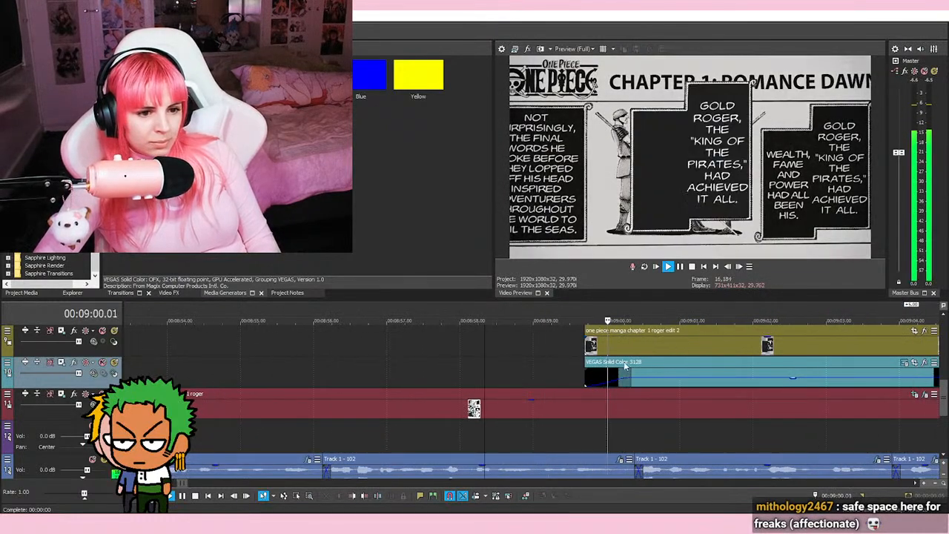
Step: Move the "roger edit 2" caption clip later so that it starts at about 00:09:00.11, after the solid color overlay begins
{"action": "scroll", "coordinate": [498, 382], "scroll_direction": "down", "scroll_amount": 5}
{"action": "key", "text": "space"}
{"action": "left_click_drag", "start_coordinate": [855, 346], "coordinate": [871, 346]}
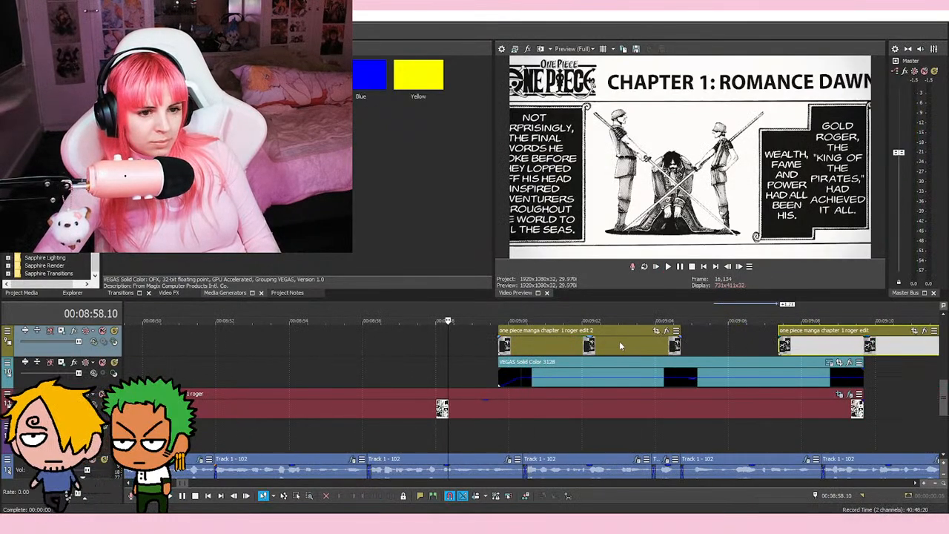
{"action": "left_click_drag", "start_coordinate": [619, 343], "coordinate": [643, 343]}
Step: Apply the Magic Bullet Looks "manga effect" preset to both the "roger edit 2" and "roger edit" caption clips
{"action": "left_click", "coordinate": [675, 345]}
{"action": "left_click", "coordinate": [787, 345], "text": "ctrl"}
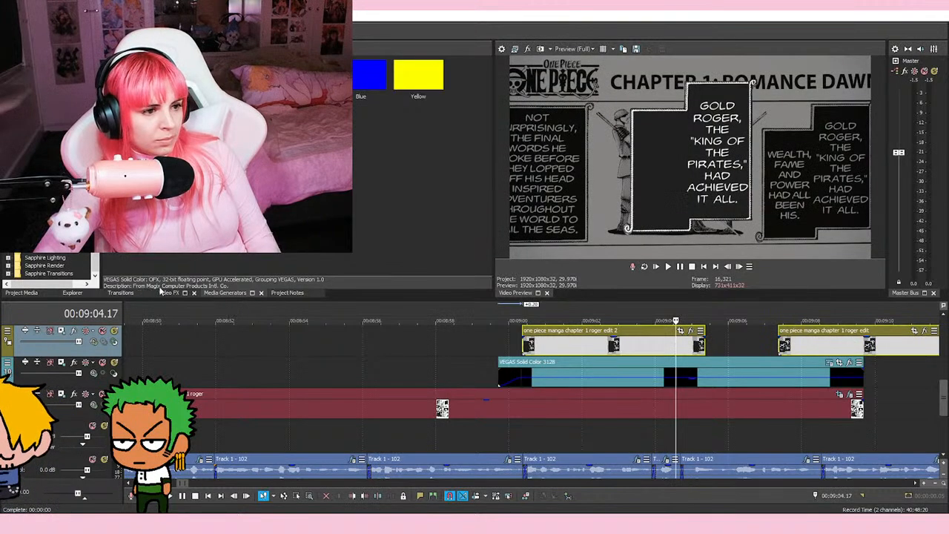
{"action": "left_click", "coordinate": [175, 293]}
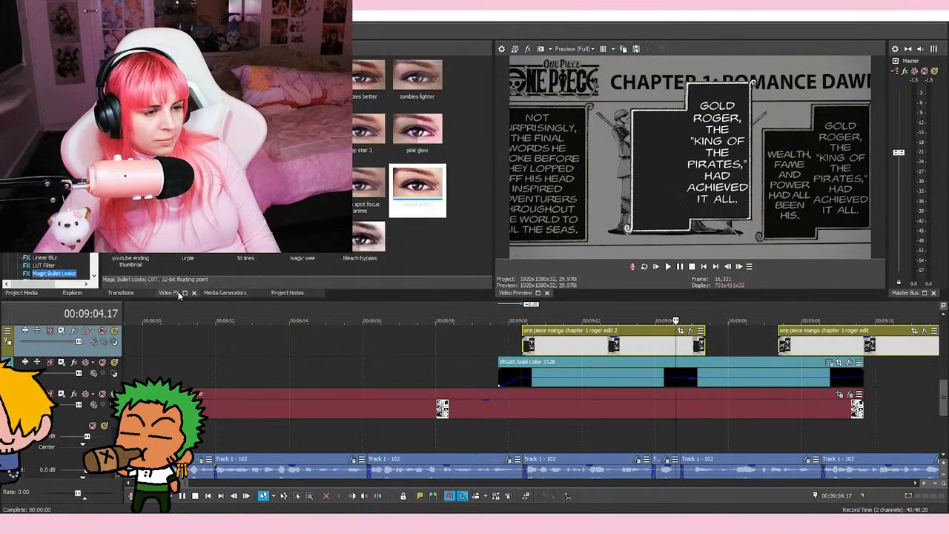
{"action": "left_click_drag", "start_coordinate": [417, 194], "coordinate": [630, 345]}
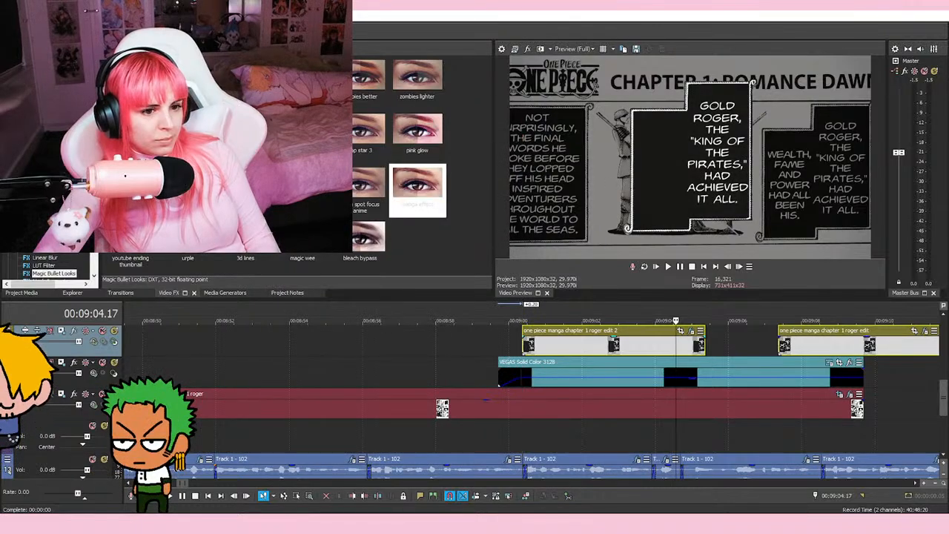
Step: Set the VEGAS Solid Color overlay's opacity to about 71% and play back the darkening behind the first caption
{"action": "left_click", "coordinate": [676, 380]}
{"action": "left_click_drag", "start_coordinate": [676, 383], "coordinate": [683, 379]}
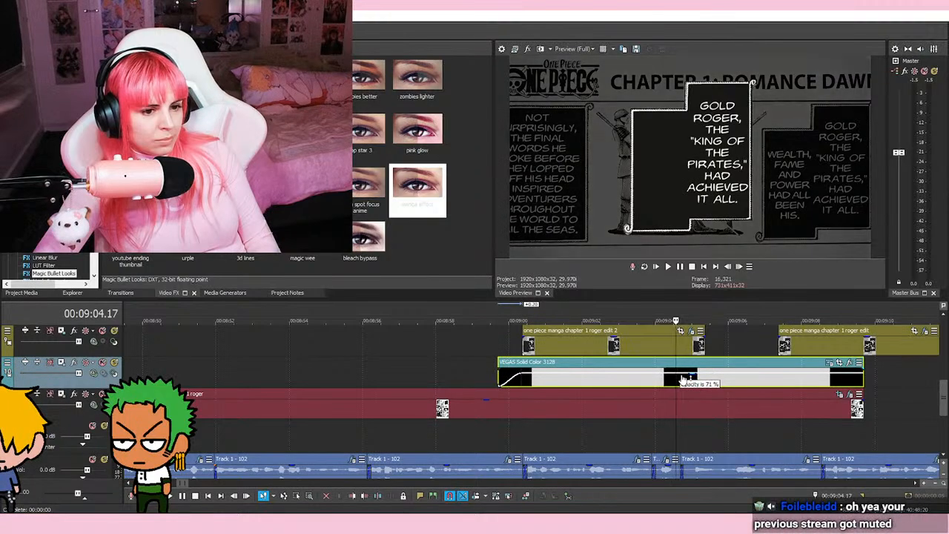
{"action": "left_click", "coordinate": [388, 370]}
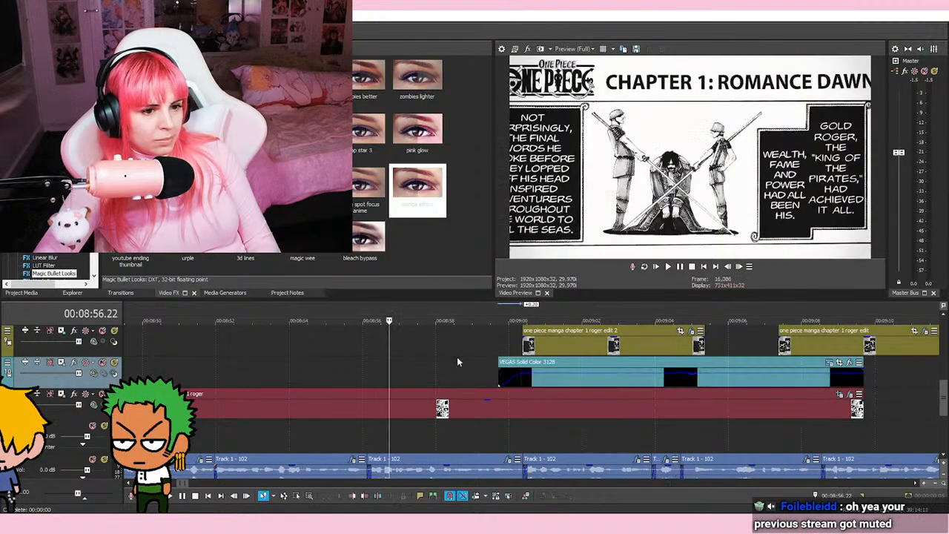
{"action": "left_click", "coordinate": [479, 342]}
{"action": "left_click", "coordinate": [489, 341]}
{"action": "key", "text": "space"}
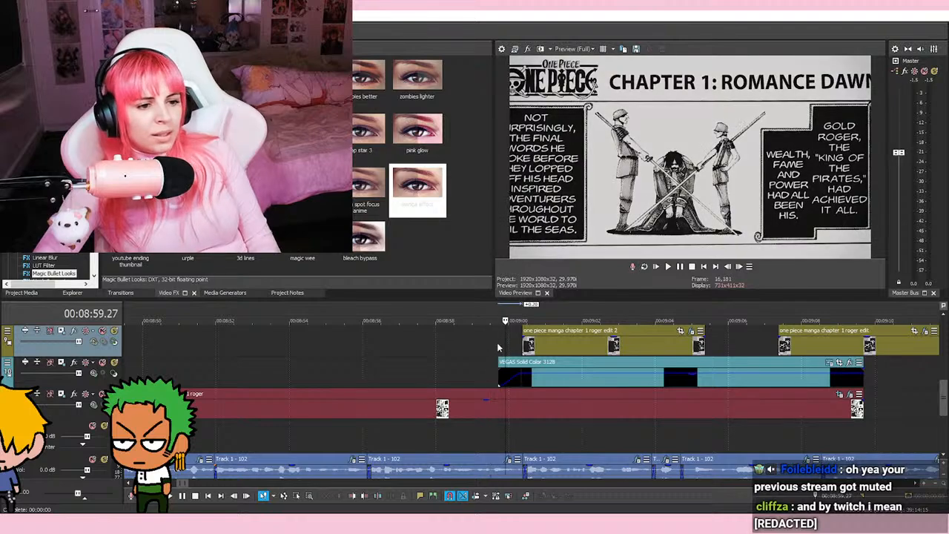
{"action": "left_click", "coordinate": [564, 442]}
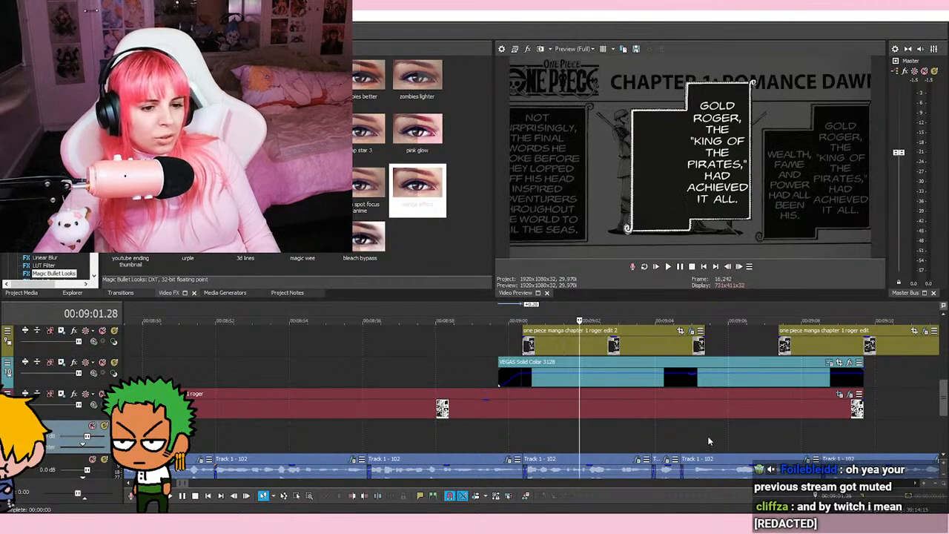
{"action": "left_click", "coordinate": [494, 437]}
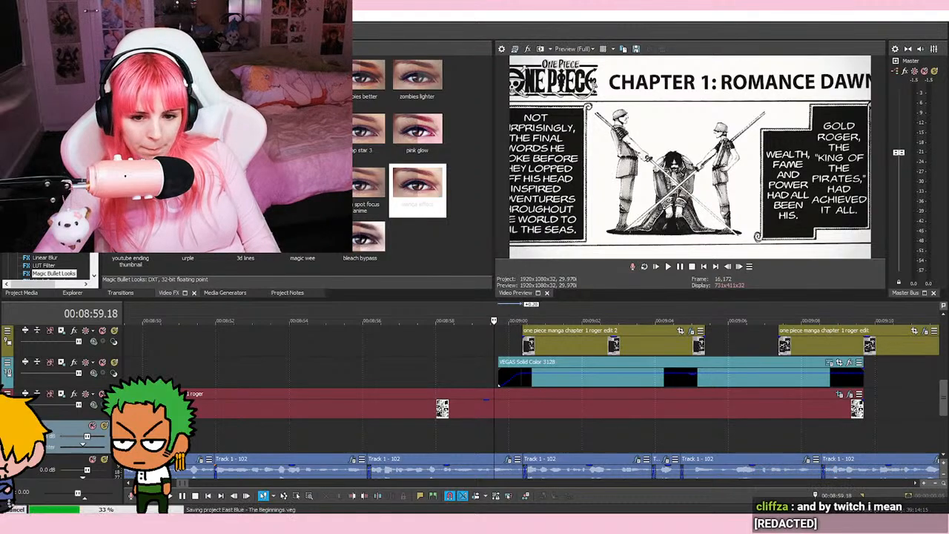
Step: Add a short fade-in at the start of the "roger edit 2" caption clip and play it back
{"action": "key", "text": "space"}
{"action": "scroll", "coordinate": [535, 348], "scroll_direction": "up", "scroll_amount": 2}
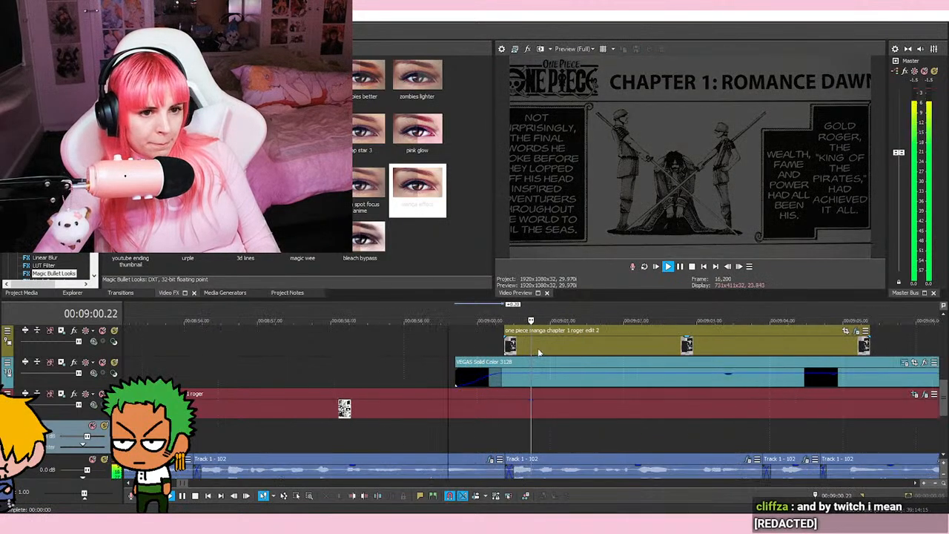
{"action": "key", "text": "space"}
{"action": "key", "text": "space"}
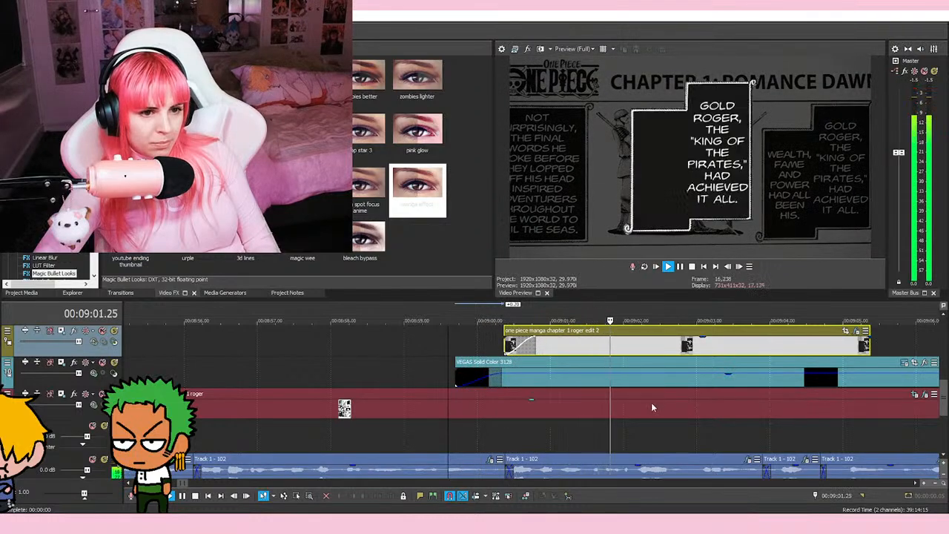
Step: Move the "roger edit" caption clip earlier to start at 00:09:03.28, overlapping the end of "roger edit 2" as a crossfade
{"action": "scroll", "coordinate": [708, 408], "scroll_direction": "down", "scroll_amount": 2}
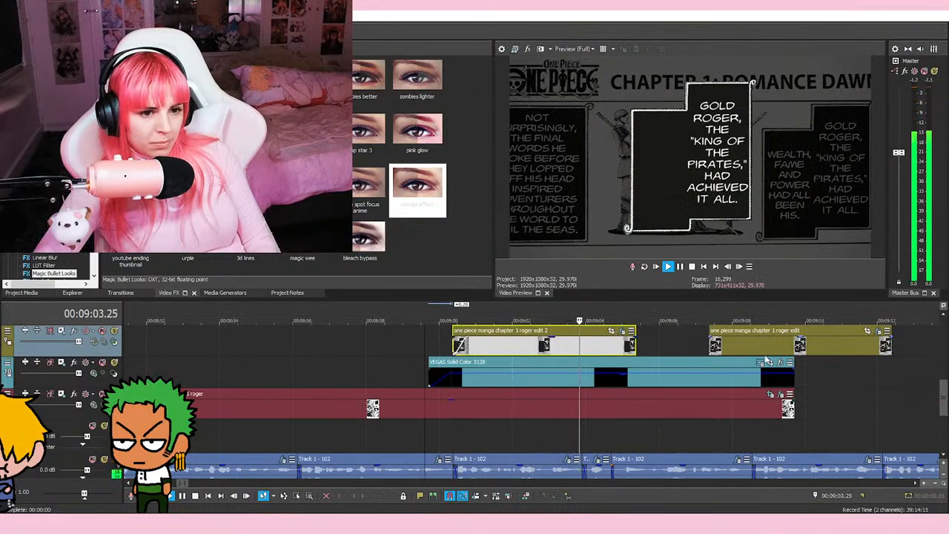
{"action": "key", "text": "space"}
{"action": "key", "text": "space"}
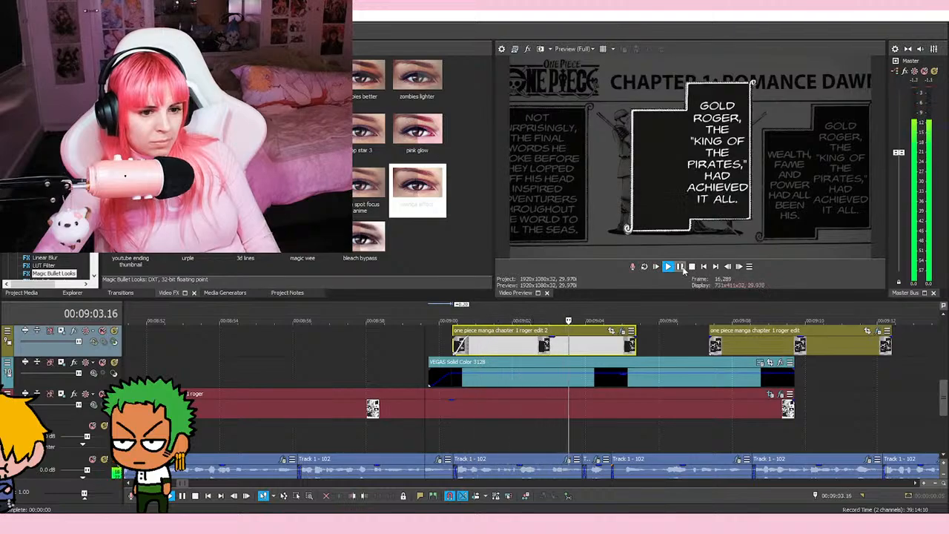
{"action": "left_click", "coordinate": [681, 267]}
{"action": "left_click_drag", "start_coordinate": [730, 350], "coordinate": [606, 362]}
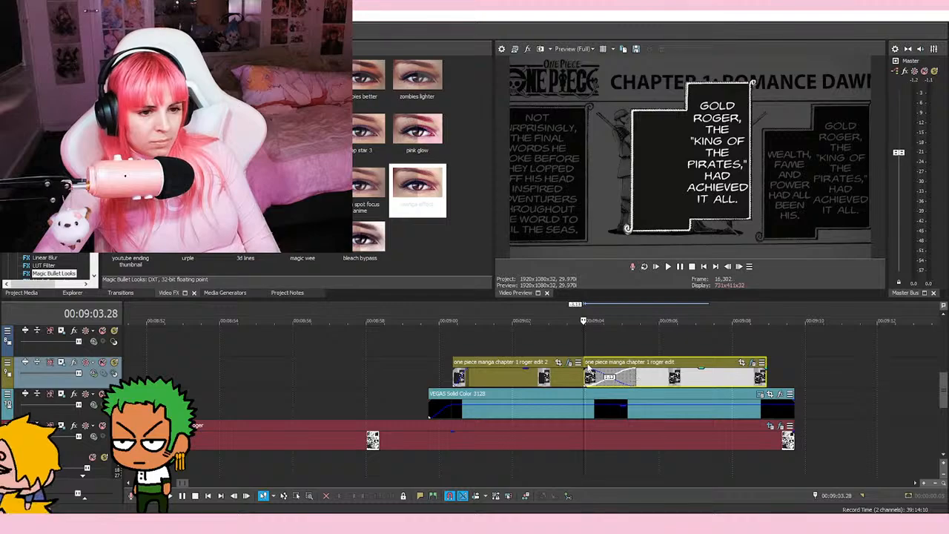
Step: In the pan/crop of "roger edit 2", give the frame a widescreen shape at the first keyframe and enlarge it around the caption box
{"action": "left_click", "coordinate": [558, 363]}
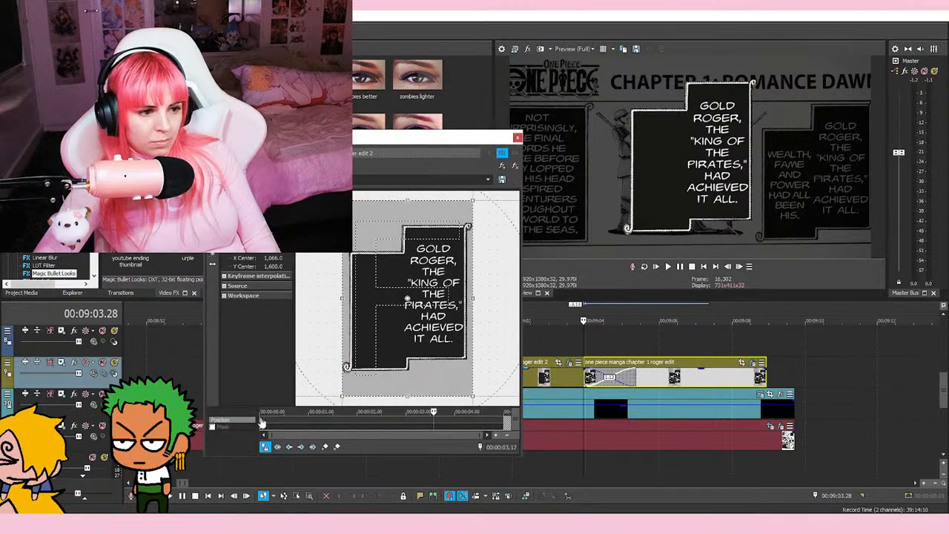
{"action": "key", "text": "Home"}
{"action": "left_click", "coordinate": [487, 180]}
{"action": "left_click", "coordinate": [438, 208]}
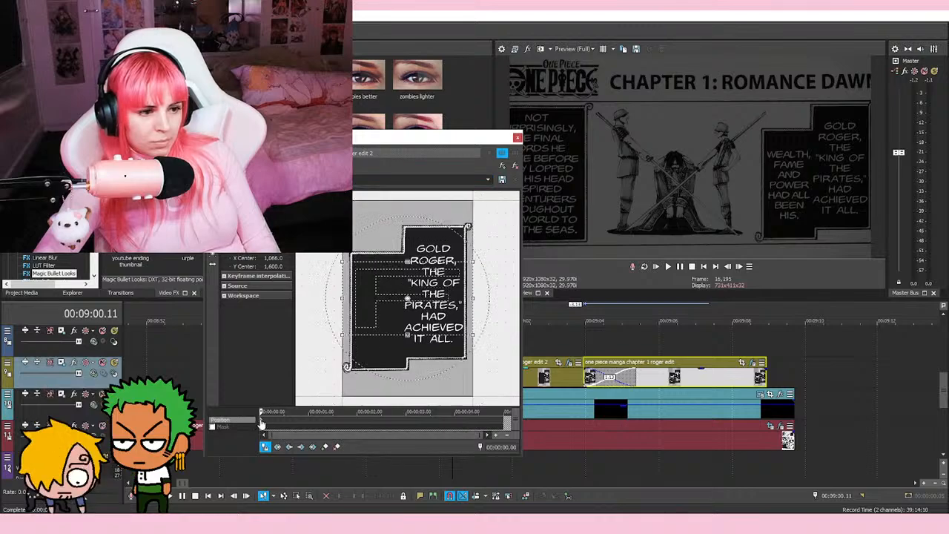
{"action": "left_click", "coordinate": [212, 256]}
{"action": "left_click_drag", "start_coordinate": [412, 335], "coordinate": [420, 378]}
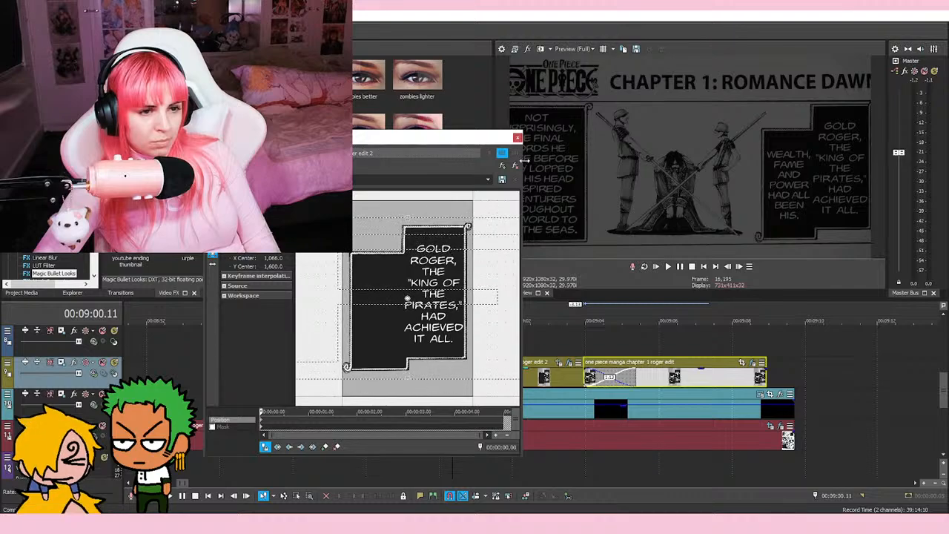
{"action": "left_click", "coordinate": [519, 138]}
{"action": "key", "text": "space"}
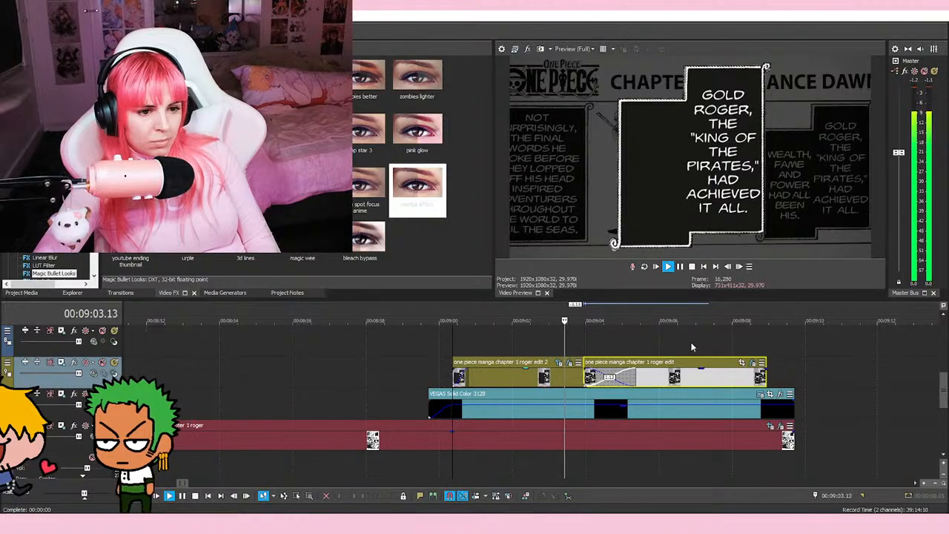
Step: Copy the "roger edit 2" clip, paste its event attributes onto the "roger edit" clip, and play back the caption crossfade
{"action": "right_click", "coordinate": [557, 388]}
{"action": "left_click", "coordinate": [673, 381]}
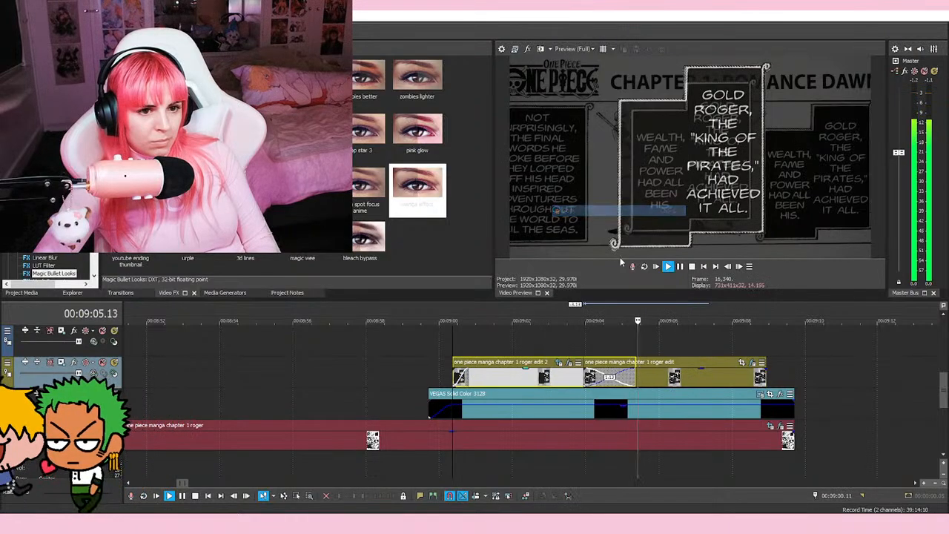
{"action": "key", "text": "space"}
{"action": "right_click", "coordinate": [682, 381]}
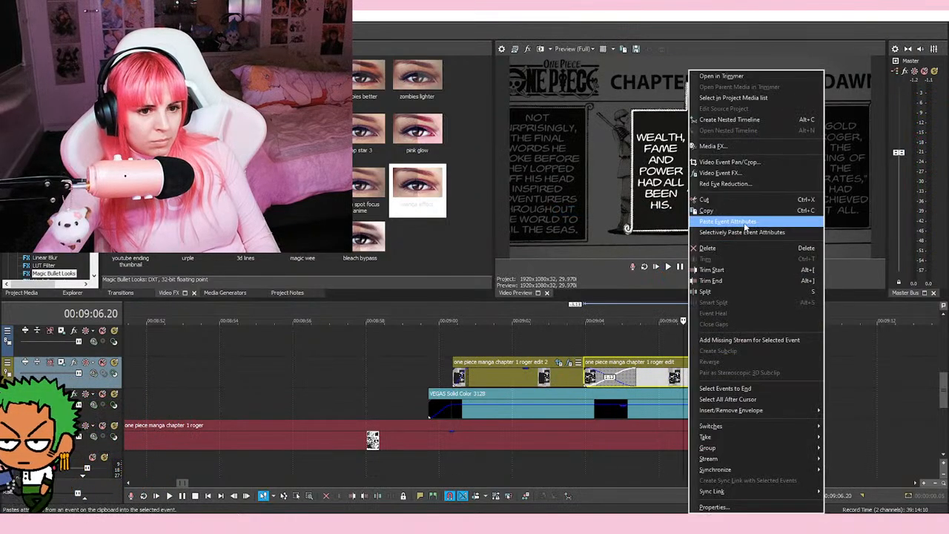
{"action": "key", "text": "Escape"}
{"action": "left_click", "coordinate": [570, 330]}
{"action": "key", "text": "space"}
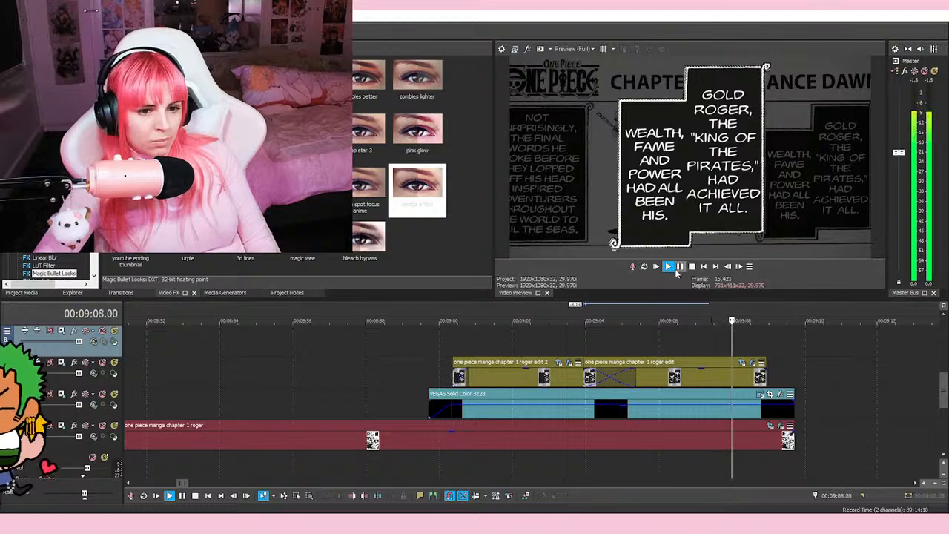
Step: Extend the end of the "roger edit" caption clip and trim the solid color overlay so that both end together
{"action": "left_click", "coordinate": [701, 345]}
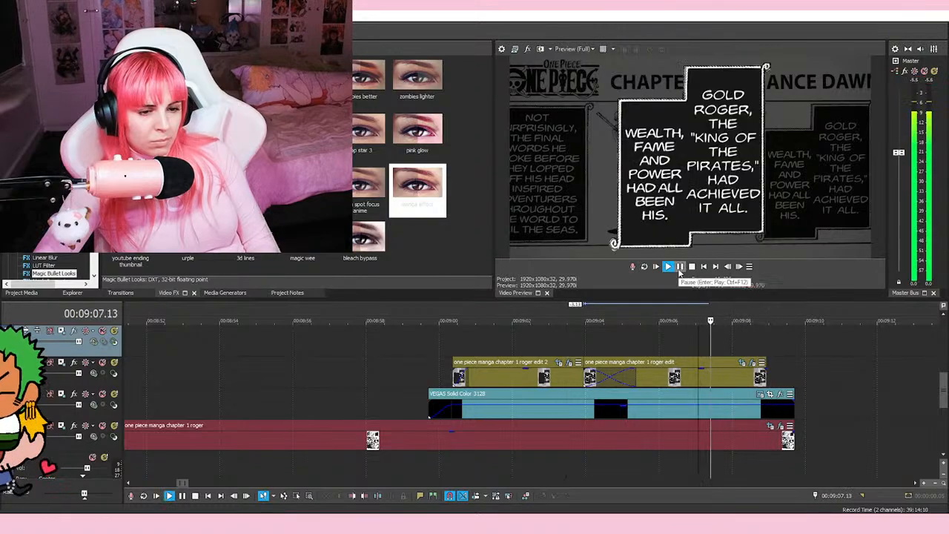
{"action": "left_click", "coordinate": [679, 268]}
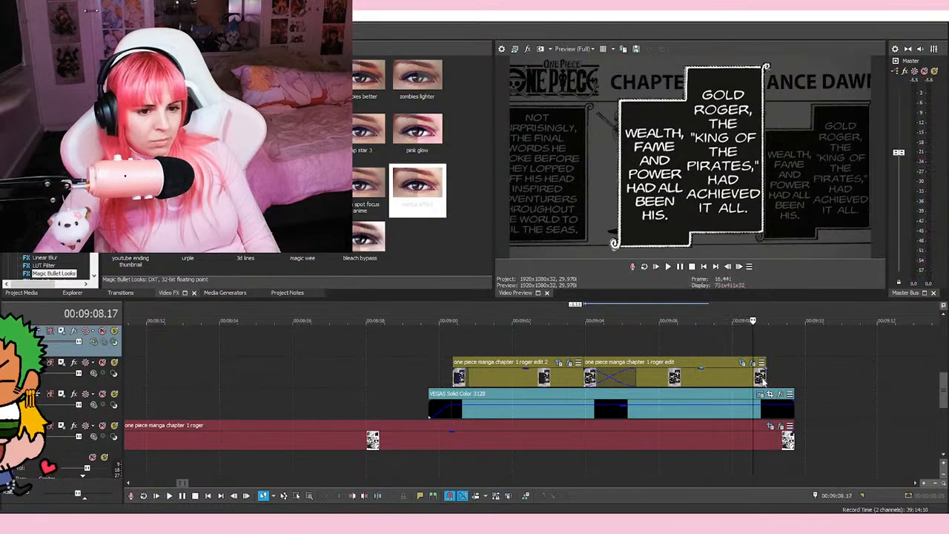
{"action": "left_click_drag", "start_coordinate": [764, 376], "coordinate": [776, 377]}
{"action": "left_click_drag", "start_coordinate": [793, 415], "coordinate": [777, 415]}
Step: Play the following narration and trim the end of the "one piece manga chapter 1 roger" page clip to just past the overlay
{"action": "key", "text": "space"}
{"action": "scroll", "coordinate": [746, 448], "scroll_direction": "down", "scroll_amount": 3}
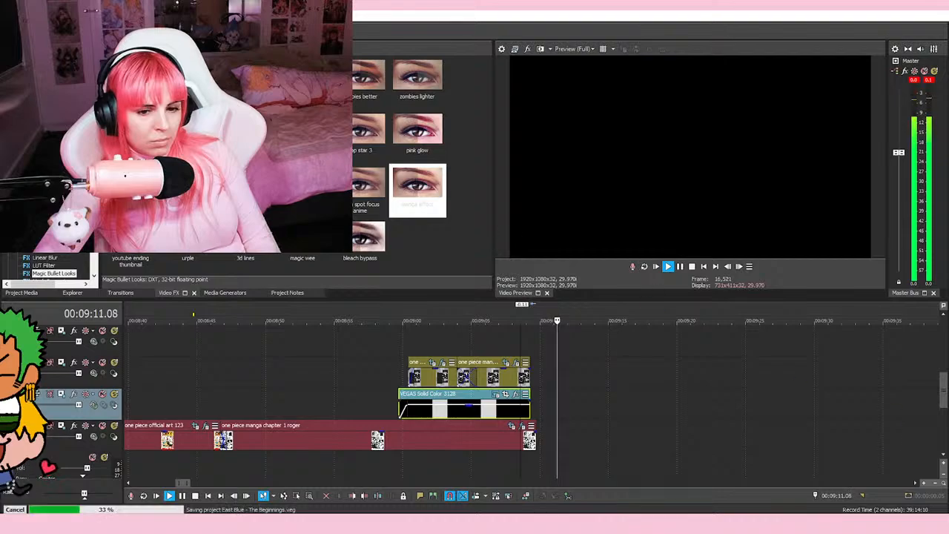
{"action": "scroll", "coordinate": [943, 423], "scroll_direction": "down", "scroll_amount": 2}
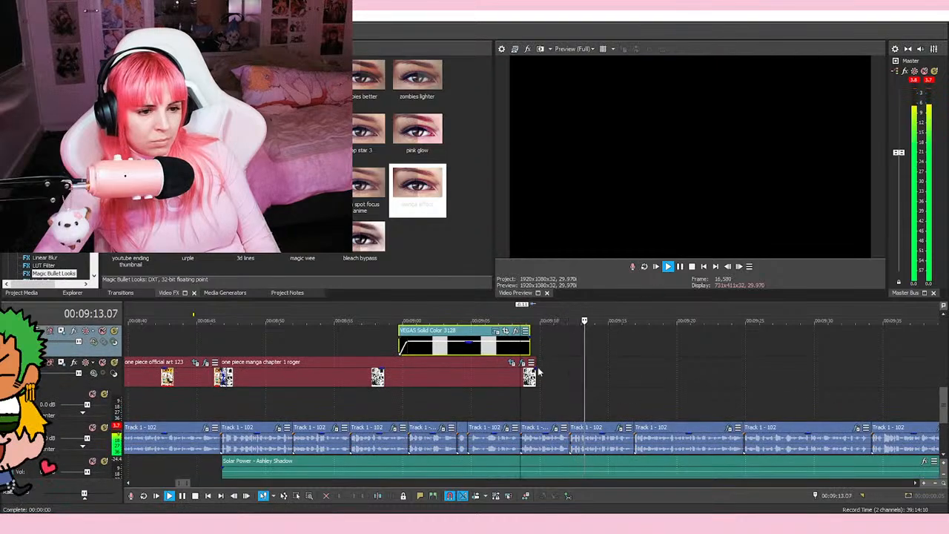
{"action": "left_click", "coordinate": [547, 393]}
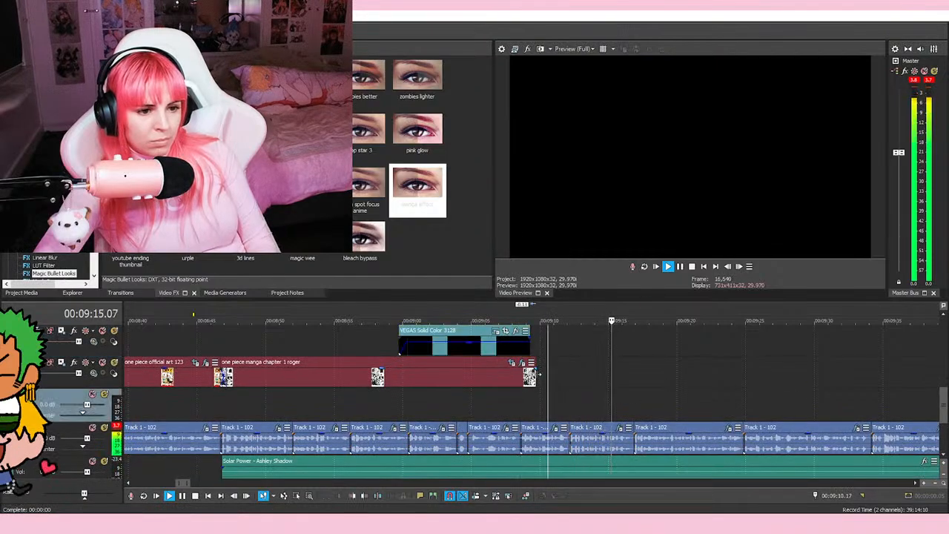
{"action": "key", "text": "space"}
{"action": "scroll", "coordinate": [563, 385], "scroll_direction": "up", "scroll_amount": 3}
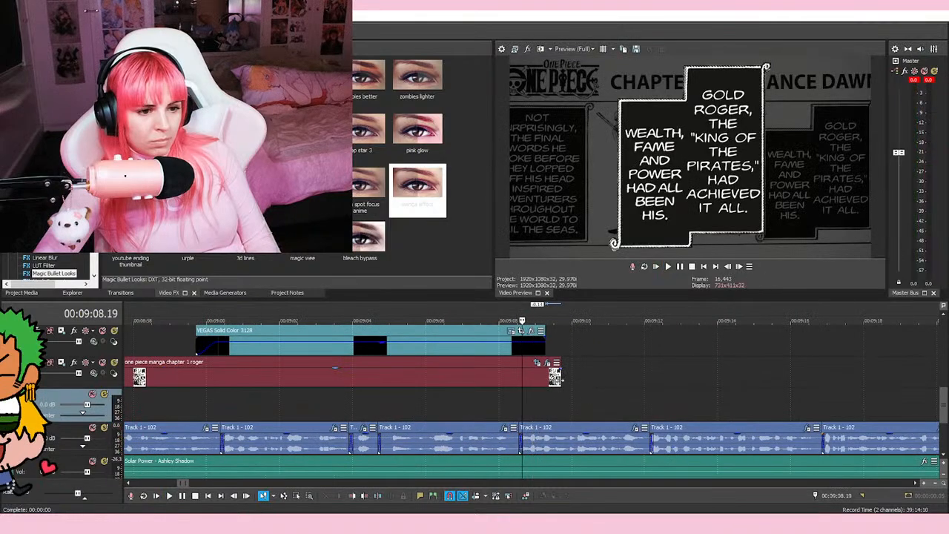
{"action": "left_click", "coordinate": [560, 381]}
{"action": "left_click_drag", "start_coordinate": [561, 381], "coordinate": [550, 381]}
Step: Duplicate the manga page clip on its track and move the copy to start at 00:09:08.16, crossfading with the original's end
{"action": "right_click", "coordinate": [545, 378]}
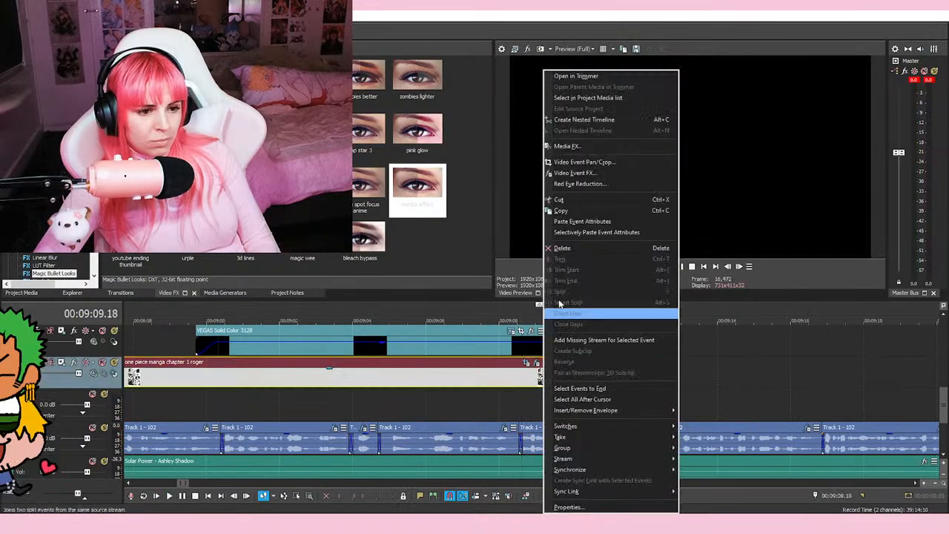
{"action": "left_click", "coordinate": [593, 205]}
{"action": "right_click", "coordinate": [581, 380]}
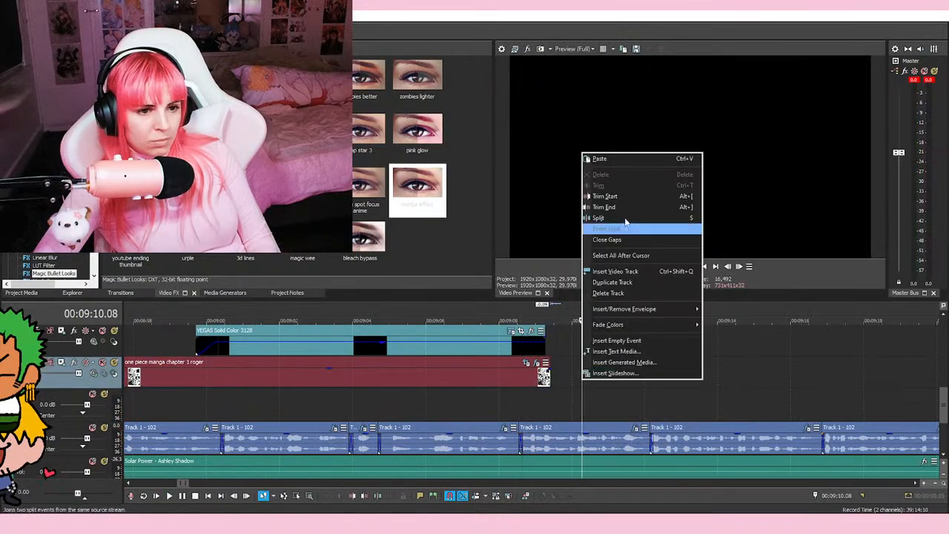
{"action": "left_click", "coordinate": [604, 158]}
{"action": "scroll", "coordinate": [419, 392], "scroll_direction": "down", "scroll_amount": 3}
{"action": "left_click", "coordinate": [194, 404]}
{"action": "scroll", "coordinate": [478, 376], "scroll_direction": "up", "scroll_amount": 3}
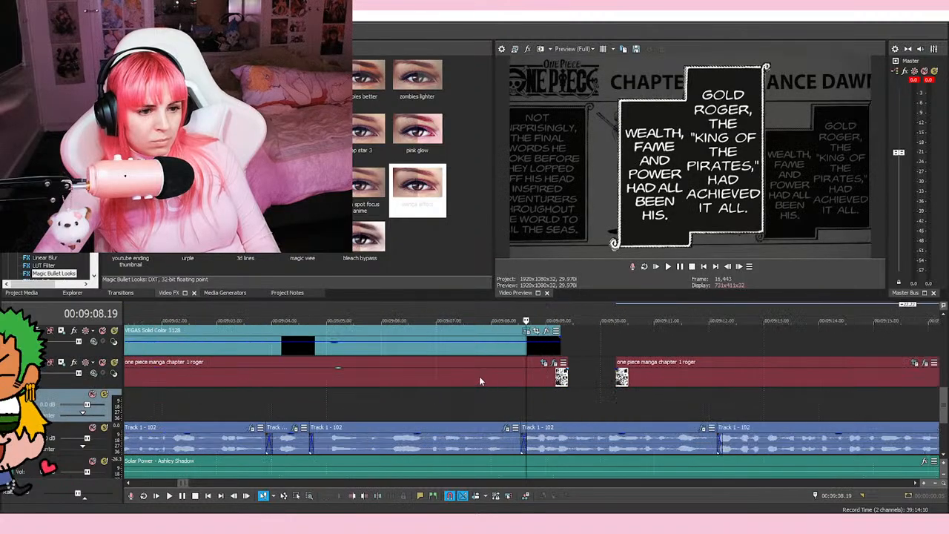
{"action": "left_click_drag", "start_coordinate": [676, 377], "coordinate": [581, 376]}
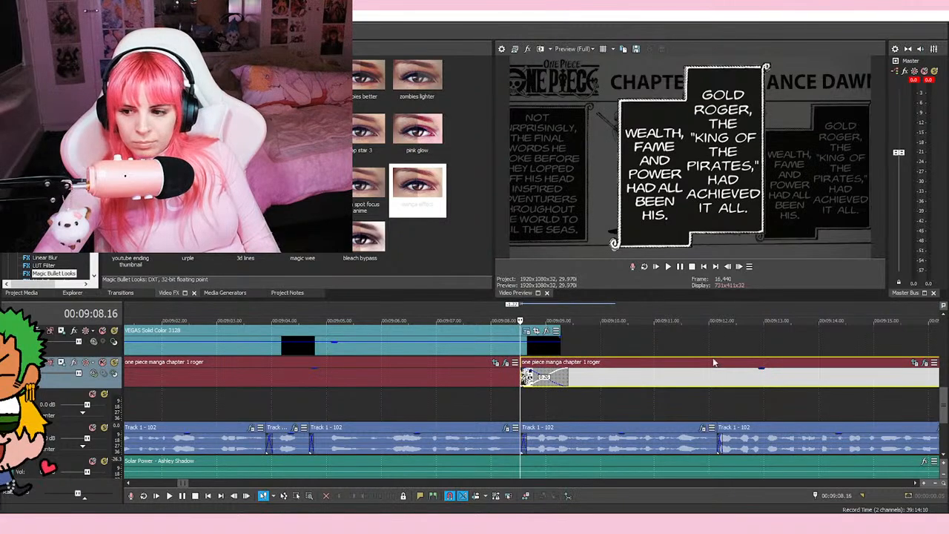
Step: Add fade-outs beginning at 00:09:08.16 to the ends of the solid color overlay and the "roger edit" caption clip
{"action": "left_click_drag", "start_coordinate": [942, 412], "coordinate": [944, 402]}
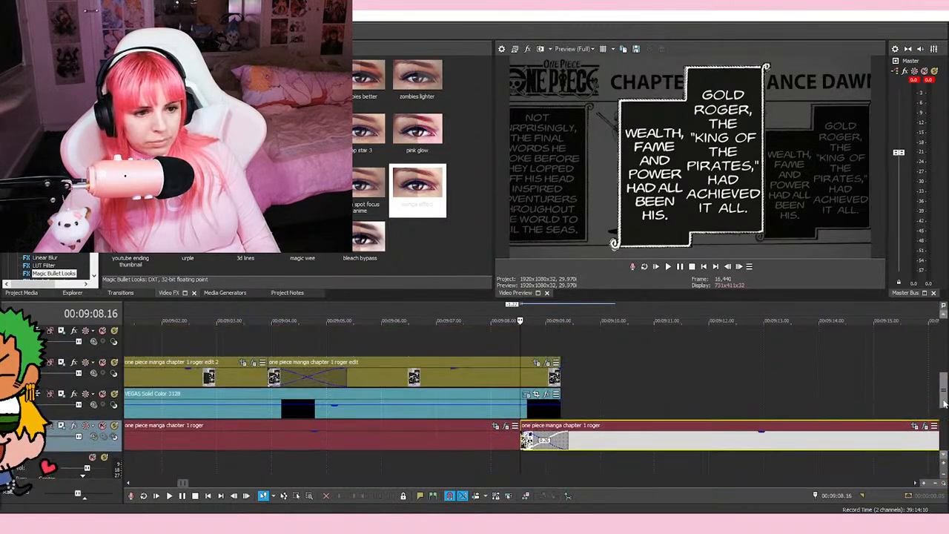
{"action": "left_click", "coordinate": [556, 406]}
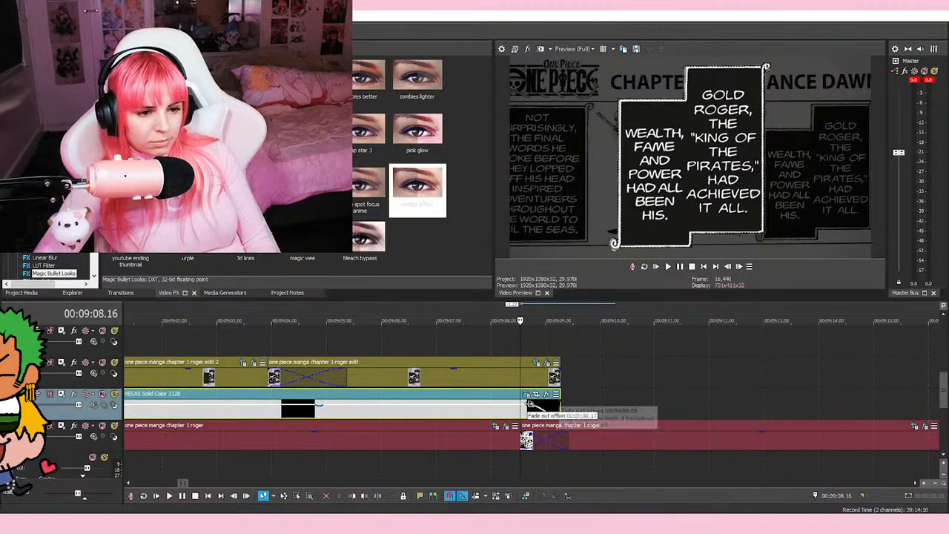
{"action": "left_click_drag", "start_coordinate": [559, 364], "coordinate": [552, 368]}
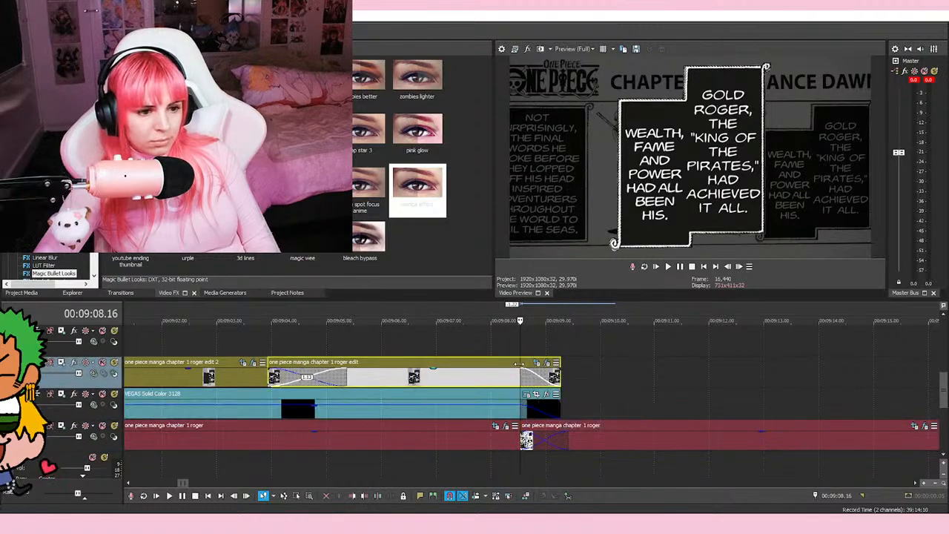
Step: Shift the "one piece manga chapter 1 roger" clip's pan framing at the 00:00:14.07 keyframe to an X center of 970.3
{"action": "left_click", "coordinate": [496, 425]}
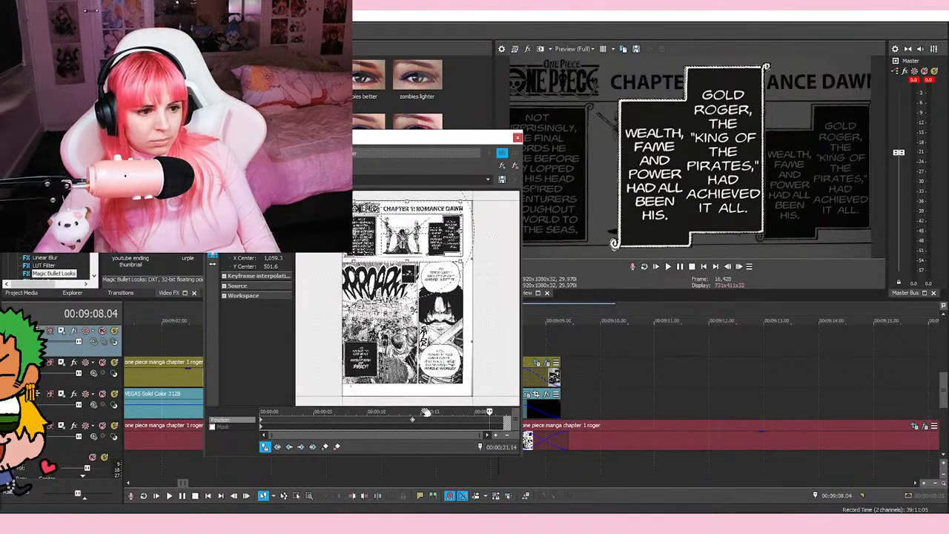
{"action": "left_click", "coordinate": [412, 422]}
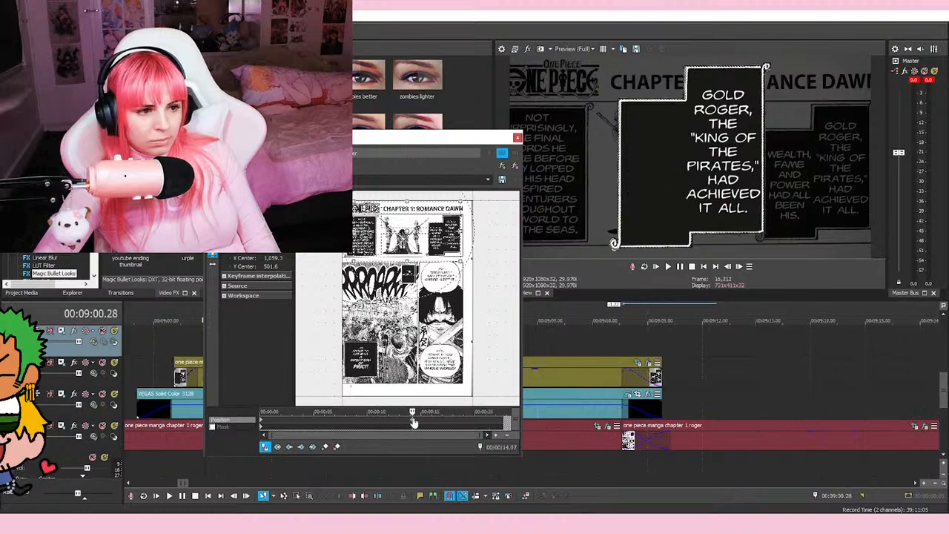
{"action": "left_click_drag", "start_coordinate": [315, 299], "coordinate": [365, 362]}
{"action": "scroll", "coordinate": [365, 362], "scroll_direction": "up", "scroll_amount": 4}
{"action": "left_click_drag", "start_coordinate": [432, 302], "coordinate": [420, 303]}
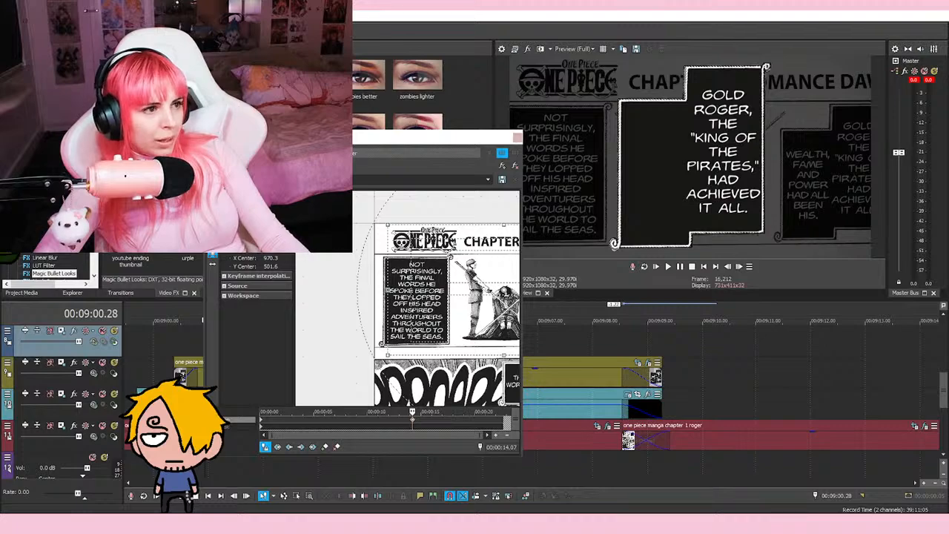
{"action": "left_click", "coordinate": [518, 138]}
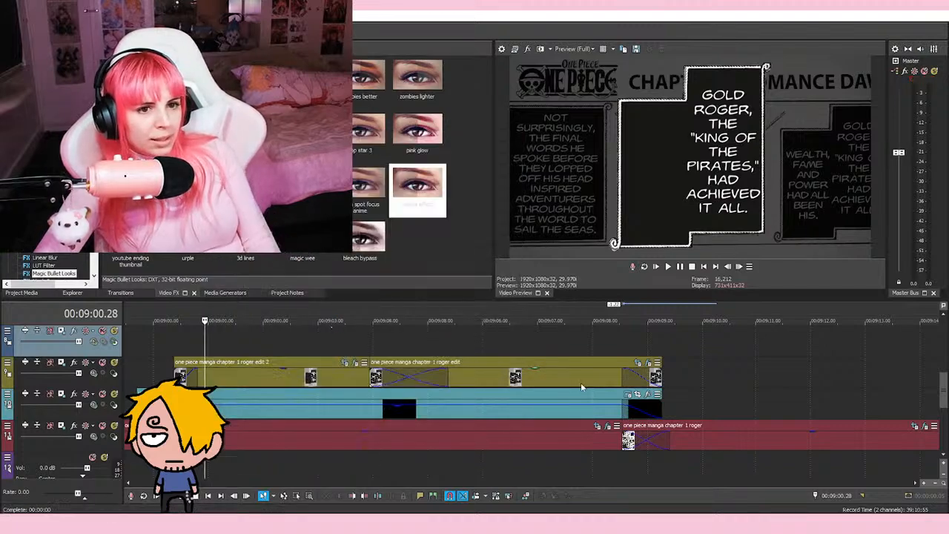
Step: Play back the caption passage and move the manga page clip's last pan keyframe to the end of the clip
{"action": "scroll", "coordinate": [580, 383], "scroll_direction": "down", "scroll_amount": 2}
{"action": "key", "text": "space"}
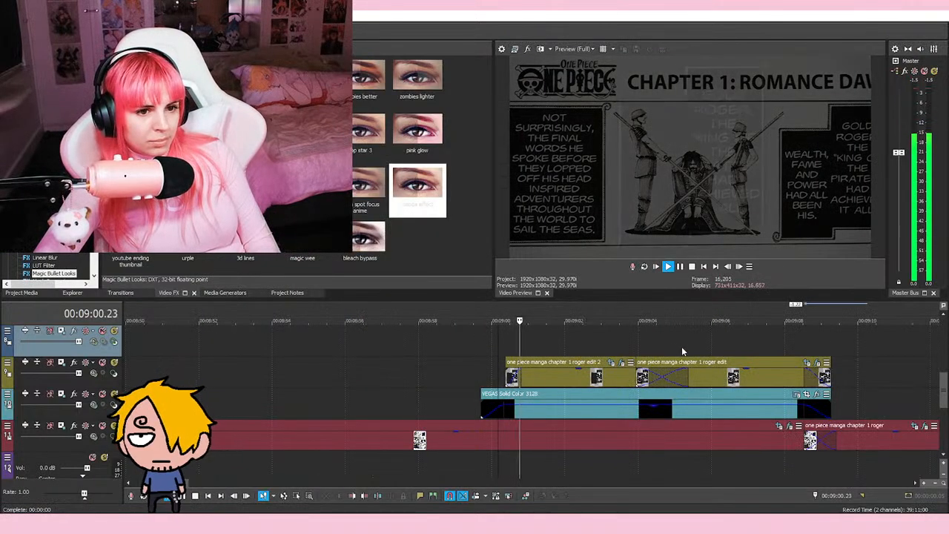
{"action": "left_click", "coordinate": [779, 426]}
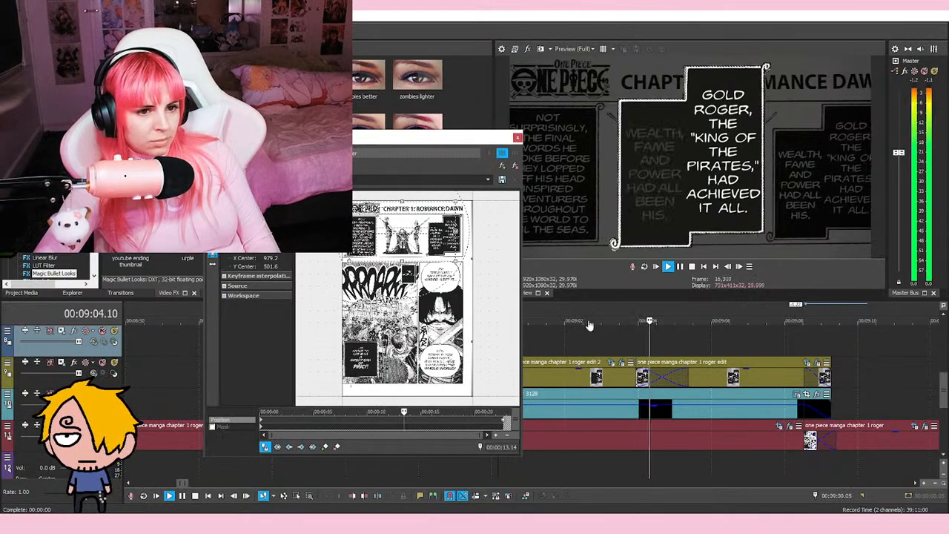
{"action": "left_click", "coordinate": [517, 138]}
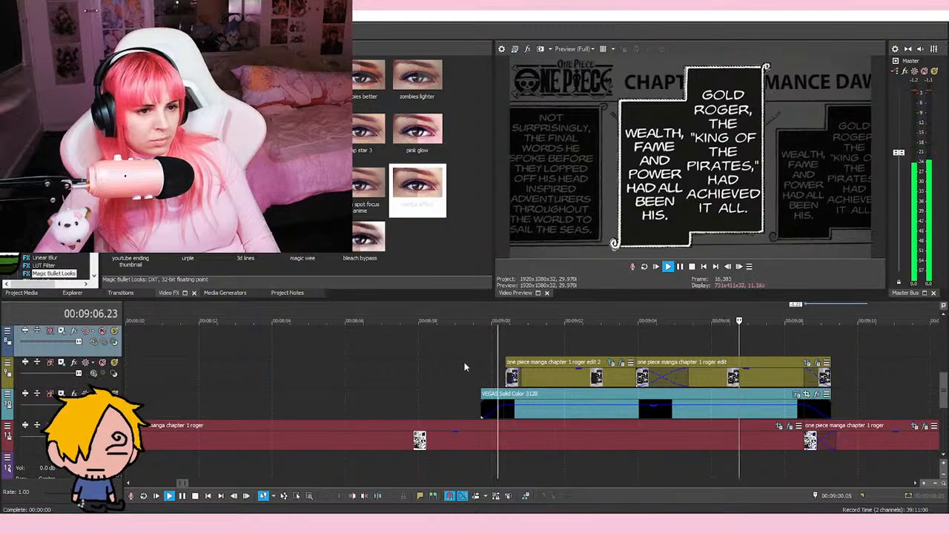
Step: Lengthen the fade-in of the solid color overlay to about one second and play back the passage to check it
{"action": "left_click", "coordinate": [458, 369]}
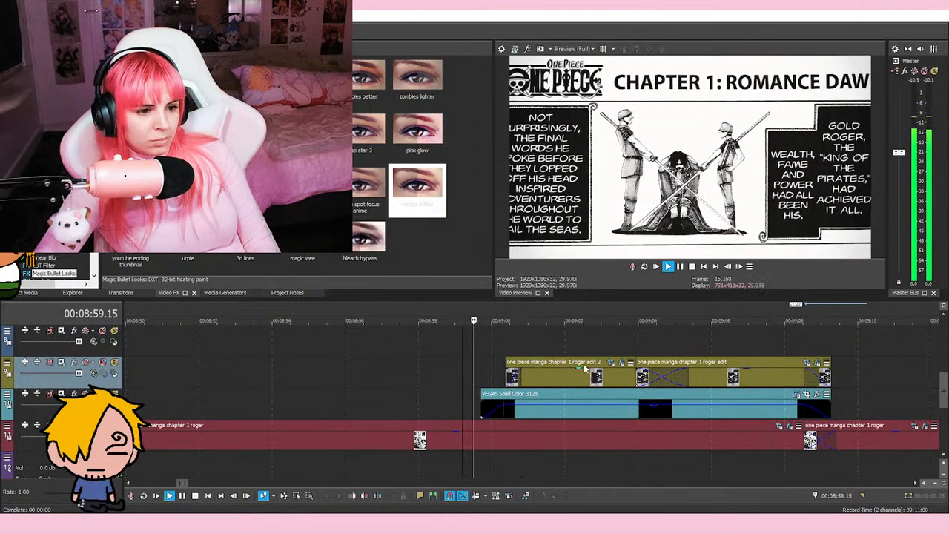
{"action": "key", "text": "space"}
{"action": "left_click", "coordinate": [509, 411]}
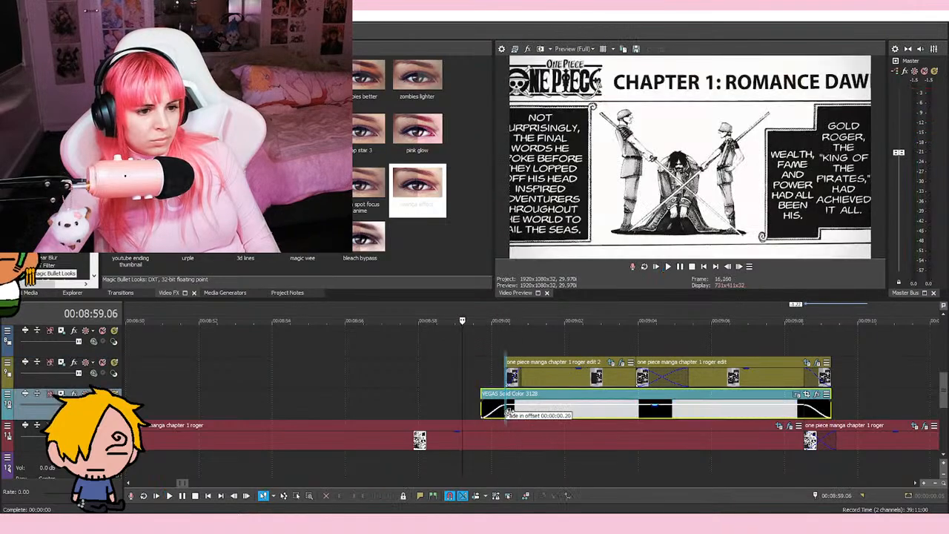
{"action": "key", "text": "space"}
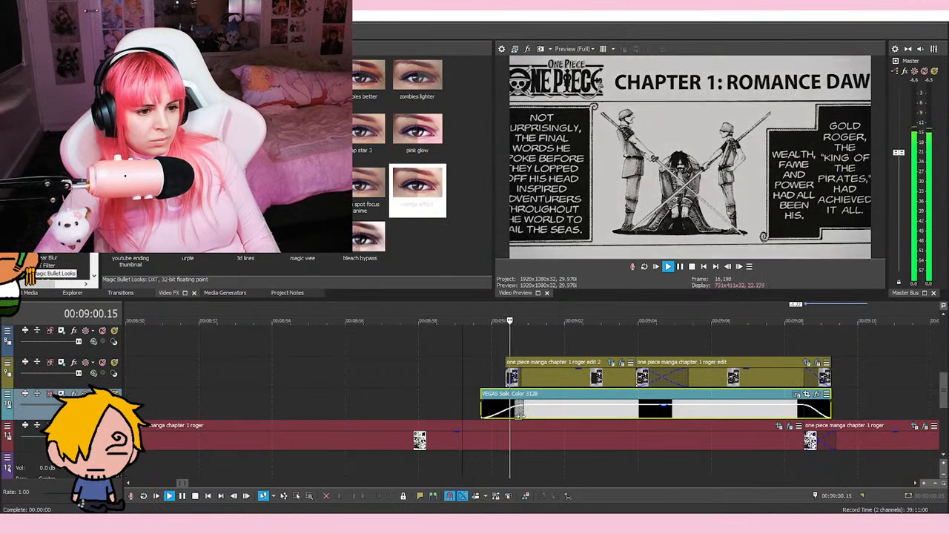
{"action": "left_click", "coordinate": [486, 362]}
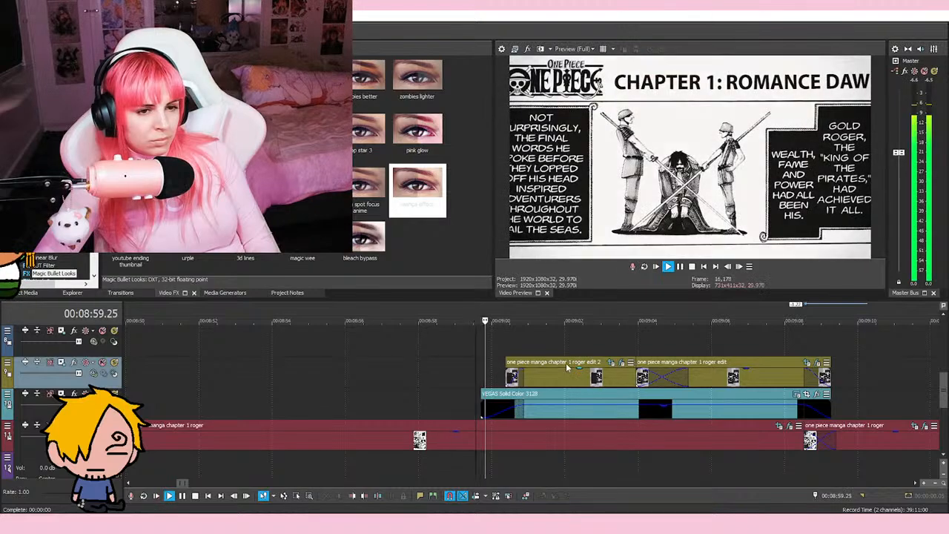
{"action": "key", "text": "space"}
{"action": "key", "text": "space"}
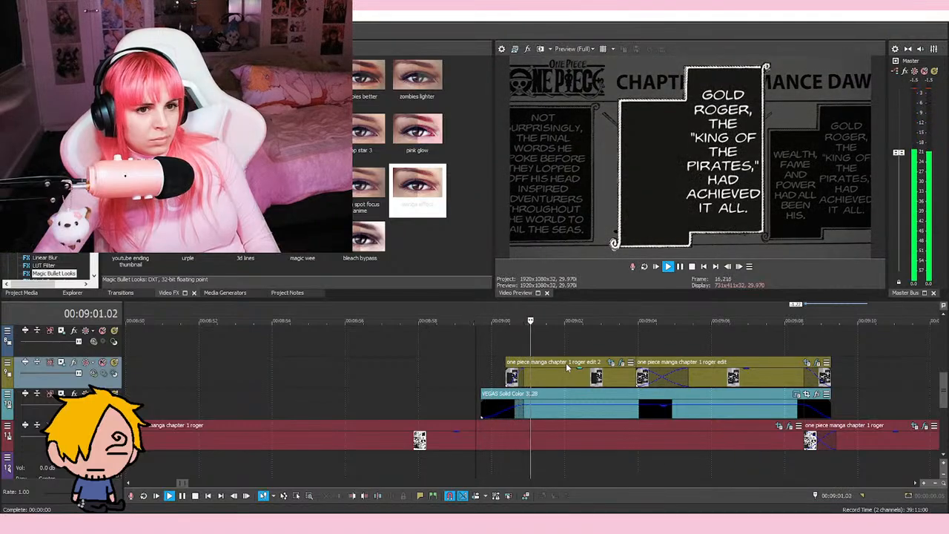
{"action": "scroll", "coordinate": [603, 363], "scroll_direction": "down", "scroll_amount": 2}
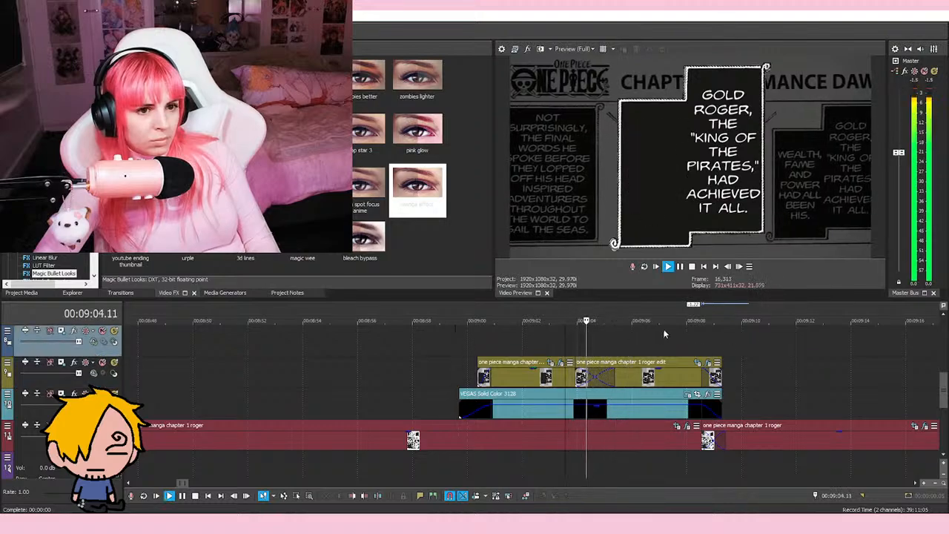
{"action": "key", "text": "space"}
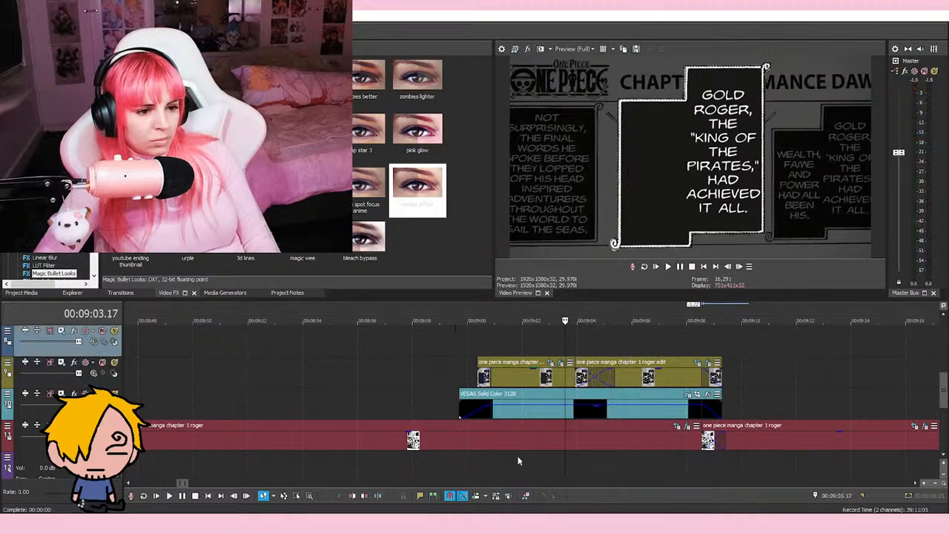
Step: Copy the manga page clip beneath the captions and paste it on the empty track above them, aligned with the original's start
{"action": "scroll", "coordinate": [481, 440], "scroll_direction": "down", "scroll_amount": 3}
{"action": "right_click", "coordinate": [481, 440]}
{"action": "left_click", "coordinate": [504, 212]}
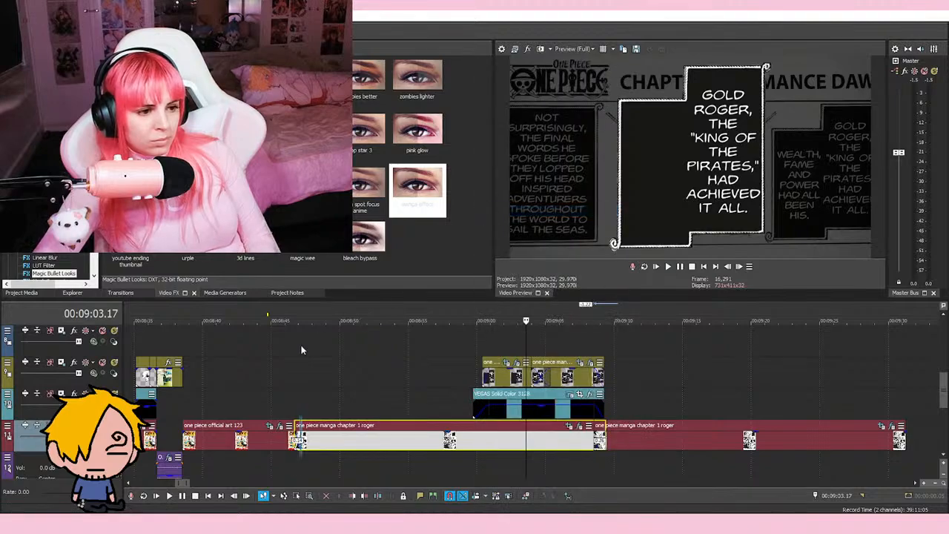
{"action": "left_click", "coordinate": [300, 350]}
{"action": "left_click", "coordinate": [293, 352]}
{"action": "key", "text": "ctrl+v"}
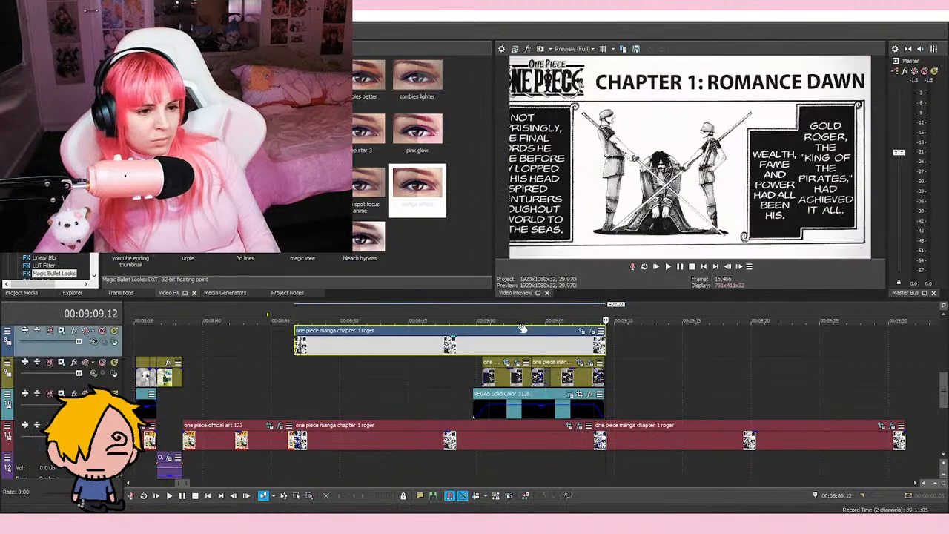
Step: Try the VEGAS Defocus effect on the copied manga page clip and remove it again
{"action": "left_click", "coordinate": [568, 348]}
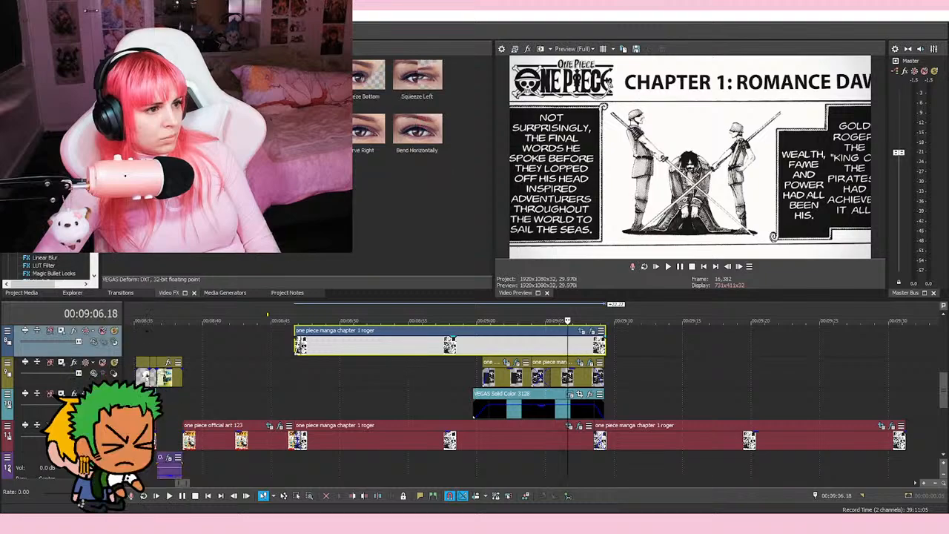
{"action": "left_click", "coordinate": [46, 108]}
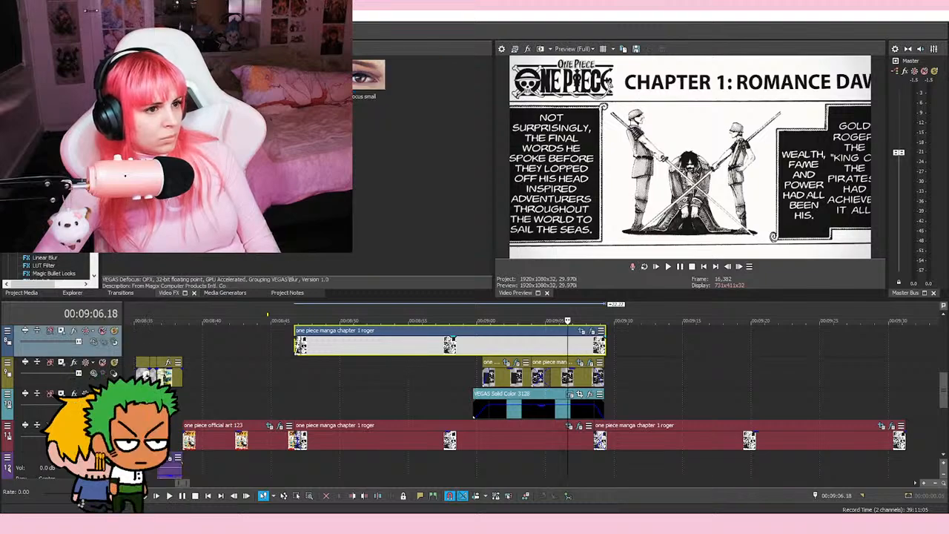
{"action": "left_click_drag", "start_coordinate": [542, 343], "coordinate": [540, 345]}
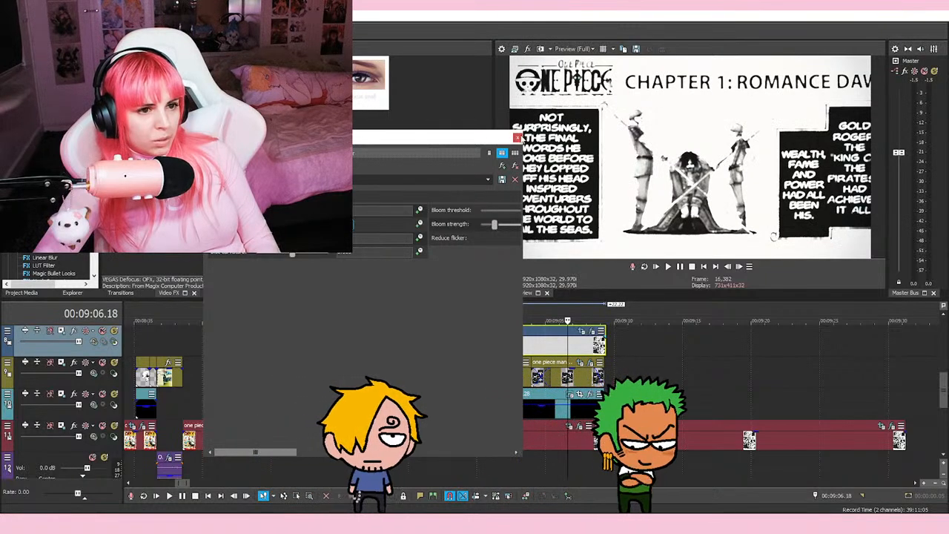
{"action": "left_click", "coordinate": [517, 137]}
{"action": "left_click", "coordinate": [596, 334]}
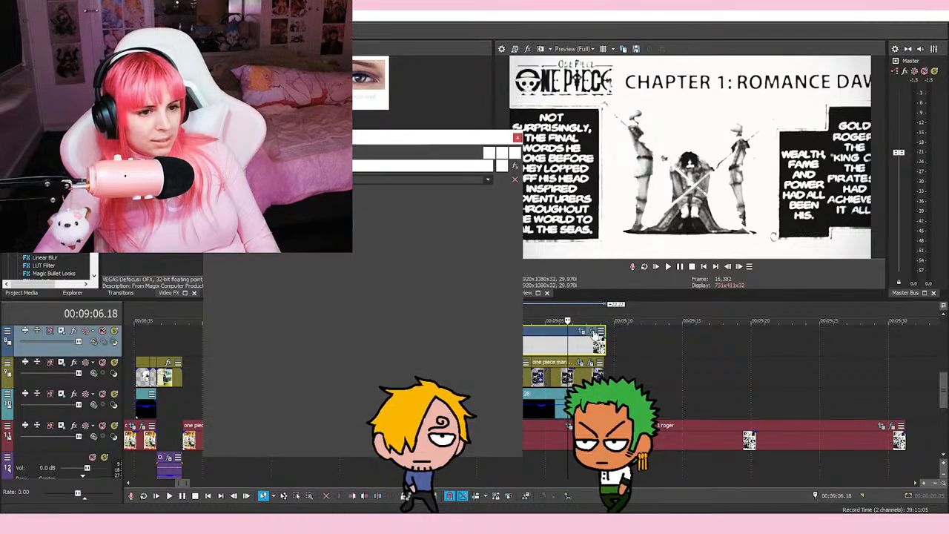
{"action": "left_click", "coordinate": [516, 138]}
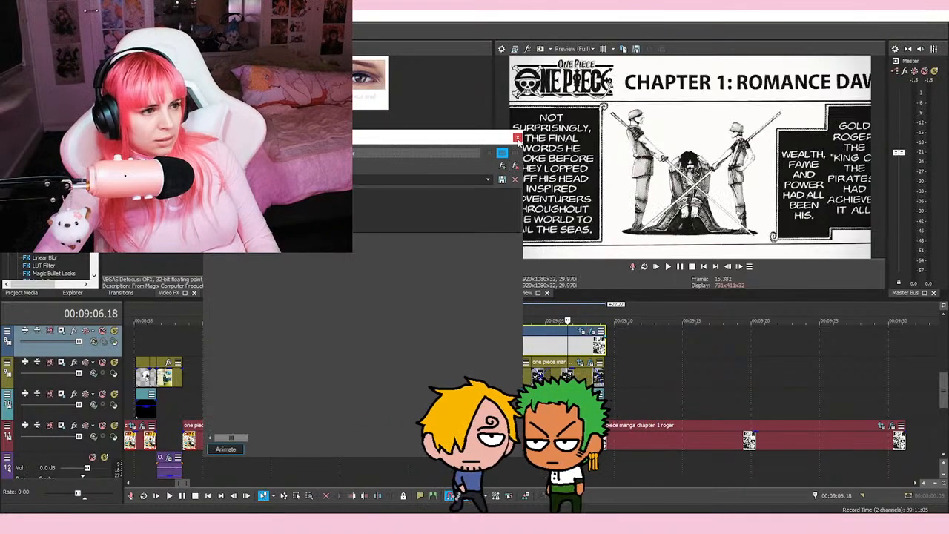
Step: Apply the Sapphire S_Blur effect to the copied manga page clip with a slight blur amount
{"action": "scroll", "coordinate": [50, 265], "scroll_direction": "down", "scroll_amount": 12}
{"action": "scroll", "coordinate": [51, 266], "scroll_direction": "up", "scroll_amount": 2}
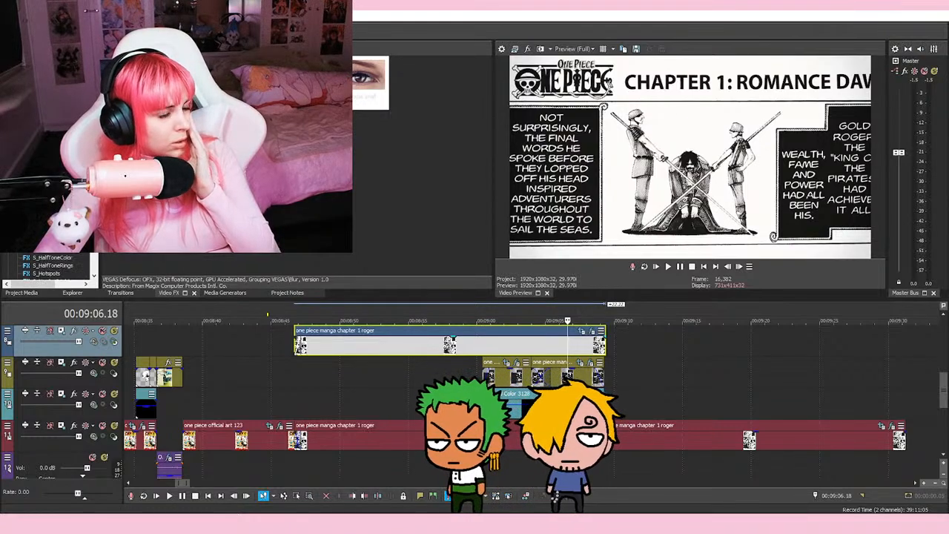
{"action": "scroll", "coordinate": [50, 266], "scroll_direction": "up", "scroll_amount": 1}
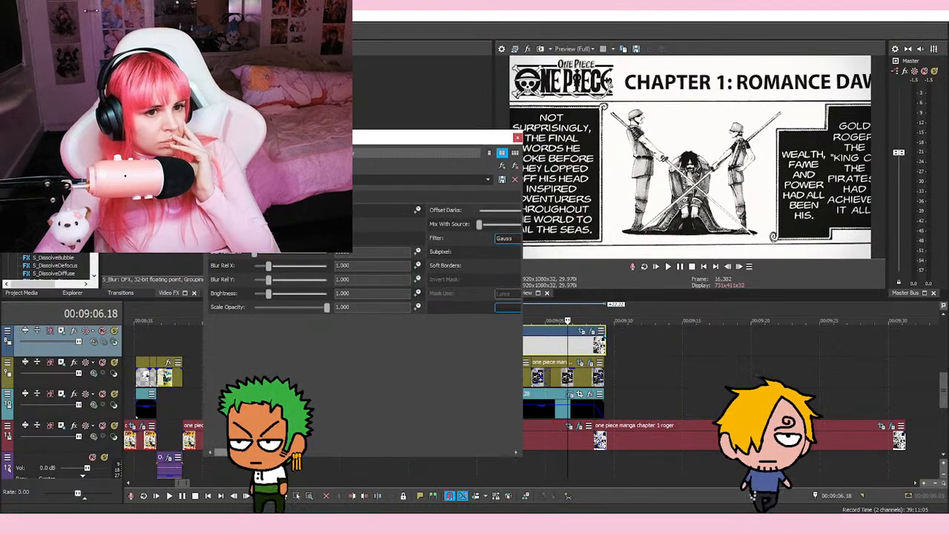
{"action": "left_click_drag", "start_coordinate": [260, 255], "coordinate": [254, 258]}
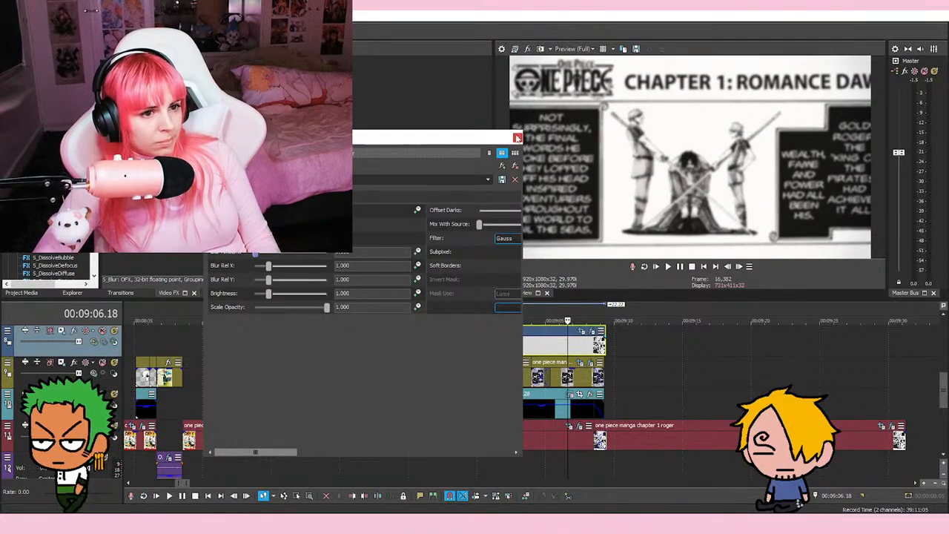
{"action": "left_click", "coordinate": [517, 138]}
Step: Split the blurred page copy at 00:08:59.21, where the solid color overlay starts, and delete the part before it
{"action": "left_click", "coordinate": [474, 344]}
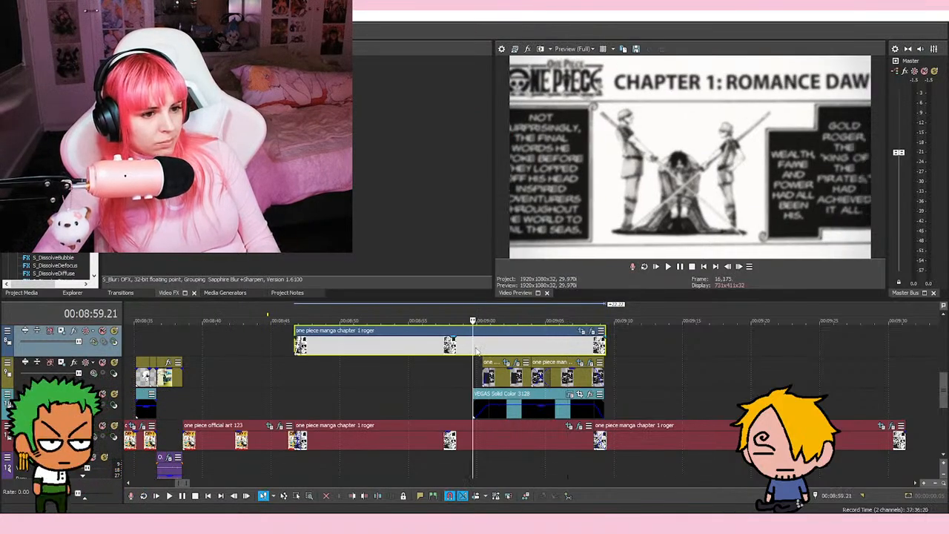
{"action": "key", "text": "Up"}
{"action": "key", "text": "s"}
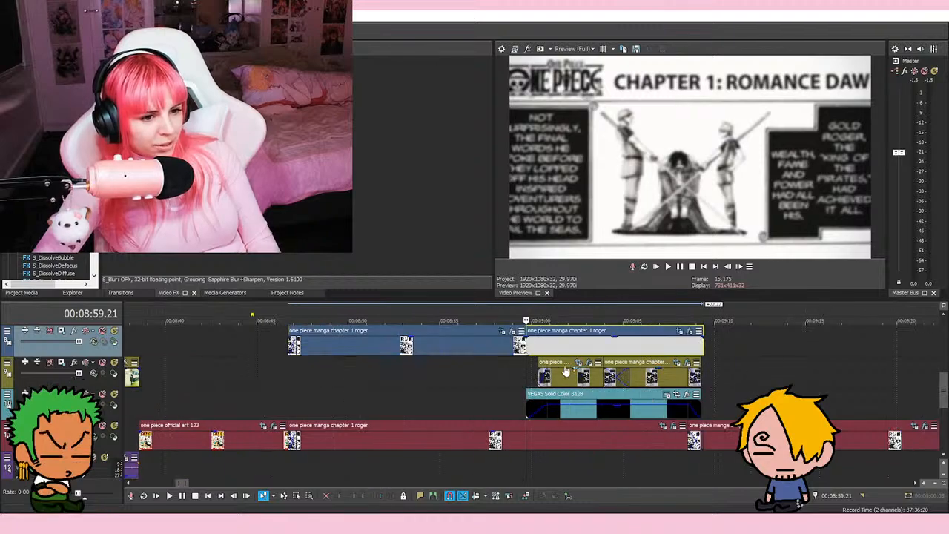
{"action": "left_click", "coordinate": [561, 347]}
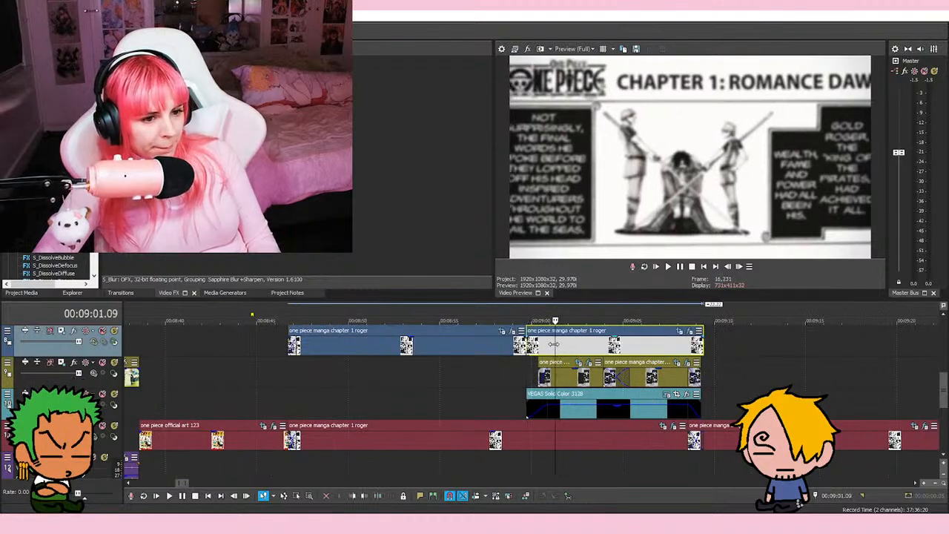
{"action": "left_click", "coordinate": [548, 344]}
{"action": "left_click", "coordinate": [546, 345]}
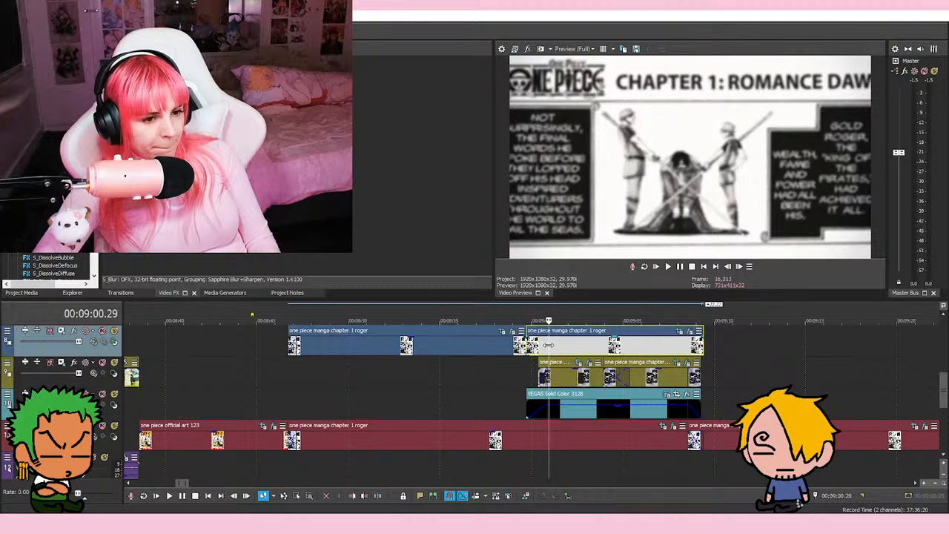
{"action": "right_click", "coordinate": [485, 346]}
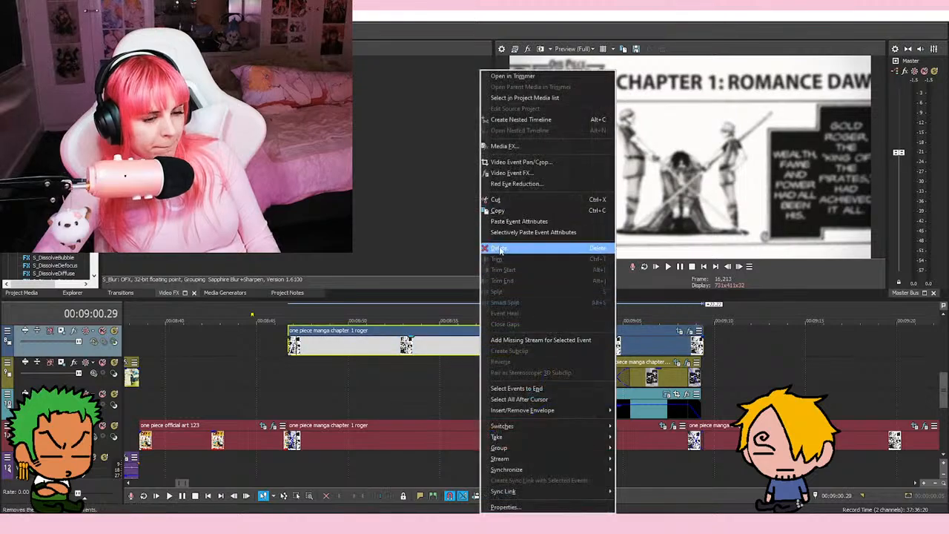
{"action": "left_click", "coordinate": [504, 248]}
Step: Cut away the original page clip after 00:09:00.26 and move the blurred copy down into the gap so that it crossfades with the original
{"action": "left_click", "coordinate": [546, 443]}
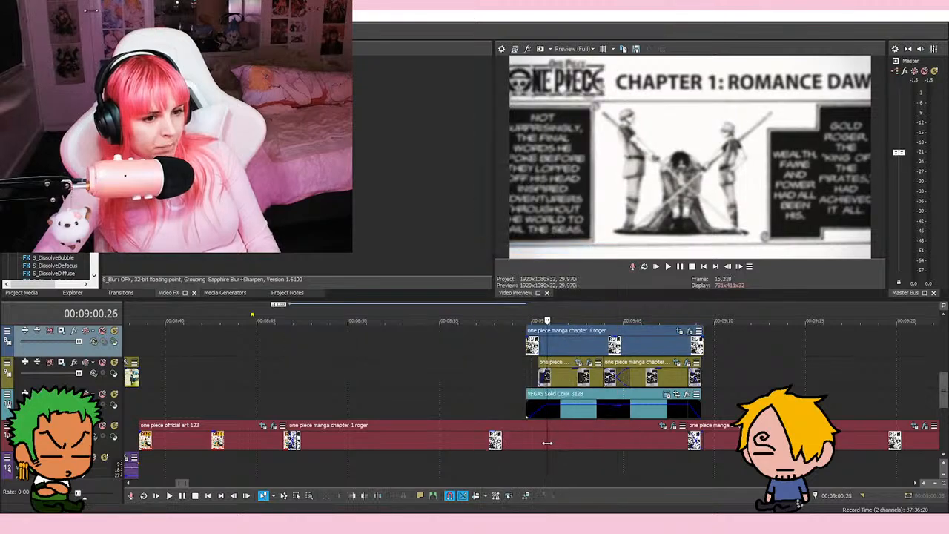
{"action": "key", "text": "s"}
{"action": "right_click", "coordinate": [561, 445]}
{"action": "left_click", "coordinate": [590, 251]}
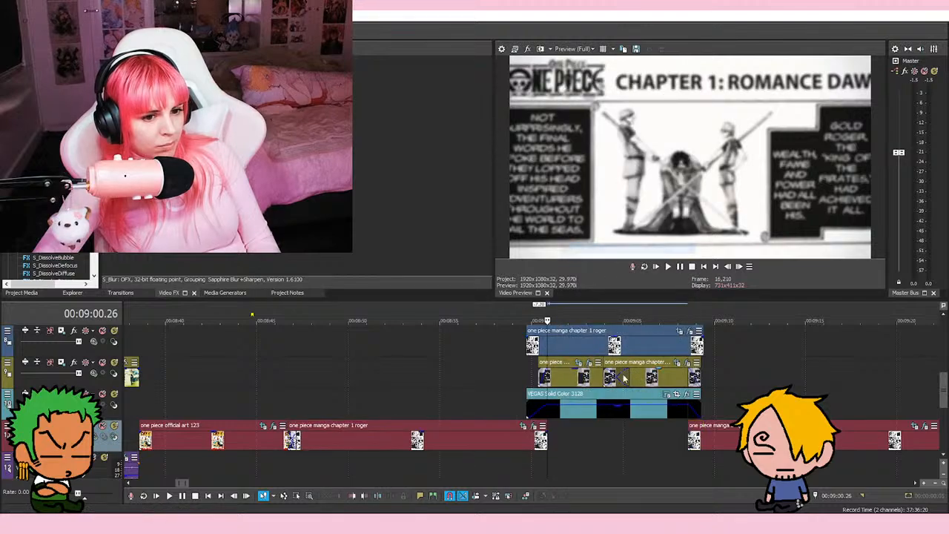
{"action": "left_click_drag", "start_coordinate": [604, 355], "coordinate": [604, 448]}
Step: Play back the transition from the sharp page to the blurred, darkened page repeatedly to check the crossfade and caption timing
{"action": "key", "text": "space"}
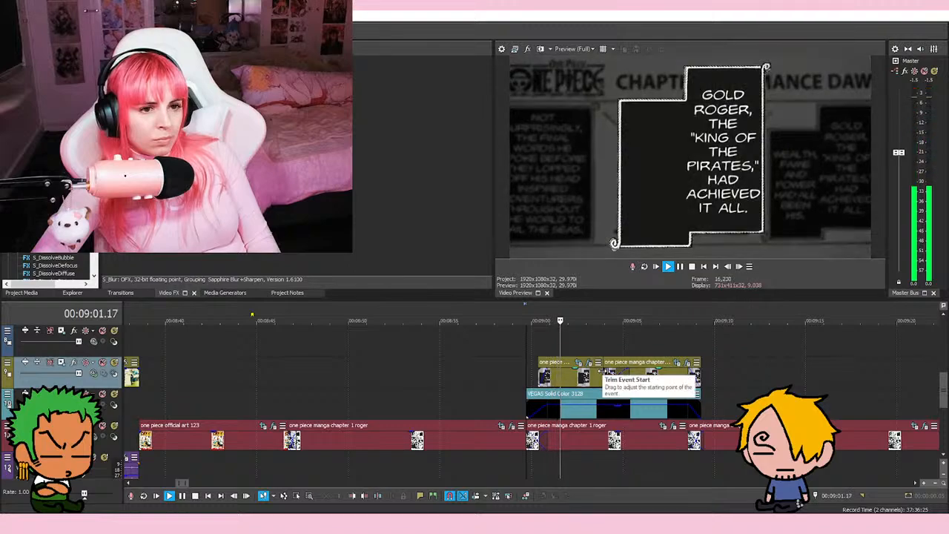
{"action": "key", "text": "space"}
{"action": "key", "text": "space"}
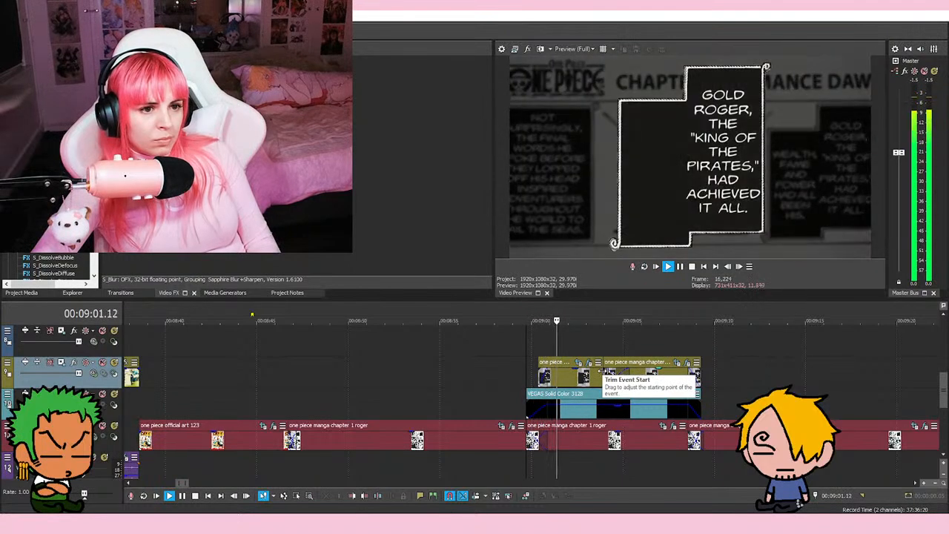
{"action": "key", "text": "space"}
{"action": "key", "text": "space"}
{"action": "key", "text": "space"}
{"action": "key", "text": "space"}
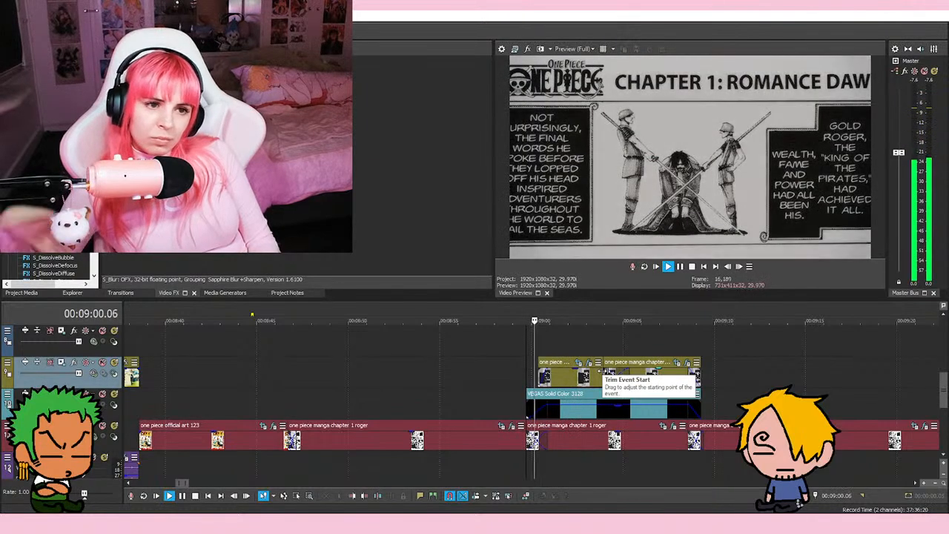
{"action": "key", "text": "space"}
{"action": "key", "text": "space"}
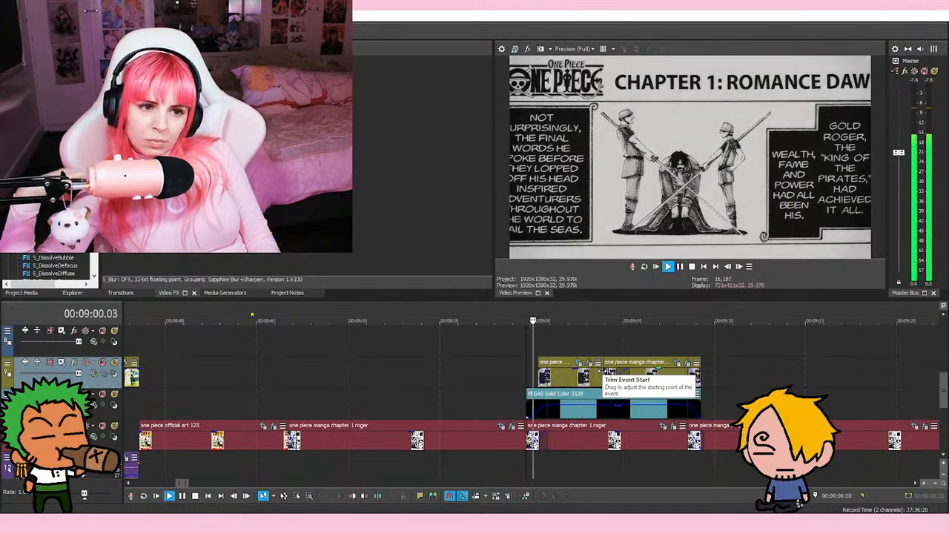
Step: Play back the blurred caption section through its return to the sharp page, and save the project
{"action": "key", "text": "space"}
{"action": "key", "text": "space"}
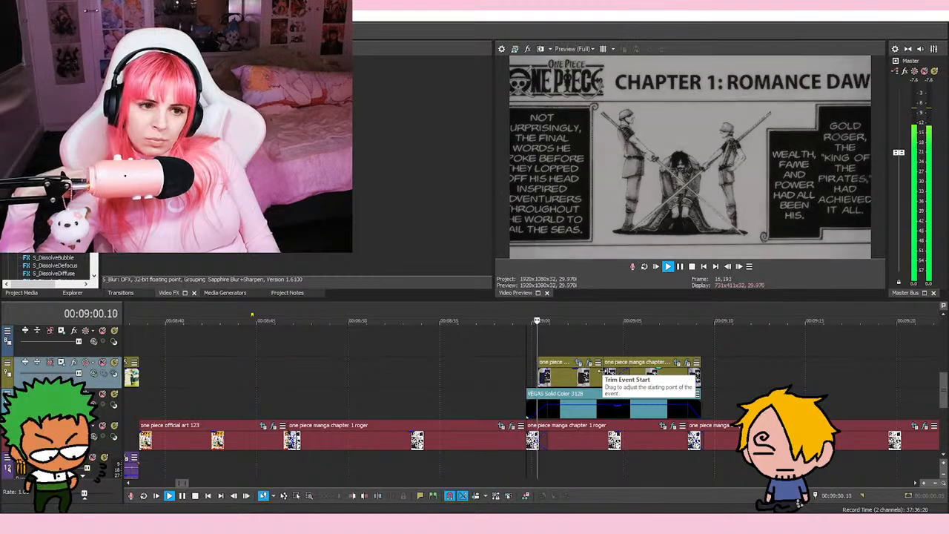
{"action": "key", "text": "space"}
{"action": "key", "text": "space"}
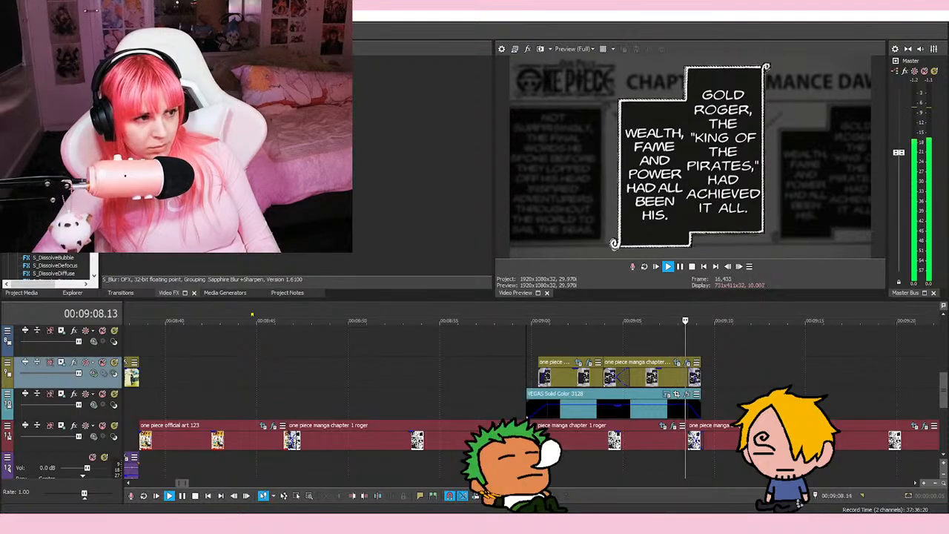
{"action": "key", "text": "ctrl+s"}
{"action": "scroll", "coordinate": [552, 326], "scroll_direction": "right", "scroll_amount": 2}
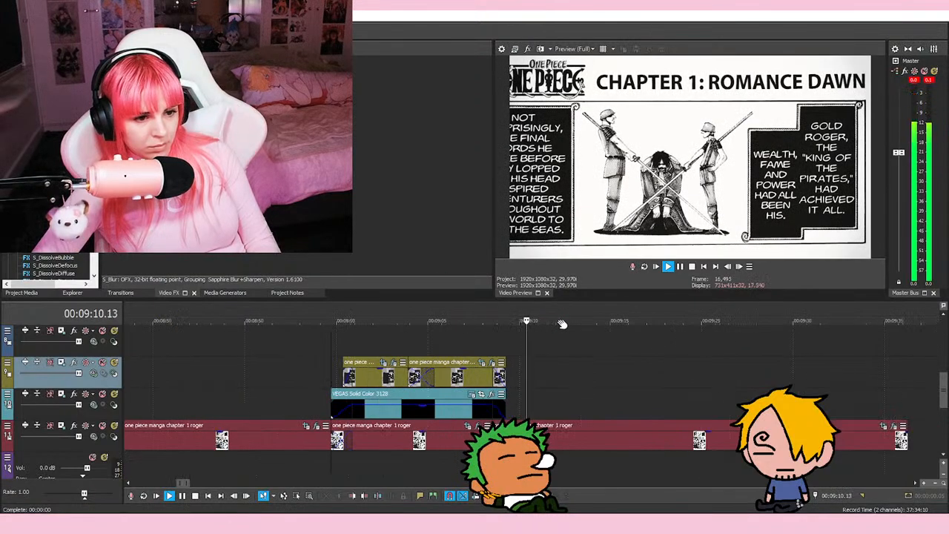
{"action": "left_click", "coordinate": [472, 335]}
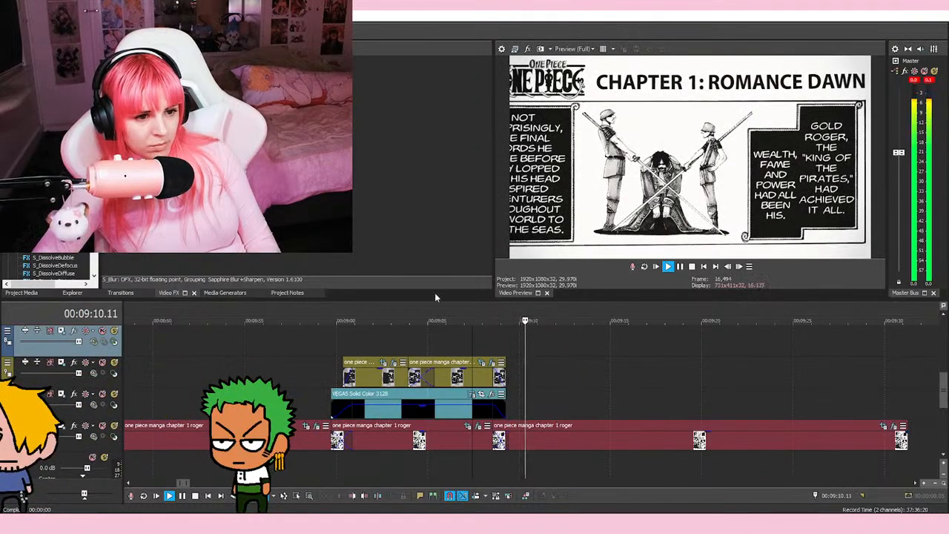
Step: Delete the pan/crop keyframe at 00:00:14.07 on the manga page clip that follows the caption section
{"action": "left_click", "coordinate": [883, 425]}
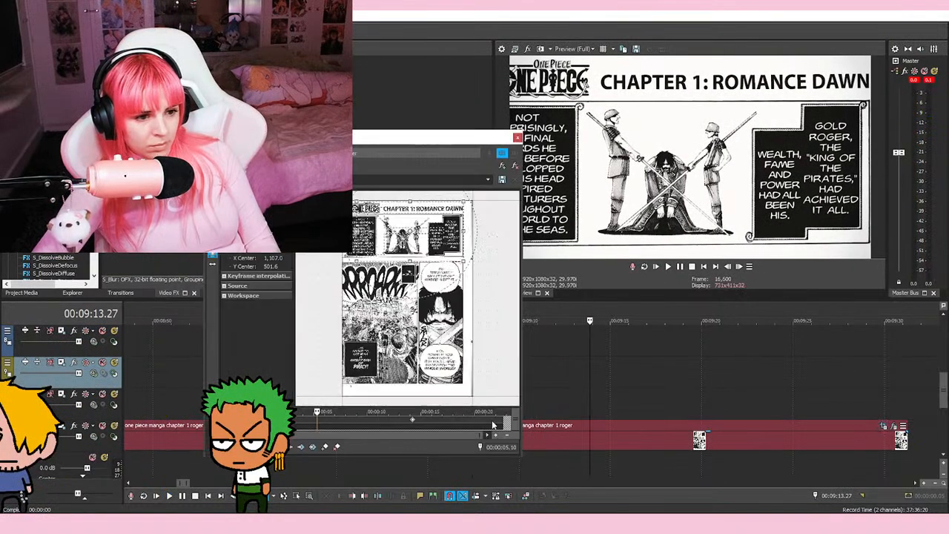
{"action": "key", "text": "Delete"}
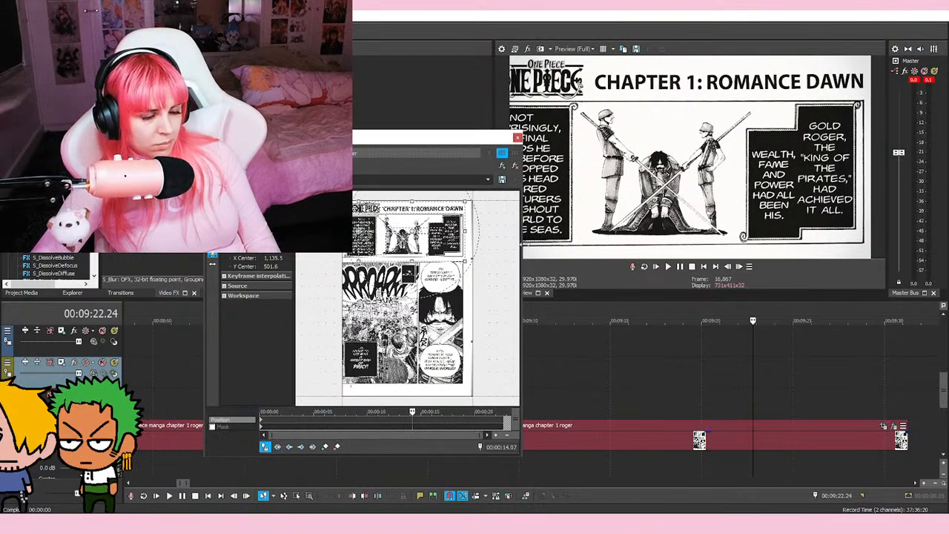
{"action": "left_click", "coordinate": [517, 138]}
Step: Play the narration after the caption section and shorten the last manga page clip to end at about 00:09:19
{"action": "left_click", "coordinate": [507, 341]}
{"action": "key", "text": "space"}
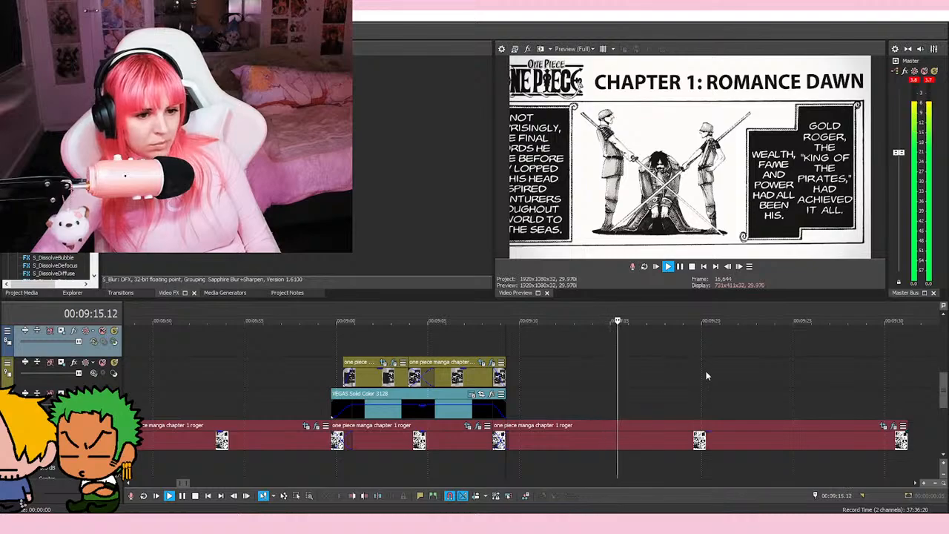
{"action": "scroll", "coordinate": [934, 394], "scroll_direction": "down", "scroll_amount": 2}
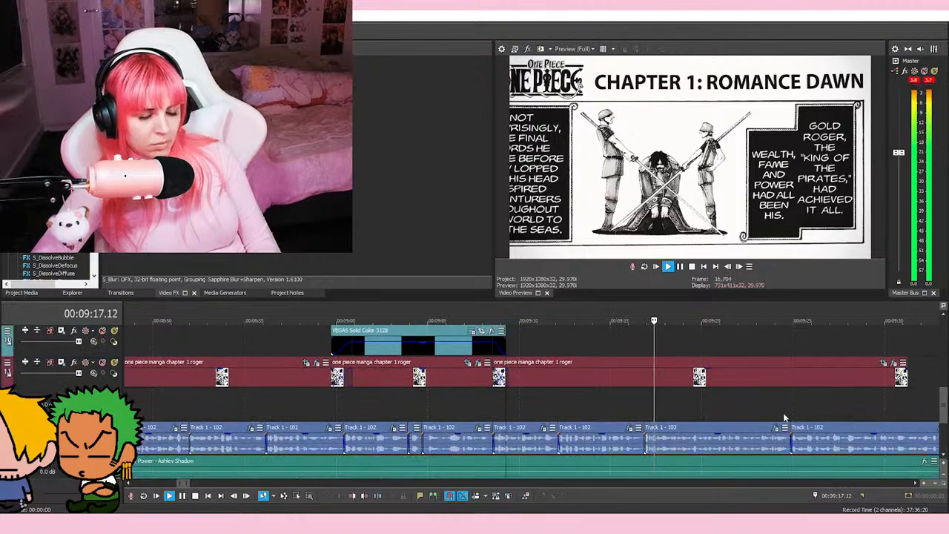
{"action": "left_click", "coordinate": [660, 321]}
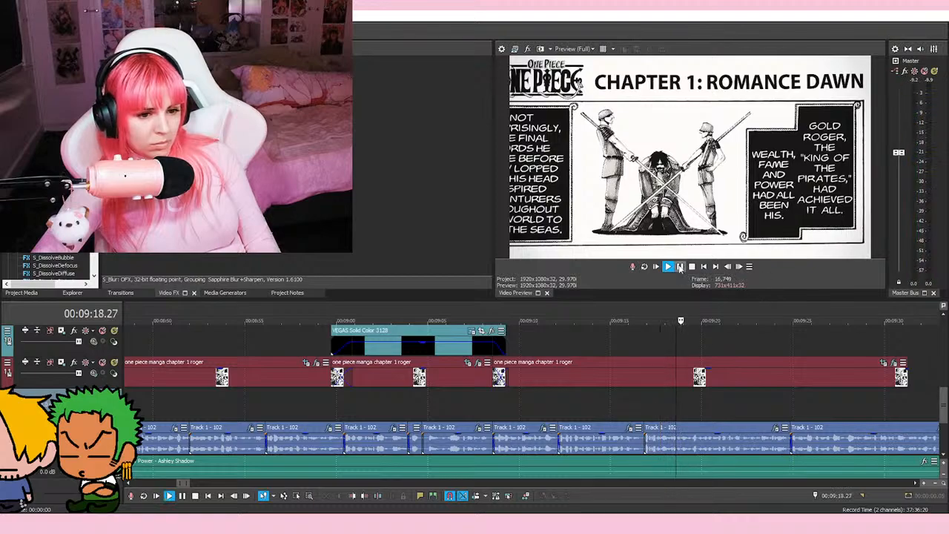
{"action": "left_click_drag", "start_coordinate": [907, 378], "coordinate": [723, 378]}
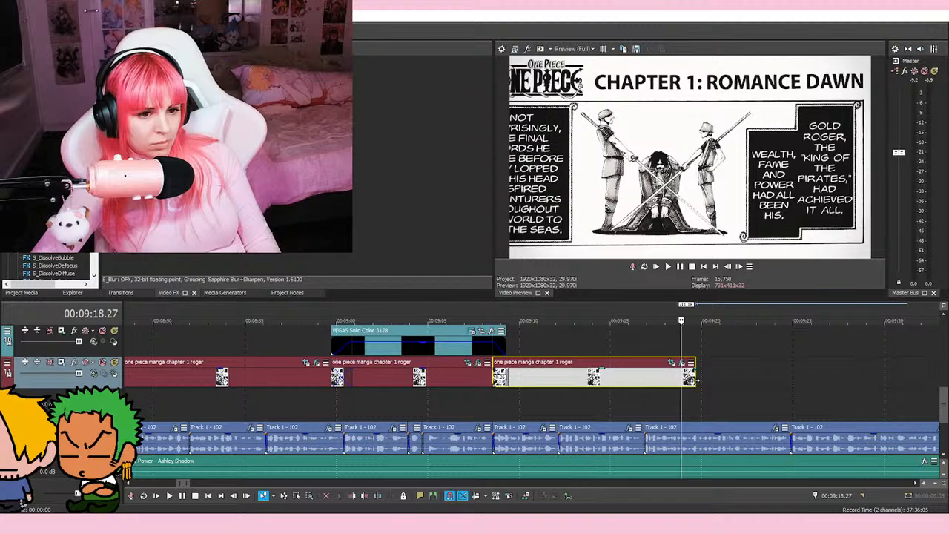
Step: In the last clip's pan/crop, move the frame down to the second-row panels, with a keyframe at 00:00:02.27 and Y center 1,600
{"action": "left_click", "coordinate": [668, 363]}
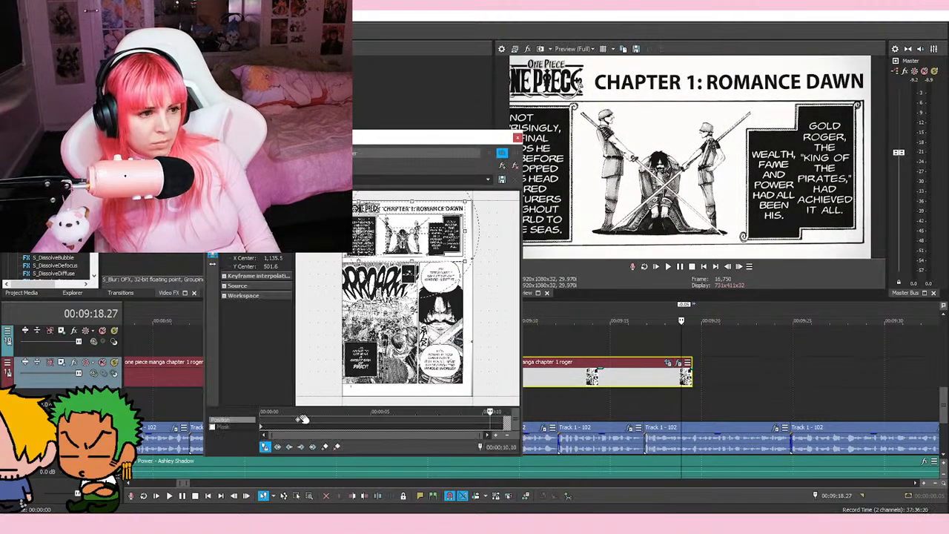
{"action": "key", "text": "Home"}
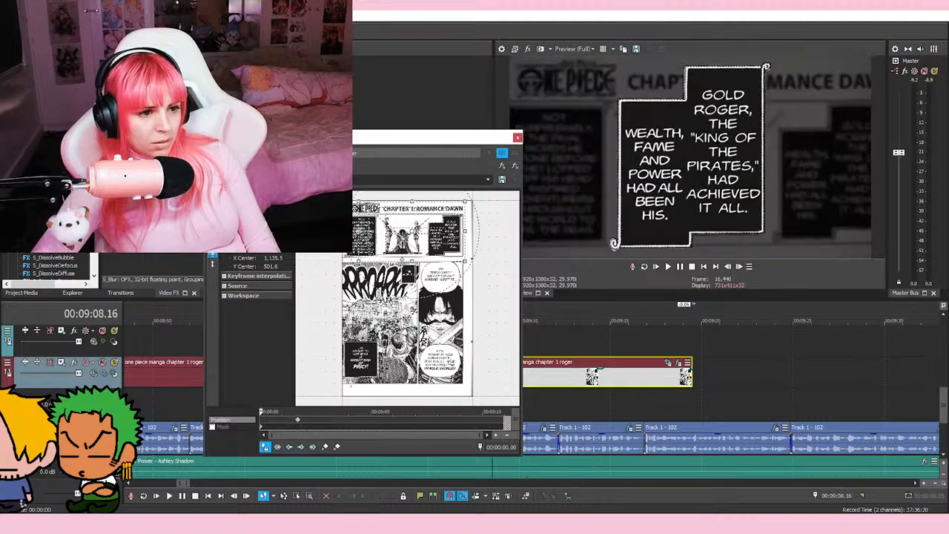
{"action": "scroll", "coordinate": [411, 297], "scroll_direction": "up", "scroll_amount": 1}
{"action": "left_click_drag", "start_coordinate": [413, 220], "coordinate": [413, 303]}
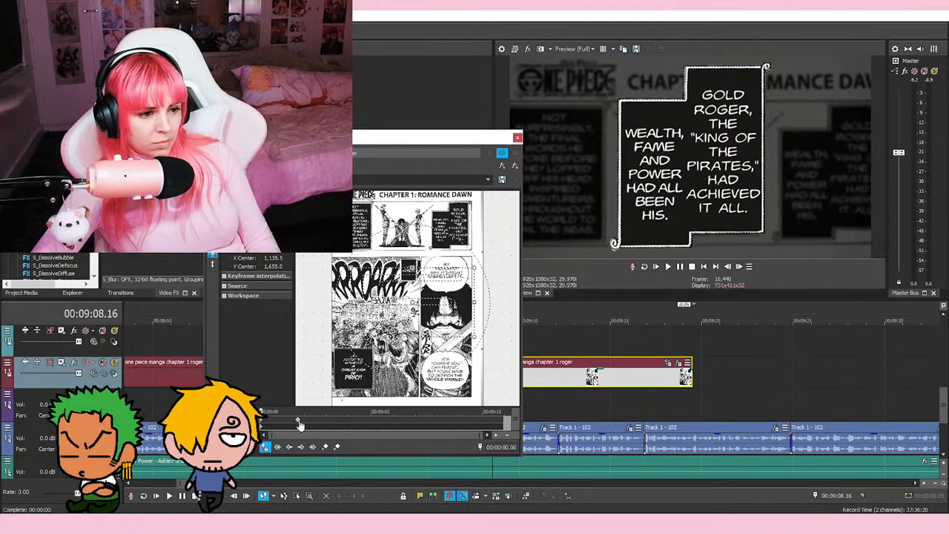
{"action": "key", "text": "space"}
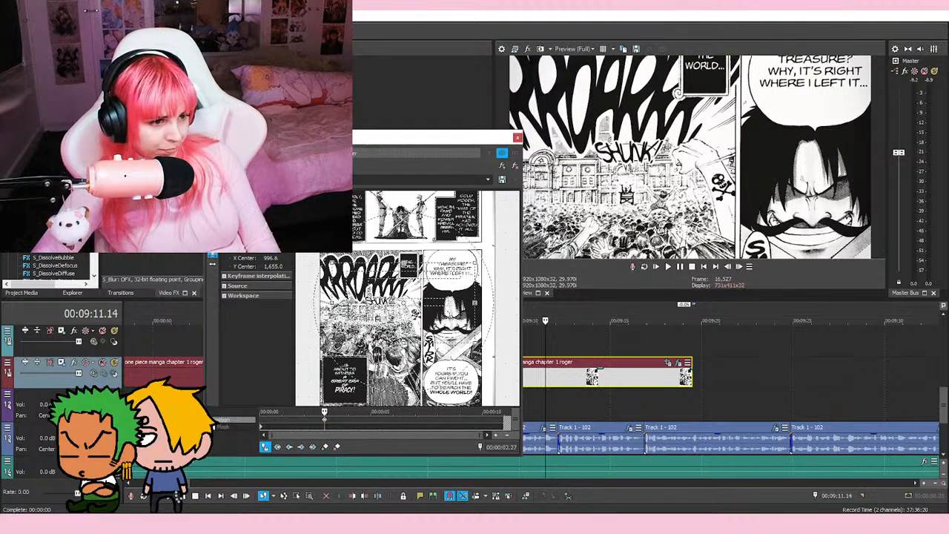
{"action": "left_click", "coordinate": [327, 209]}
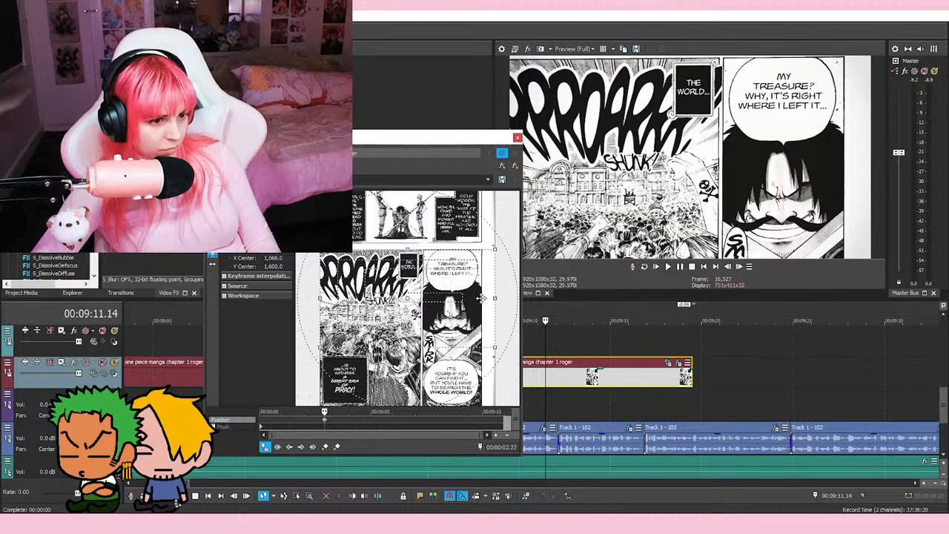
Step: Tighten the crop frame onto the roaring crowd panel and shift it sideways to an X center of 614
{"action": "left_click_drag", "start_coordinate": [492, 300], "coordinate": [434, 302]}
{"action": "scroll", "coordinate": [438, 302], "scroll_direction": "up", "scroll_amount": 3}
{"action": "scroll", "coordinate": [489, 296], "scroll_direction": "up", "scroll_amount": 3}
{"action": "left_click_drag", "start_coordinate": [502, 296], "coordinate": [507, 299]}
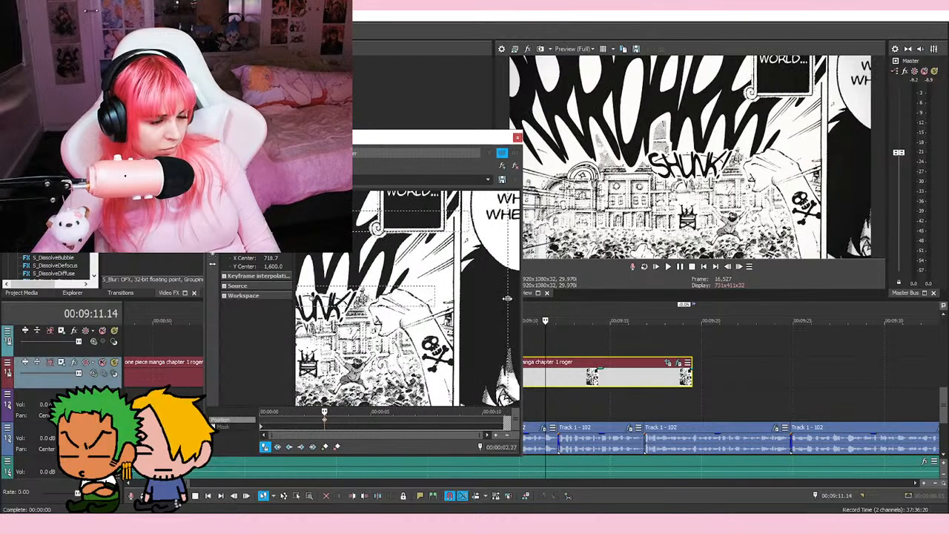
{"action": "key", "text": "ctrl+z"}
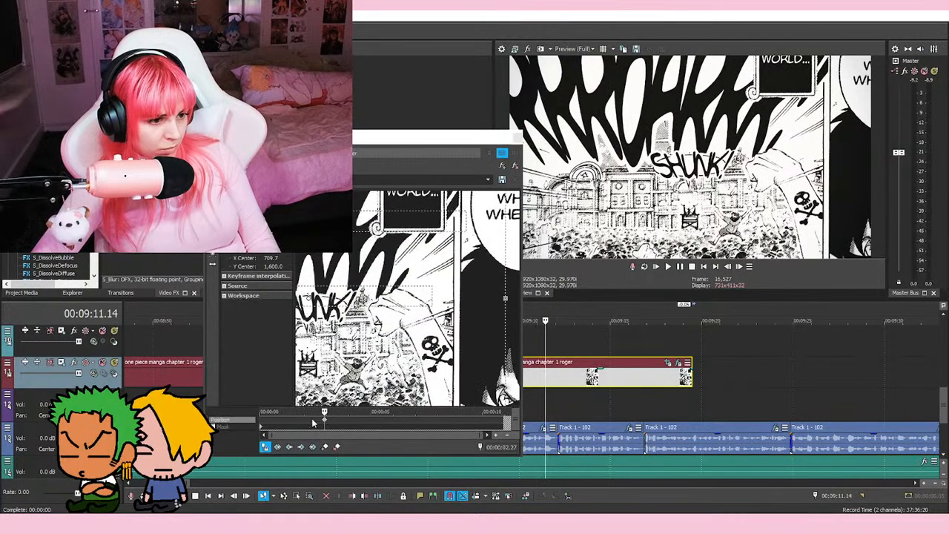
{"action": "left_click_drag", "start_coordinate": [504, 299], "coordinate": [482, 304]}
{"action": "scroll", "coordinate": [482, 303], "scroll_direction": "down", "scroll_amount": 8}
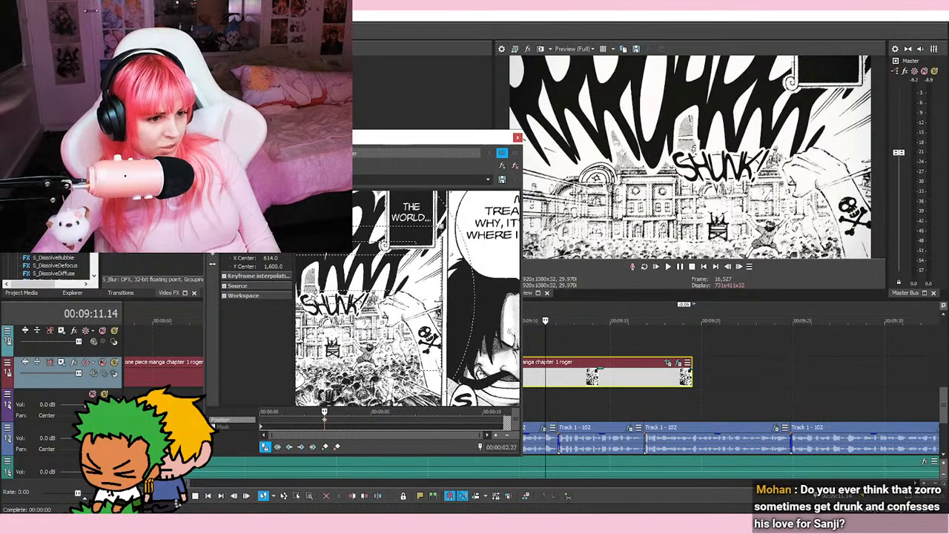
Step: Lower the crop frame over the crowd to a Y center of about 1,758 and keep a position keyframe near the clip's end
{"action": "scroll", "coordinate": [460, 374], "scroll_direction": "up", "scroll_amount": 3}
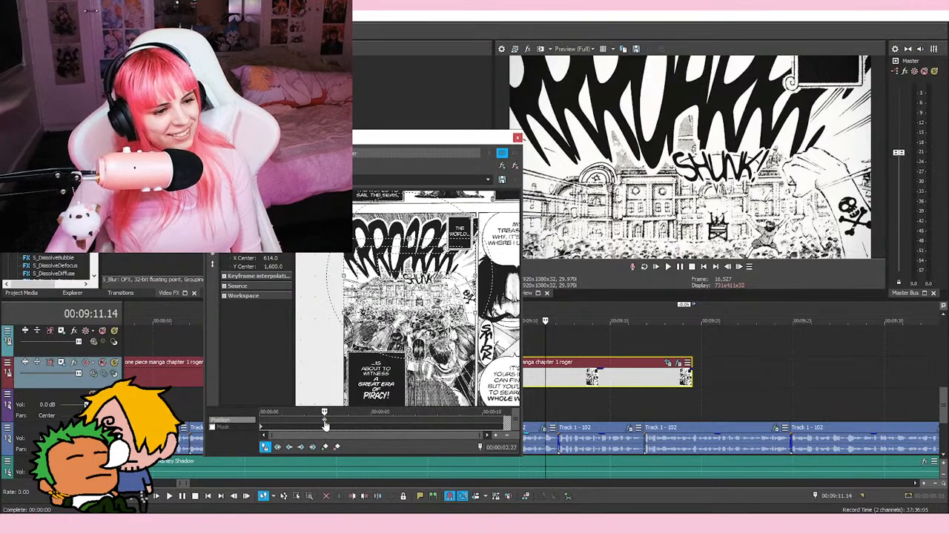
{"action": "left_click_drag", "start_coordinate": [459, 292], "coordinate": [459, 303]}
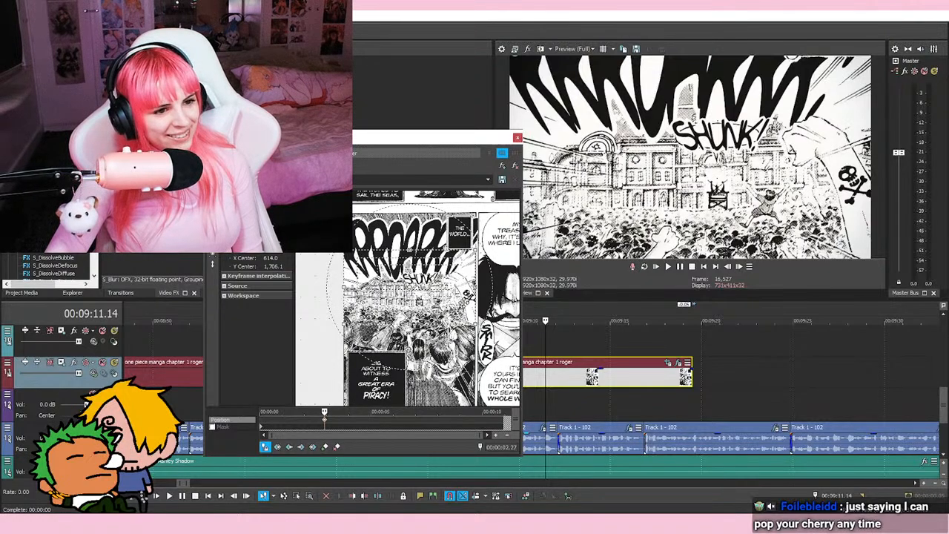
{"action": "left_click_drag", "start_coordinate": [459, 303], "coordinate": [458, 304]}
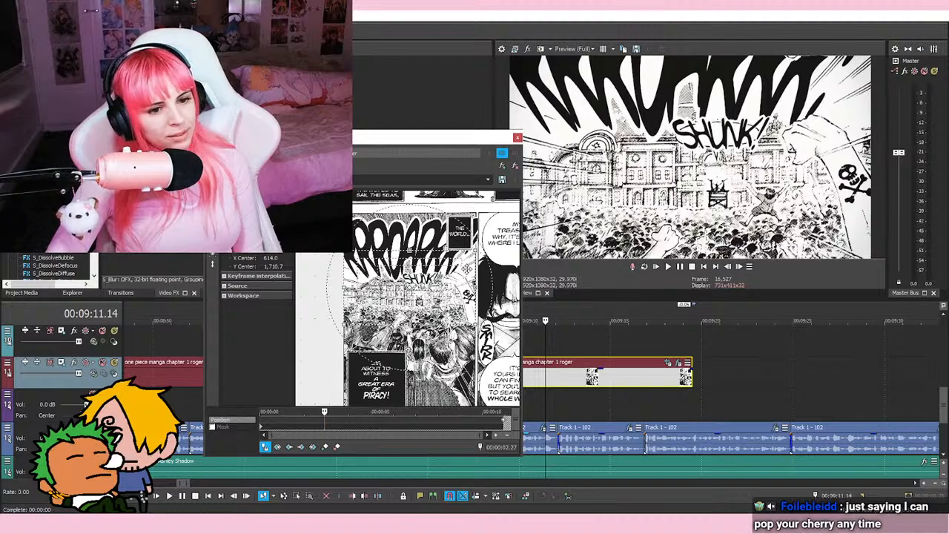
{"action": "left_click_drag", "start_coordinate": [445, 313], "coordinate": [445, 320]}
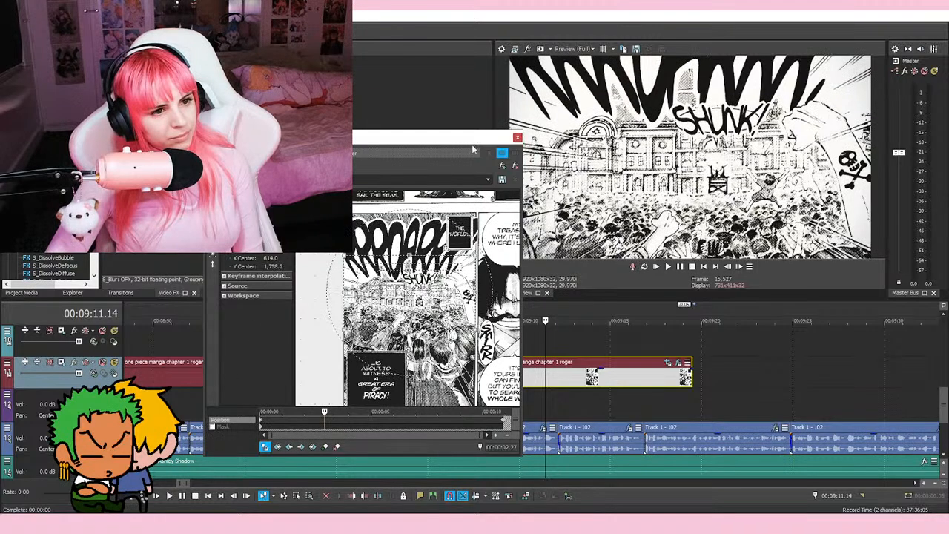
Step: Play back the transition from the highlighted caption to the reframed crowd panel to check it against the narration
{"action": "left_click", "coordinate": [516, 137]}
{"action": "left_click", "coordinate": [507, 396]}
{"action": "key", "text": "space"}
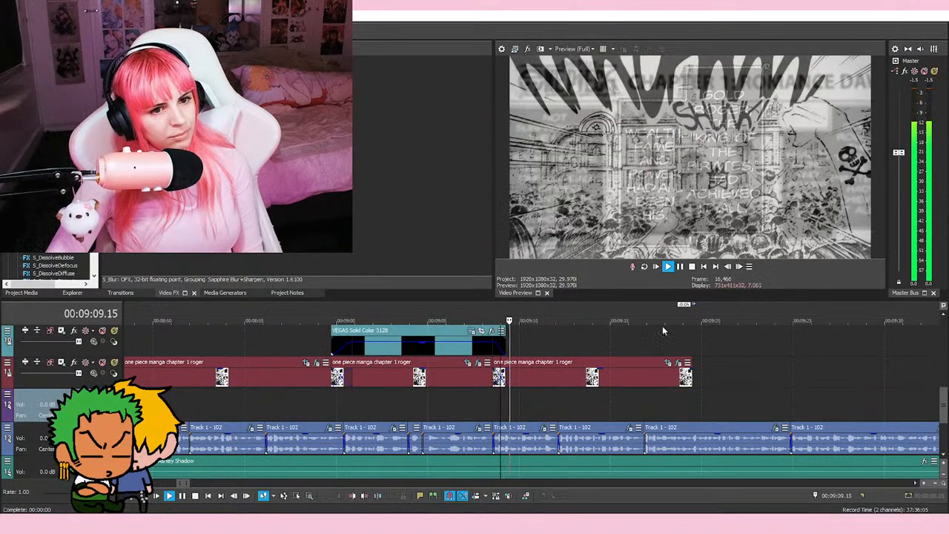
{"action": "scroll", "coordinate": [690, 332], "scroll_direction": "up", "scroll_amount": 2}
{"action": "scroll", "coordinate": [630, 371], "scroll_direction": "up", "scroll_amount": 2}
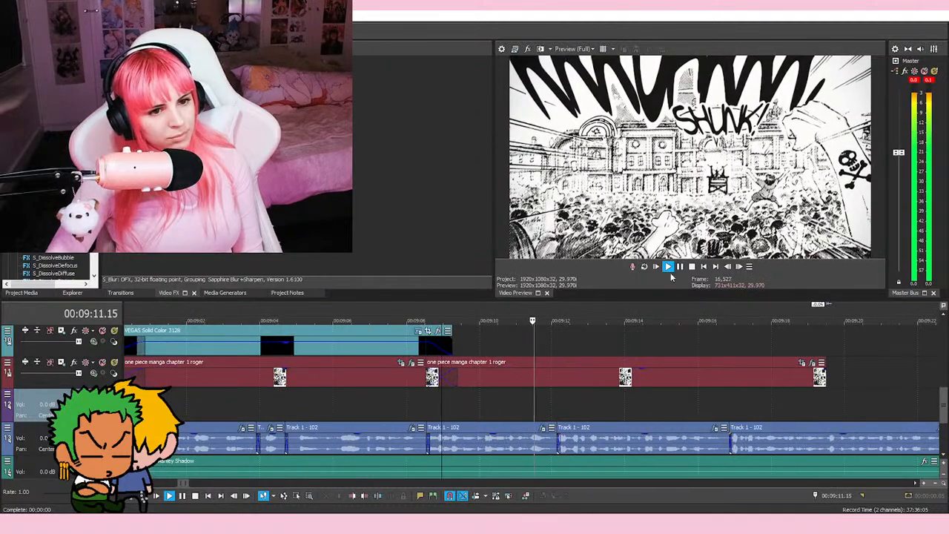
{"action": "key", "text": "space"}
Step: Split the crowd panel clip at about 00:09:12.22 and move the second part earlier to overlap the first in a short crossfade
{"action": "left_click", "coordinate": [576, 384]}
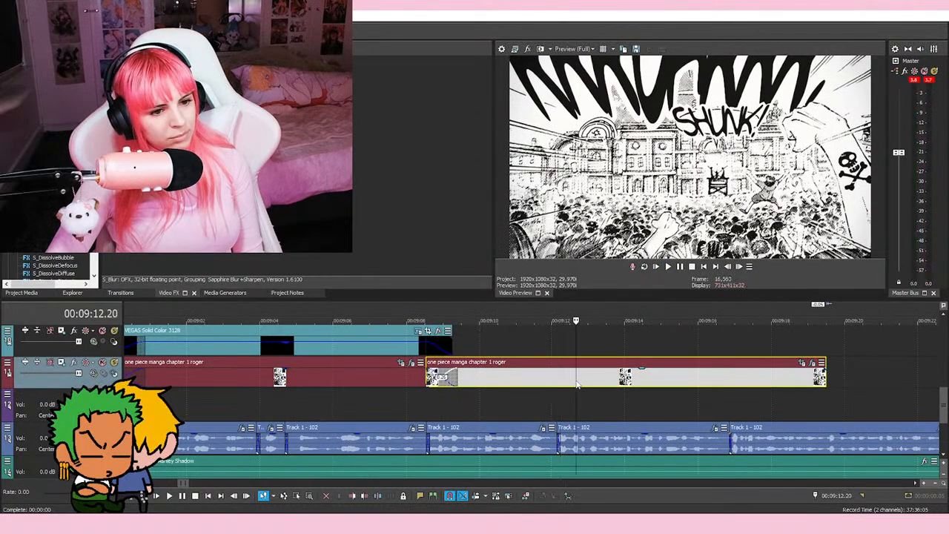
{"action": "key", "text": "s"}
{"action": "left_click_drag", "start_coordinate": [677, 366], "coordinate": [657, 367]}
Step: Examine the pan/crop framing at the last keyframe of the split clip's second part
{"action": "left_click", "coordinate": [779, 363]}
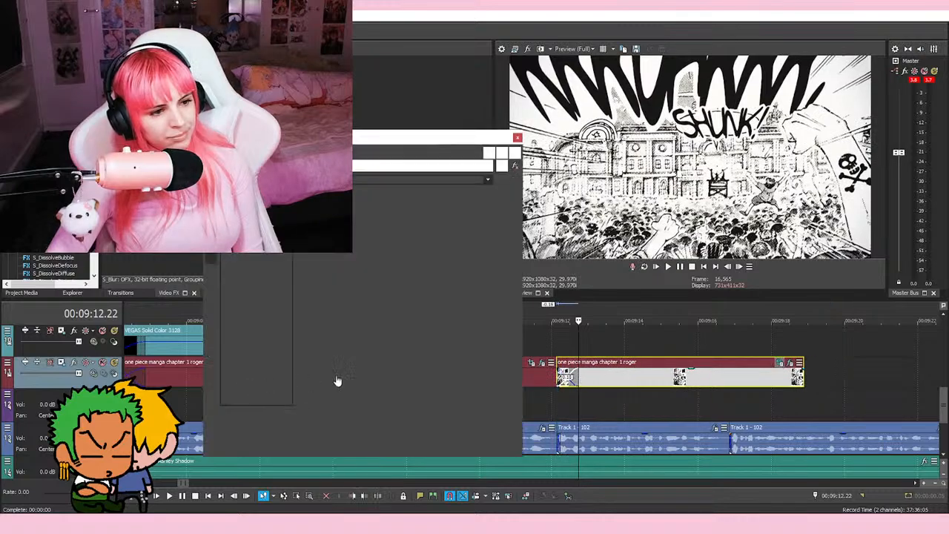
{"action": "left_click", "coordinate": [504, 421]}
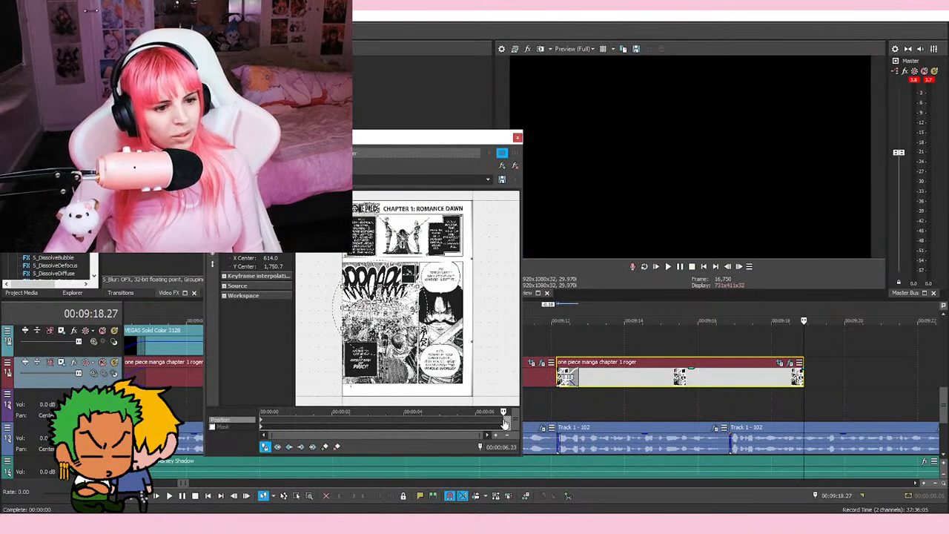
{"action": "left_click", "coordinate": [517, 138]}
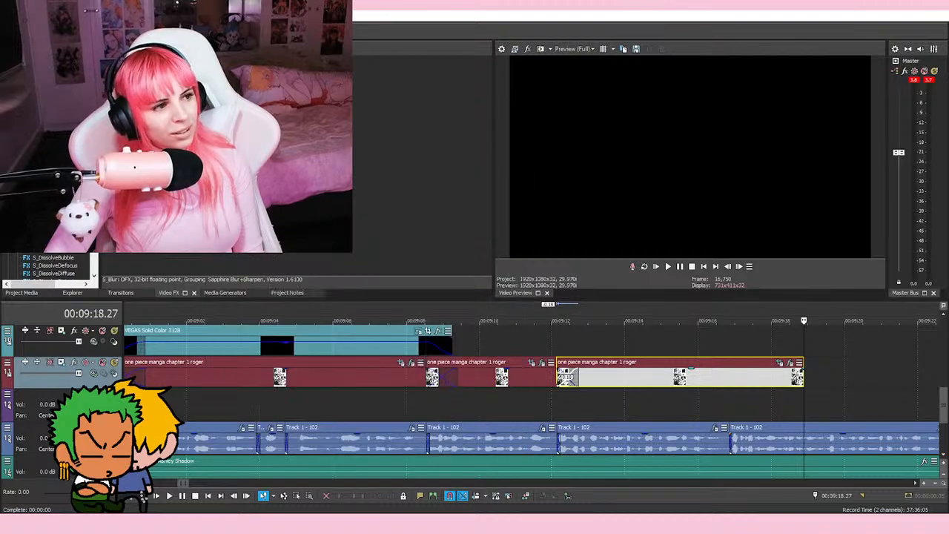
Step: Play back from the end of the caption section through the new crossfade to check the crowd panel timing against the narration
{"action": "left_click", "coordinate": [560, 341]}
{"action": "left_click", "coordinate": [551, 341]}
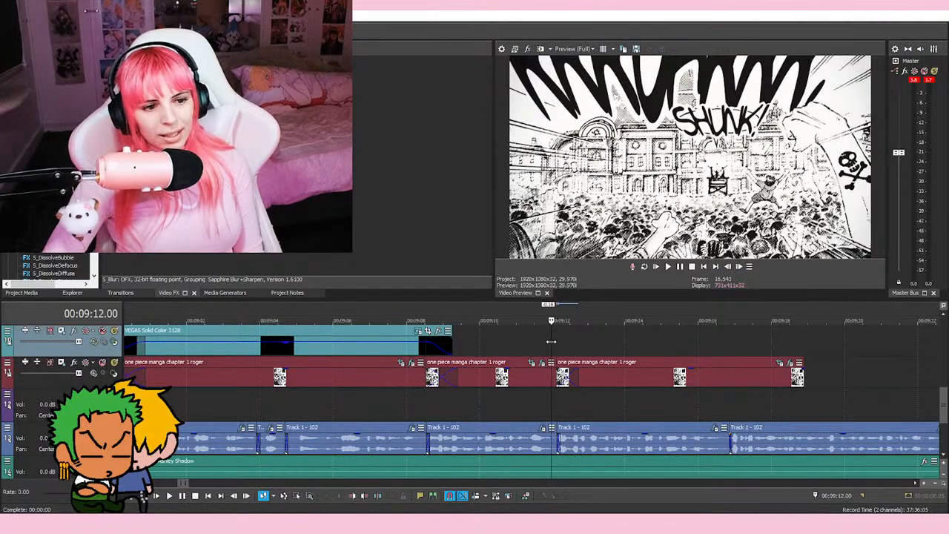
{"action": "scroll", "coordinate": [551, 341], "scroll_direction": "up", "scroll_amount": 3}
{"action": "left_click", "coordinate": [491, 339]}
{"action": "left_click", "coordinate": [300, 402]}
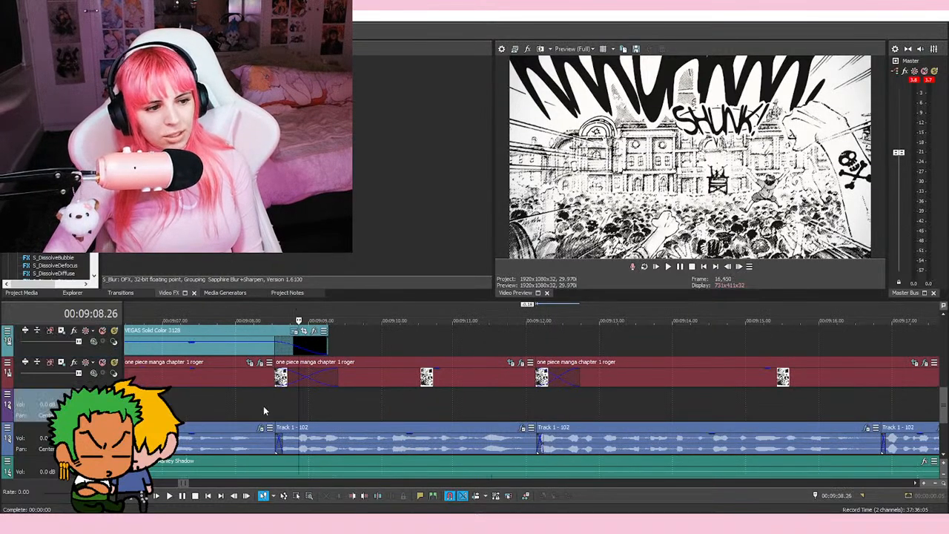
{"action": "left_click", "coordinate": [265, 406]}
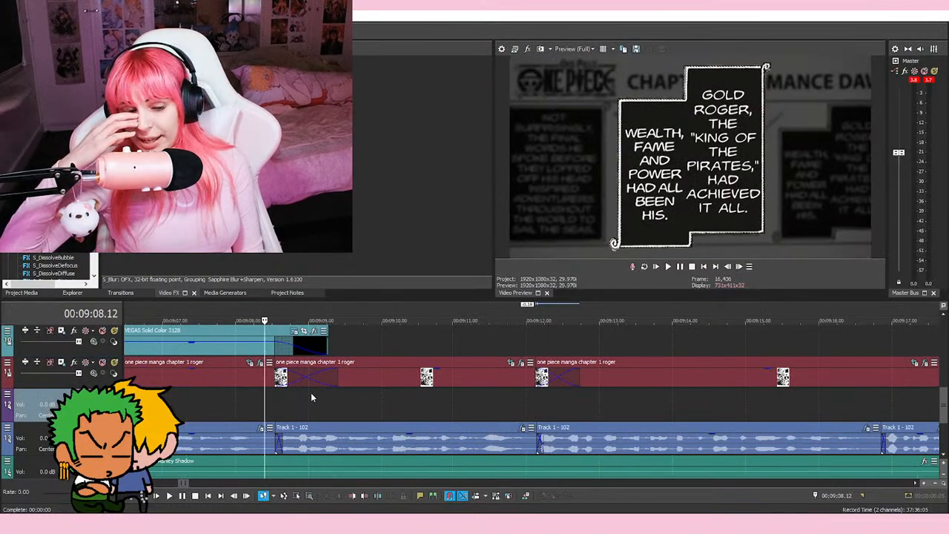
{"action": "key", "text": "space"}
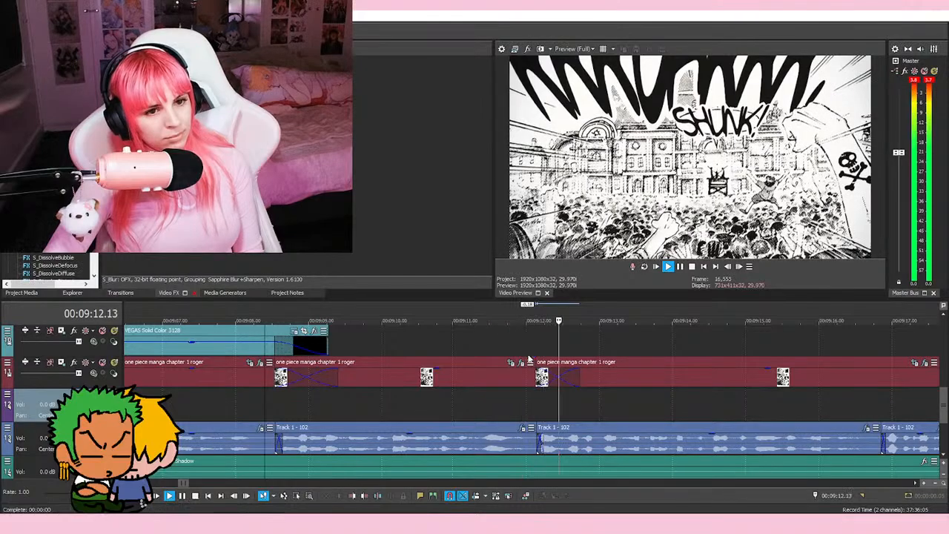
{"action": "key", "text": "space"}
{"action": "key", "text": "space"}
{"action": "scroll", "coordinate": [641, 343], "scroll_direction": "down", "scroll_amount": 2}
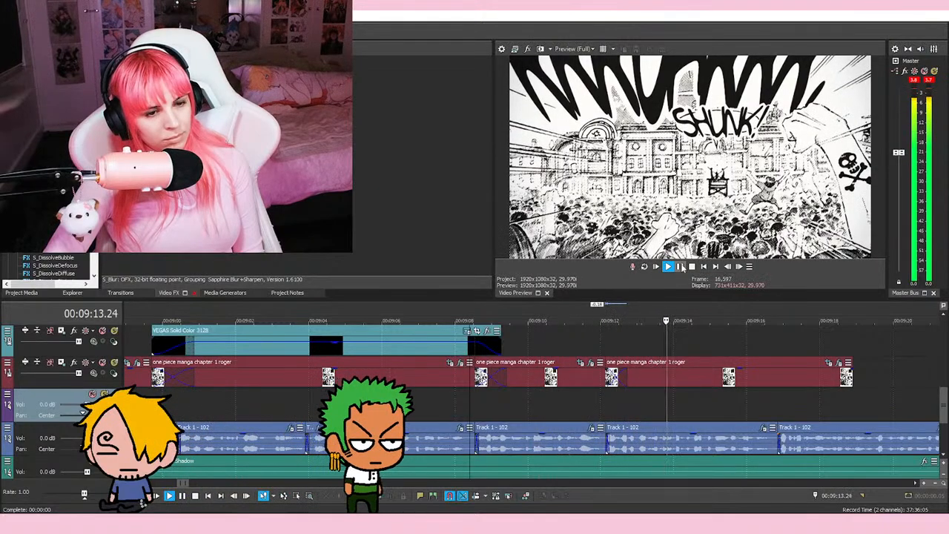
{"action": "left_click", "coordinate": [680, 267]}
{"action": "key", "text": "space"}
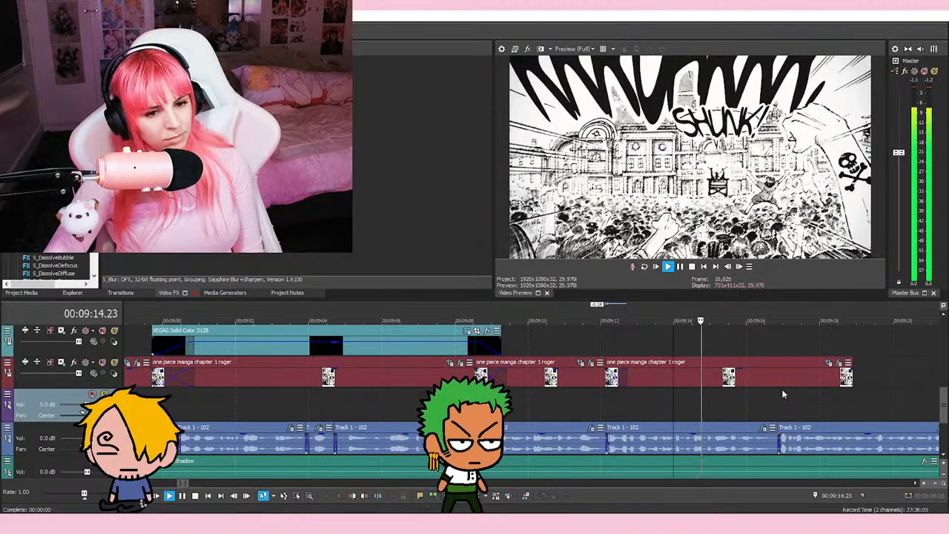
{"action": "scroll", "coordinate": [781, 388], "scroll_direction": "down", "scroll_amount": 1}
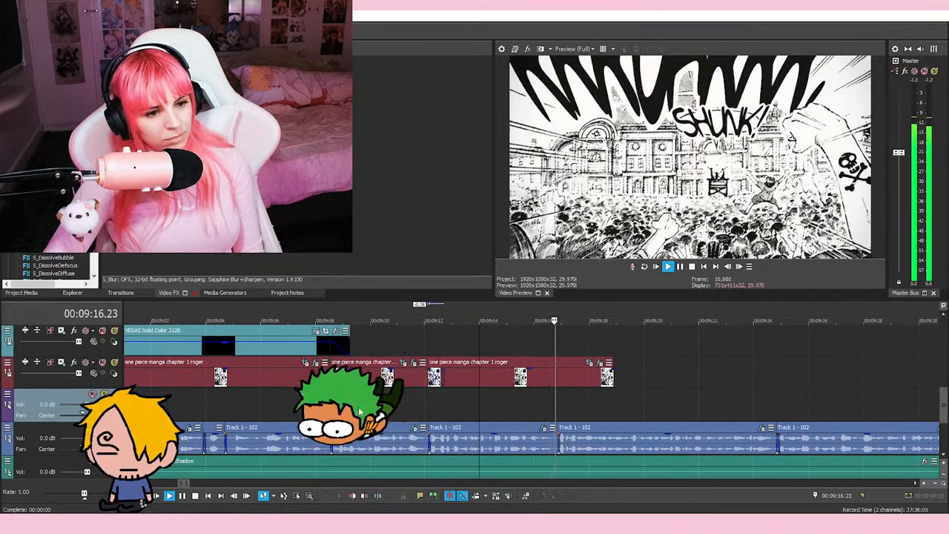
Step: Move the last crowd panel clip to start at about 00:09:16.26 and extend the preceding clip to overlap it in a short crossfade
{"action": "left_click", "coordinate": [554, 401]}
{"action": "left_click_drag", "start_coordinate": [485, 384], "coordinate": [619, 380]}
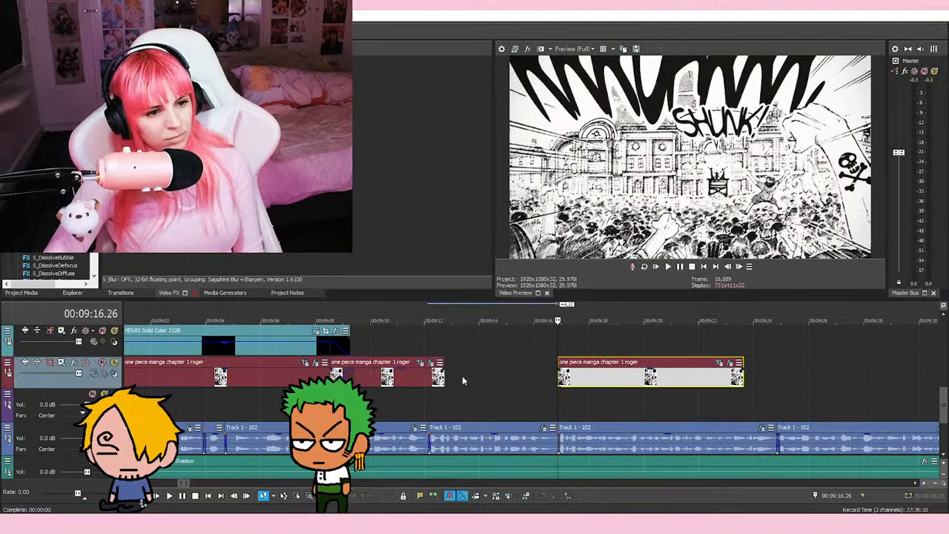
{"action": "left_click_drag", "start_coordinate": [444, 381], "coordinate": [543, 378]}
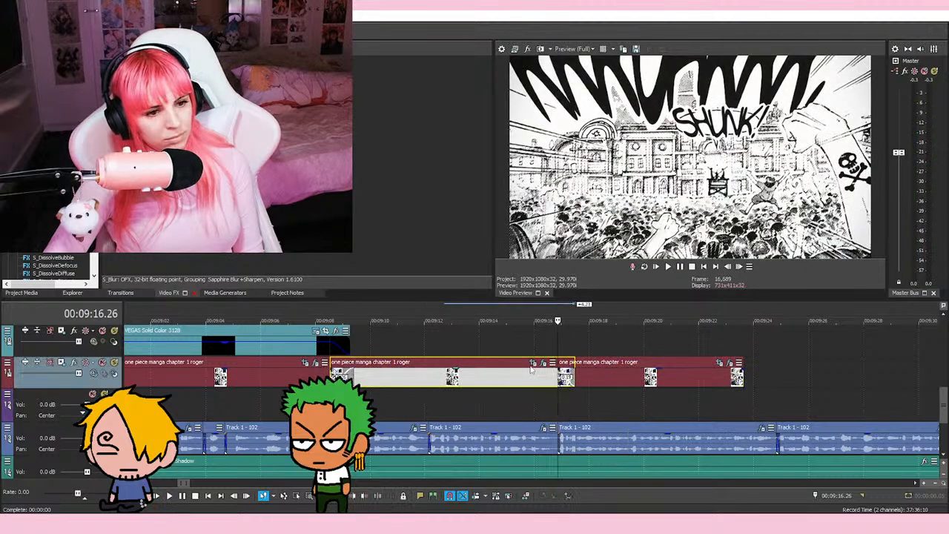
Step: Delete the middle pan/crop keyframe at about 00:00:04.05 in the extended crowd panel clip
{"action": "left_click", "coordinate": [531, 364]}
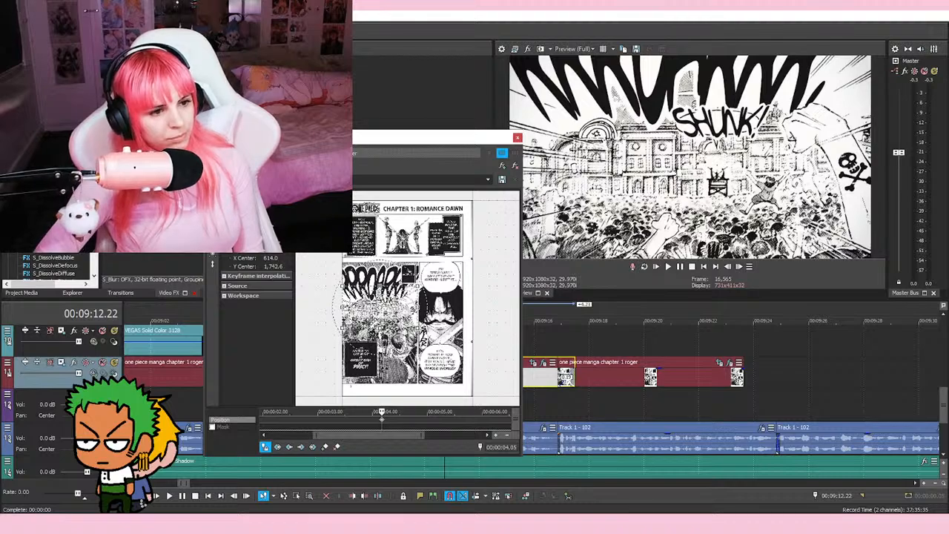
{"action": "left_click_drag", "start_coordinate": [379, 307], "coordinate": [380, 306]}
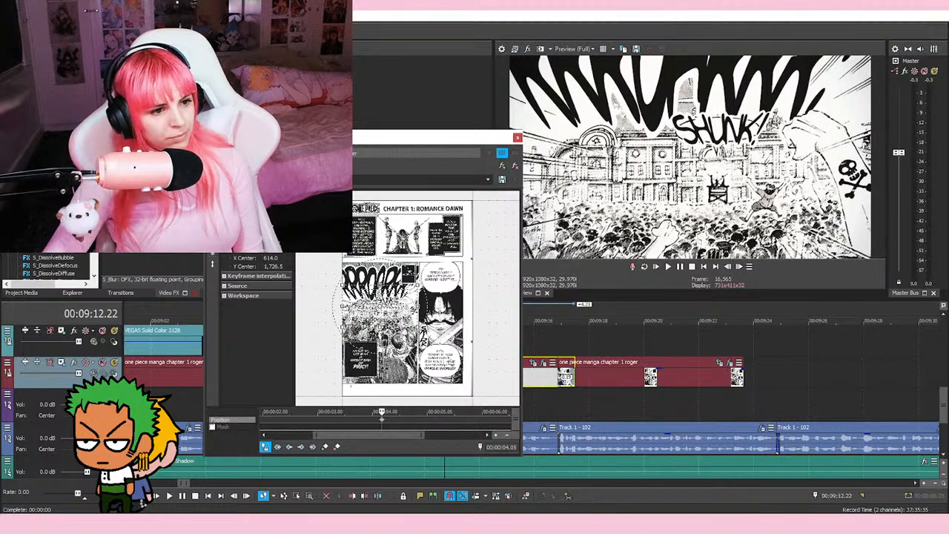
{"action": "scroll", "coordinate": [382, 423], "scroll_direction": "down", "scroll_amount": 3}
{"action": "left_click", "coordinate": [374, 420]}
{"action": "key", "text": "Delete"}
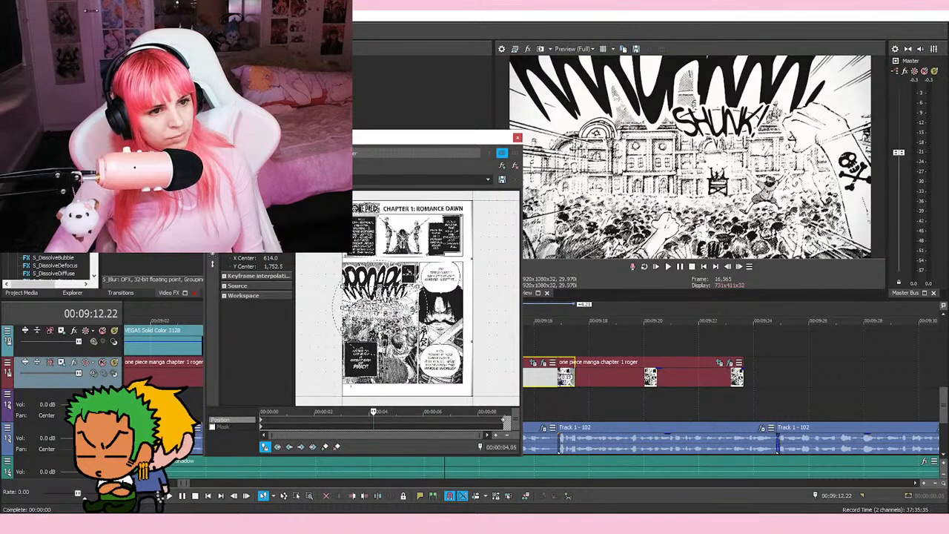
{"action": "left_click", "coordinate": [518, 137]}
Step: Play back the crossfade from the highlighted caption to the crowd panel, starting at about 00:09:08.19, to check it against the narration
{"action": "left_click", "coordinate": [331, 406]}
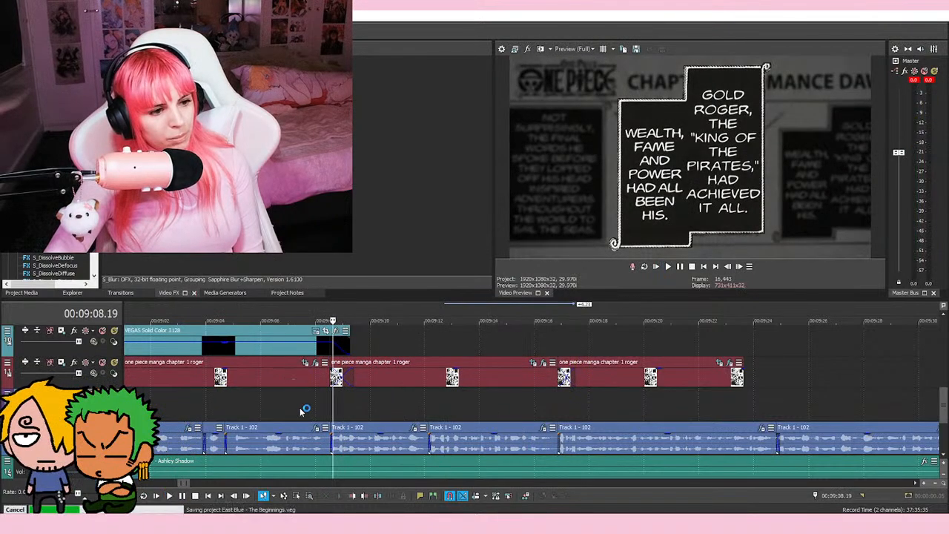
{"action": "key", "text": "space"}
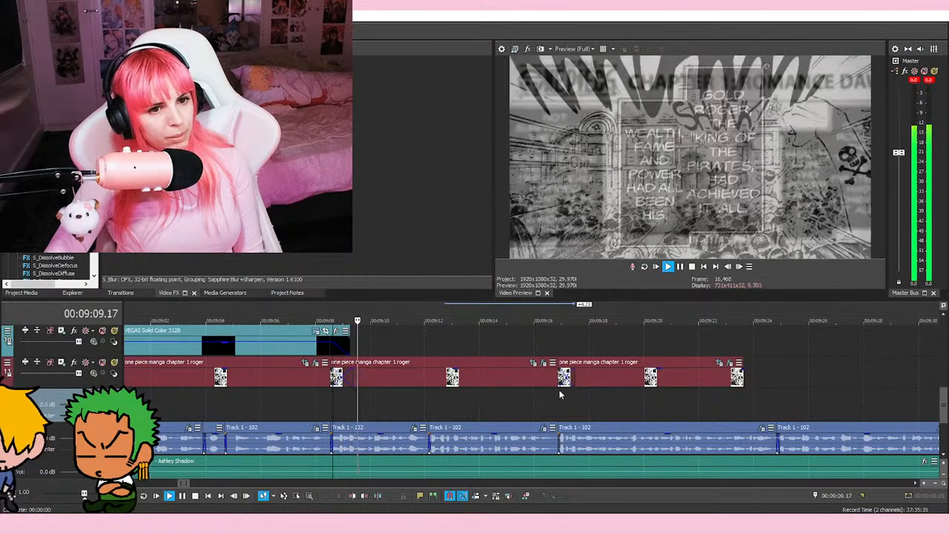
{"action": "key", "text": "space"}
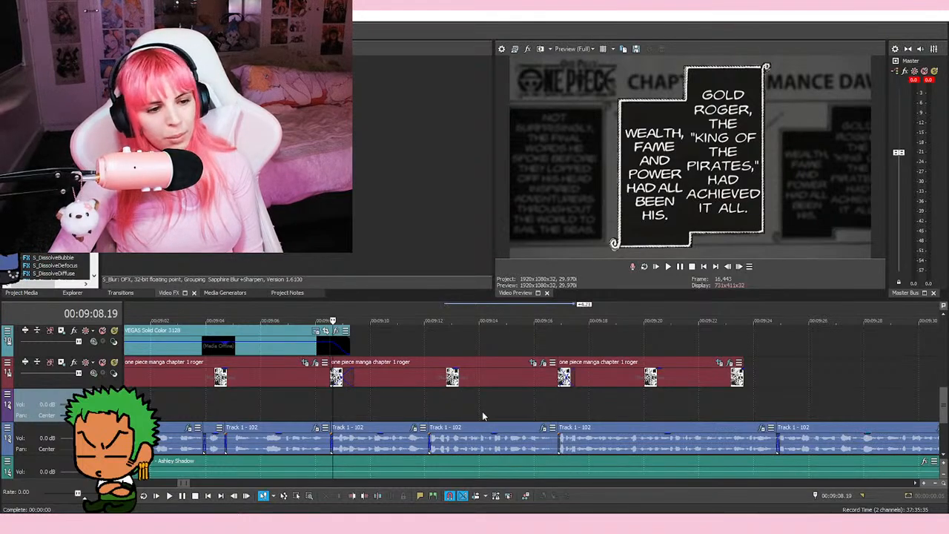
{"action": "left_click", "coordinate": [324, 408]}
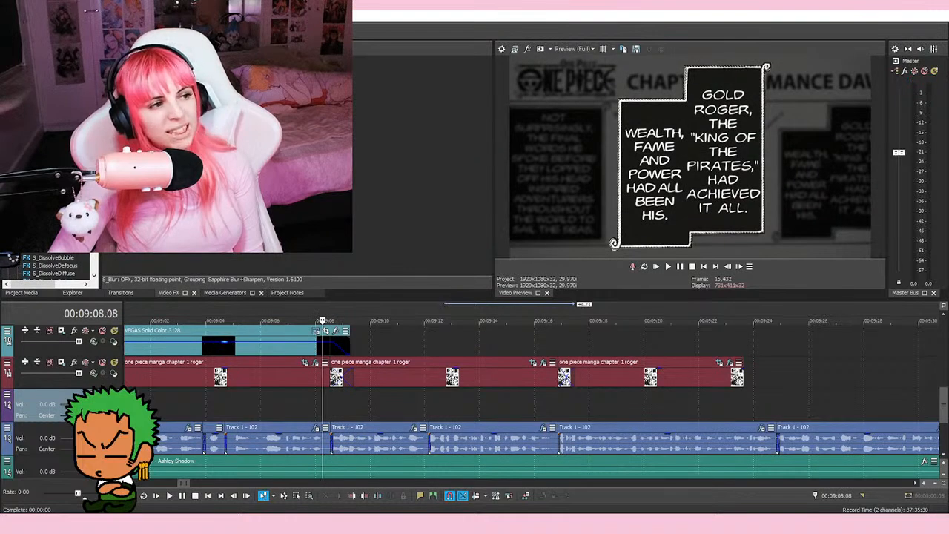
{"action": "key", "text": "space"}
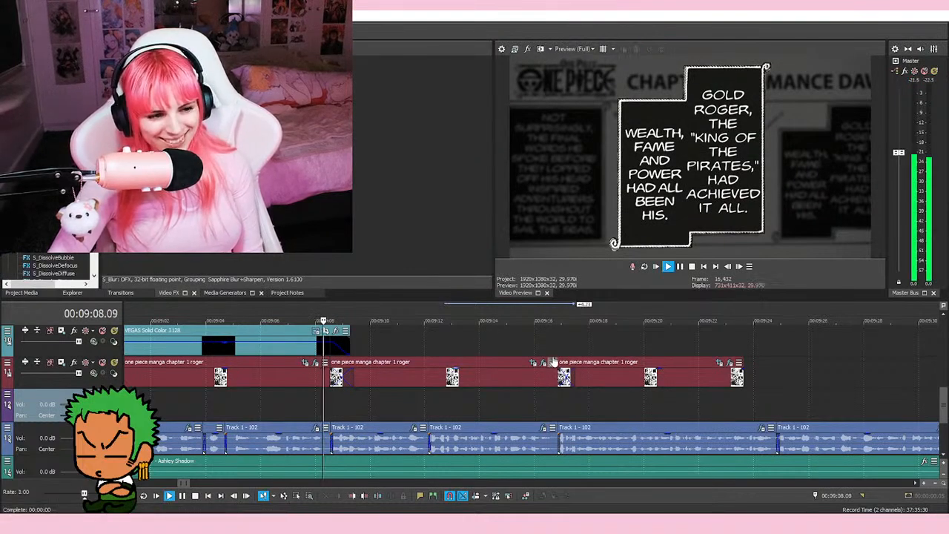
{"action": "key", "text": "space"}
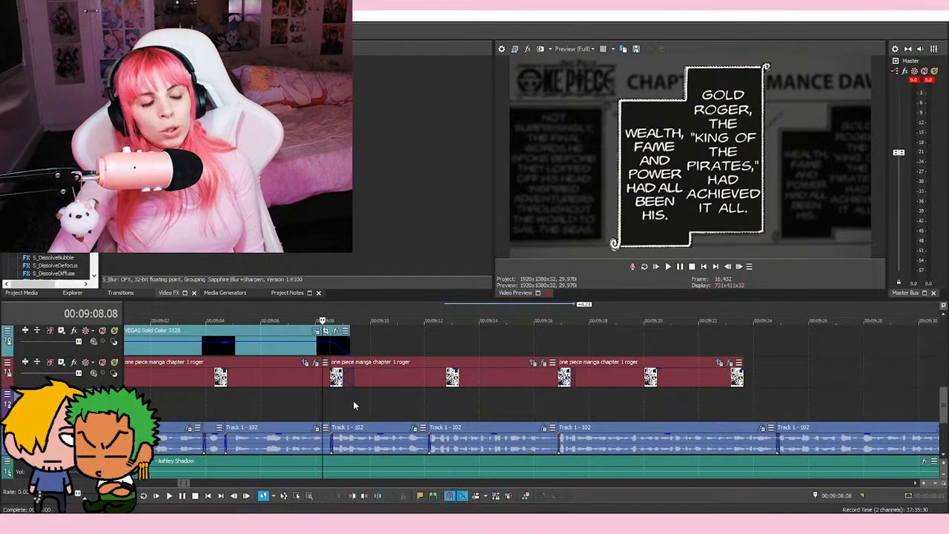
Step: Replay from 00:09:08.01 through the extended crowd panel and its closing crossfade, and save the project
{"action": "scroll", "coordinate": [352, 400], "scroll_direction": "up", "scroll_amount": 1}
{"action": "left_click", "coordinate": [517, 401]}
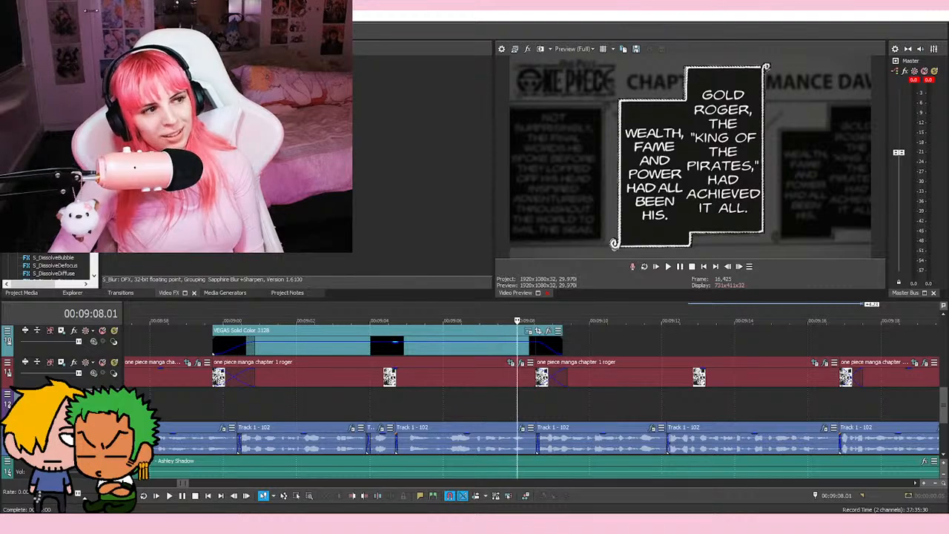
{"action": "key", "text": "space"}
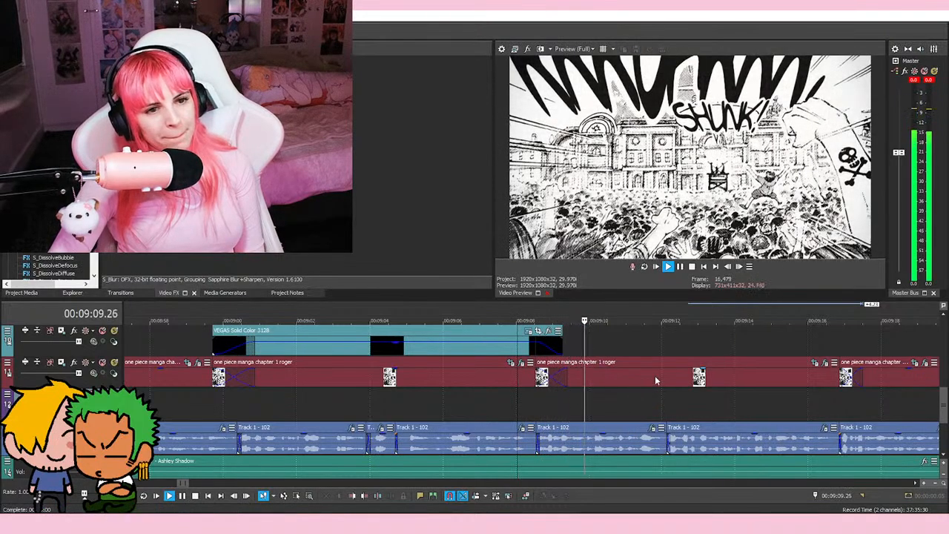
{"action": "key", "text": "ctrl+s"}
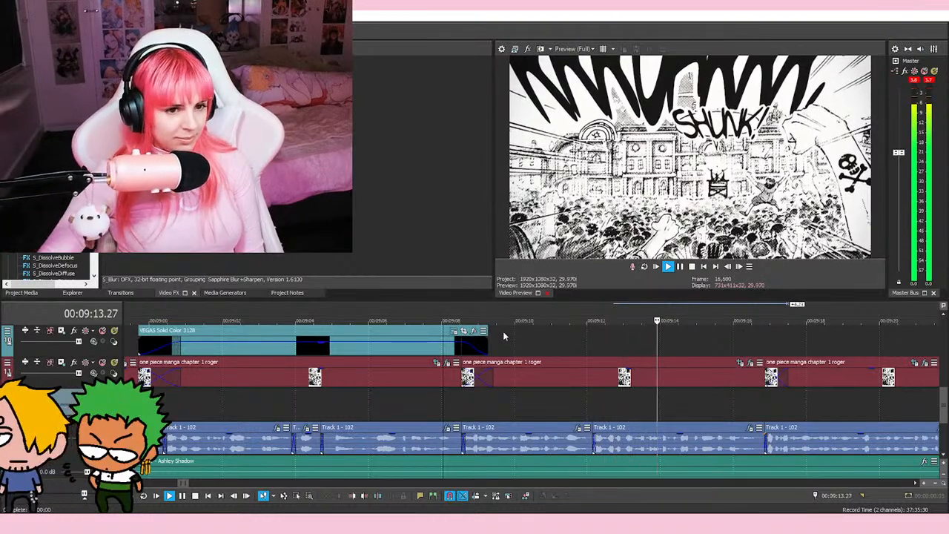
{"action": "scroll", "coordinate": [519, 340], "scroll_direction": "down", "scroll_amount": 3}
{"action": "scroll", "coordinate": [579, 349], "scroll_direction": "up", "scroll_amount": 3}
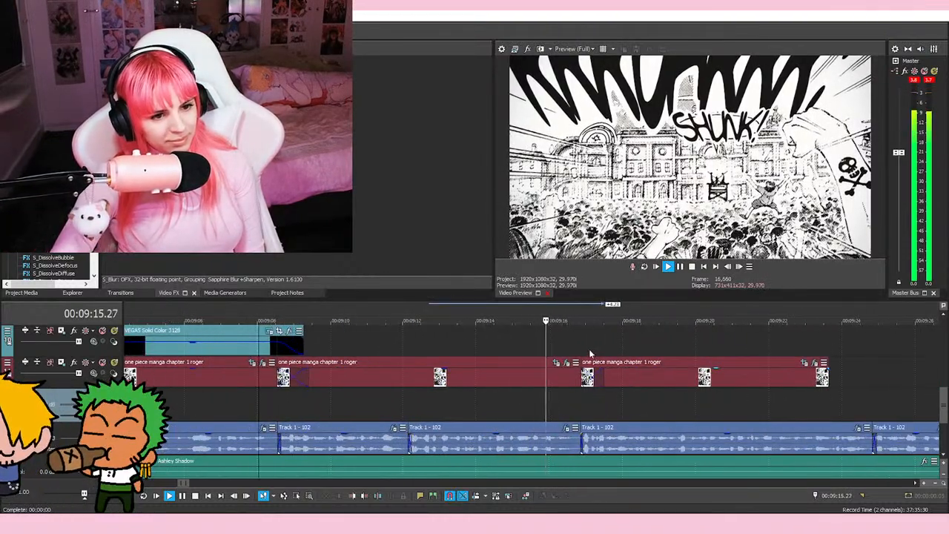
{"action": "scroll", "coordinate": [664, 362], "scroll_direction": "down", "scroll_amount": 3}
{"action": "scroll", "coordinate": [664, 362], "scroll_direction": "up", "scroll_amount": 2}
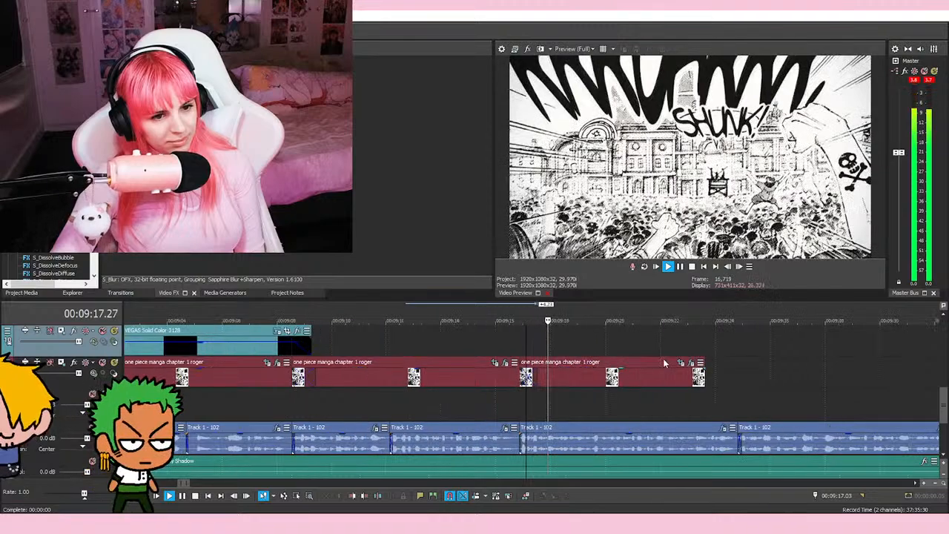
Step: Shorten the last manga clip by about 3 seconds and apply a pan/crop preset that frames the full page width
{"action": "left_click", "coordinate": [681, 267]}
{"action": "left_click_drag", "start_coordinate": [705, 378], "coordinate": [623, 378]}
{"action": "left_click", "coordinate": [598, 362]}
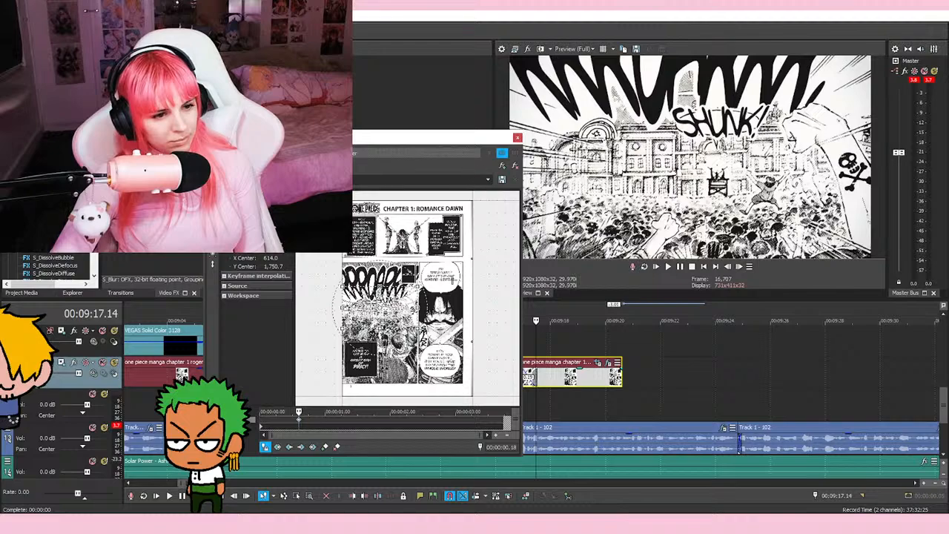
{"action": "left_click", "coordinate": [488, 180]}
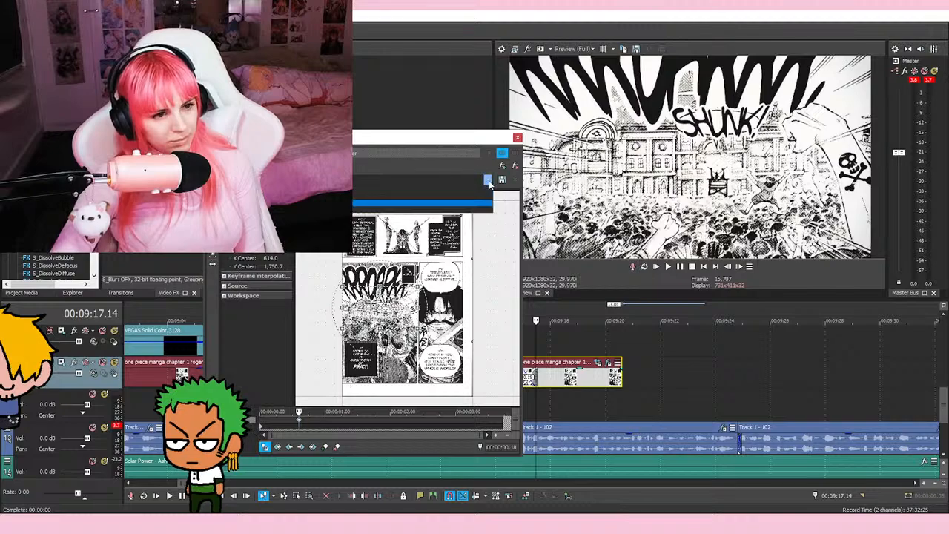
{"action": "left_click", "coordinate": [460, 212]}
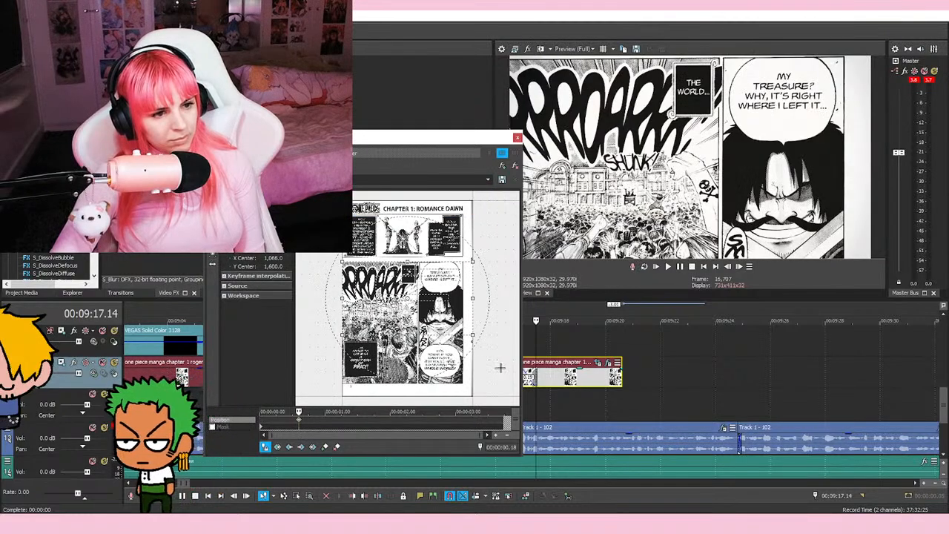
Step: Narrow the last clip's crop frame to the width of the moustached man's panel, with its X Center at 1,615.5
{"action": "scroll", "coordinate": [484, 288], "scroll_direction": "up", "scroll_amount": 6}
{"action": "left_click_drag", "start_coordinate": [484, 288], "coordinate": [465, 279]}
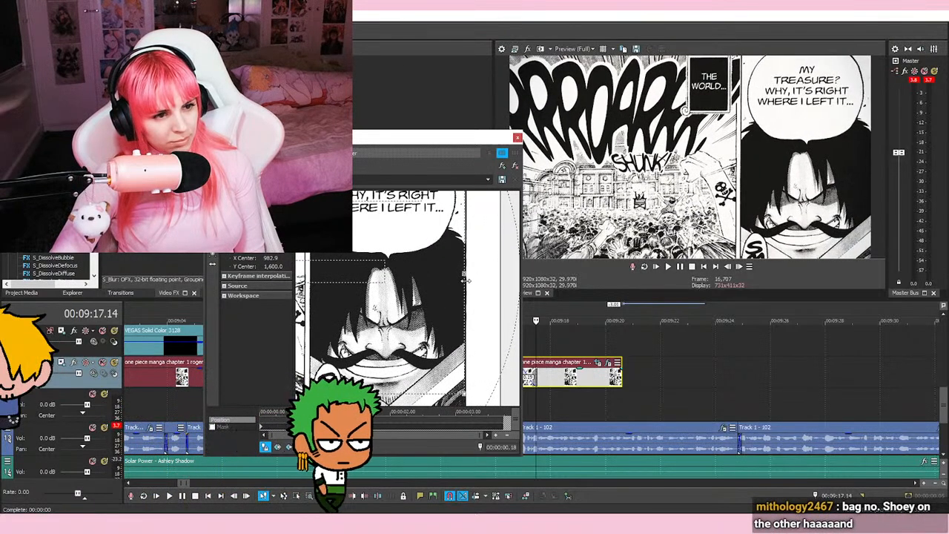
{"action": "scroll", "coordinate": [450, 349], "scroll_direction": "down", "scroll_amount": 4}
{"action": "scroll", "coordinate": [450, 349], "scroll_direction": "down", "scroll_amount": 4}
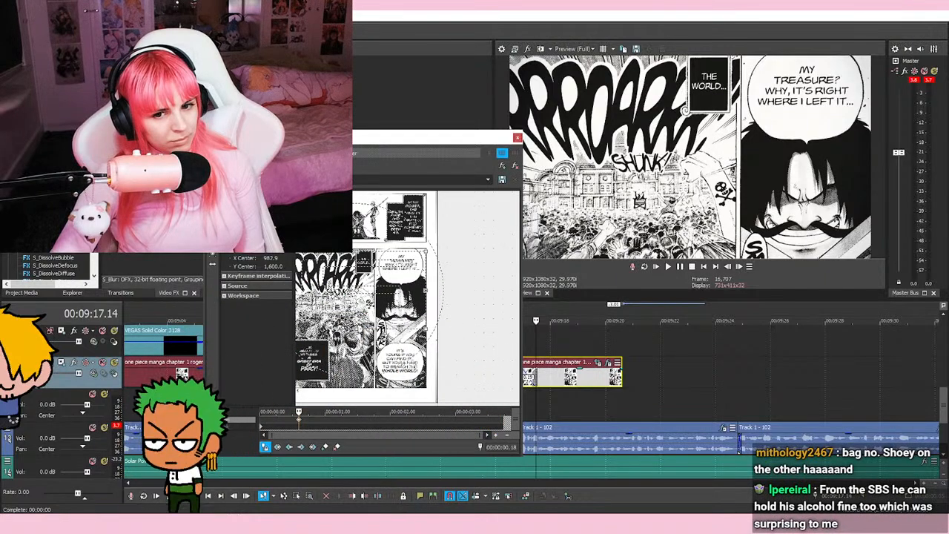
{"action": "scroll", "coordinate": [362, 363], "scroll_direction": "down", "scroll_amount": 2}
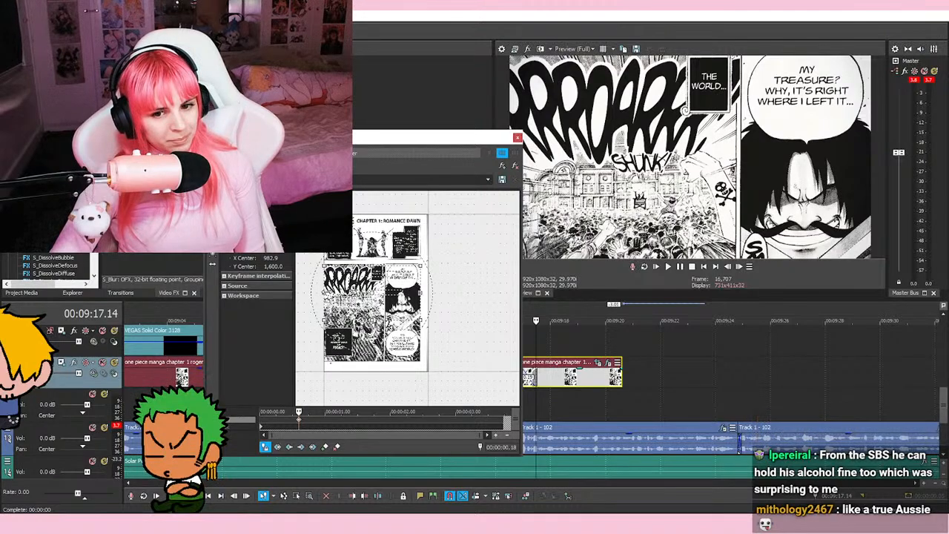
{"action": "left_click_drag", "start_coordinate": [326, 261], "coordinate": [358, 275]}
{"action": "scroll", "coordinate": [358, 275], "scroll_direction": "up", "scroll_amount": 2}
{"action": "scroll", "coordinate": [411, 292], "scroll_direction": "up", "scroll_amount": 5}
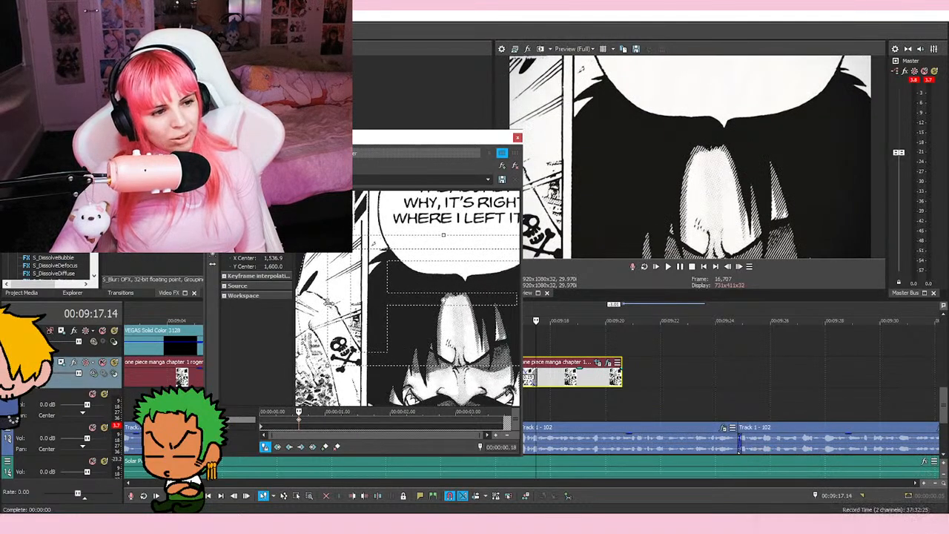
{"action": "left_click_drag", "start_coordinate": [343, 303], "coordinate": [367, 303]}
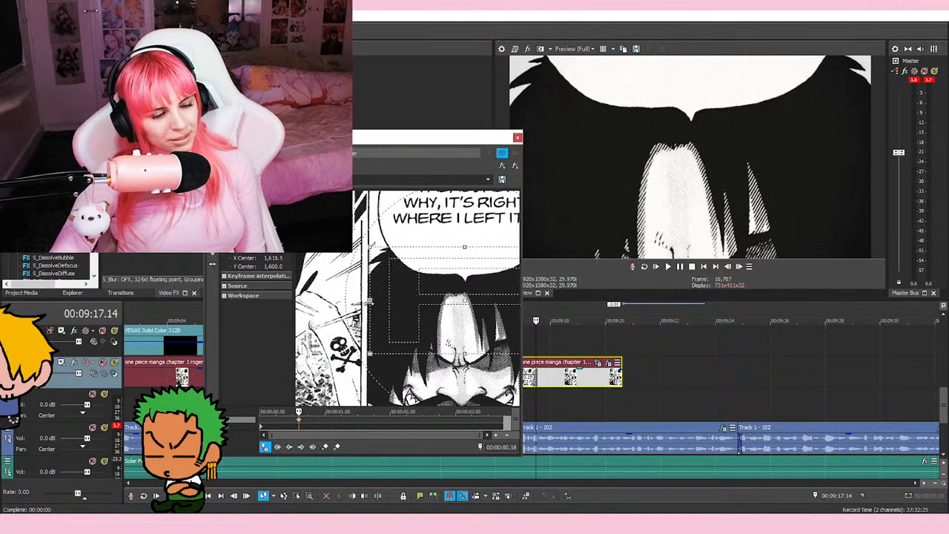
{"action": "scroll", "coordinate": [368, 302], "scroll_direction": "down", "scroll_amount": 1}
{"action": "scroll", "coordinate": [406, 298], "scroll_direction": "down", "scroll_amount": 1}
{"action": "scroll", "coordinate": [406, 299], "scroll_direction": "down", "scroll_amount": 1}
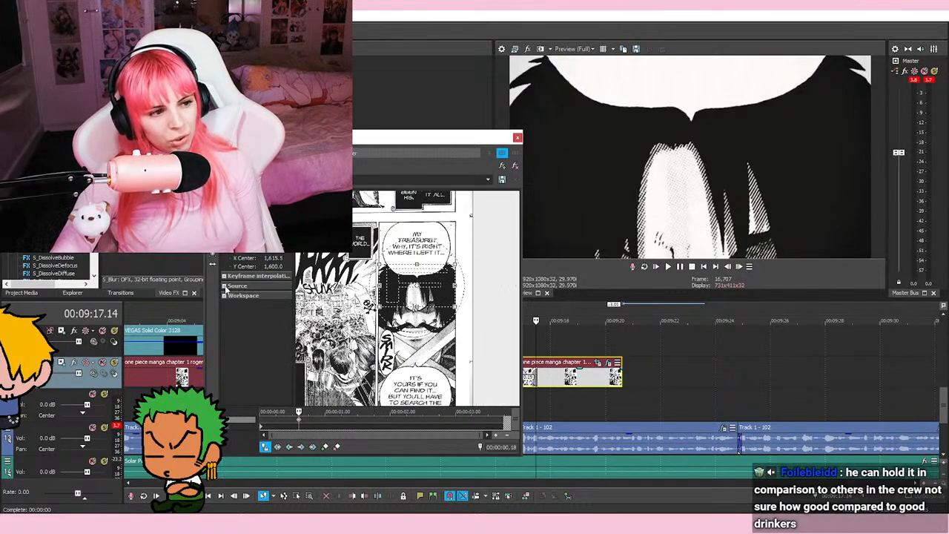
Step: Move the crop frame down over the moustached man's face, with its Y Center at about 1,916
{"action": "mouse_move", "coordinate": [438, 306]}
{"action": "left_mouse_down"}
{"action": "mouse_move", "coordinate": [442, 323]}
{"action": "mouse_move", "coordinate": [442, 309]}
{"action": "left_mouse_up"}
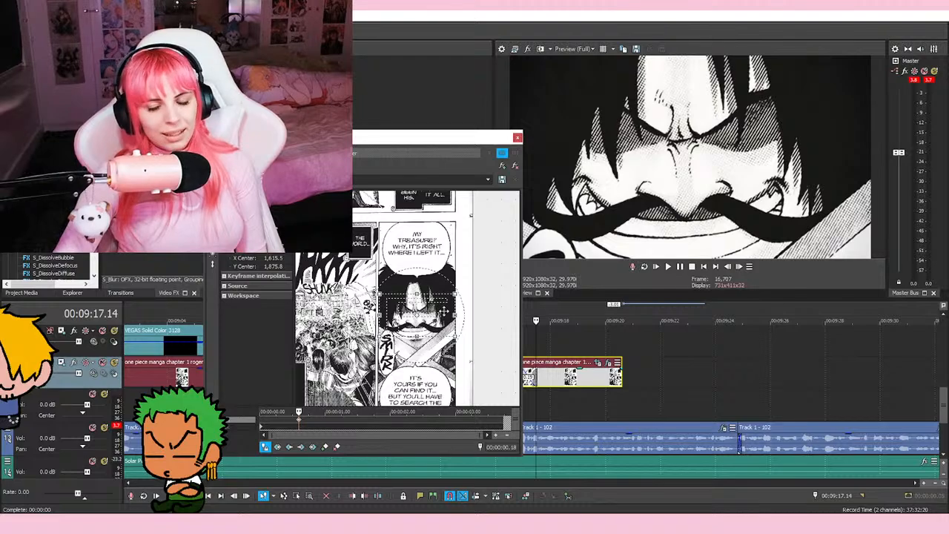
{"action": "scroll", "coordinate": [411, 330], "scroll_direction": "up", "scroll_amount": 1}
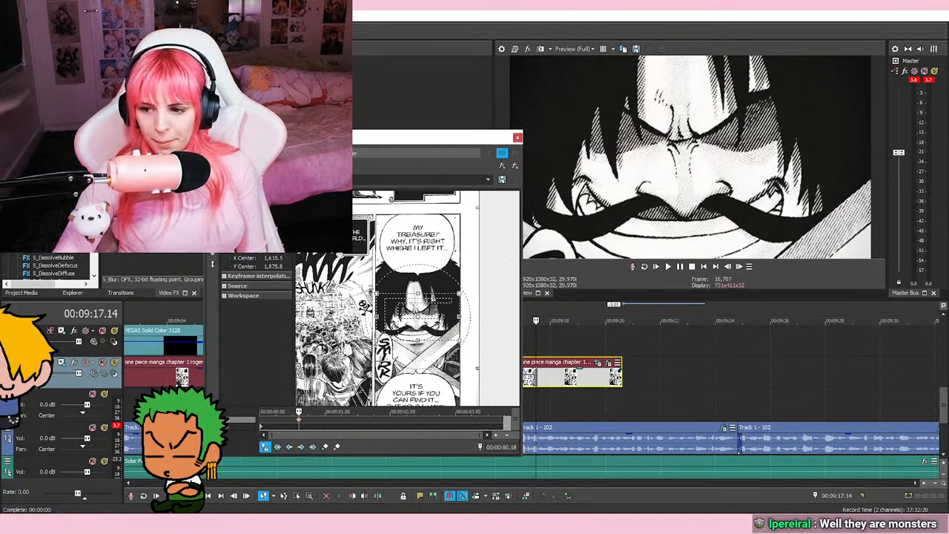
{"action": "scroll", "coordinate": [416, 315], "scroll_direction": "up", "scroll_amount": 5}
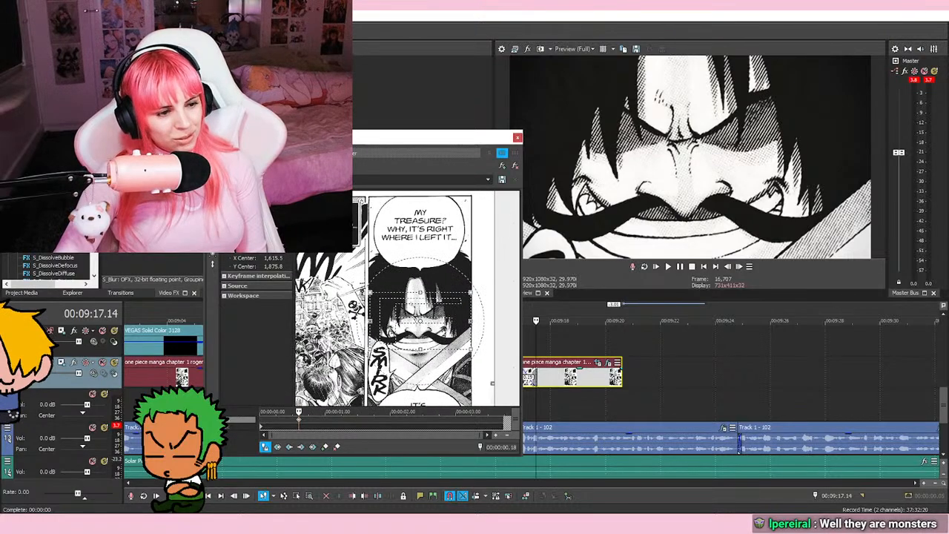
{"action": "left_click_drag", "start_coordinate": [416, 314], "coordinate": [400, 328]}
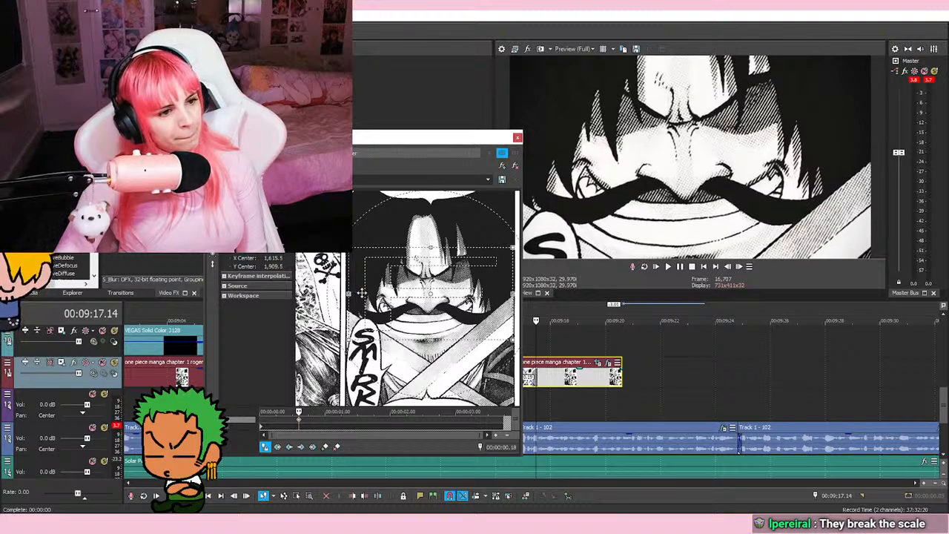
{"action": "left_click_drag", "start_coordinate": [436, 306], "coordinate": [436, 307]}
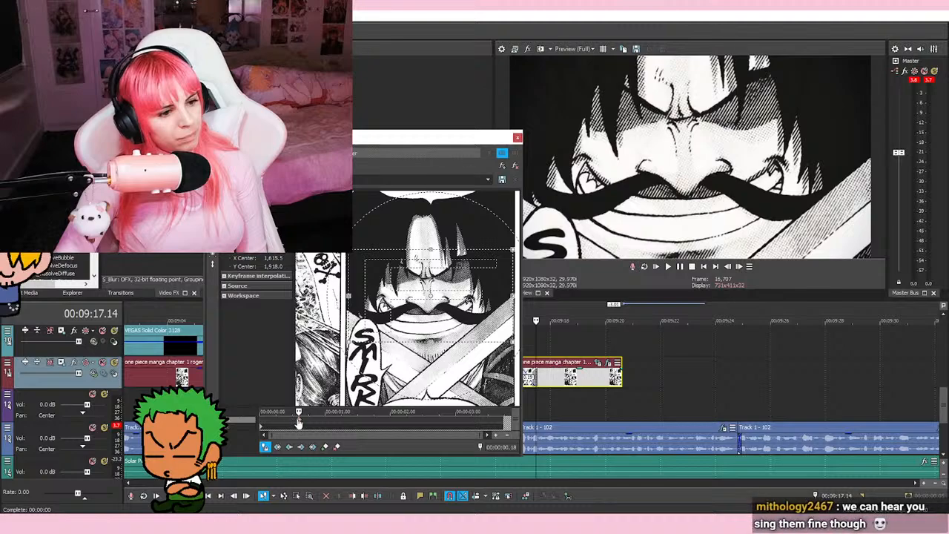
{"action": "left_click_drag", "start_coordinate": [416, 301], "coordinate": [416, 298]}
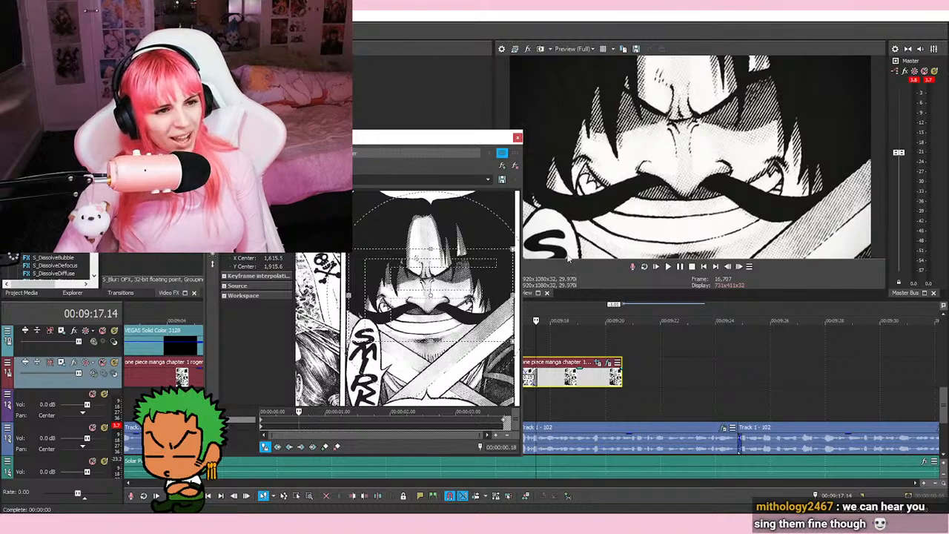
{"action": "left_click", "coordinate": [517, 138]}
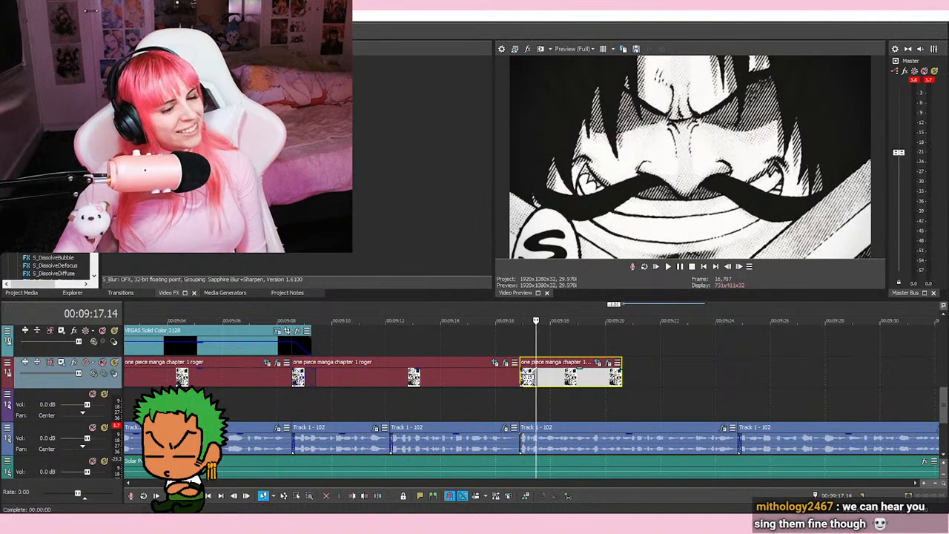
Step: Play back the crossfade from the crowd panel into the face close-up and return to about 00:09:16.18
{"action": "left_click", "coordinate": [521, 393]}
{"action": "key", "text": "space"}
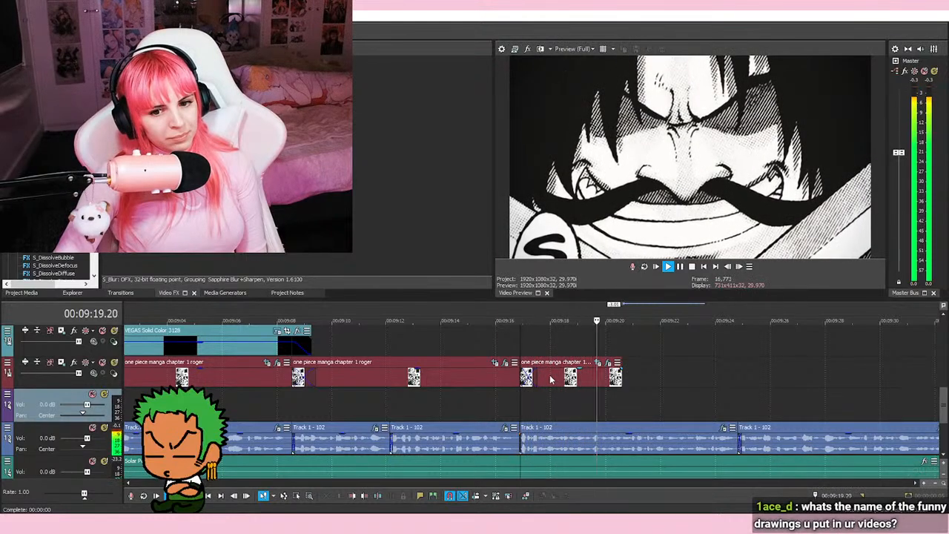
{"action": "key", "text": "space"}
{"action": "scroll", "coordinate": [525, 395], "scroll_direction": "up", "scroll_amount": 2}
{"action": "scroll", "coordinate": [475, 400], "scroll_direction": "down", "scroll_amount": 3}
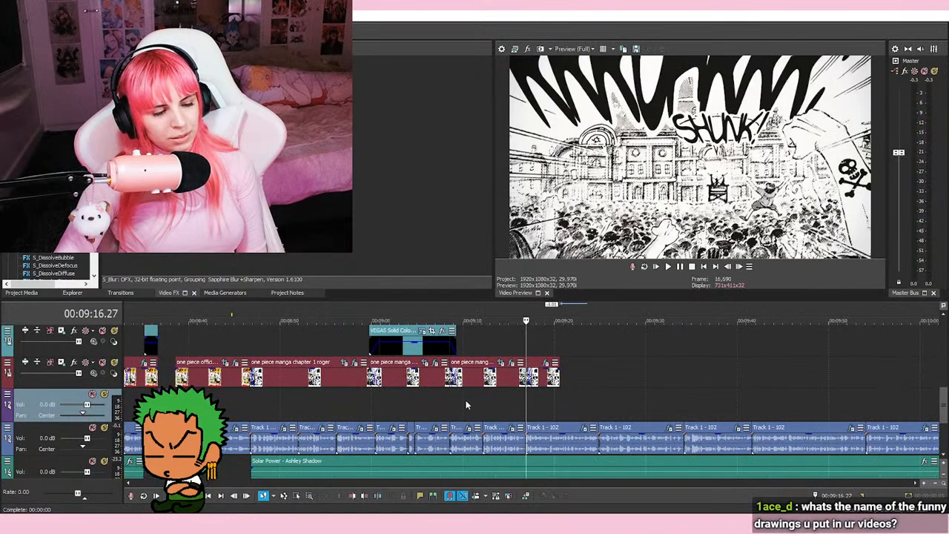
{"action": "scroll", "coordinate": [471, 397], "scroll_direction": "up", "scroll_amount": 5}
{"action": "left_click", "coordinate": [515, 409]}
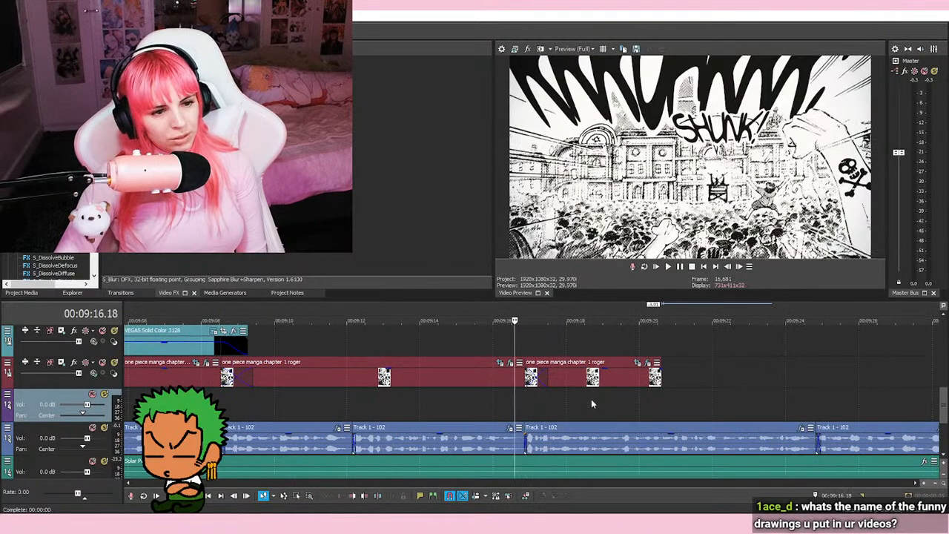
Step: Play back the moustached man's face close-up against the narration from about 00:09:16.18 and pause
{"action": "key", "text": "space"}
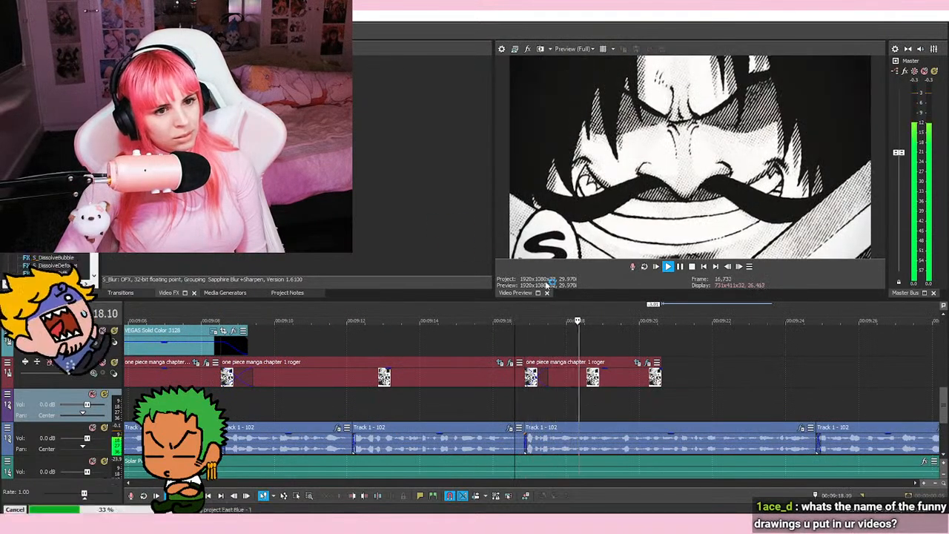
{"action": "key", "text": "space"}
{"action": "key", "text": "space"}
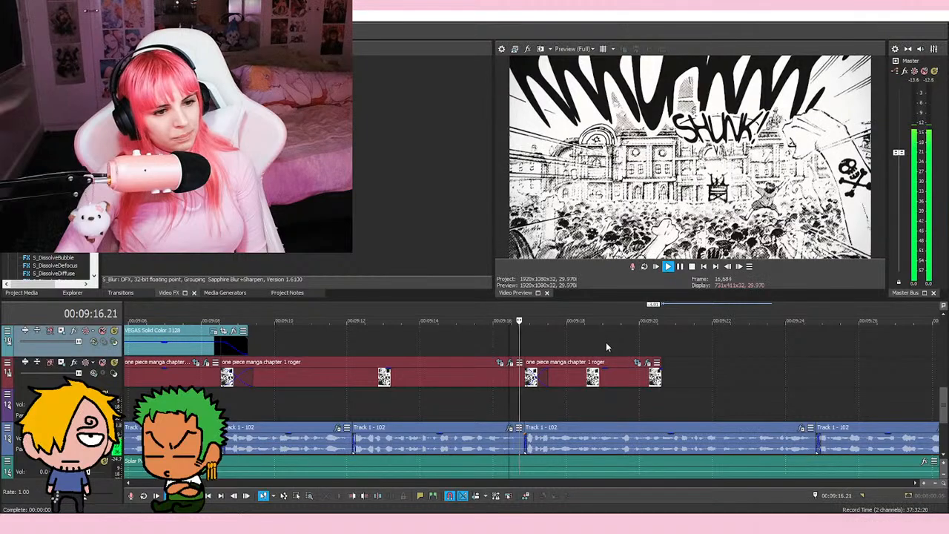
{"action": "left_click", "coordinate": [681, 267]}
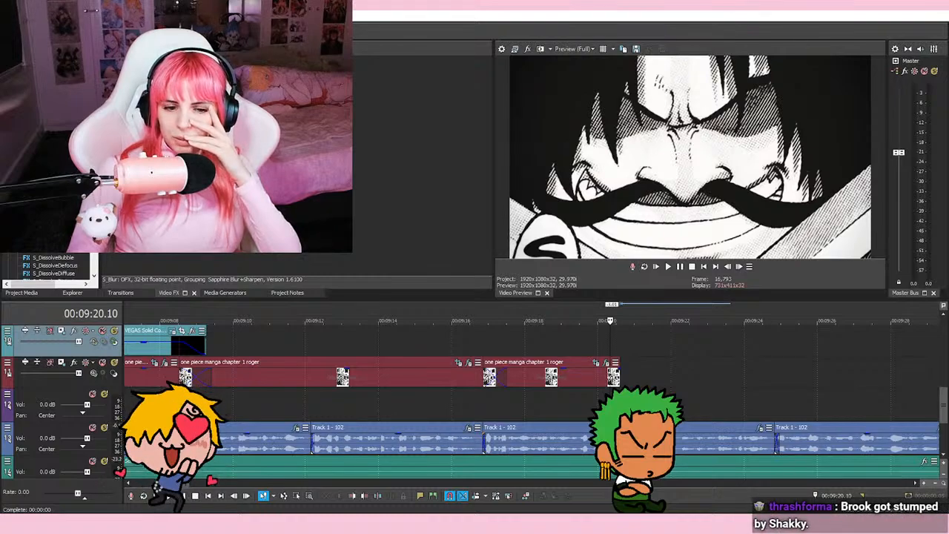
Step: Add the luffy manga pg 1 image on the upper track at about 00:09:19.25 and open its pan/crop settings at 00:00:02.03
{"action": "left_click_drag", "start_coordinate": [893, 289], "coordinate": [682, 339]}
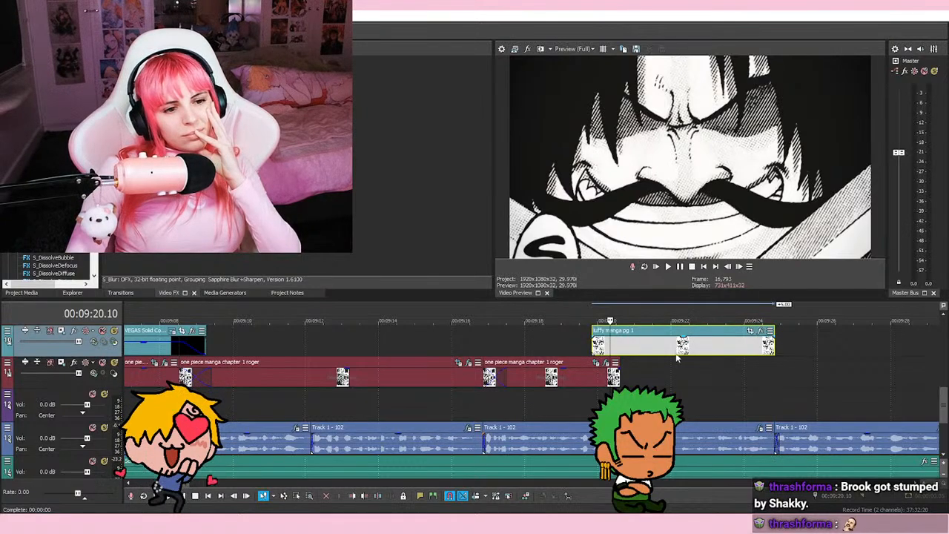
{"action": "left_click", "coordinate": [660, 380]}
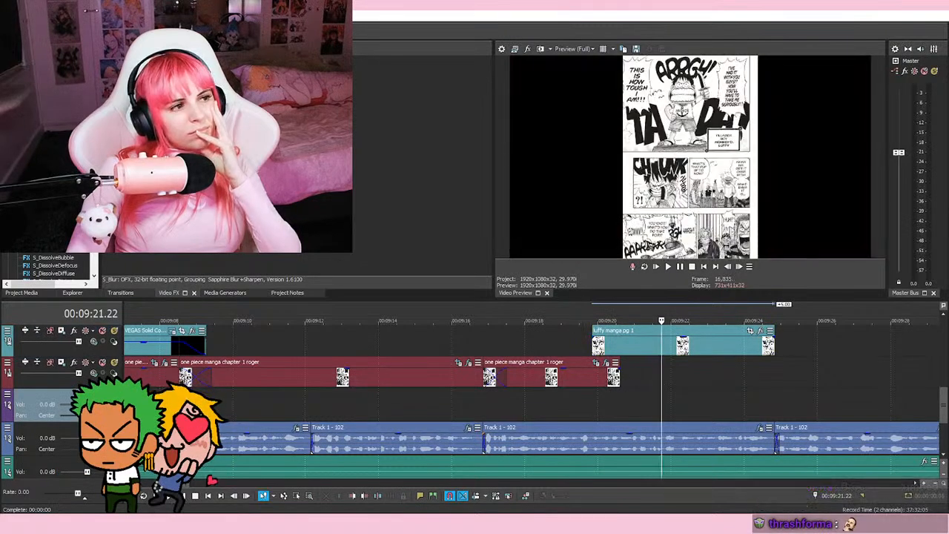
{"action": "left_click", "coordinate": [750, 331]}
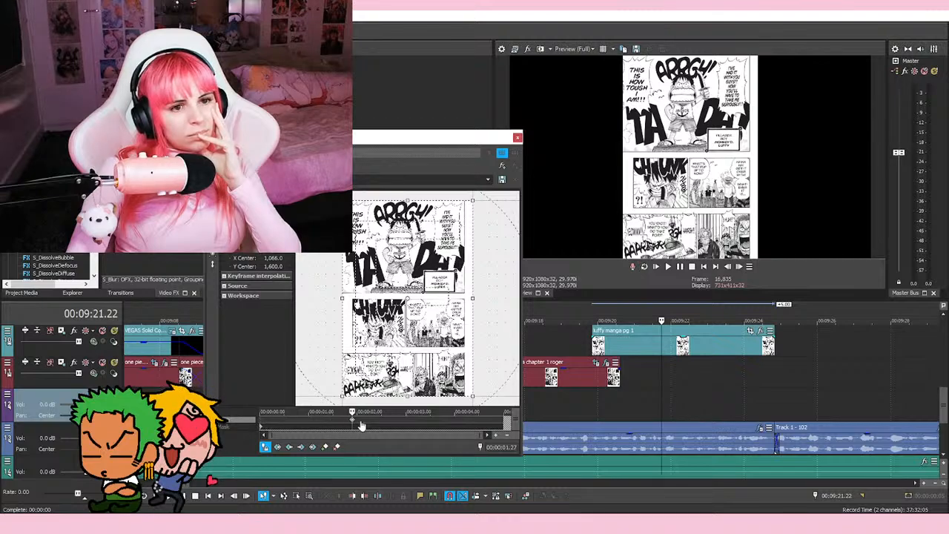
{"action": "left_click", "coordinate": [361, 425]}
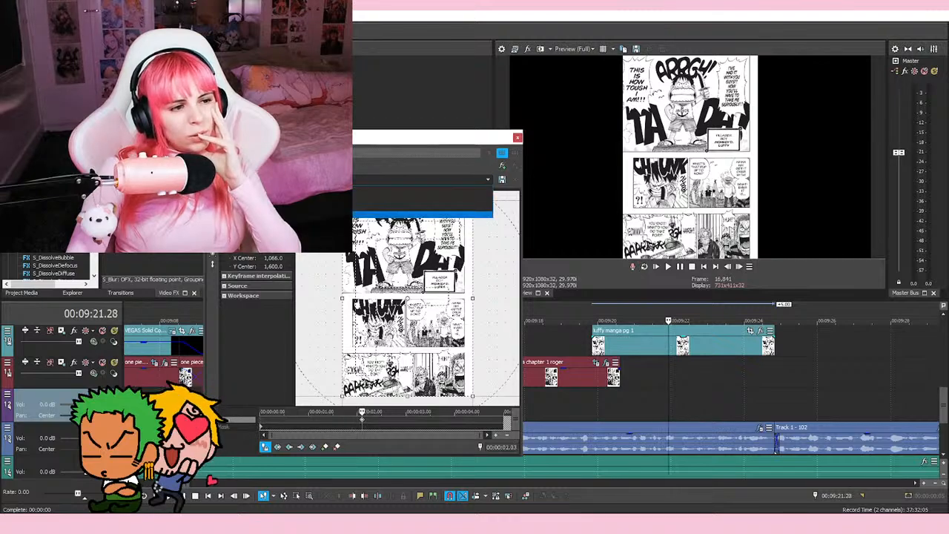
Step: Frame the "Villager Boy Monkey D. Luffy" caption with a reduced crop frame, with X Center 1,437.9 and Y Center 1,200.7
{"action": "left_click_drag", "start_coordinate": [407, 299], "coordinate": [459, 273]}
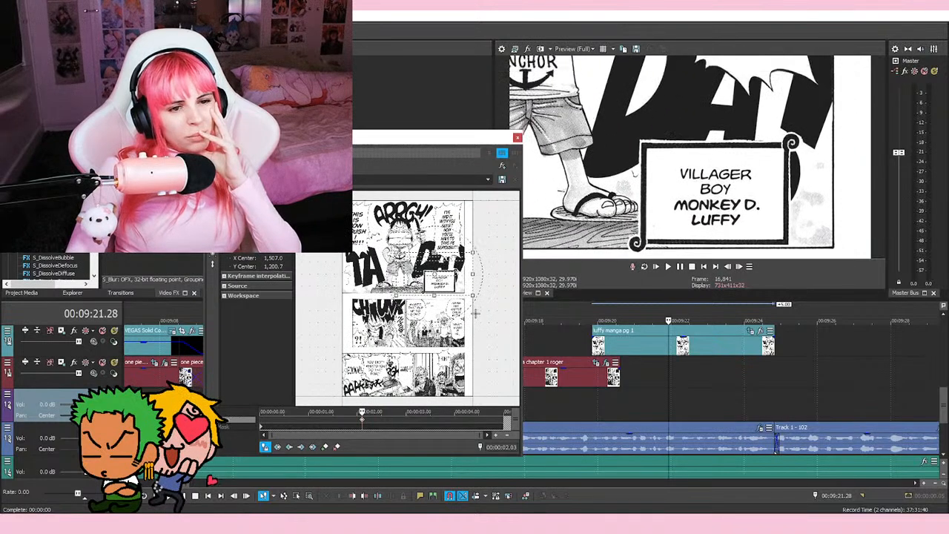
{"action": "scroll", "coordinate": [475, 313], "scroll_direction": "up", "scroll_amount": 3}
{"action": "left_click_drag", "start_coordinate": [504, 262], "coordinate": [498, 262]}
{"action": "scroll", "coordinate": [449, 343], "scroll_direction": "up", "scroll_amount": 5}
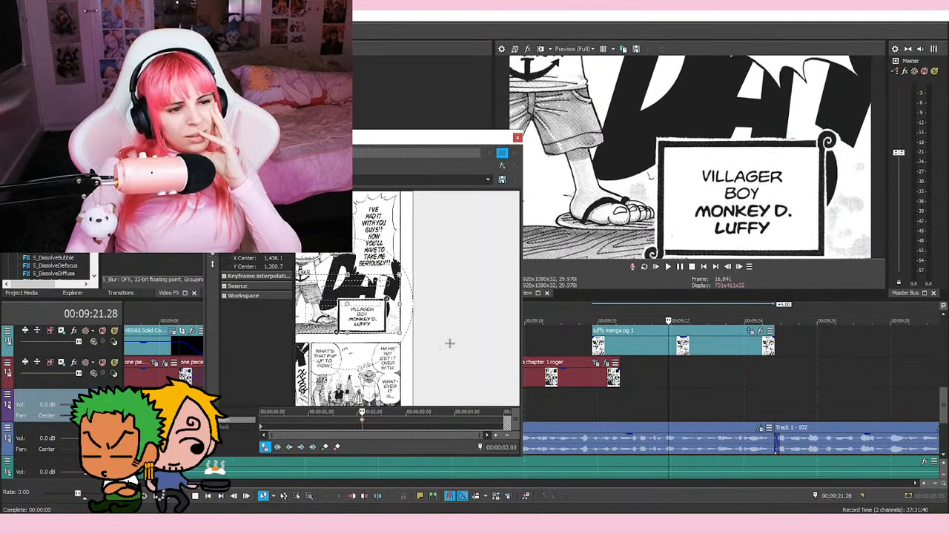
{"action": "left_click_drag", "start_coordinate": [384, 312], "coordinate": [383, 312]}
{"action": "scroll", "coordinate": [427, 343], "scroll_direction": "down", "scroll_amount": 6}
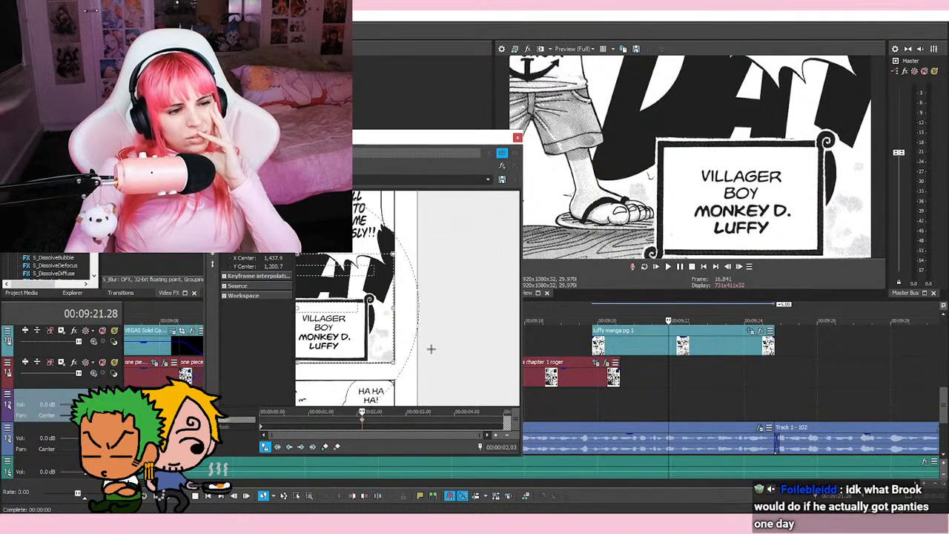
{"action": "scroll", "coordinate": [385, 299], "scroll_direction": "down", "scroll_amount": 2}
Step: Move the crop frame from the caption to the shouting boy's upper body, with X Center 951.4 and Y Center 527.6
{"action": "left_click_drag", "start_coordinate": [340, 270], "coordinate": [308, 251]}
{"action": "scroll", "coordinate": [290, 243], "scroll_direction": "up", "scroll_amount": 3}
{"action": "left_click_drag", "start_coordinate": [385, 283], "coordinate": [381, 260]}
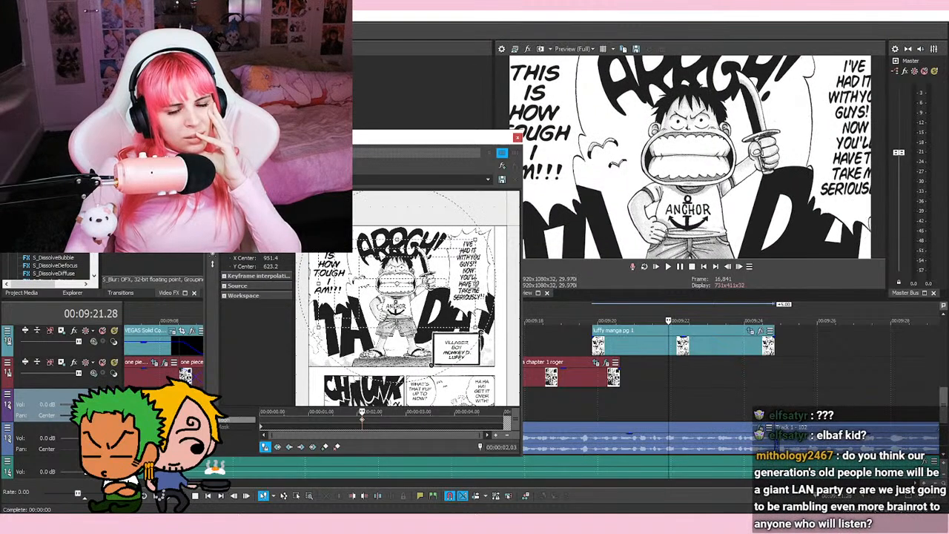
{"action": "left_click_drag", "start_coordinate": [396, 326], "coordinate": [397, 310]}
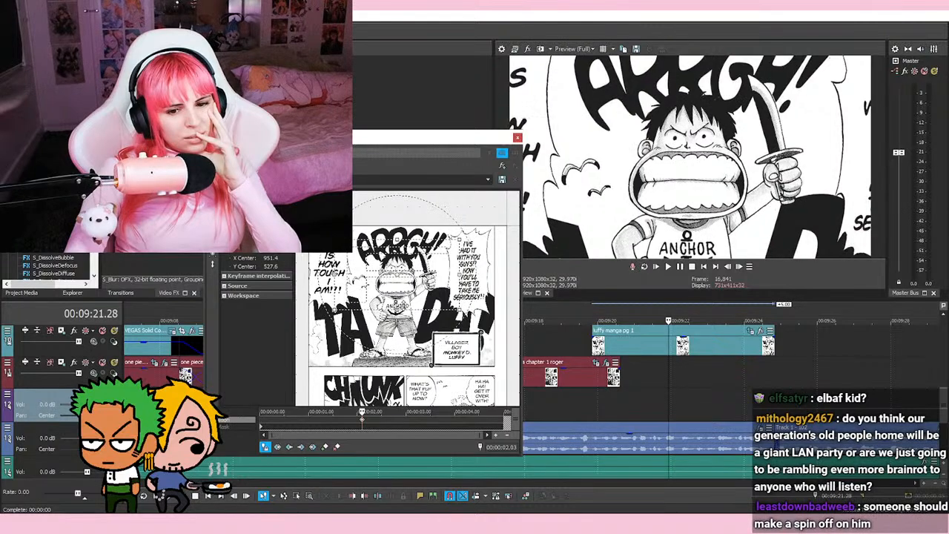
Step: Tighten the crop frame around the shouting boy's face, with X Center 955.7 and Y Center 585.9
{"action": "scroll", "coordinate": [483, 260], "scroll_direction": "up", "scroll_amount": 5}
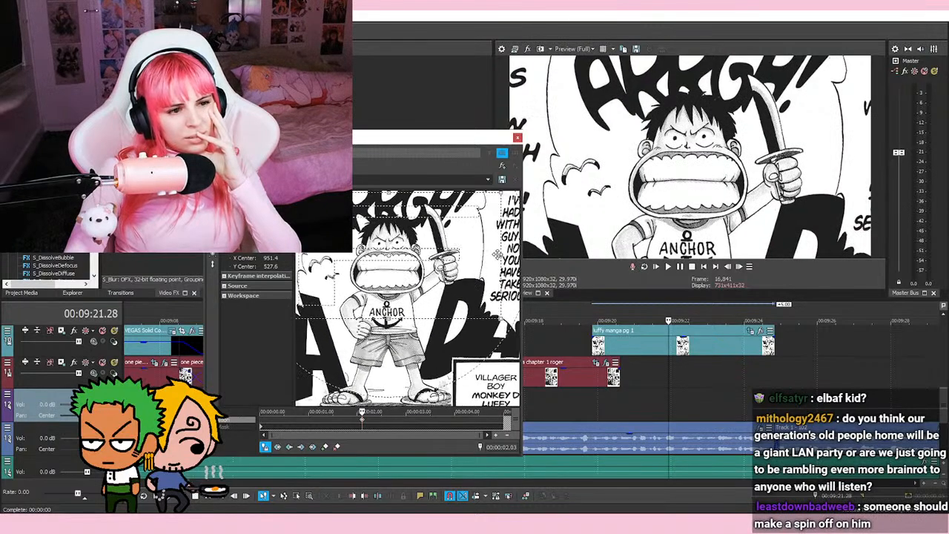
{"action": "left_click_drag", "start_coordinate": [497, 256], "coordinate": [489, 255]}
{"action": "scroll", "coordinate": [436, 277], "scroll_direction": "down", "scroll_amount": 3}
{"action": "left_click_drag", "start_coordinate": [311, 265], "coordinate": [316, 266]}
{"action": "left_click_drag", "start_coordinate": [393, 309], "coordinate": [388, 291]}
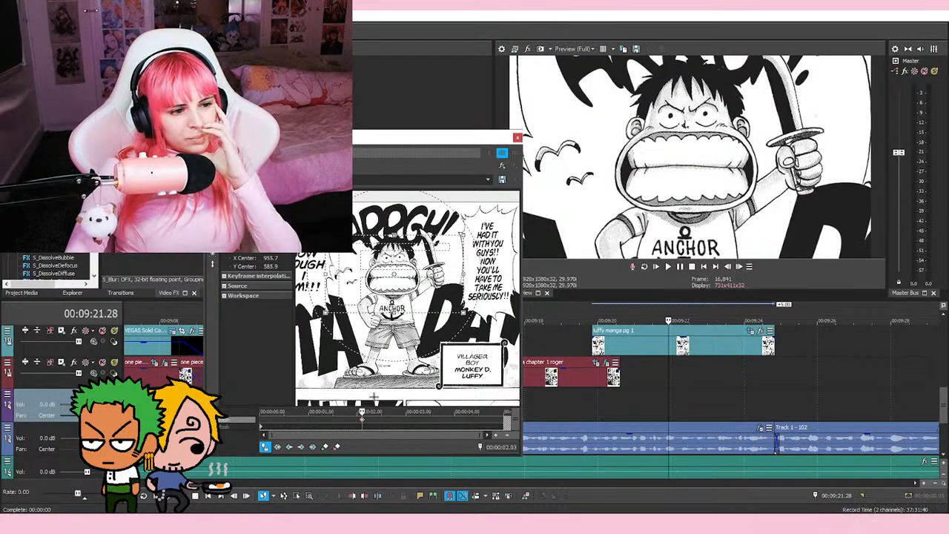
Step: Shift the shouting boy's crop frame up to a Y Center of 545.7 and apply the selected Magic Bullet Looks preset to the clip
{"action": "left_click_drag", "start_coordinate": [387, 274], "coordinate": [380, 269]}
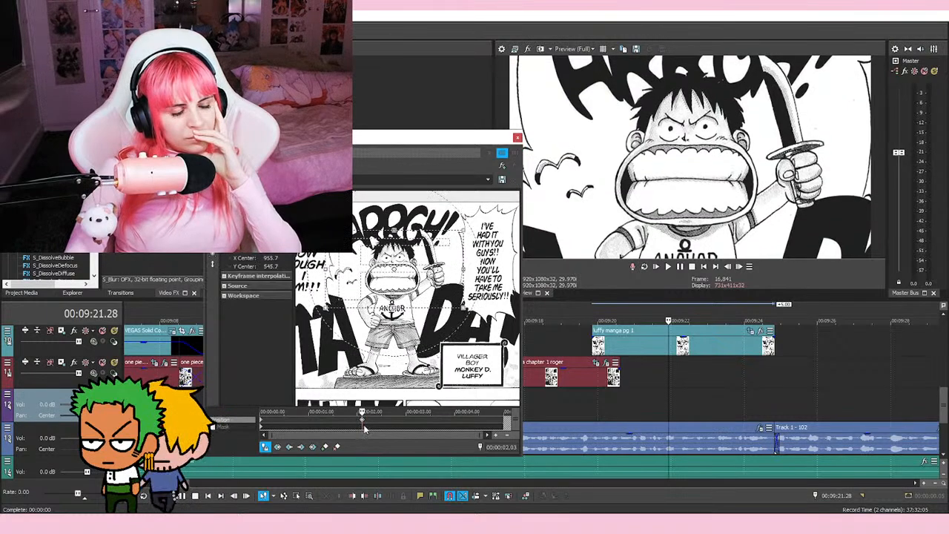
{"action": "left_click", "coordinate": [517, 137]}
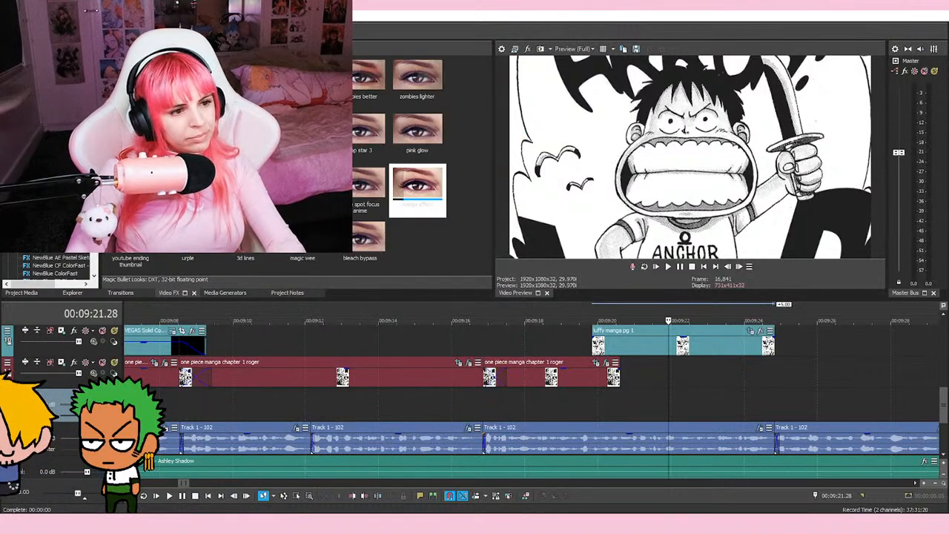
{"action": "left_click_drag", "start_coordinate": [420, 189], "coordinate": [710, 339]}
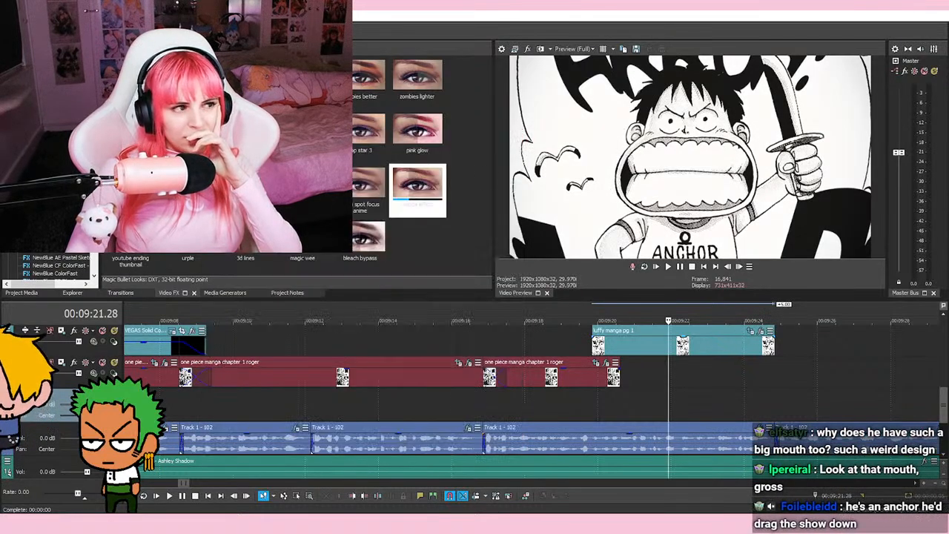
Step: Play back the crossfade from the crowd panel into the face close-up from about 00:09:17.01 and pause
{"action": "left_click", "coordinate": [600, 401]}
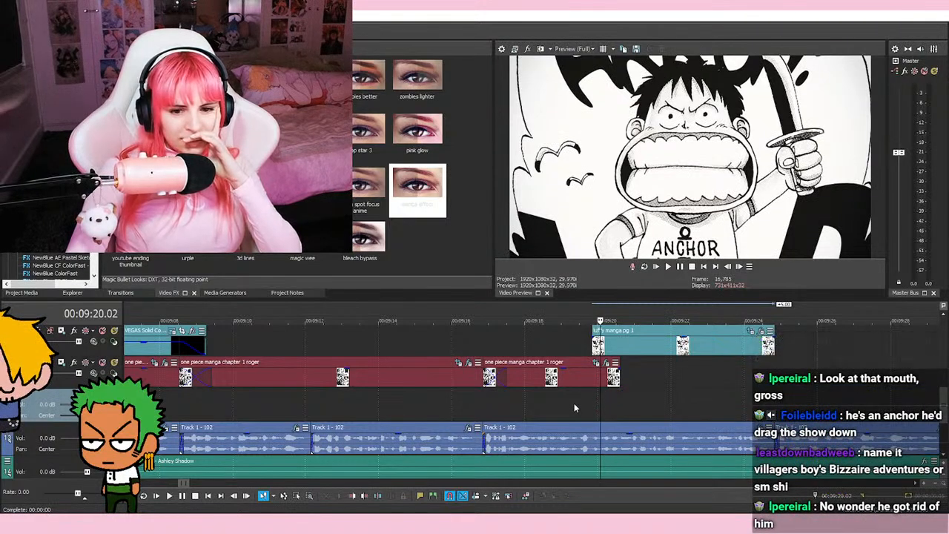
{"action": "left_click", "coordinate": [538, 403]}
{"action": "left_click", "coordinate": [489, 401]}
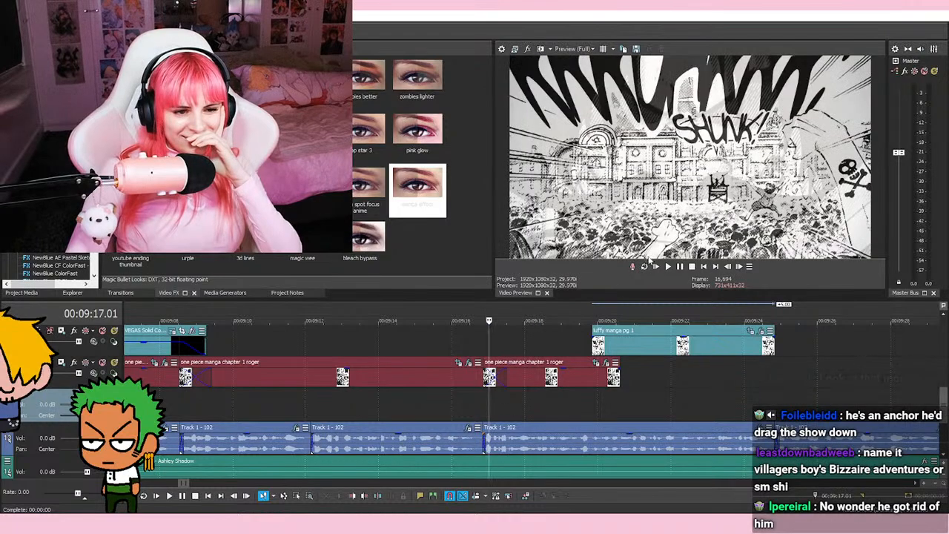
{"action": "left_click", "coordinate": [667, 266]}
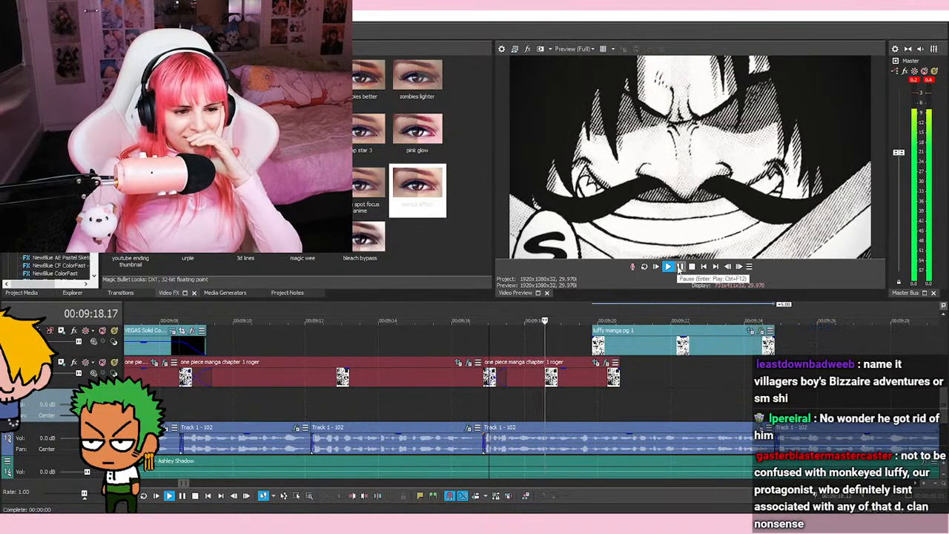
{"action": "left_click", "coordinate": [679, 267]}
Step: Move the luffy manga pg 1 clip down onto the manga track at about 00:09:20, crossfading from the face close-up, and preview it
{"action": "left_click_drag", "start_coordinate": [645, 345], "coordinate": [653, 374]}
{"action": "left_click", "coordinate": [581, 346]}
{"action": "left_click", "coordinate": [668, 267]}
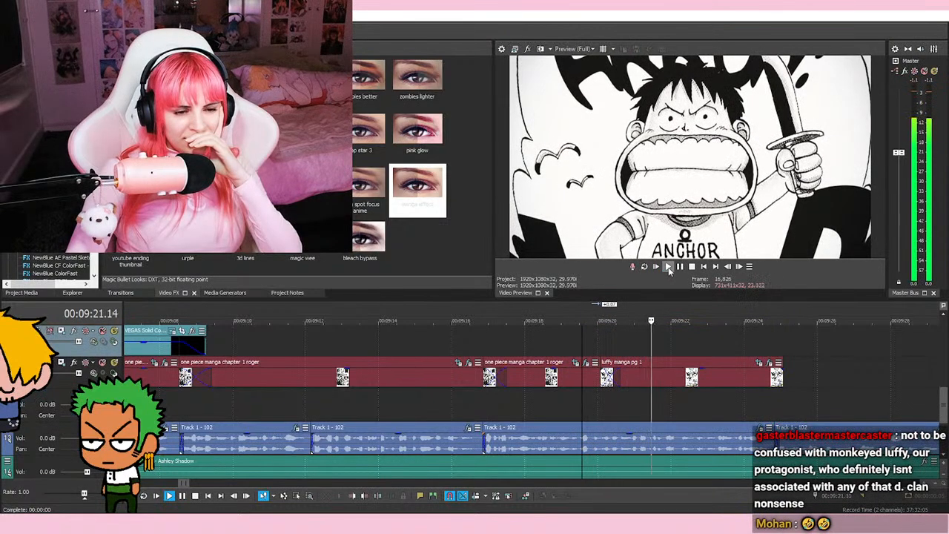
Step: Replay the face close-up and its crossfade into the shouting boy, and pause at 00:09:20.16
{"action": "left_click", "coordinate": [493, 339]}
{"action": "left_click", "coordinate": [668, 266]}
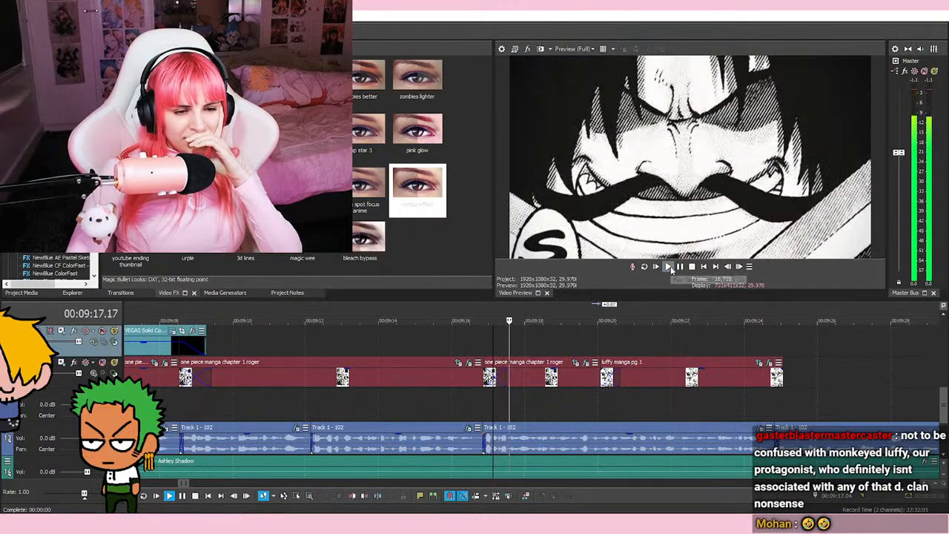
{"action": "left_click", "coordinate": [462, 335]}
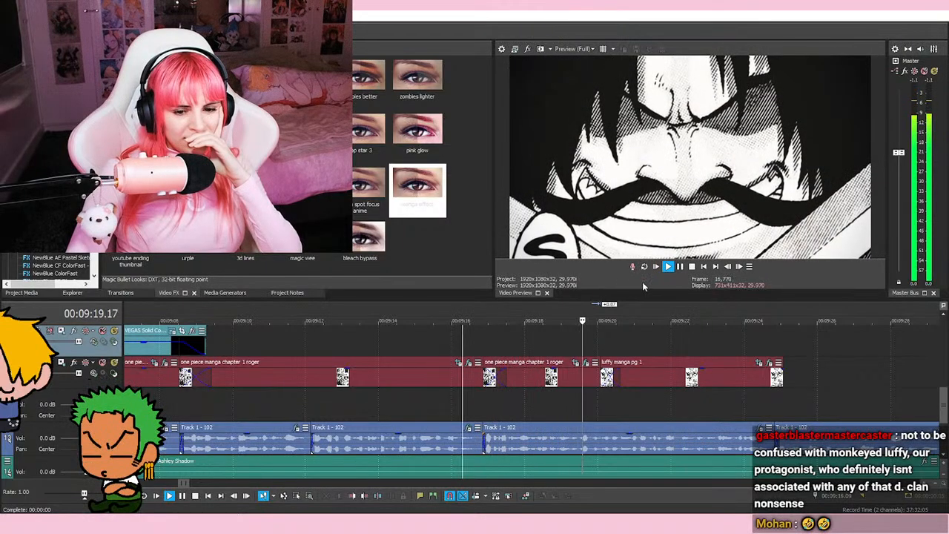
{"action": "left_click", "coordinate": [680, 266]}
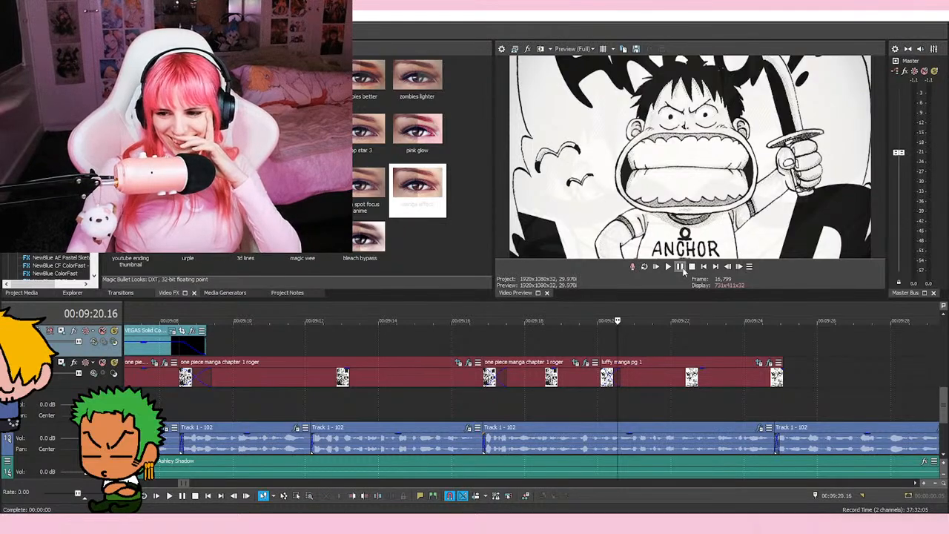
Step: Play back the manga sequence from about 00:09:08 to check the narration timing, and stop at 00:09:22.17
{"action": "left_click", "coordinate": [183, 403]}
{"action": "left_click", "coordinate": [668, 267]}
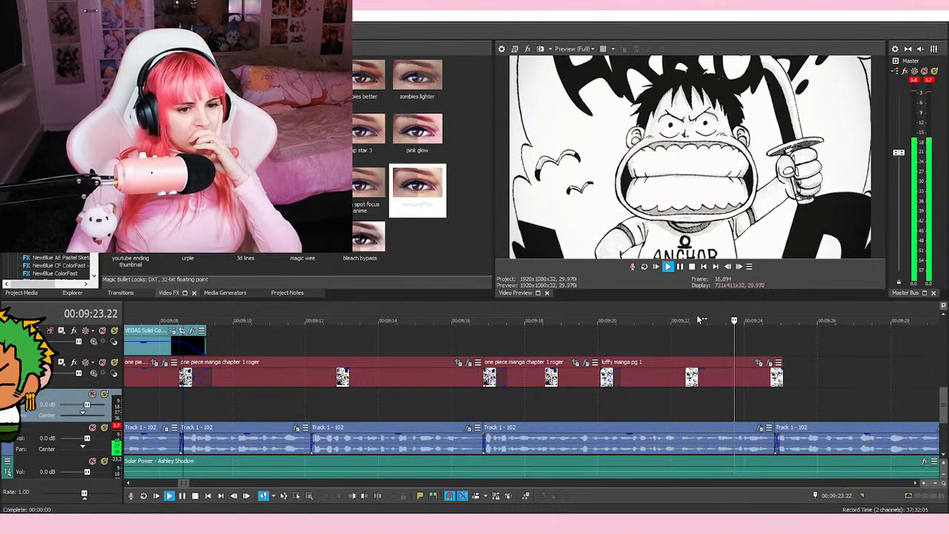
{"action": "left_click", "coordinate": [607, 338]}
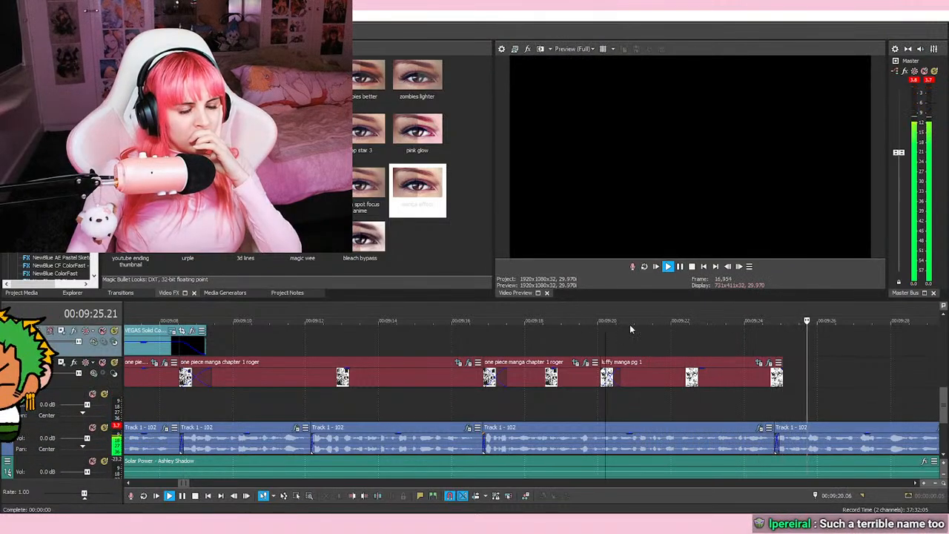
{"action": "left_click", "coordinate": [667, 266]}
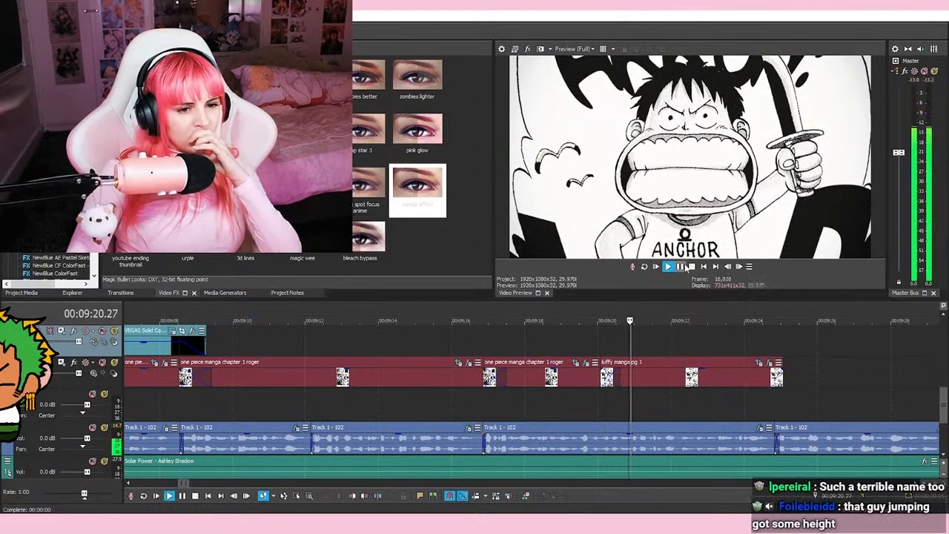
{"action": "left_click", "coordinate": [680, 266]}
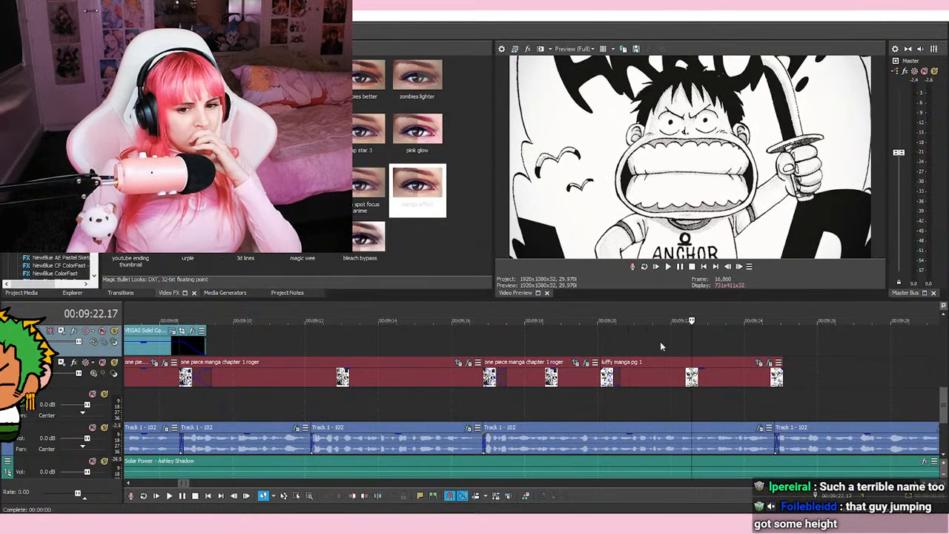
Step: Shift the luffy manga pg 1 clip to start at about 00:09:22.17 and extend the face close-up to crossfade into it
{"action": "left_click_drag", "start_coordinate": [640, 383], "coordinate": [732, 383]}
{"action": "left_click_drag", "start_coordinate": [599, 380], "coordinate": [691, 379]}
Step: Raise the crop frame at the face close-up's last pan/crop keyframe, at 00:00:06.09, to a Y Center of 1,891.1
{"action": "left_click", "coordinate": [667, 362]}
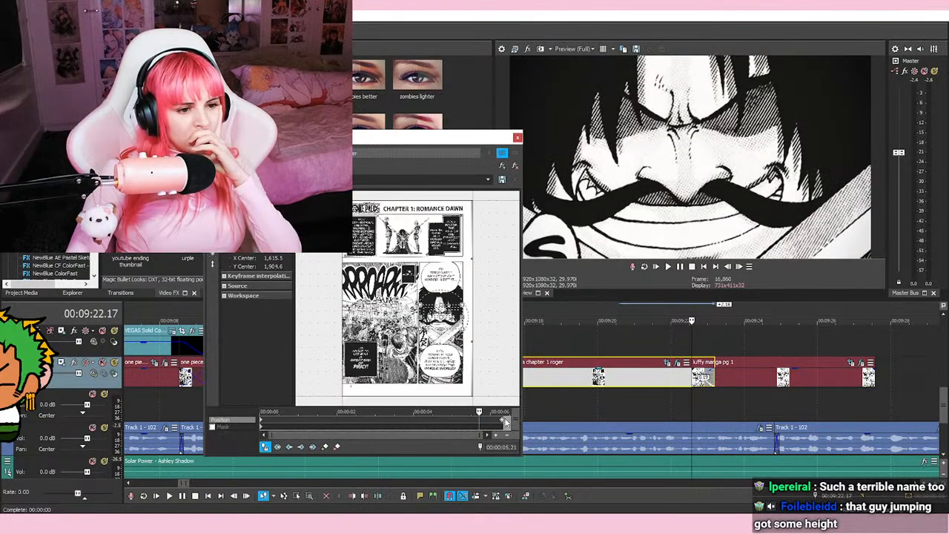
{"action": "left_click", "coordinate": [504, 420]}
{"action": "left_click", "coordinate": [261, 421]}
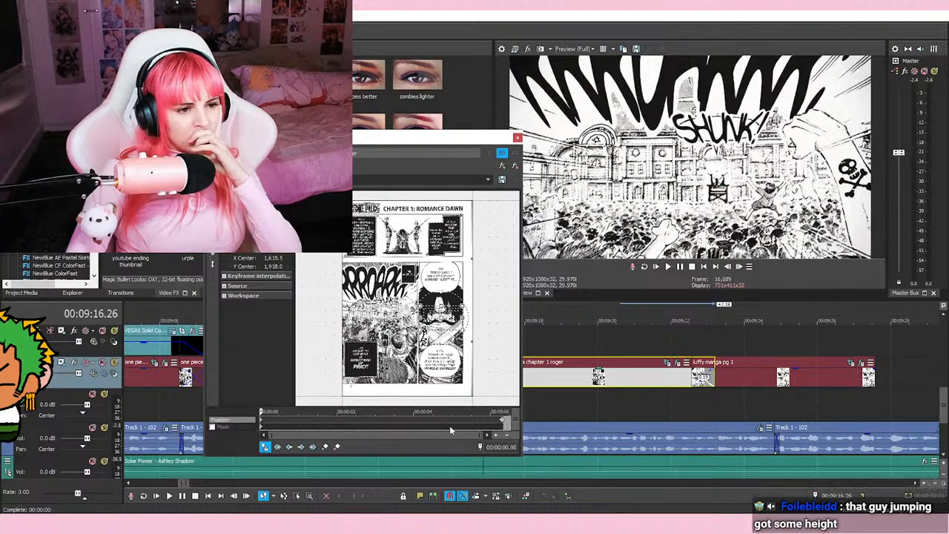
{"action": "left_click", "coordinate": [503, 421]}
{"action": "scroll", "coordinate": [488, 340], "scroll_direction": "up", "scroll_amount": 3}
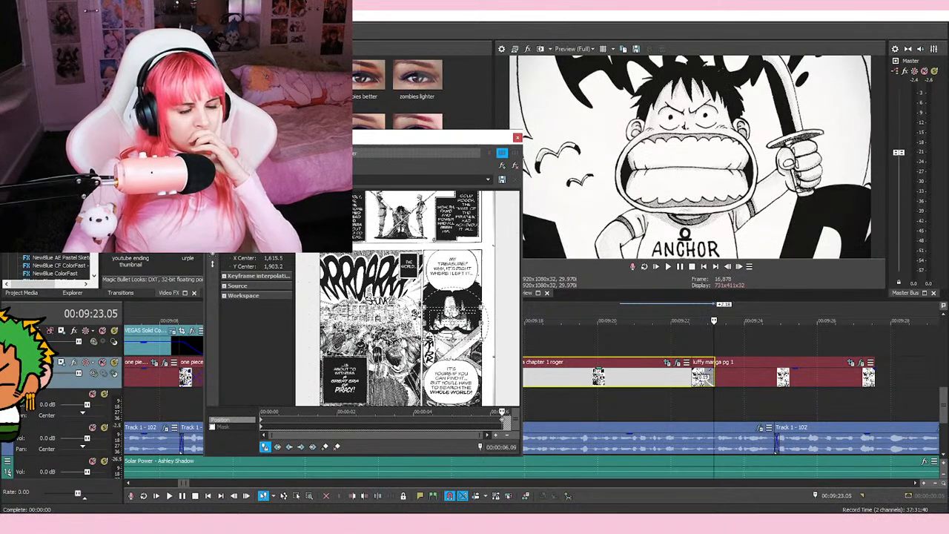
{"action": "left_click_drag", "start_coordinate": [453, 324], "coordinate": [453, 322]}
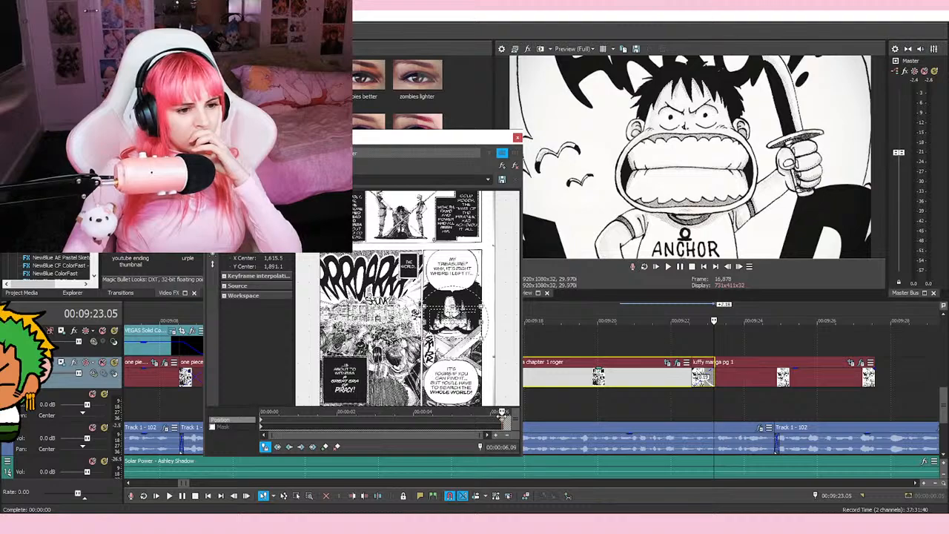
{"action": "left_click", "coordinate": [518, 137]}
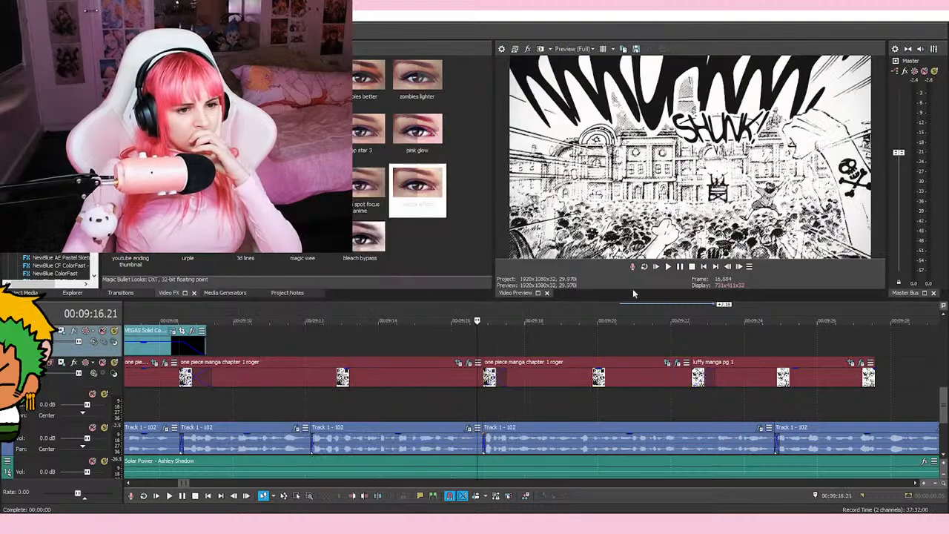
Step: Play back the extended face close-up and its crossfade into the shouting boy from about 00:09:16.21
{"action": "left_click", "coordinate": [668, 268]}
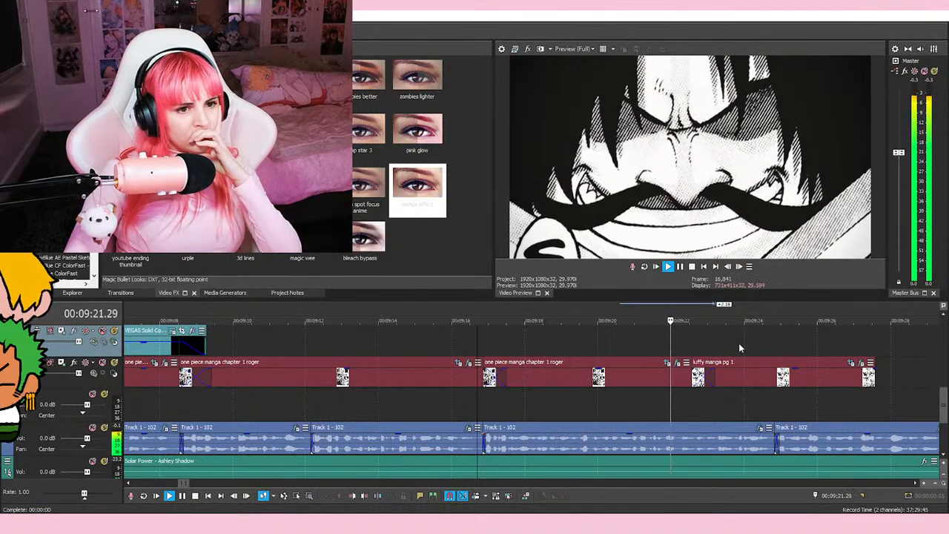
{"action": "scroll", "coordinate": [717, 352], "scroll_direction": "right", "scroll_amount": 3}
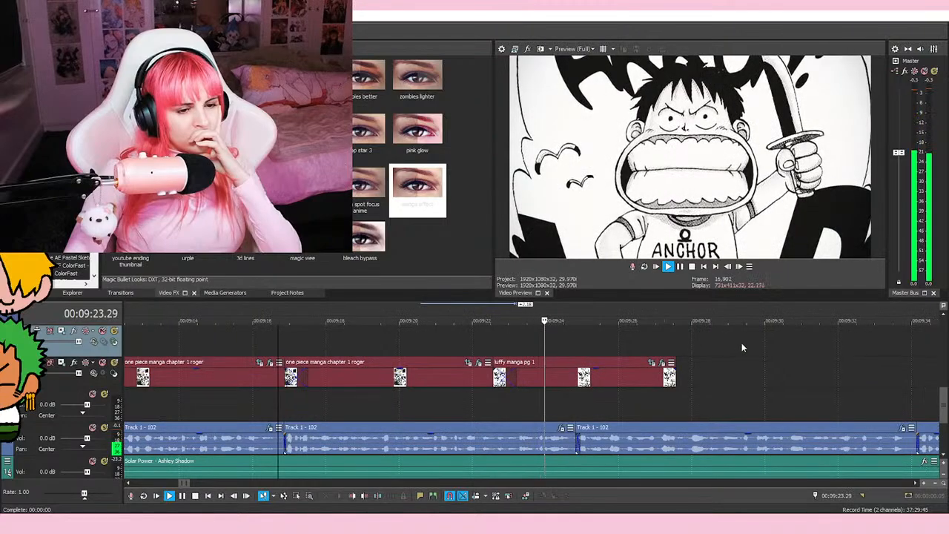
Step: Play back the narration past the end of the luffy manga pg 1 clip to find where the next panel belongs
{"action": "scroll", "coordinate": [673, 330], "scroll_direction": "down", "scroll_amount": 3}
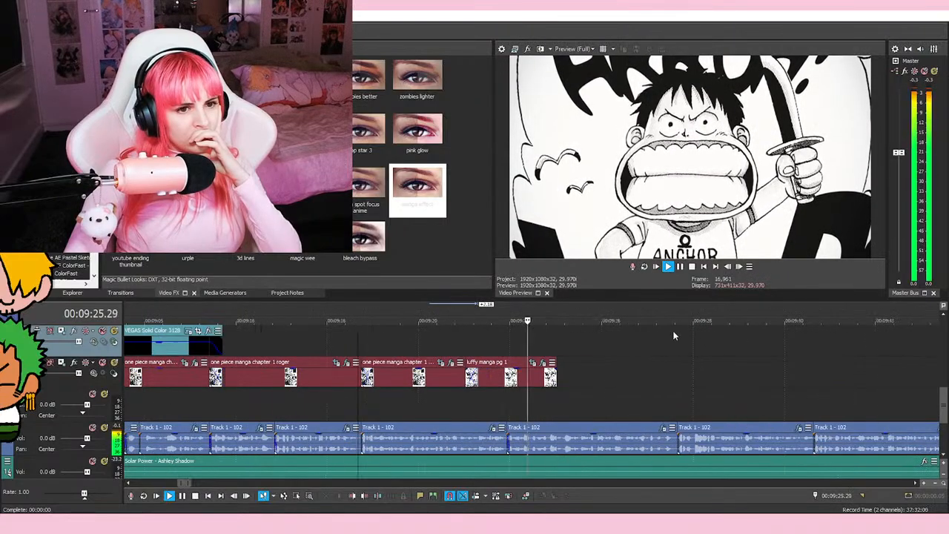
{"action": "scroll", "coordinate": [556, 326], "scroll_direction": "up", "scroll_amount": 2}
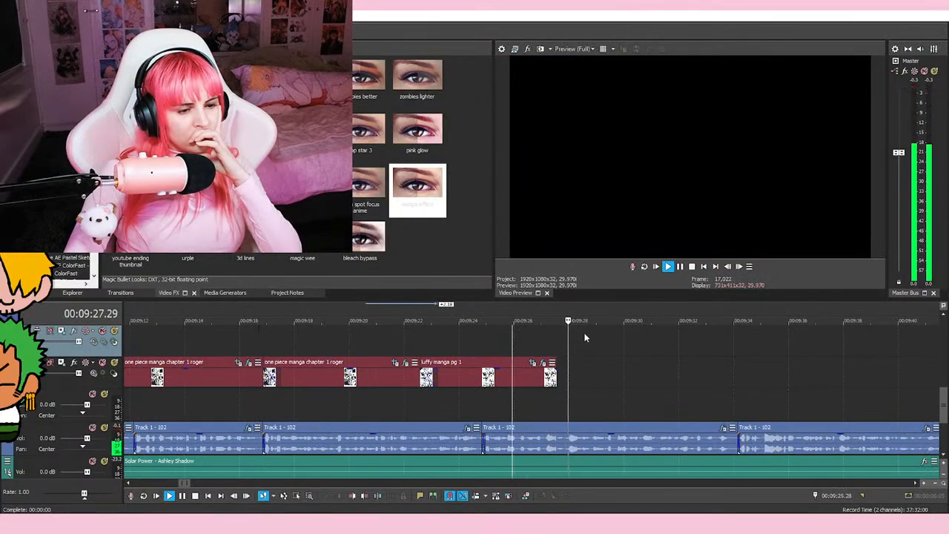
{"action": "left_click", "coordinate": [567, 349]}
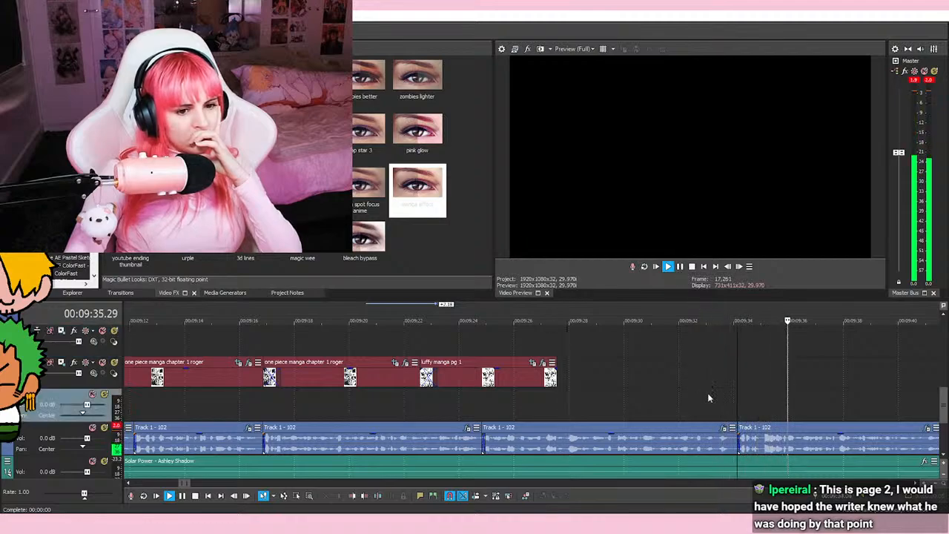
{"action": "left_click", "coordinate": [536, 342]}
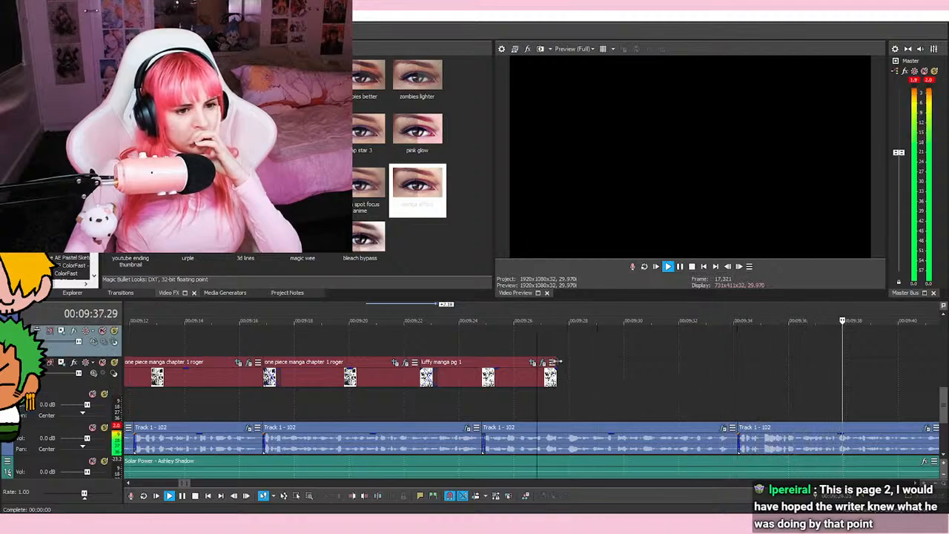
{"action": "left_click", "coordinate": [676, 267]}
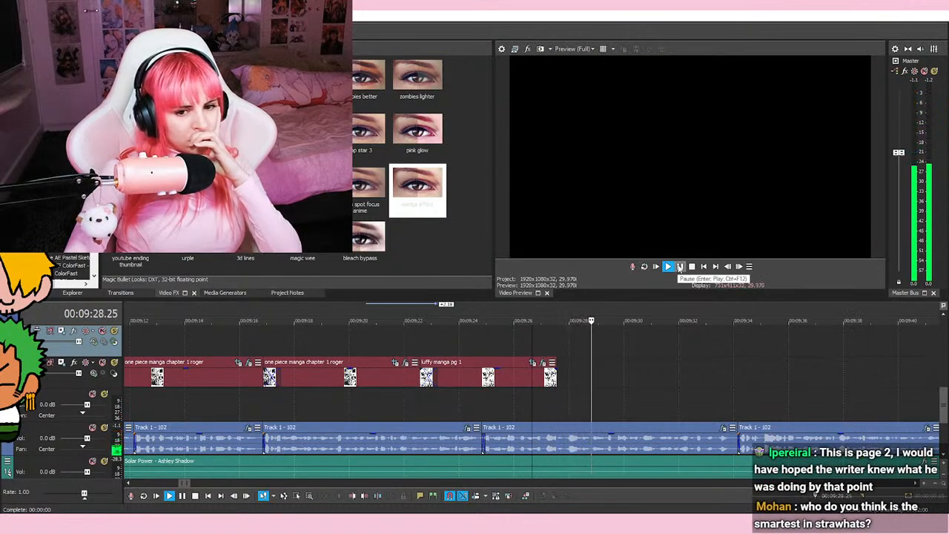
{"action": "left_click", "coordinate": [621, 386]}
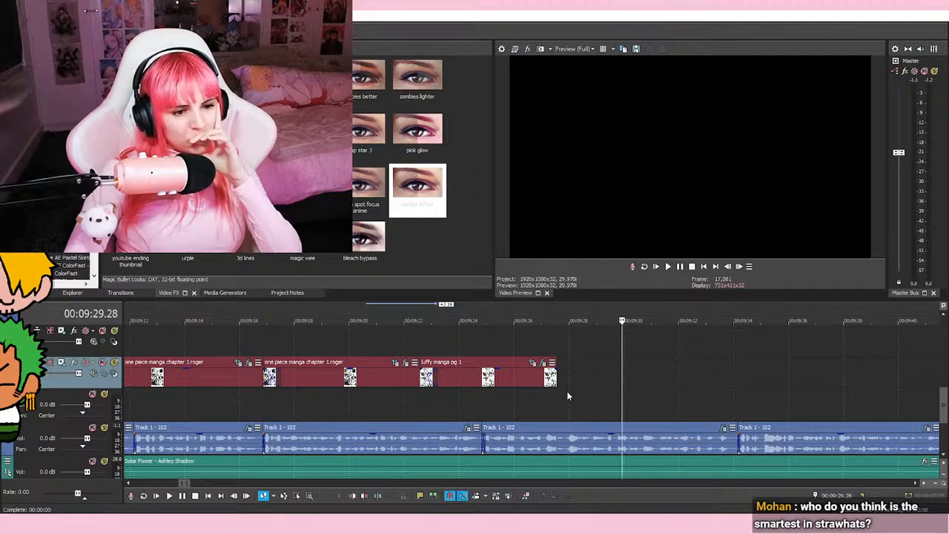
{"action": "left_click", "coordinate": [566, 393]}
{"action": "left_click", "coordinate": [624, 396]}
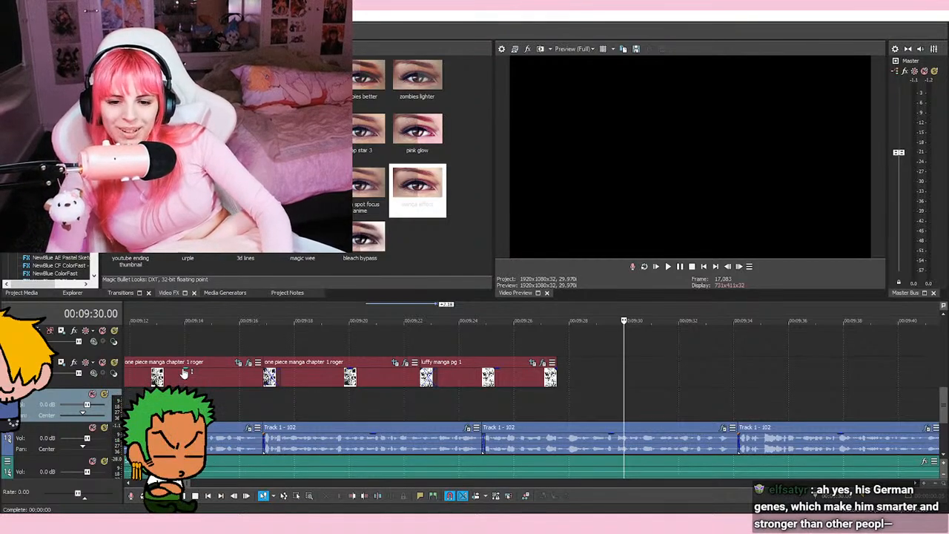
Step: Replay the shouting boy panel from about 00:09:22 and trim the luffy manga pg 1 clip to end at about 00:09:26.15
{"action": "left_click", "coordinate": [412, 337]}
{"action": "key", "text": "space"}
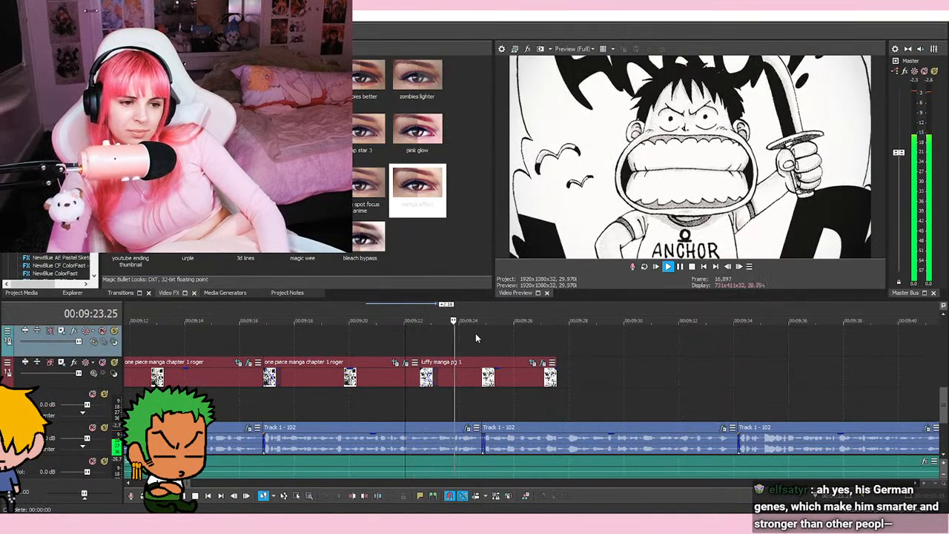
{"action": "scroll", "coordinate": [608, 373], "scroll_direction": "up", "scroll_amount": 2}
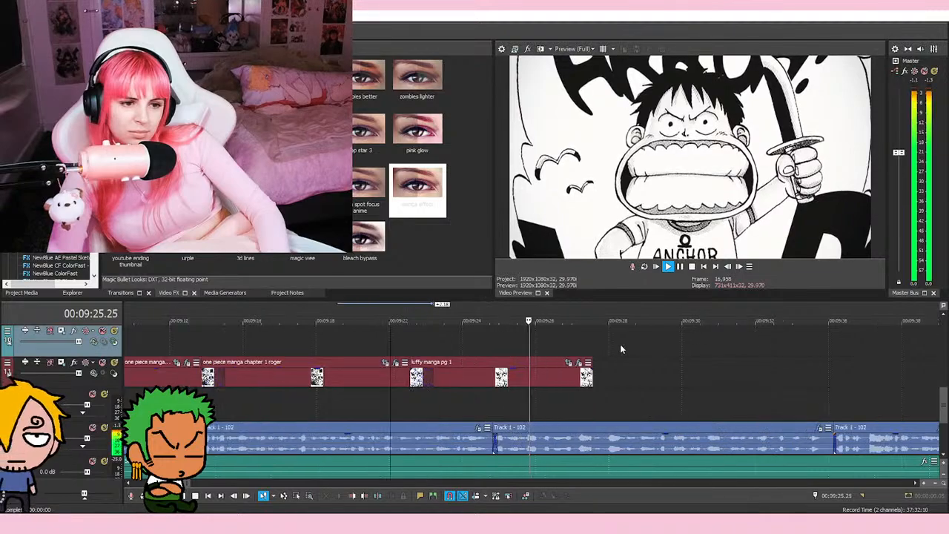
{"action": "left_click", "coordinate": [464, 347]}
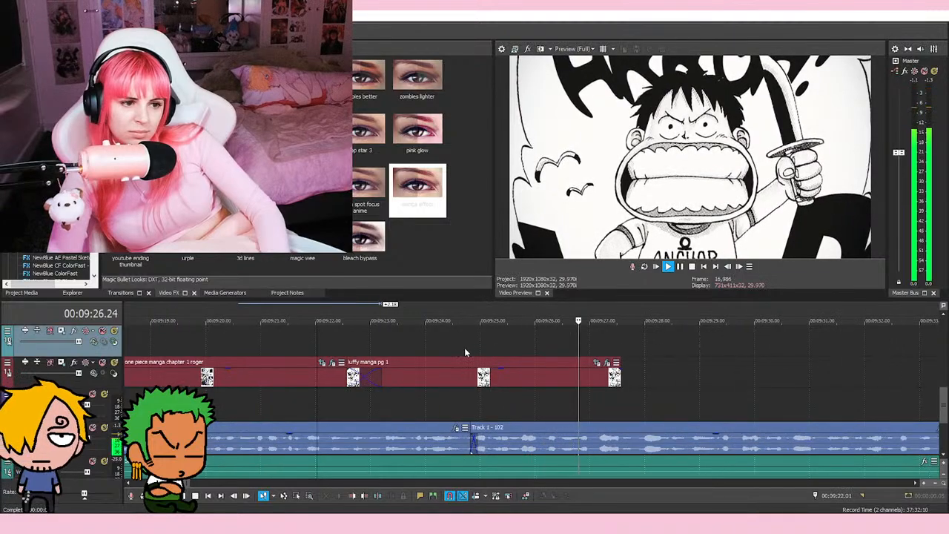
{"action": "left_click", "coordinate": [678, 266]}
{"action": "left_click", "coordinate": [620, 376]}
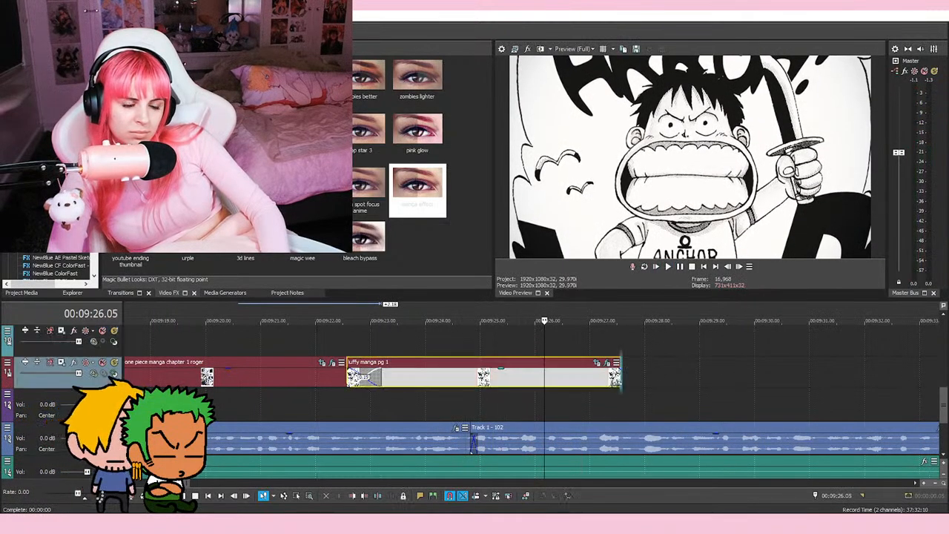
{"action": "left_click_drag", "start_coordinate": [621, 377], "coordinate": [559, 378]}
Step: Play back the shortened luffy manga pg 1 clip against the narration and stop at 00:09:26.03
{"action": "left_click", "coordinate": [517, 344]}
{"action": "left_click", "coordinate": [667, 266]}
{"action": "left_click", "coordinate": [338, 341]}
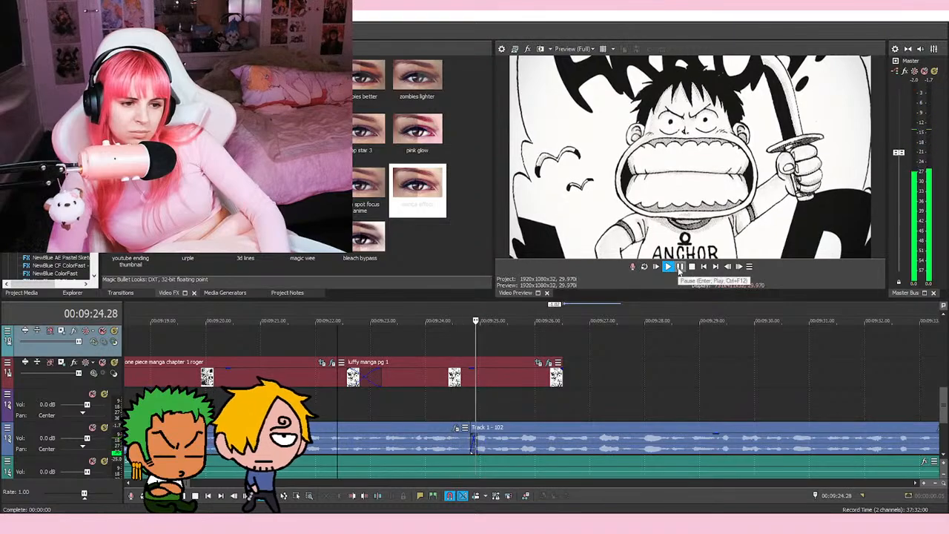
{"action": "left_click", "coordinate": [678, 271]}
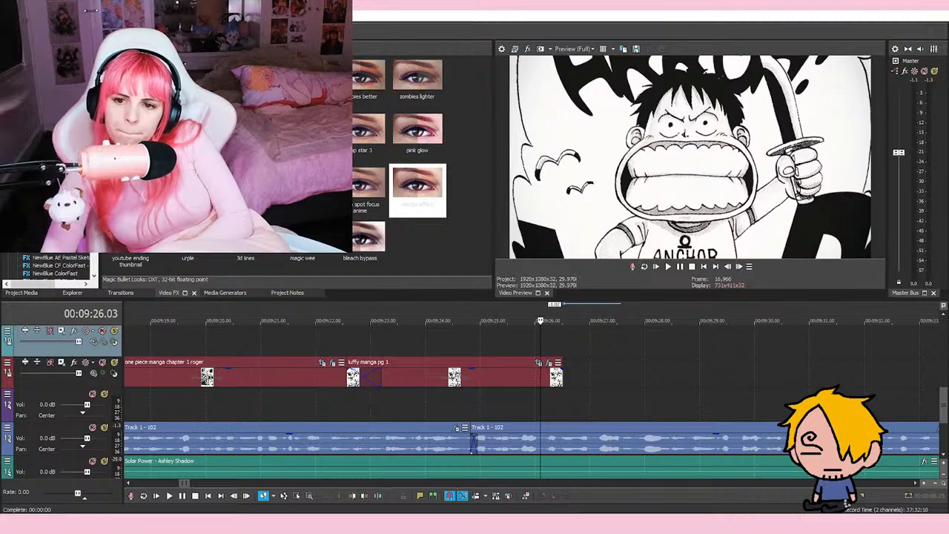
Step: Add luffy manga pg 1 (13) on the track above at about 00:09:25.18 and play back the narration to 00:09:26.05
{"action": "left_click_drag", "start_coordinate": [687, 314], "coordinate": [628, 348]}
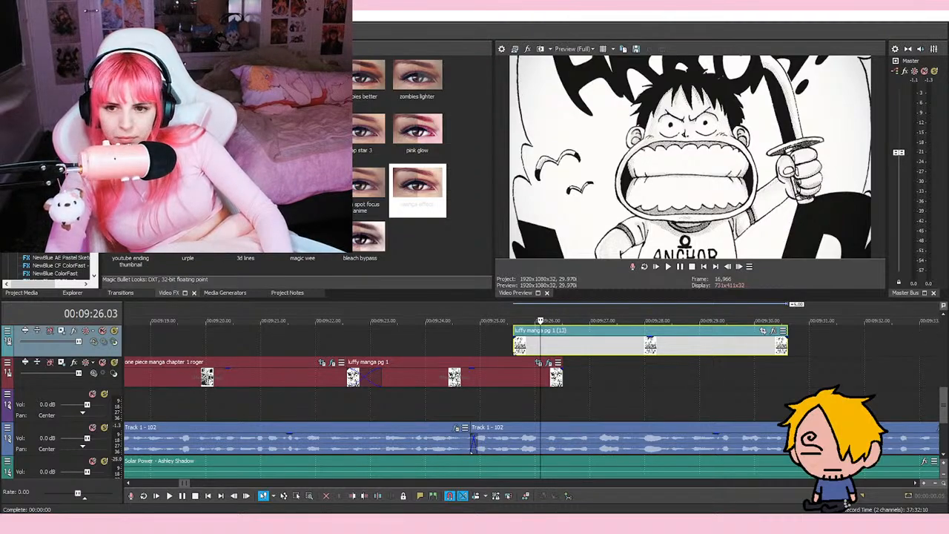
{"action": "left_click", "coordinate": [455, 321]}
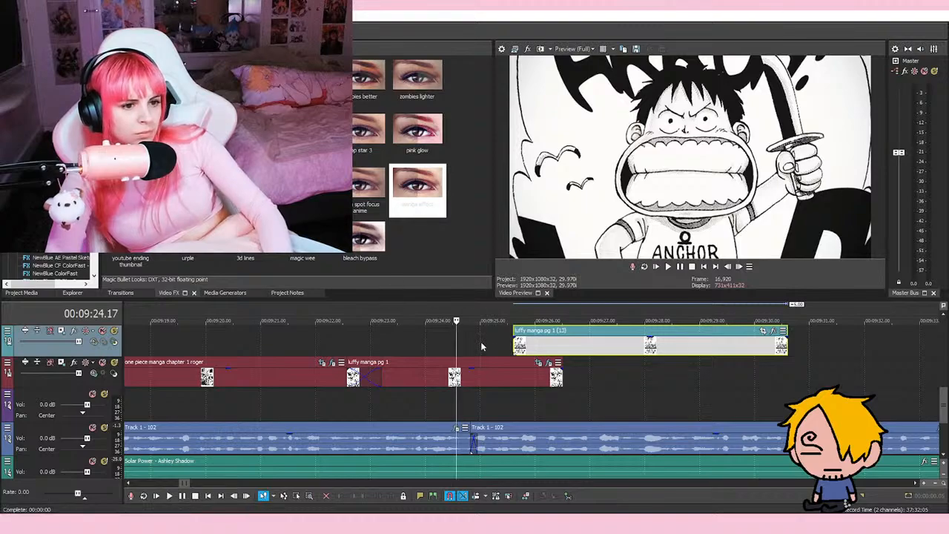
{"action": "left_click", "coordinate": [508, 344]}
{"action": "left_click", "coordinate": [667, 266]}
{"action": "left_click", "coordinate": [681, 267]}
{"action": "key", "text": "Right"}
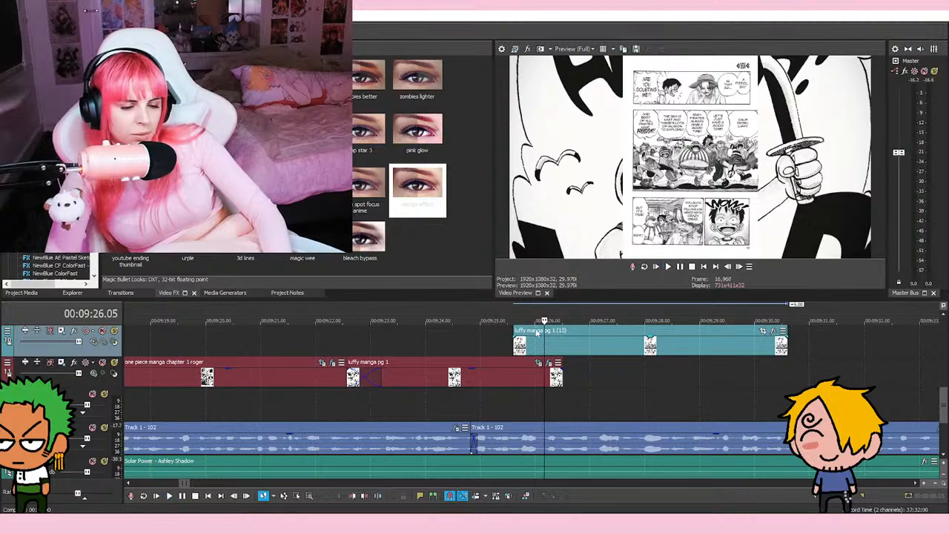
Step: Try luffy manga pg 1 (13) on the main manga track at 00:09:26.05, overlapping the previous clip, and undo the move
{"action": "left_click_drag", "start_coordinate": [530, 343], "coordinate": [563, 386]}
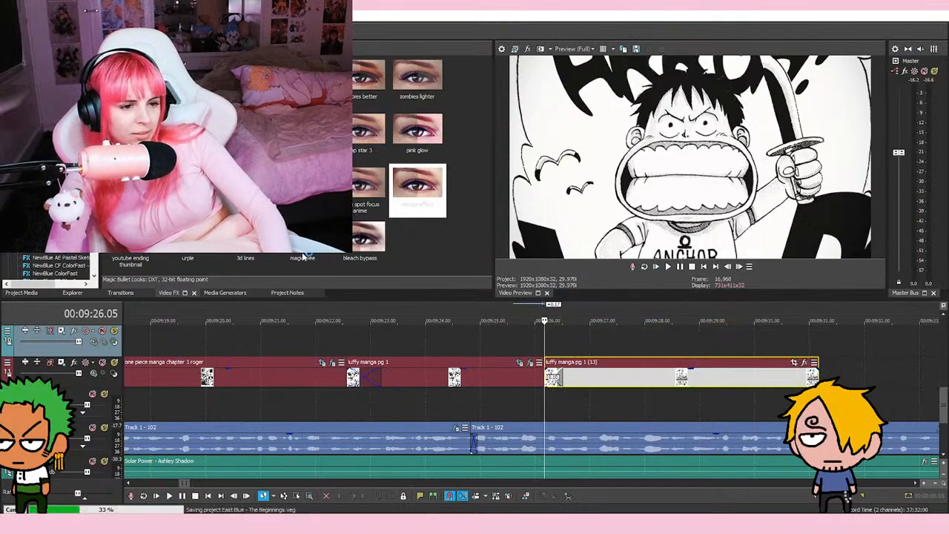
{"action": "left_click", "coordinate": [535, 349]}
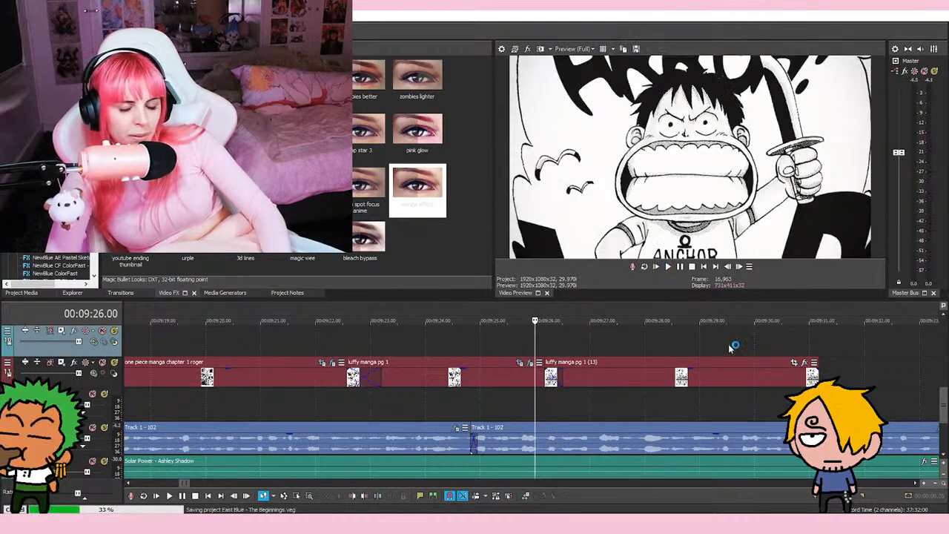
{"action": "key", "text": "space"}
{"action": "key", "text": "space"}
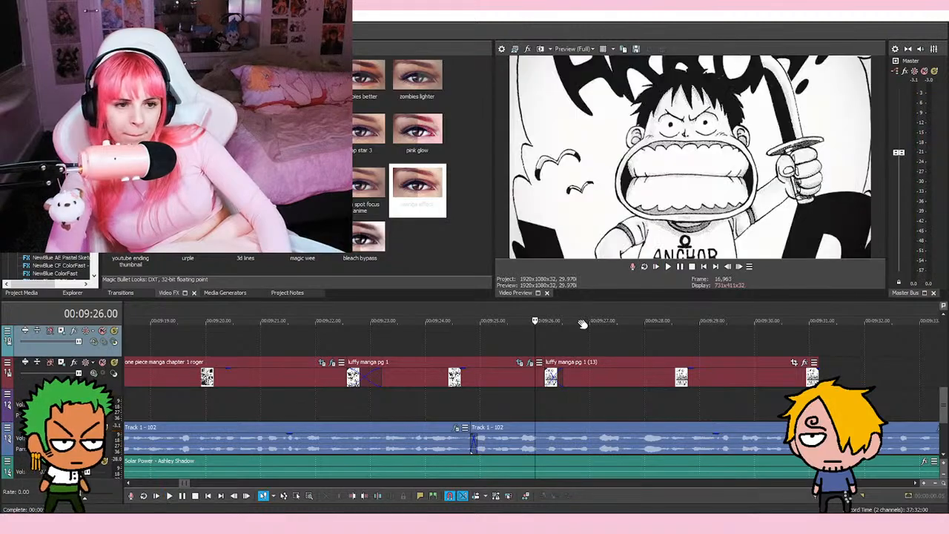
{"action": "key", "text": "space"}
{"action": "key", "text": "space"}
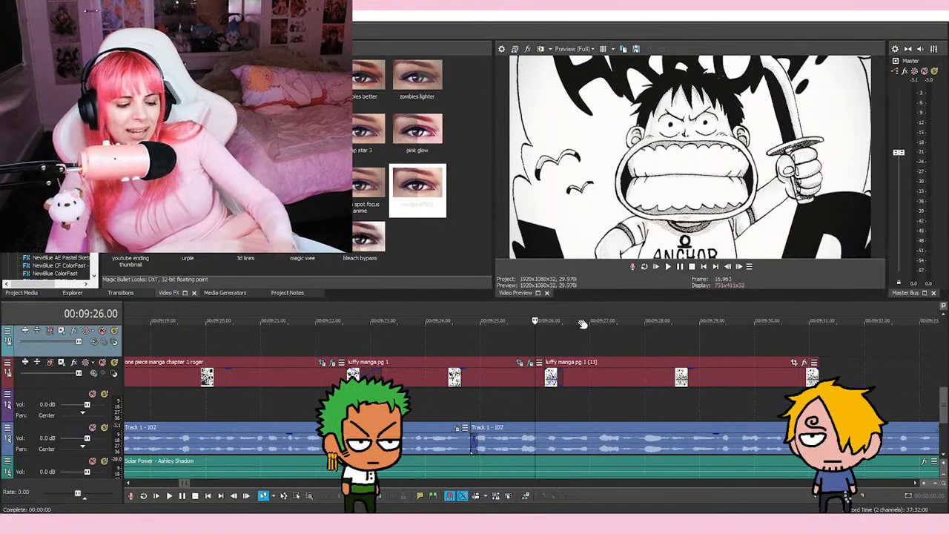
{"action": "left_click", "coordinate": [589, 335]}
{"action": "left_click", "coordinate": [478, 338]}
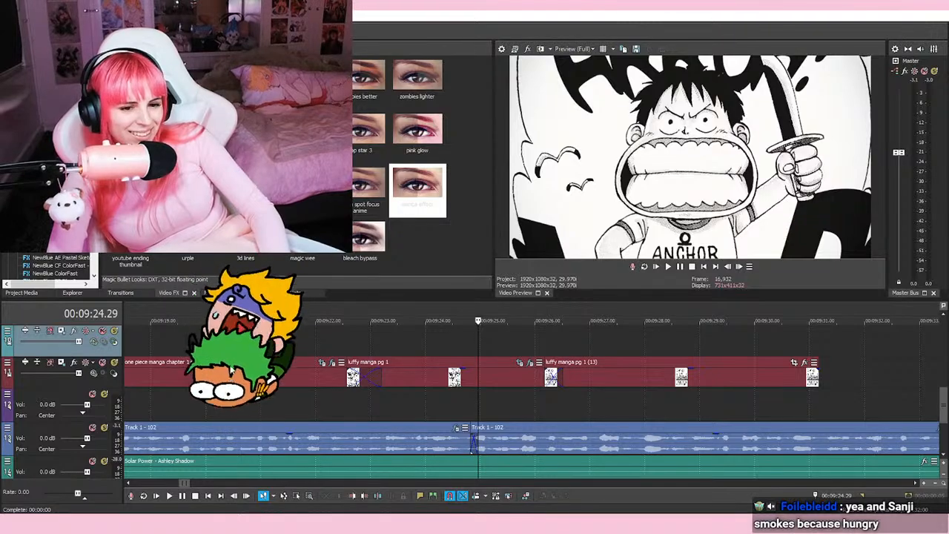
{"action": "left_click", "coordinate": [472, 442]}
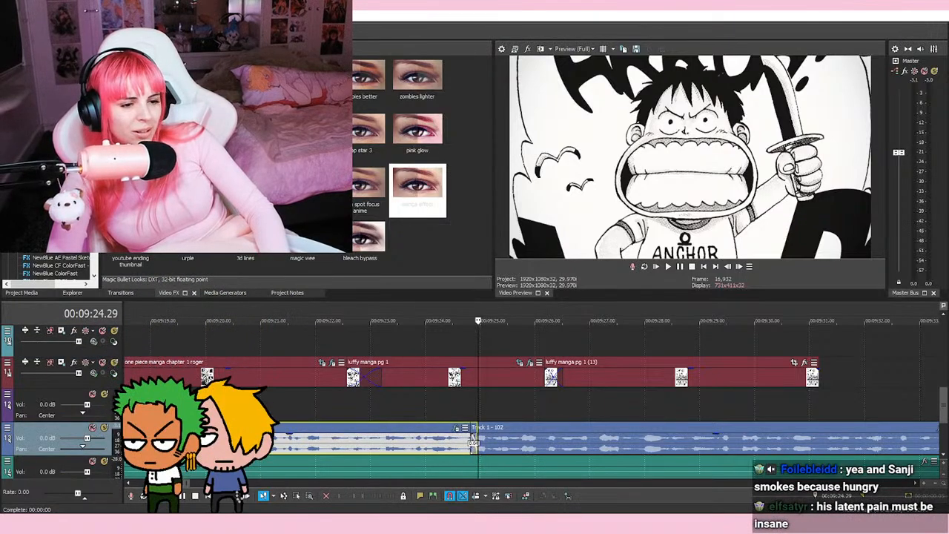
{"action": "key", "text": "ctrl+z"}
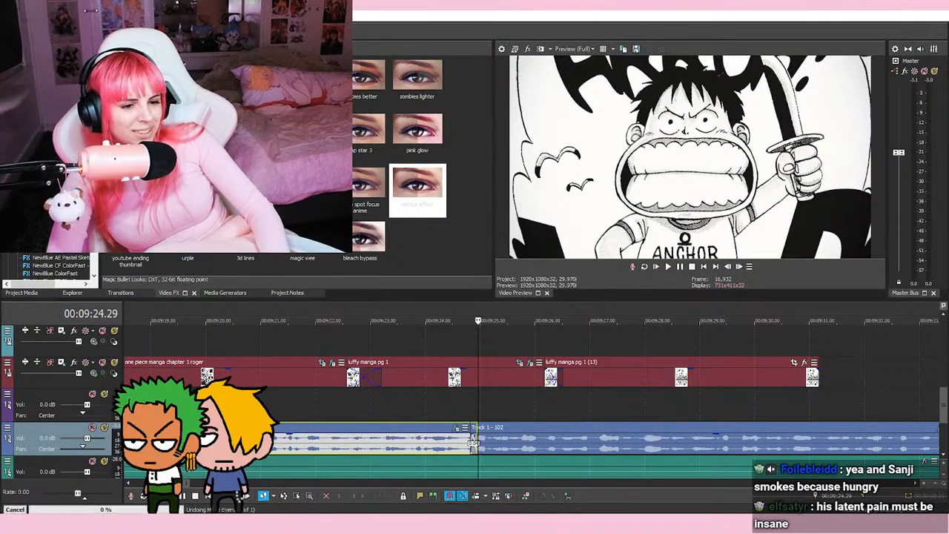
Step: Replay the narration from 00:09:24.25 and move luffy manga pg 1 (13) to the main manga track at 00:09:26.05, overlapping the shouting boy clip
{"action": "left_click", "coordinate": [487, 350]}
{"action": "left_click", "coordinate": [476, 402]}
{"action": "left_click", "coordinate": [475, 405]}
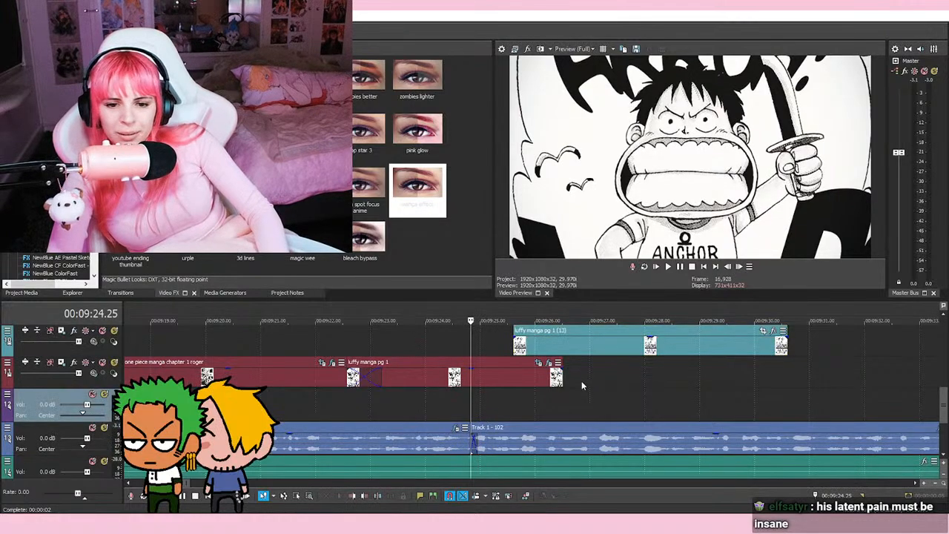
{"action": "left_click", "coordinate": [667, 266]}
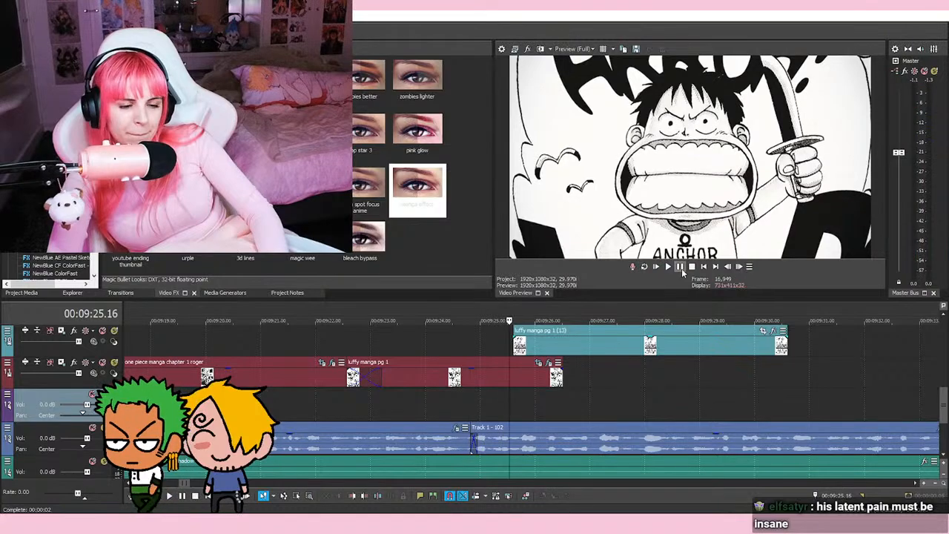
{"action": "left_click", "coordinate": [680, 267]}
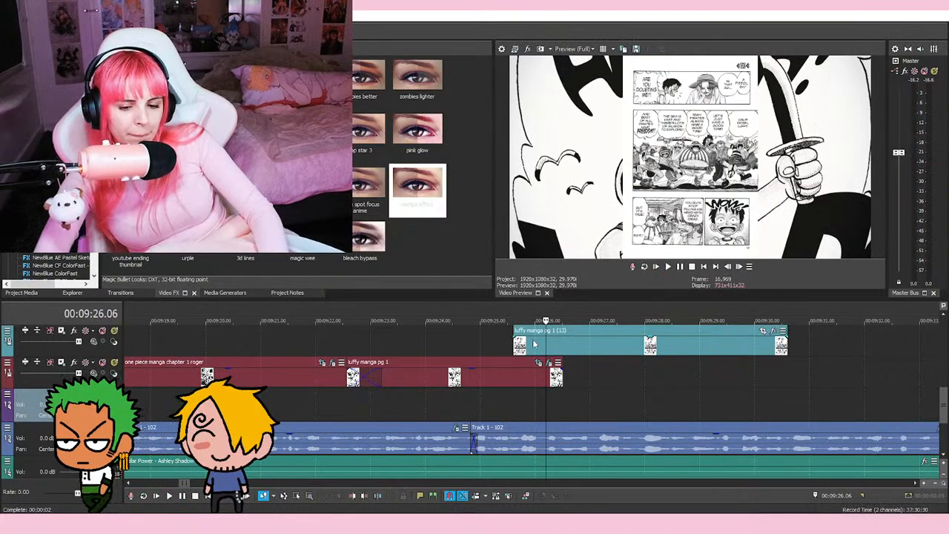
{"action": "left_click_drag", "start_coordinate": [528, 345], "coordinate": [561, 378]}
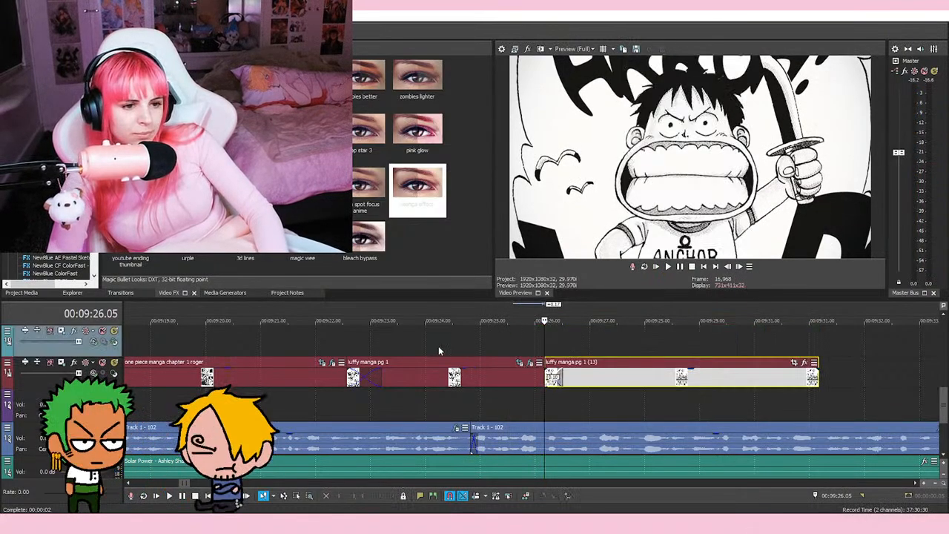
Step: Play back from 00:09:24.13 and check the frames around the crossfade into luffy manga pg 1 (13)
{"action": "left_click", "coordinate": [449, 346]}
{"action": "key", "text": "space"}
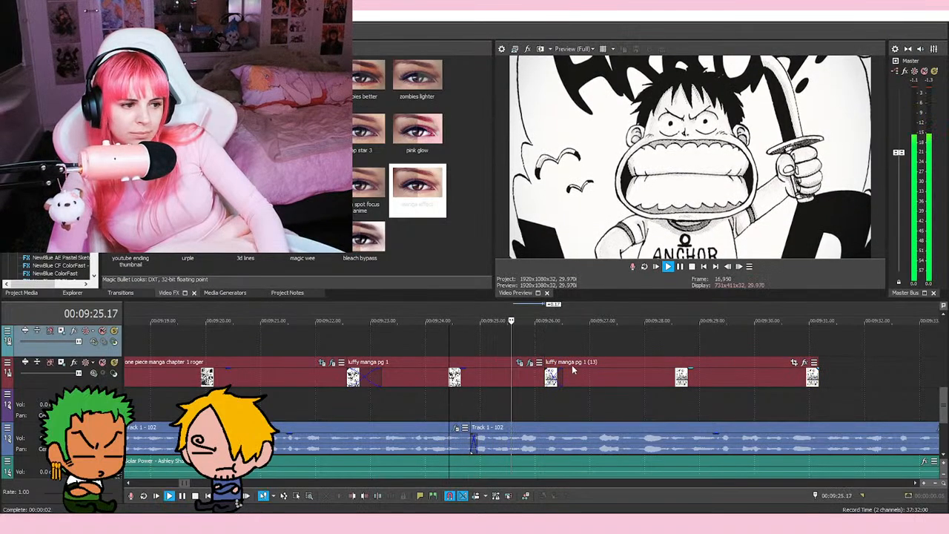
{"action": "key", "text": "space"}
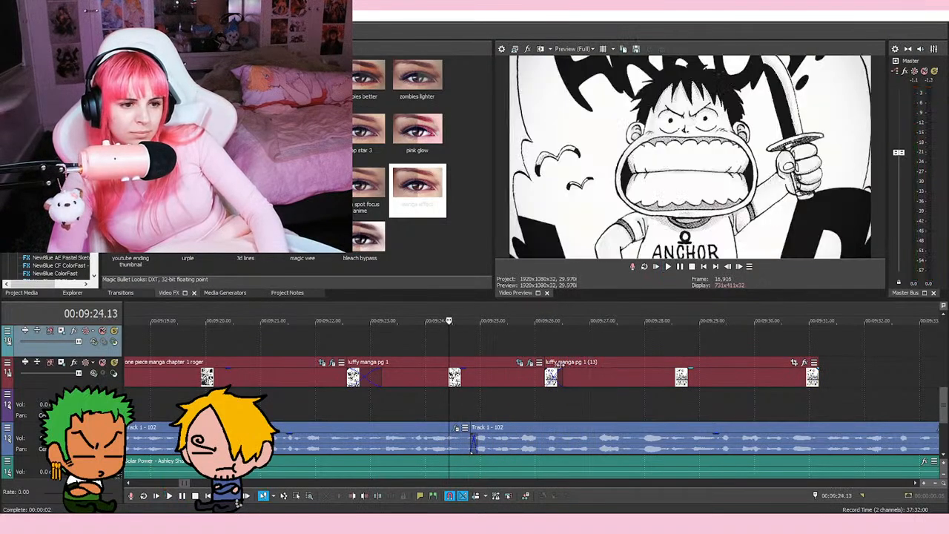
{"action": "left_click", "coordinate": [587, 347]}
{"action": "left_click", "coordinate": [530, 337]}
{"action": "left_click", "coordinate": [591, 343]}
{"action": "left_click", "coordinate": [647, 346]}
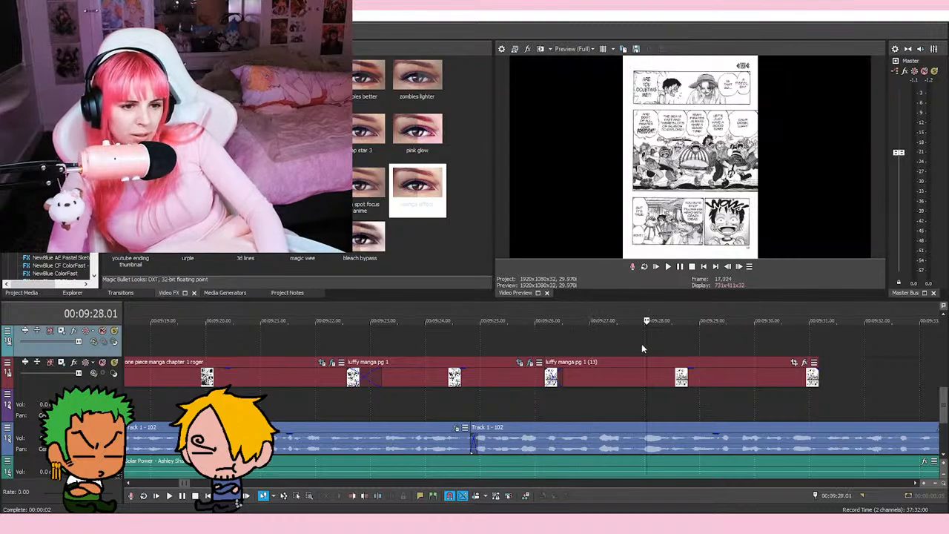
{"action": "left_click", "coordinate": [590, 343]}
{"action": "left_click", "coordinate": [533, 338]}
{"action": "left_click", "coordinate": [589, 340]}
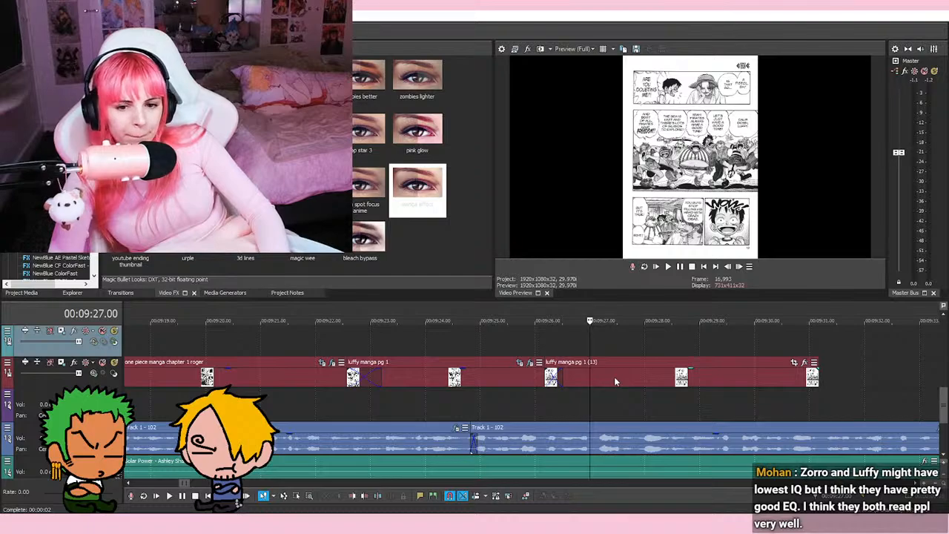
Step: Extend the end of luffy manga pg 1 for a 14-frame crossfade into luffy manga pg 1 (13), and check its pan/crop keyframes
{"action": "left_click", "coordinate": [545, 374]}
{"action": "scroll", "coordinate": [546, 376], "scroll_direction": "up", "scroll_amount": 2}
{"action": "left_click_drag", "start_coordinate": [589, 378], "coordinate": [598, 379]}
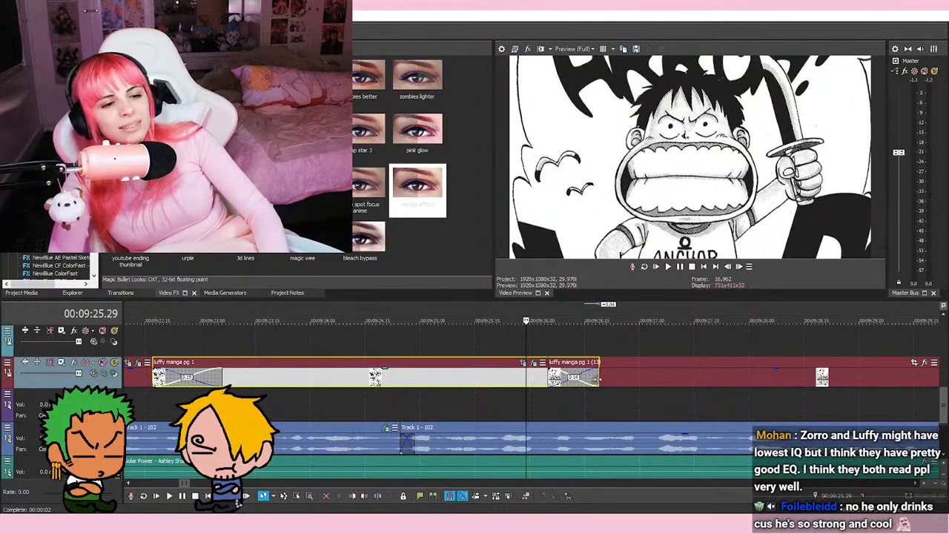
{"action": "left_click", "coordinate": [532, 362]}
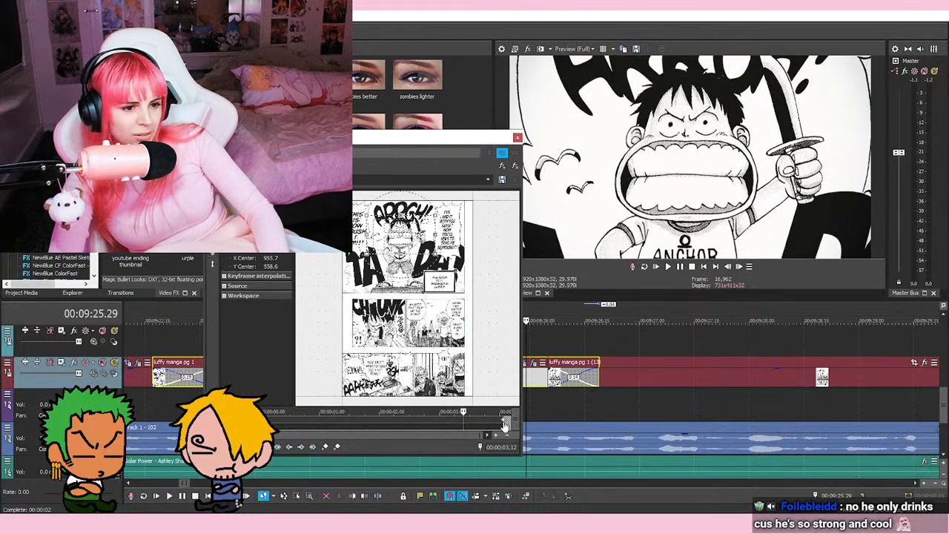
{"action": "left_click", "coordinate": [516, 138]}
{"action": "scroll", "coordinate": [646, 373], "scroll_direction": "down", "scroll_amount": 3}
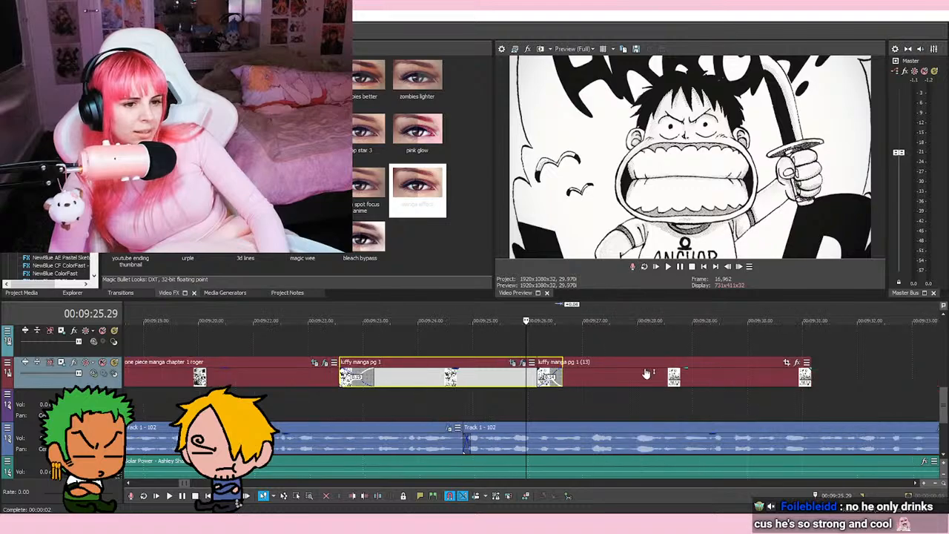
{"action": "left_click", "coordinate": [635, 347]}
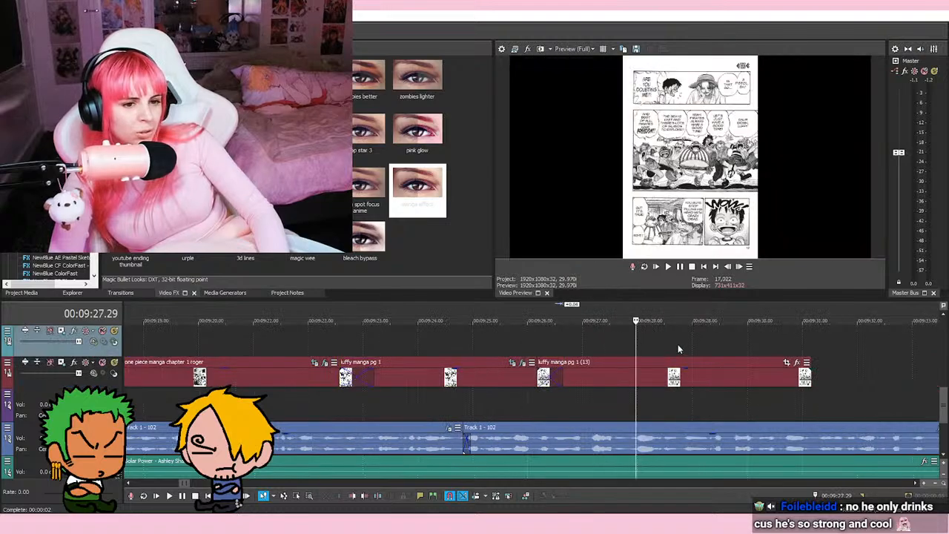
Step: Check the frames before, during and after the crossfade into luffy manga pg 1 (13), from about 00:09:25.28 to 00:09:27.15
{"action": "left_click", "coordinate": [580, 346]}
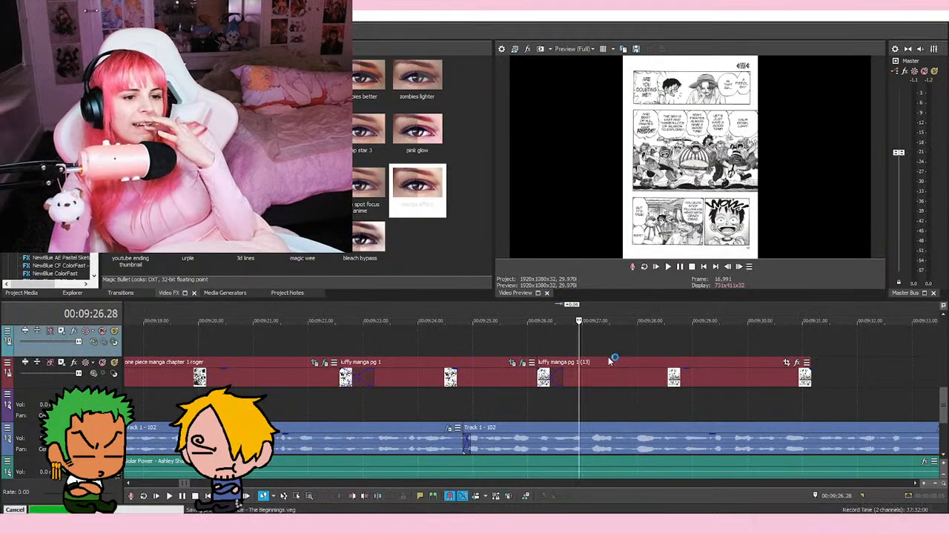
{"action": "left_click", "coordinate": [637, 345]}
{"action": "left_click", "coordinate": [585, 346]}
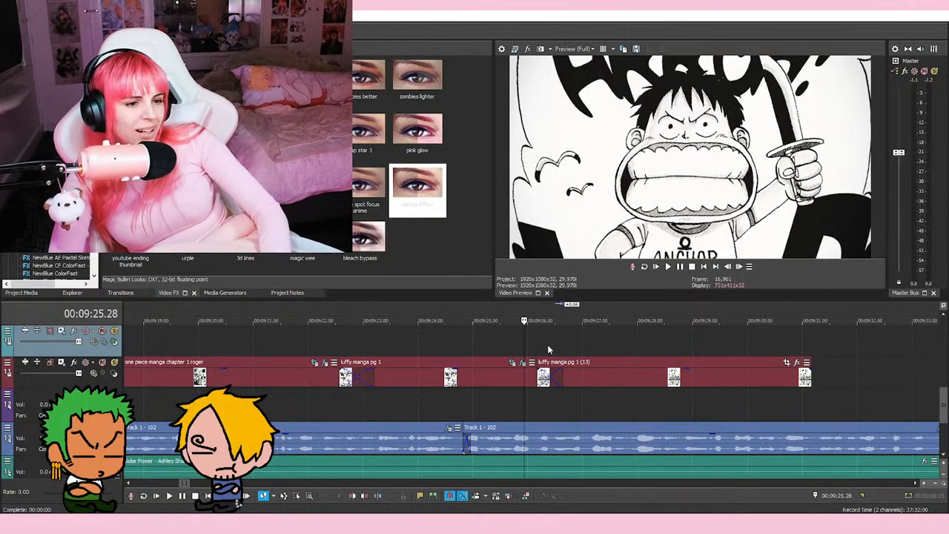
{"action": "left_click", "coordinate": [527, 338]}
{"action": "scroll", "coordinate": [582, 347], "scroll_direction": "up", "scroll_amount": 2}
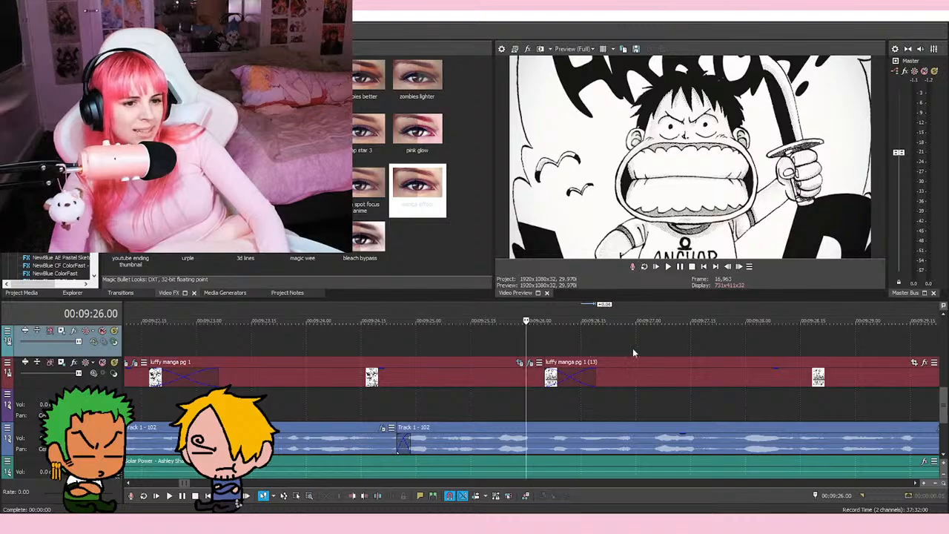
{"action": "left_click", "coordinate": [635, 345]}
{"action": "left_click", "coordinate": [690, 347]}
{"action": "left_click", "coordinate": [637, 346]}
{"action": "left_click", "coordinate": [581, 340]}
{"action": "left_click", "coordinate": [631, 344]}
{"action": "left_click", "coordinate": [690, 344]}
{"action": "left_click", "coordinate": [636, 344]}
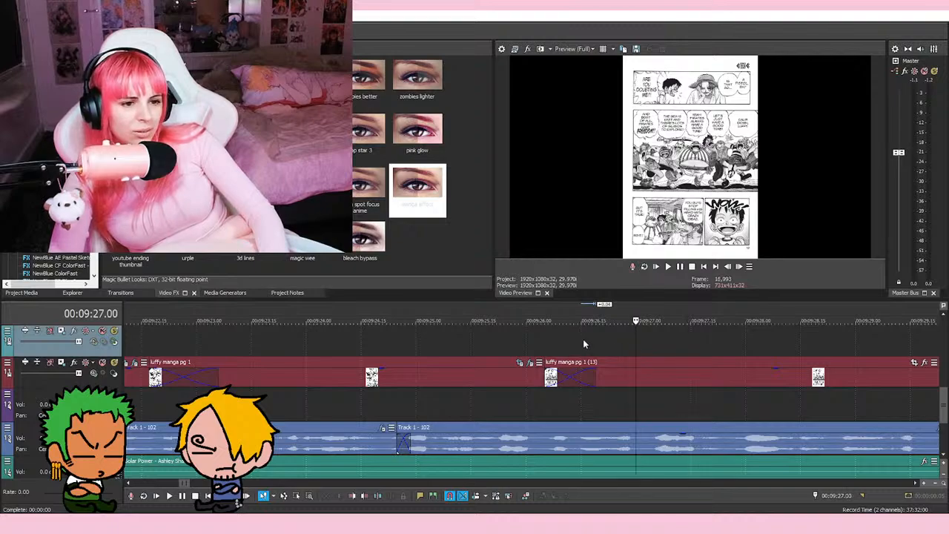
{"action": "left_click", "coordinate": [584, 341]}
{"action": "left_click", "coordinate": [633, 343]}
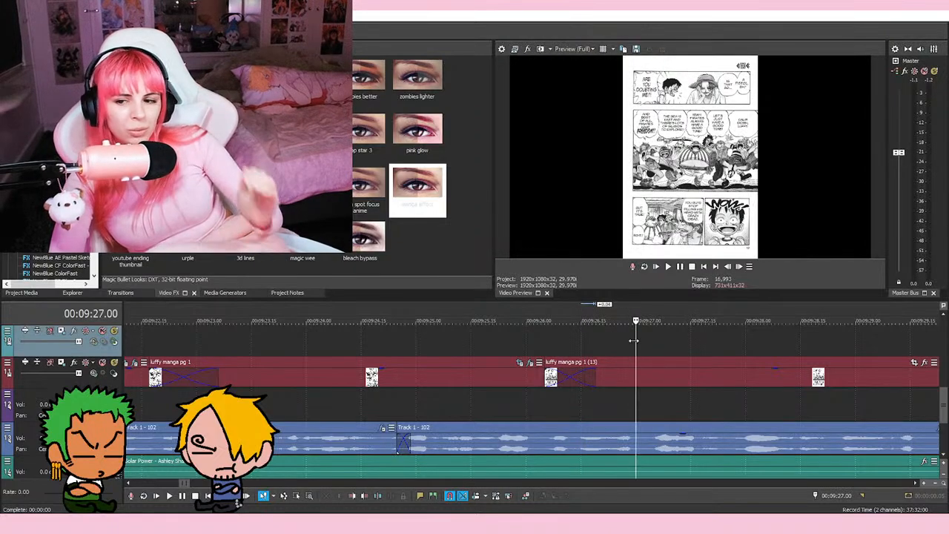
{"action": "left_click", "coordinate": [581, 335]}
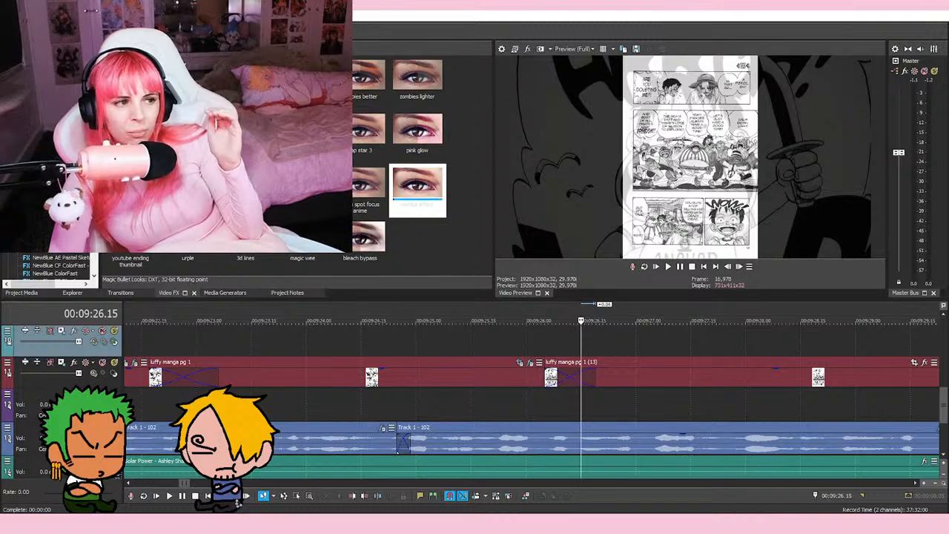
{"action": "left_click", "coordinate": [527, 347]}
{"action": "left_click", "coordinate": [582, 342]}
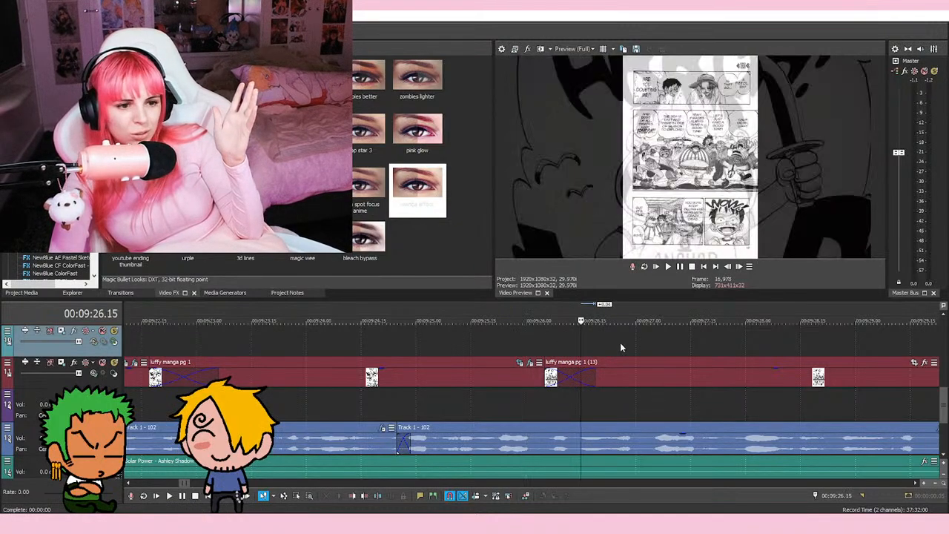
{"action": "left_click", "coordinate": [636, 342]}
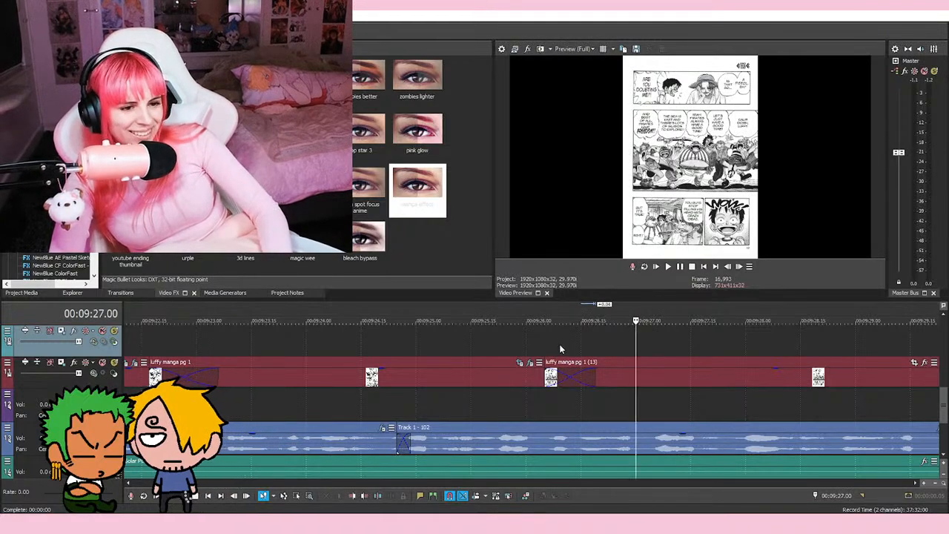
{"action": "left_click", "coordinate": [581, 343]}
{"action": "key", "text": "space"}
{"action": "left_click", "coordinate": [536, 342]}
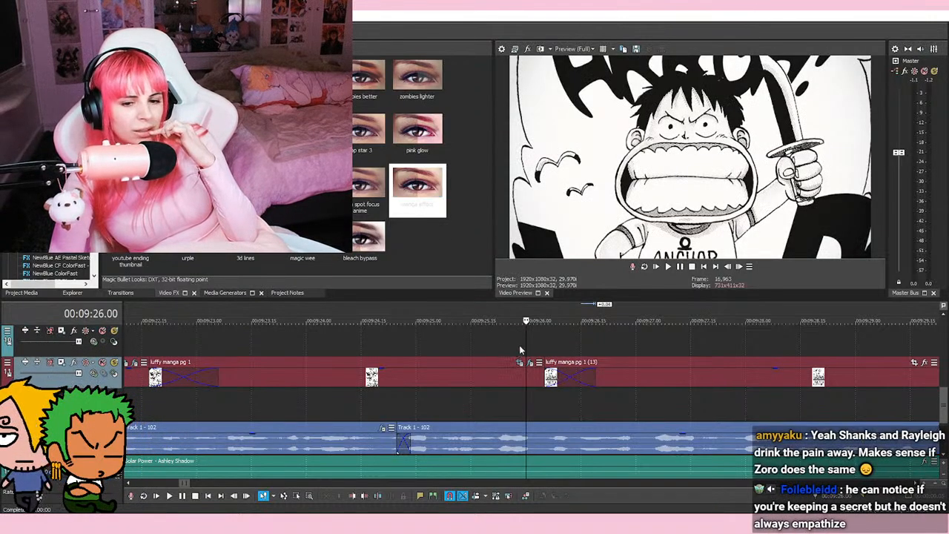
{"action": "left_click", "coordinate": [581, 338]}
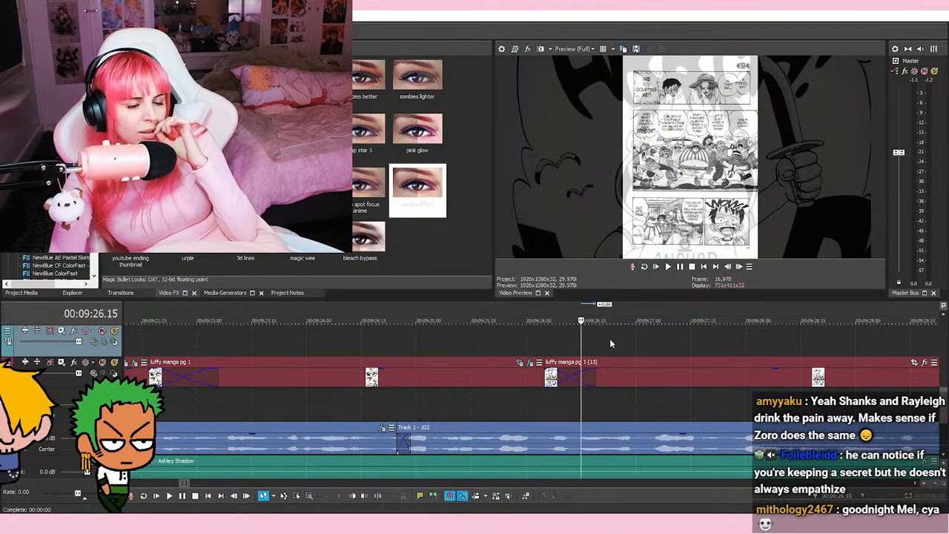
{"action": "left_click", "coordinate": [638, 343]}
{"action": "left_click", "coordinate": [582, 343]}
{"action": "left_click", "coordinate": [631, 345]}
{"action": "left_click", "coordinate": [581, 346]}
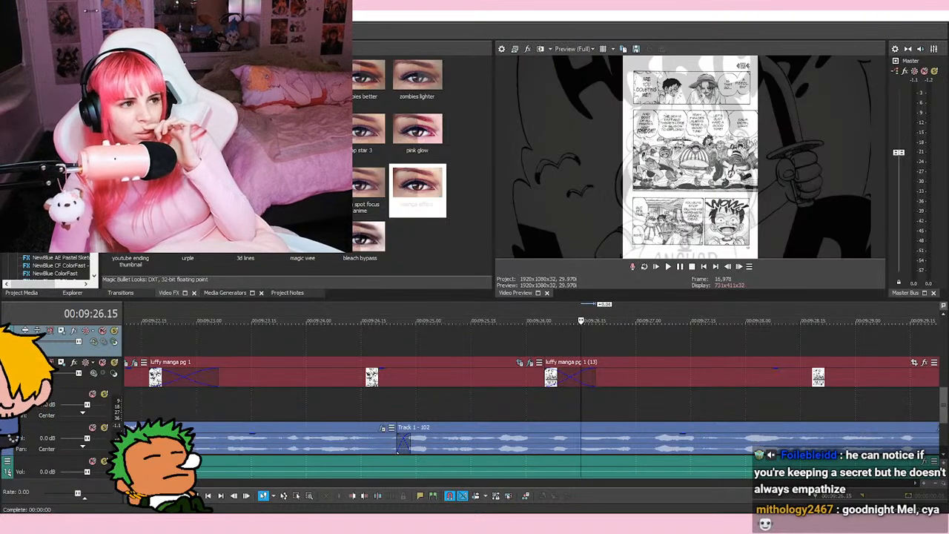
{"action": "key", "text": "Page_Up"}
{"action": "left_click", "coordinate": [584, 343]}
{"action": "left_click", "coordinate": [633, 335]}
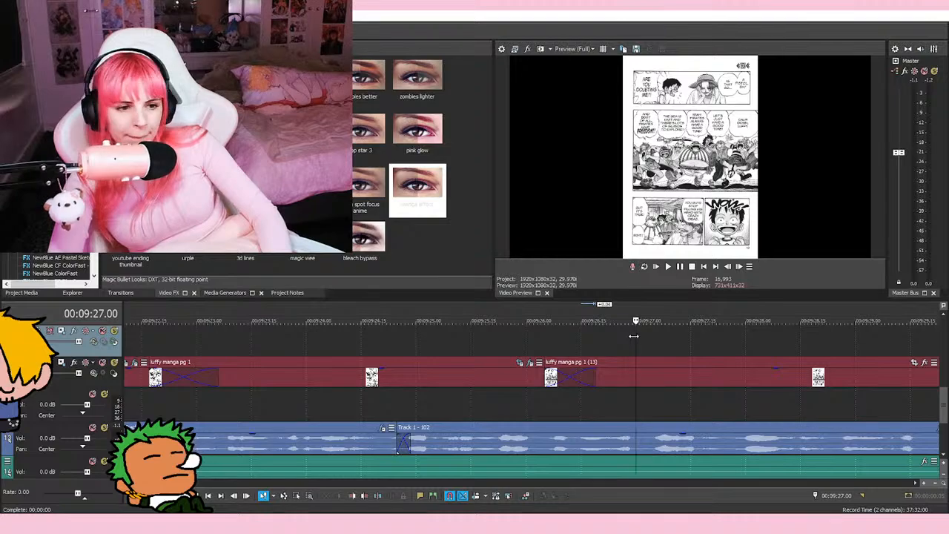
{"action": "left_click", "coordinate": [581, 340]}
{"action": "double_click", "coordinate": [529, 340]}
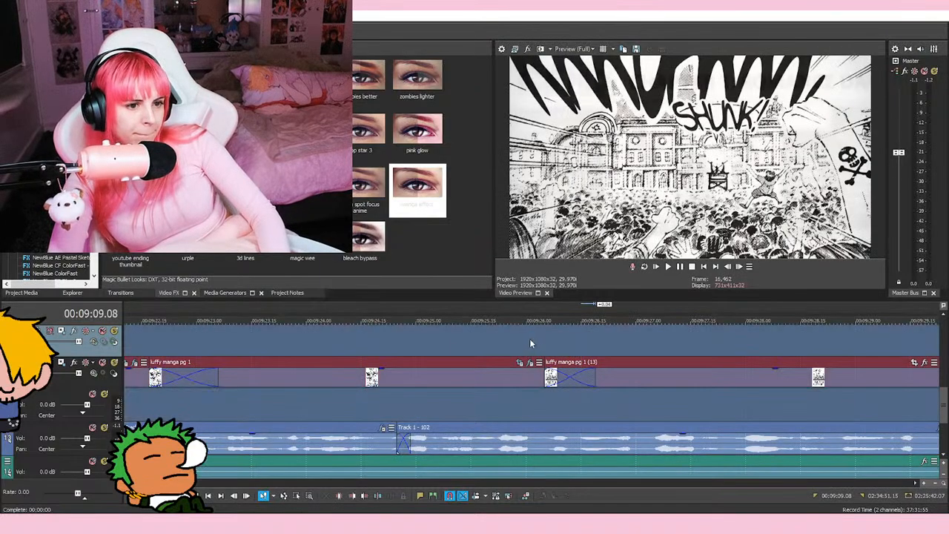
{"action": "left_click", "coordinate": [416, 342]}
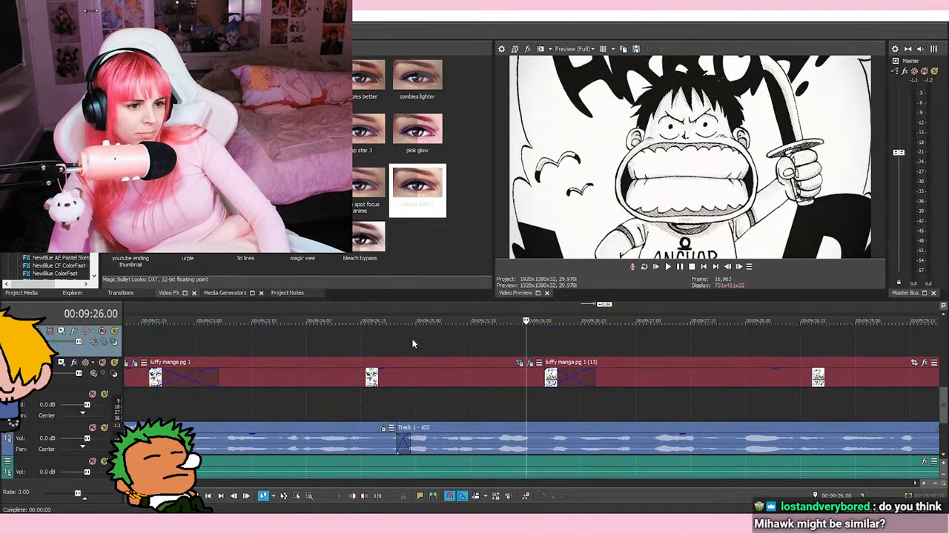
{"action": "left_click", "coordinate": [527, 347]}
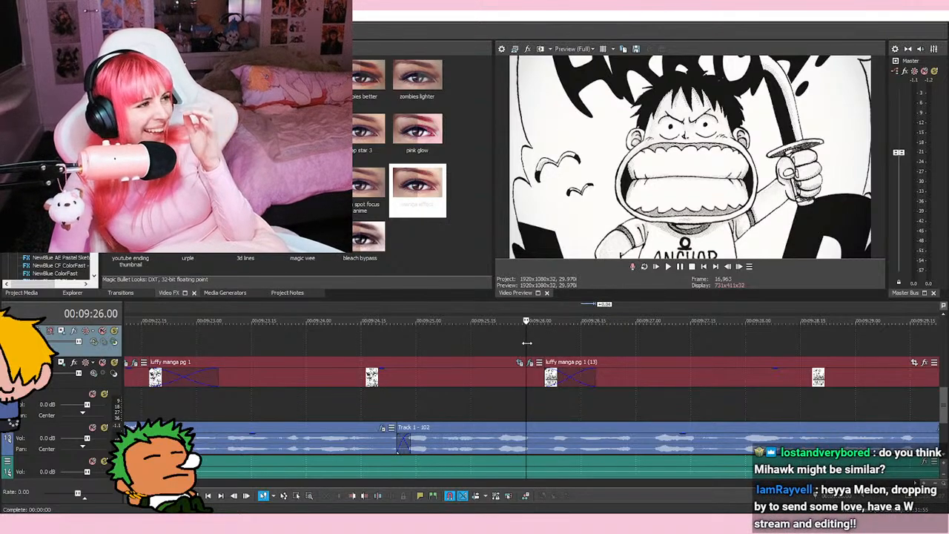
{"action": "left_click", "coordinate": [584, 342]}
{"action": "left_click", "coordinate": [634, 338]}
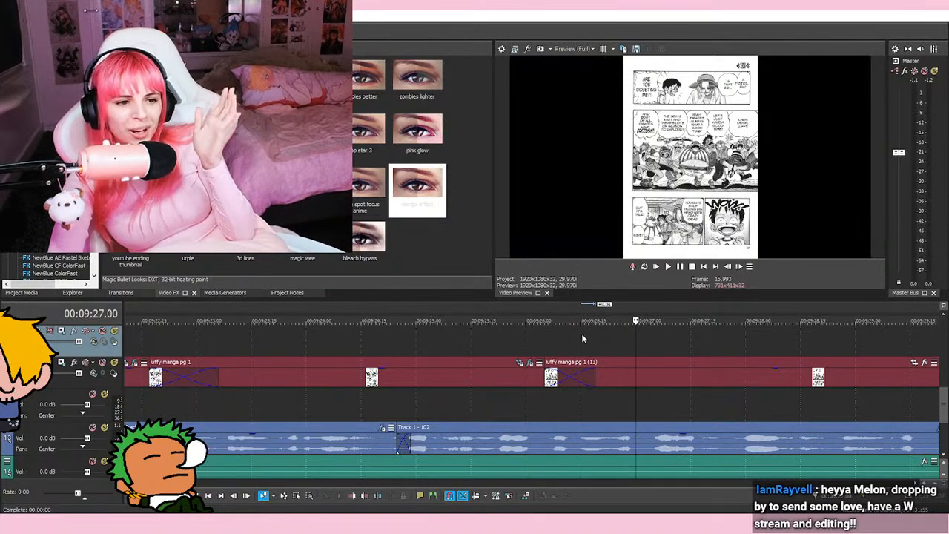
{"action": "left_click", "coordinate": [581, 335]}
{"action": "left_click", "coordinate": [525, 345]}
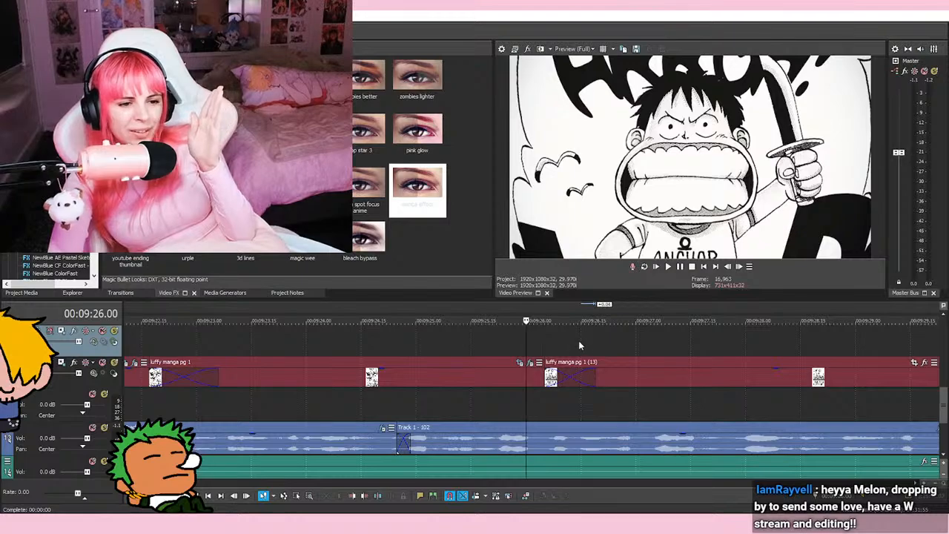
{"action": "left_click", "coordinate": [578, 340]}
{"action": "left_click", "coordinate": [633, 341]}
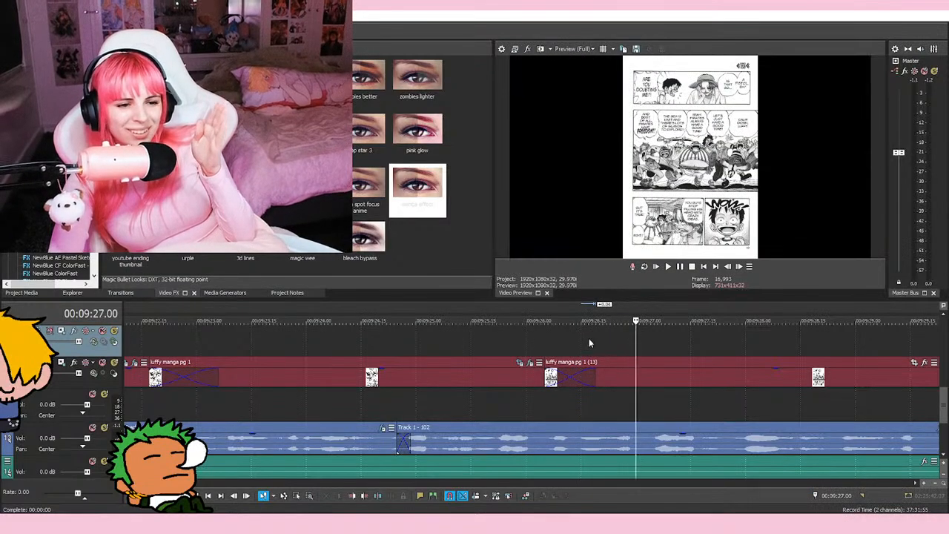
{"action": "left_click", "coordinate": [580, 338]}
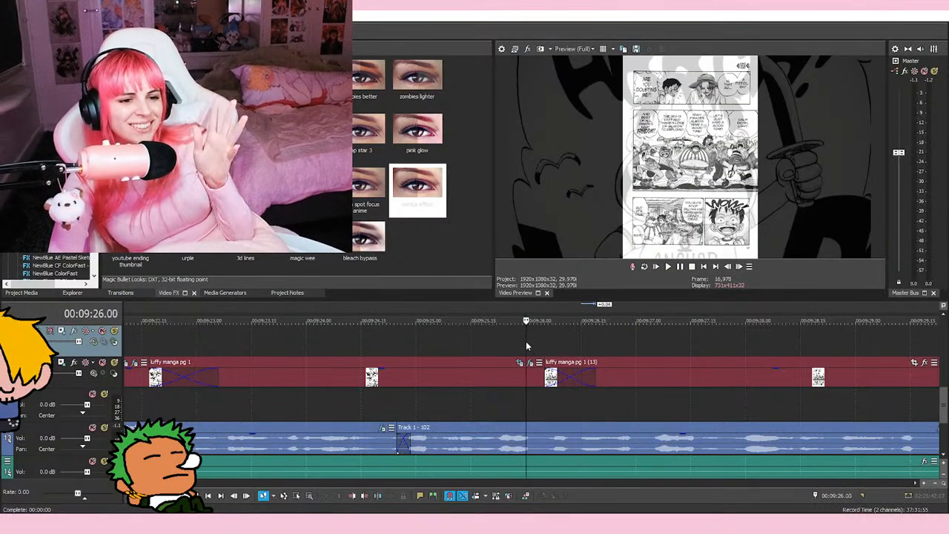
{"action": "left_click", "coordinate": [526, 341]}
{"action": "left_click", "coordinate": [581, 345]}
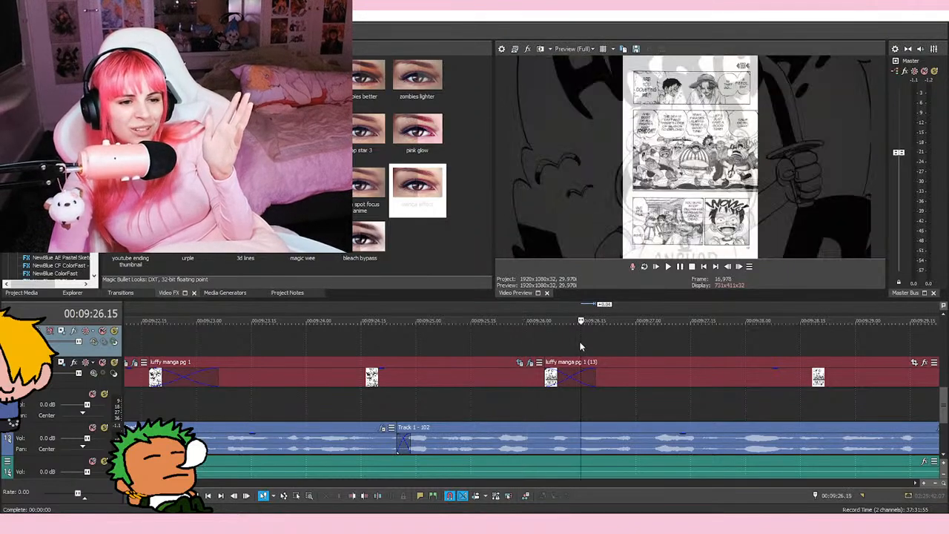
{"action": "left_click", "coordinate": [526, 343]}
{"action": "left_click", "coordinate": [472, 336]}
{"action": "left_click", "coordinate": [526, 342]}
{"action": "left_click", "coordinate": [578, 342]}
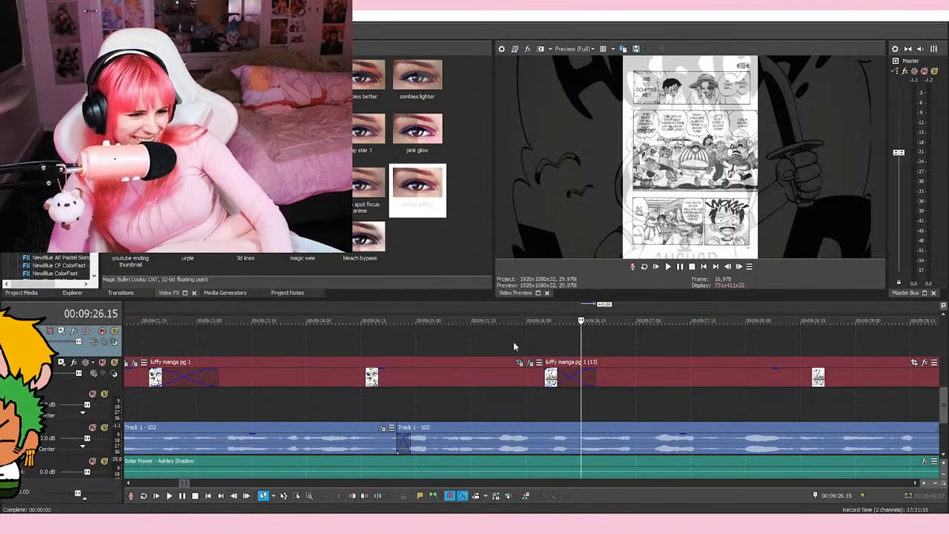
{"action": "left_click", "coordinate": [522, 342]}
Step: Play back the narration from just before luffy manga pg 1 through the crossfade into luffy manga pg 1 (13)
{"action": "left_click", "coordinate": [412, 344]}
{"action": "left_click", "coordinate": [367, 342]}
{"action": "scroll", "coordinate": [406, 343], "scroll_direction": "down", "scroll_amount": 2}
{"action": "left_click", "coordinate": [409, 342]}
{"action": "key", "text": "space"}
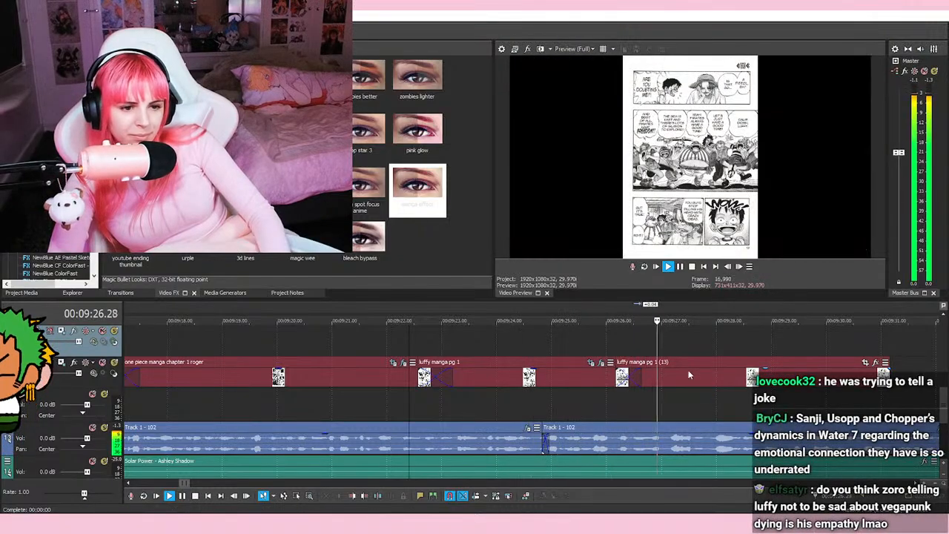
{"action": "key", "text": "space"}
Step: Place the playhead at 00:09:26.00, just before the crossfade into luffy manga pg 1 (13), and save the project
{"action": "left_click", "coordinate": [605, 345]}
{"action": "left_click", "coordinate": [552, 346]}
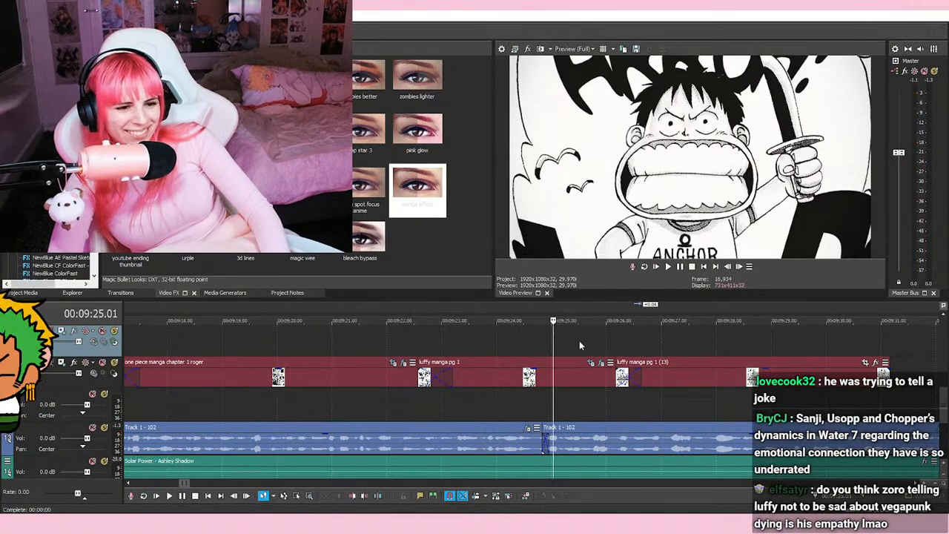
{"action": "left_click", "coordinate": [610, 344]}
{"action": "scroll", "coordinate": [608, 345], "scroll_direction": "up", "scroll_amount": 4}
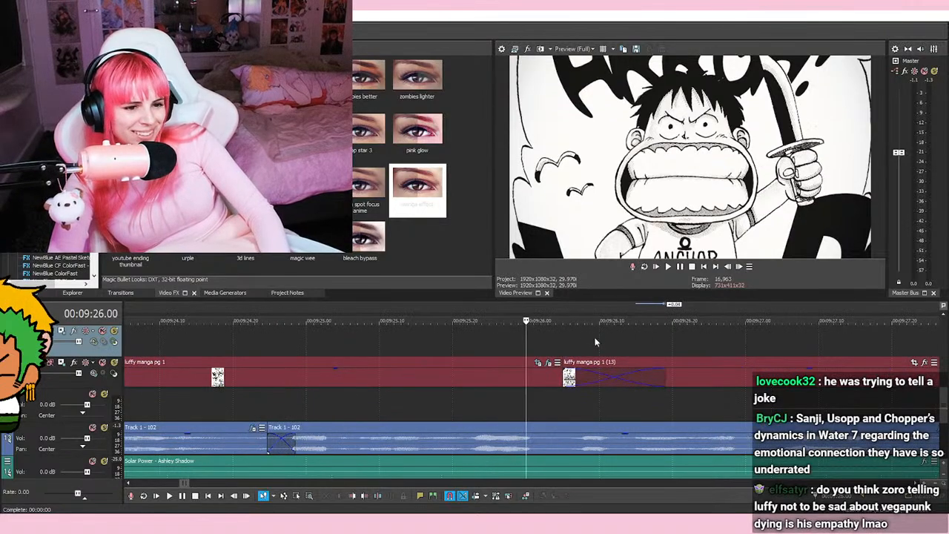
{"action": "left_click", "coordinate": [526, 335]}
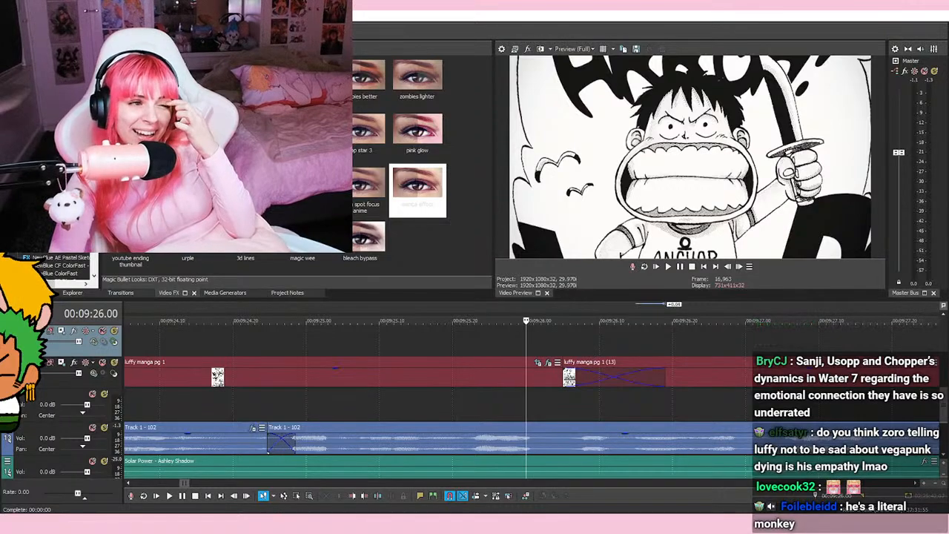
{"action": "key", "text": "ctrl+s"}
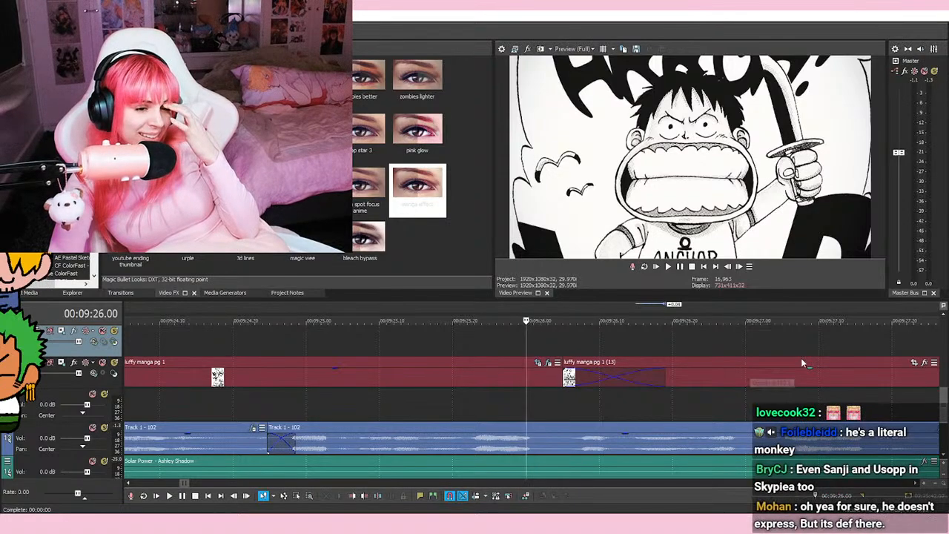
{"action": "left_click", "coordinate": [597, 335]}
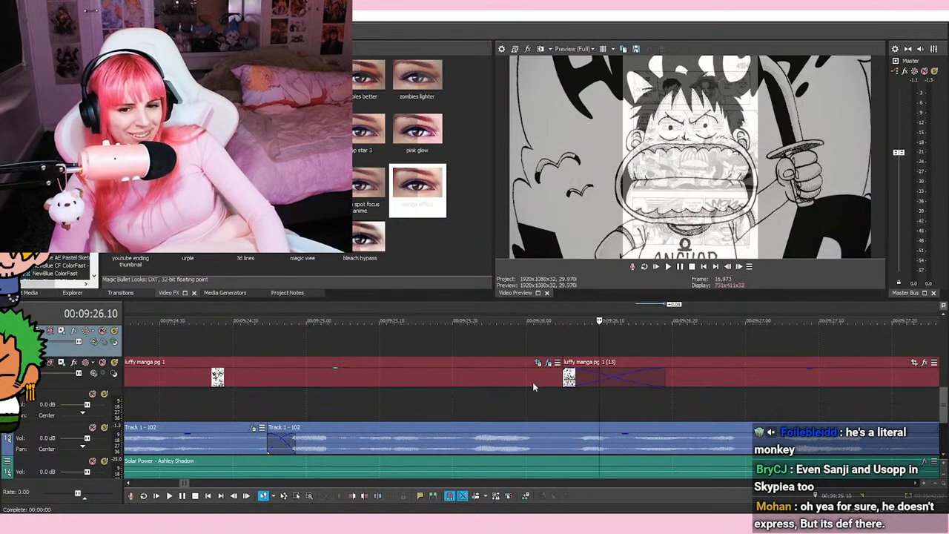
{"action": "left_click", "coordinate": [523, 339]}
{"action": "left_click", "coordinate": [454, 338]}
{"action": "left_click", "coordinate": [527, 340]}
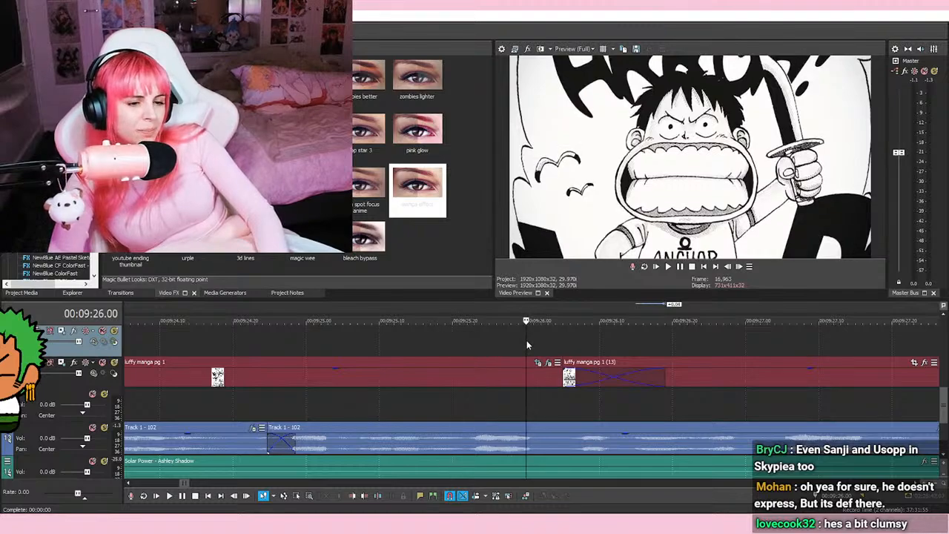
{"action": "left_click", "coordinate": [599, 335]}
{"action": "left_click", "coordinate": [533, 341]}
{"action": "left_click", "coordinate": [598, 347]}
{"action": "left_click", "coordinate": [525, 339]}
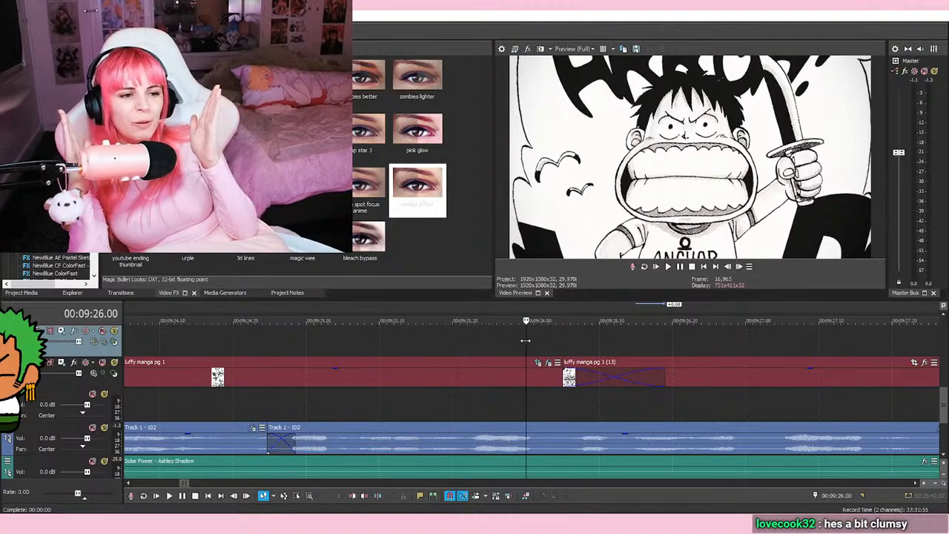
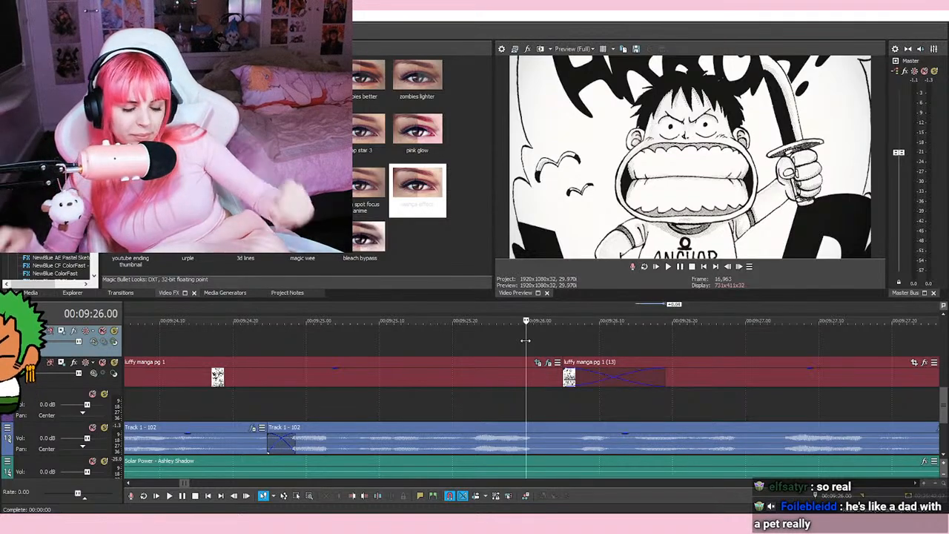
Step: Check the crossfade frames at 00:09:26.10, 00:09:26.20 and 00:09:27.00, return to 00:09:26.00 and save the project
{"action": "left_click", "coordinate": [598, 339]}
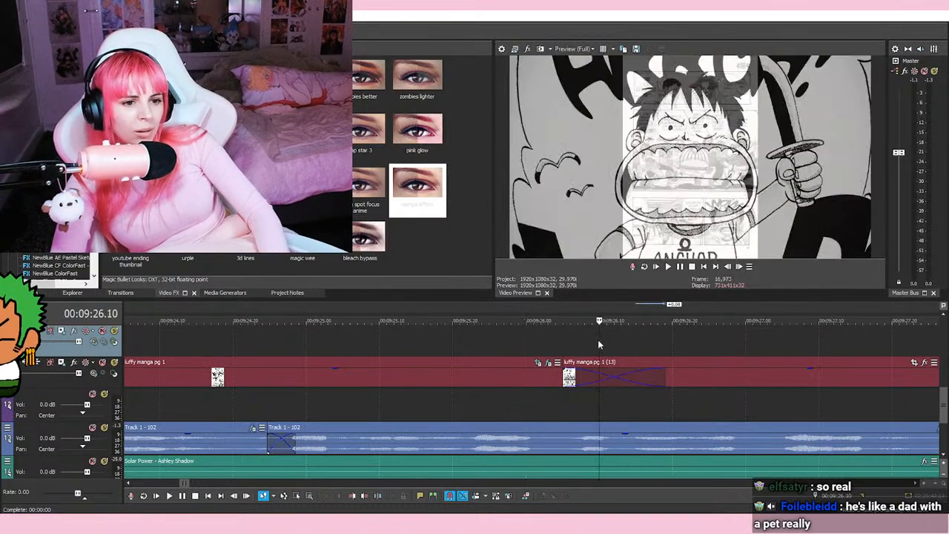
{"action": "left_click", "coordinate": [671, 336]}
{"action": "left_click", "coordinate": [744, 338]}
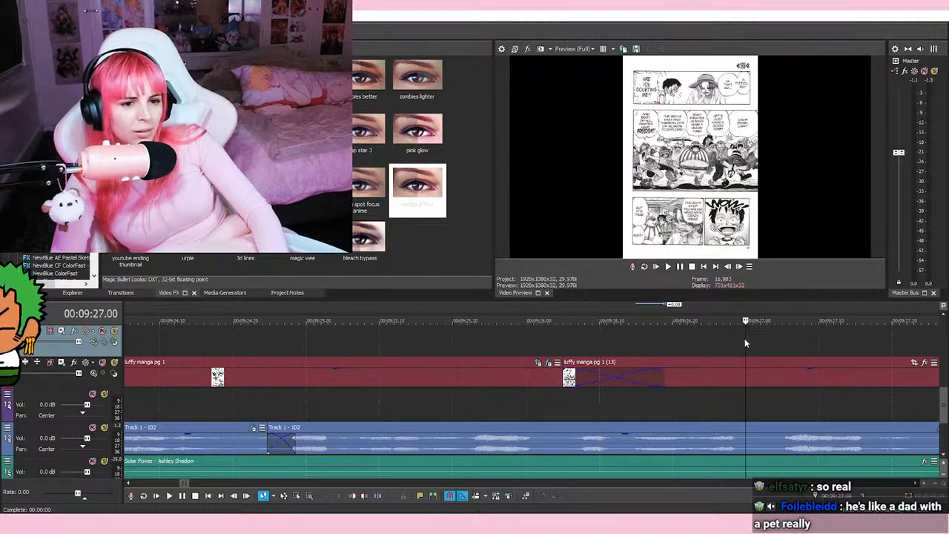
{"action": "left_click", "coordinate": [668, 340]}
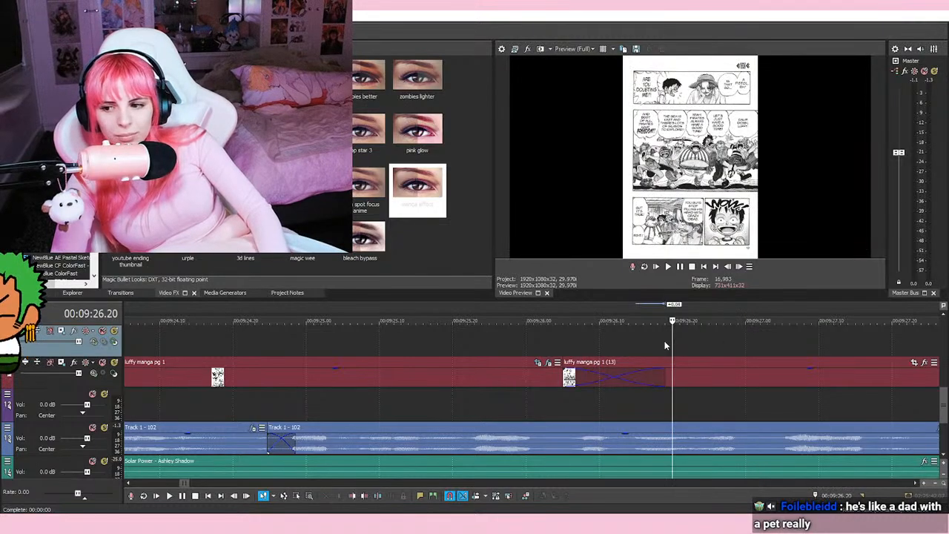
{"action": "left_click", "coordinate": [526, 339]}
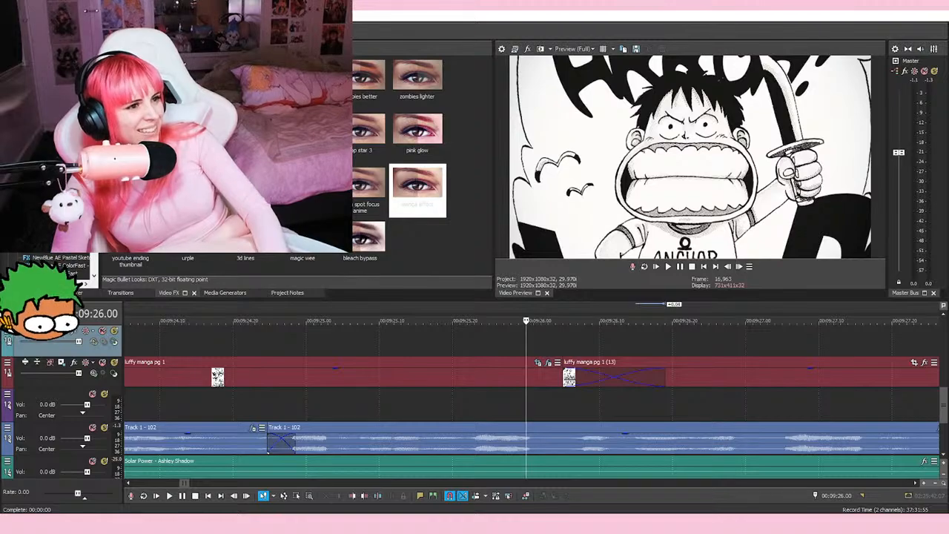
{"action": "key", "text": "ctrl+s"}
{"action": "left_click", "coordinate": [464, 339]}
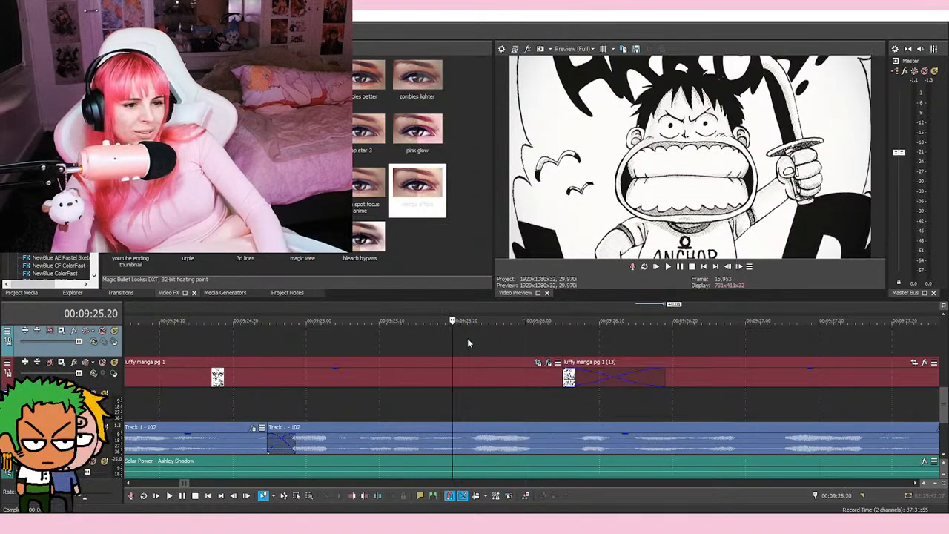
Step: Play back the crossfade into luffy manga pg 1 (13) from 00:09:26.00
{"action": "left_click", "coordinate": [525, 346]}
{"action": "left_click", "coordinate": [599, 337]}
{"action": "left_click", "coordinate": [526, 345]}
{"action": "key", "text": "space"}
{"action": "scroll", "coordinate": [645, 349], "scroll_direction": "down", "scroll_amount": 3}
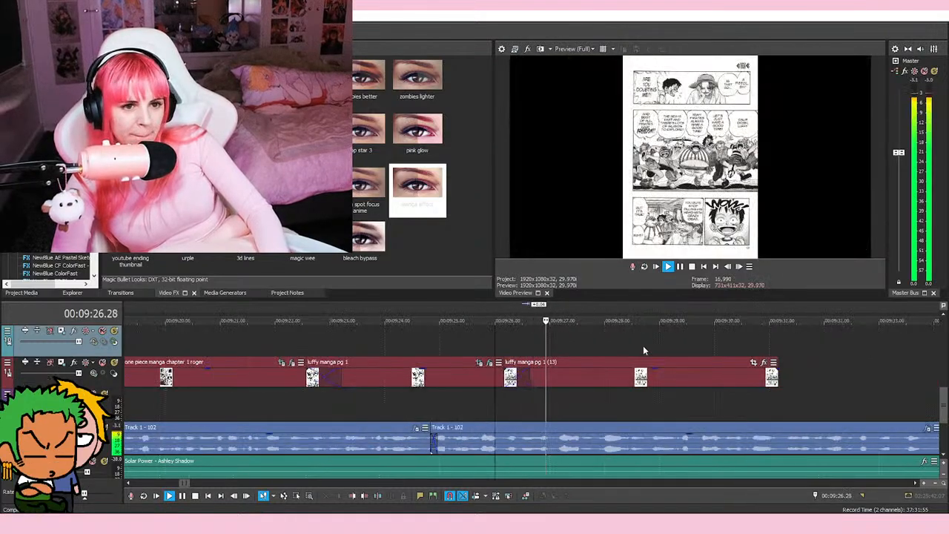
{"action": "key", "text": "space"}
Step: Compare luffy manga pg 1 at 00:09:24.29 and 00:09:26.00 with the frames just after the crossfade into luffy manga pg 1 (13)
{"action": "scroll", "coordinate": [564, 335], "scroll_direction": "up", "scroll_amount": 2}
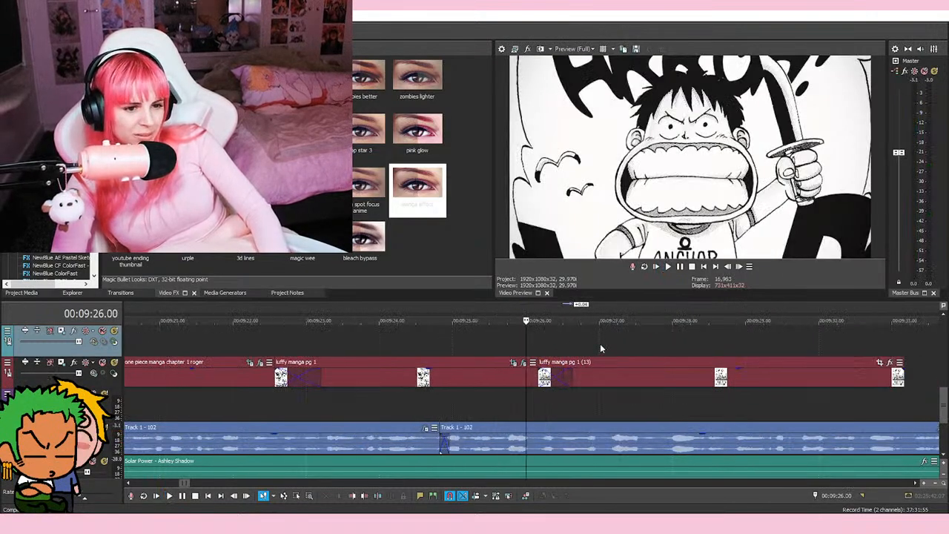
{"action": "left_click", "coordinate": [599, 344]}
{"action": "left_click", "coordinate": [529, 337]}
{"action": "left_click", "coordinate": [449, 340]}
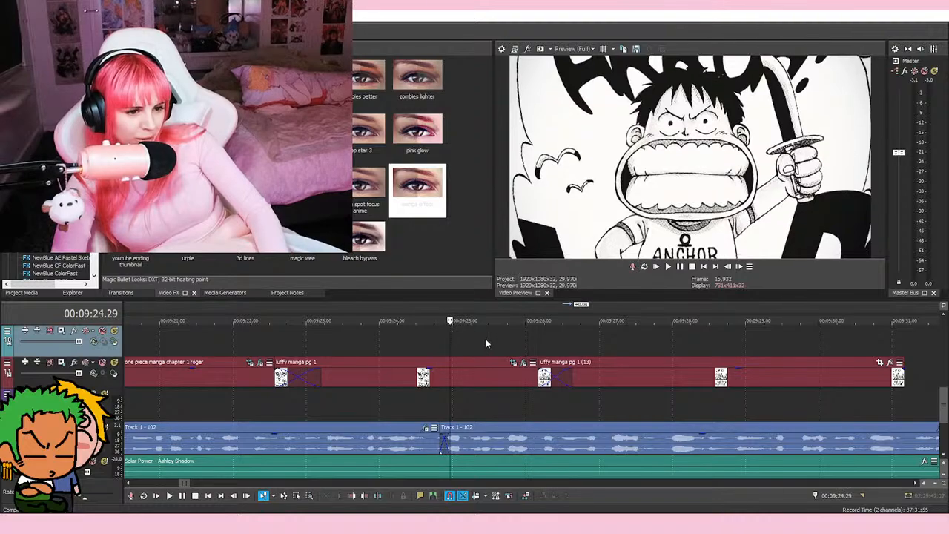
{"action": "left_click", "coordinate": [526, 341]}
{"action": "left_click", "coordinate": [597, 339]}
{"action": "left_click", "coordinate": [525, 340]}
{"action": "left_click", "coordinate": [600, 344]}
{"action": "left_click", "coordinate": [530, 336]}
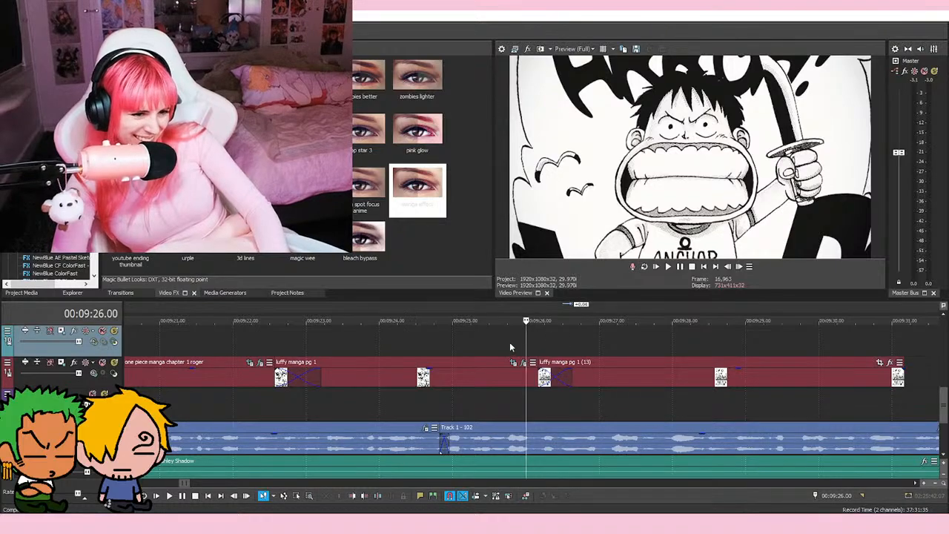
{"action": "scroll", "coordinate": [507, 342], "scroll_direction": "up", "scroll_amount": 2}
{"action": "left_click", "coordinate": [451, 348]}
{"action": "left_click", "coordinate": [525, 333]}
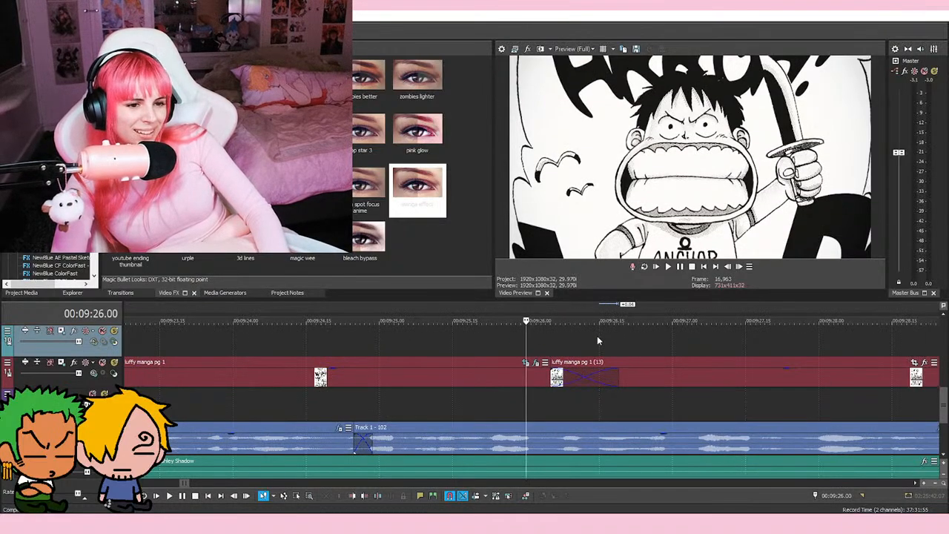
{"action": "left_click", "coordinate": [597, 335]}
{"action": "left_click", "coordinate": [675, 344]}
{"action": "left_click", "coordinate": [599, 342]}
{"action": "left_click", "coordinate": [530, 338]}
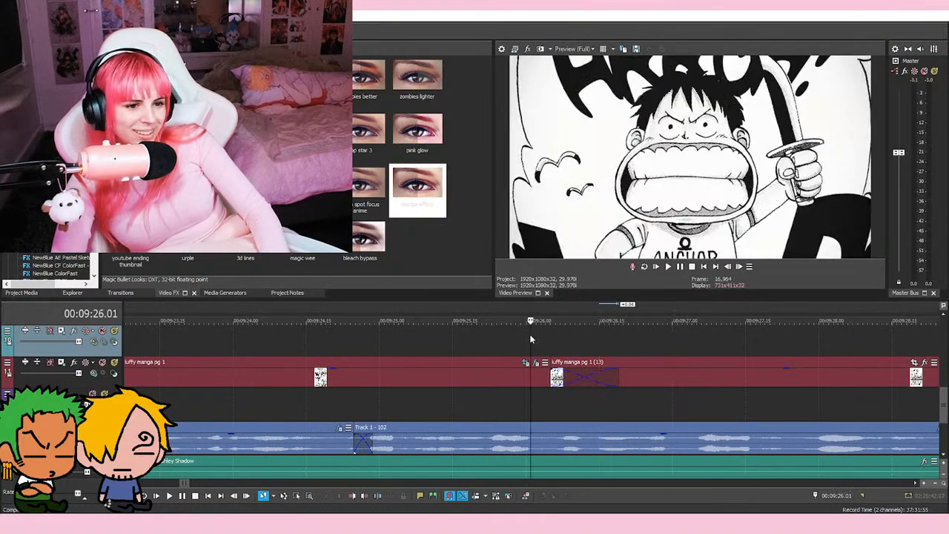
{"action": "left_click", "coordinate": [601, 343]}
{"action": "left_click", "coordinate": [526, 343]}
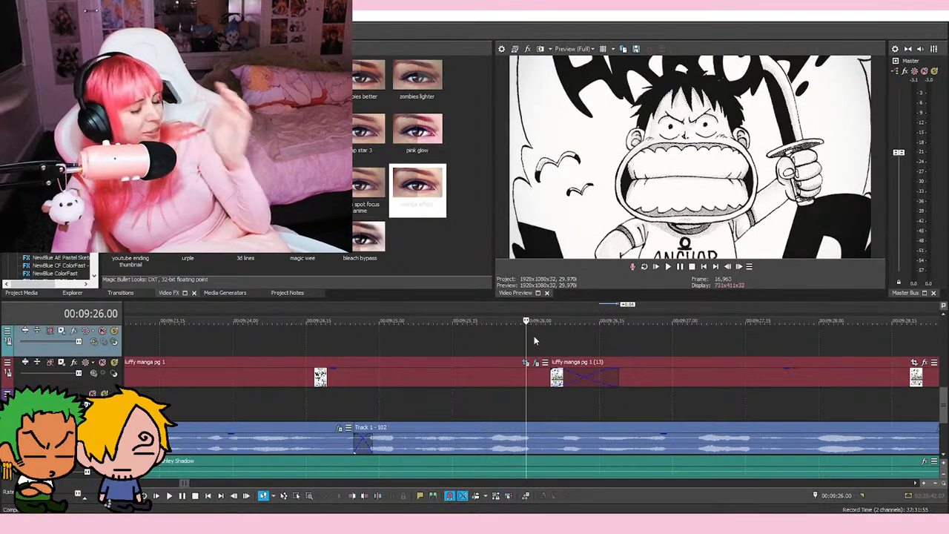
{"action": "left_click", "coordinate": [602, 345]}
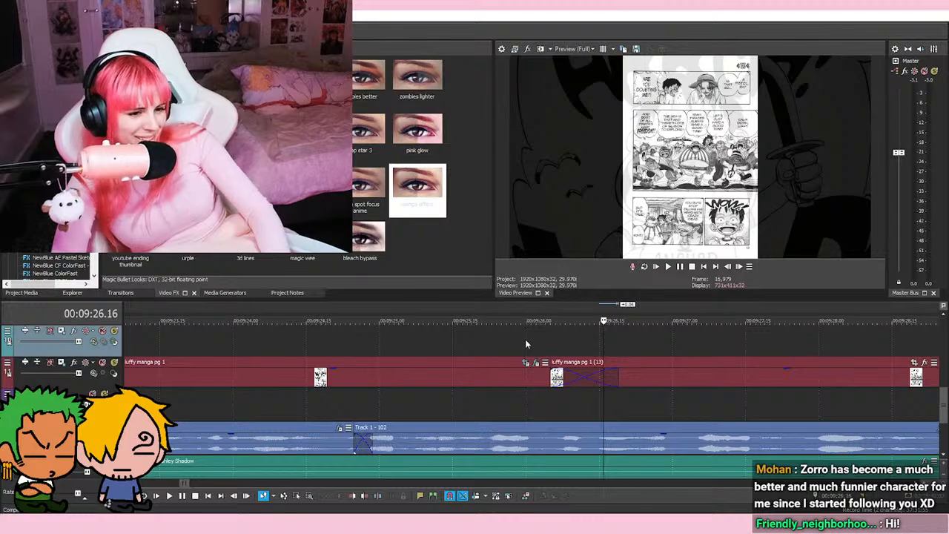
{"action": "left_click", "coordinate": [527, 343]}
{"action": "left_click", "coordinate": [602, 341]}
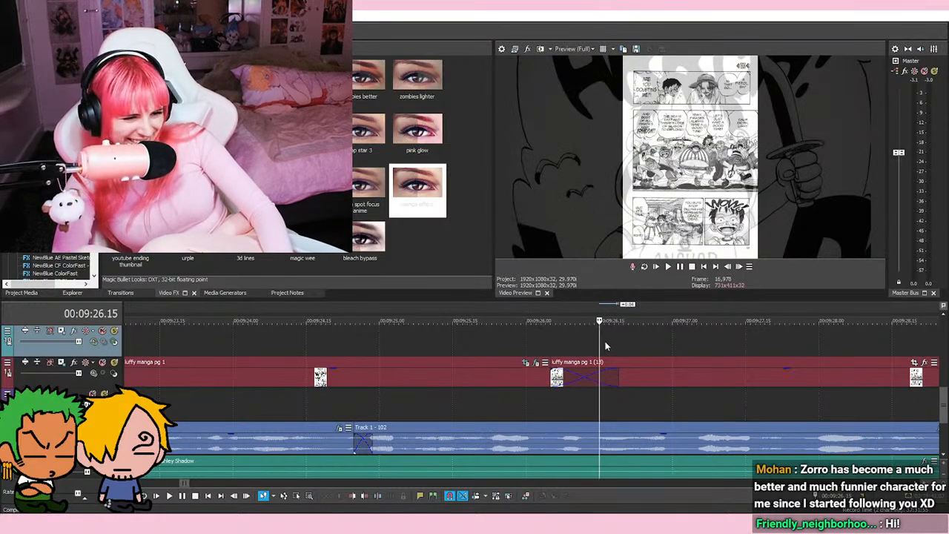
Step: Play back the narration from 00:09:25.26 through the crossfade into luffy manga pg 1 (13)
{"action": "left_click", "coordinate": [506, 339]}
{"action": "key", "text": "space"}
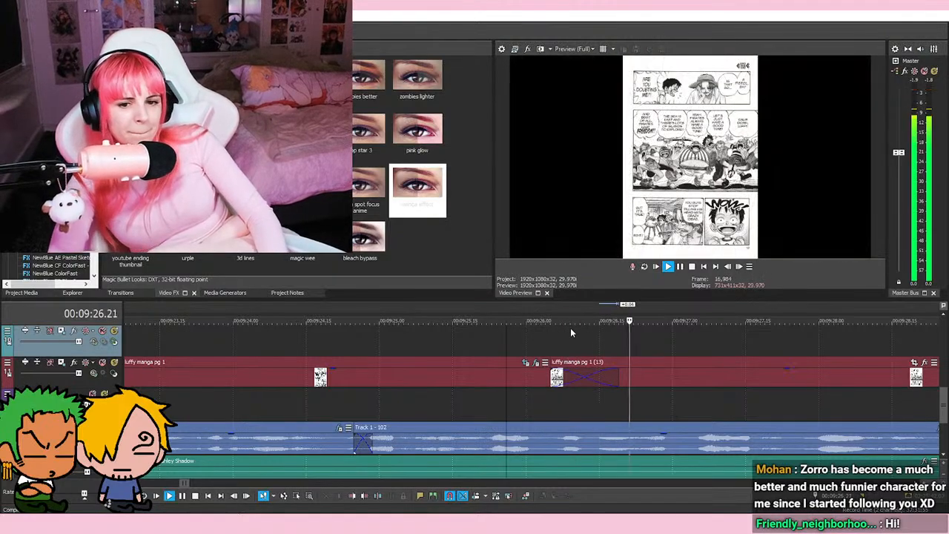
{"action": "key", "text": "space"}
{"action": "key", "text": "space"}
{"action": "key", "text": "space"}
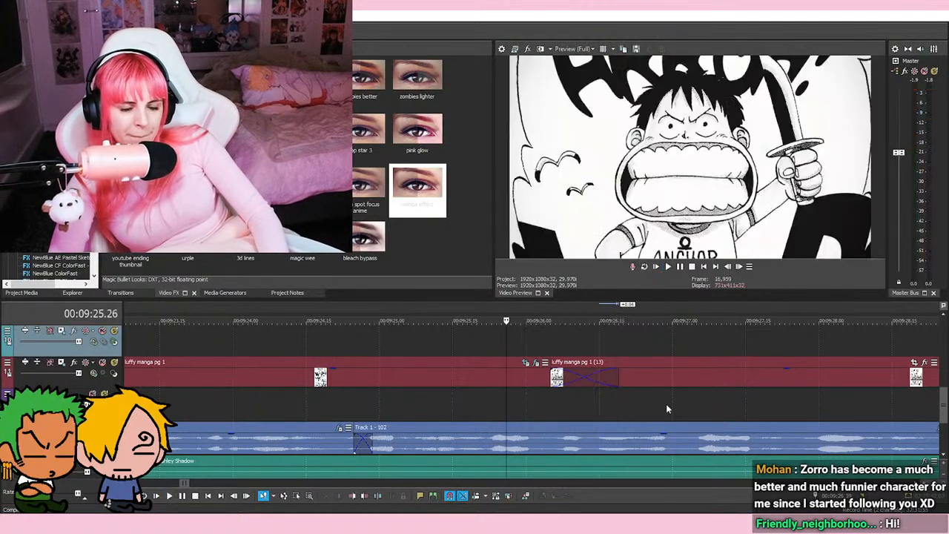
Step: Place the playhead at 00:09:25.29 and play through the crossfade into luffy manga pg 1 (13)
{"action": "scroll", "coordinate": [648, 395], "scroll_direction": "down", "scroll_amount": 3}
{"action": "scroll", "coordinate": [550, 357], "scroll_direction": "up", "scroll_amount": 2}
{"action": "left_click", "coordinate": [539, 350]}
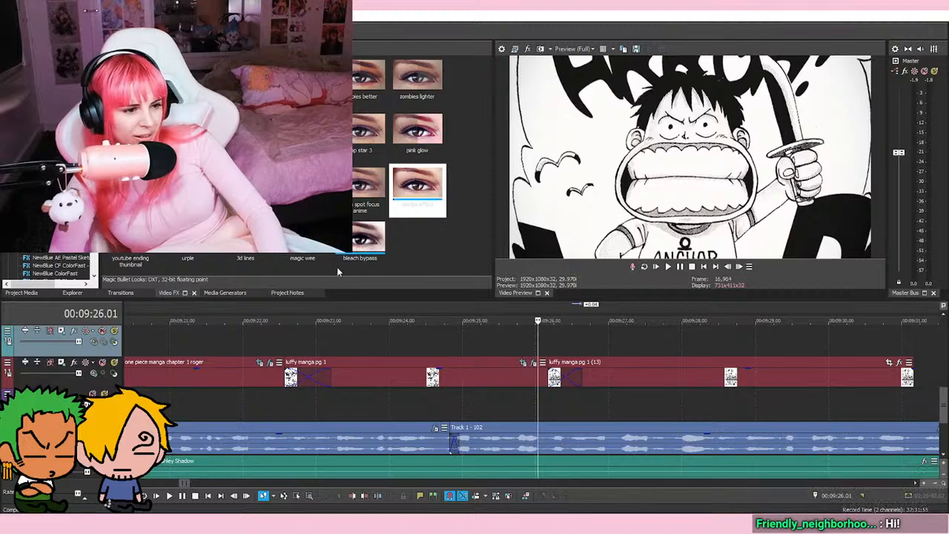
{"action": "key", "text": "Left"}
{"action": "key", "text": "Left"}
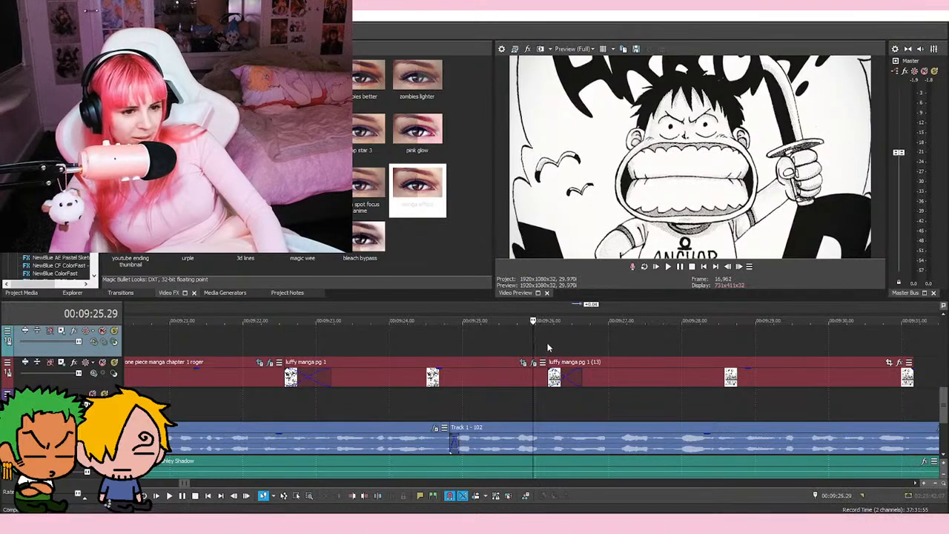
{"action": "key", "text": "space"}
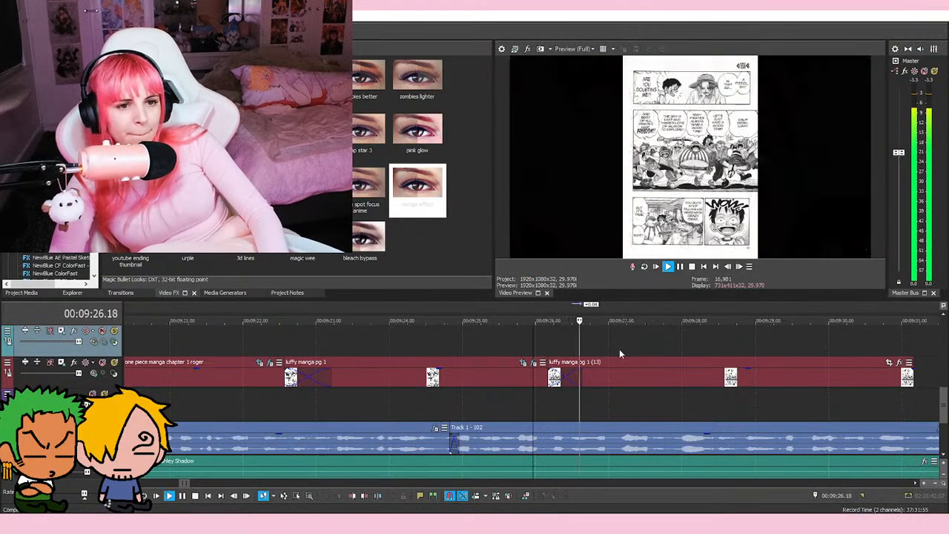
{"action": "key", "text": "space"}
Step: Play back the narration from 00:09:22.17 at the start of luffy manga pg 1 towards luffy manga pg 1 (13)
{"action": "scroll", "coordinate": [645, 344], "scroll_direction": "down", "scroll_amount": 2}
{"action": "key", "text": "space"}
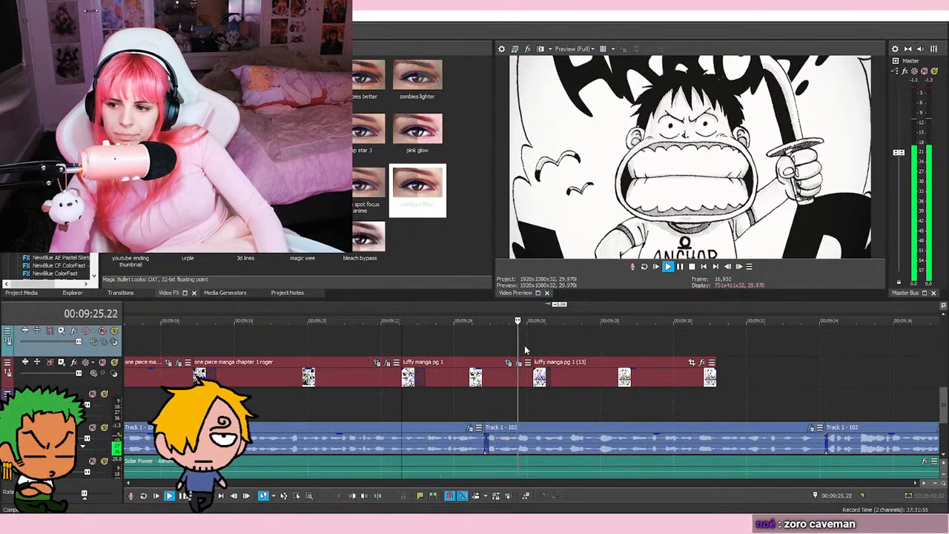
{"action": "key", "text": "space"}
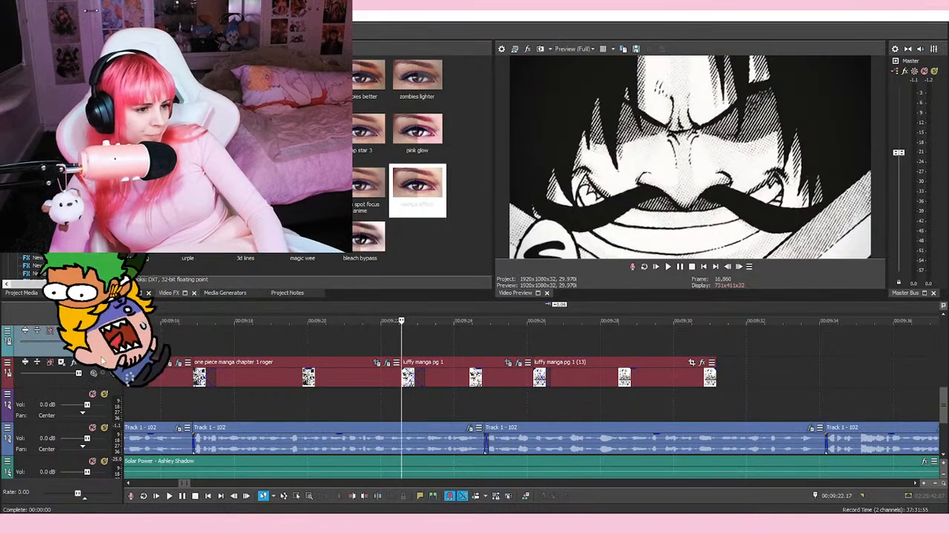
Step: Play back the narration from 00:09:21.25 through the crossfade into luffy manga pg 1
{"action": "left_click", "coordinate": [375, 328]}
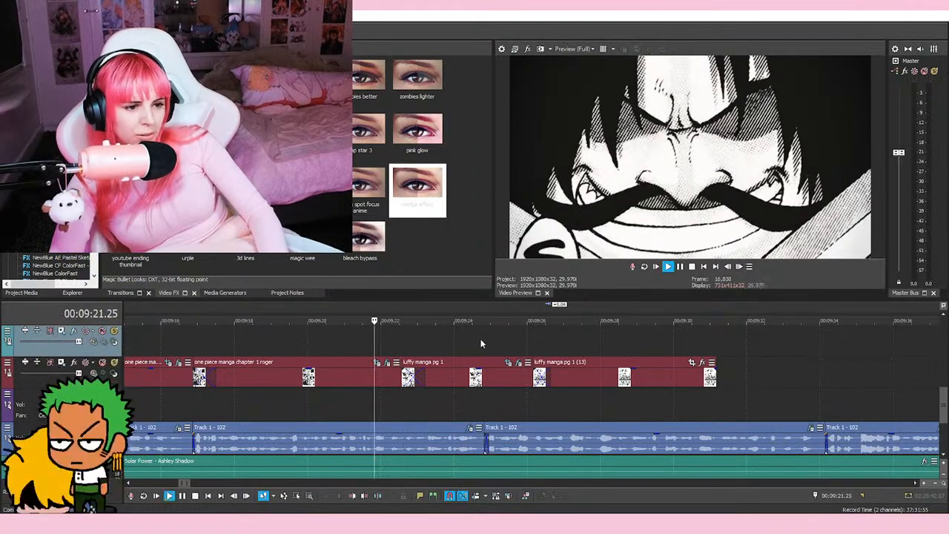
{"action": "key", "text": "space"}
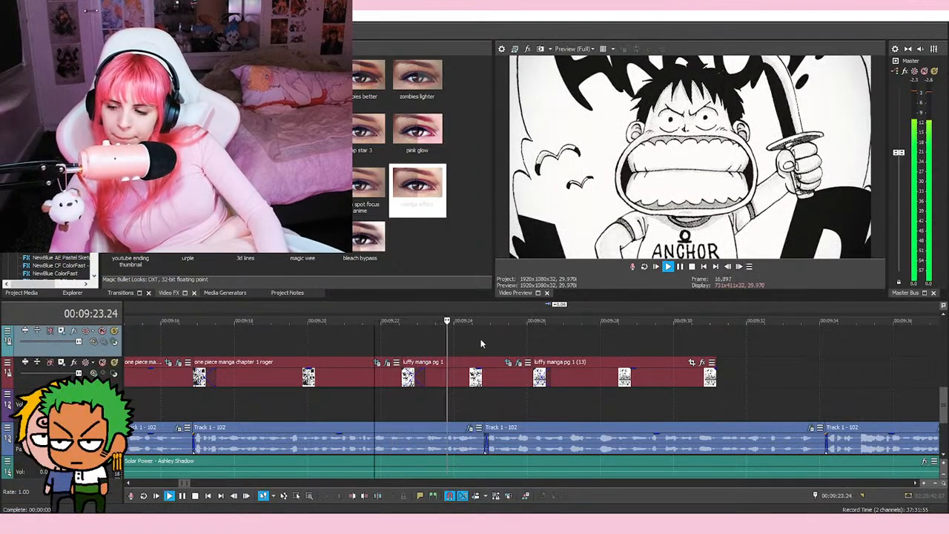
{"action": "key", "text": "space"}
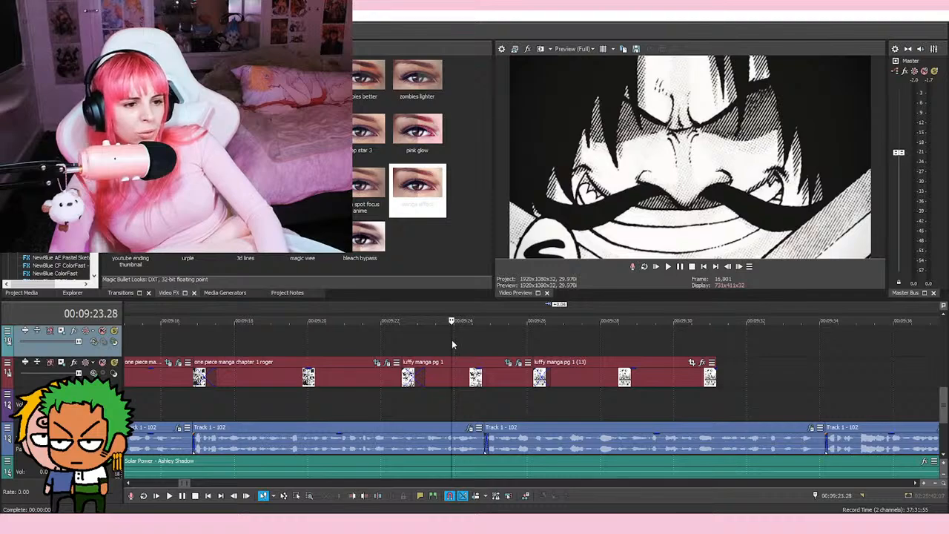
Step: Compare the frames before and after the crossfade into luffy manga pg 1, at about 00:09:22.01 and 00:09:24.01
{"action": "left_click", "coordinate": [378, 339]}
{"action": "left_click", "coordinate": [457, 343]}
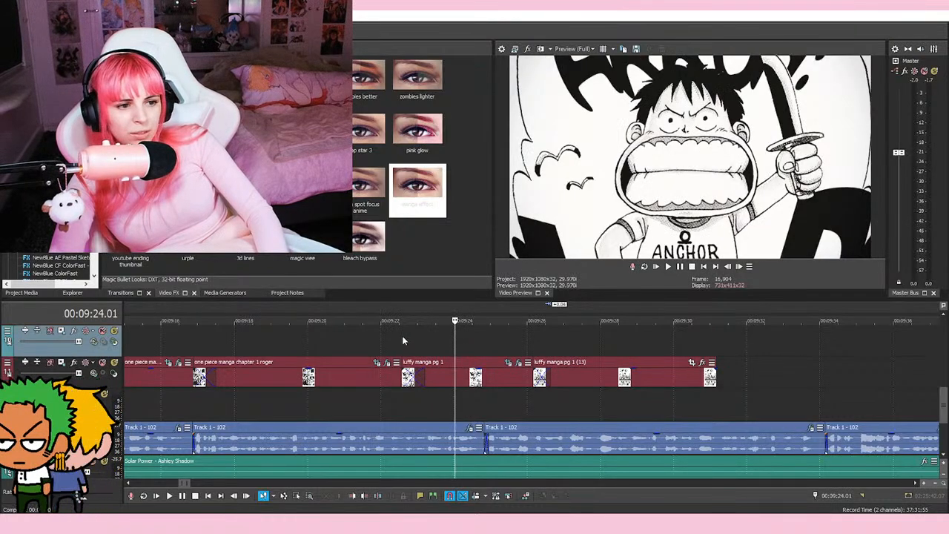
{"action": "left_click", "coordinate": [381, 346]}
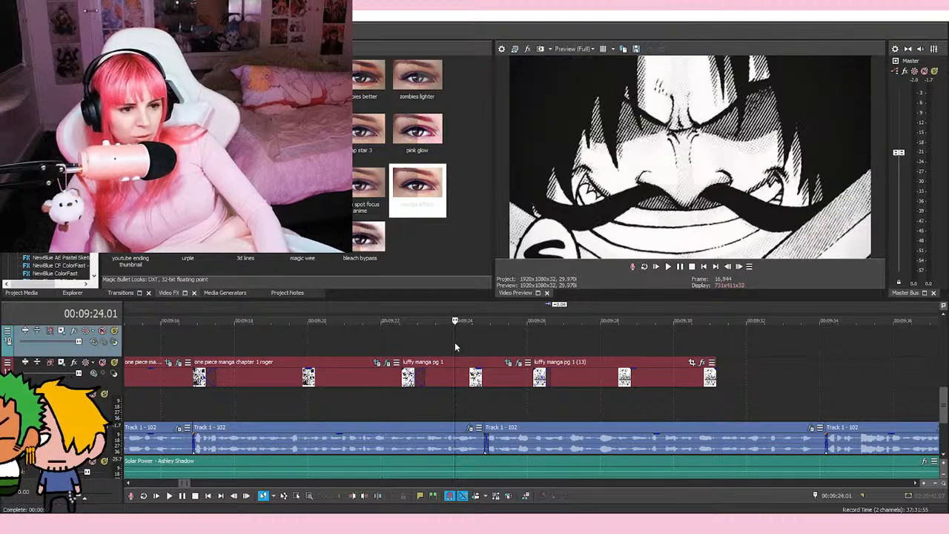
{"action": "left_click", "coordinate": [454, 341]}
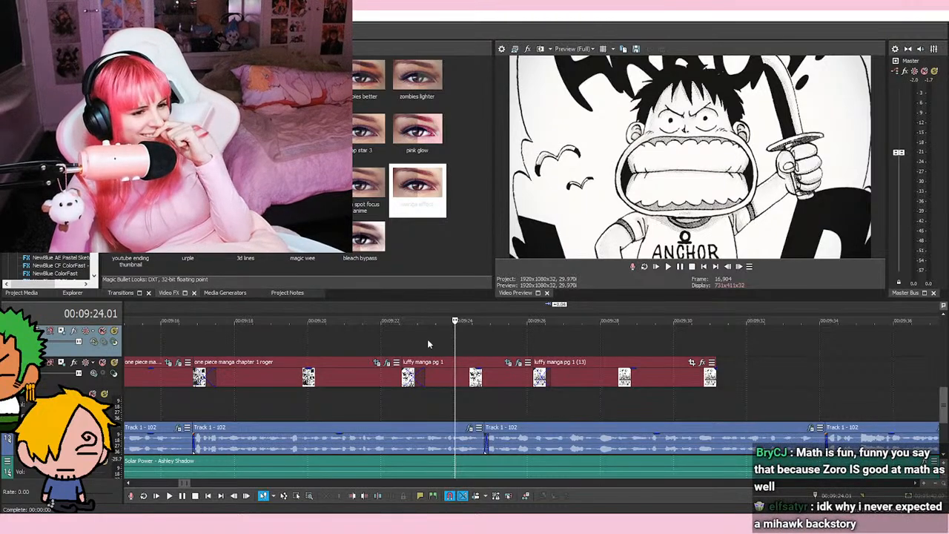
{"action": "left_click", "coordinate": [379, 350]}
{"action": "left_click", "coordinate": [453, 340]}
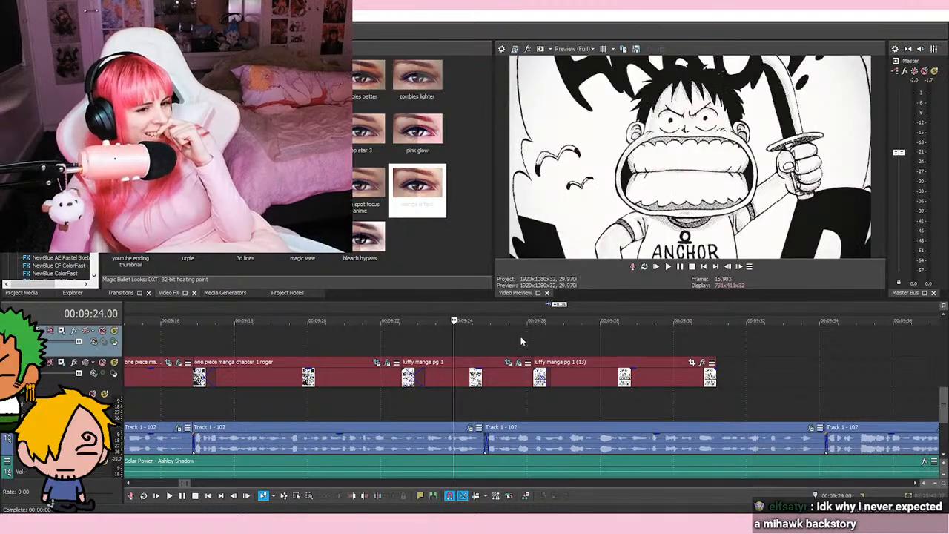
{"action": "left_click", "coordinate": [525, 339]}
{"action": "left_click", "coordinate": [455, 341]}
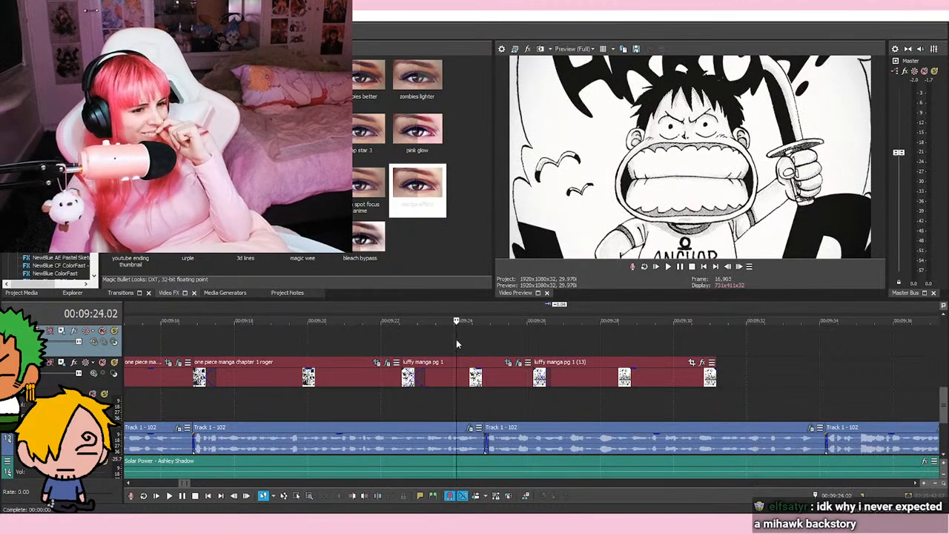
{"action": "left_click", "coordinate": [382, 344]}
{"action": "left_click", "coordinate": [453, 344]}
{"action": "left_click", "coordinate": [527, 342]}
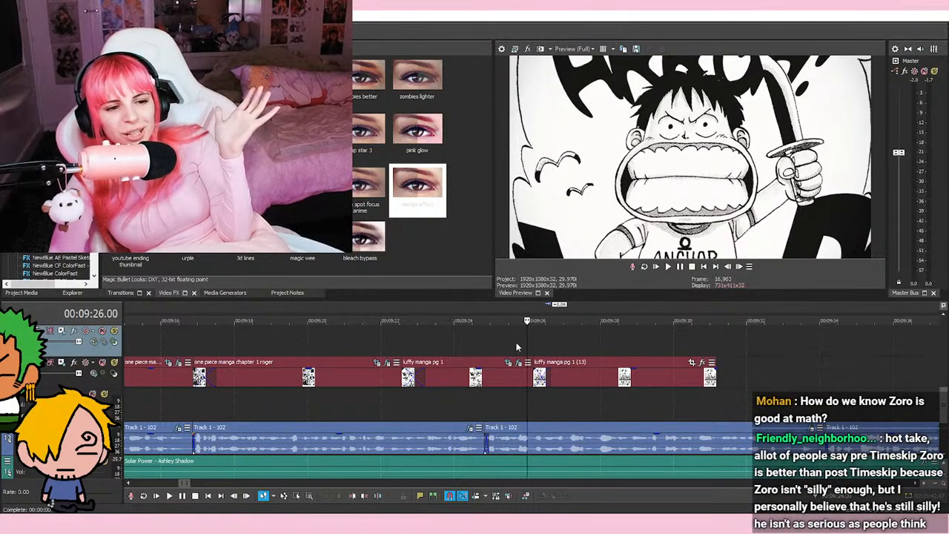
{"action": "left_click", "coordinate": [453, 339]}
{"action": "left_click", "coordinate": [525, 343]}
{"action": "left_click", "coordinate": [454, 341]}
{"action": "left_click", "coordinate": [527, 344]}
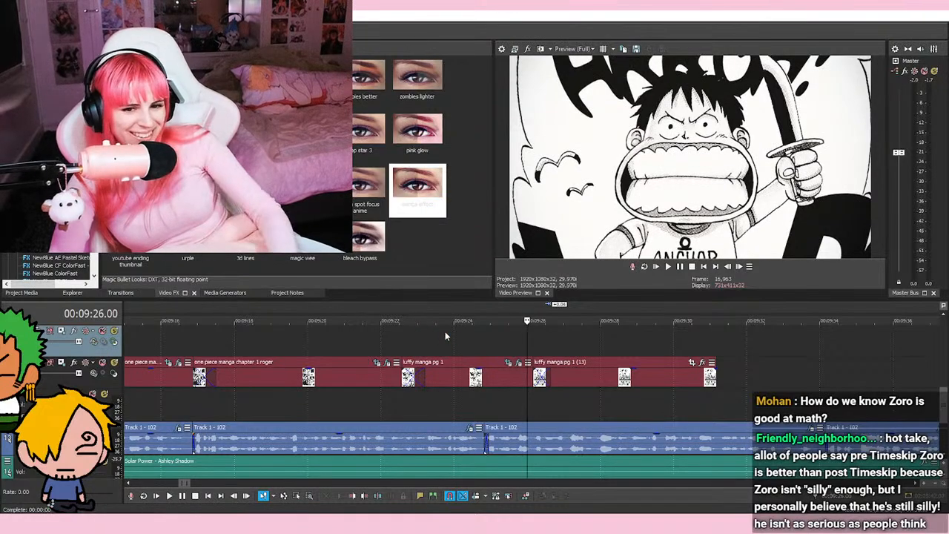
{"action": "left_click", "coordinate": [454, 337]}
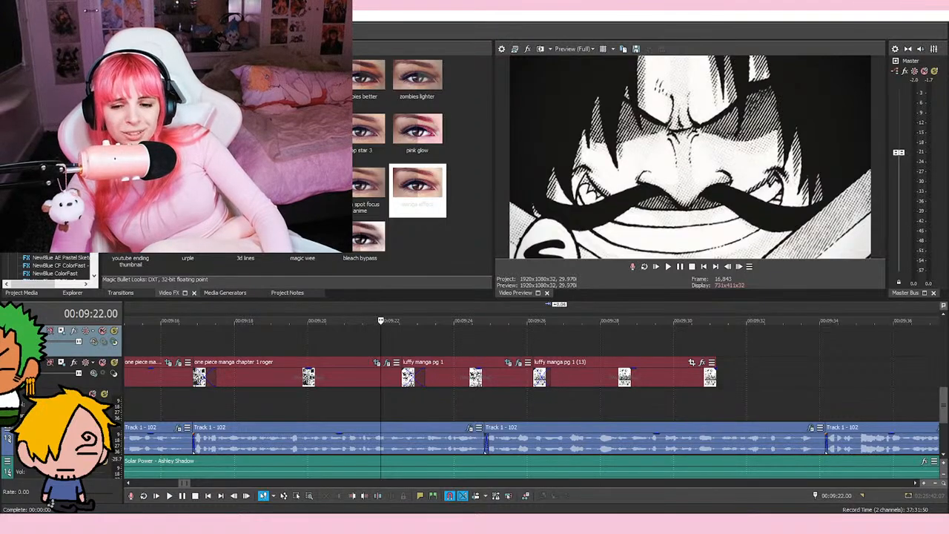
Step: Check the frames around the crossfade into luffy manga pg 1, return to 00:09:22.01 and save the project
{"action": "left_click", "coordinate": [411, 349]}
{"action": "left_click", "coordinate": [381, 346]}
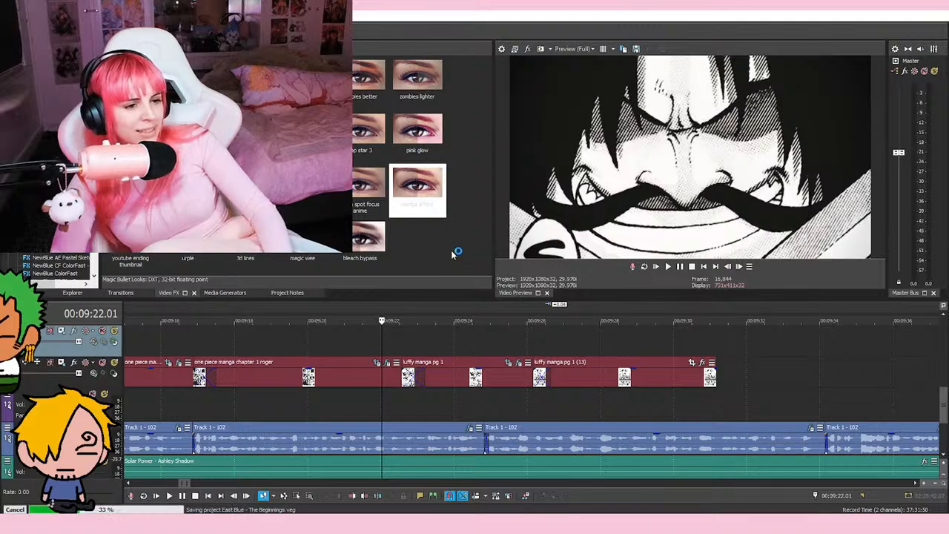
{"action": "left_click", "coordinate": [408, 341]}
{"action": "left_click", "coordinate": [446, 346]}
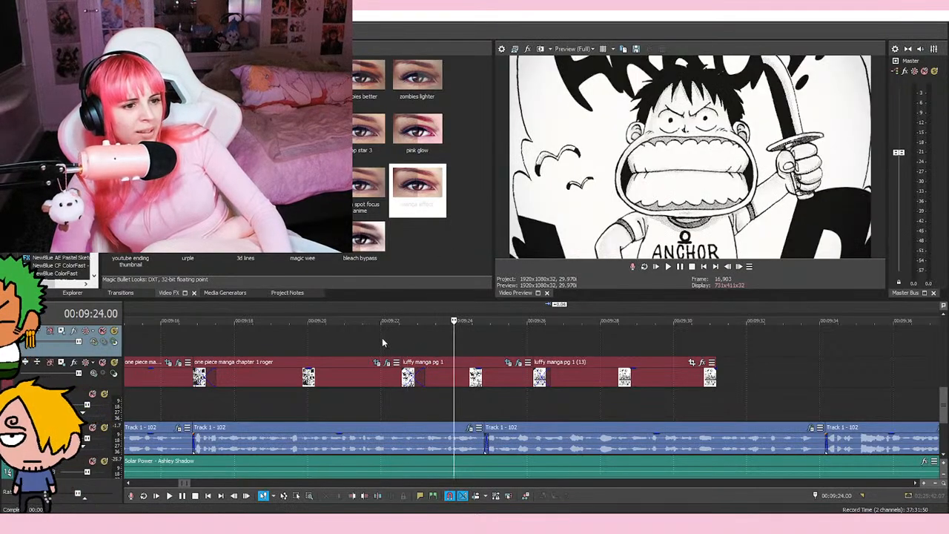
{"action": "left_click", "coordinate": [382, 337]}
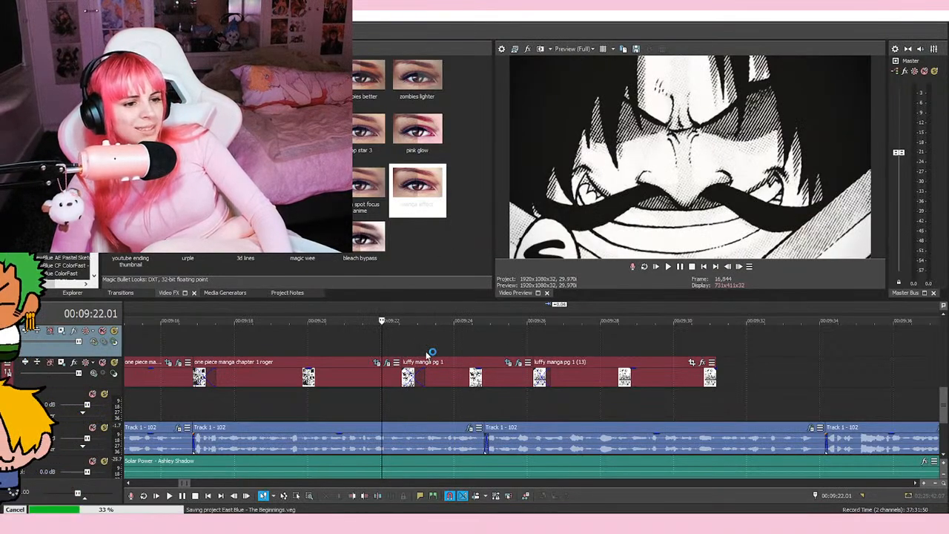
Step: Step through the crossfade into luffy manga pg 1, viewing frames from 00:09:22.09 to 00:09:24.00
{"action": "left_click", "coordinate": [411, 342]}
{"action": "left_click", "coordinate": [456, 341]}
{"action": "left_click", "coordinate": [387, 341]}
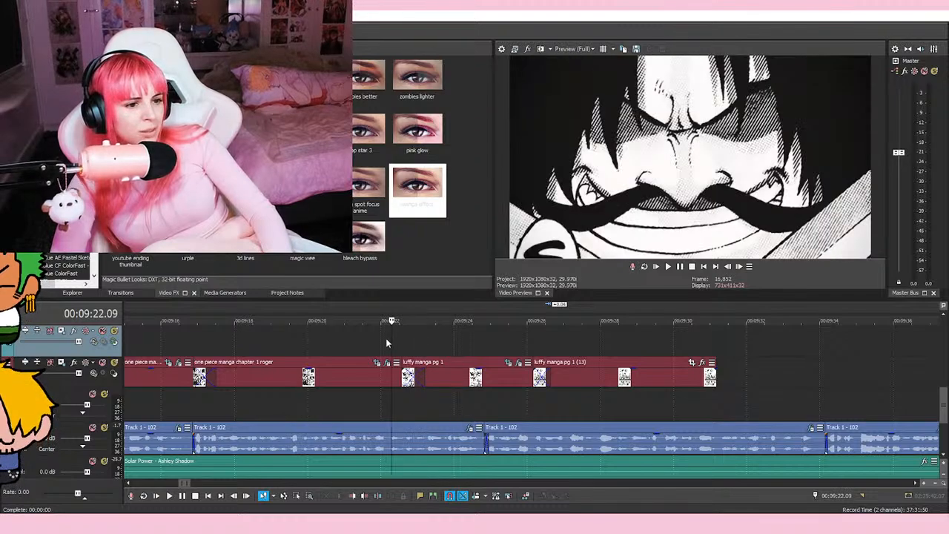
{"action": "left_click", "coordinate": [422, 345]}
{"action": "left_click", "coordinate": [450, 347]}
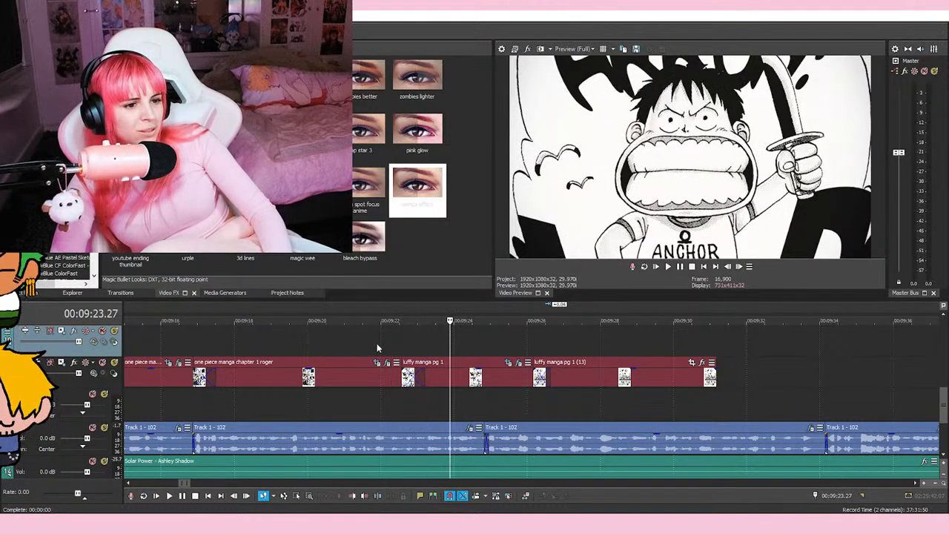
{"action": "left_click", "coordinate": [383, 344]}
{"action": "left_click", "coordinate": [455, 342]}
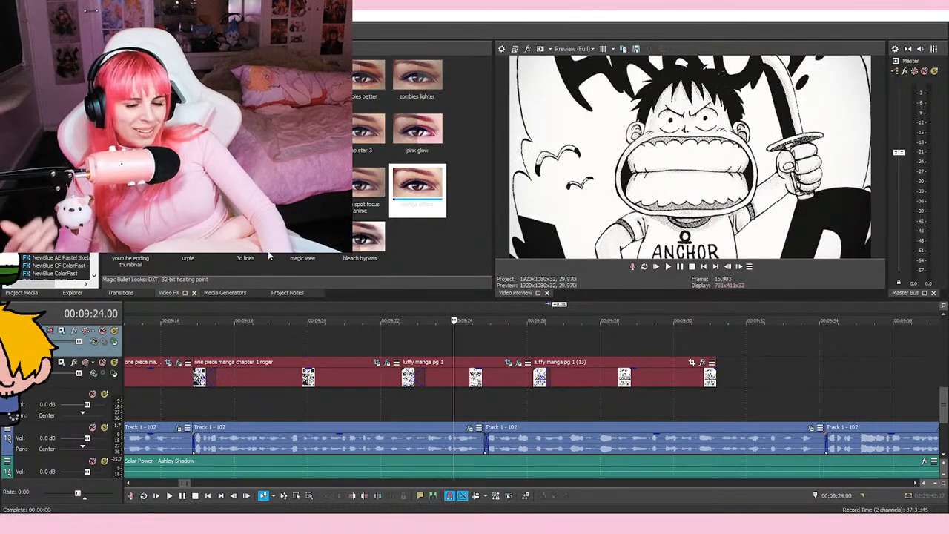
Step: Inspect the mid-crossfade frame of luffy manga pg 1 at 00:09:22.26 and return the playhead to 00:09:21.29
{"action": "left_click", "coordinate": [415, 338]}
{"action": "left_click", "coordinate": [380, 338]}
{"action": "left_click", "coordinate": [413, 339]}
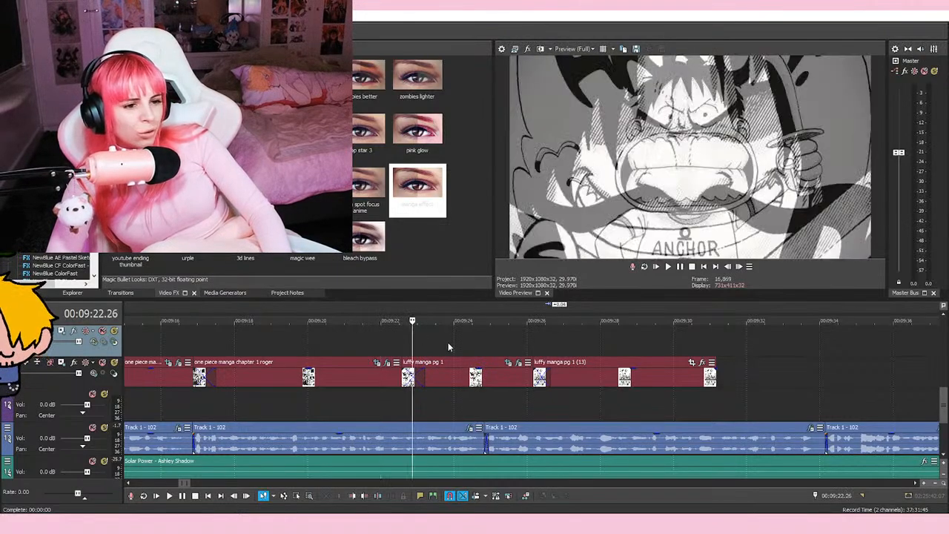
{"action": "left_click", "coordinate": [450, 342]}
{"action": "left_click", "coordinate": [414, 341]}
{"action": "left_click", "coordinate": [384, 341]}
{"action": "left_click", "coordinate": [380, 338]}
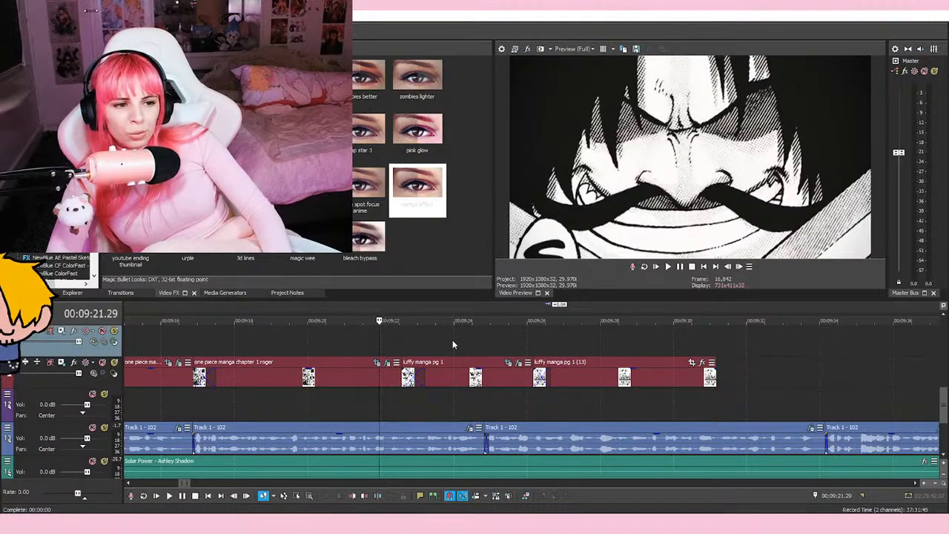
Step: Compare the frames before and during the crossfade into luffy manga pg 1, at 00:09:22.01 and 00:09:23.01
{"action": "left_click", "coordinate": [452, 340]}
{"action": "left_click", "coordinate": [423, 340]}
{"action": "left_click", "coordinate": [381, 341]}
{"action": "scroll", "coordinate": [429, 342], "scroll_direction": "up", "scroll_amount": 2}
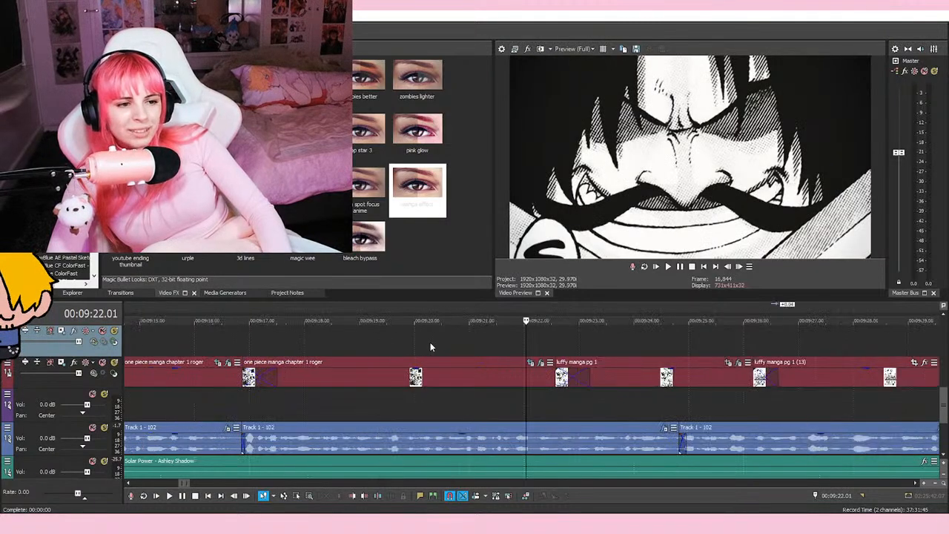
{"action": "left_click", "coordinate": [580, 339]}
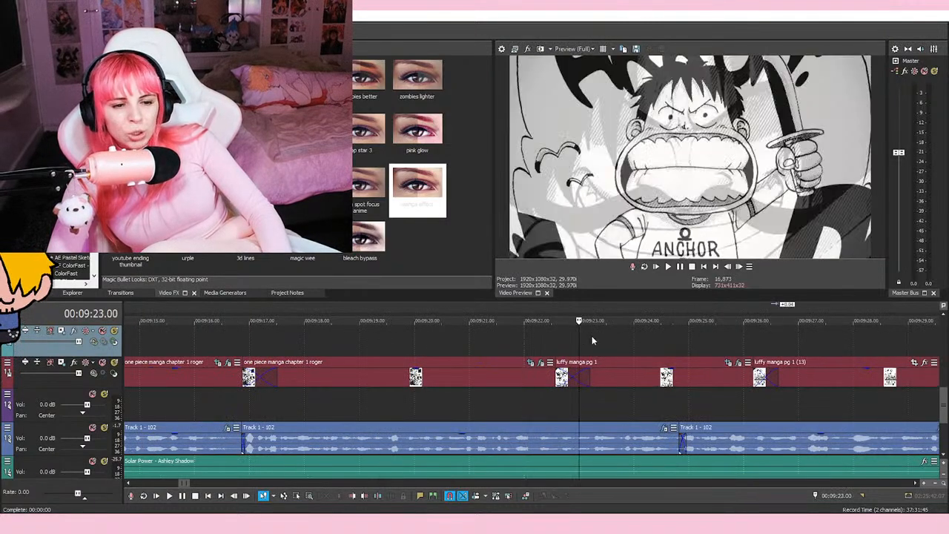
{"action": "left_click", "coordinate": [471, 343]}
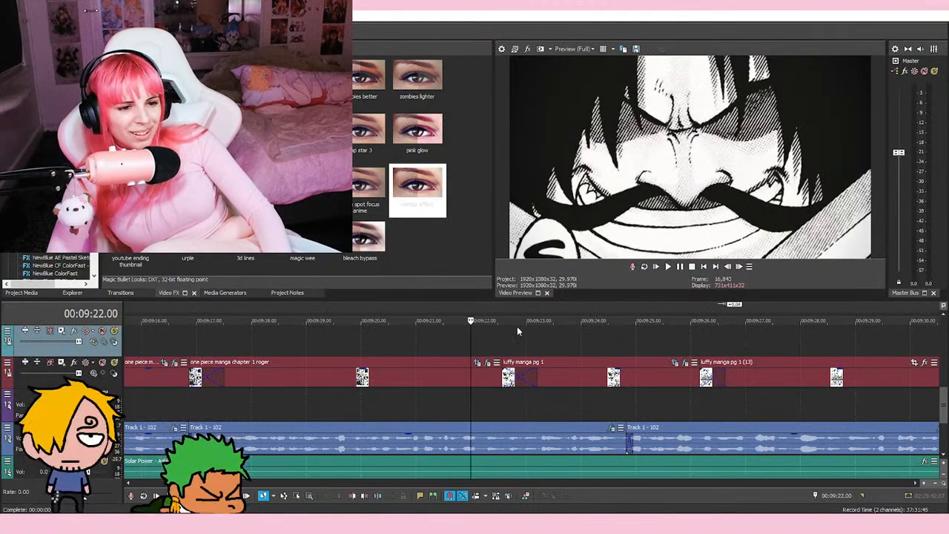
{"action": "left_click", "coordinate": [526, 350]}
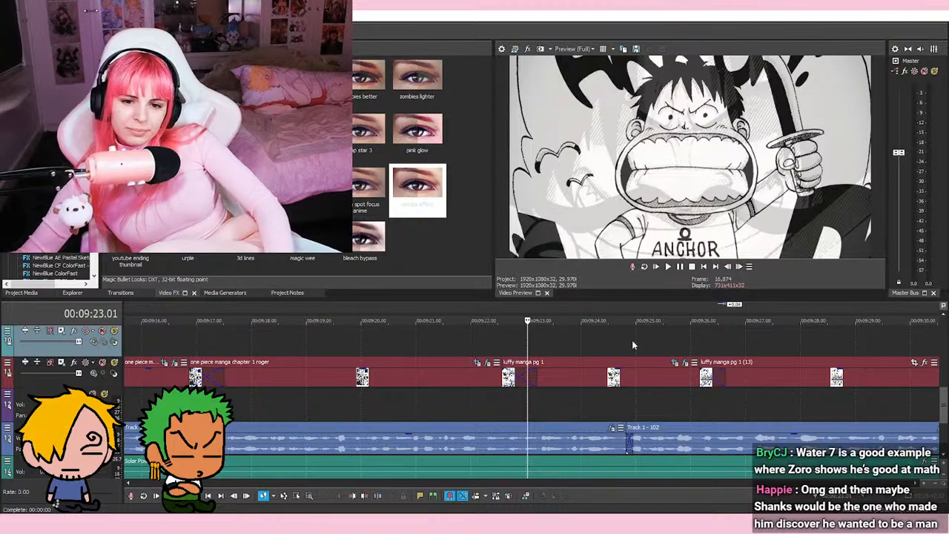
{"action": "left_click", "coordinate": [470, 338]}
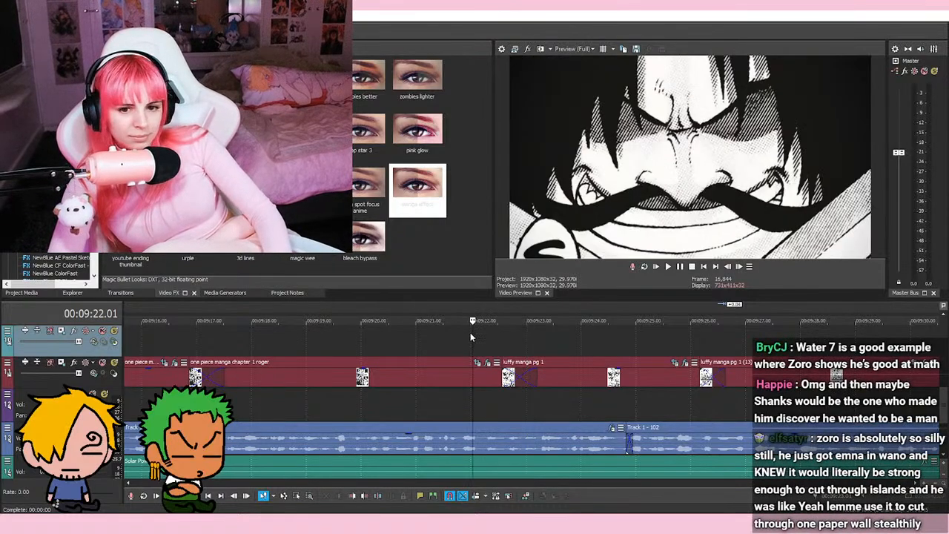
Step: Check the lead-in to the luffy manga pg 1 crossfade from 00:09:21.01, then briefly play from 00:09:22.00
{"action": "left_click", "coordinate": [416, 338]}
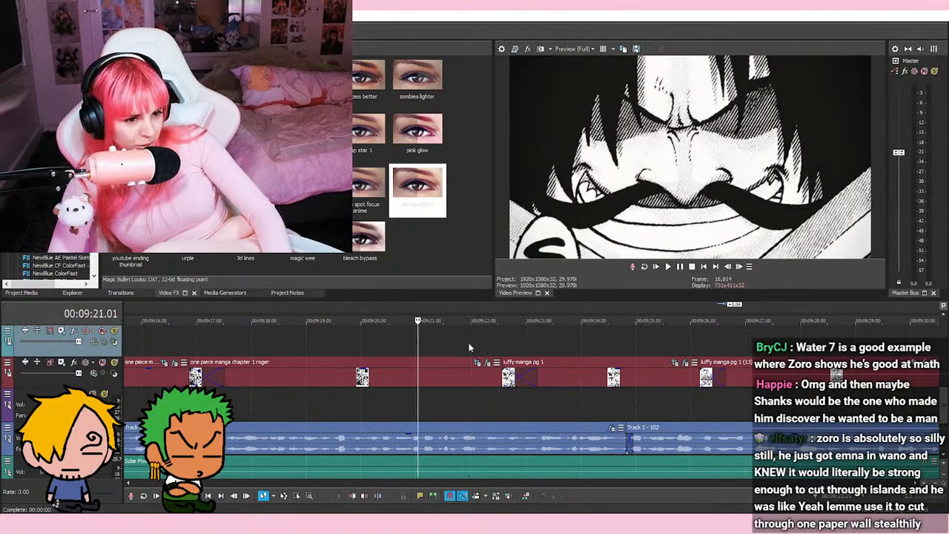
{"action": "left_click", "coordinate": [470, 345]}
{"action": "left_click", "coordinate": [528, 345]}
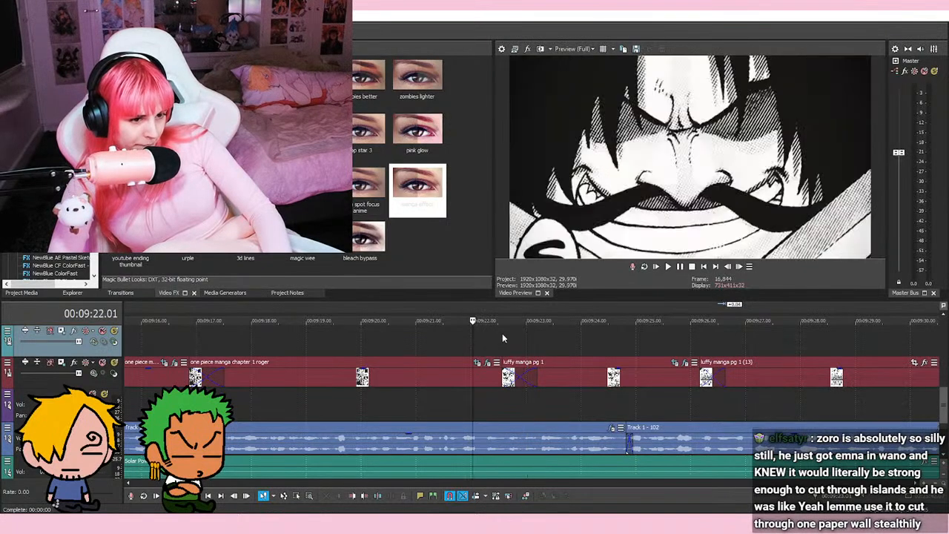
{"action": "left_click", "coordinate": [473, 342]}
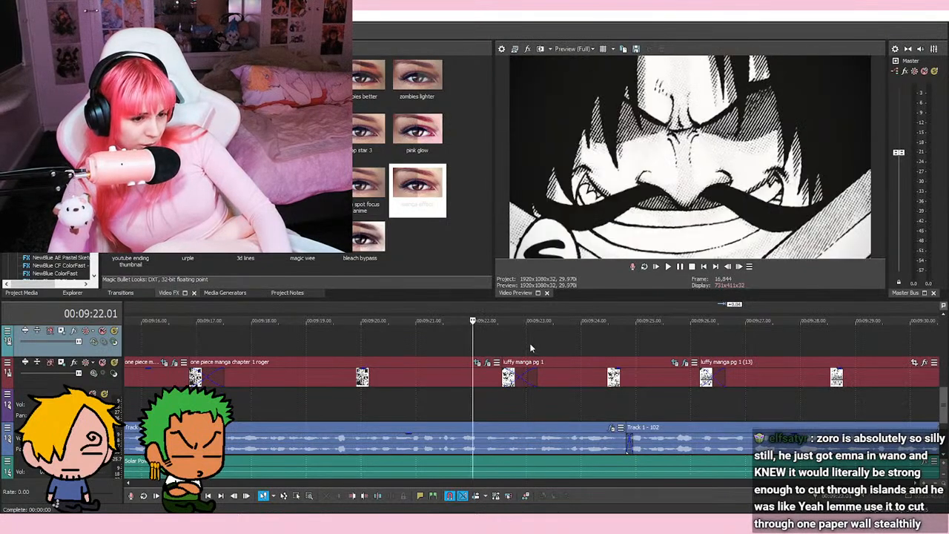
{"action": "left_click", "coordinate": [528, 342]}
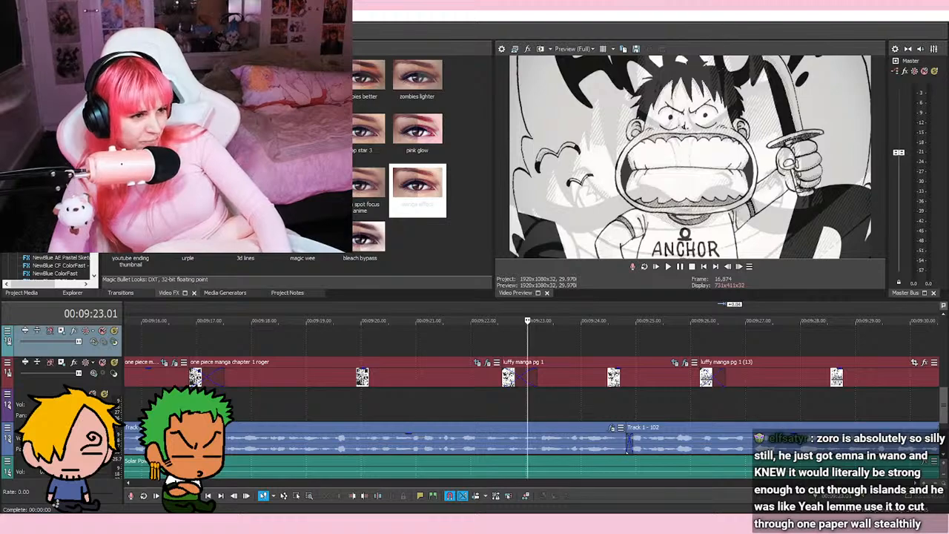
{"action": "left_click", "coordinate": [470, 344]}
{"action": "key", "text": "space"}
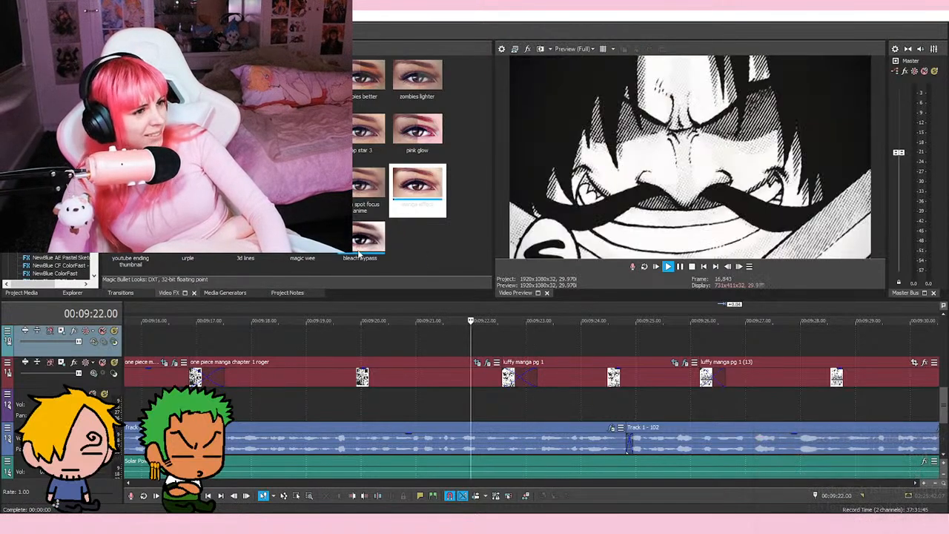
{"action": "key", "text": "space"}
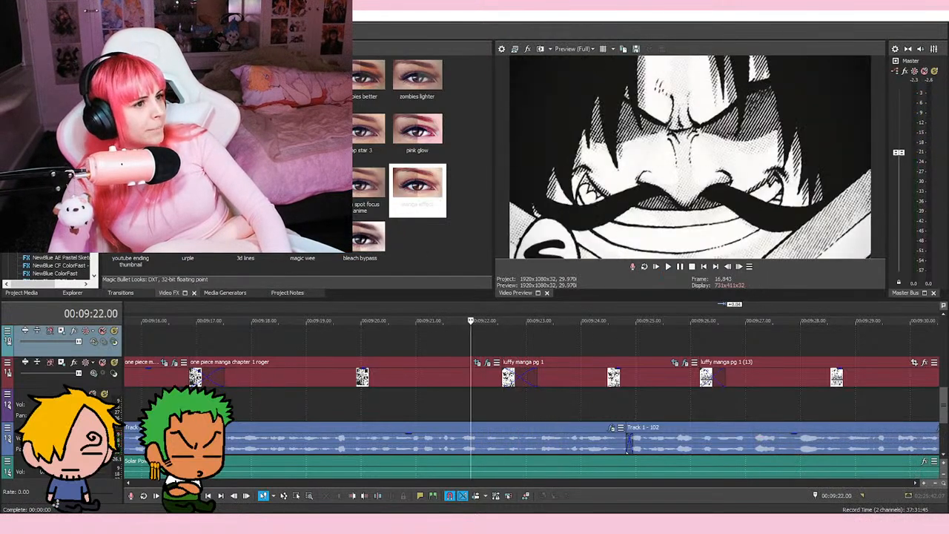
Step: Compare the crossfade frames at 00:09:22.29 and 00:09:24.00 with the Roger close-up, returning the playhead to 00:09:22.01
{"action": "left_click", "coordinate": [526, 346]}
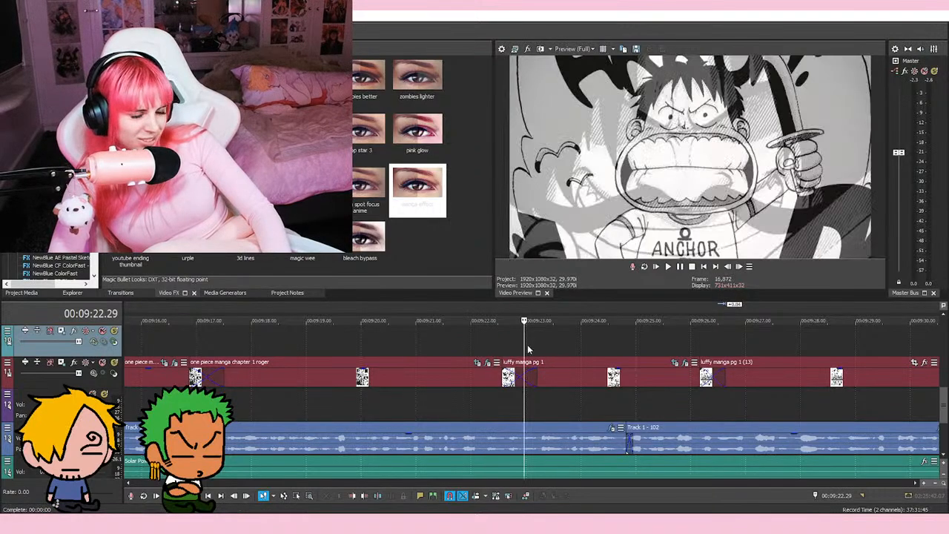
{"action": "left_click", "coordinate": [581, 340]}
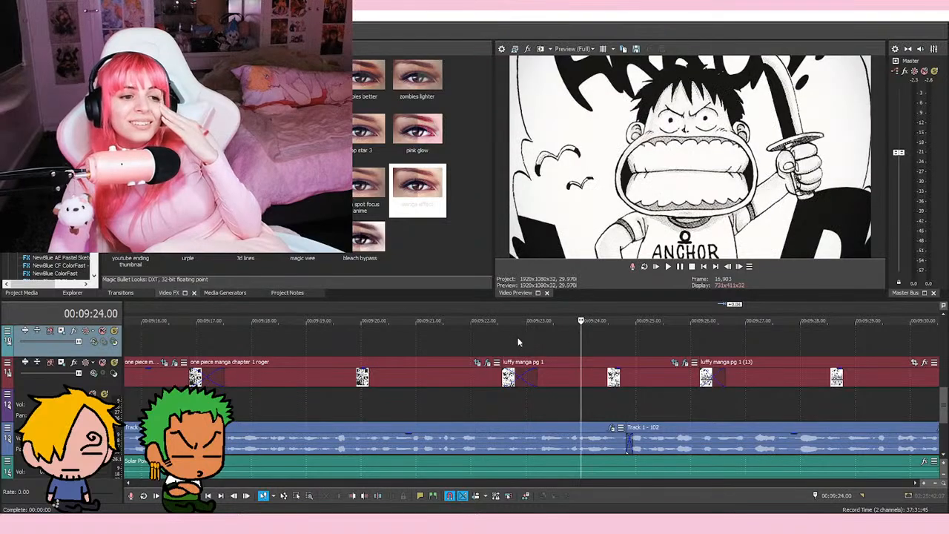
{"action": "left_click", "coordinate": [526, 344]}
{"action": "left_click", "coordinate": [470, 344]}
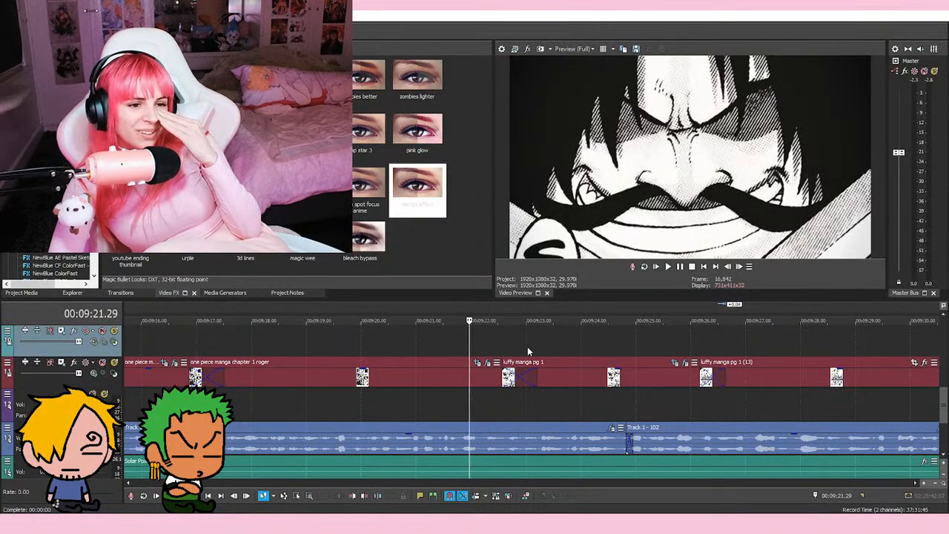
{"action": "left_click", "coordinate": [527, 351]}
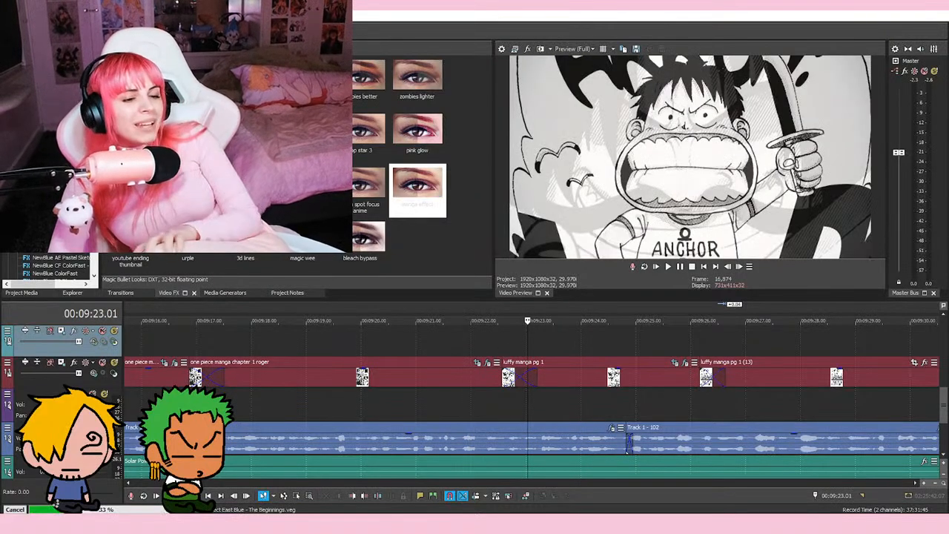
{"action": "left_click", "coordinate": [582, 342]}
{"action": "left_click", "coordinate": [472, 346]}
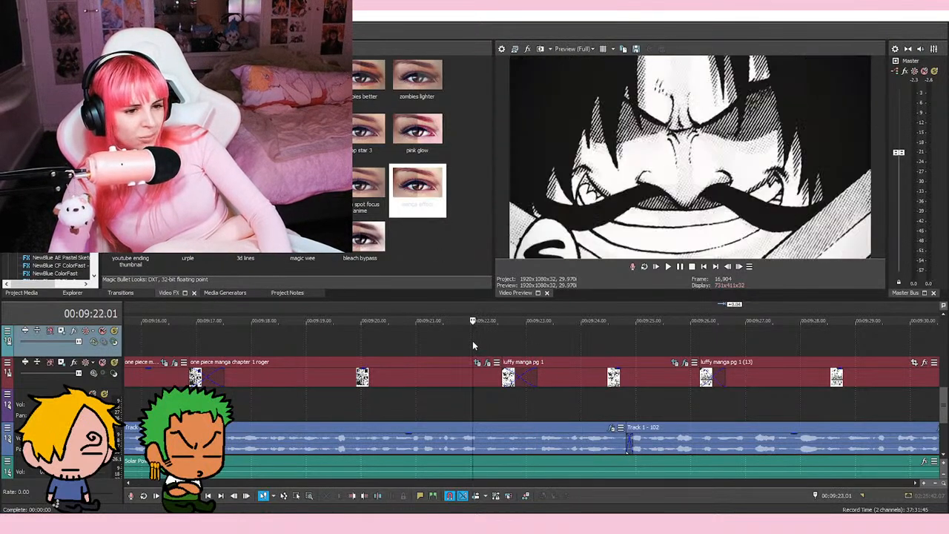
Step: Examine the change from the Roger panel to the Luffy panel between 00:09:21.29 and 00:09:23.29, ending at 00:09:22.00
{"action": "left_click", "coordinate": [526, 345]}
{"action": "left_click", "coordinate": [467, 344]}
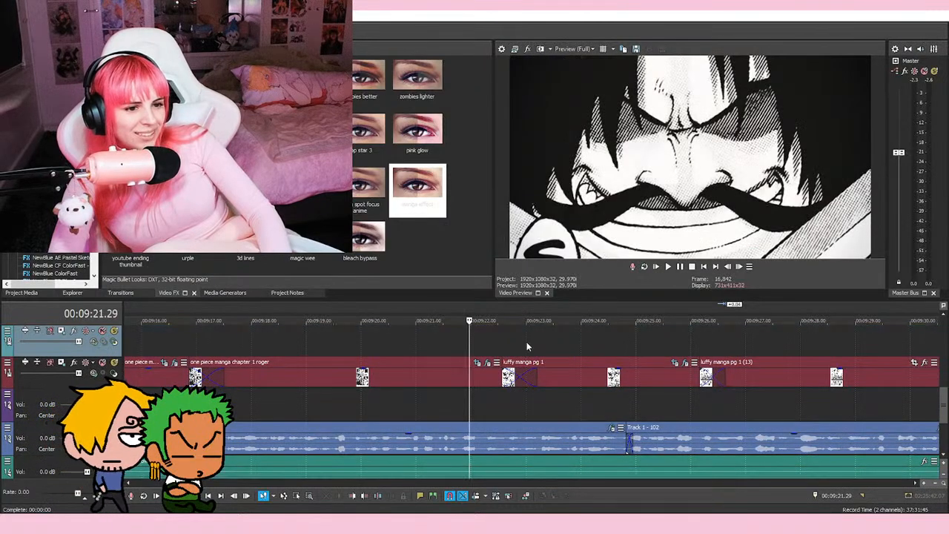
{"action": "left_click", "coordinate": [526, 341]}
{"action": "left_click", "coordinate": [471, 341]}
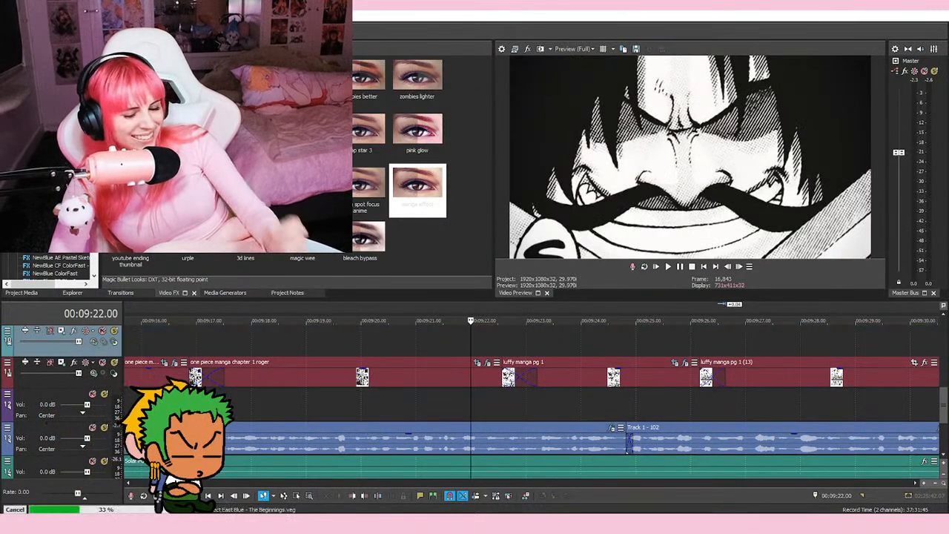
{"action": "left_click", "coordinate": [525, 341]}
{"action": "left_click", "coordinate": [578, 343]}
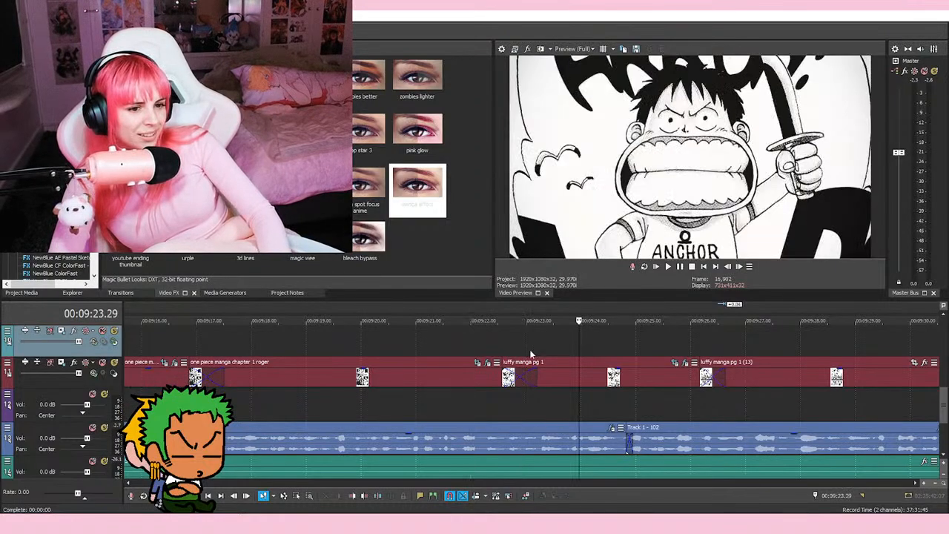
{"action": "left_click", "coordinate": [523, 342]}
{"action": "left_click", "coordinate": [469, 343]}
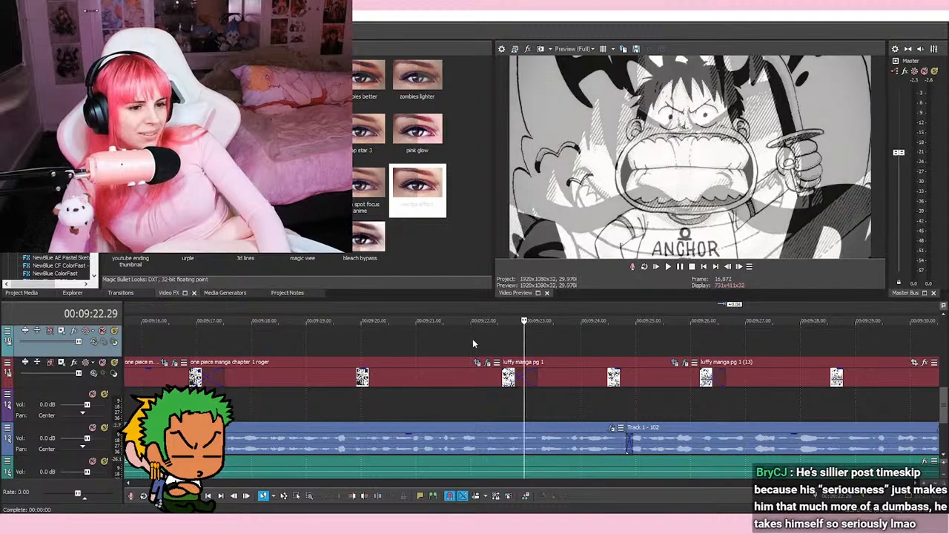
{"action": "left_click", "coordinate": [525, 343]}
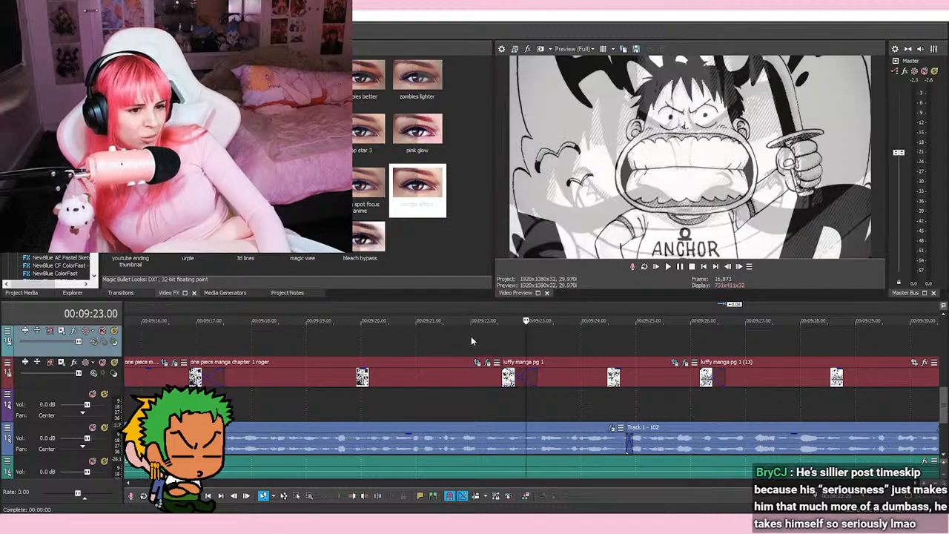
{"action": "left_click", "coordinate": [471, 343]}
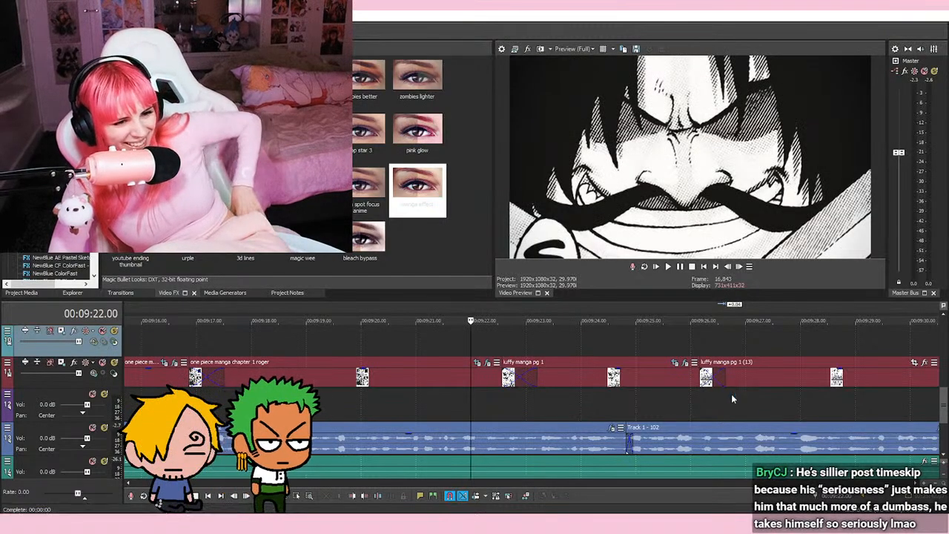
Step: Play the crossfade into luffy manga pg 1 from 00:09:22.00, recheck its frame at 00:09:23.00 and return to 00:09:22.01
{"action": "left_click", "coordinate": [668, 267]}
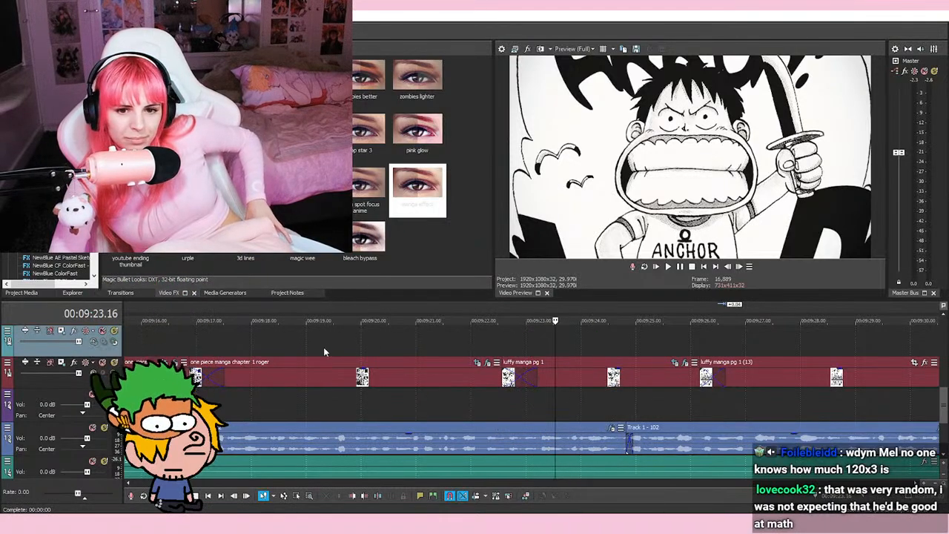
{"action": "left_click", "coordinate": [526, 342]}
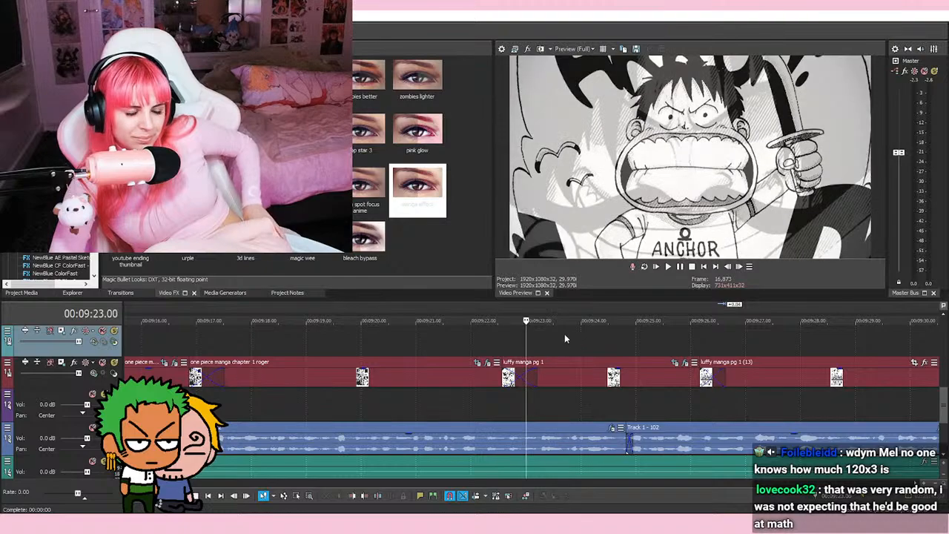
{"action": "left_click", "coordinate": [473, 343]}
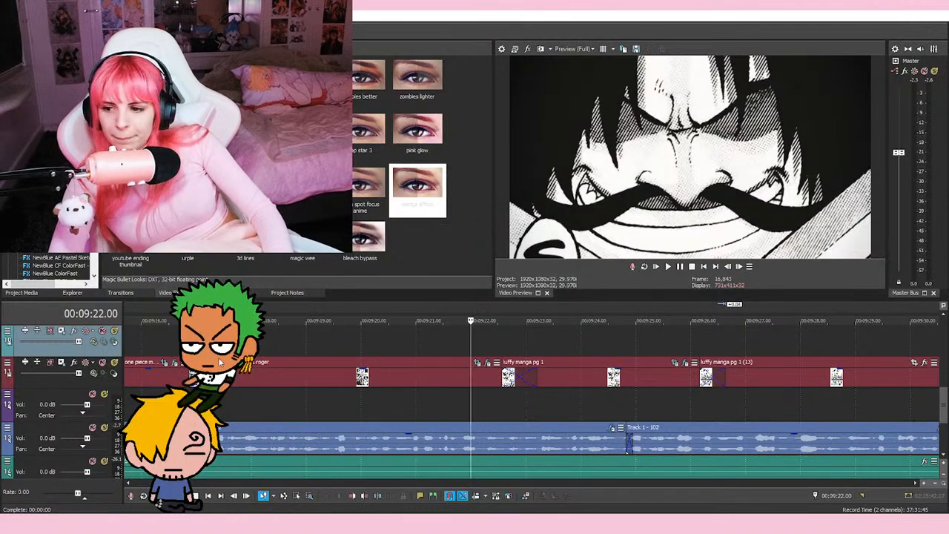
{"action": "left_click", "coordinate": [473, 347]}
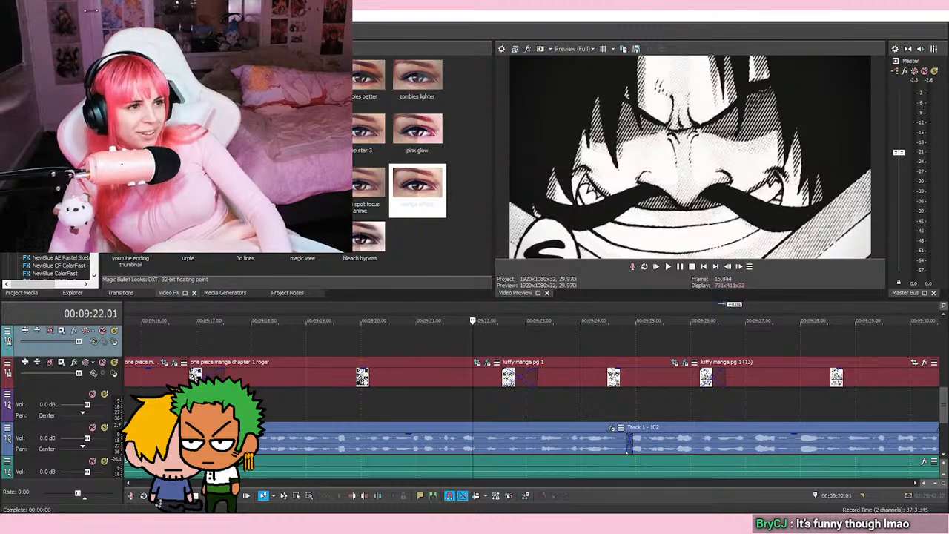
{"action": "left_click", "coordinate": [527, 347]}
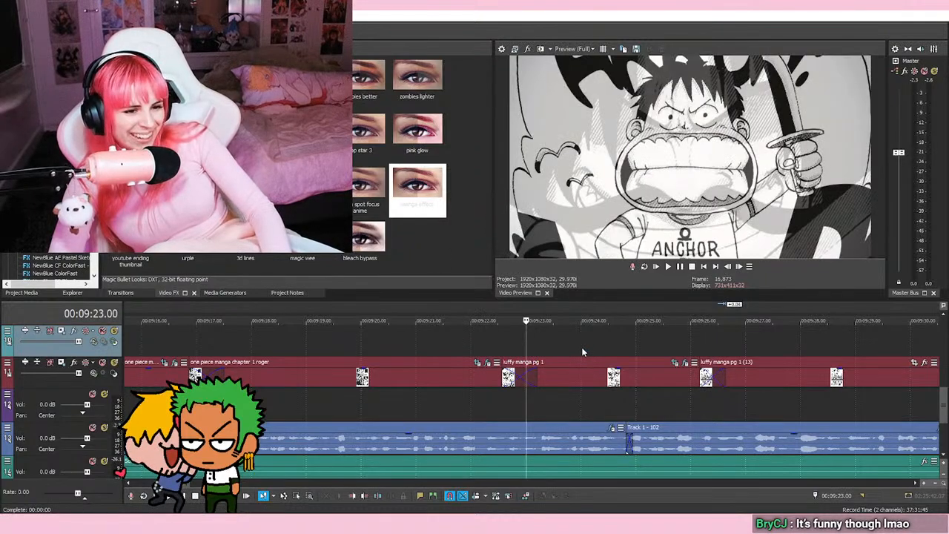
{"action": "left_click", "coordinate": [581, 347]}
{"action": "left_click", "coordinate": [525, 345]}
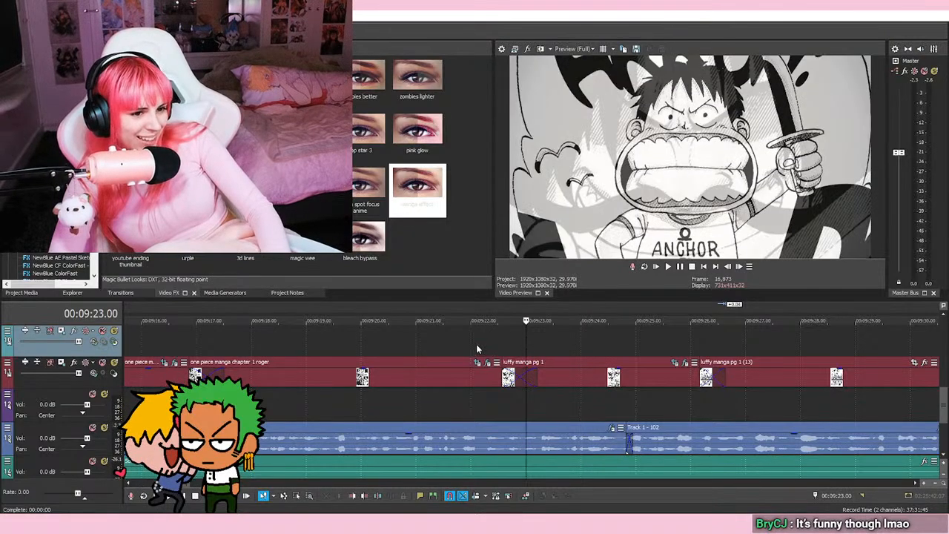
{"action": "left_click", "coordinate": [472, 347]}
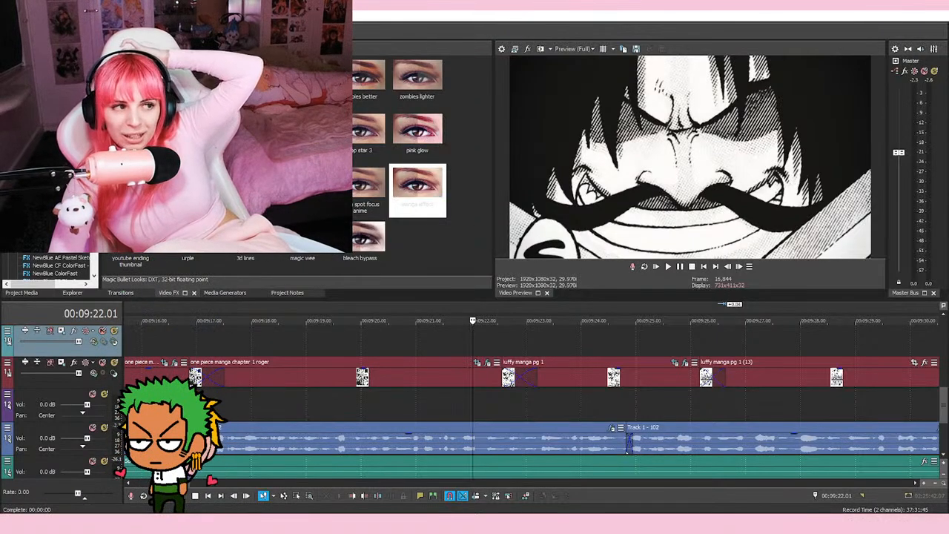
Step: Recheck the mid-crossfade frame at 00:09:23.01, return the playhead to 00:09:21.29 and save the project
{"action": "left_click", "coordinate": [525, 353]}
{"action": "left_click", "coordinate": [471, 345]}
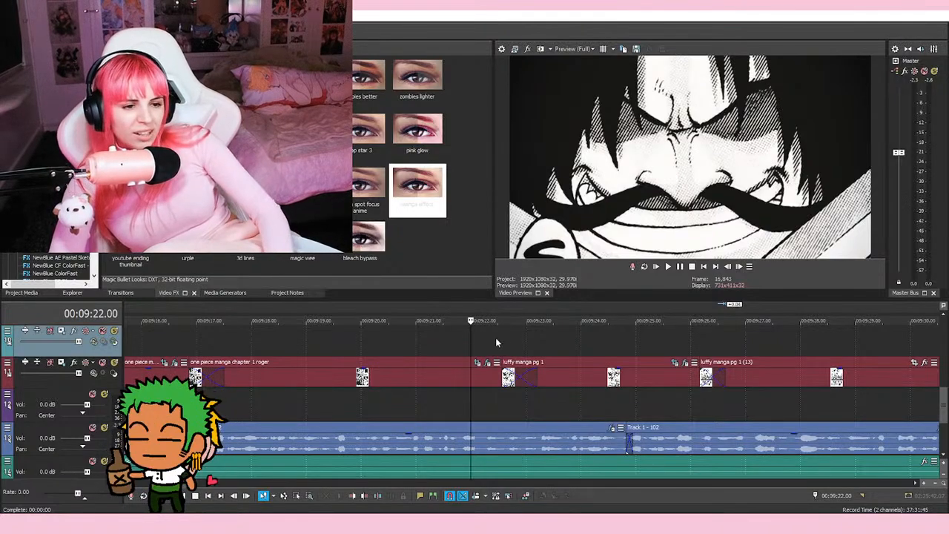
{"action": "left_click", "coordinate": [527, 351]}
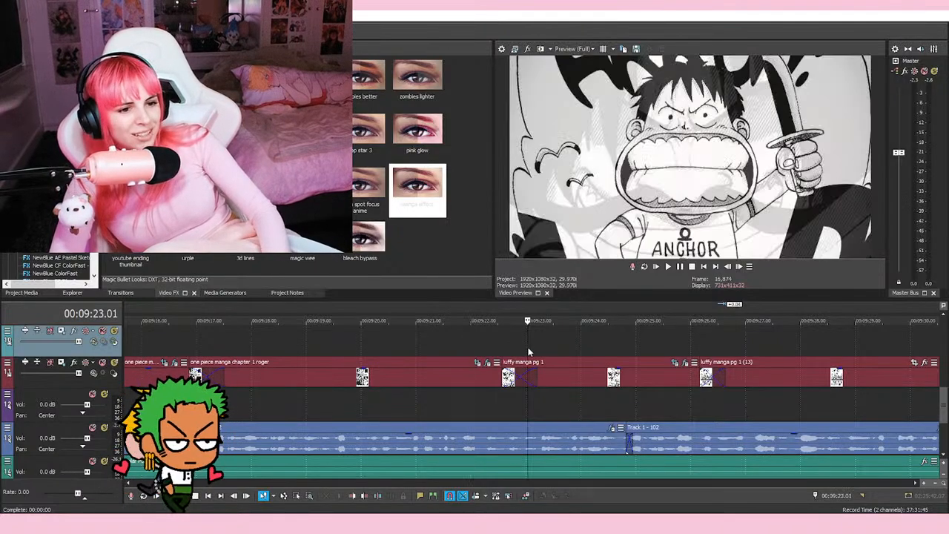
{"action": "left_click", "coordinate": [470, 345]}
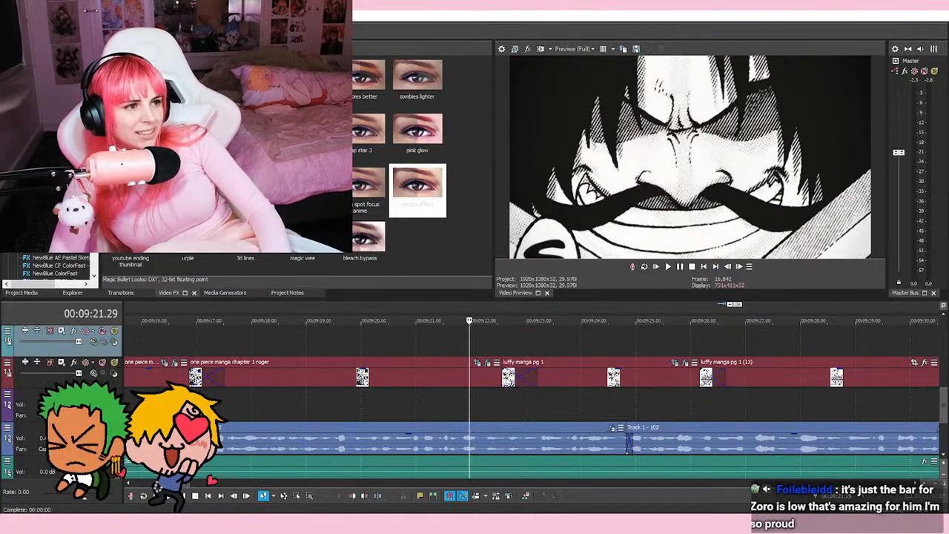
{"action": "key", "text": "ctrl+s"}
Step: View the crossfade frame at 00:09:22.29 and move the playhead back to 00:09:21.29 for playback
{"action": "left_click", "coordinate": [471, 349]}
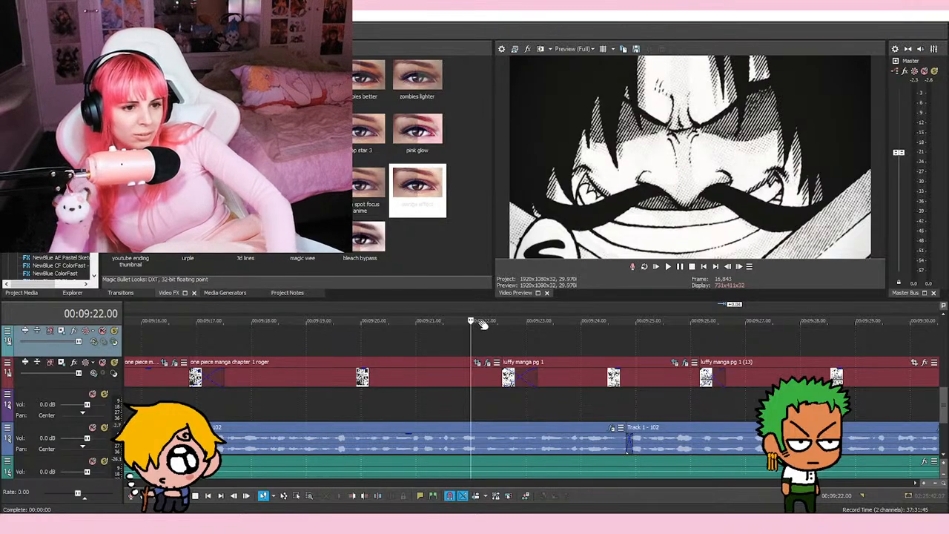
{"action": "left_click", "coordinate": [523, 344]}
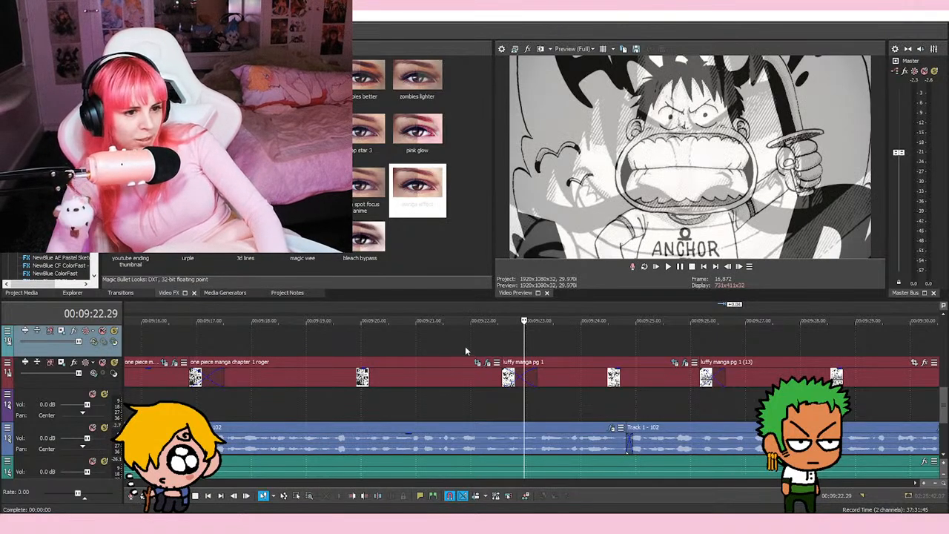
{"action": "left_click", "coordinate": [468, 347]}
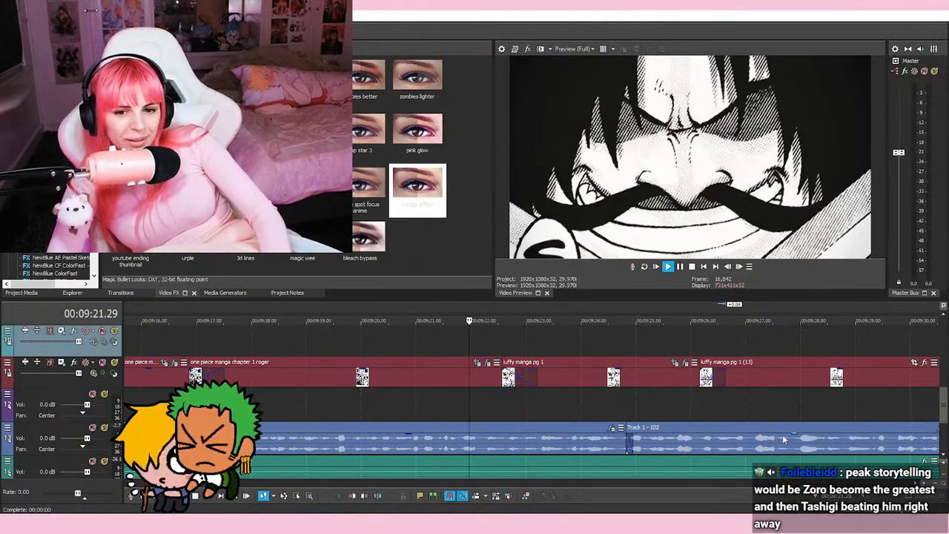
Step: Play from 00:09:21.29 through the Luffy panels and extend the end of luffy manga pg 1 (13) past 00:09:34.15
{"action": "key", "text": "space"}
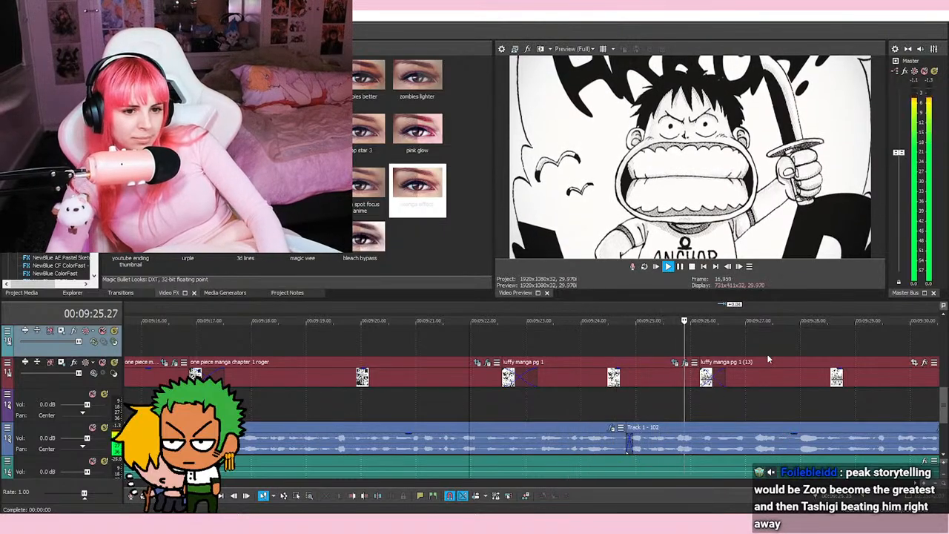
{"action": "scroll", "coordinate": [661, 381], "scroll_direction": "down", "scroll_amount": 3}
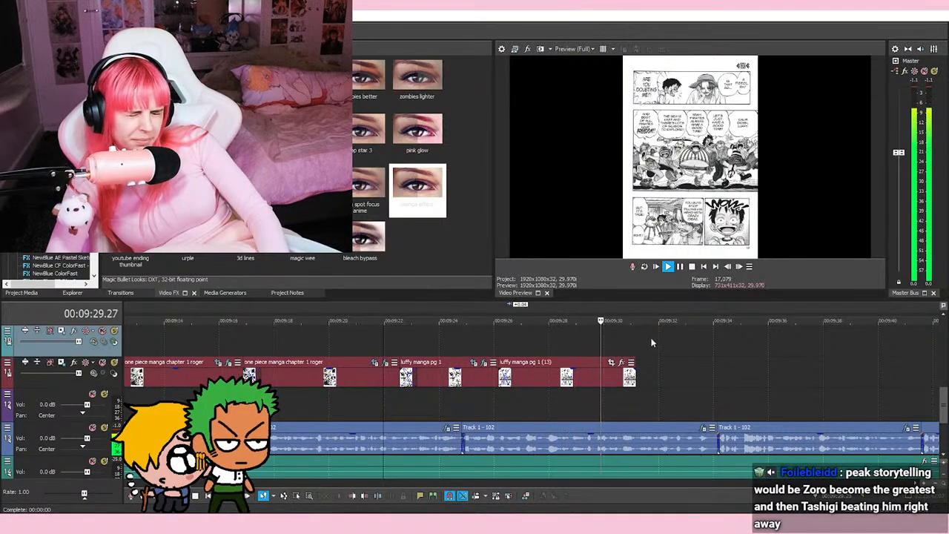
{"action": "left_click", "coordinate": [682, 266]}
{"action": "left_click_drag", "start_coordinate": [634, 378], "coordinate": [729, 381]}
{"action": "left_click", "coordinate": [689, 347]}
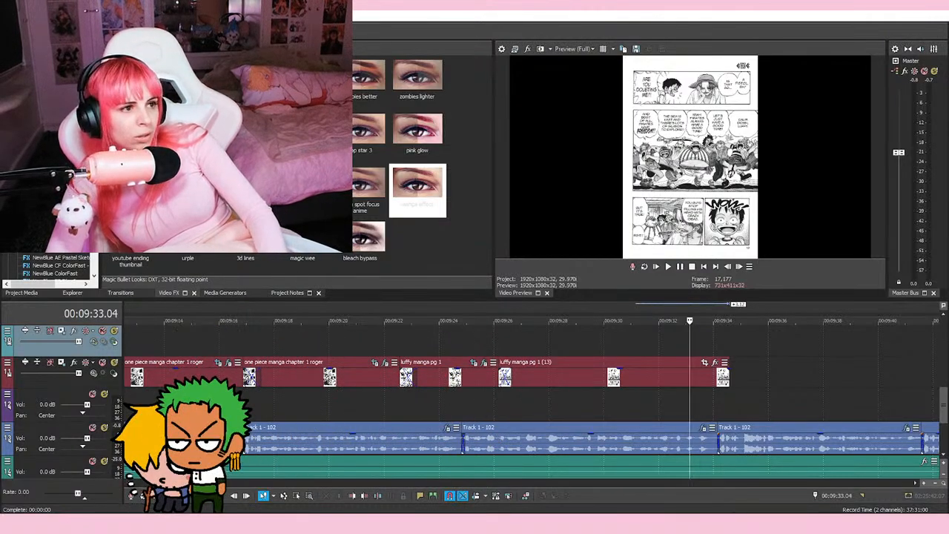
Step: Listen to the narration around 00:09:34.00 near the end of luffy manga pg 1 (13)
{"action": "scroll", "coordinate": [625, 363], "scroll_direction": "up", "scroll_amount": 3}
{"action": "left_click", "coordinate": [564, 346]}
{"action": "left_click", "coordinate": [561, 347]}
{"action": "left_click", "coordinate": [620, 341]}
{"action": "key", "text": "space"}
{"action": "key", "text": "space"}
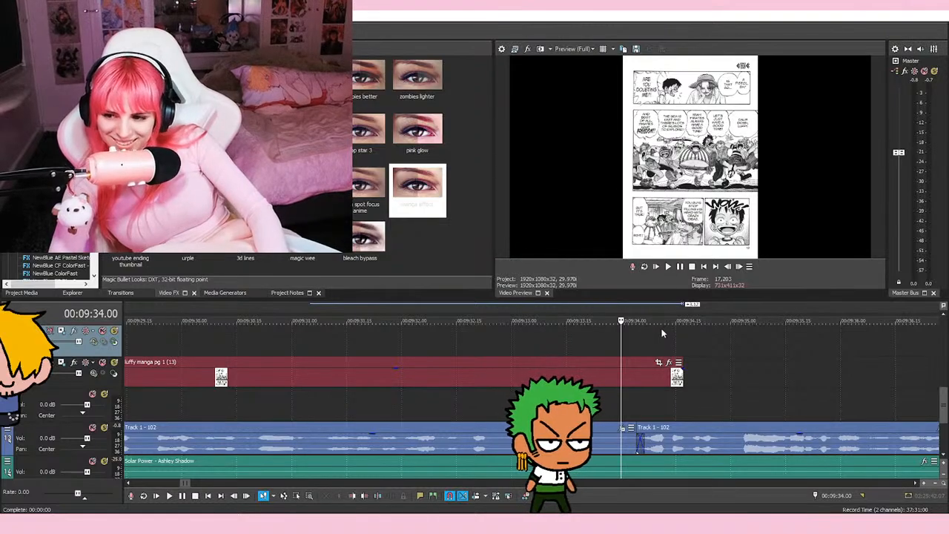
{"action": "key", "text": "space"}
{"action": "key", "text": "space"}
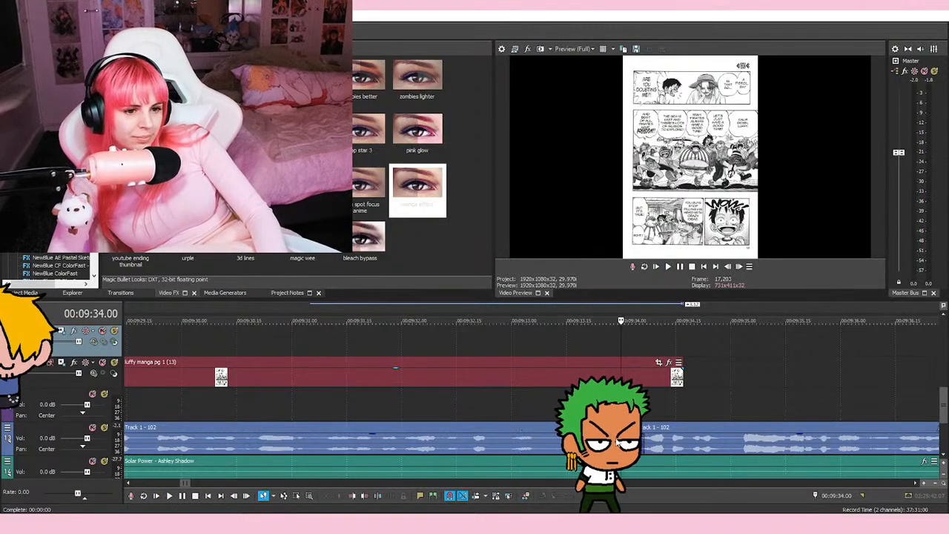
Step: Play the narration from 00:09:33.15 and extend the end of luffy manga pg 1 (13) by a tiny amount
{"action": "left_click", "coordinate": [565, 353]}
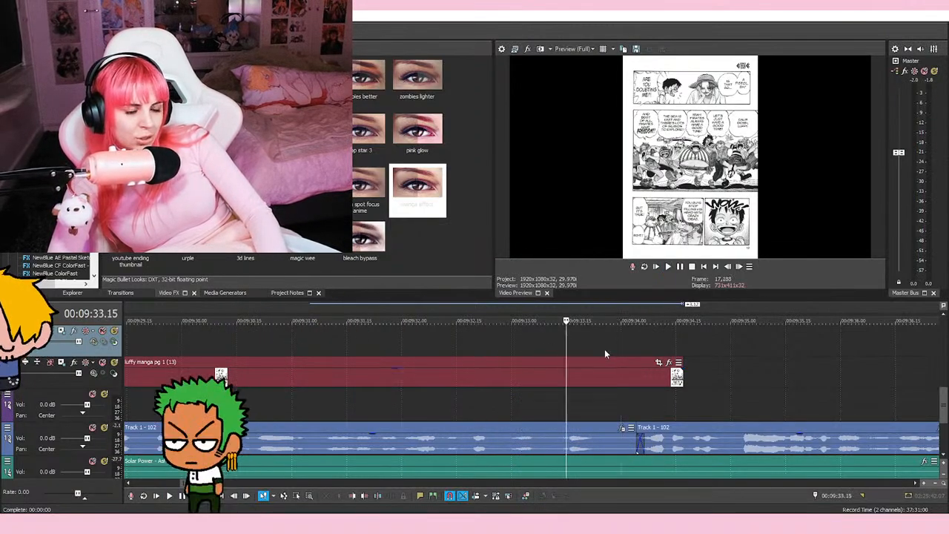
{"action": "key", "text": "space"}
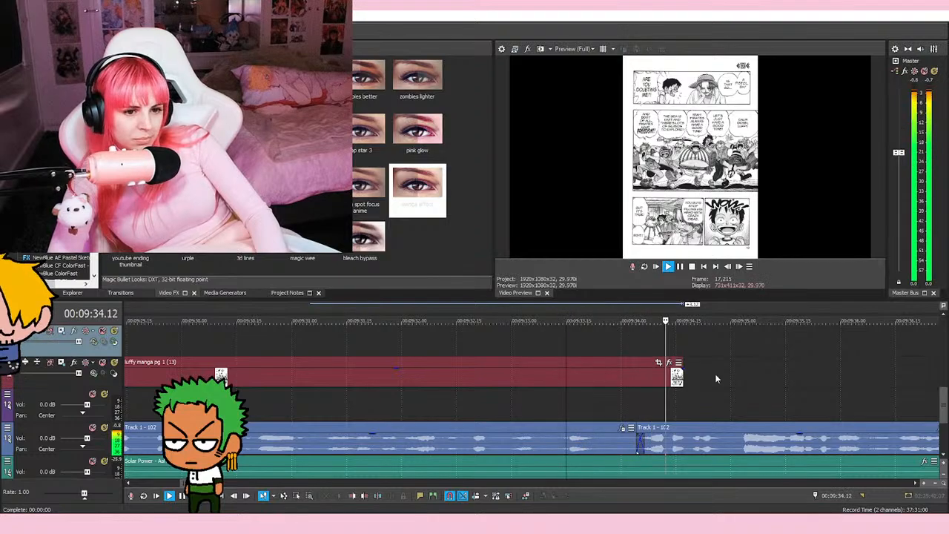
{"action": "key", "text": "space"}
{"action": "left_click", "coordinate": [680, 378]}
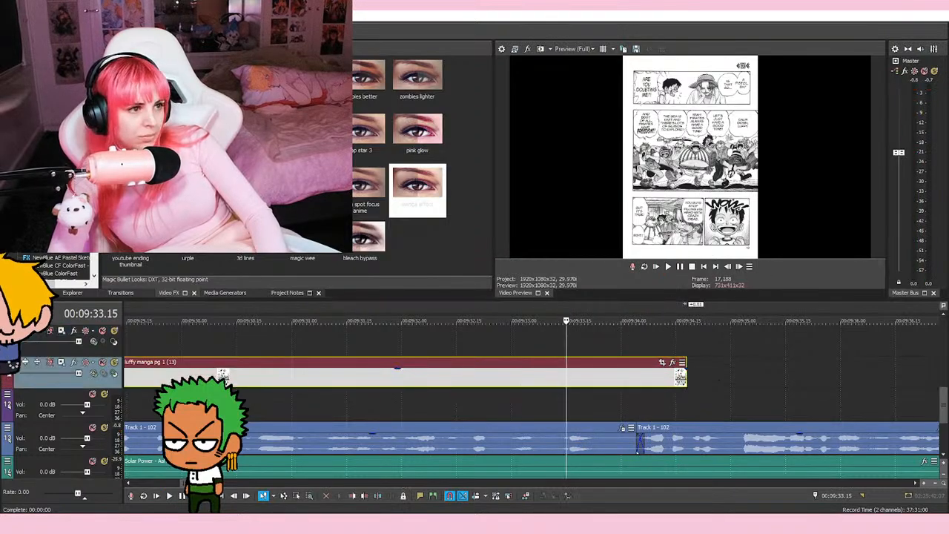
Step: Play the crossfade into luffy manga pg 1 (13) and stop the playhead at 00:09:31.13
{"action": "scroll", "coordinate": [424, 348], "scroll_direction": "down", "scroll_amount": 3}
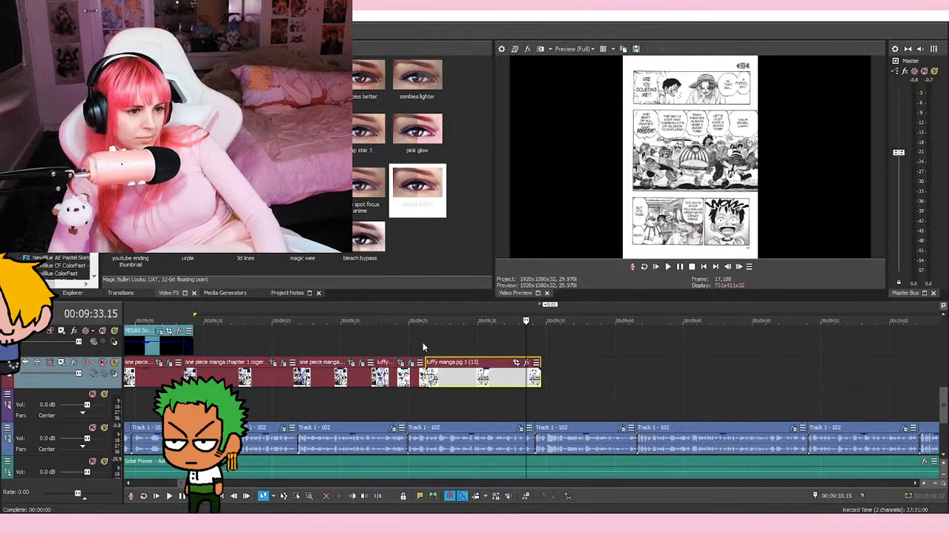
{"action": "left_click", "coordinate": [526, 346]}
{"action": "scroll", "coordinate": [608, 344], "scroll_direction": "down", "scroll_amount": 2}
{"action": "key", "text": "space"}
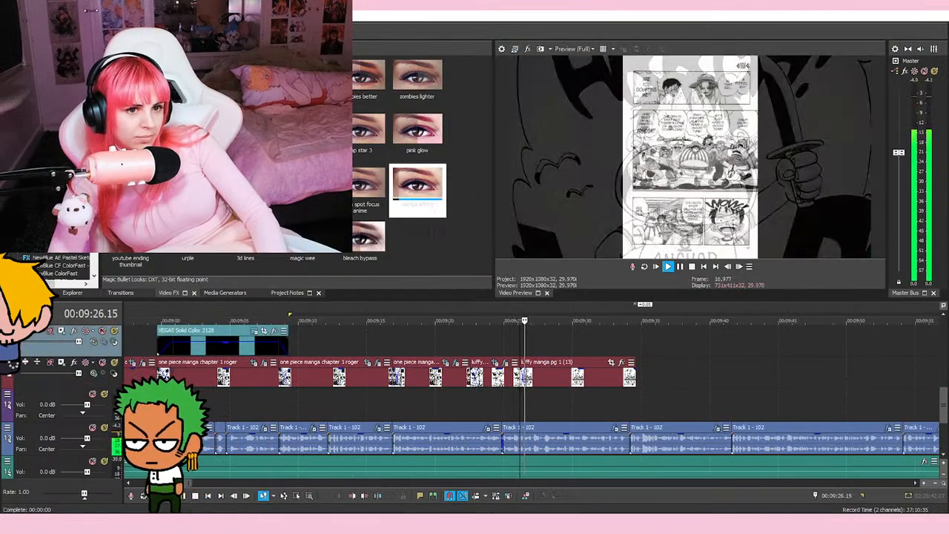
{"action": "left_click", "coordinate": [591, 335]}
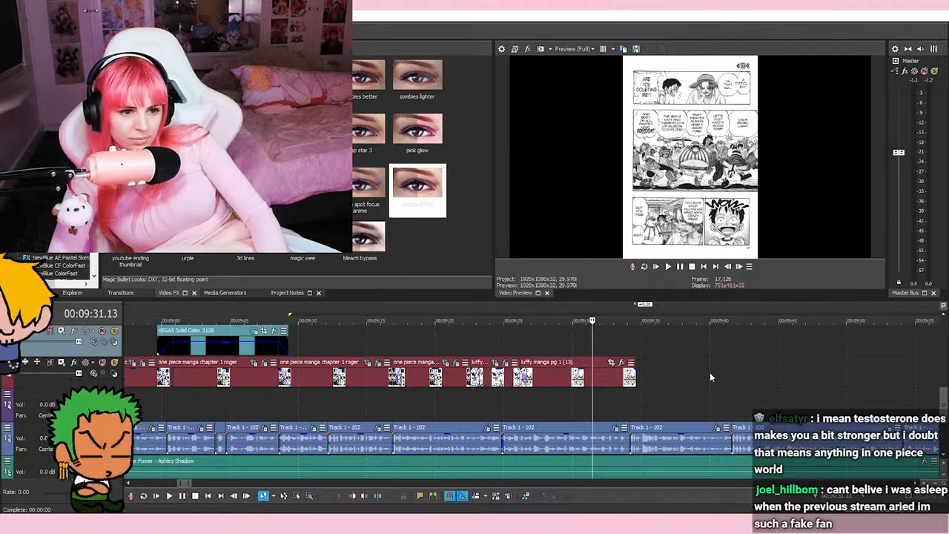
Step: Open Pan/Crop for luffy manga pg 1 (13) and apply the widescreen aspect preset at the 00:00:02.28 keyframe
{"action": "scroll", "coordinate": [709, 372], "scroll_direction": "up", "scroll_amount": 2}
{"action": "left_click", "coordinate": [489, 344]}
{"action": "left_click", "coordinate": [540, 347]}
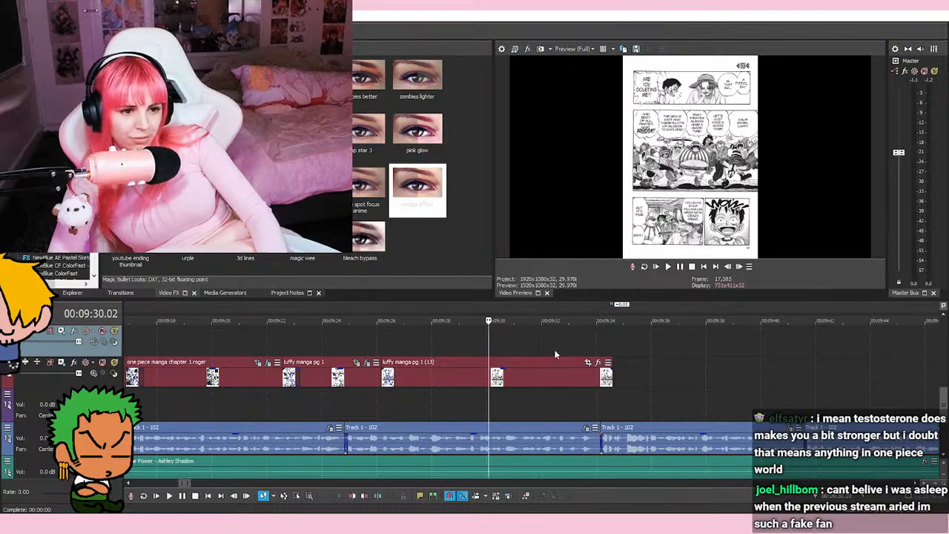
{"action": "left_click", "coordinate": [544, 343]}
{"action": "left_click", "coordinate": [587, 364]}
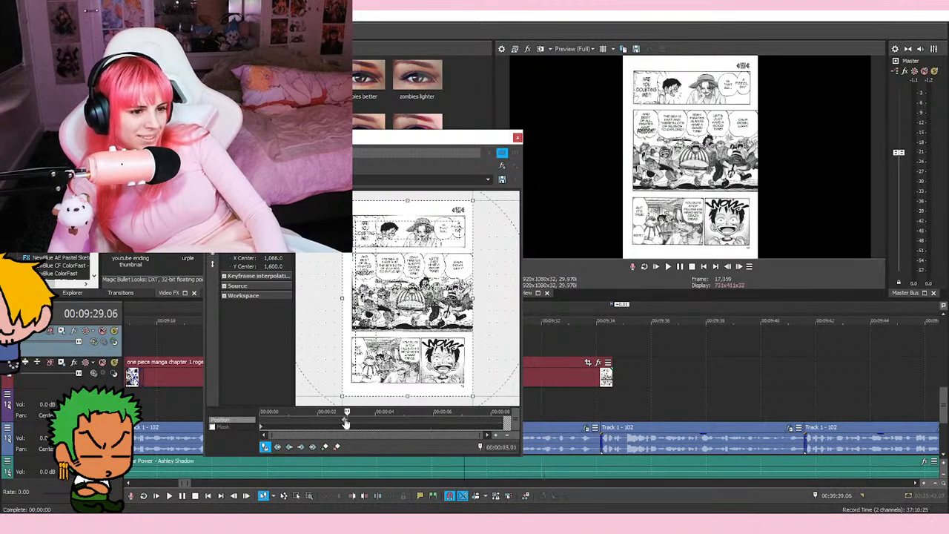
{"action": "left_click", "coordinate": [487, 179]}
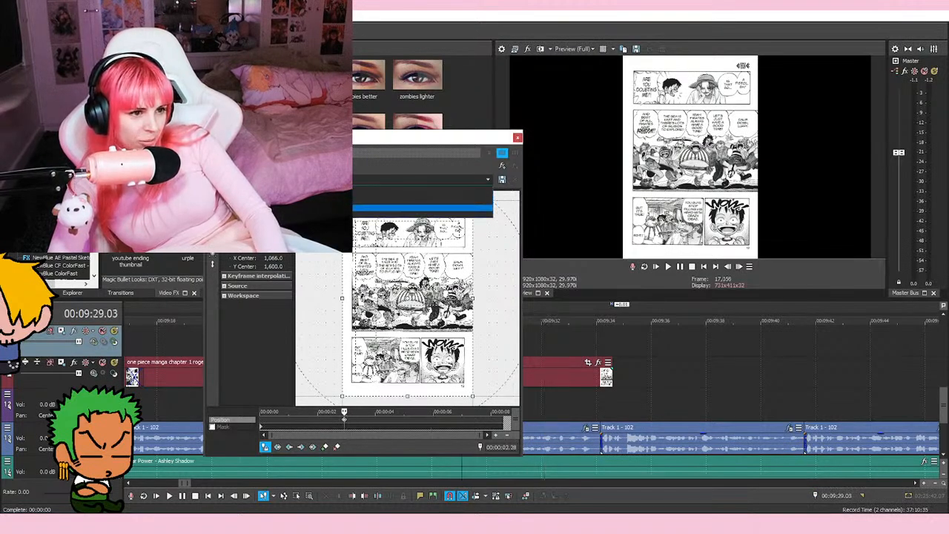
{"action": "left_click", "coordinate": [400, 208]}
Step: Shrink the crop frame around Luffy and Shanks in the page's first panel, with the Y Center at 506.4
{"action": "left_click_drag", "start_coordinate": [408, 298], "coordinate": [428, 248]}
{"action": "scroll", "coordinate": [408, 281], "scroll_direction": "up", "scroll_amount": 2}
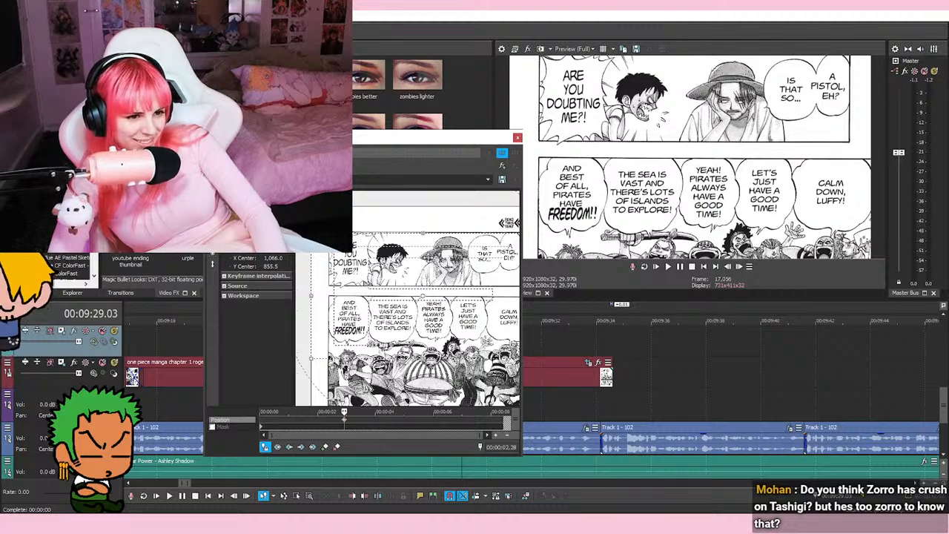
{"action": "scroll", "coordinate": [426, 337], "scroll_direction": "down", "scroll_amount": 3}
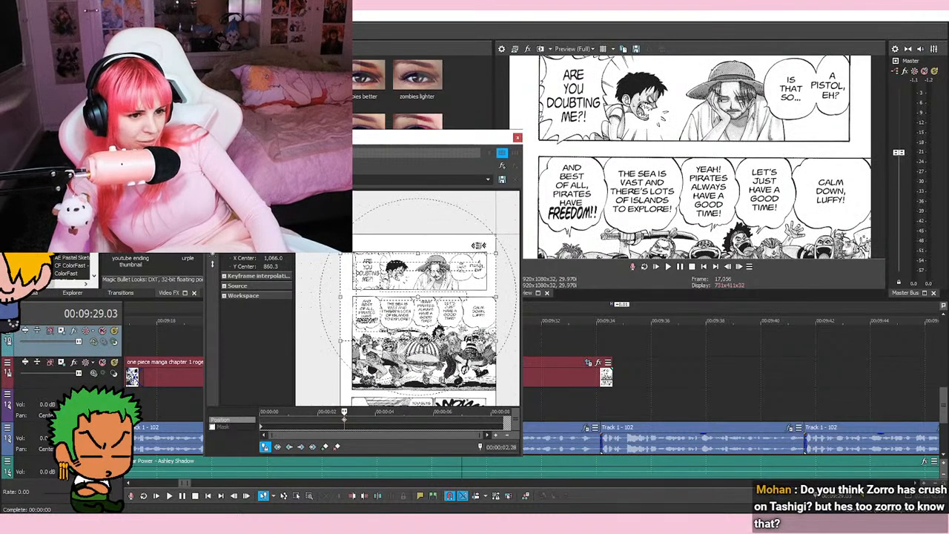
{"action": "left_click_drag", "start_coordinate": [422, 304], "coordinate": [422, 287]}
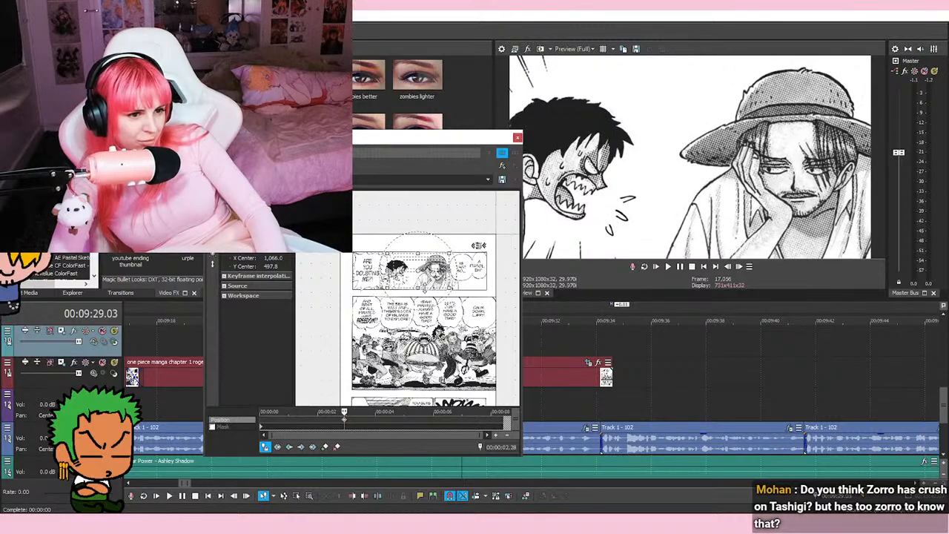
{"action": "scroll", "coordinate": [422, 287], "scroll_direction": "up", "scroll_amount": 3}
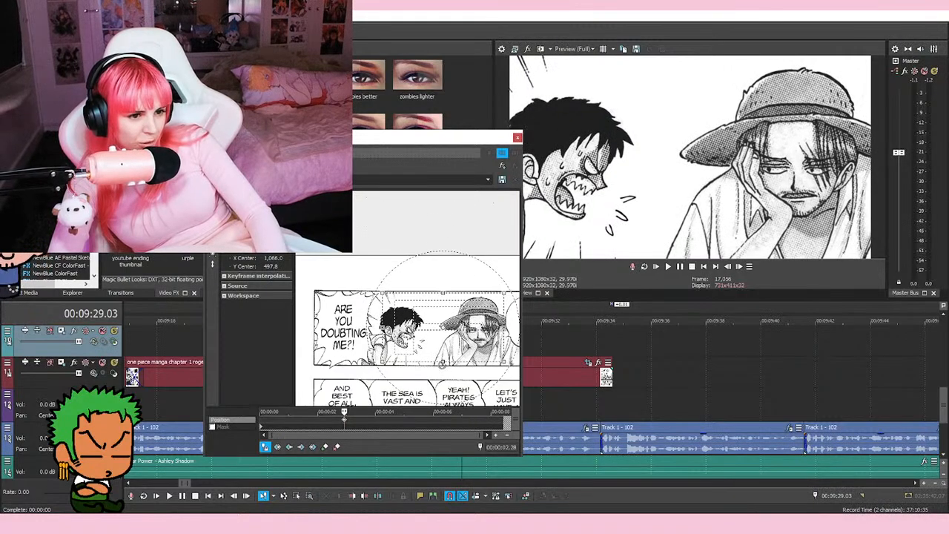
{"action": "left_click_drag", "start_coordinate": [443, 362], "coordinate": [444, 365]}
{"action": "scroll", "coordinate": [443, 364], "scroll_direction": "down", "scroll_amount": 2}
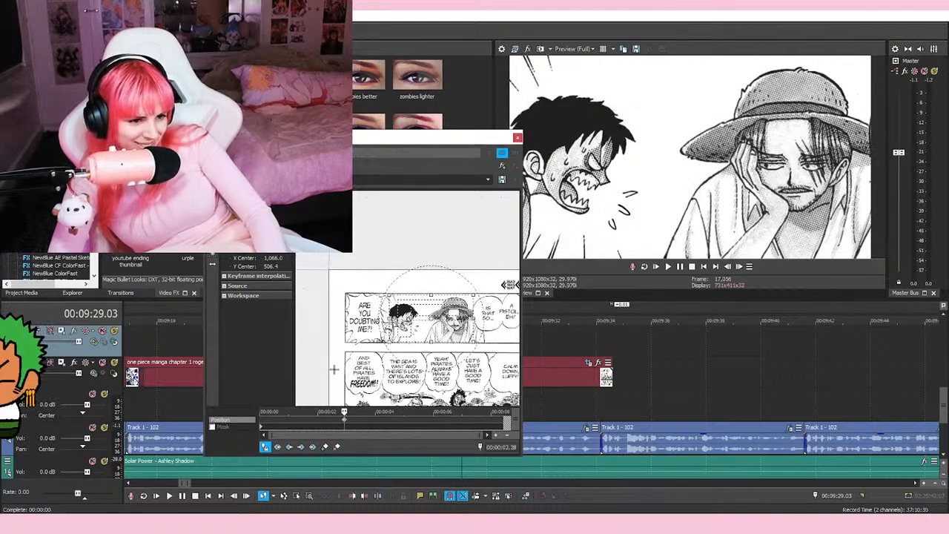
Step: Animate a slow sideways pan across the Luffy and Shanks panel between X Center 1,012.8 and 1,052.7, then close Pan/Crop
{"action": "scroll", "coordinate": [334, 368], "scroll_direction": "up", "scroll_amount": 3}
{"action": "left_click_drag", "start_coordinate": [428, 337], "coordinate": [420, 337]}
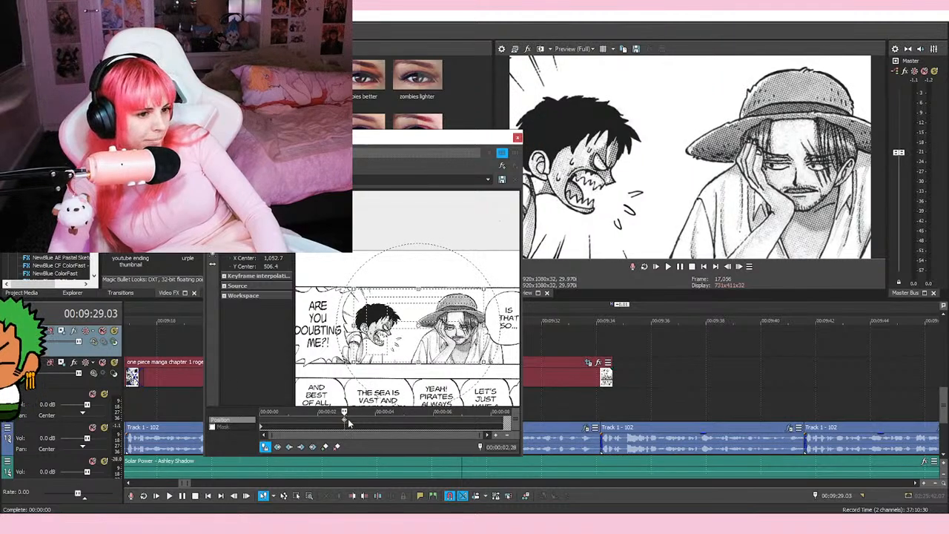
{"action": "left_click_drag", "start_coordinate": [404, 347], "coordinate": [400, 348]}
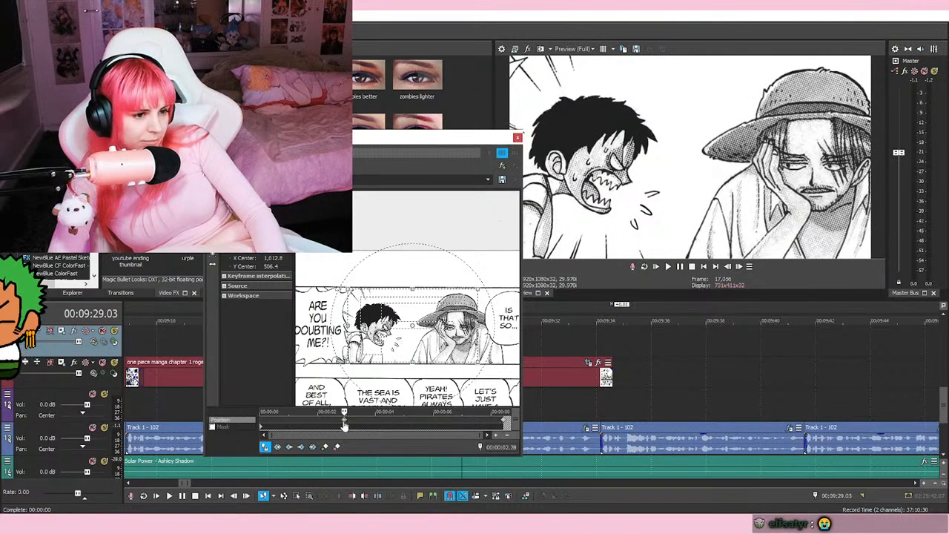
{"action": "left_click", "coordinate": [516, 137]}
Step: Apply the manga effect preset of Magic Bullet Looks to luffy manga pg 1 (13) and save the project
{"action": "left_click_drag", "start_coordinate": [417, 189], "coordinate": [564, 371]}
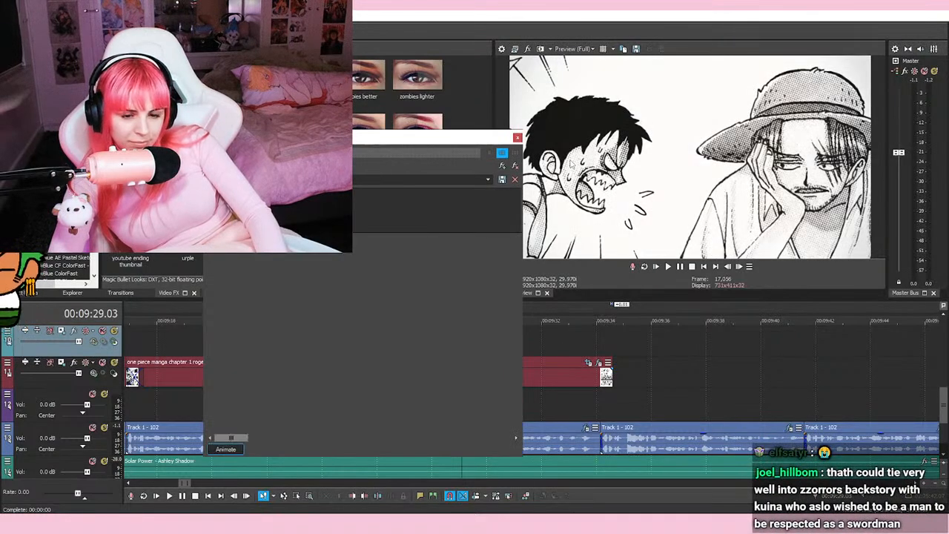
{"action": "left_click", "coordinate": [516, 137]}
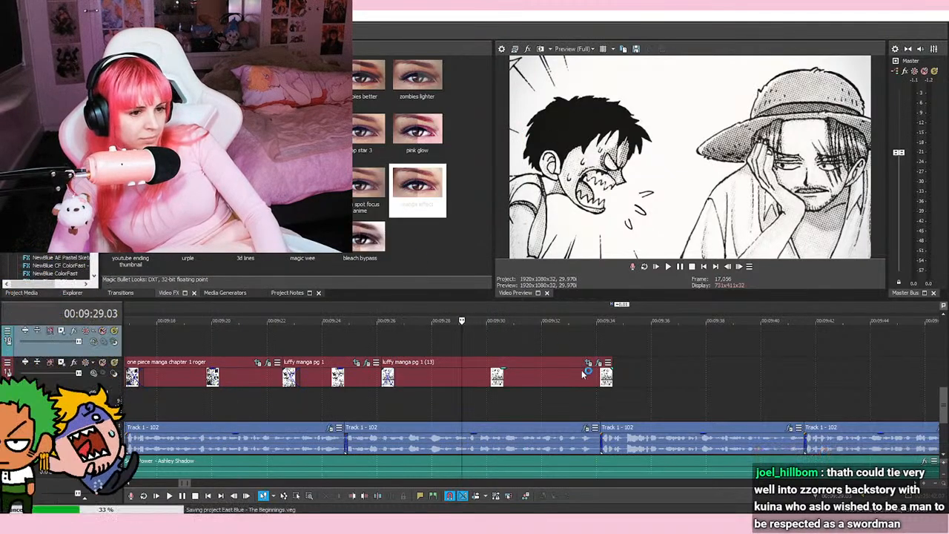
{"action": "key", "text": "ctrl+s"}
Step: Play the crossfade from the shouting Luffy panel into the Luffy and Shanks panel twice from about 00:09:26
{"action": "key", "text": "space"}
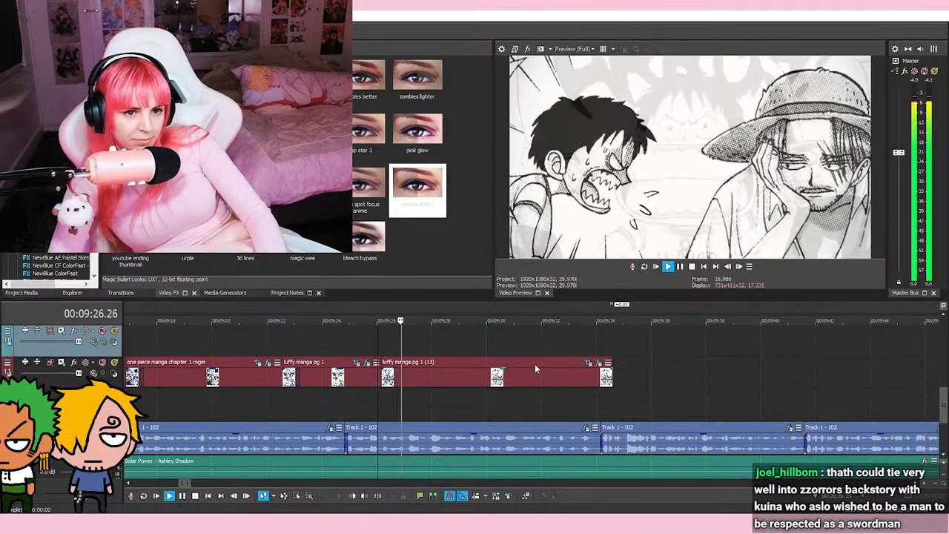
{"action": "key", "text": "space"}
{"action": "key", "text": "space"}
{"action": "key", "text": "space"}
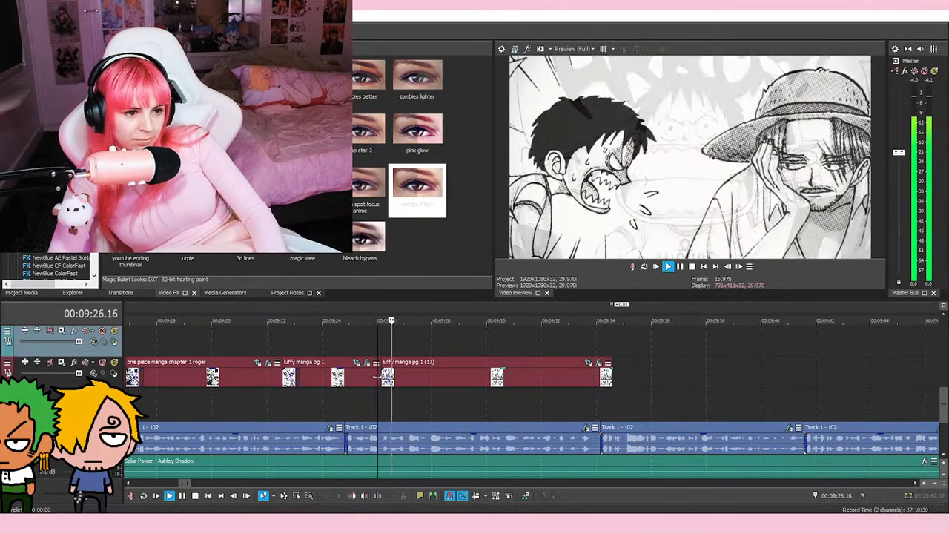
Step: Play the manga sequence from about 00:09:22 into the Luffy and Shanks pan and save the project
{"action": "left_click", "coordinate": [278, 349]}
{"action": "key", "text": "space"}
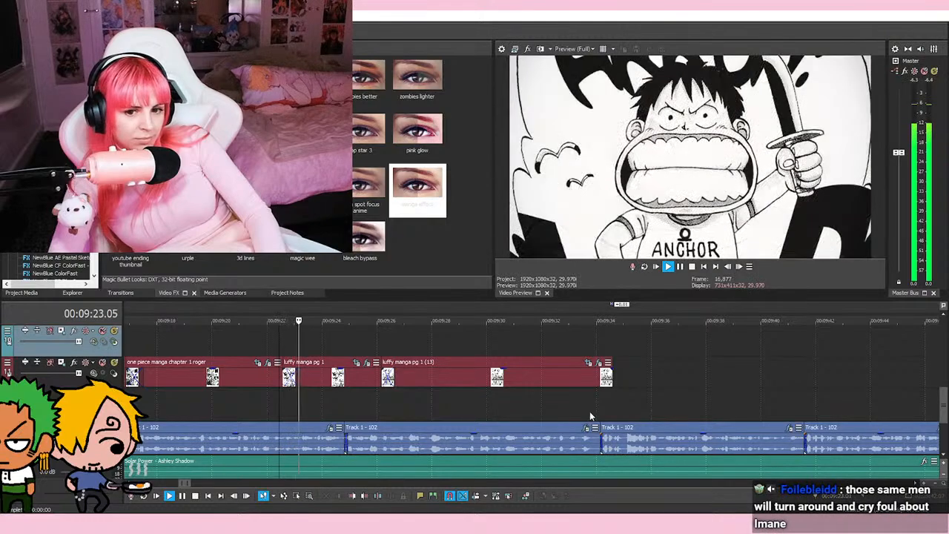
{"action": "key", "text": "space"}
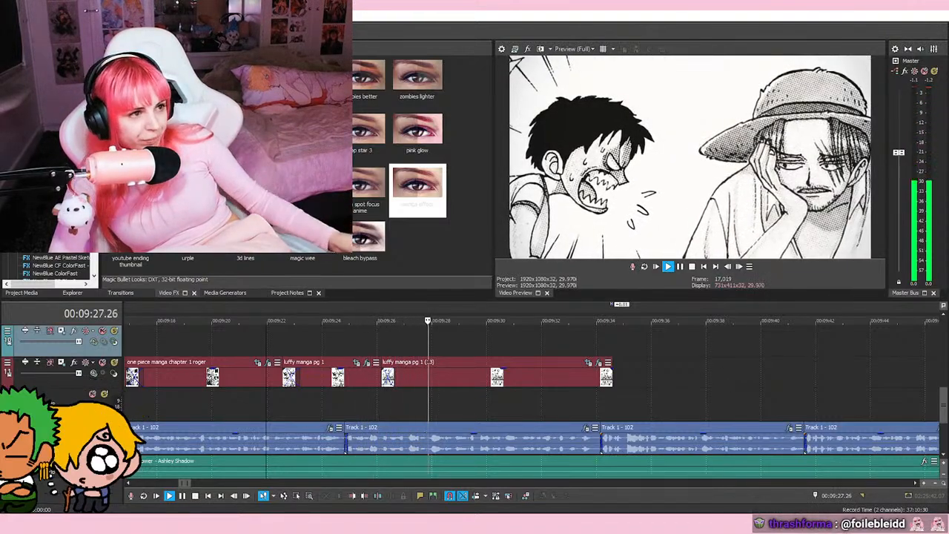
{"action": "key", "text": "ctrl+s"}
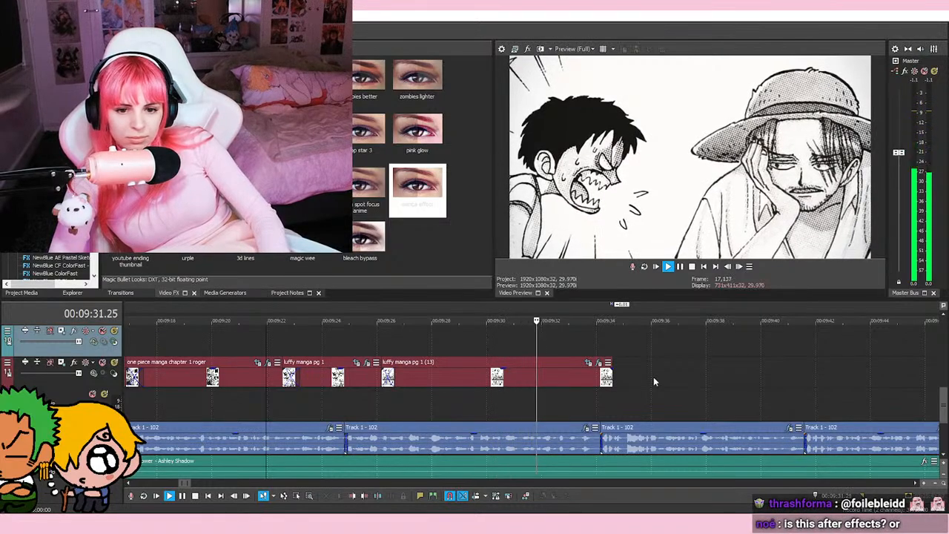
Step: Compare frames on either side of the crossfade into the Luffy and Shanks panel, ending at 00:09:25.28
{"action": "left_click", "coordinate": [555, 348]}
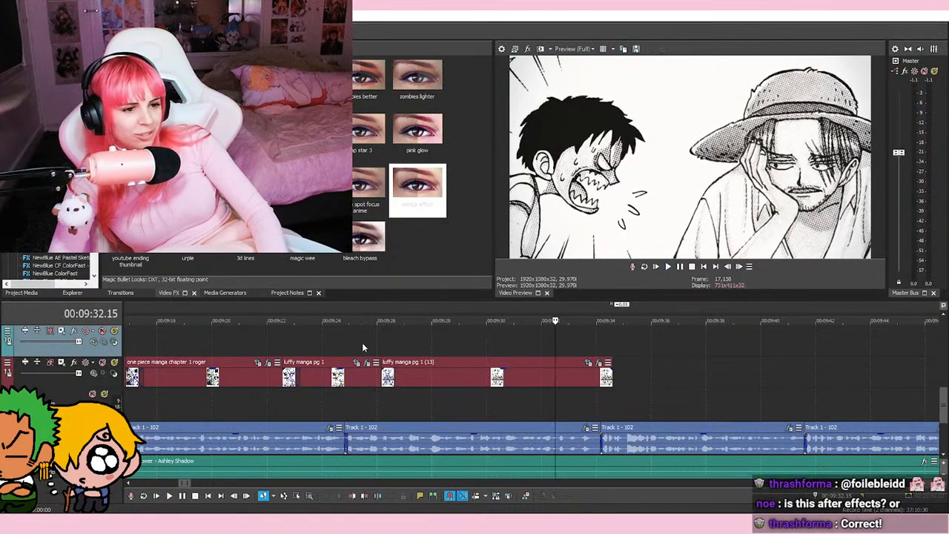
{"action": "left_click", "coordinate": [376, 340]}
{"action": "left_click", "coordinate": [361, 343]}
{"action": "left_click", "coordinate": [377, 343]}
{"action": "left_click", "coordinate": [421, 343]}
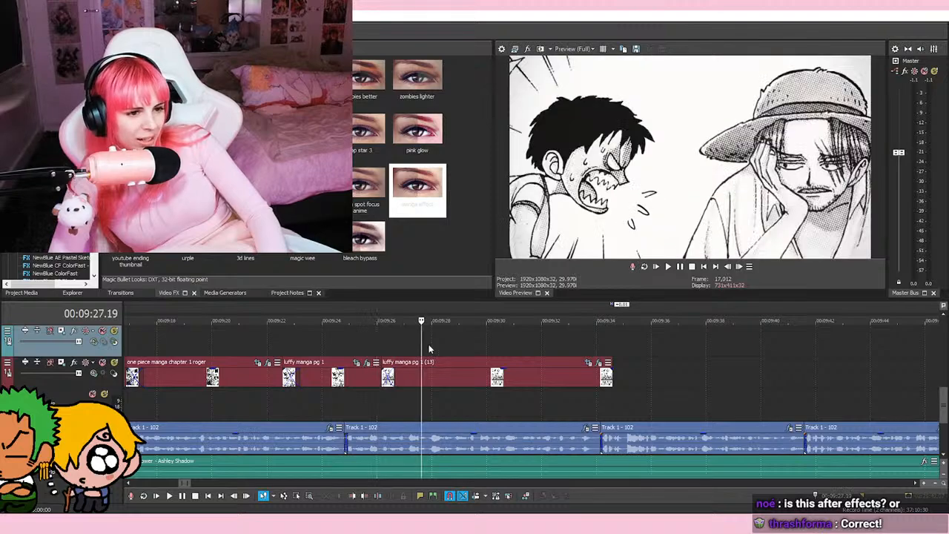
{"action": "left_click", "coordinate": [376, 343]}
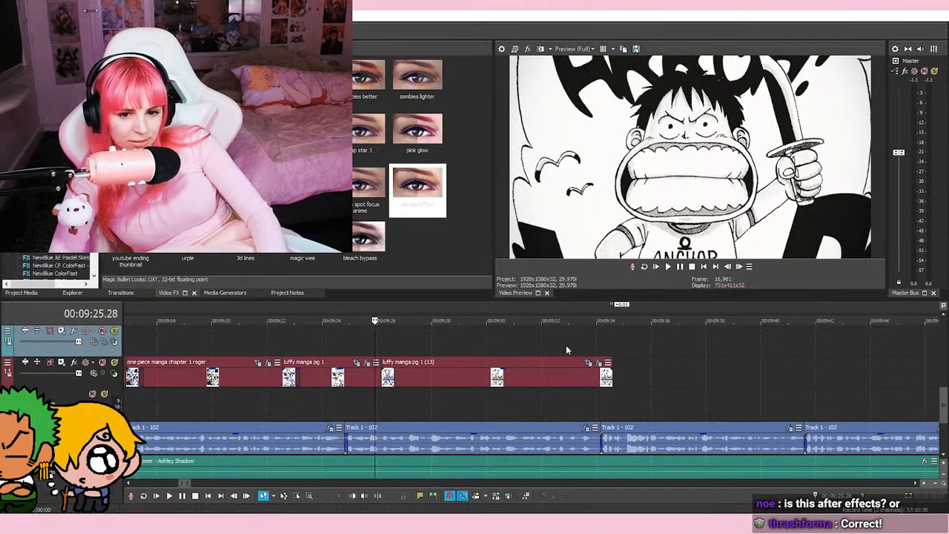
Step: Play the Luffy and Shanks pan from 00:09:25.28 and recheck the narration near the clip's end from 00:09:33.16
{"action": "key", "text": "space"}
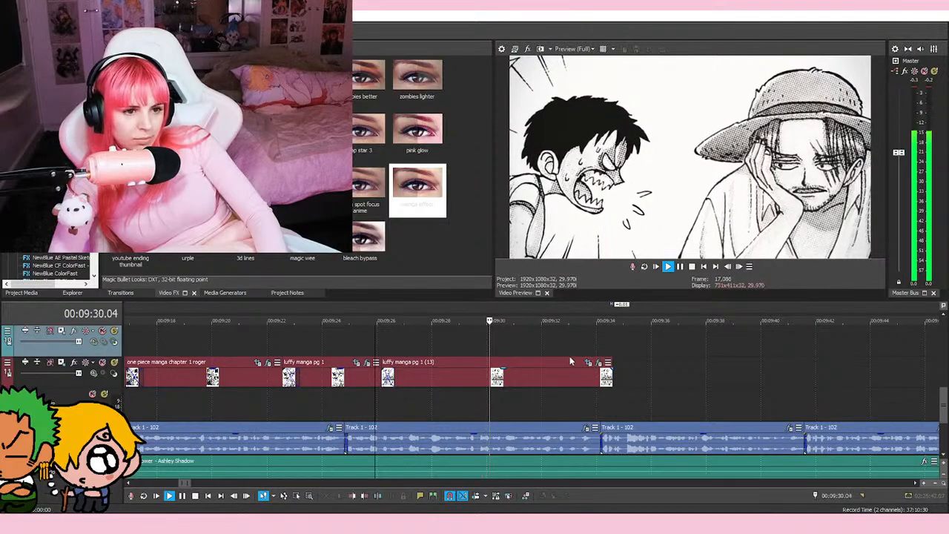
{"action": "left_click", "coordinate": [598, 326]}
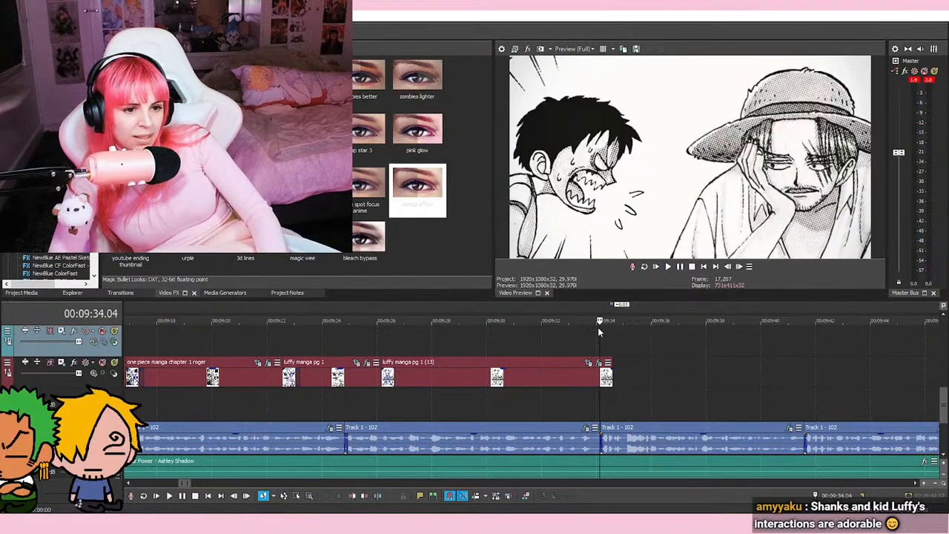
{"action": "scroll", "coordinate": [597, 327], "scroll_direction": "up", "scroll_amount": 4}
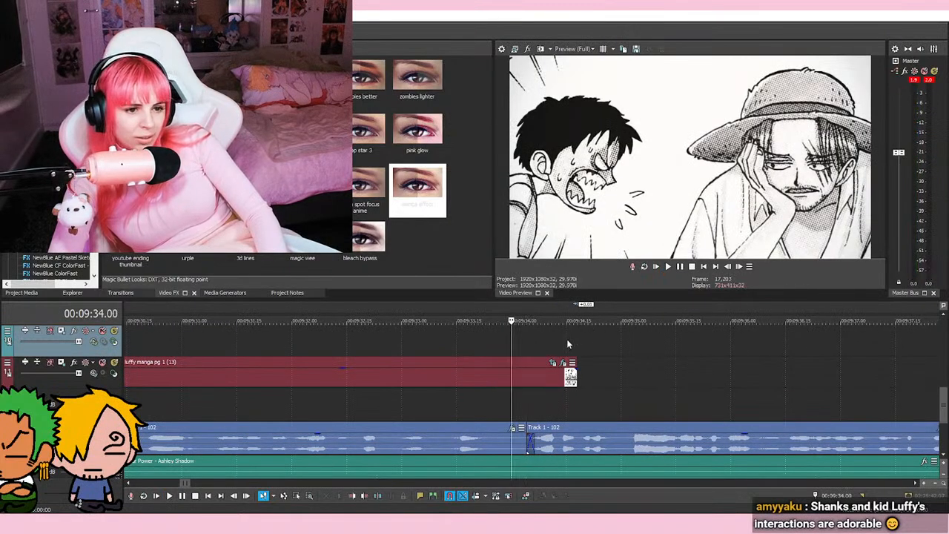
{"action": "left_click", "coordinate": [566, 341]}
{"action": "key", "text": "space"}
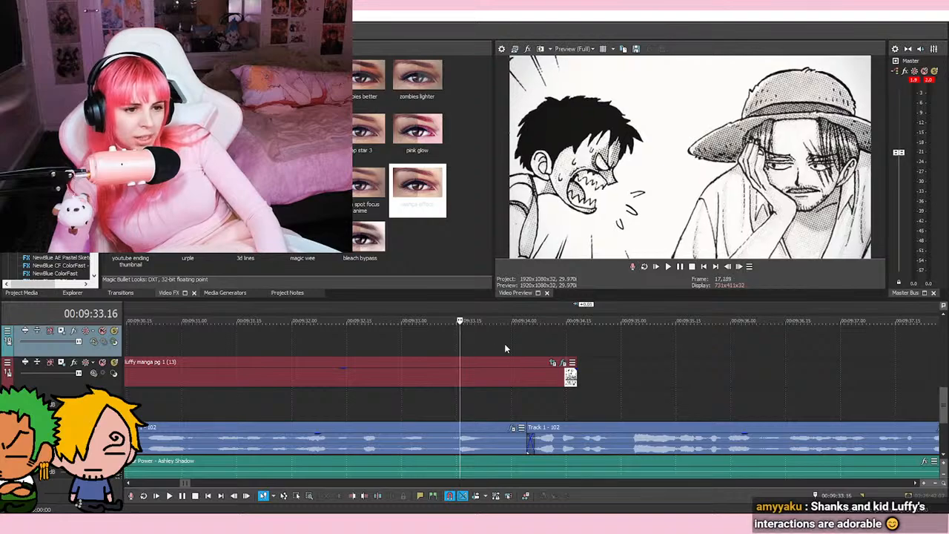
Step: Compare frames near the end of the Luffy and Shanks clip, between 00:09:33.15 and 00:09:34.04
{"action": "left_click", "coordinate": [510, 343]}
{"action": "left_click", "coordinate": [458, 341]}
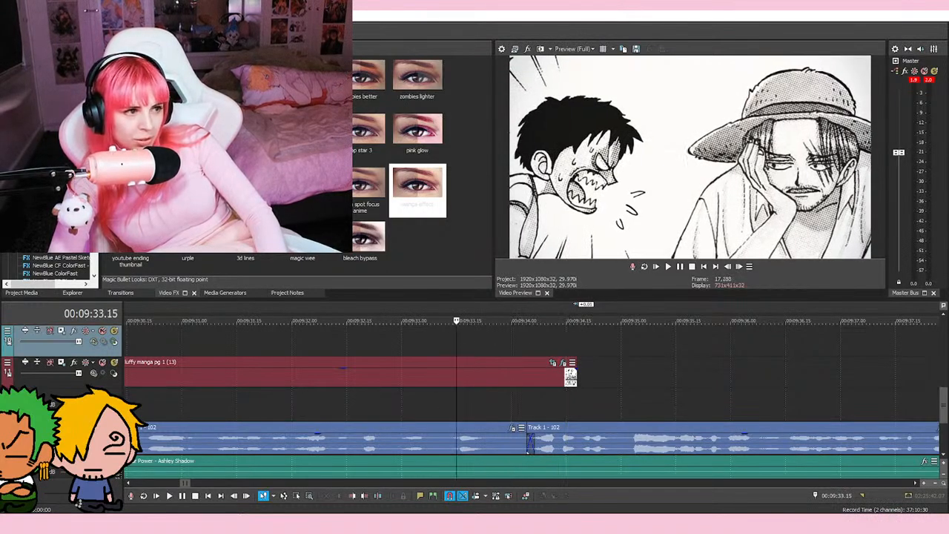
{"action": "left_click", "coordinate": [528, 347]}
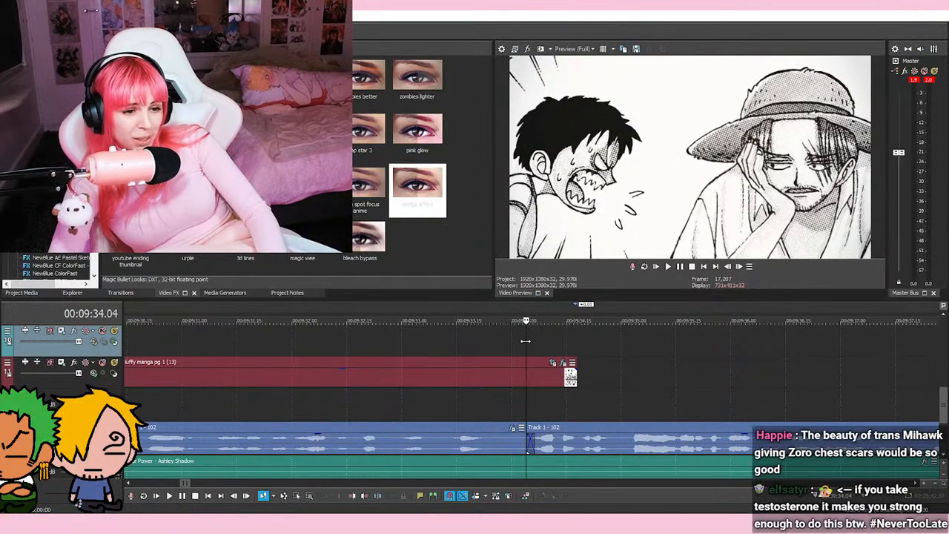
{"action": "scroll", "coordinate": [525, 341], "scroll_direction": "up", "scroll_amount": 1}
{"action": "left_click", "coordinate": [507, 345]}
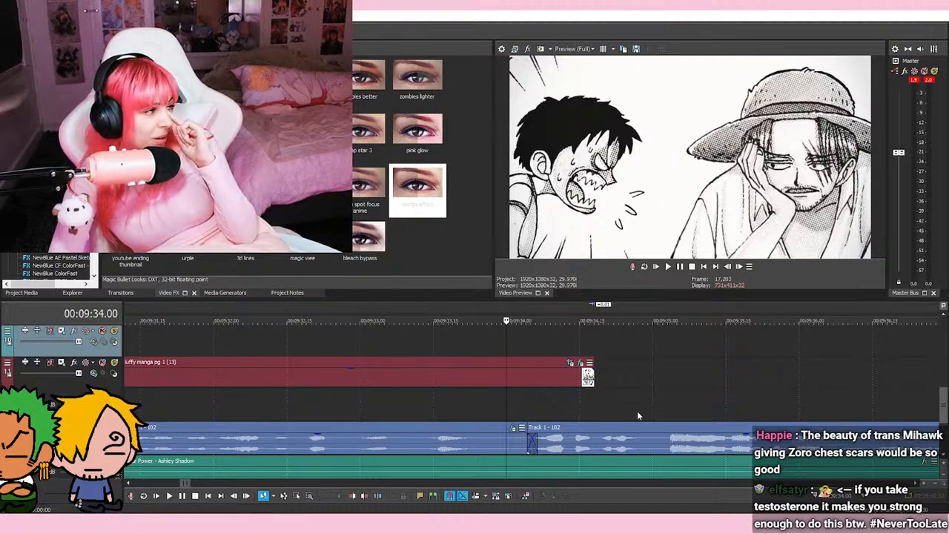
{"action": "scroll", "coordinate": [633, 387], "scroll_direction": "down", "scroll_amount": 2}
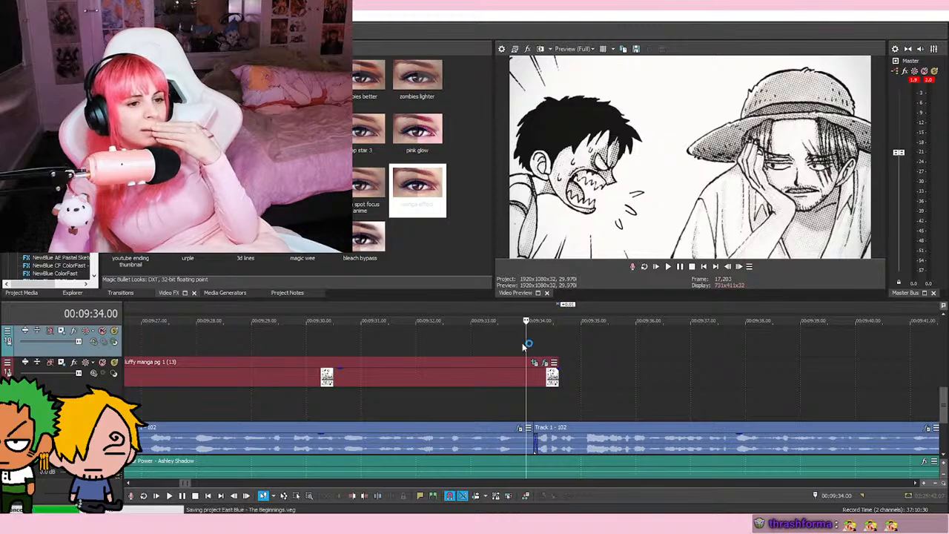
{"action": "left_click", "coordinate": [470, 338]}
{"action": "left_click", "coordinate": [527, 341]}
{"action": "scroll", "coordinate": [527, 341], "scroll_direction": "up", "scroll_amount": 3}
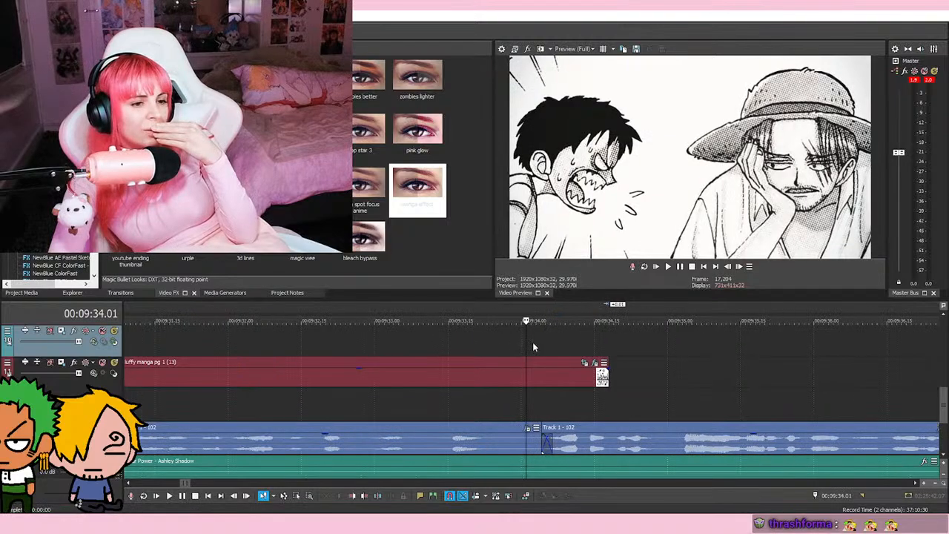
{"action": "left_click", "coordinate": [522, 341]}
{"action": "left_click", "coordinate": [447, 341]}
{"action": "left_click", "coordinate": [522, 347]}
{"action": "left_click", "coordinate": [593, 345]}
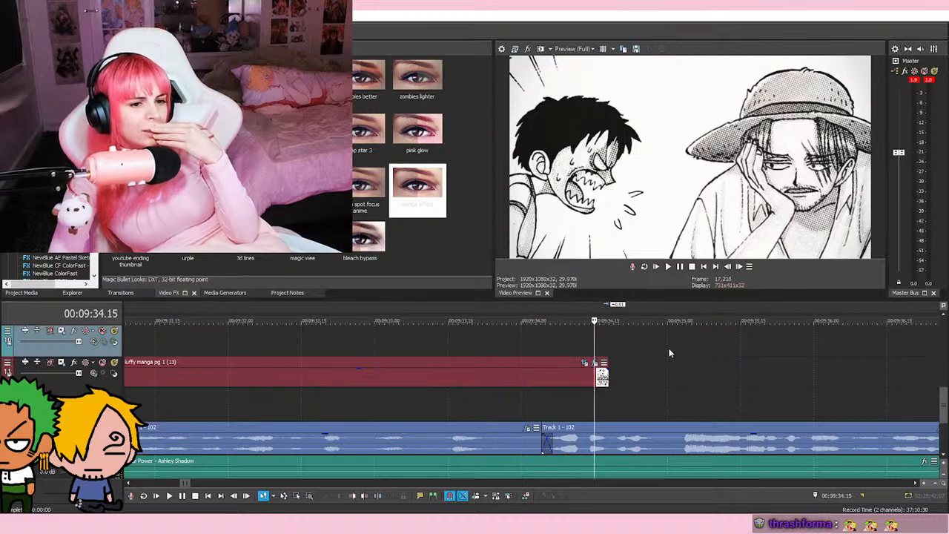
{"action": "left_click", "coordinate": [669, 349]}
{"action": "left_click", "coordinate": [592, 344]}
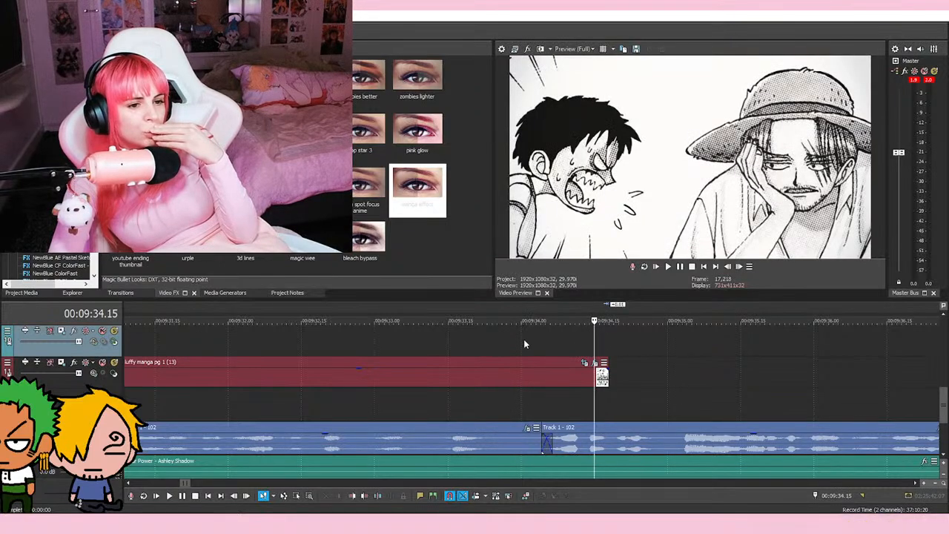
{"action": "left_click", "coordinate": [522, 345]}
{"action": "left_click", "coordinate": [450, 342]}
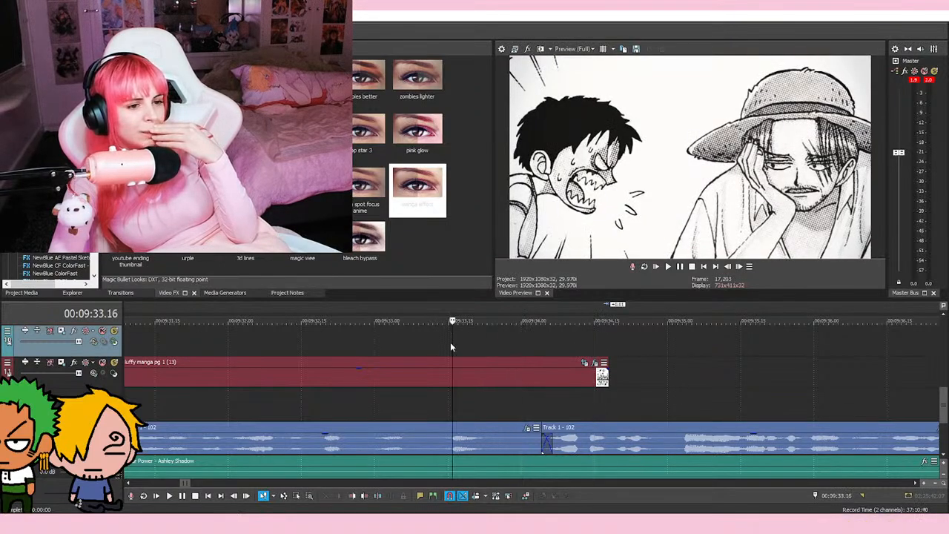
{"action": "left_click", "coordinate": [522, 345]}
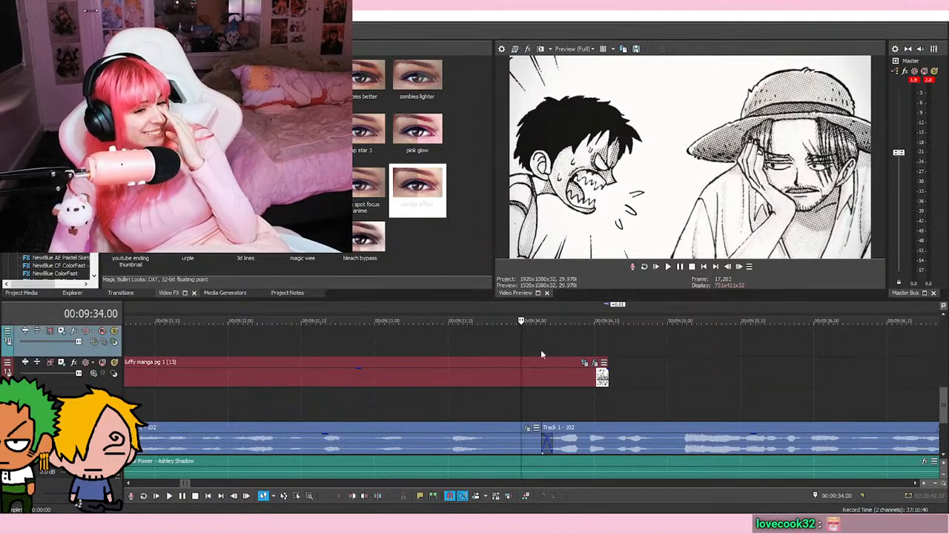
{"action": "left_click", "coordinate": [593, 341]}
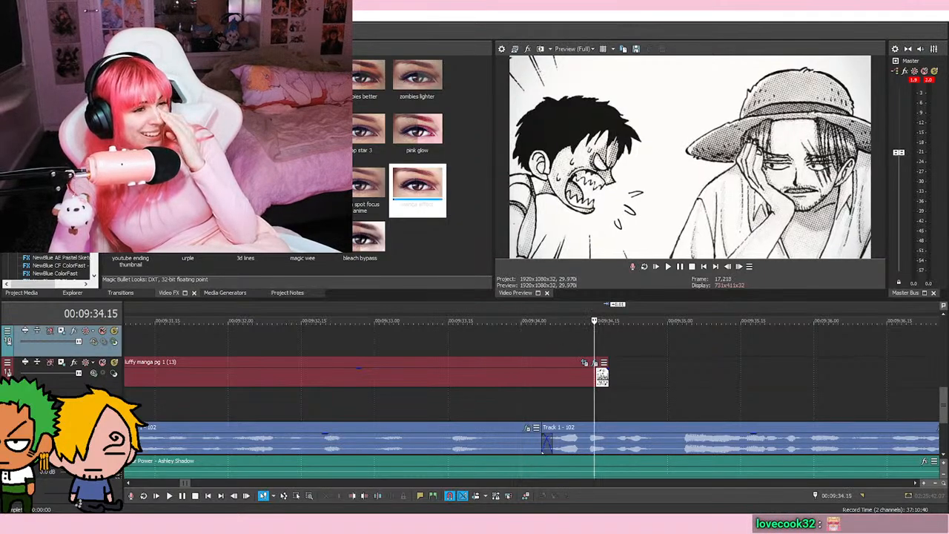
{"action": "left_click", "coordinate": [522, 339]}
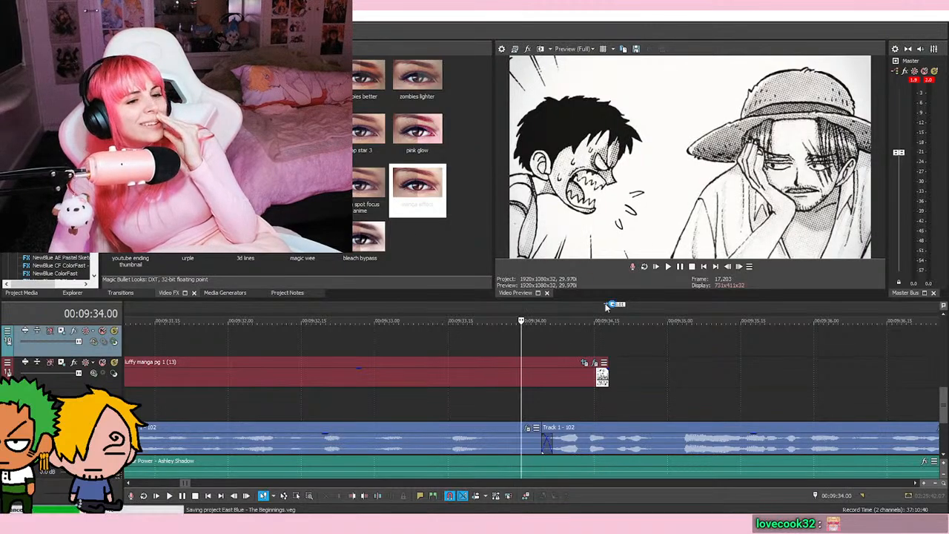
{"action": "left_click", "coordinate": [596, 349]}
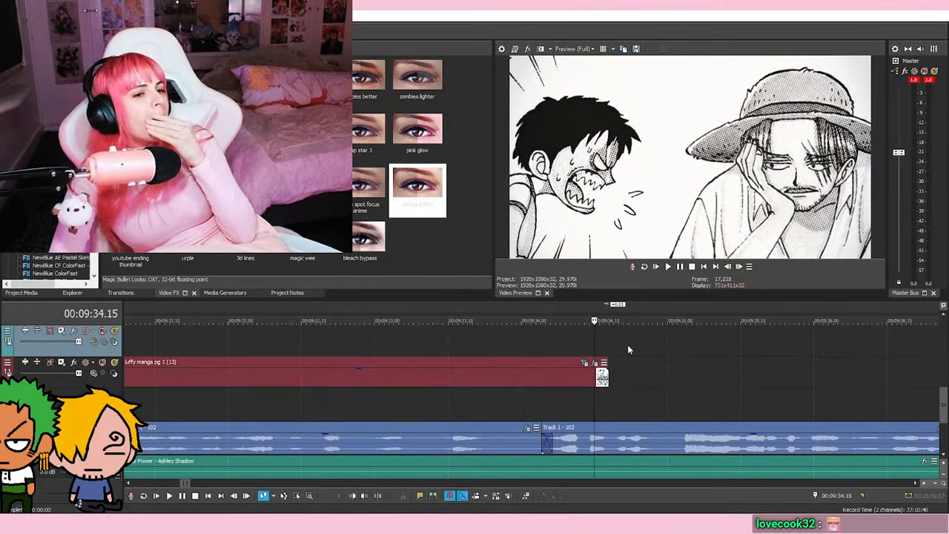
{"action": "left_click", "coordinate": [667, 356]}
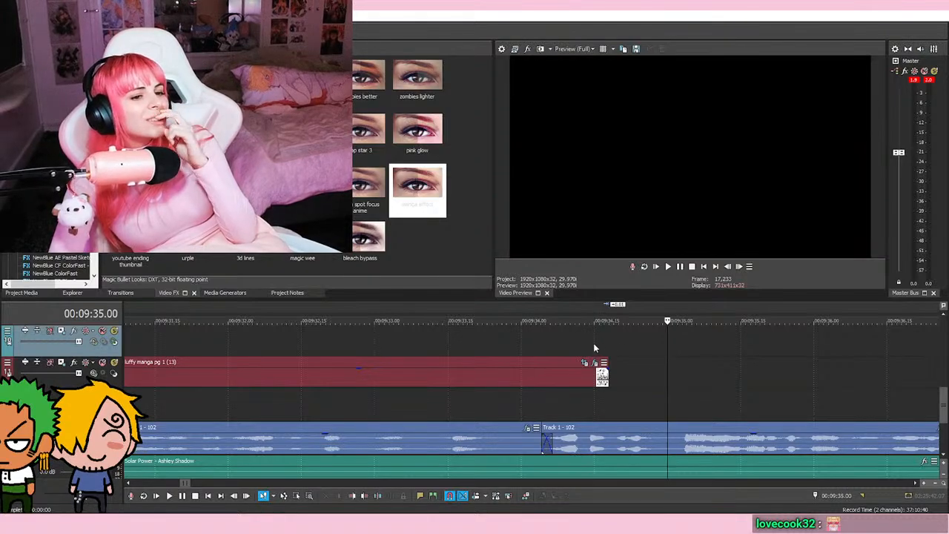
{"action": "left_click", "coordinate": [593, 347]}
{"action": "left_click", "coordinate": [522, 343]}
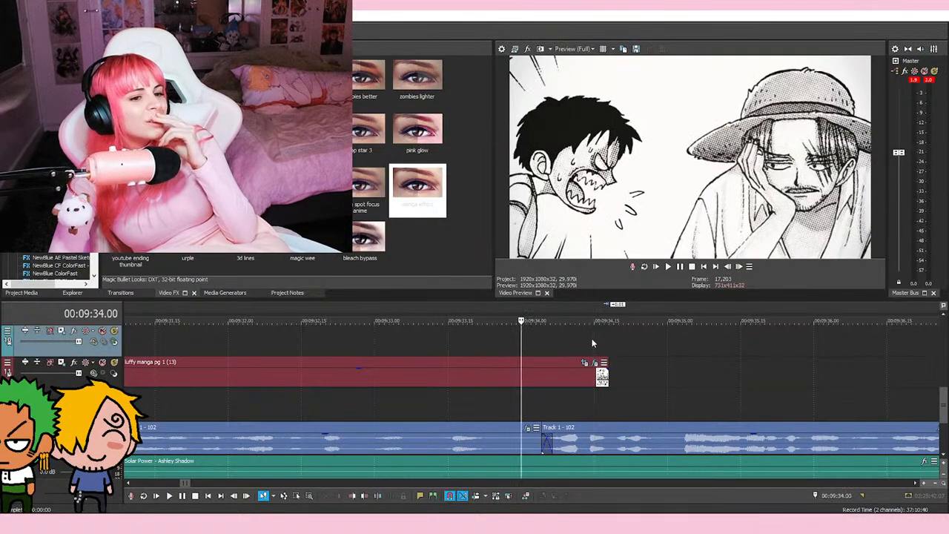
{"action": "left_click", "coordinate": [594, 343]}
{"action": "left_click", "coordinate": [668, 361]}
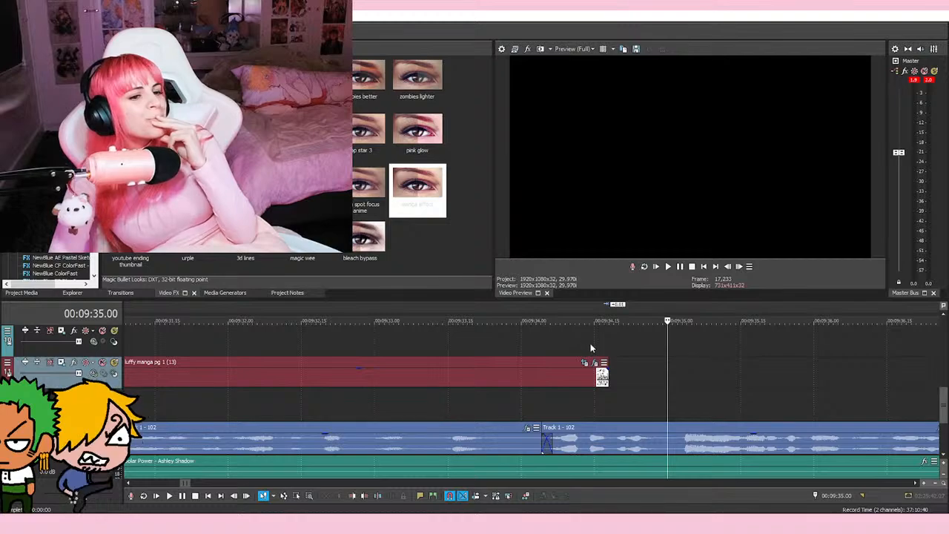
{"action": "left_click", "coordinate": [589, 343]}
{"action": "left_click", "coordinate": [521, 345]}
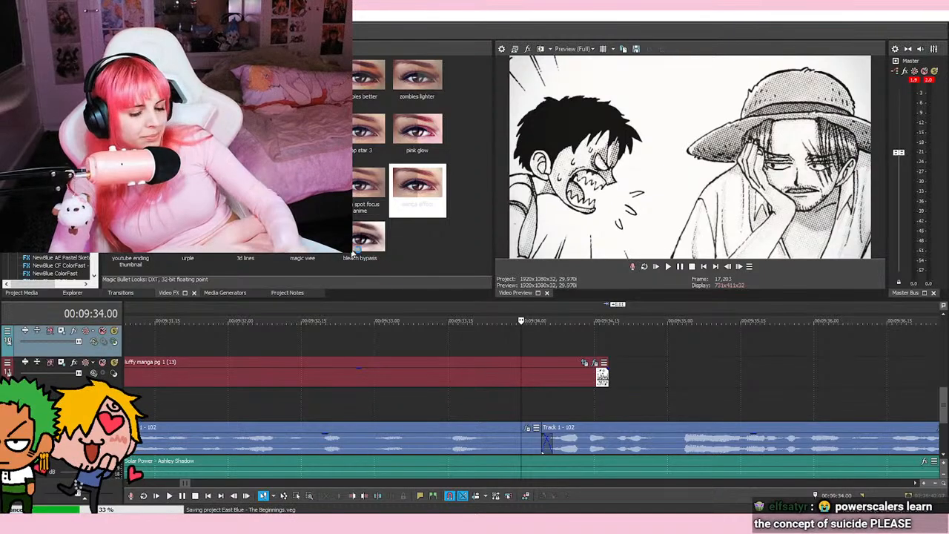
{"action": "left_click", "coordinate": [593, 344]}
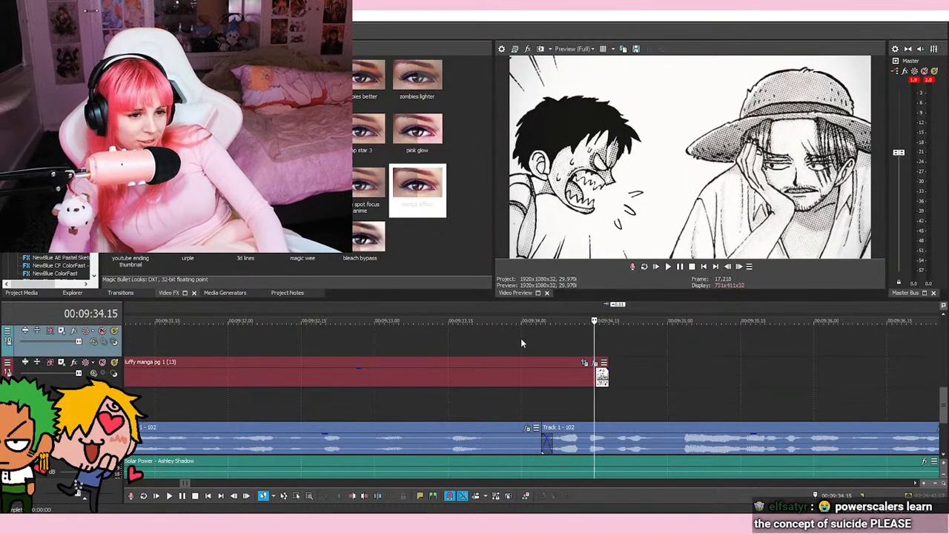
{"action": "left_click", "coordinate": [521, 339]}
{"action": "left_click", "coordinate": [593, 338]}
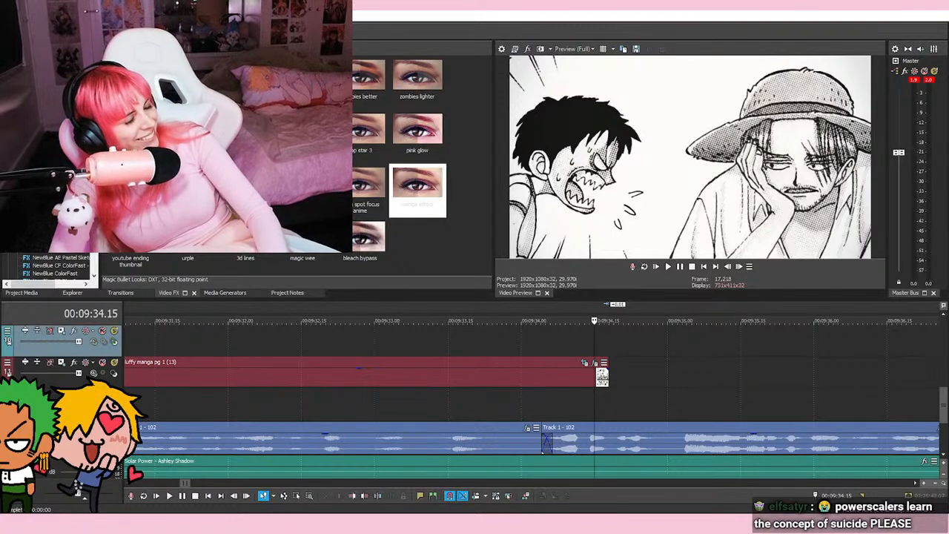
{"action": "left_click", "coordinate": [523, 347]}
{"action": "left_click", "coordinate": [593, 341]}
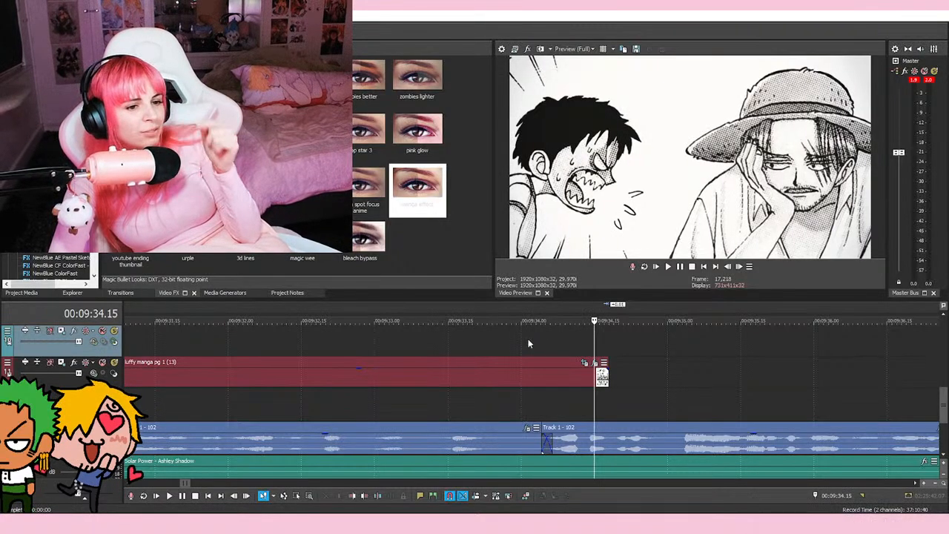
{"action": "left_click", "coordinate": [522, 340]}
{"action": "left_click", "coordinate": [593, 339]}
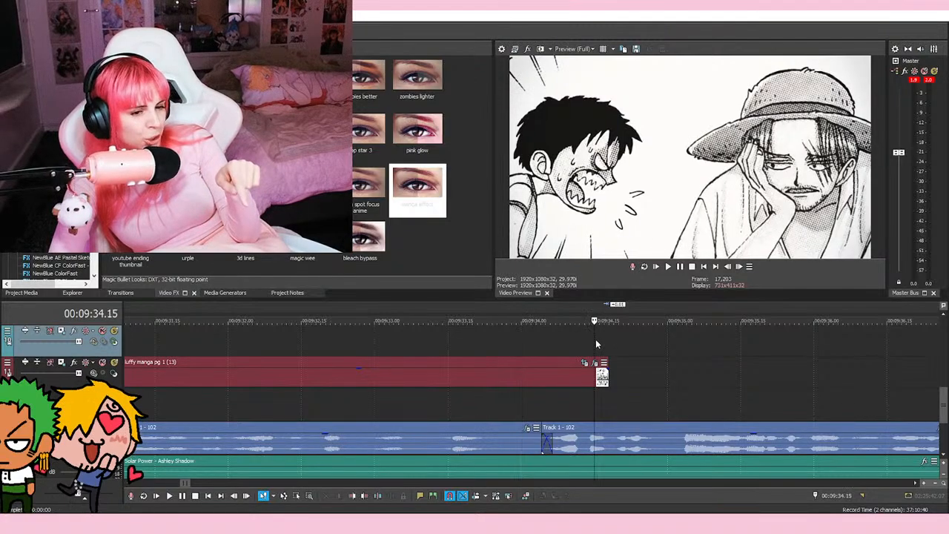
{"action": "left_click", "coordinate": [522, 340]}
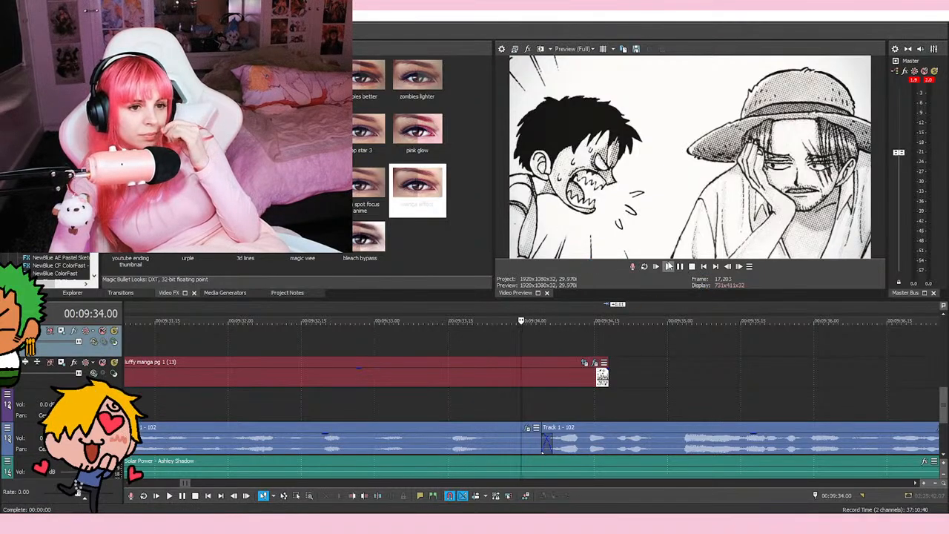
Step: Play short stretches of the narration around the audio cut from 00:09:34.00, return to that frame and save the project
{"action": "left_click", "coordinate": [669, 265]}
{"action": "left_click", "coordinate": [680, 265]}
{"action": "left_click", "coordinate": [538, 341]}
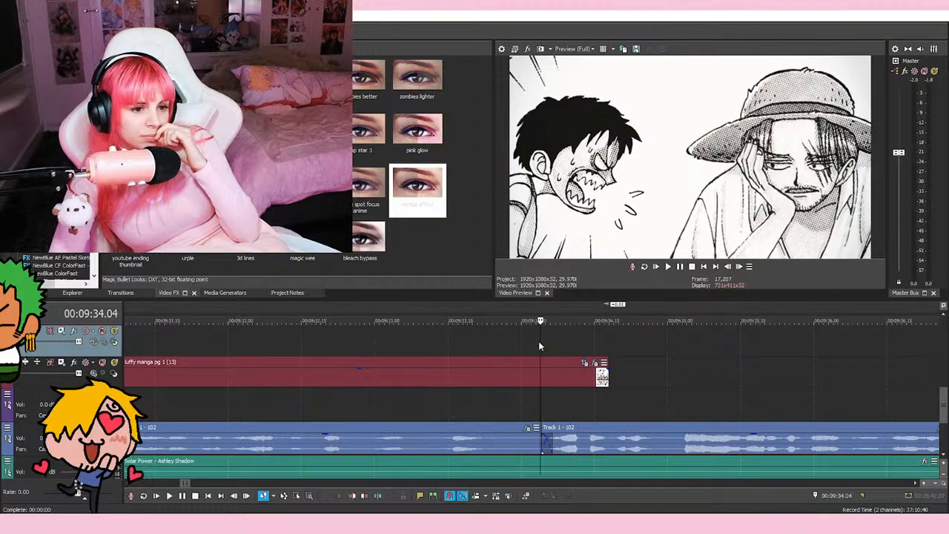
{"action": "left_click", "coordinate": [667, 265]}
{"action": "left_click", "coordinate": [679, 265]}
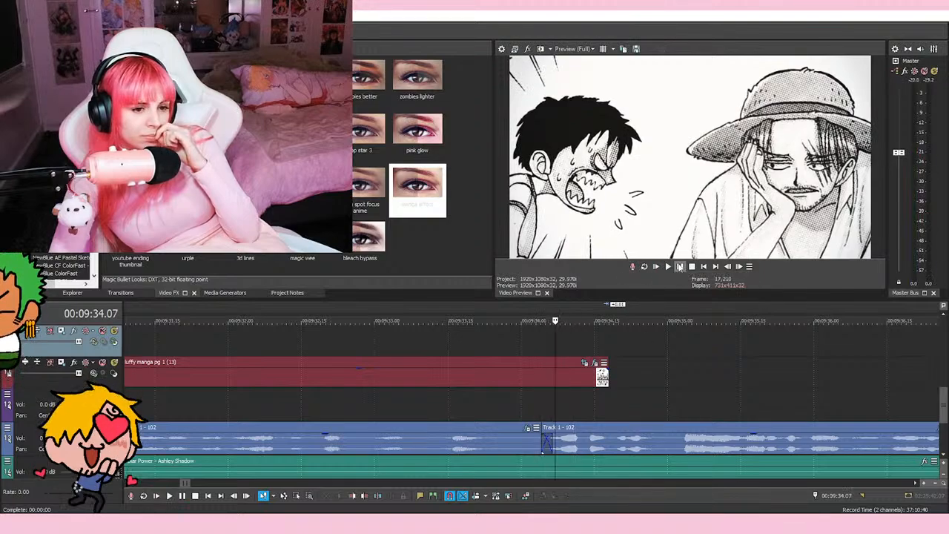
{"action": "left_click", "coordinate": [521, 341]}
{"action": "key", "text": "ctrl+s"}
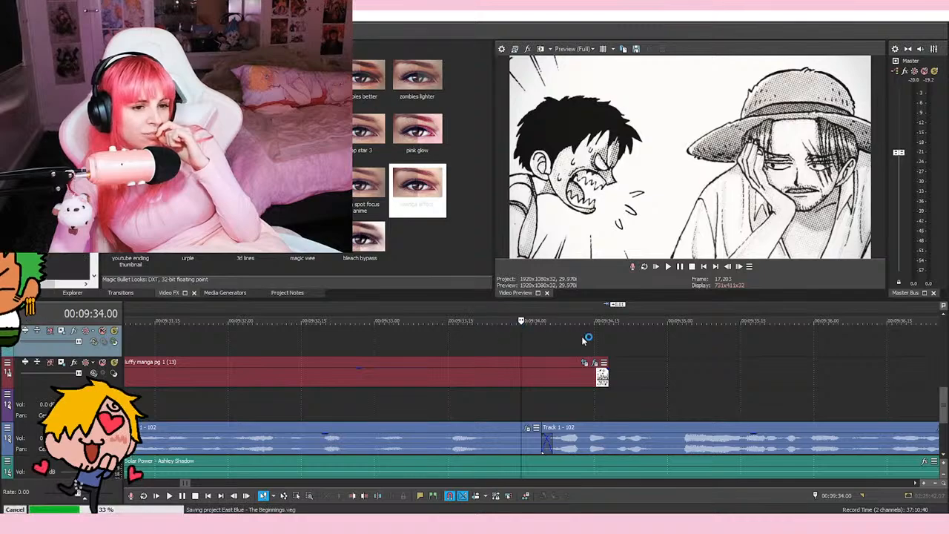
{"action": "left_click", "coordinate": [590, 342]}
{"action": "left_click", "coordinate": [517, 340]}
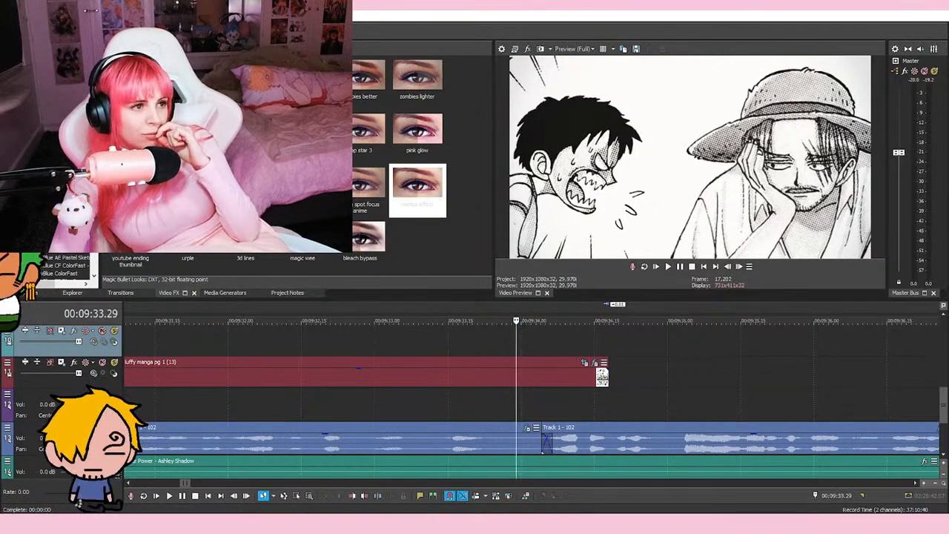
{"action": "left_click", "coordinate": [592, 343]}
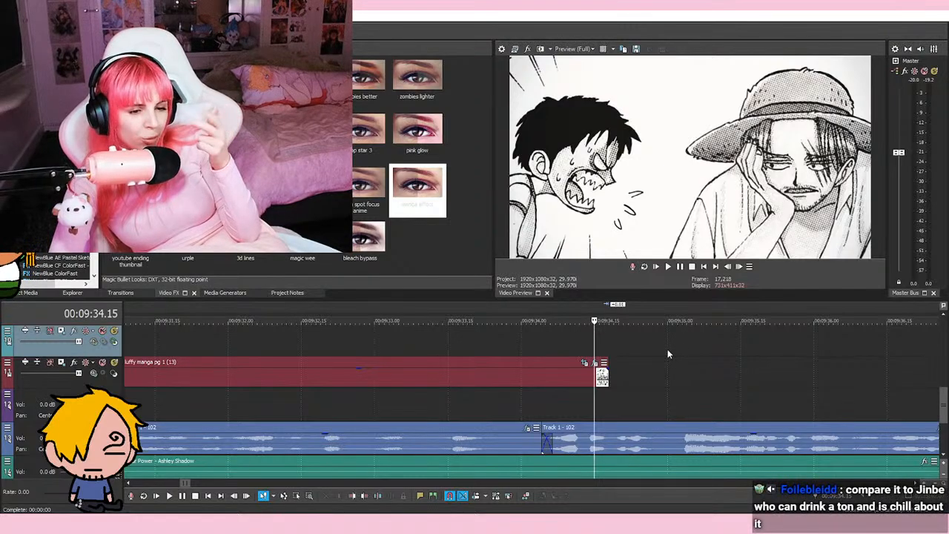
{"action": "left_click", "coordinate": [667, 354]}
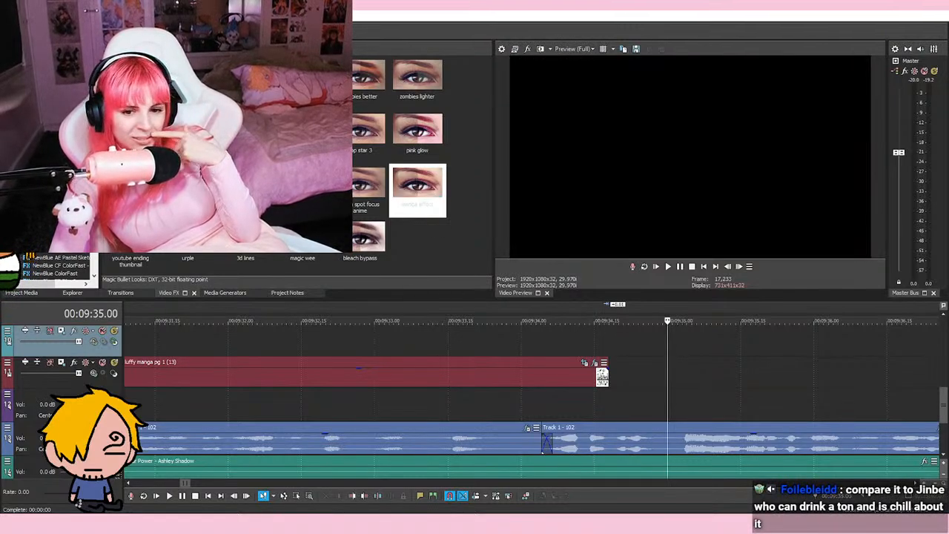
Step: Play the narration from about 00:09:34.03 across the audio cut and past the end of the Luffy and Shanks clip
{"action": "left_click", "coordinate": [531, 338]}
{"action": "key", "text": "space"}
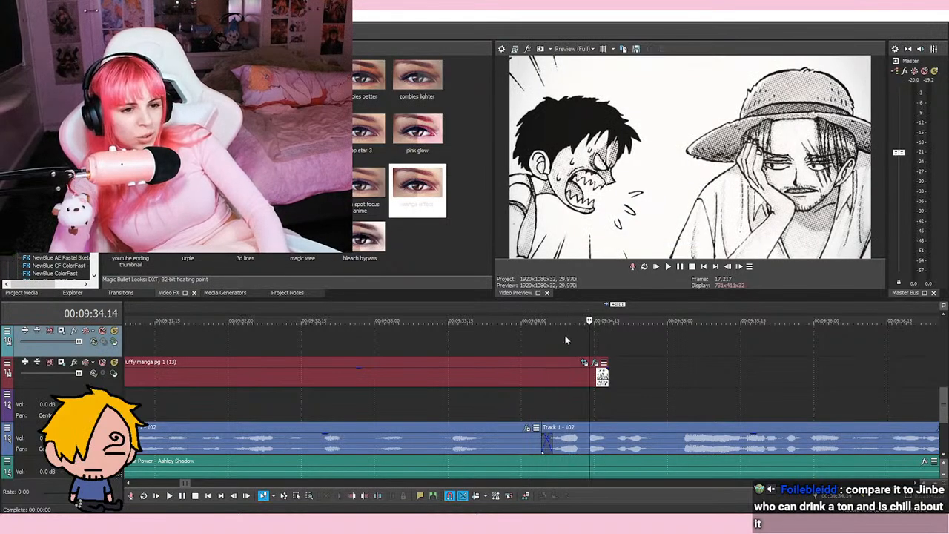
{"action": "key", "text": "space"}
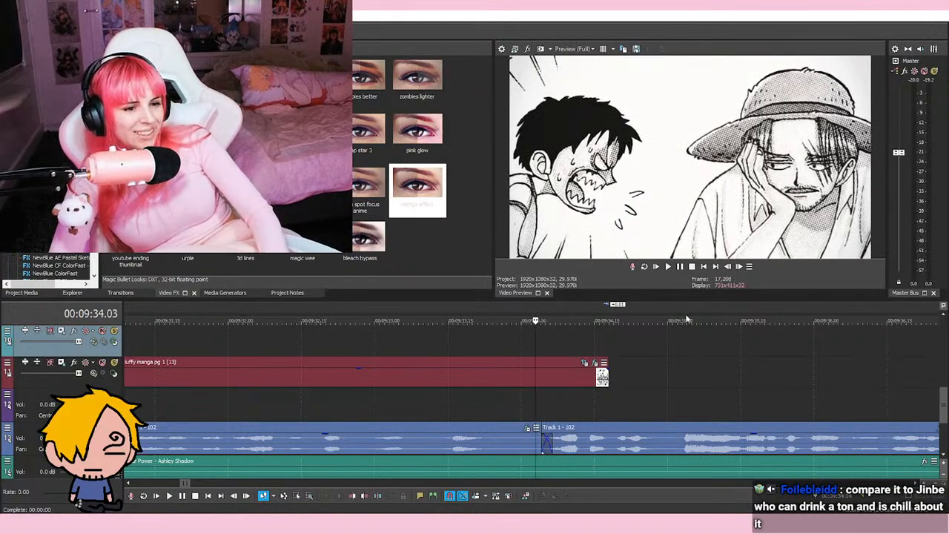
{"action": "key", "text": "space"}
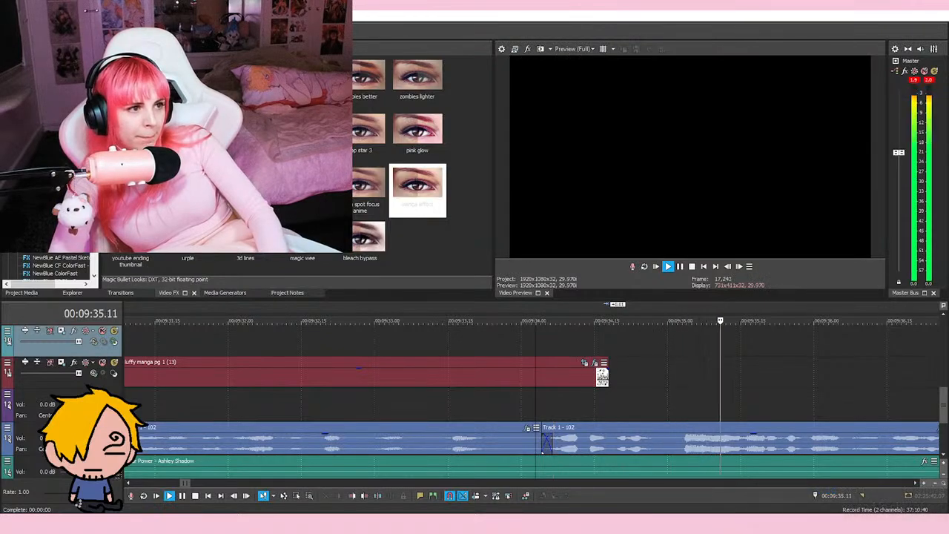
Step: Play back the narration past the end of the last manga clip, then return to about 00:09:34
{"action": "key", "text": "space"}
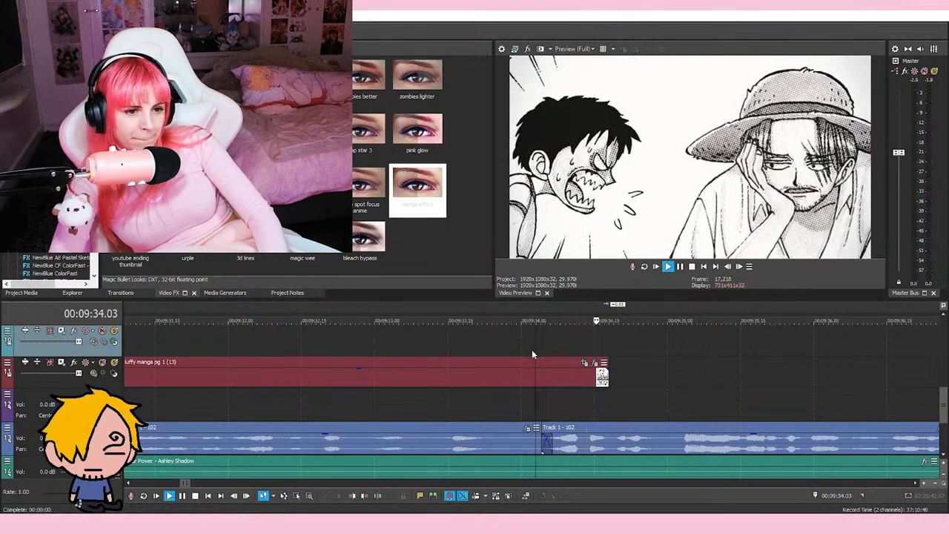
{"action": "key", "text": "space"}
{"action": "scroll", "coordinate": [674, 361], "scroll_direction": "down", "scroll_amount": 3}
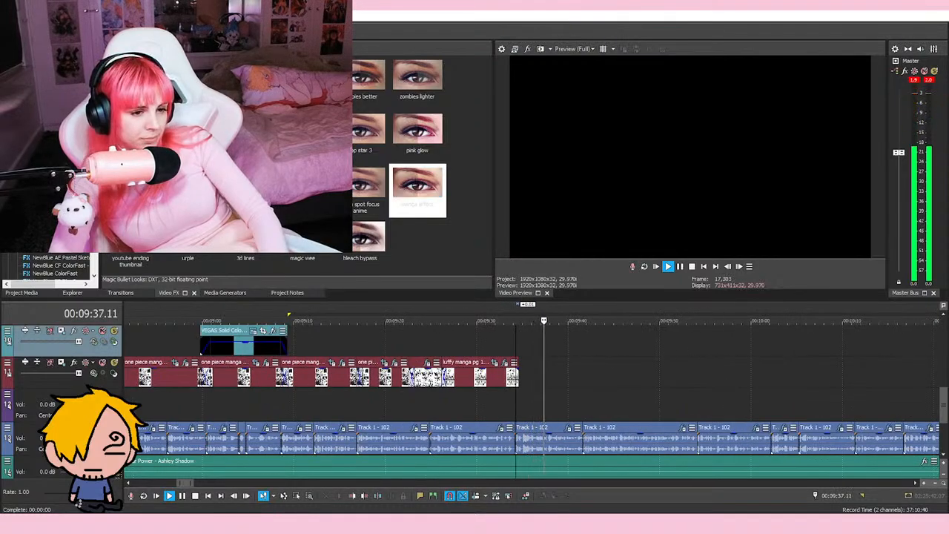
{"action": "scroll", "coordinate": [405, 349], "scroll_direction": "up", "scroll_amount": 5}
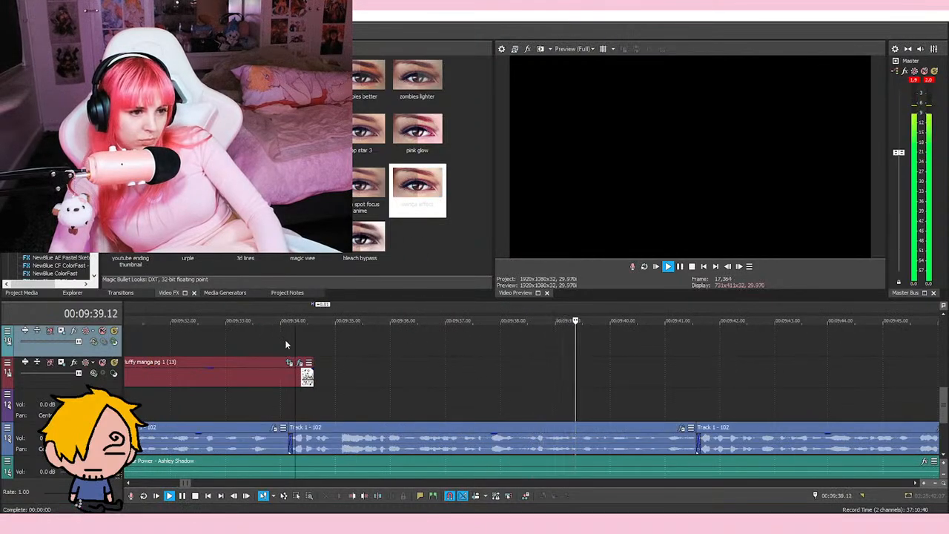
{"action": "scroll", "coordinate": [498, 368], "scroll_direction": "up", "scroll_amount": 3}
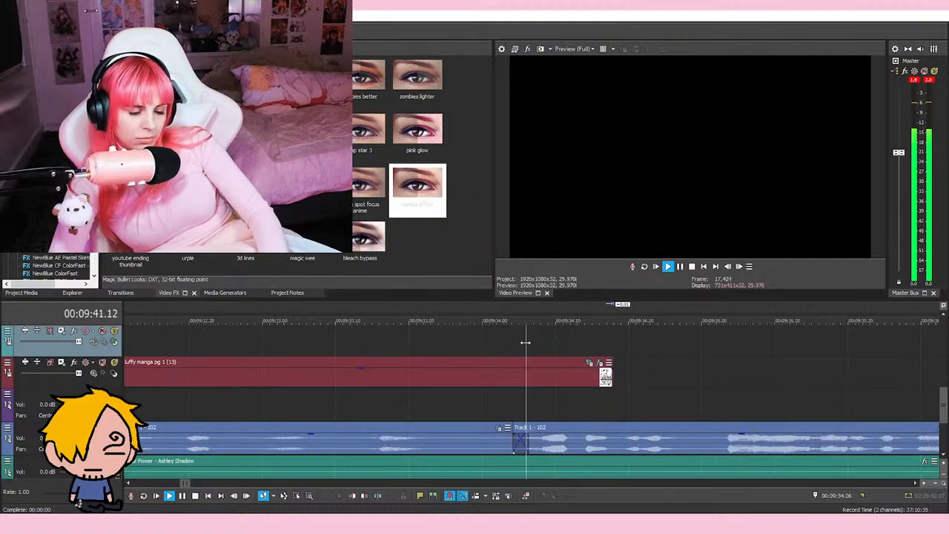
{"action": "key", "text": "space"}
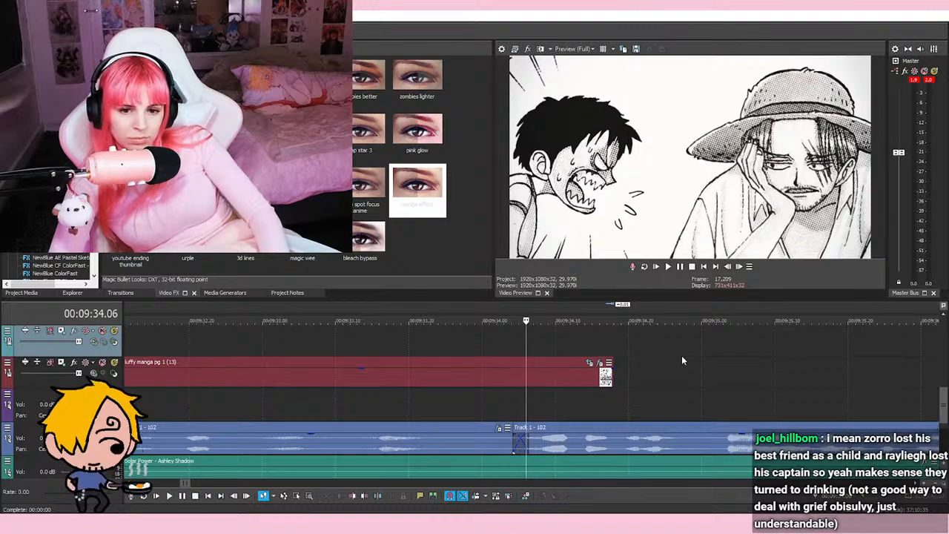
{"action": "scroll", "coordinate": [681, 355], "scroll_direction": "down", "scroll_amount": 5}
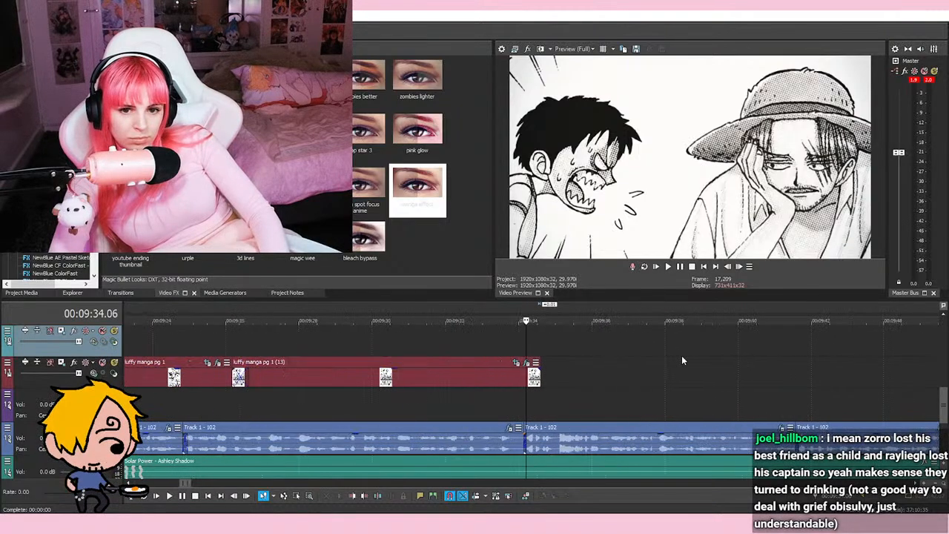
Step: Examine the manga clips from the Roger close-up at about 00:09:19 through the last Luffy page at about 00:09:33
{"action": "left_click", "coordinate": [394, 399]}
{"action": "scroll", "coordinate": [578, 408], "scroll_direction": "up", "scroll_amount": 3}
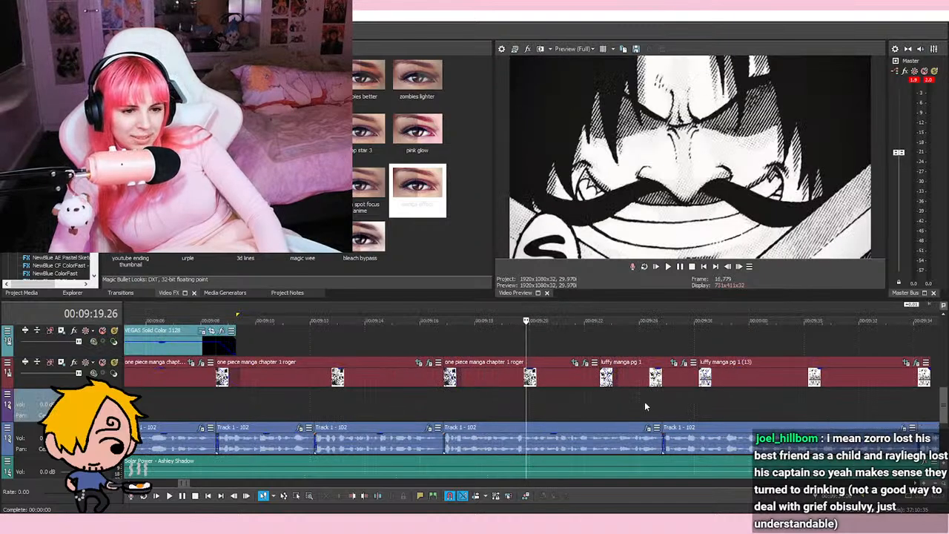
{"action": "left_click", "coordinate": [645, 401]}
{"action": "scroll", "coordinate": [662, 401], "scroll_direction": "down", "scroll_amount": 2}
{"action": "left_click", "coordinate": [625, 400]}
{"action": "left_click", "coordinate": [585, 396]}
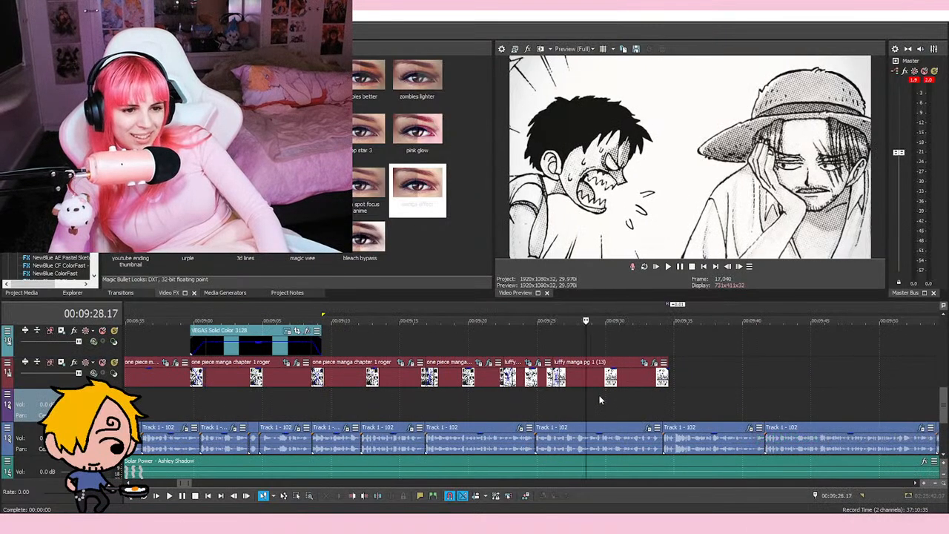
{"action": "left_click", "coordinate": [607, 404]}
{"action": "left_click", "coordinate": [649, 397]}
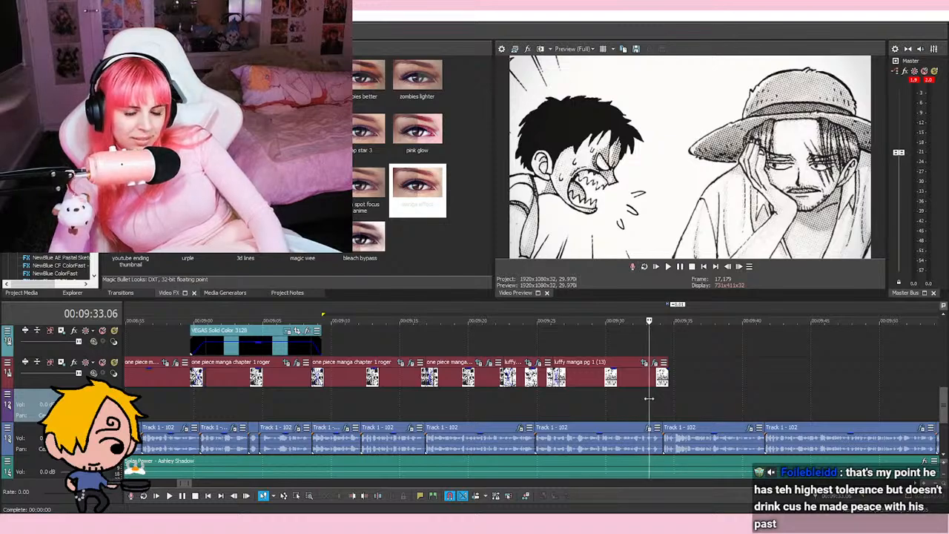
Step: Review the sequence of one piece manga chapter 1 roger clips and play the narration from about 00:09:25
{"action": "left_click", "coordinate": [490, 341]}
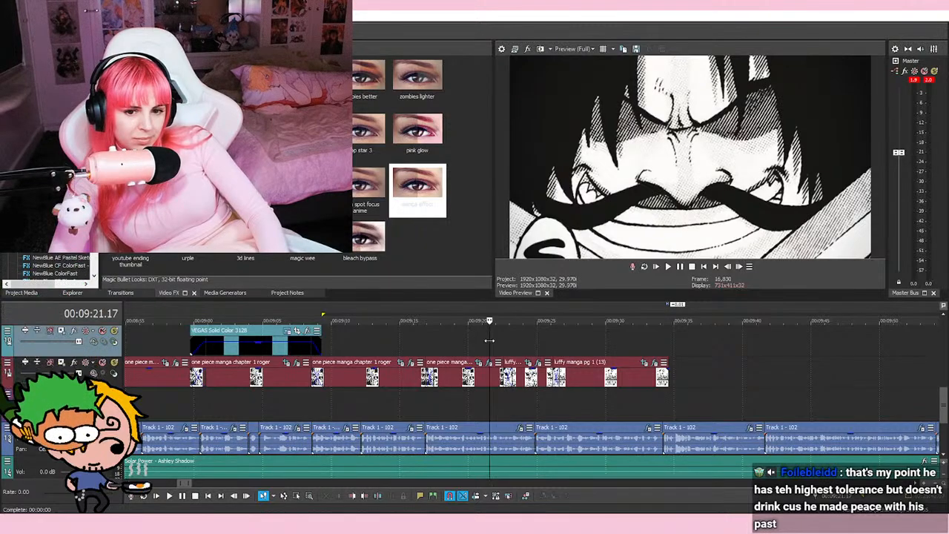
{"action": "left_click", "coordinate": [387, 400]}
{"action": "left_click", "coordinate": [401, 398]}
{"action": "scroll", "coordinate": [533, 398], "scroll_direction": "up", "scroll_amount": 1}
{"action": "scroll", "coordinate": [533, 398], "scroll_direction": "down", "scroll_amount": 2}
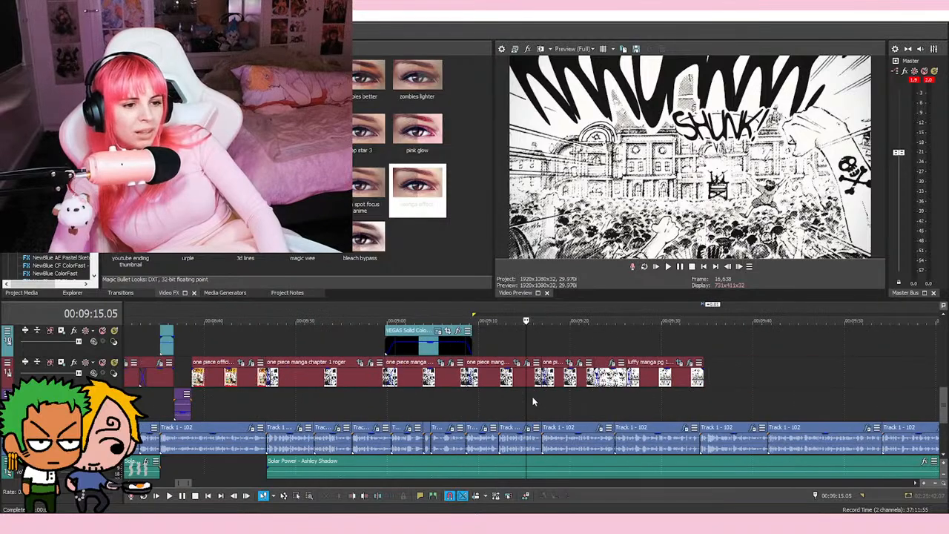
{"action": "left_click", "coordinate": [385, 395]}
{"action": "scroll", "coordinate": [452, 391], "scroll_direction": "up", "scroll_amount": 2}
{"action": "left_click", "coordinate": [452, 390]}
{"action": "left_click", "coordinate": [529, 396]}
{"action": "left_click", "coordinate": [597, 395]}
{"action": "scroll", "coordinate": [645, 390], "scroll_direction": "down", "scroll_amount": 2}
{"action": "left_click", "coordinate": [629, 400]}
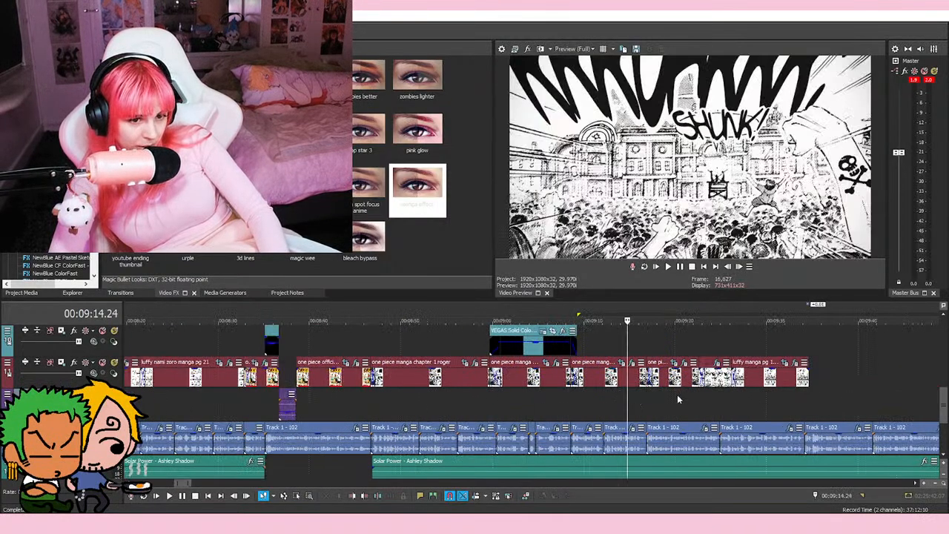
{"action": "left_click", "coordinate": [673, 392]}
{"action": "scroll", "coordinate": [660, 395], "scroll_direction": "up", "scroll_amount": 2}
{"action": "left_click", "coordinate": [652, 397]}
{"action": "left_click", "coordinate": [625, 398]}
{"action": "key", "text": "space"}
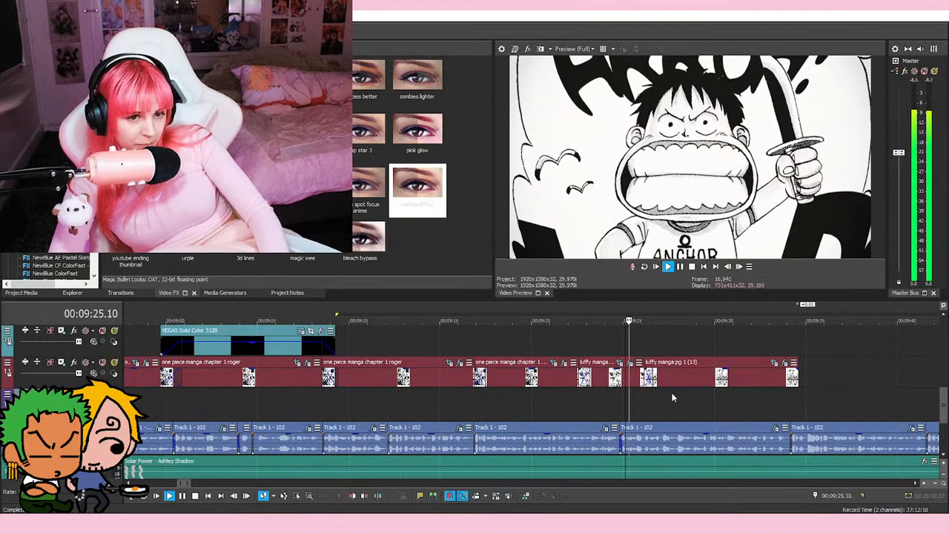
{"action": "key", "text": "space"}
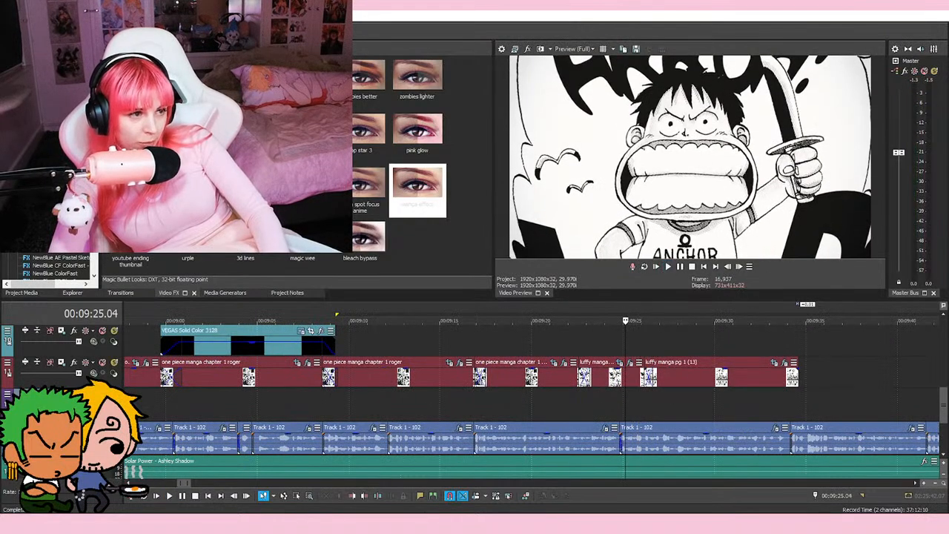
Step: Check the cut from luffy manga pg 1 to luffy manga pg 1 (13) against the narration, playing on to about 00:09:29
{"action": "left_click", "coordinate": [621, 345]}
{"action": "scroll", "coordinate": [617, 343], "scroll_direction": "up", "scroll_amount": 3}
{"action": "left_click", "coordinate": [581, 342]}
{"action": "left_click", "coordinate": [640, 346]}
{"action": "left_click", "coordinate": [585, 338]}
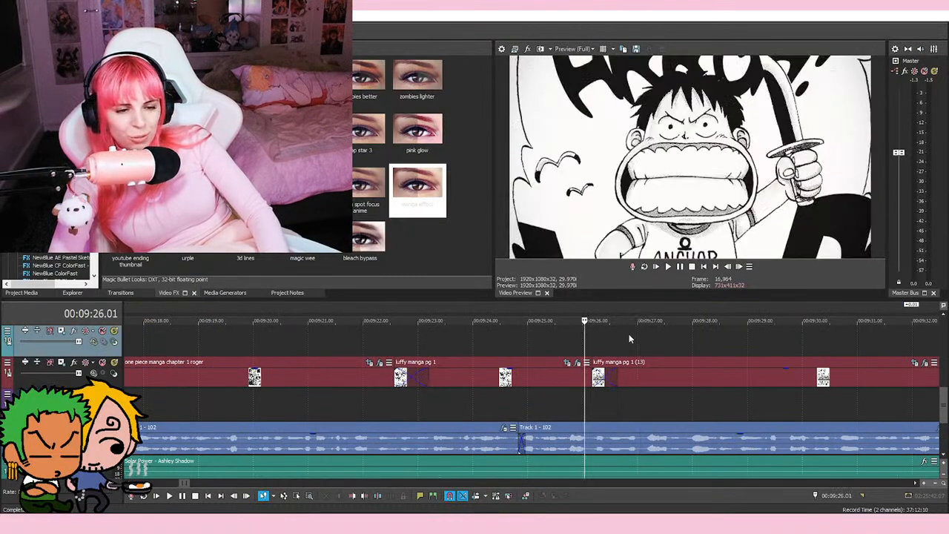
{"action": "scroll", "coordinate": [628, 334], "scroll_direction": "right", "scroll_amount": 1}
{"action": "left_click", "coordinate": [478, 341]}
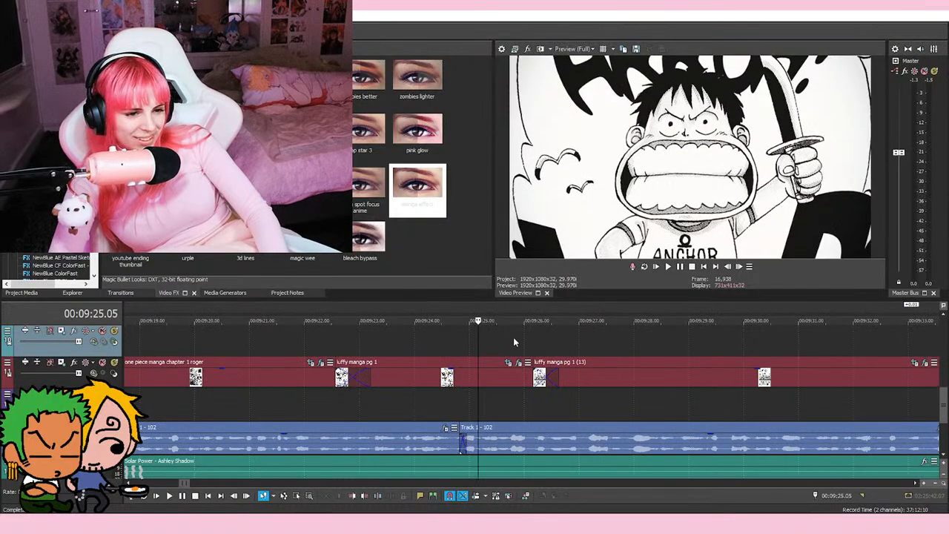
{"action": "left_click", "coordinate": [513, 342]}
{"action": "left_click", "coordinate": [522, 344]}
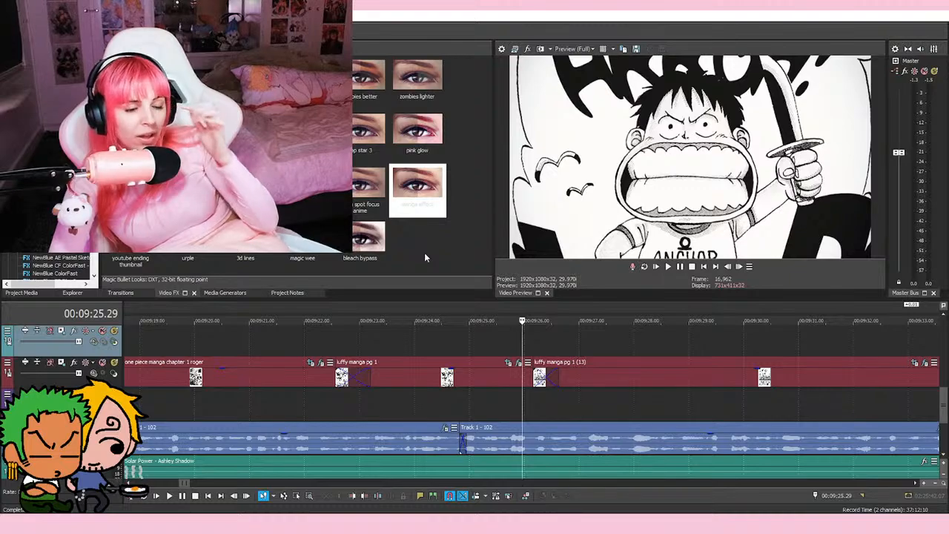
{"action": "left_click", "coordinate": [470, 341]}
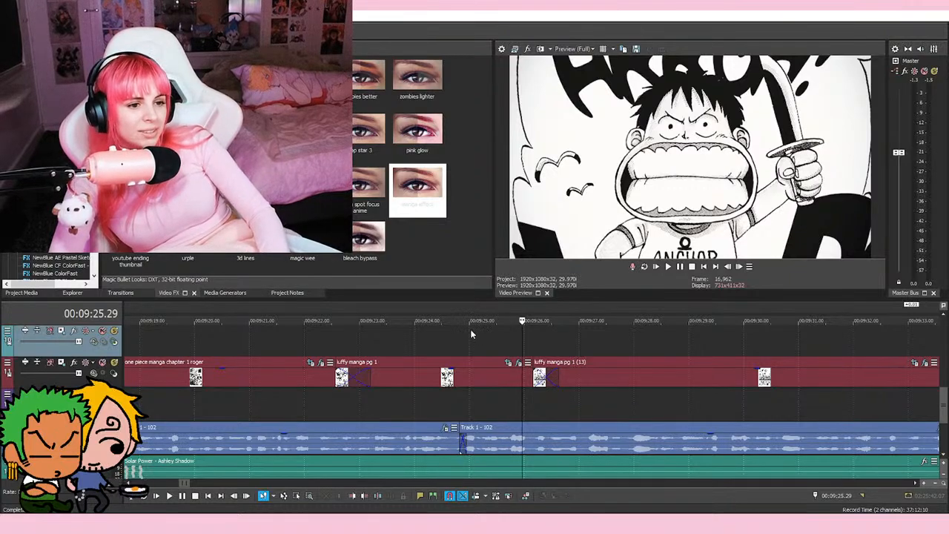
{"action": "left_click", "coordinate": [522, 344]}
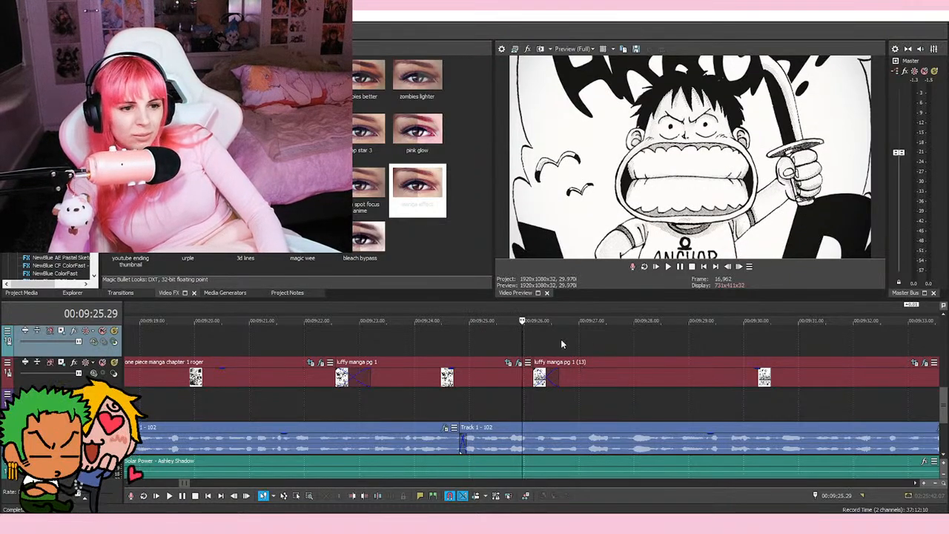
{"action": "left_click", "coordinate": [521, 346]}
{"action": "key", "text": "space"}
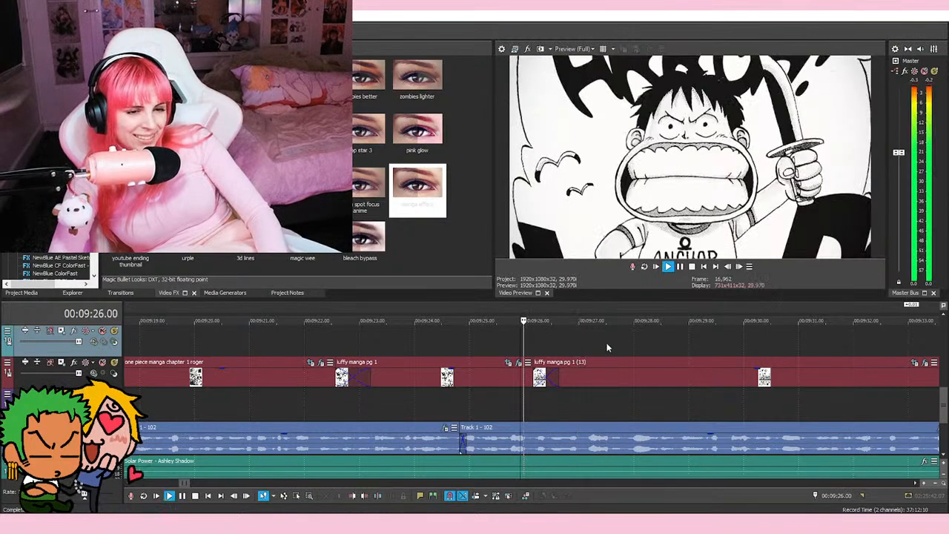
{"action": "key", "text": "space"}
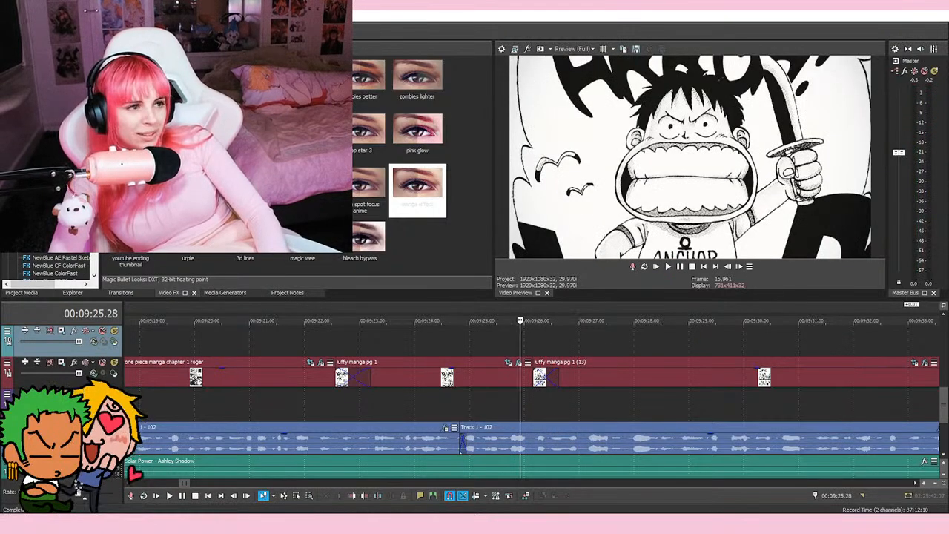
{"action": "key", "text": "space"}
{"action": "scroll", "coordinate": [572, 353], "scroll_direction": "down", "scroll_amount": 5}
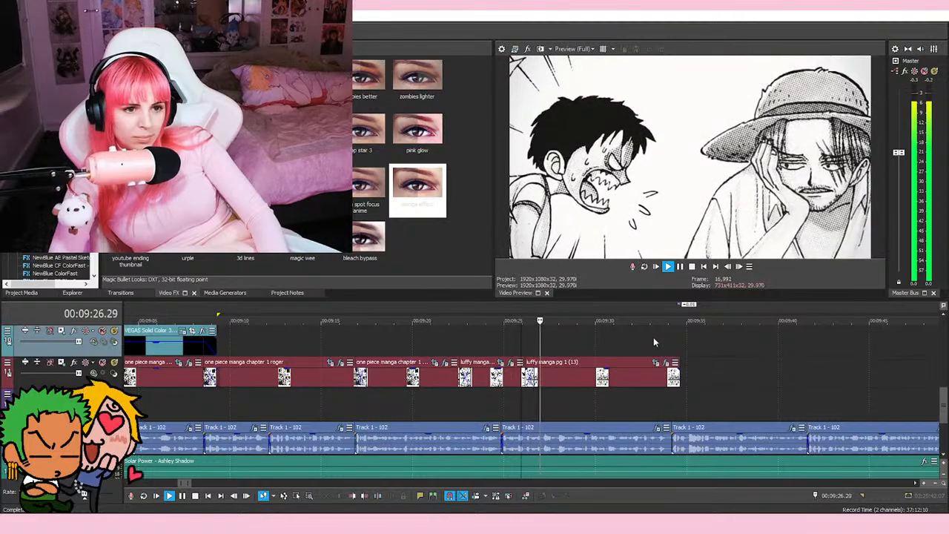
{"action": "left_click", "coordinate": [681, 266]}
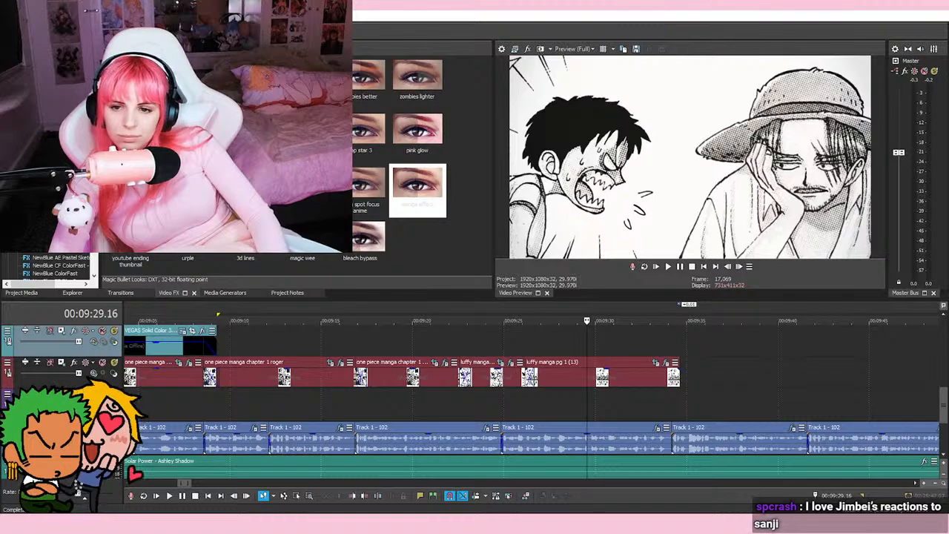
Step: Examine the luffy manga pg 1 page images (14), (12), (11) and (10) in Honeyview as candidates for the next clip
{"action": "key", "text": "alt+Tab"}
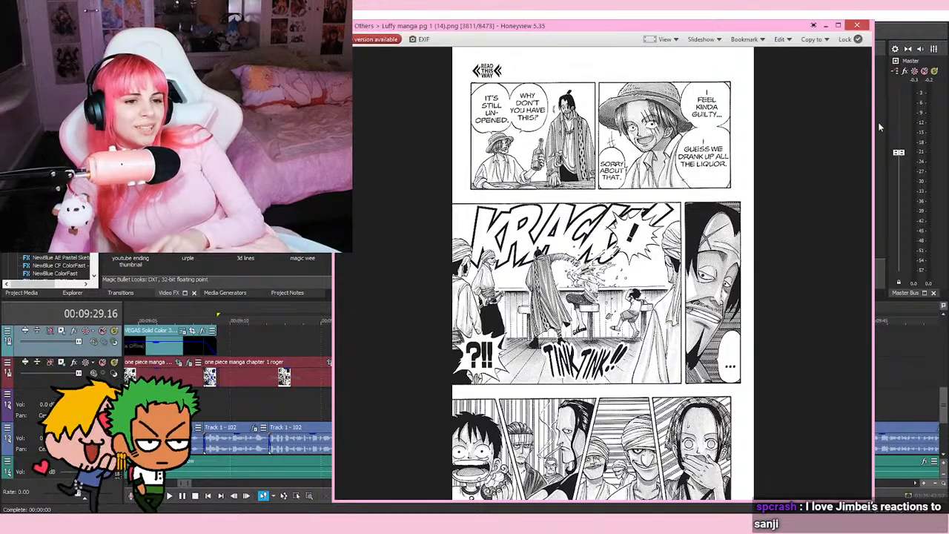
{"action": "left_click", "coordinate": [858, 27]}
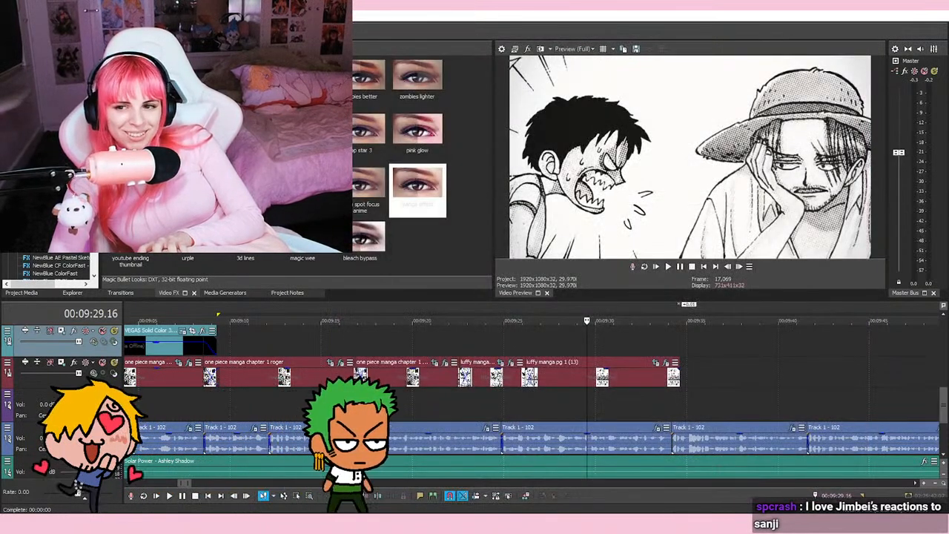
{"action": "key", "text": "alt+Tab"}
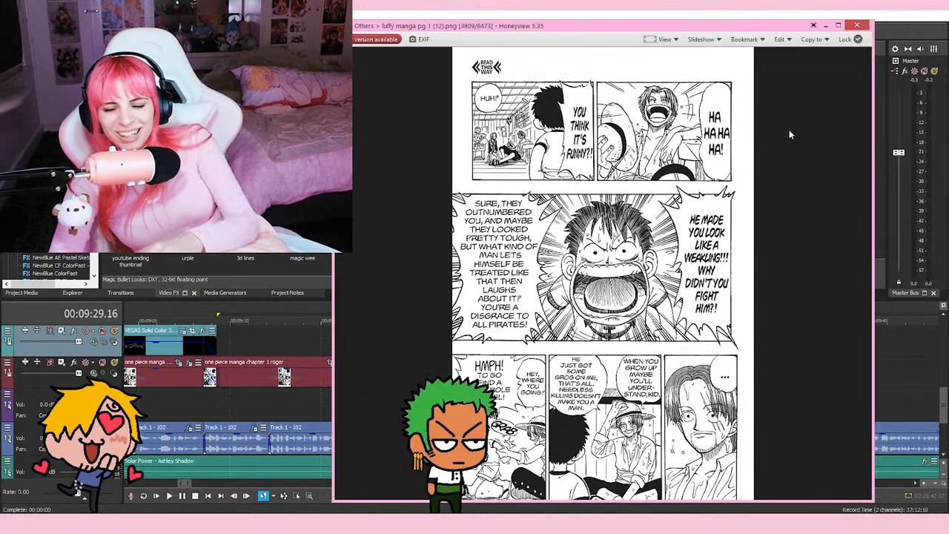
{"action": "left_click", "coordinate": [856, 25]}
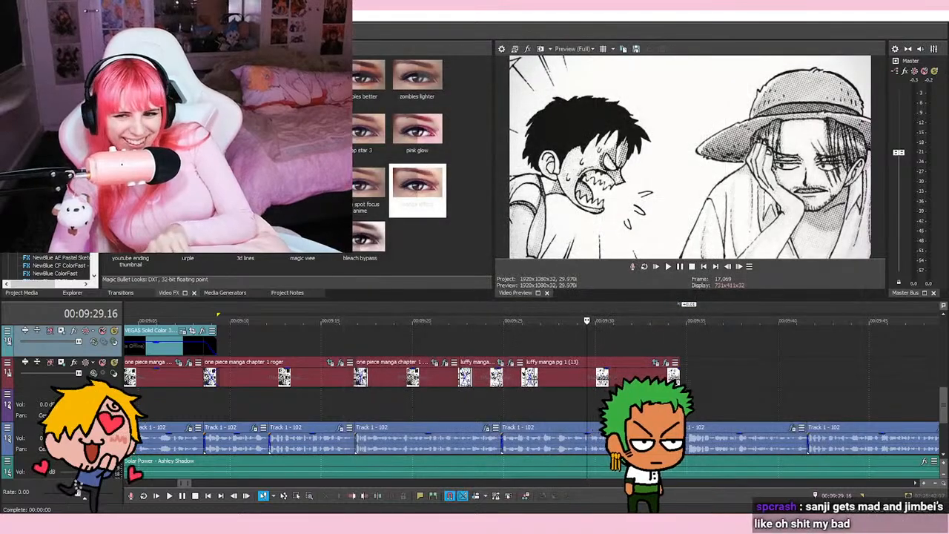
{"action": "key", "text": "alt+Tab"}
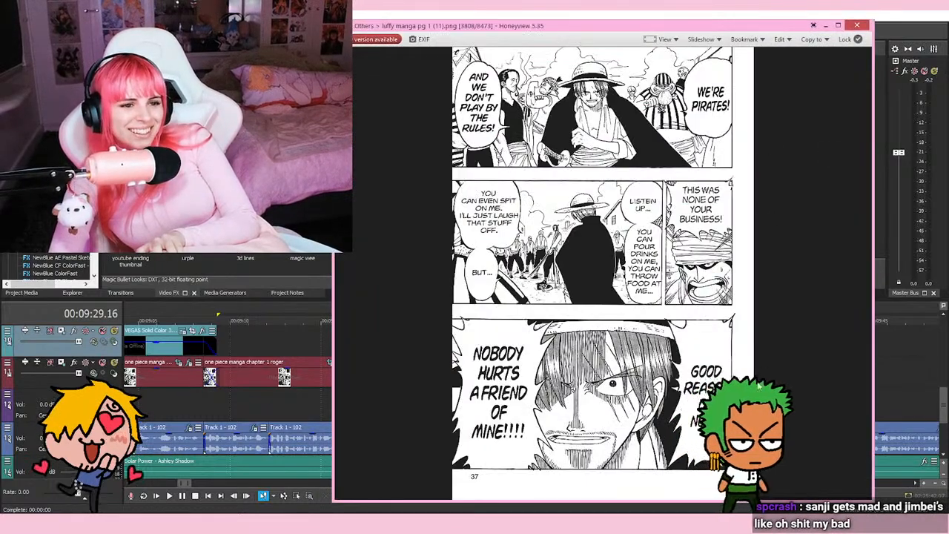
{"action": "left_click", "coordinate": [860, 27]}
{"action": "key", "text": "alt+Tab"}
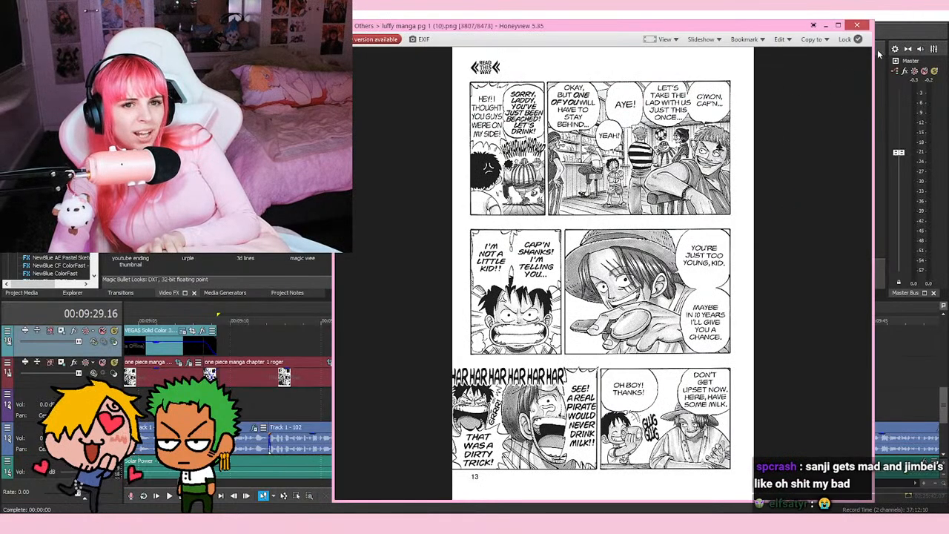
{"action": "left_click", "coordinate": [857, 25]}
Step: Add the luffy manga pg 1 (10) image after the last manga clip at about 00:09:34, slightly overlapping it for a crossfade
{"action": "left_click_drag", "start_coordinate": [771, 374], "coordinate": [672, 376]}
{"action": "double_click", "coordinate": [674, 376]}
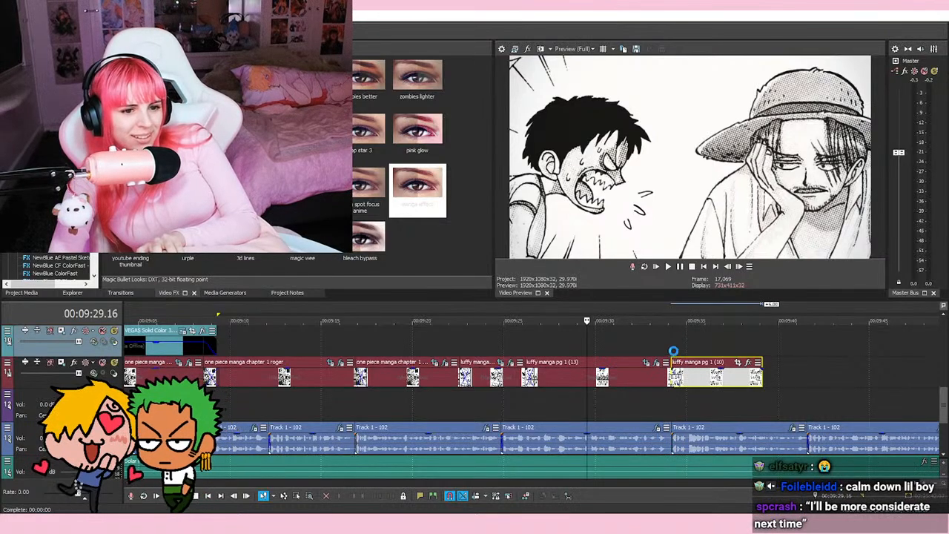
{"action": "key", "text": "space"}
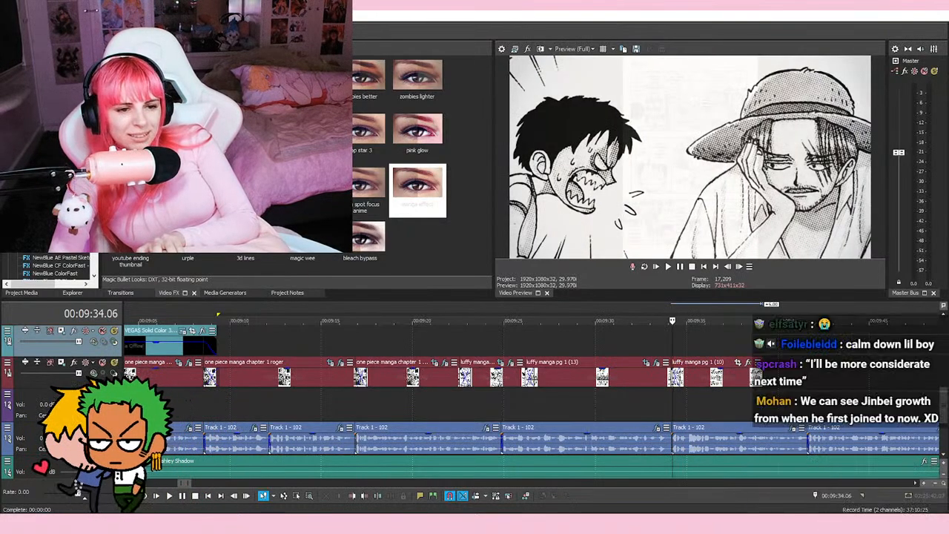
{"action": "scroll", "coordinate": [563, 373], "scroll_direction": "up", "scroll_amount": 7}
{"action": "left_click_drag", "start_coordinate": [658, 387], "coordinate": [647, 386]}
{"action": "scroll", "coordinate": [647, 386], "scroll_direction": "down", "scroll_amount": 5}
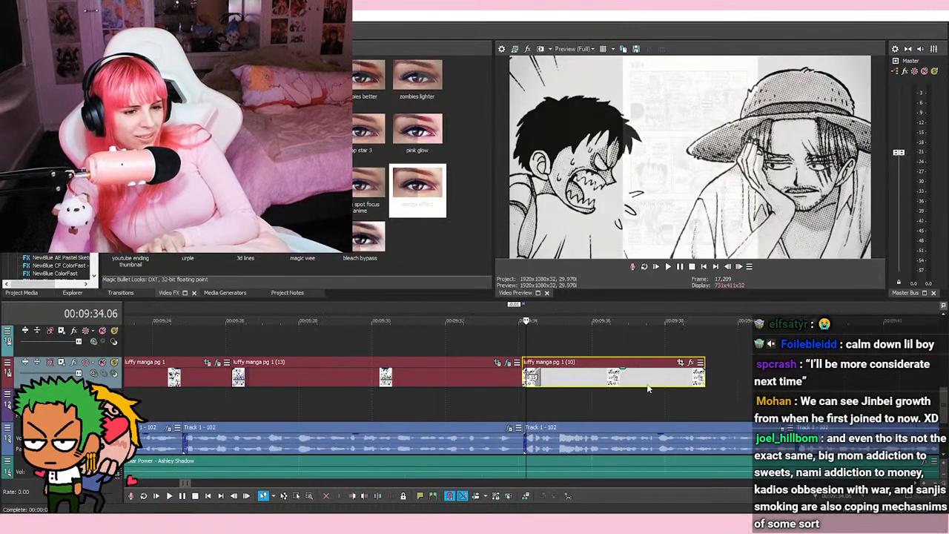
Step: Preview the new manga page clip at about 00:09:36 and 00:09:38, and save the project
{"action": "left_click", "coordinate": [592, 343]}
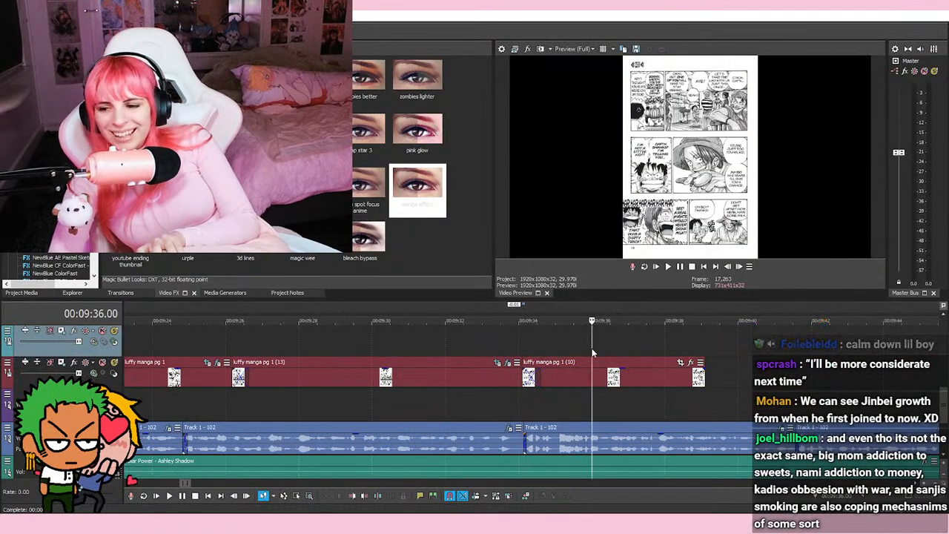
{"action": "left_click", "coordinate": [663, 348]}
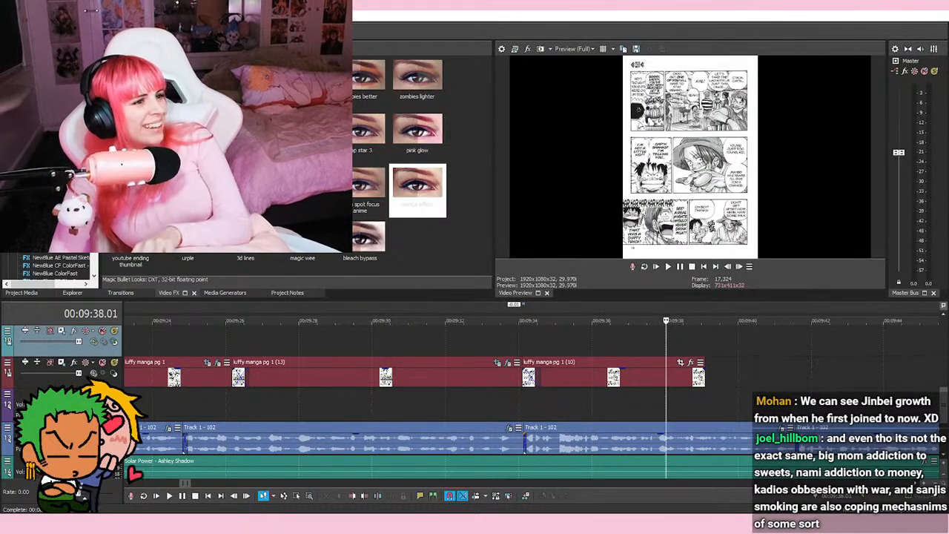
{"action": "key", "text": "ctrl+s"}
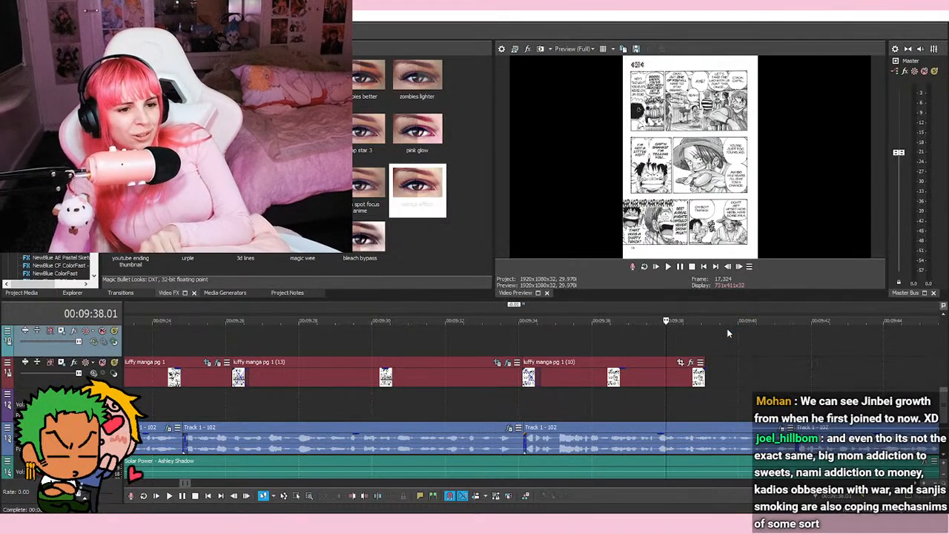
Step: Check the preview frames on both sides of the crossfade into luffy manga pg 1 (10), at about 00:09:34 and 00:09:36
{"action": "left_click", "coordinate": [590, 343]}
{"action": "left_click", "coordinate": [515, 343]}
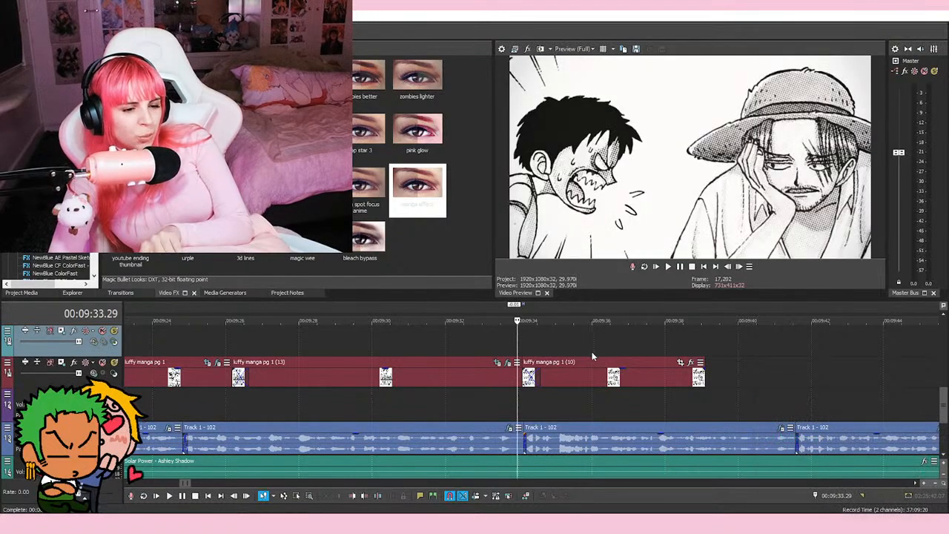
{"action": "left_click", "coordinate": [593, 342]}
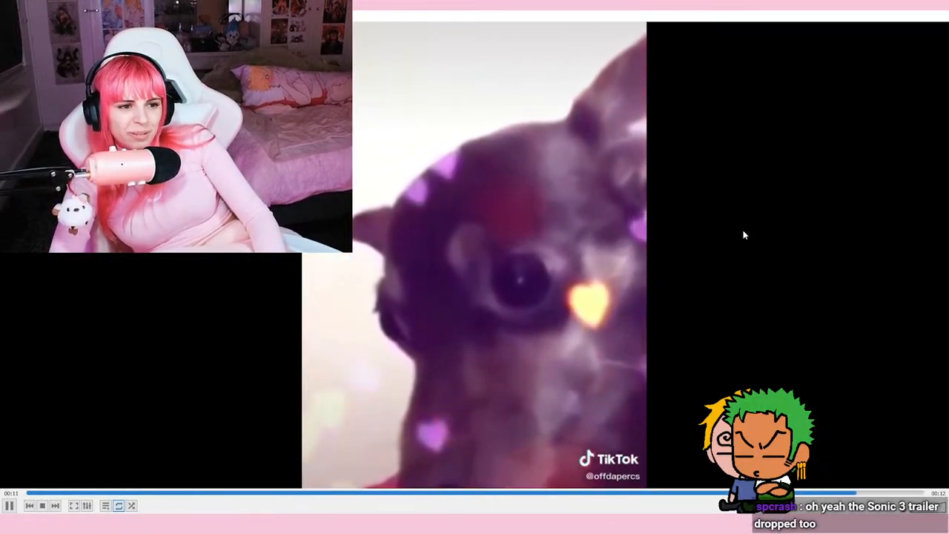
Step: Stop the looping TikTok video and close its player to return to the video editor
{"action": "key", "text": "space"}
{"action": "key", "text": "alt+F4"}
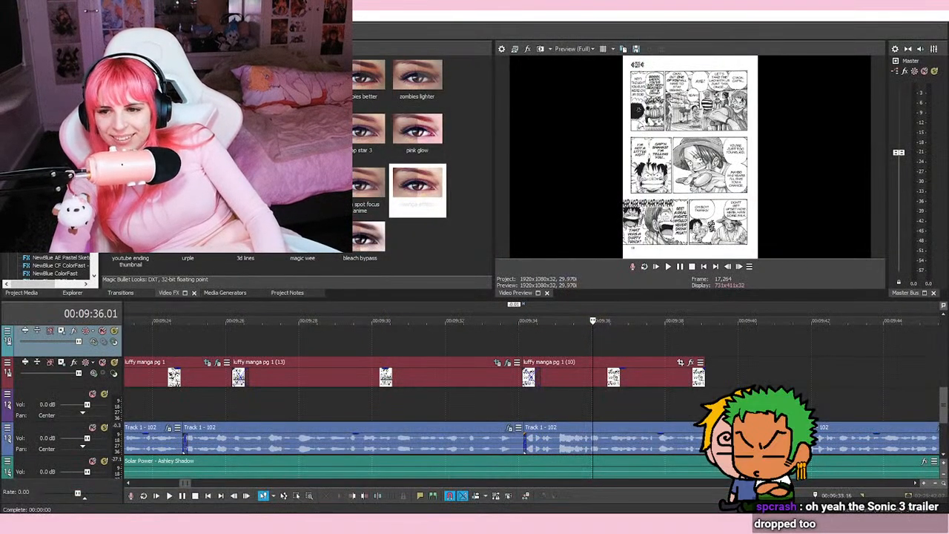
Step: Play the crossfade into luffy manga pg 1 (10) from about 00:09:33 against the narration, and save the project
{"action": "left_click", "coordinate": [501, 320]}
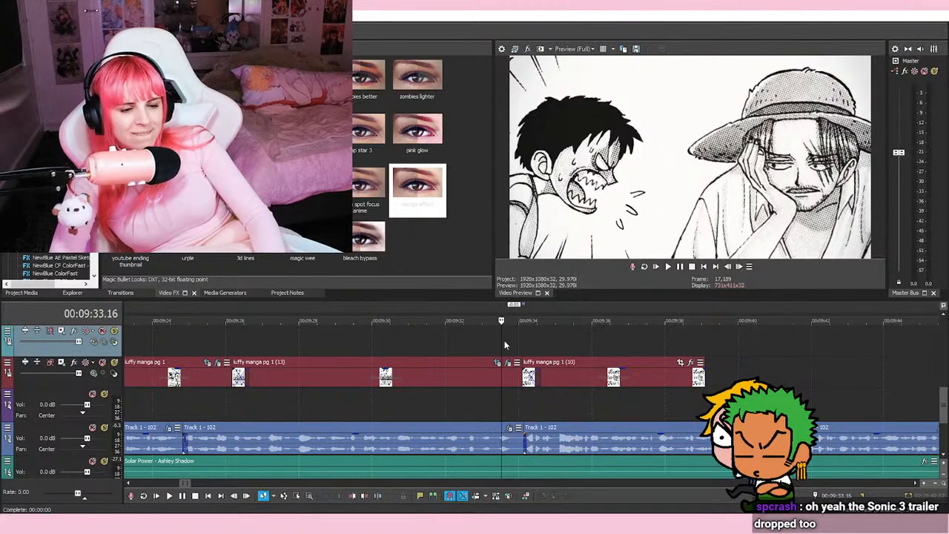
{"action": "key", "text": "space"}
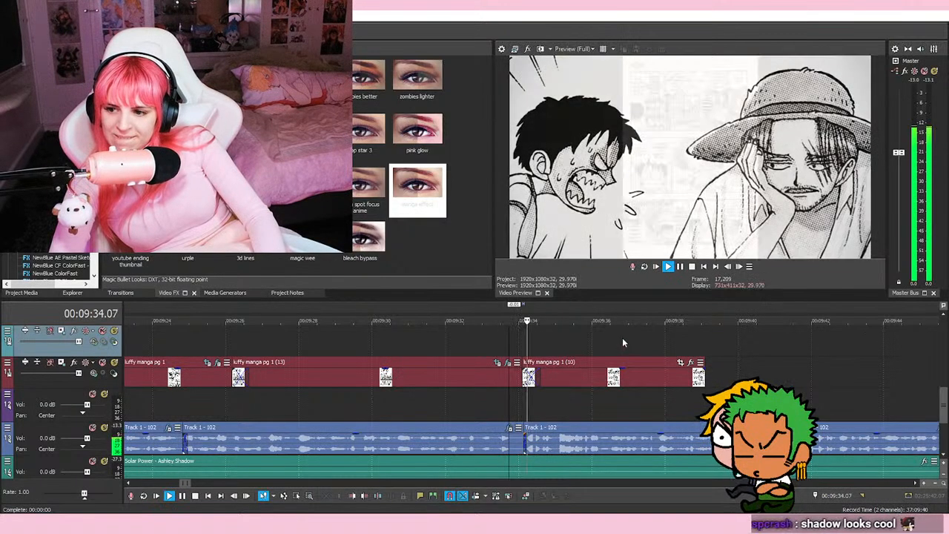
{"action": "key", "text": "space"}
{"action": "key", "text": "space"}
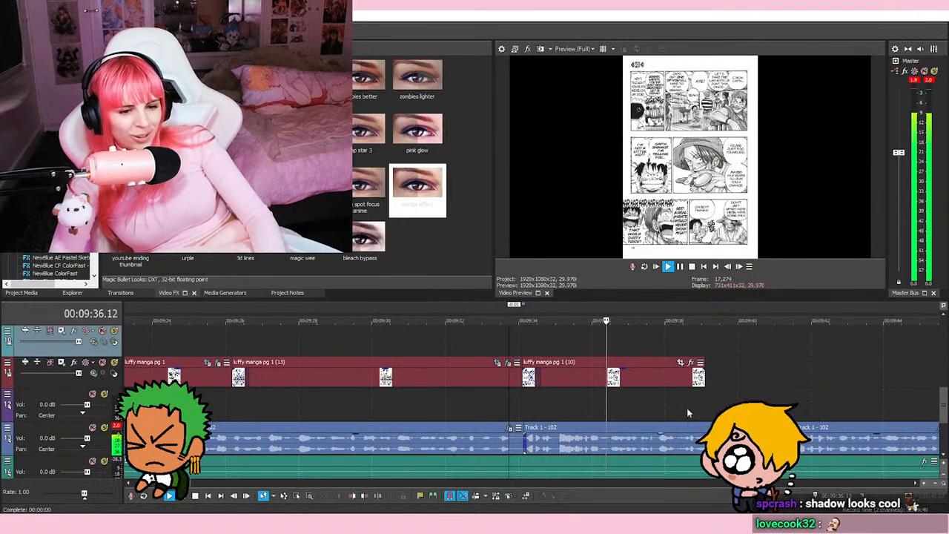
{"action": "left_click", "coordinate": [574, 340]}
{"action": "left_click", "coordinate": [521, 341]}
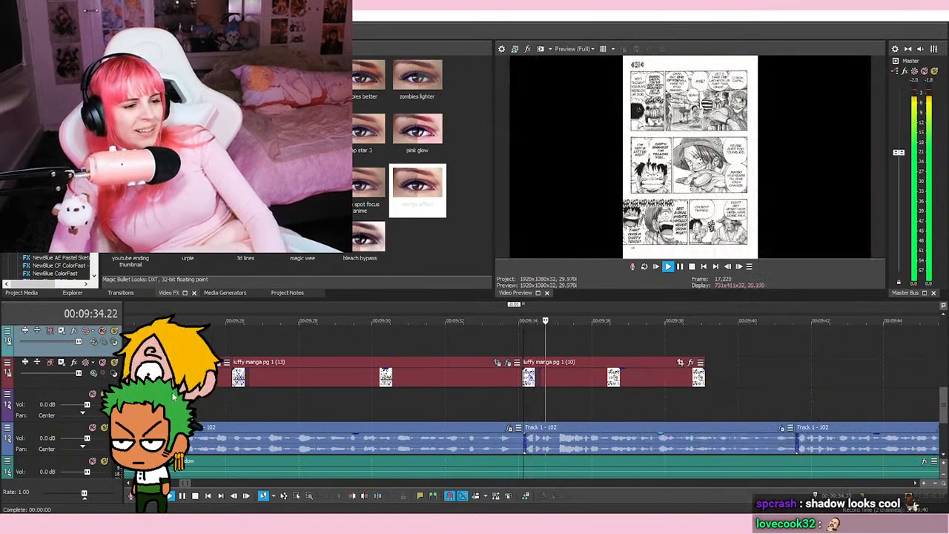
{"action": "key", "text": "ctrl+s"}
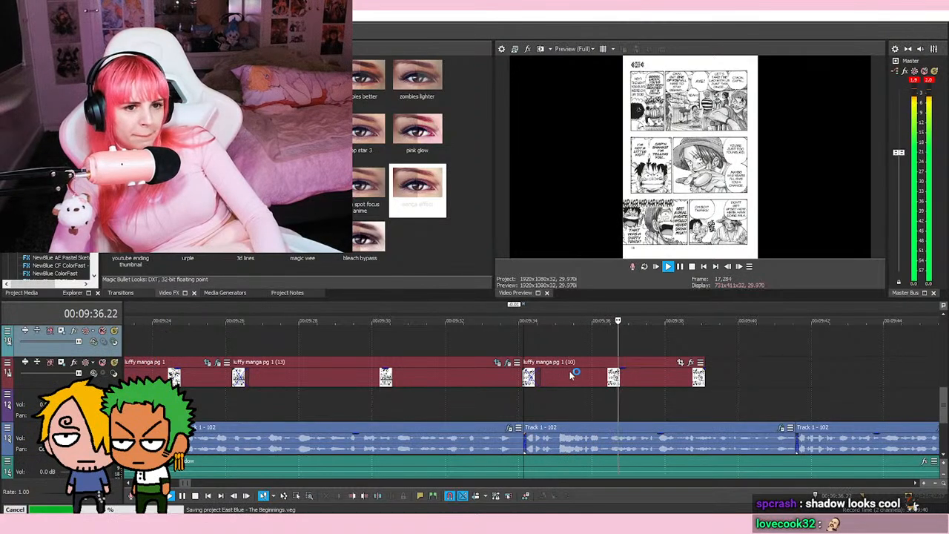
{"action": "scroll", "coordinate": [637, 416], "scroll_direction": "up", "scroll_amount": 2}
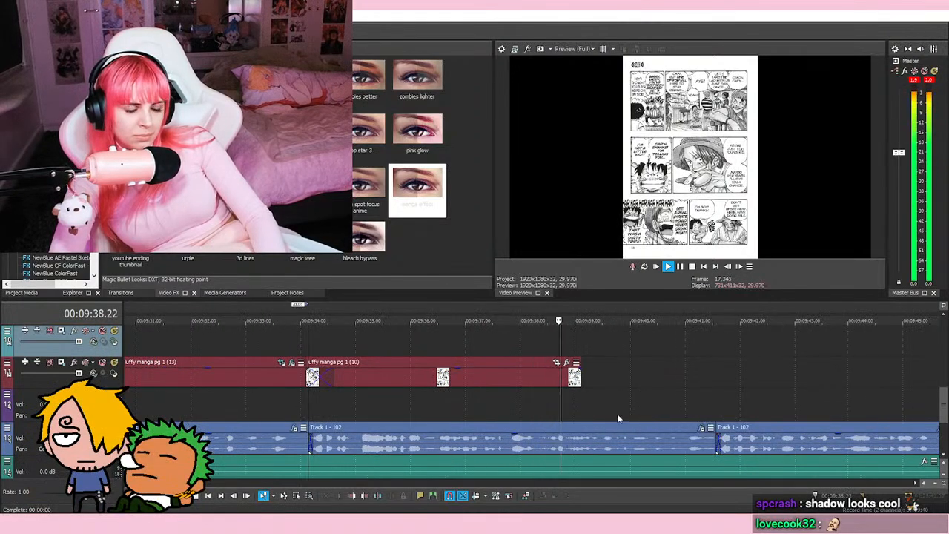
{"action": "scroll", "coordinate": [618, 418], "scroll_direction": "down", "scroll_amount": 3}
{"action": "scroll", "coordinate": [581, 384], "scroll_direction": "up", "scroll_amount": 1}
Step: Copy the luffy manga pg 1 clip at about 00:09:24 and paste it at 00:09:34.03 on the upper video track
{"action": "left_click", "coordinate": [497, 333]}
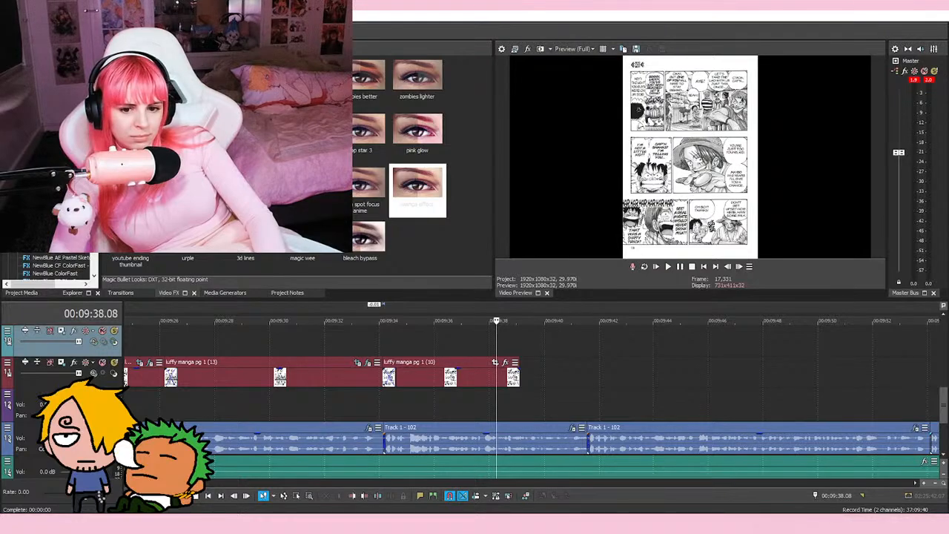
{"action": "left_click", "coordinate": [359, 332]}
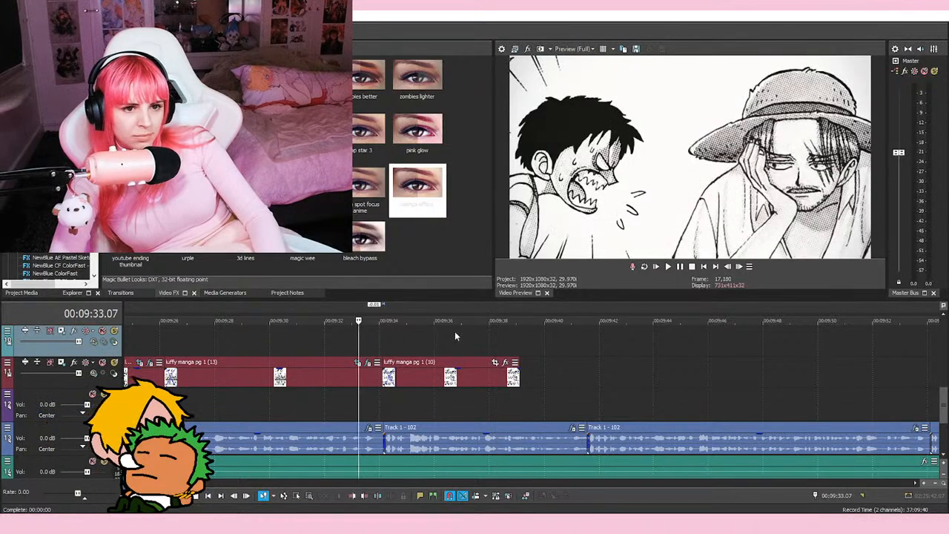
{"action": "scroll", "coordinate": [458, 338], "scroll_direction": "left", "scroll_amount": 3}
{"action": "left_click", "coordinate": [286, 333]}
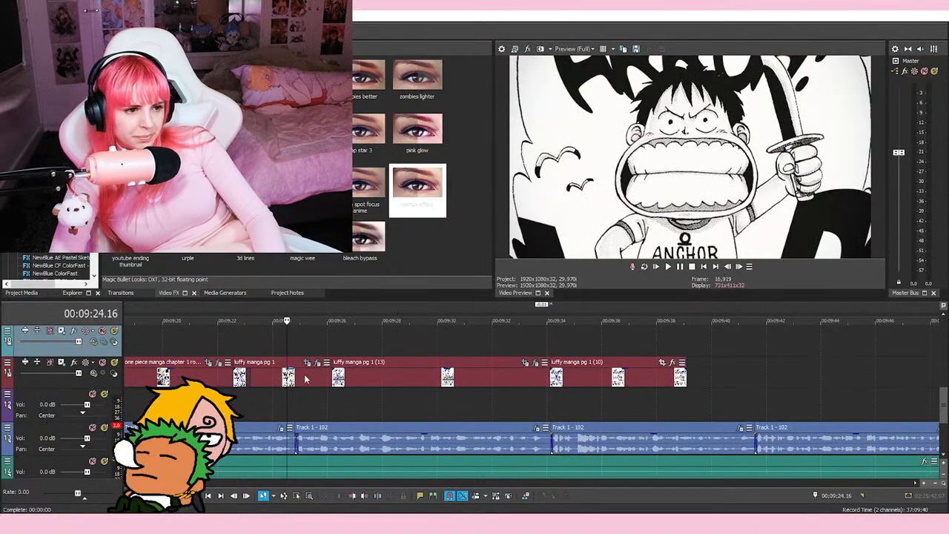
{"action": "right_click", "coordinate": [307, 375]}
{"action": "left_click", "coordinate": [337, 211]}
{"action": "left_click", "coordinate": [554, 341]}
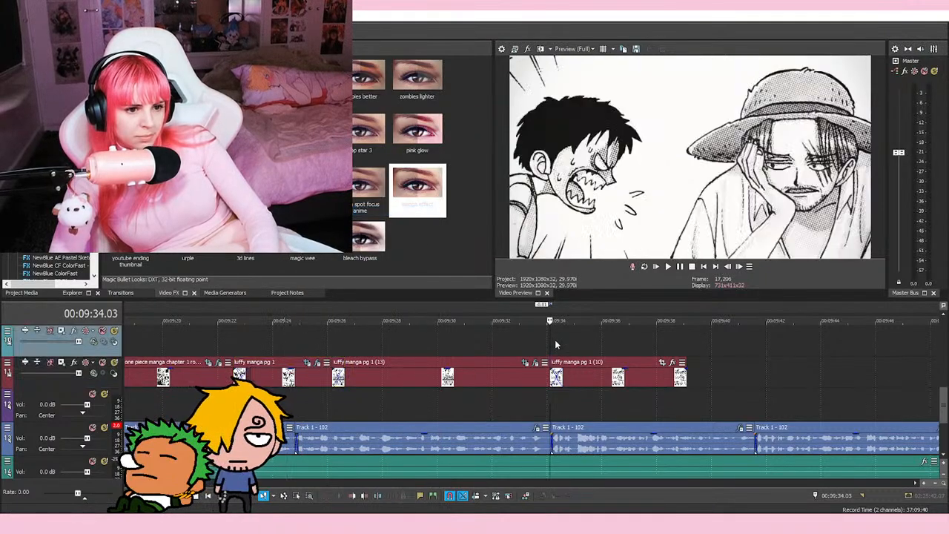
{"action": "key", "text": "ctrl+v"}
Step: Delete the luffy manga pg 1 (10) clip and move the pasted luffy manga pg 1 clip down into its place
{"action": "left_click", "coordinate": [625, 384]}
{"action": "key", "text": "Delete"}
{"action": "left_click", "coordinate": [554, 347]}
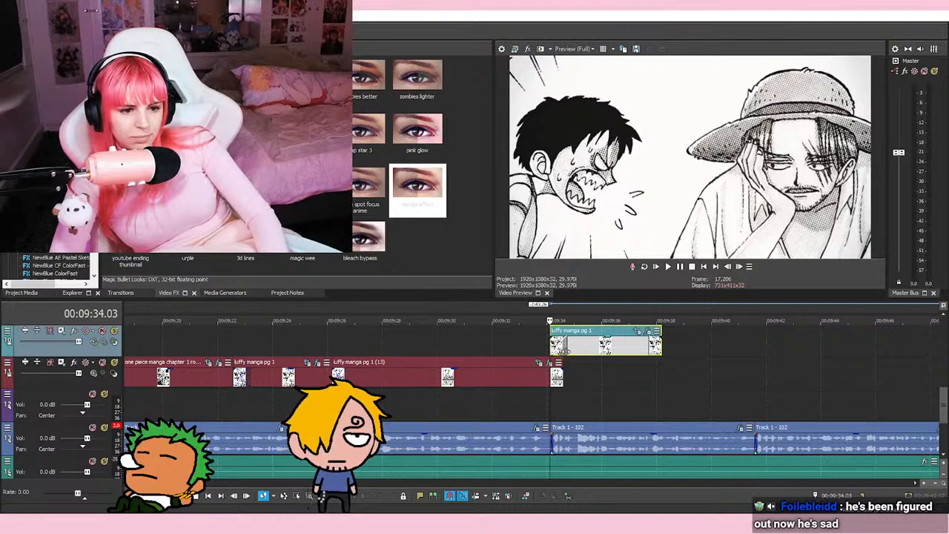
{"action": "scroll", "coordinate": [564, 349], "scroll_direction": "up", "scroll_amount": 1}
{"action": "left_click", "coordinate": [512, 346]}
{"action": "left_click_drag", "start_coordinate": [586, 346], "coordinate": [586, 373]}
Step: Save the project and extend the end of the pasted luffy manga pg 1 clip to about 00:09:42, slightly past the narration cut
{"action": "key", "text": "space"}
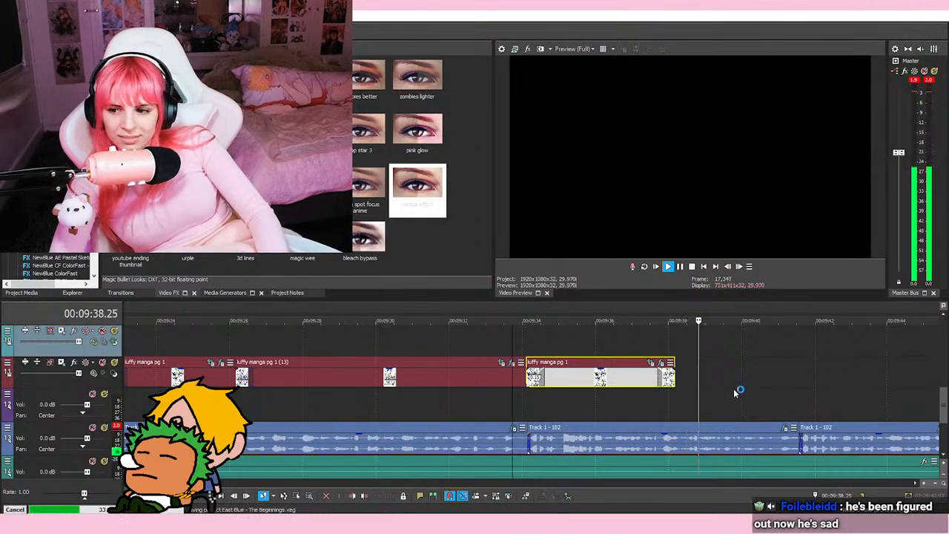
{"action": "scroll", "coordinate": [722, 417], "scroll_direction": "down", "scroll_amount": 2}
{"action": "scroll", "coordinate": [709, 411], "scroll_direction": "up", "scroll_amount": 2}
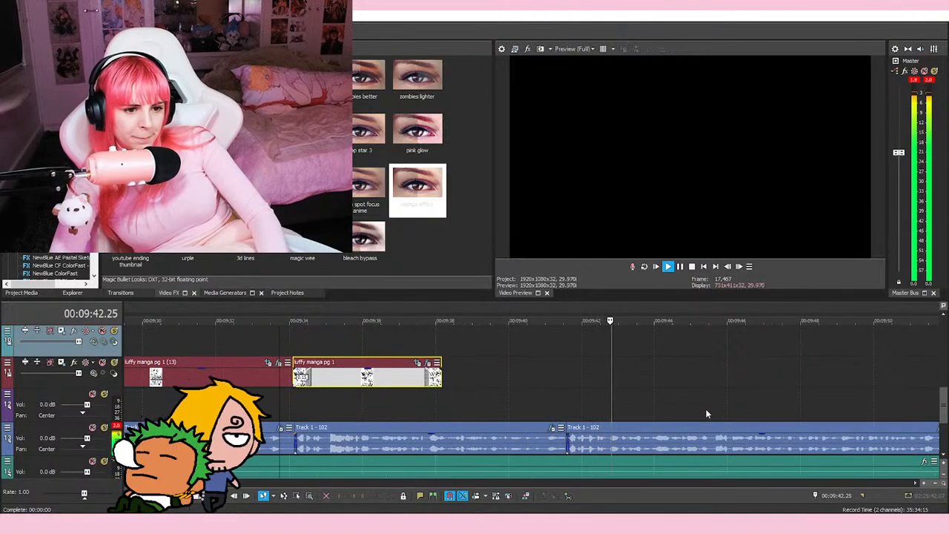
{"action": "left_click", "coordinate": [557, 407]}
{"action": "left_click_drag", "start_coordinate": [441, 377], "coordinate": [587, 380]}
Step: Play the extended clip from about 00:09:40 into the empty stretch and check the narration around 00:09:46 for the next clip
{"action": "left_click", "coordinate": [568, 344]}
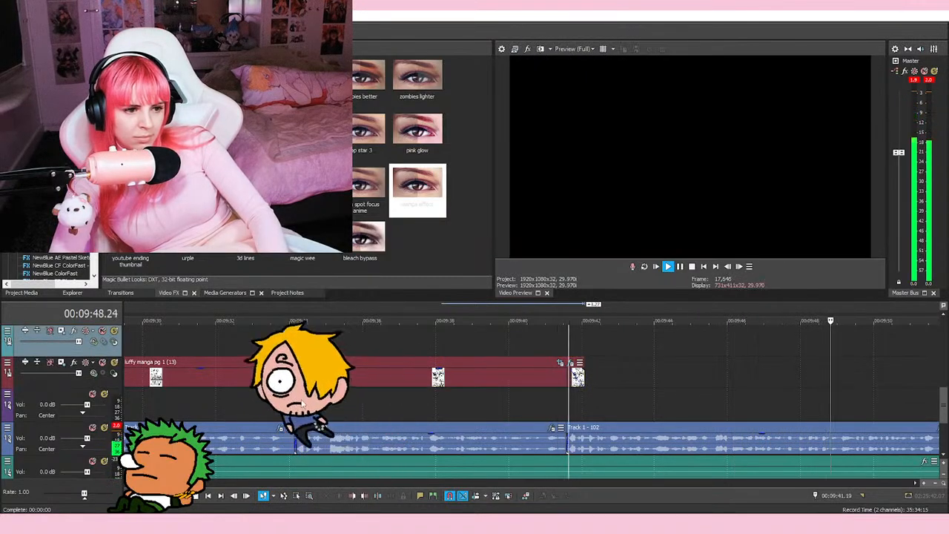
{"action": "left_click", "coordinate": [523, 344]}
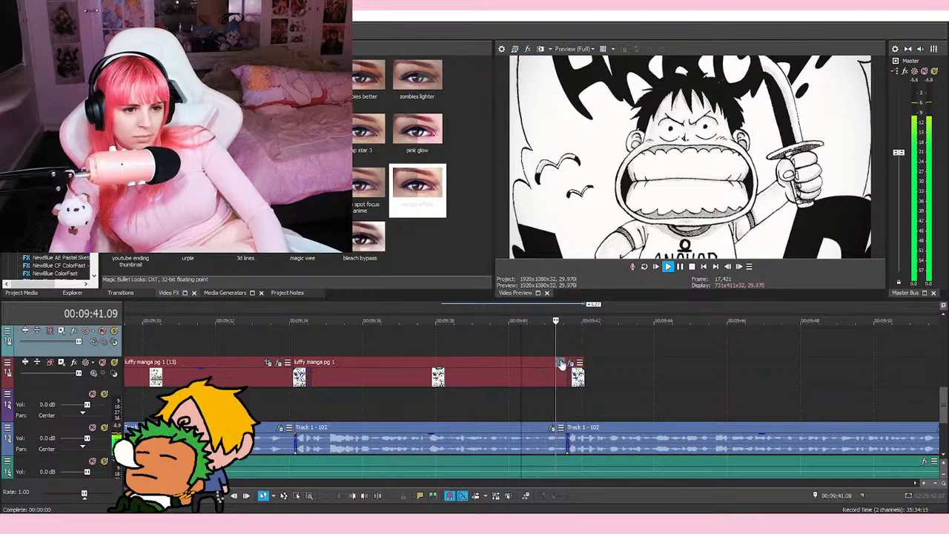
{"action": "scroll", "coordinate": [659, 382], "scroll_direction": "down", "scroll_amount": 2}
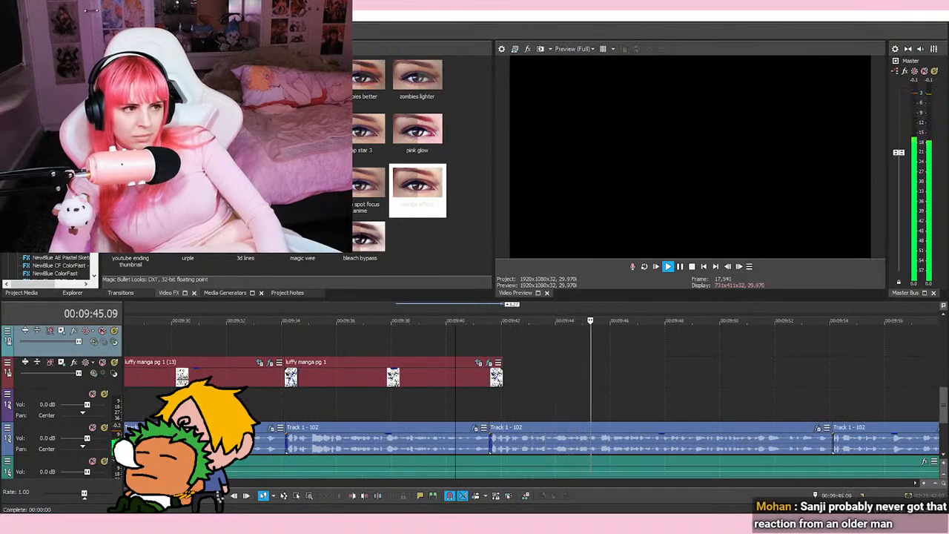
{"action": "key", "text": "space"}
{"action": "left_click", "coordinate": [612, 377]}
{"action": "left_click", "coordinate": [665, 376]}
{"action": "left_click", "coordinate": [612, 377]}
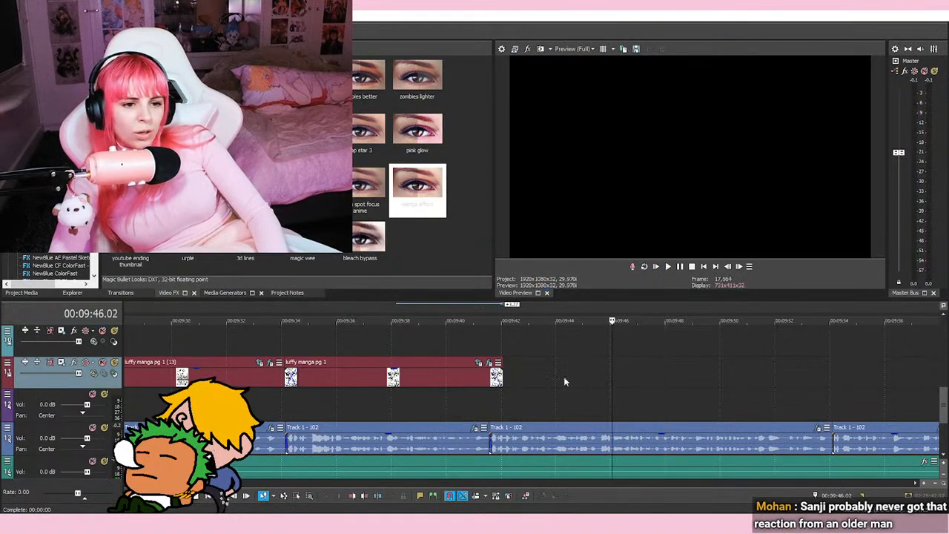
{"action": "left_click", "coordinate": [555, 382]}
{"action": "left_click", "coordinate": [607, 376]}
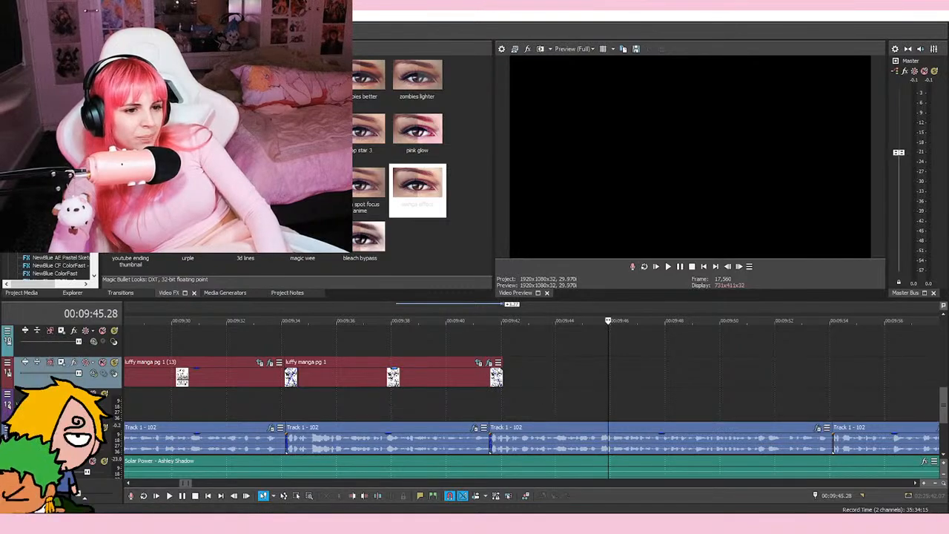
Step: Inspect the fade-out at the end of the extended luffy manga pg 1 clip, between about 00:09:41 and 00:09:42
{"action": "left_click", "coordinate": [488, 350]}
{"action": "scroll", "coordinate": [490, 351], "scroll_direction": "up", "scroll_amount": 4}
{"action": "left_click", "coordinate": [574, 337]}
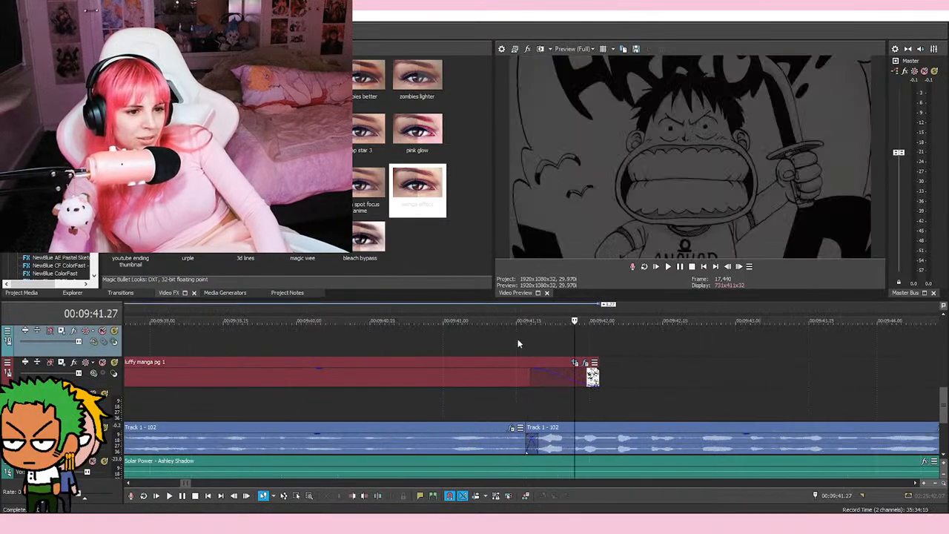
{"action": "scroll", "coordinate": [540, 348], "scroll_direction": "down", "scroll_amount": 4}
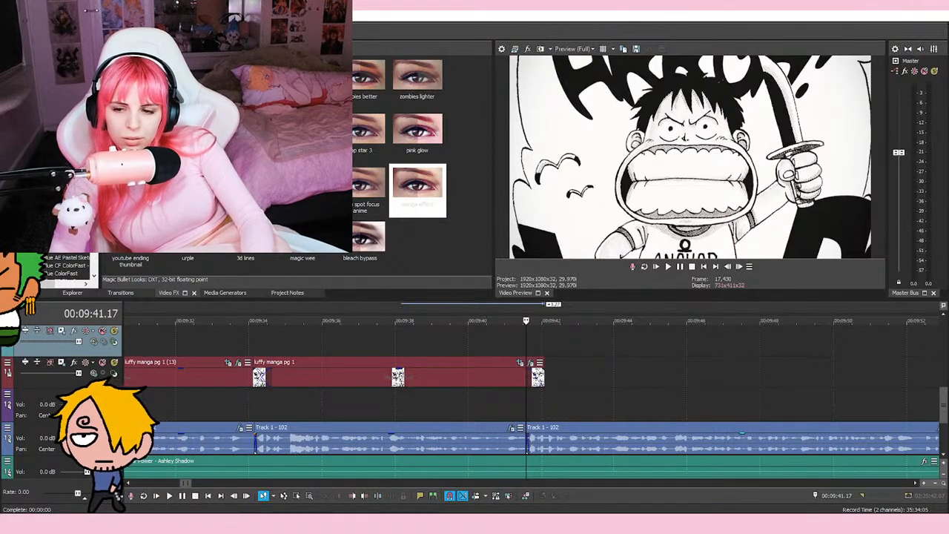
Step: Examine the crying Pudding panel of pudding sanji manga pg 896 up close in Honeyview, and close the image
{"action": "key", "text": "alt+Tab"}
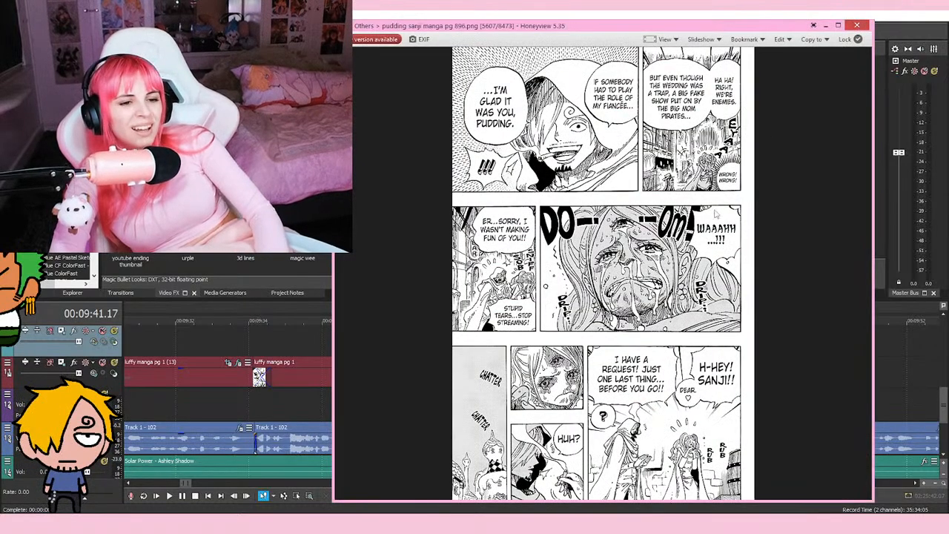
{"action": "key", "text": "KP_Add"}
{"action": "key", "text": "KP_Add"}
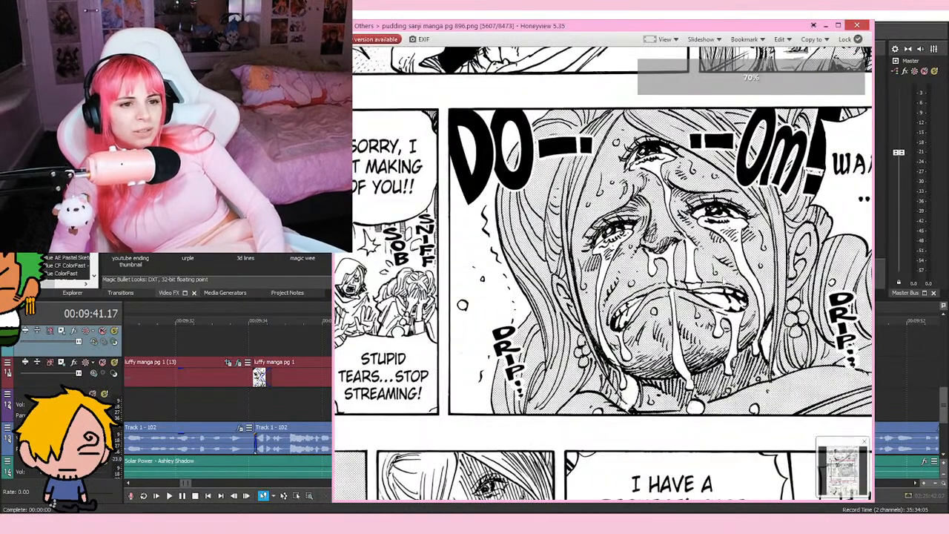
{"action": "key", "text": "Up"}
{"action": "key", "text": "KP_Add"}
{"action": "key", "text": "Down"}
{"action": "key", "text": "Down"}
{"action": "key", "text": "Down"}
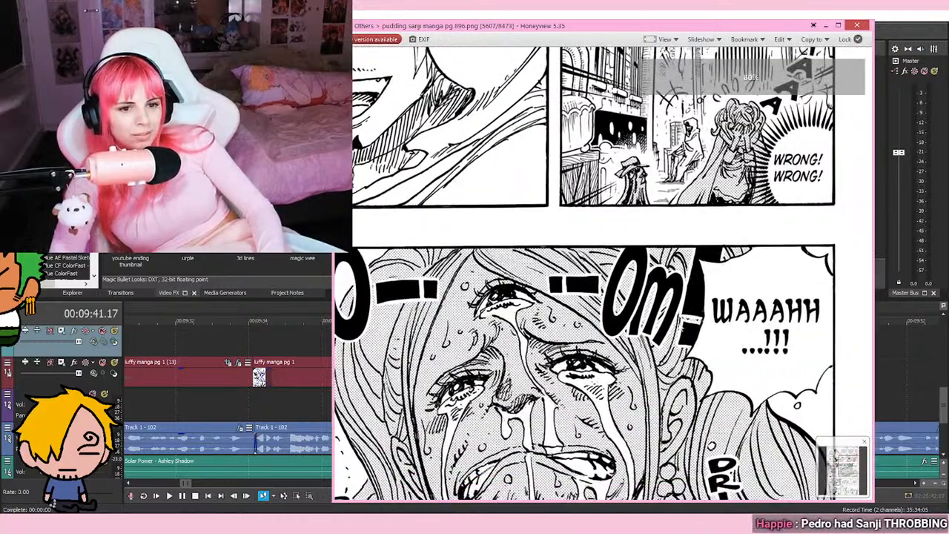
{"action": "key", "text": "Up"}
{"action": "key", "text": "KP_Subtract"}
{"action": "key", "text": "KP_Subtract"}
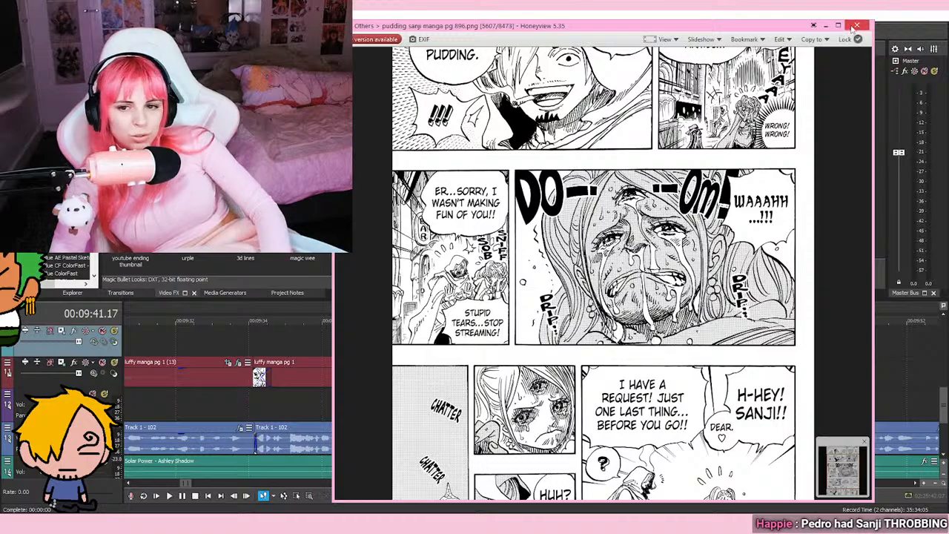
{"action": "key", "text": "Escape"}
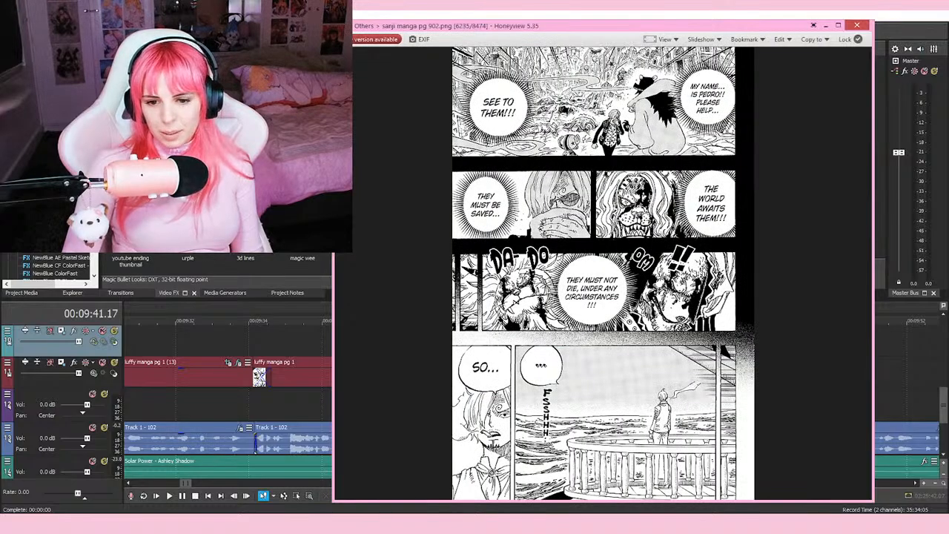
Step: Enlarge sanji manga pg 902 to 80% in Honeyview and widen the viewer window to see its panels
{"action": "scroll", "coordinate": [571, 189], "scroll_direction": "up", "scroll_amount": 3}
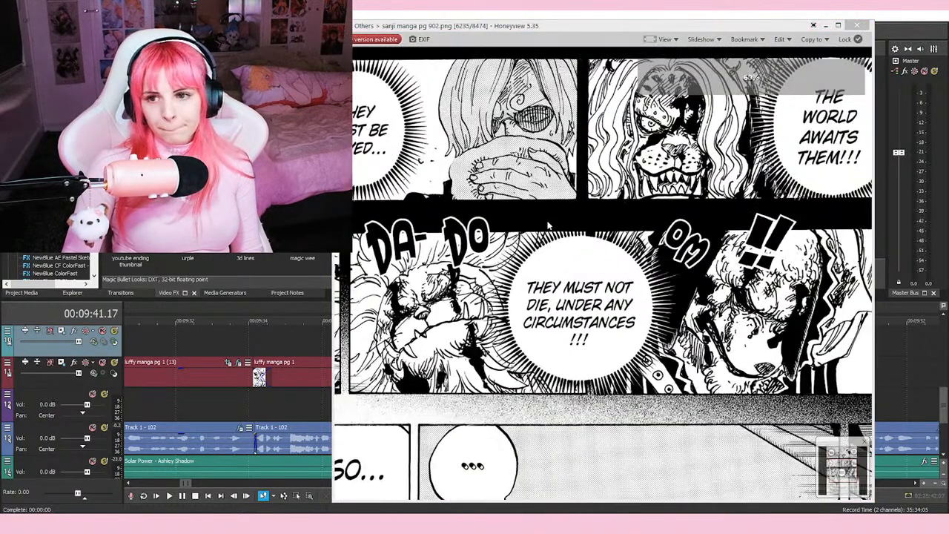
{"action": "scroll", "coordinate": [443, 255], "scroll_direction": "up", "scroll_amount": 1}
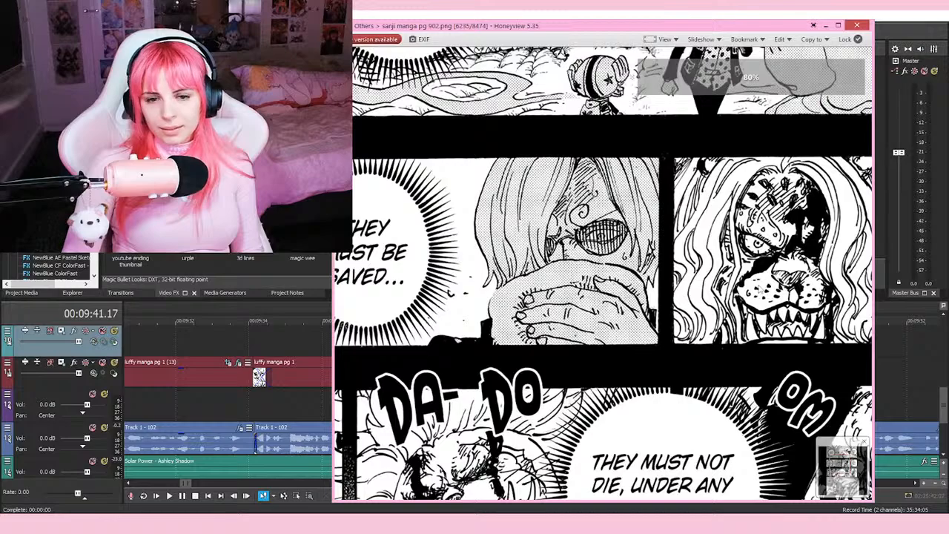
{"action": "left_click", "coordinate": [329, 319]}
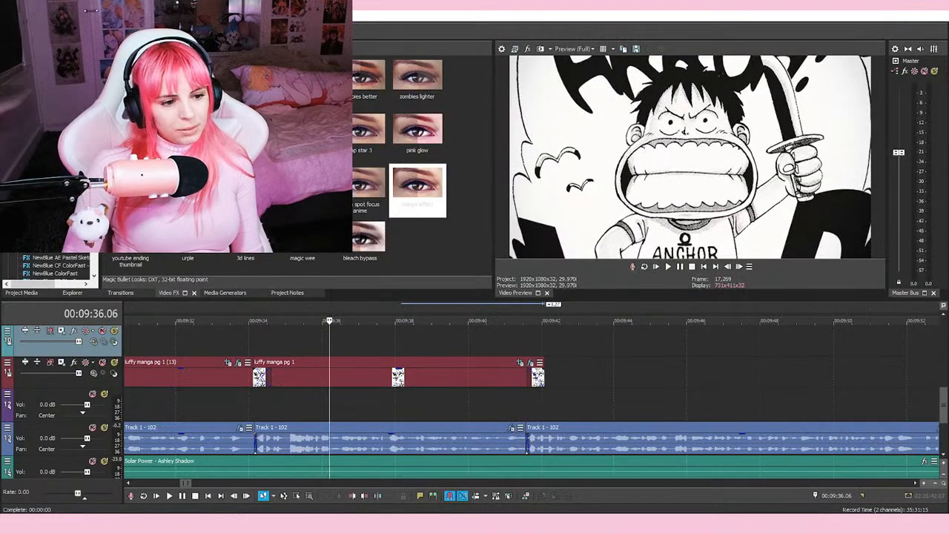
{"action": "key", "text": "alt+Tab"}
{"action": "left_click_drag", "start_coordinate": [334, 317], "coordinate": [114, 315]}
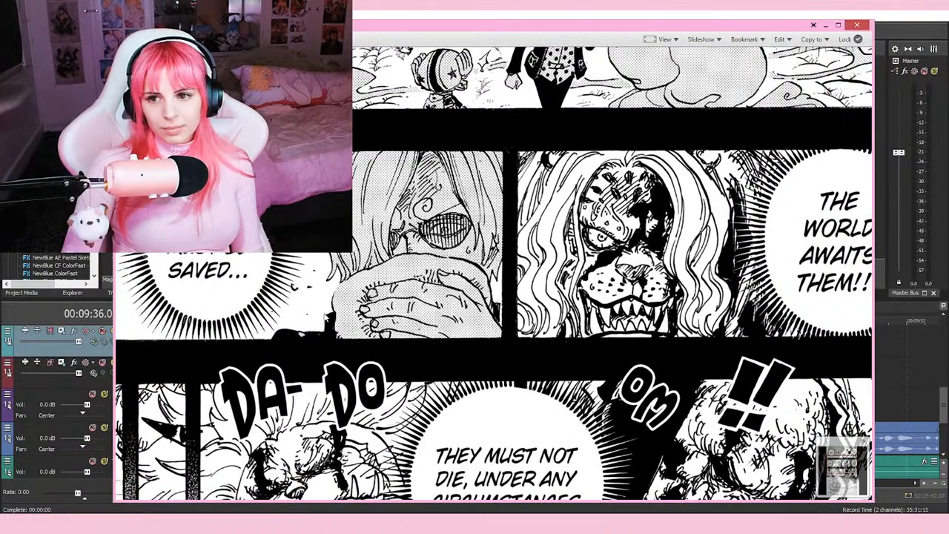
Step: Bring the Honeyview window back in front of the editor and reposition it to view the Sanji and Pedro panels
{"action": "left_click", "coordinate": [492, 13]}
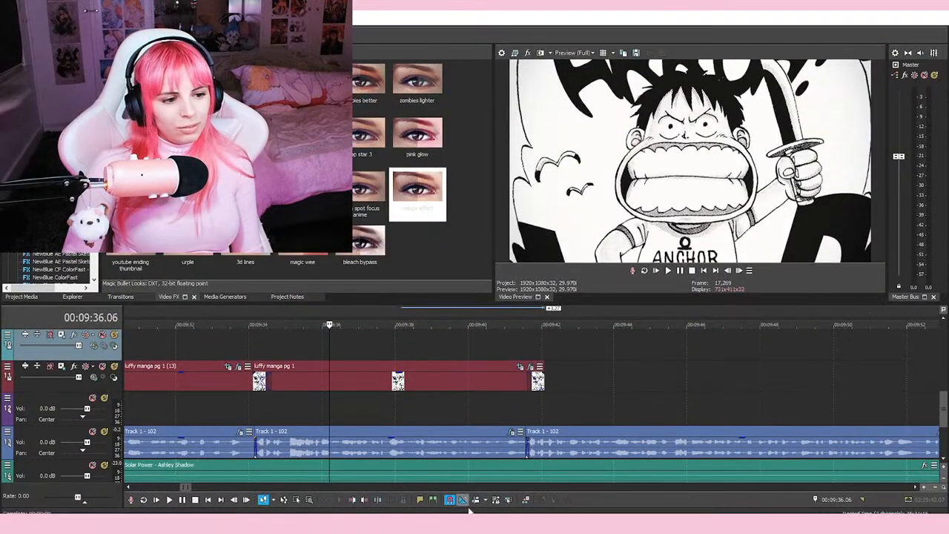
{"action": "key", "text": "alt+Tab"}
{"action": "scroll", "coordinate": [513, 57], "scroll_direction": "up", "scroll_amount": 1}
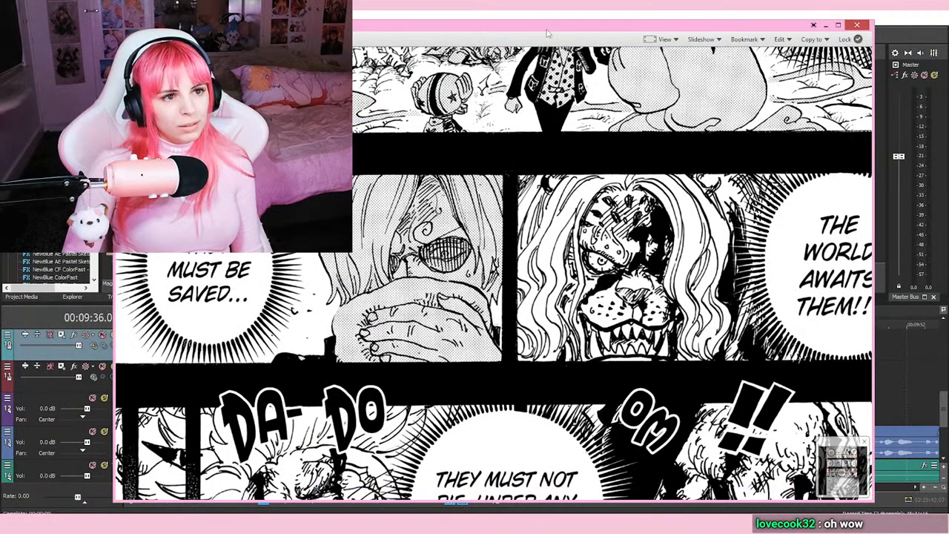
{"action": "left_click_drag", "start_coordinate": [553, 32], "coordinate": [634, 58]}
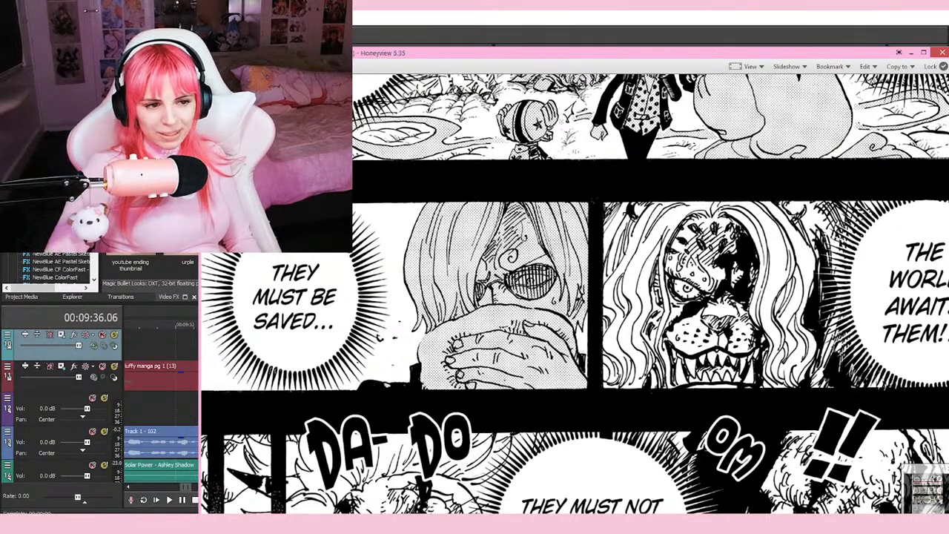
Step: Examine the Pedro introduction and hand-over-mouth Sanji panels on the Honeyview page, and close the image
{"action": "left_click_drag", "start_coordinate": [743, 219], "coordinate": [678, 329]}
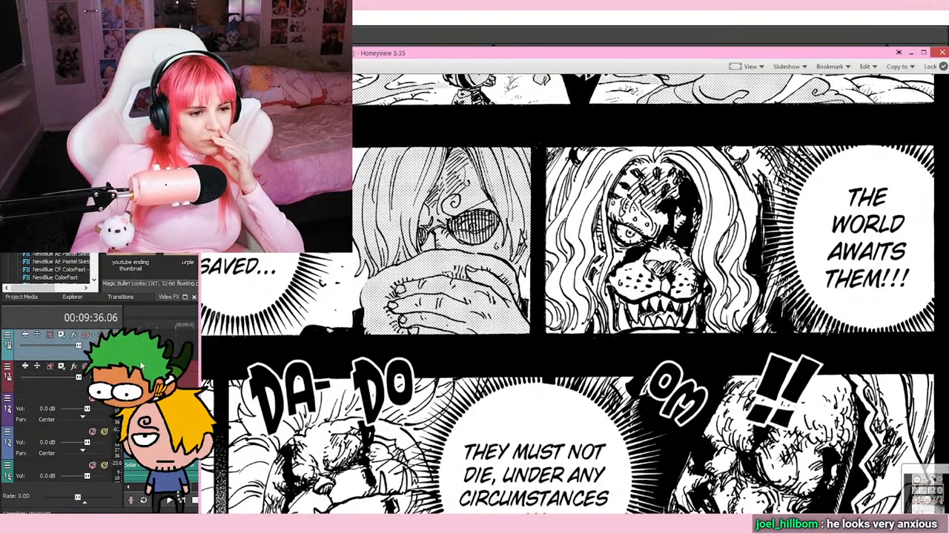
{"action": "left_click_drag", "start_coordinate": [587, 254], "coordinate": [557, 352]}
{"action": "scroll", "coordinate": [522, 309], "scroll_direction": "up", "scroll_amount": 3}
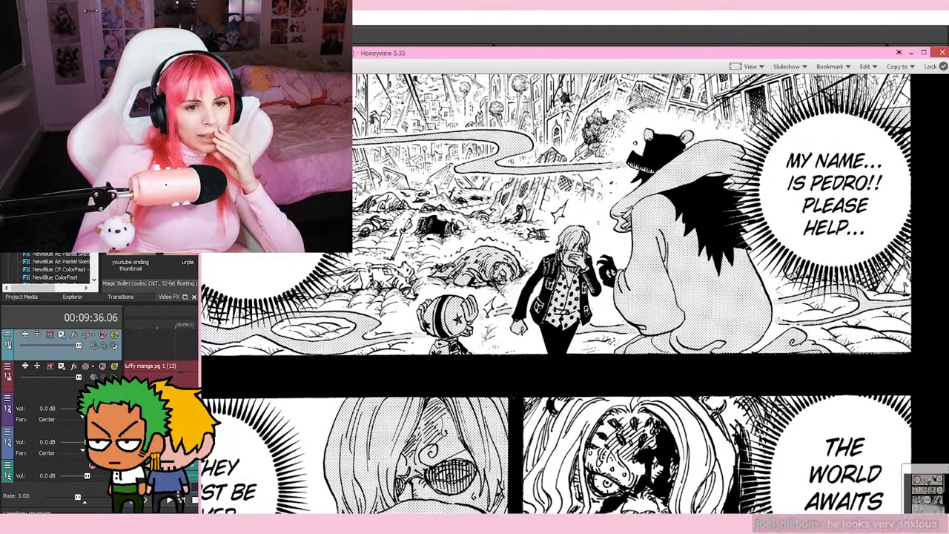
{"action": "left_click_drag", "start_coordinate": [522, 304], "coordinate": [517, 282]}
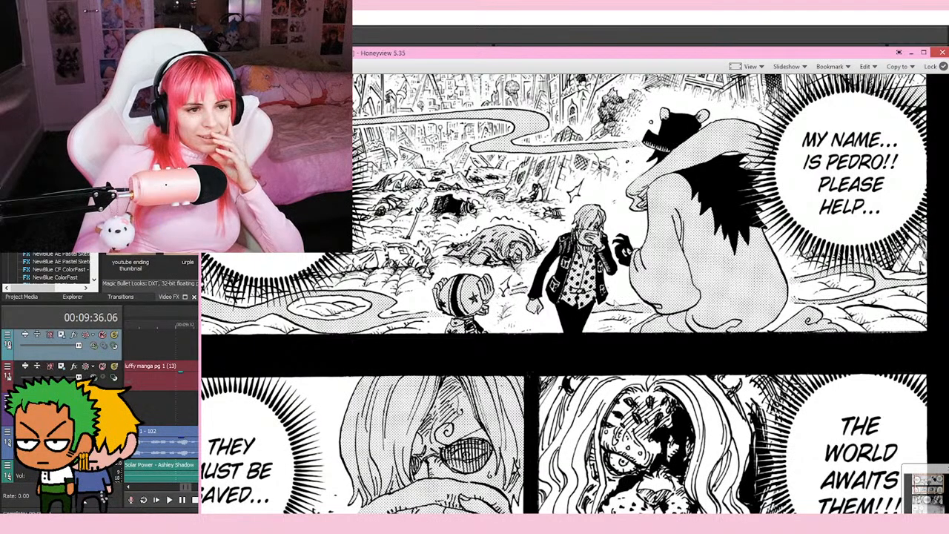
{"action": "scroll", "coordinate": [612, 284], "scroll_direction": "down", "scroll_amount": 3}
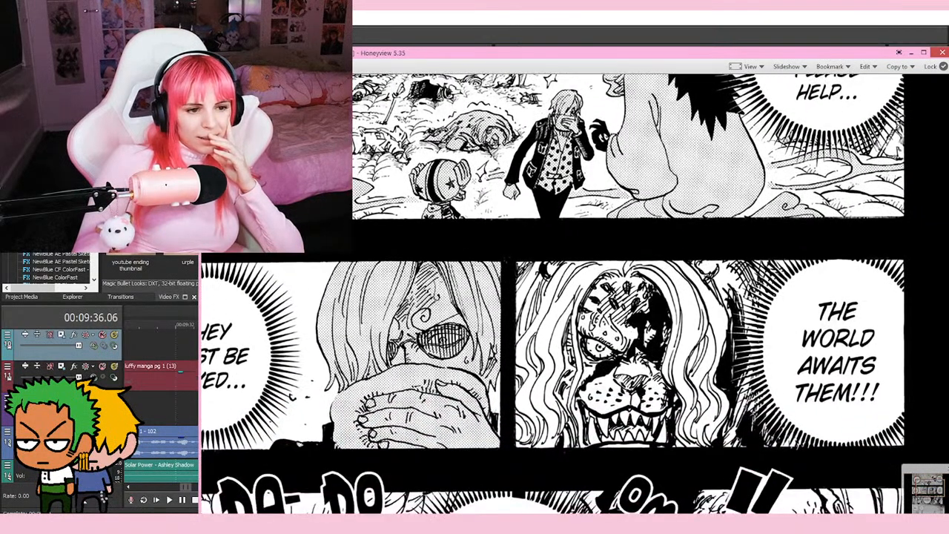
{"action": "scroll", "coordinate": [612, 284], "scroll_direction": "down", "scroll_amount": 1}
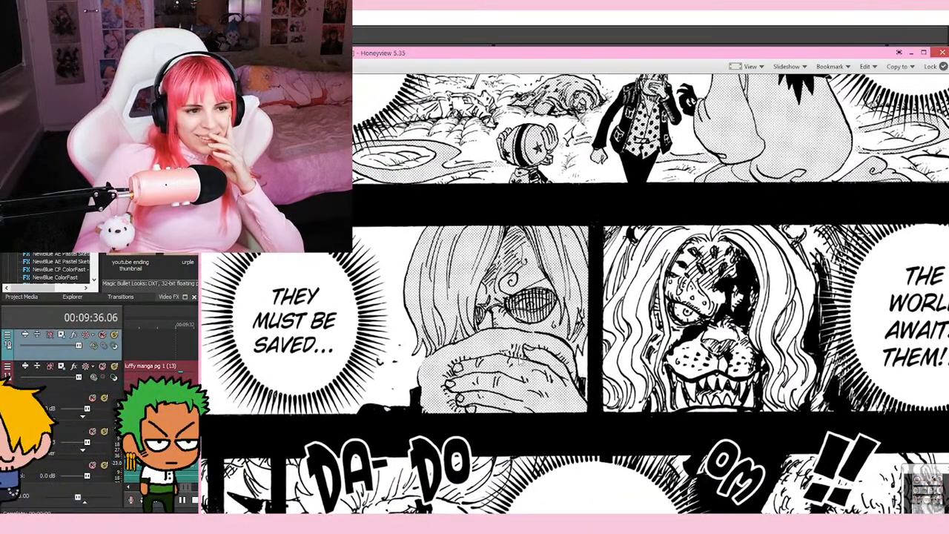
{"action": "scroll", "coordinate": [612, 297], "scroll_direction": "up", "scroll_amount": 1}
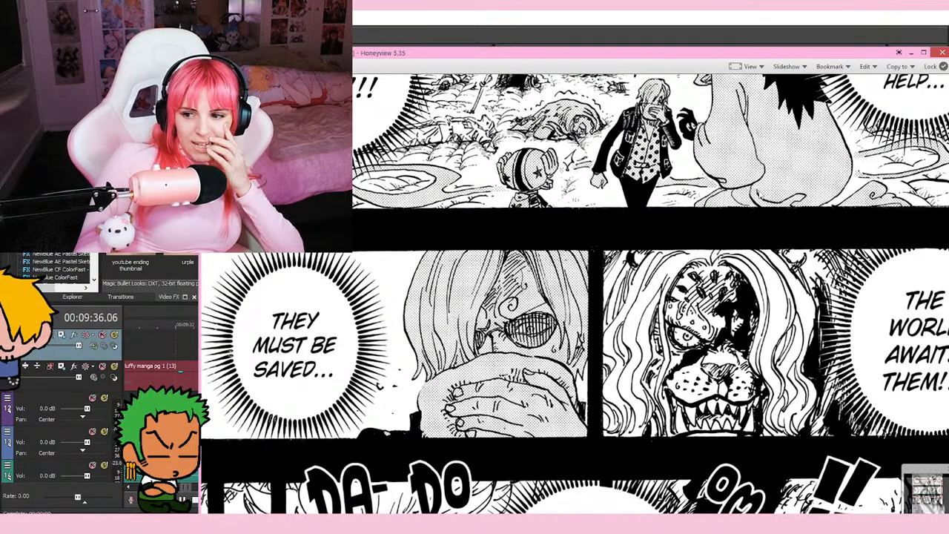
{"action": "left_click", "coordinate": [941, 54]}
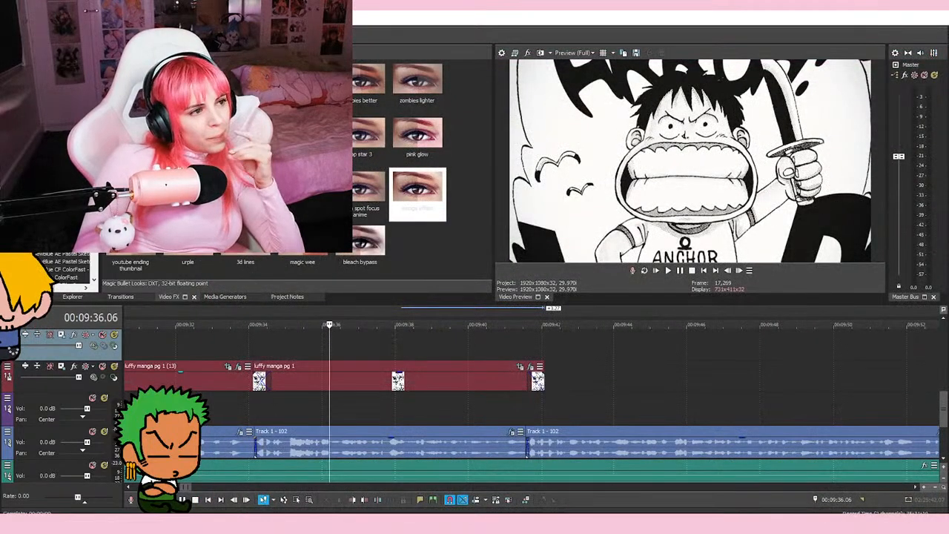
Step: Play the narration from 00:09:36.06 and place the cursor at the start of the next voice clip, 00:09:41.19
{"action": "left_click", "coordinate": [668, 270]}
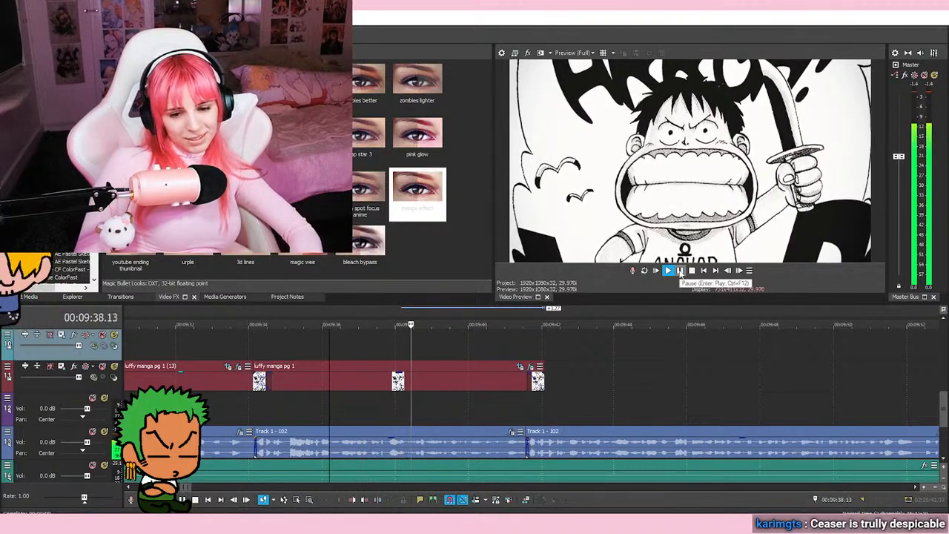
{"action": "key", "text": "space"}
{"action": "key", "text": "space"}
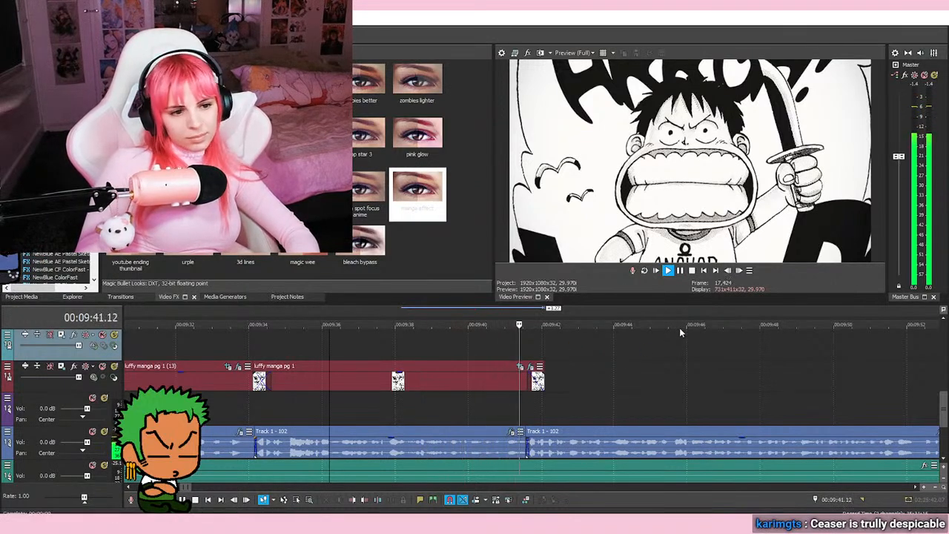
{"action": "left_click", "coordinate": [531, 338]}
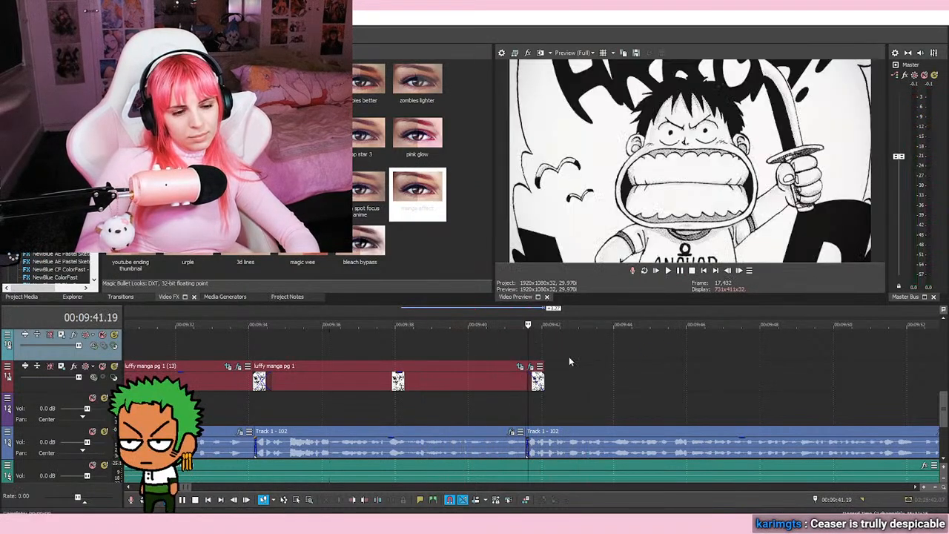
{"action": "scroll", "coordinate": [560, 351], "scroll_direction": "down", "scroll_amount": 3}
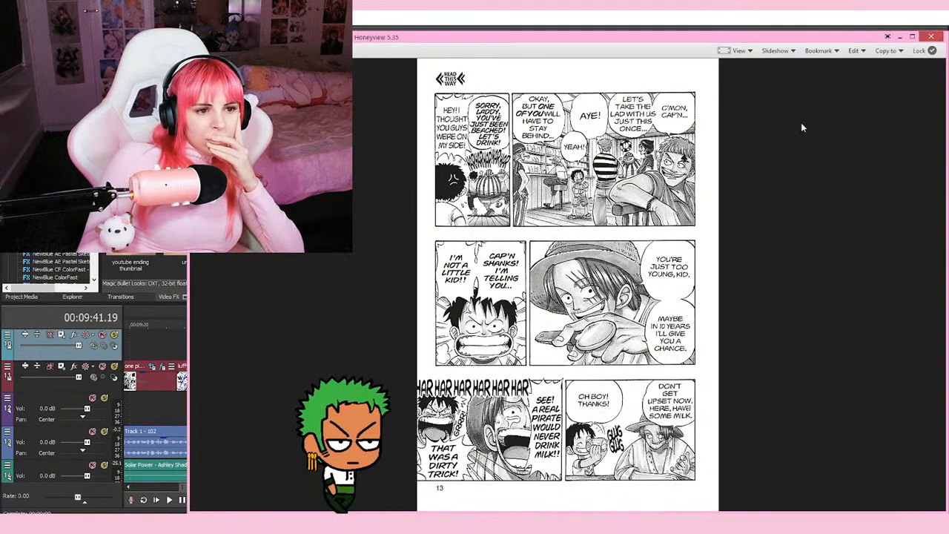
Step: Check the young Luffy and Shanks manga pages 13, 50 and 37 in Honeyview, closing each image after viewing
{"action": "left_click", "coordinate": [931, 37]}
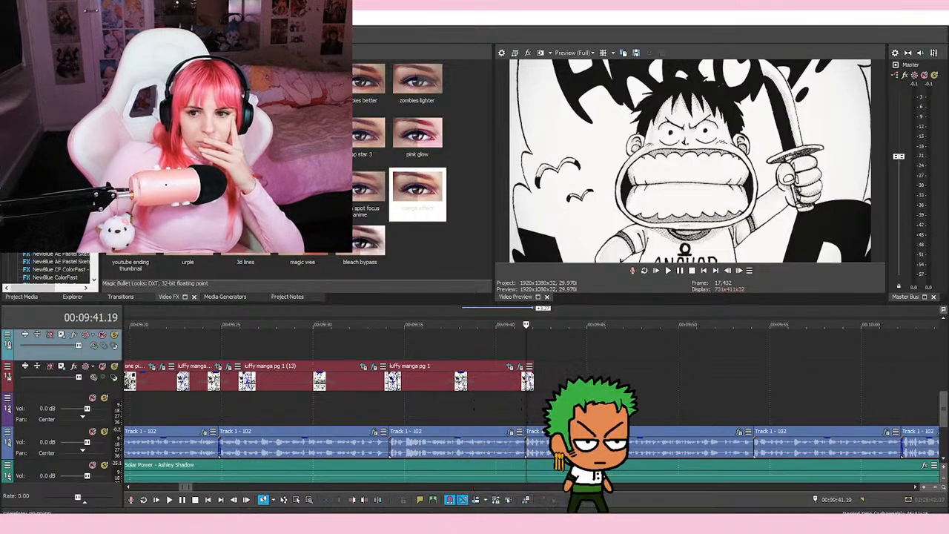
{"action": "key", "text": "alt+Tab"}
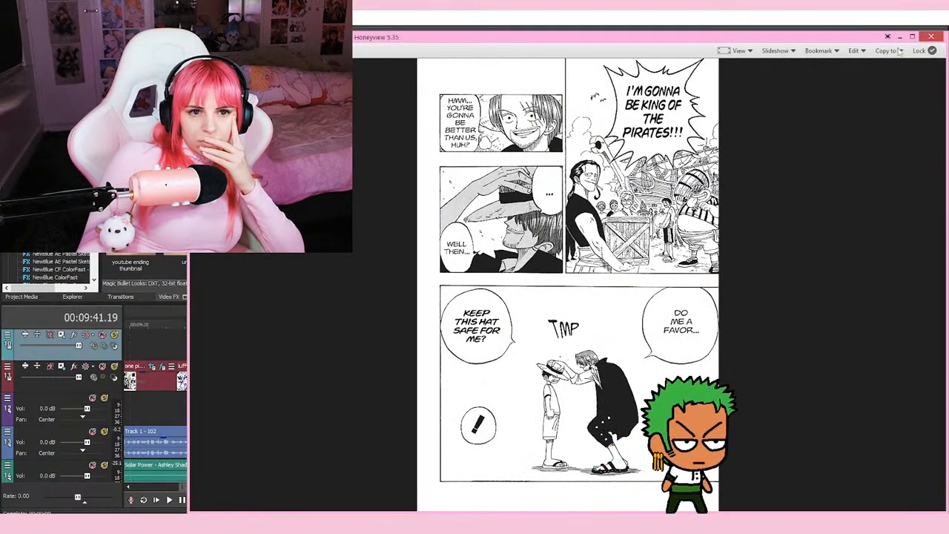
{"action": "left_click", "coordinate": [929, 36]}
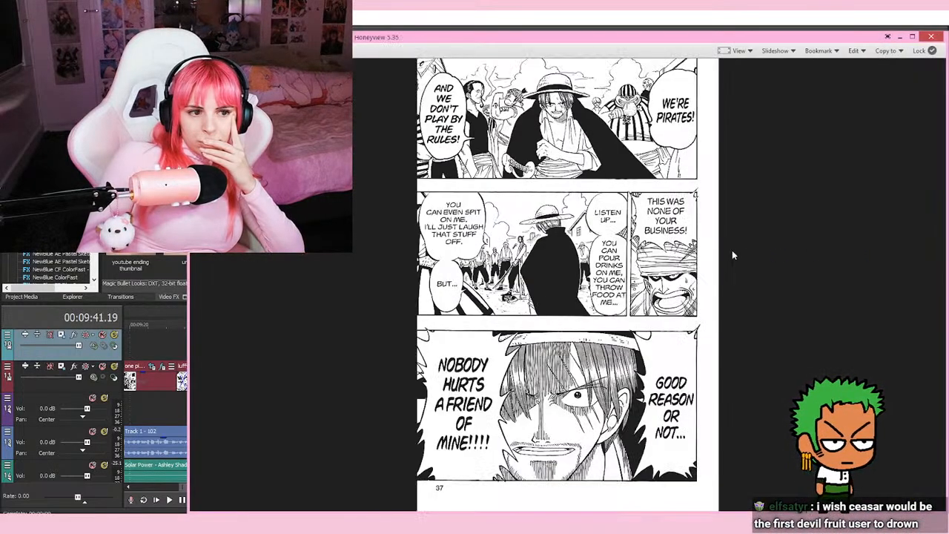
{"action": "left_click", "coordinate": [930, 37]}
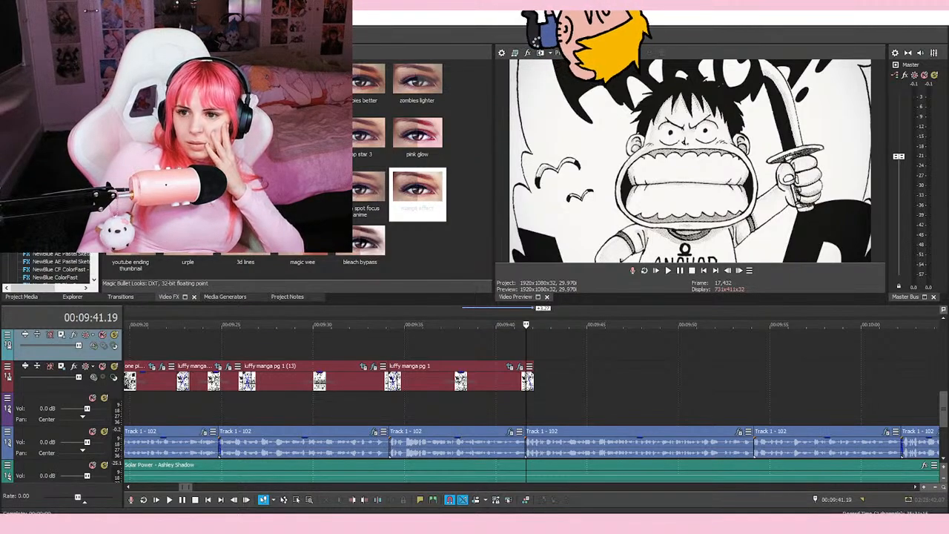
Step: Add luffy manga pg 1 (19) after the luffy manga pg 1 clip, starting at 00:09:41.18 and crossfading with it
{"action": "left_click_drag", "start_coordinate": [418, 189], "coordinate": [532, 356]}
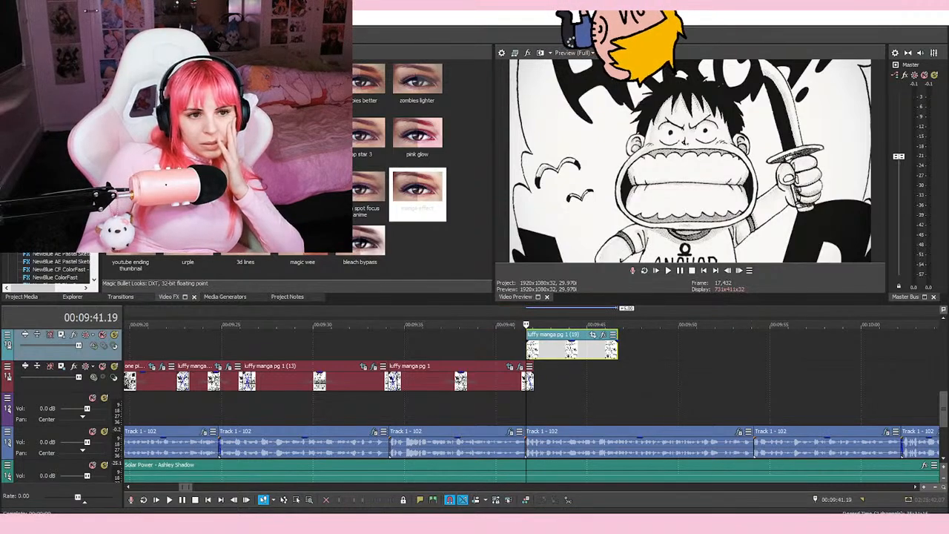
{"action": "scroll", "coordinate": [533, 405], "scroll_direction": "up", "scroll_amount": 10}
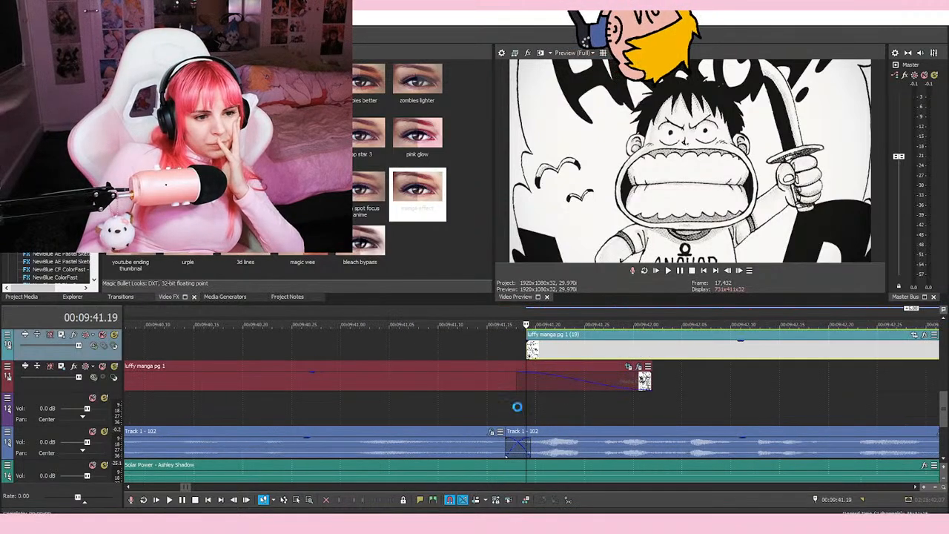
{"action": "left_click_drag", "start_coordinate": [585, 360], "coordinate": [609, 371]}
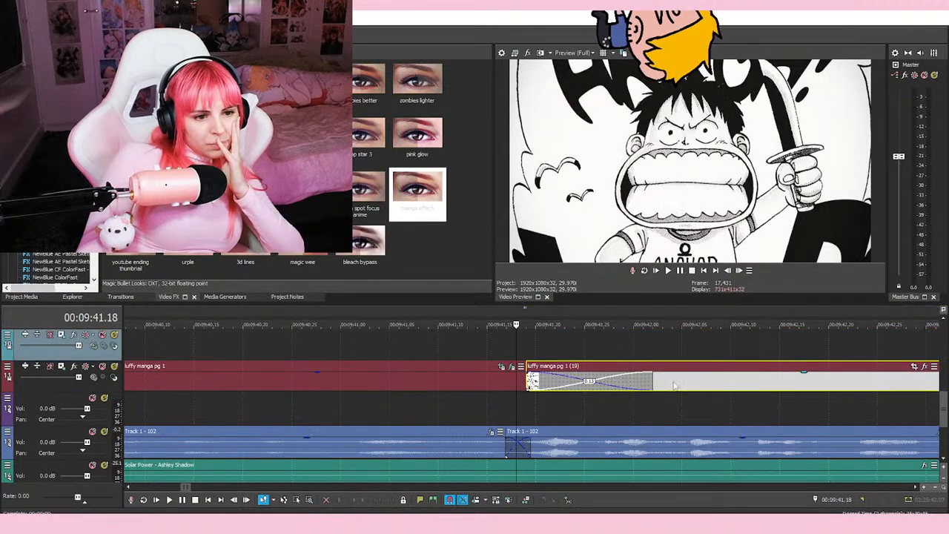
{"action": "left_click_drag", "start_coordinate": [674, 385], "coordinate": [664, 385]}
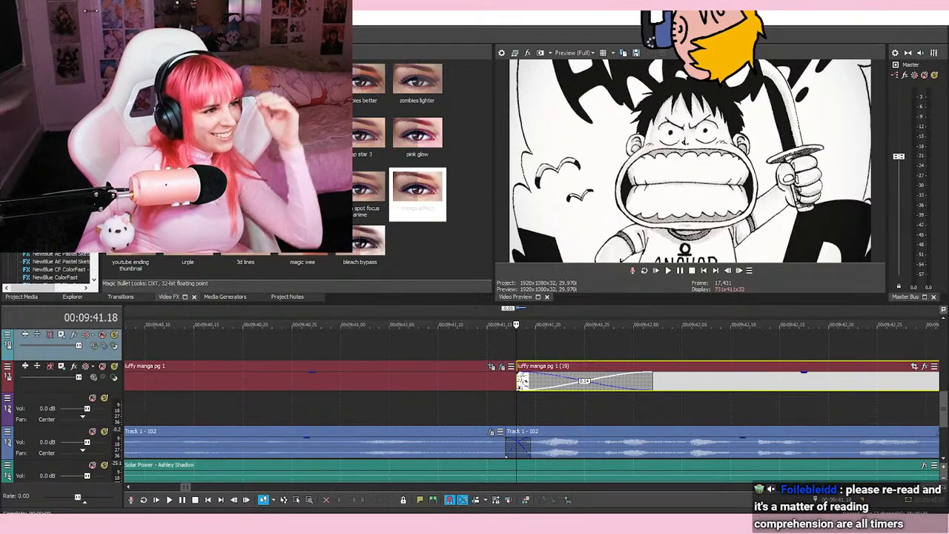
Step: Play back the new crossfade from 00:09:41.15 and extend the luffy manga pg 1 (19) clip to about 00:09:54
{"action": "left_click", "coordinate": [488, 347]}
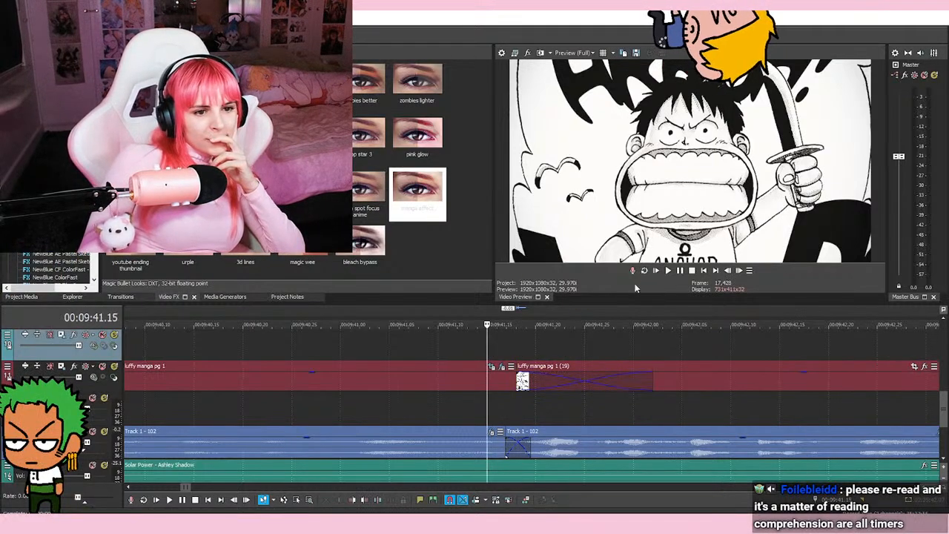
{"action": "left_click", "coordinate": [668, 270]}
{"action": "key", "text": "Down"}
{"action": "key", "text": "Down"}
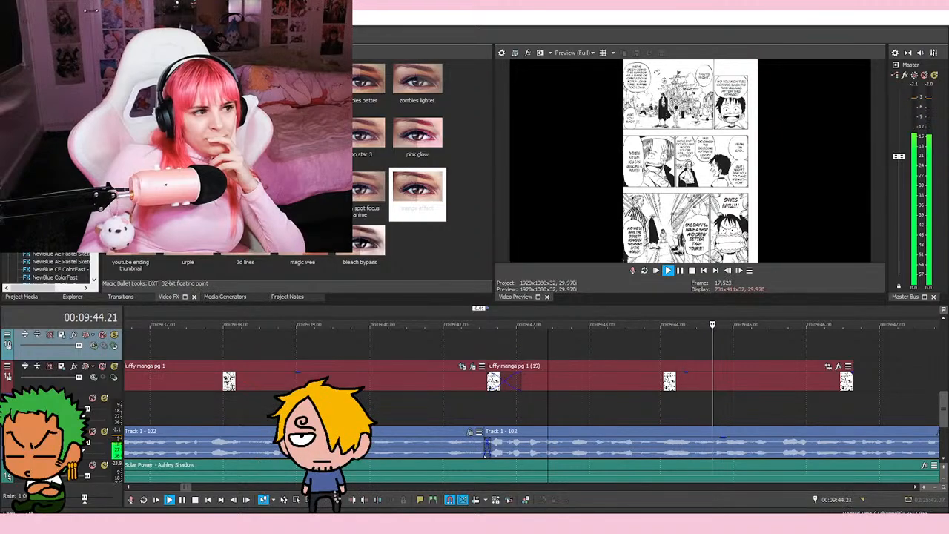
{"action": "scroll", "coordinate": [578, 339], "scroll_direction": "down", "scroll_amount": 2}
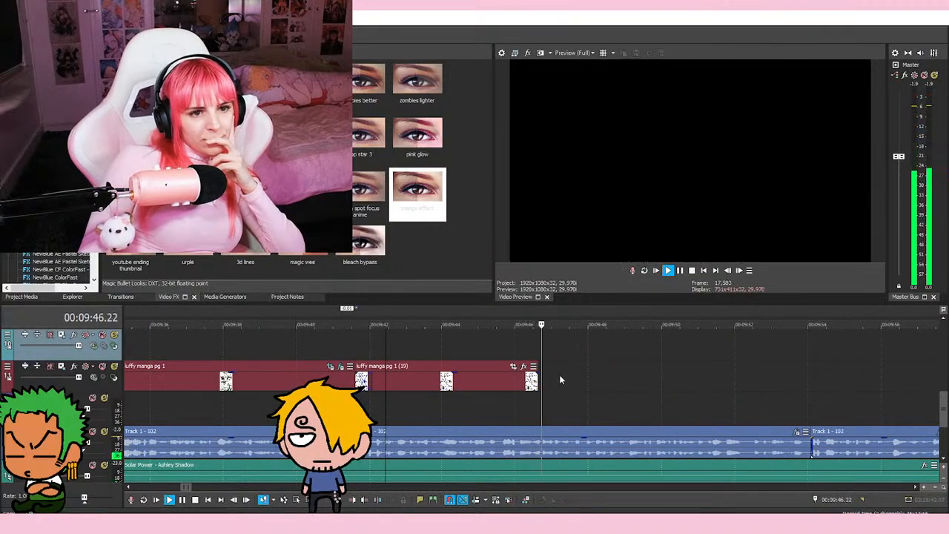
{"action": "scroll", "coordinate": [630, 357], "scroll_direction": "down", "scroll_amount": 2}
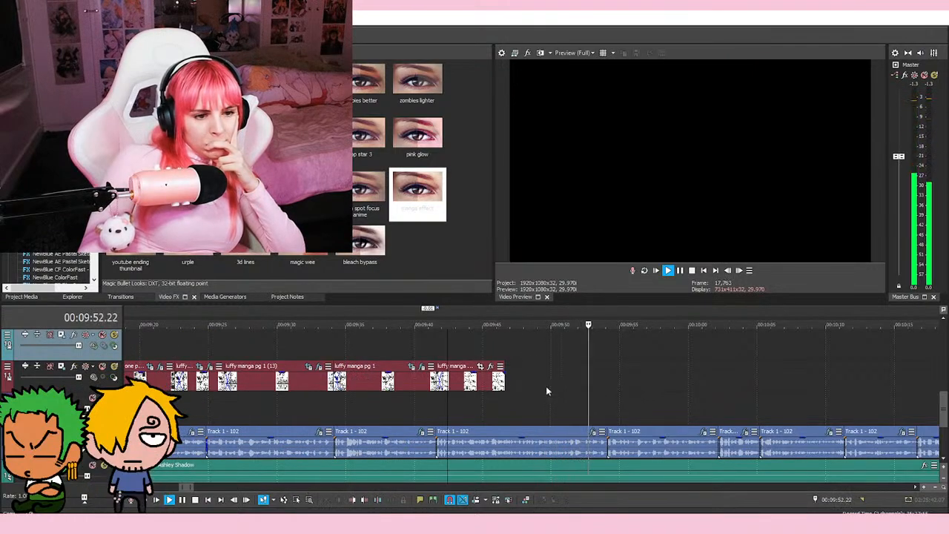
{"action": "left_click_drag", "start_coordinate": [508, 384], "coordinate": [617, 388]}
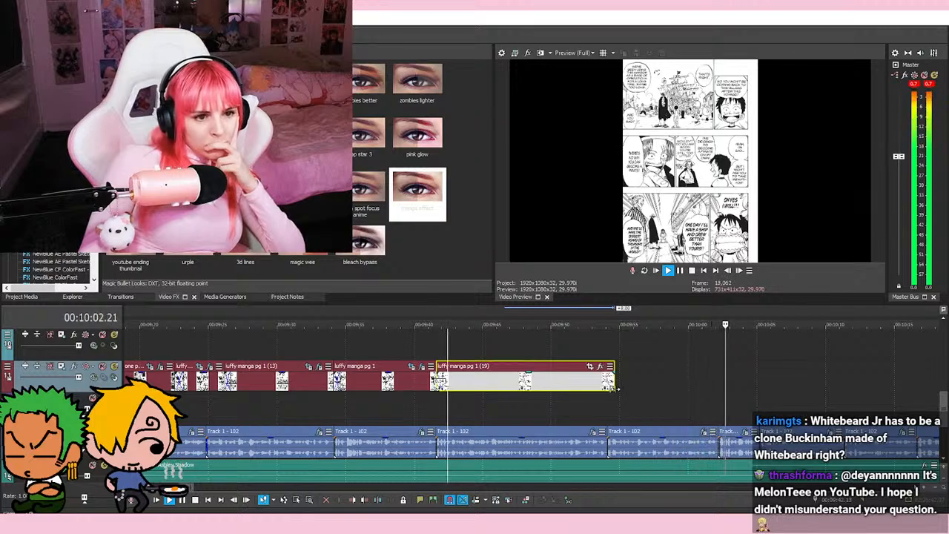
{"action": "left_click", "coordinate": [578, 345]}
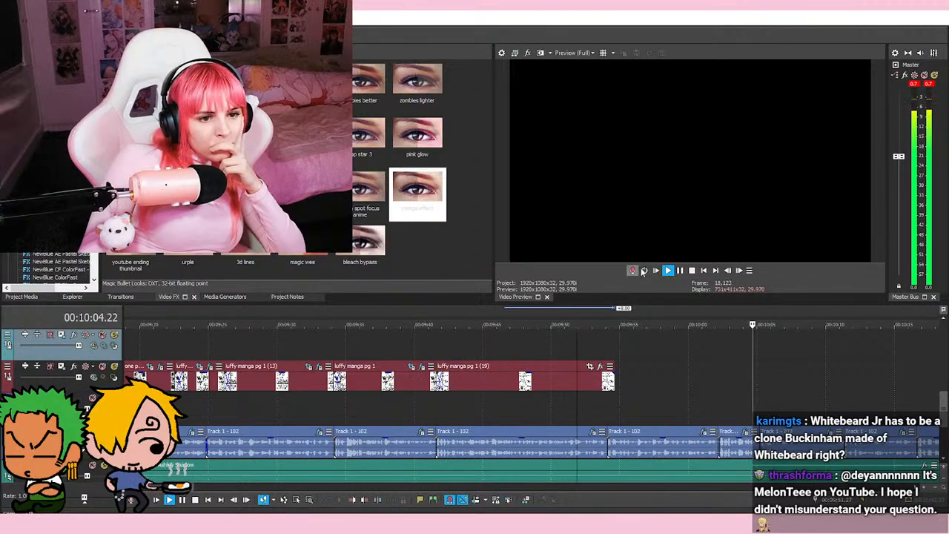
{"action": "left_click", "coordinate": [679, 272]}
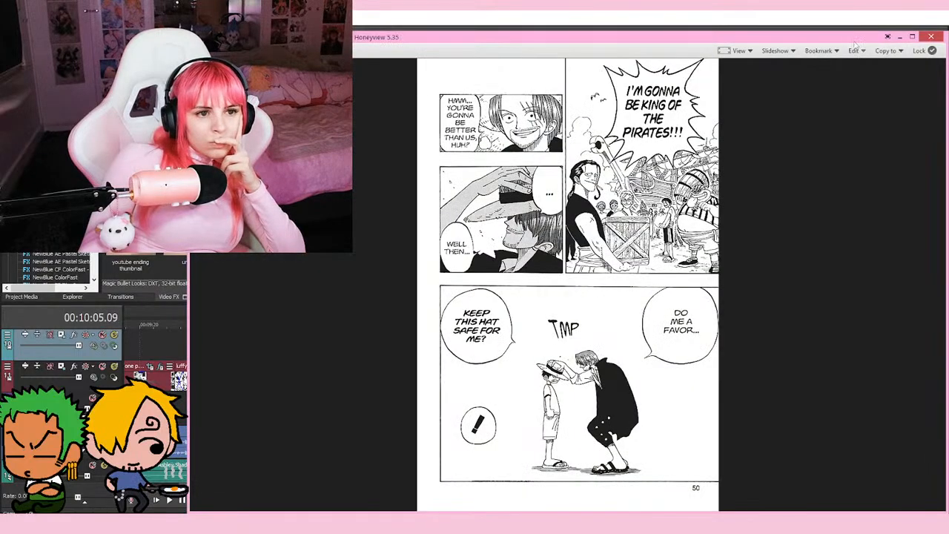
Step: Close the page 50 image, place luffy manga pg 1 (18) at about 00:09:58, and play the narration from about 00:09:42
{"action": "left_click", "coordinate": [930, 36]}
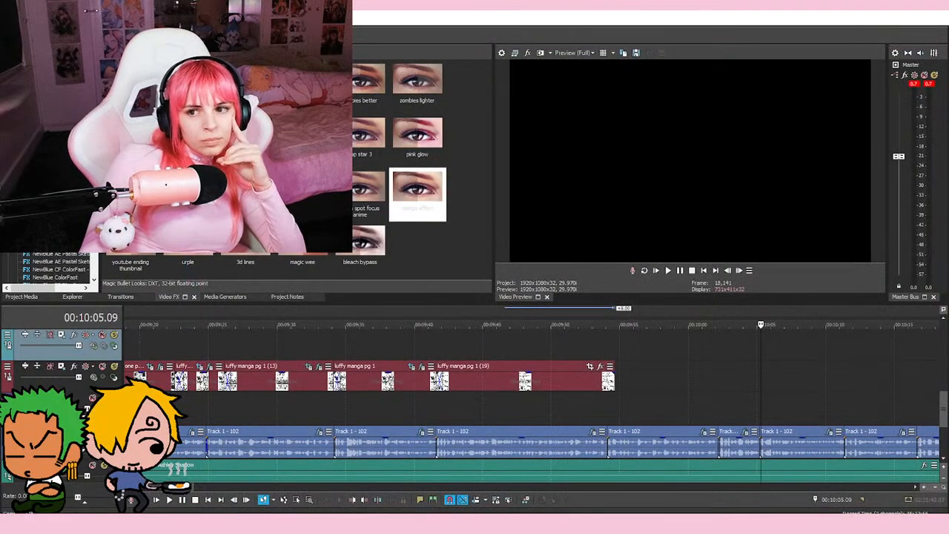
{"action": "left_click_drag", "start_coordinate": [658, 364], "coordinate": [659, 365]}
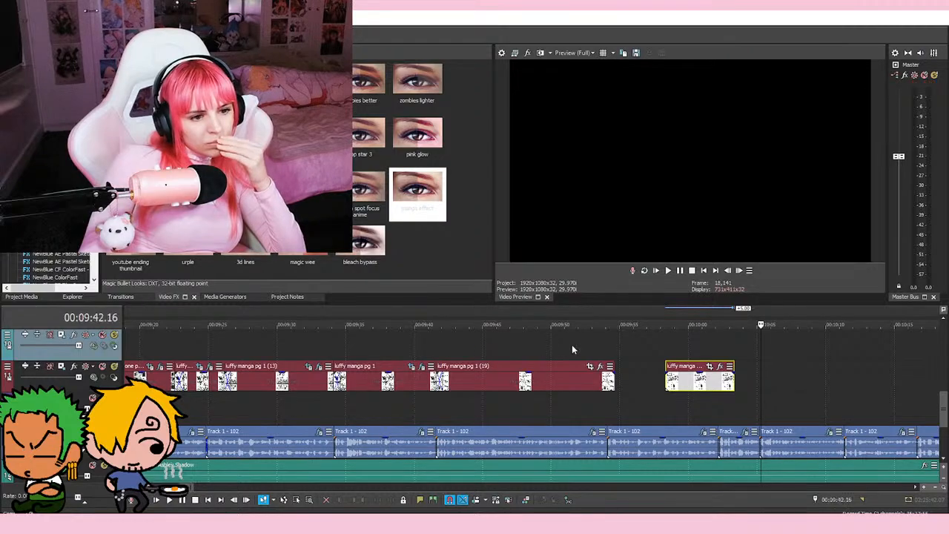
{"action": "left_click", "coordinate": [448, 348]}
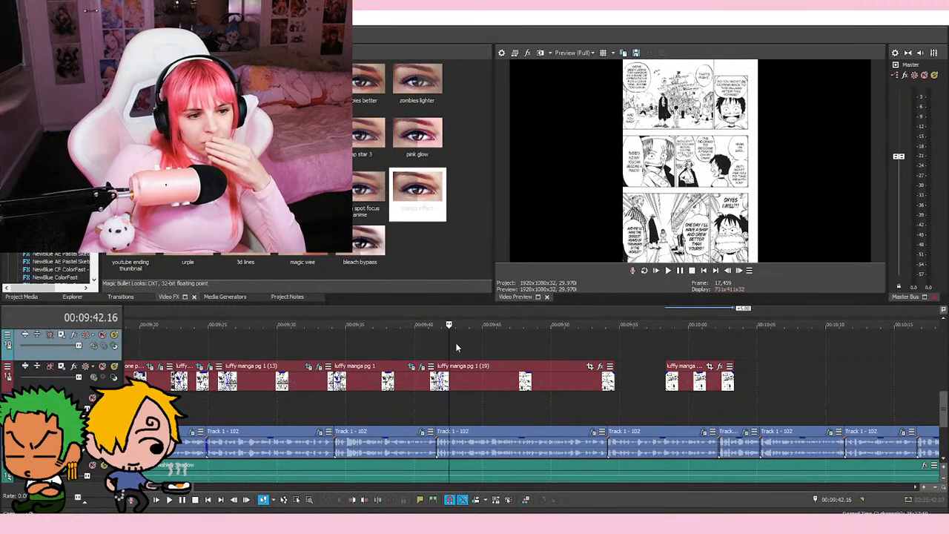
{"action": "left_click", "coordinate": [667, 271]}
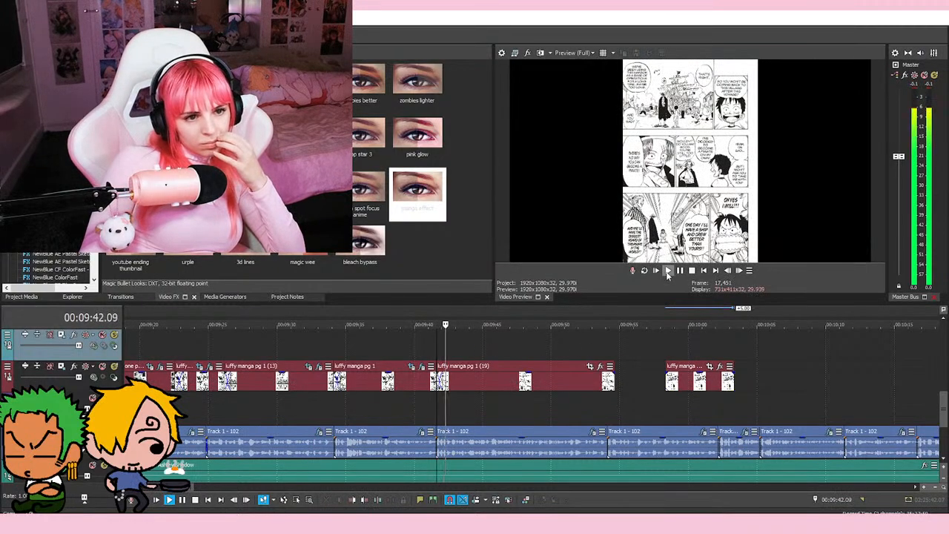
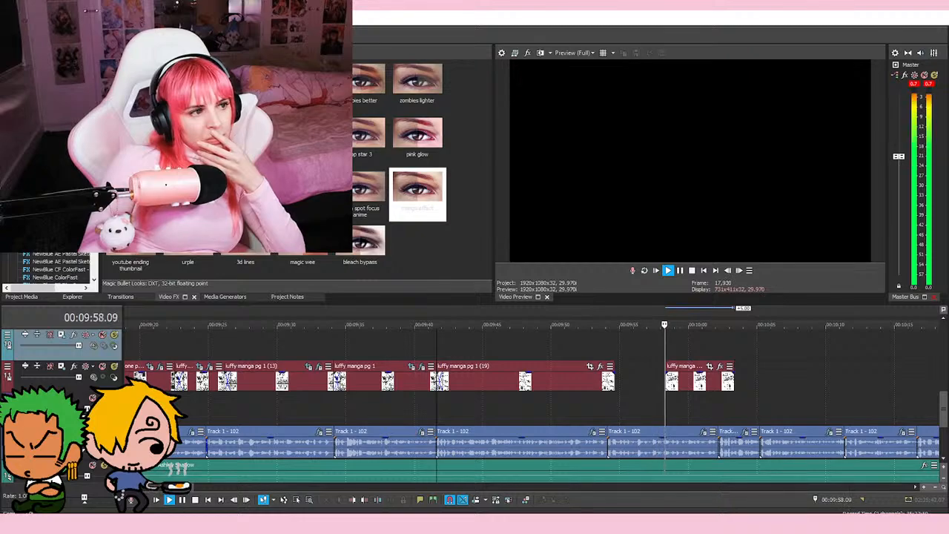
{"action": "key", "text": "space"}
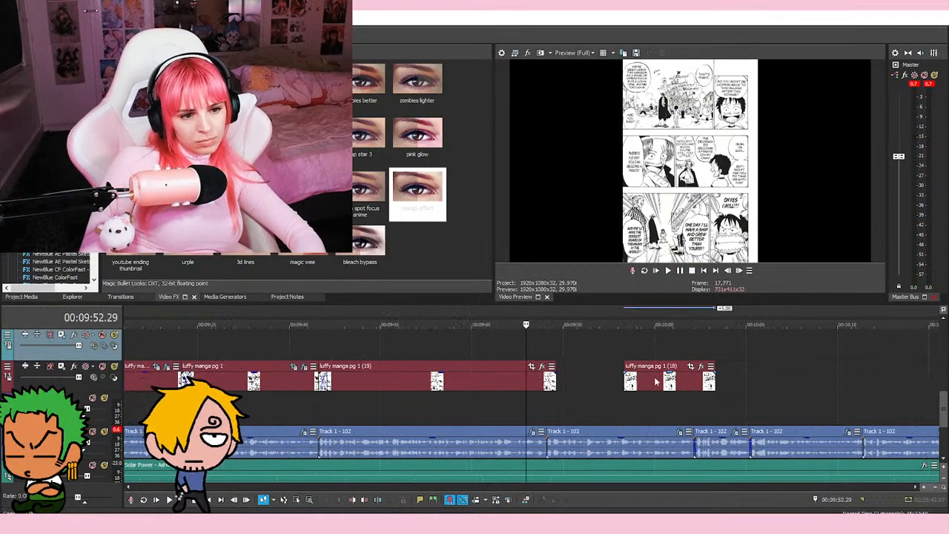
Step: Move luffy manga pg 1 (18) to about 00:09:54 and extend luffy manga pg 1 (19) over its start for a one-second crossfade
{"action": "scroll", "coordinate": [592, 344], "scroll_direction": "up", "scroll_amount": 2}
{"action": "key", "text": "space"}
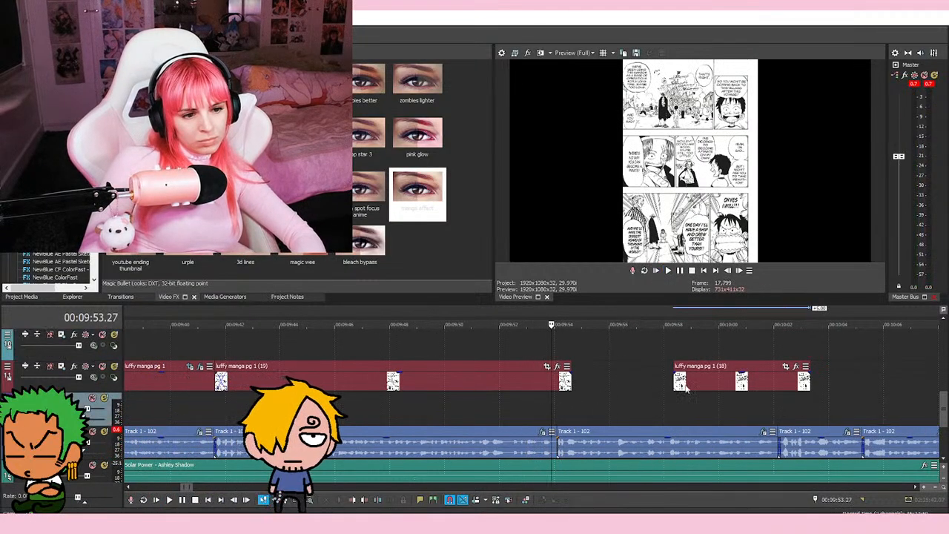
{"action": "left_click_drag", "start_coordinate": [690, 386], "coordinate": [584, 383]}
{"action": "key", "text": "space"}
{"action": "key", "text": "space"}
{"action": "key", "text": "space"}
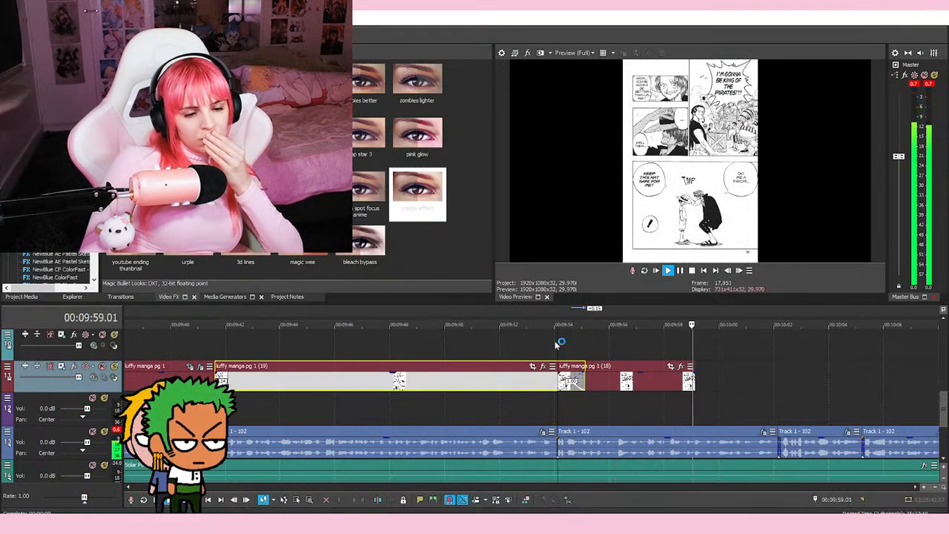
{"action": "scroll", "coordinate": [633, 365], "scroll_direction": "down", "scroll_amount": 3}
{"action": "scroll", "coordinate": [633, 365], "scroll_direction": "up", "scroll_amount": 3}
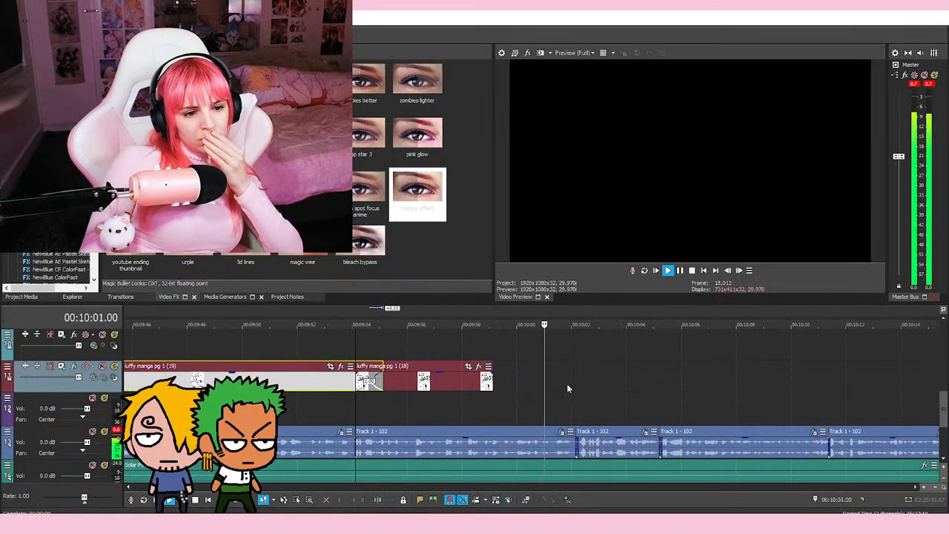
Step: Extend the luffy manga pg 1 (18) clip to about 00:10:06 and pause playback at 00:10:05.06
{"action": "left_click_drag", "start_coordinate": [492, 382], "coordinate": [691, 384]}
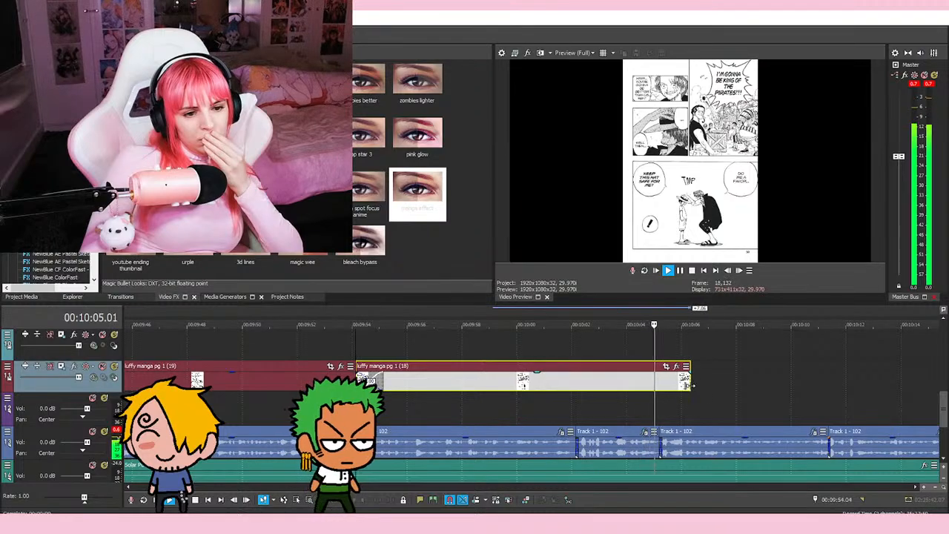
{"action": "left_click", "coordinate": [659, 405]}
{"action": "key", "text": "space"}
Step: Split the Solar Power music at 00:10:05.06 and move the remaining part to start at about 00:10:16, leaving a gap
{"action": "left_click_drag", "start_coordinate": [945, 421], "coordinate": [945, 448]}
{"action": "scroll", "coordinate": [660, 378], "scroll_direction": "up", "scroll_amount": 3}
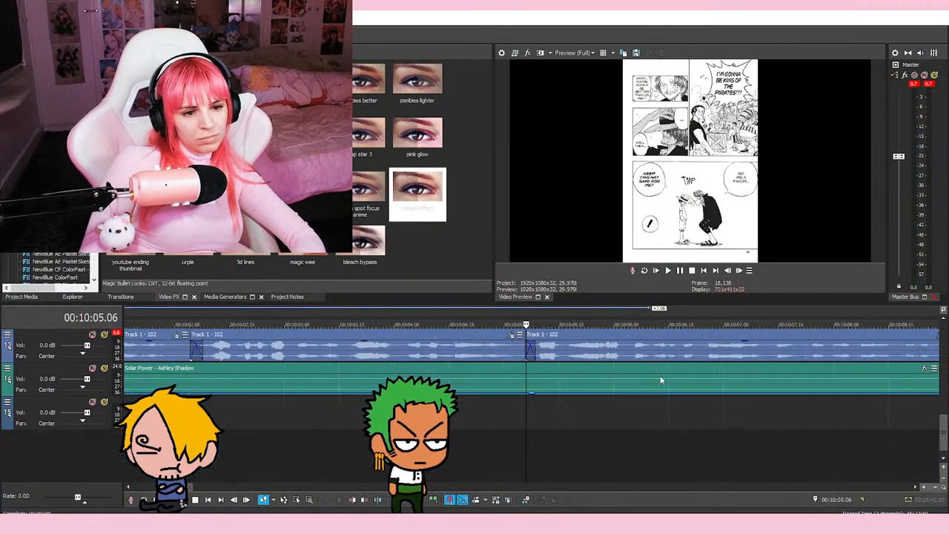
{"action": "left_click", "coordinate": [526, 383]}
{"action": "key", "text": "s"}
{"action": "scroll", "coordinate": [525, 383], "scroll_direction": "down", "scroll_amount": 3}
{"action": "key", "text": "space"}
{"action": "left_click_drag", "start_coordinate": [569, 386], "coordinate": [870, 389]}
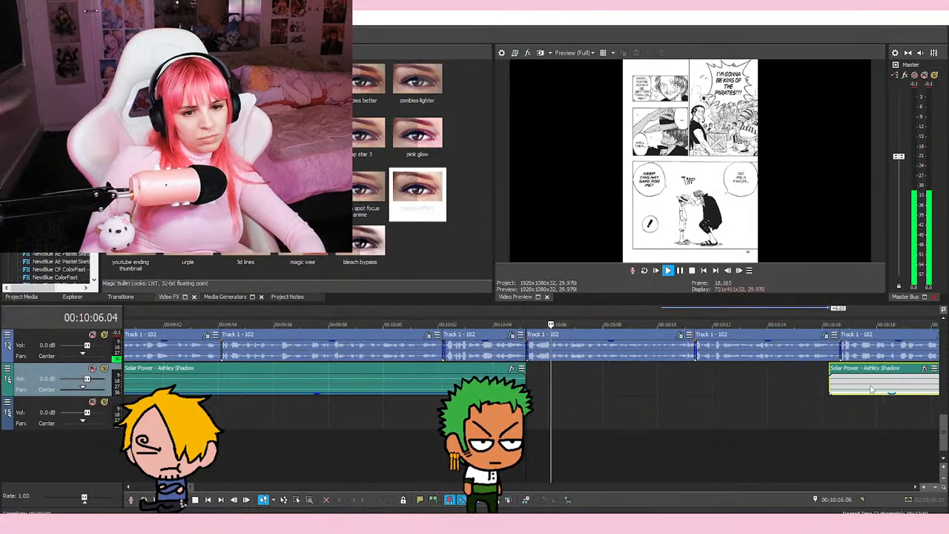
{"action": "scroll", "coordinate": [589, 399], "scroll_direction": "down", "scroll_amount": 3}
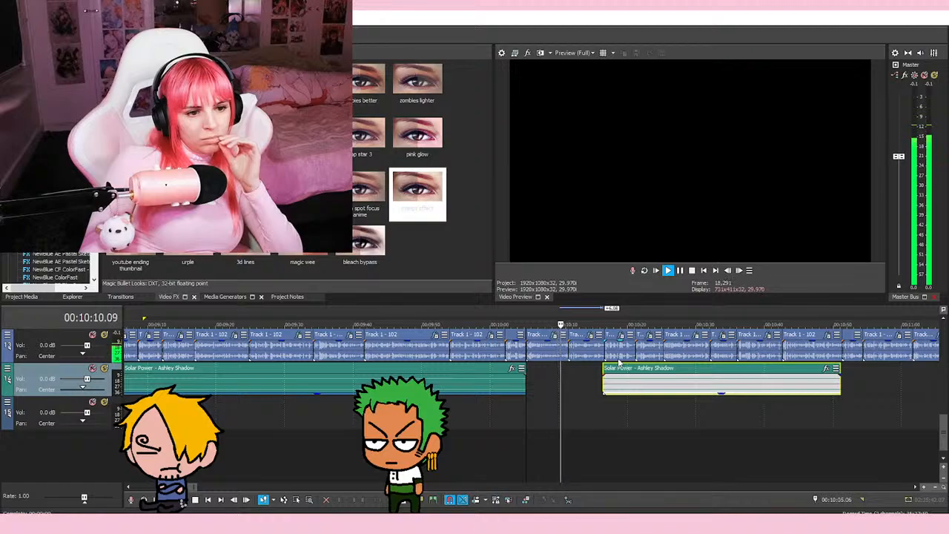
Step: Lengthen the Solar Power clip after the gap to about 00:12:10 and align its start with the voice-over cut at about 00:10:17
{"action": "key", "text": "space"}
{"action": "scroll", "coordinate": [563, 375], "scroll_direction": "down", "scroll_amount": 2}
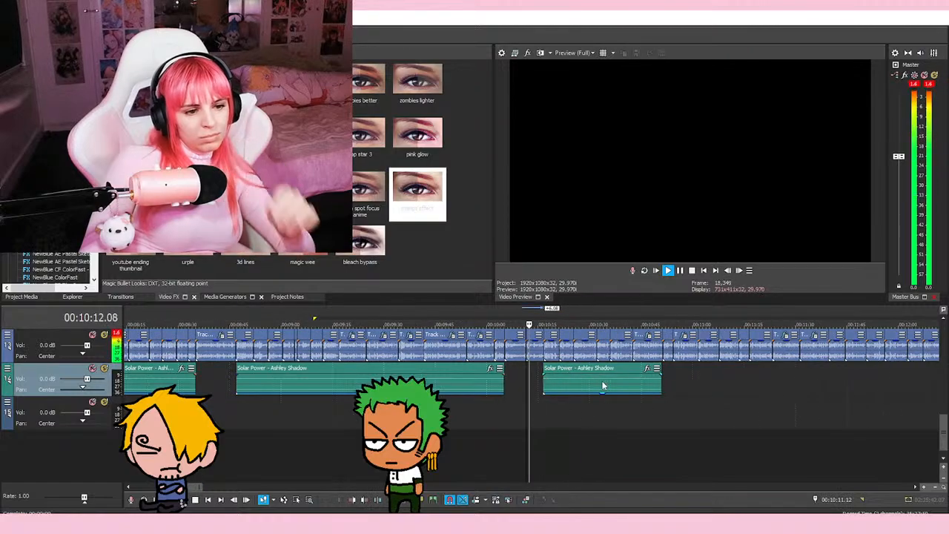
{"action": "left_click_drag", "start_coordinate": [602, 383], "coordinate": [558, 383]}
{"action": "left_click_drag", "start_coordinate": [644, 385], "coordinate": [582, 383]}
{"action": "key", "text": "space"}
{"action": "scroll", "coordinate": [604, 385], "scroll_direction": "up", "scroll_amount": 3}
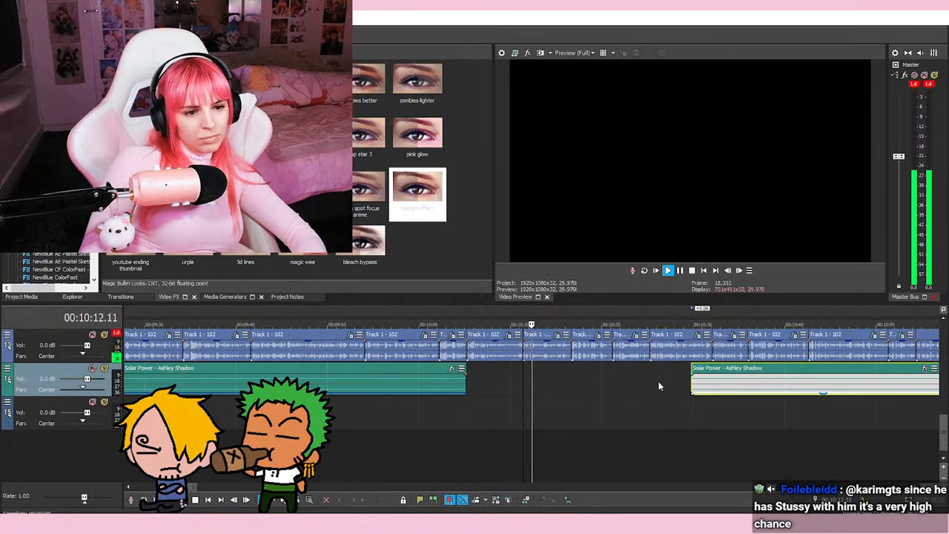
{"action": "left_click_drag", "start_coordinate": [706, 379], "coordinate": [587, 378]}
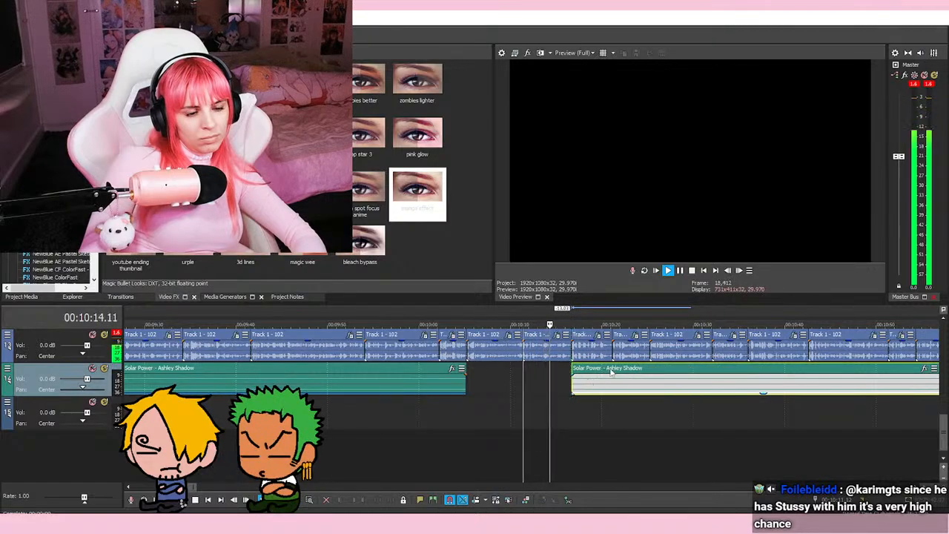
{"action": "scroll", "coordinate": [642, 371], "scroll_direction": "up", "scroll_amount": 2}
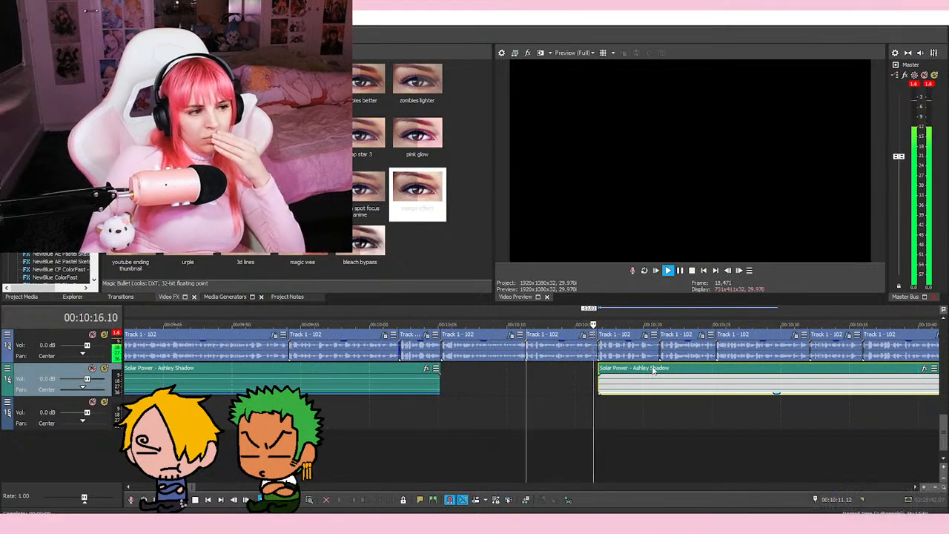
{"action": "scroll", "coordinate": [653, 371], "scroll_direction": "down", "scroll_amount": 4}
{"action": "left_click_drag", "start_coordinate": [941, 431], "coordinate": [941, 423]}
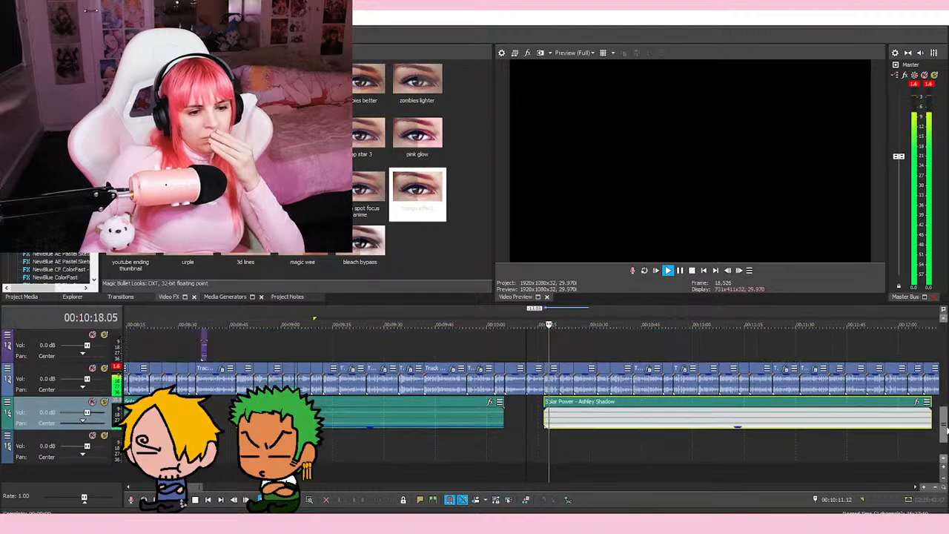
{"action": "scroll", "coordinate": [738, 424], "scroll_direction": "down", "scroll_amount": 2}
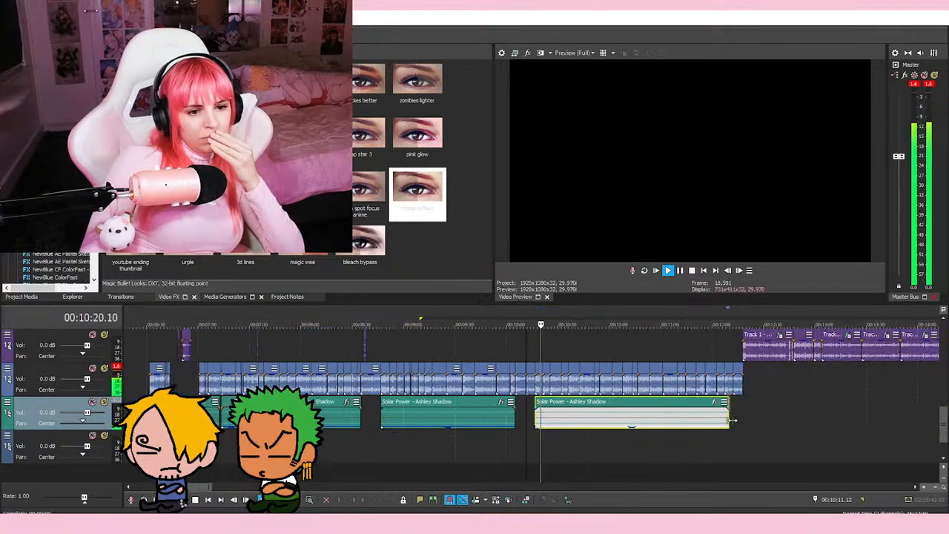
{"action": "scroll", "coordinate": [491, 349], "scroll_direction": "up", "scroll_amount": 2}
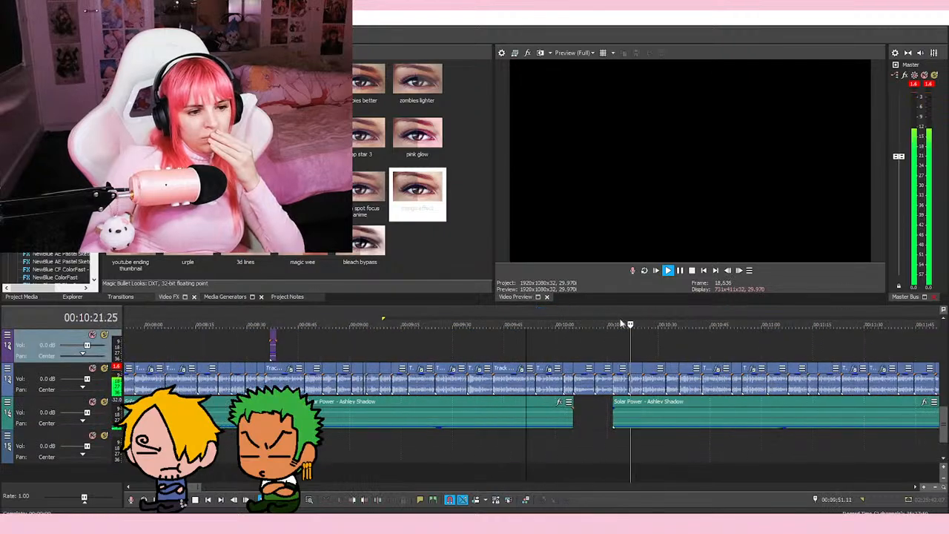
Step: Open pan and crop for the luffy manga pg 1 (19) clip and set a position keyframe at 00:00:03.10
{"action": "left_click", "coordinate": [667, 270]}
{"action": "scroll", "coordinate": [944, 428], "scroll_direction": "up", "scroll_amount": 3}
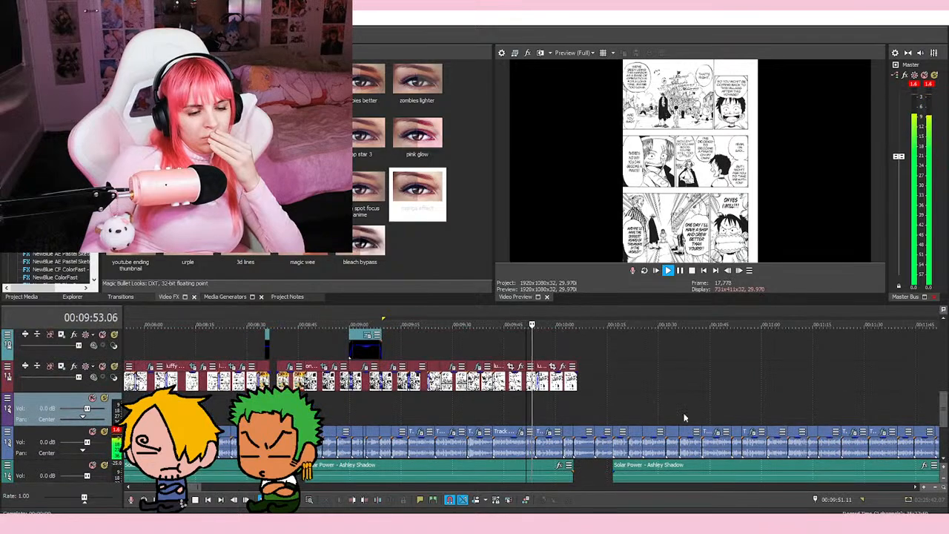
{"action": "scroll", "coordinate": [667, 412], "scroll_direction": "up", "scroll_amount": 4}
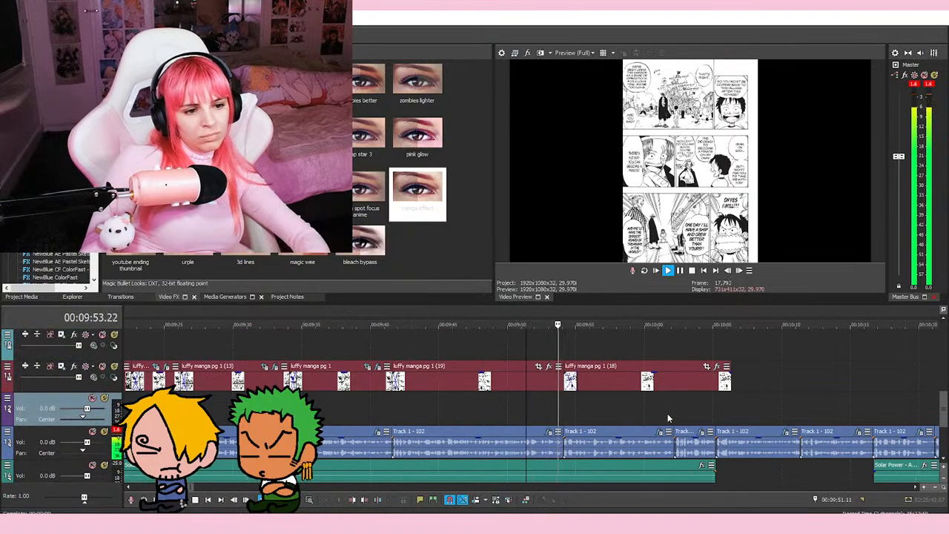
{"action": "left_click", "coordinate": [537, 406]}
{"action": "left_click", "coordinate": [538, 366]}
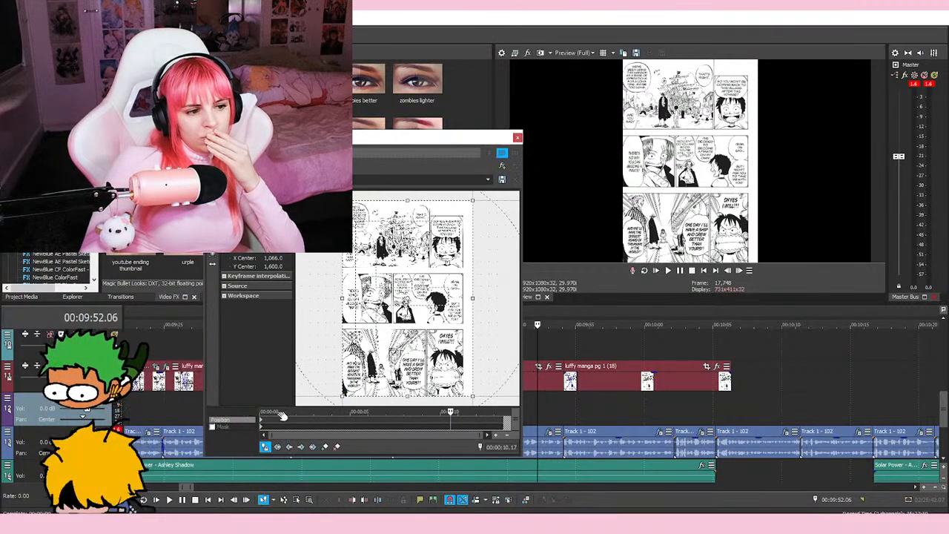
{"action": "left_click", "coordinate": [320, 428]}
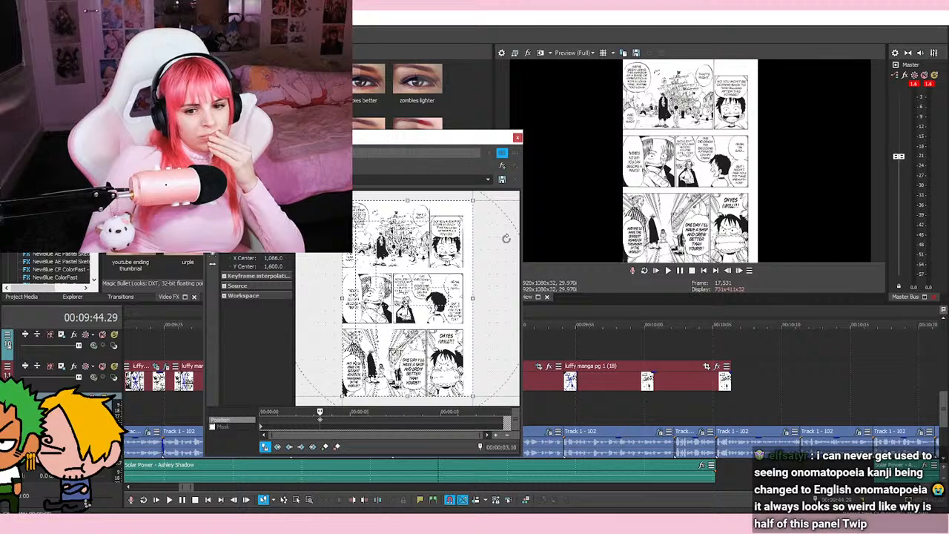
{"action": "left_click", "coordinate": [607, 317]}
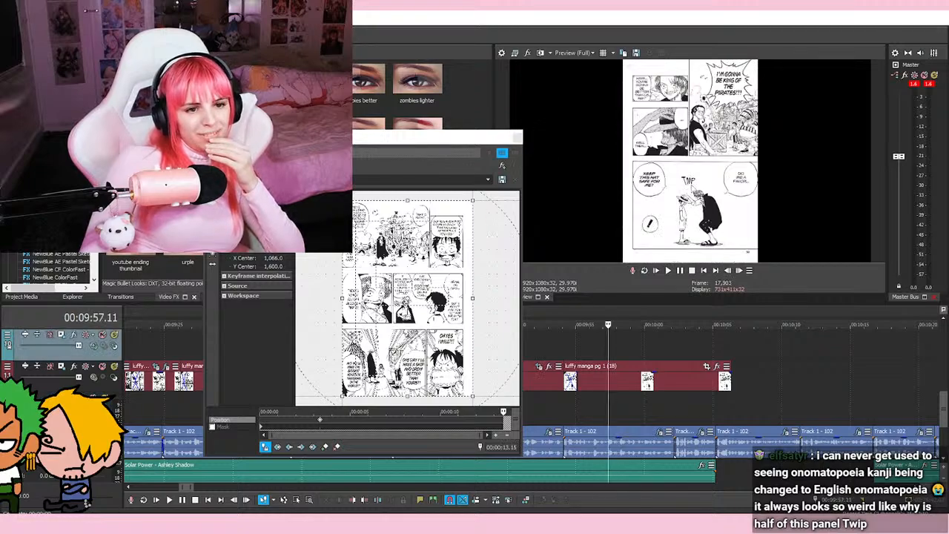
{"action": "left_click", "coordinate": [321, 419]}
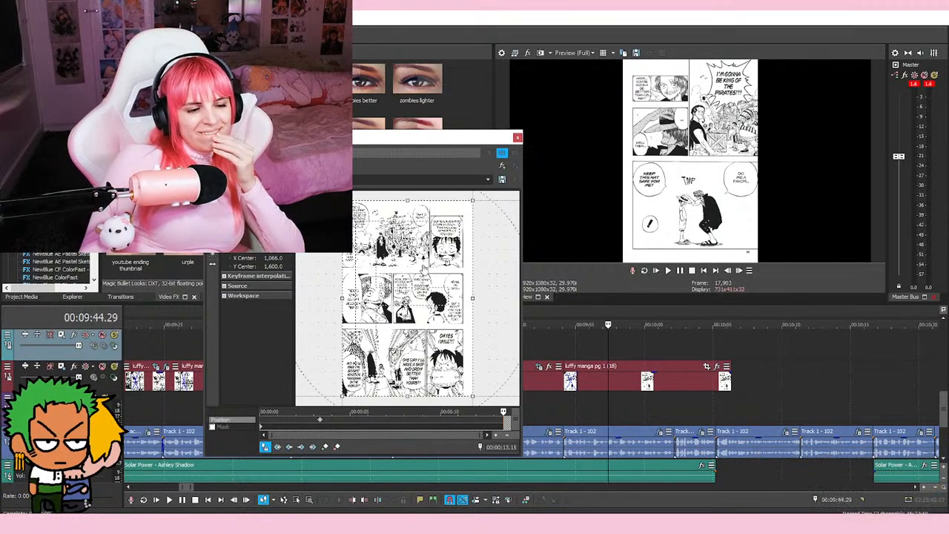
Step: Change the crop frame to the widescreen output shape and move it over the page's first panel, around X 943.5, Y 558.5
{"action": "left_click", "coordinate": [488, 182]}
{"action": "left_click", "coordinate": [400, 212]}
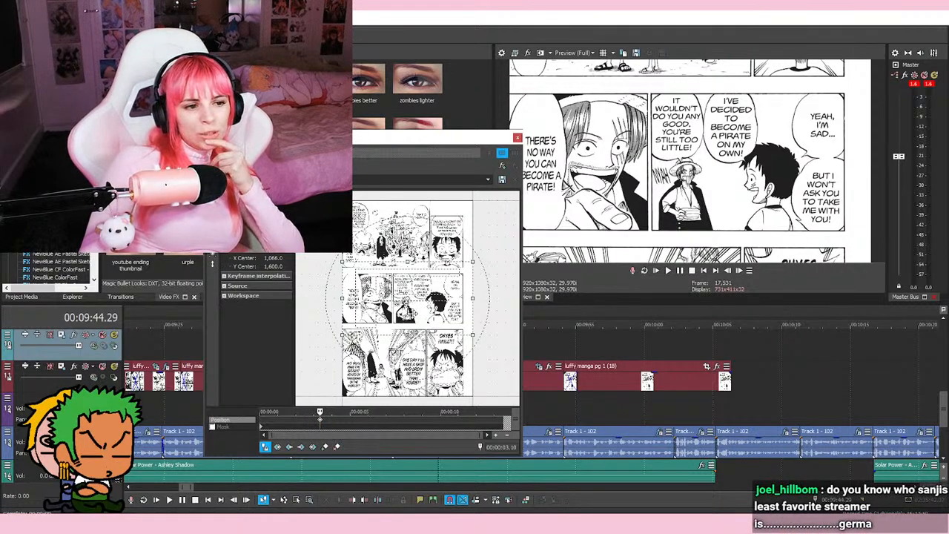
{"action": "left_click_drag", "start_coordinate": [407, 298], "coordinate": [415, 235]}
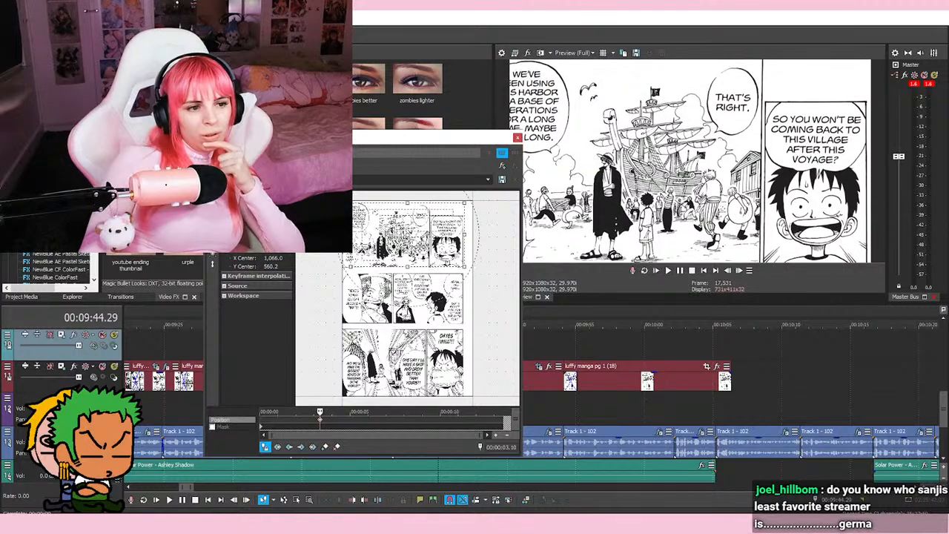
{"action": "scroll", "coordinate": [453, 301], "scroll_direction": "up", "scroll_amount": 4}
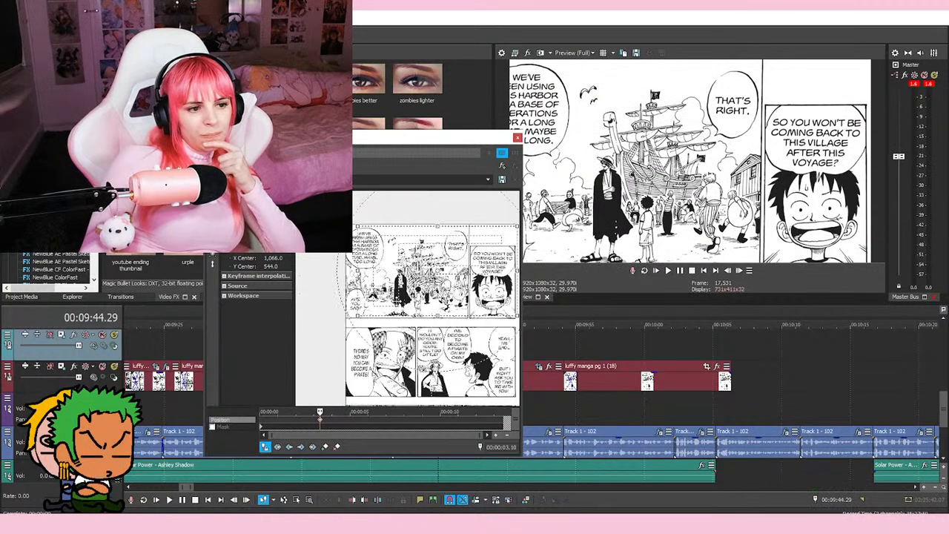
{"action": "scroll", "coordinate": [449, 291], "scroll_direction": "up", "scroll_amount": 2}
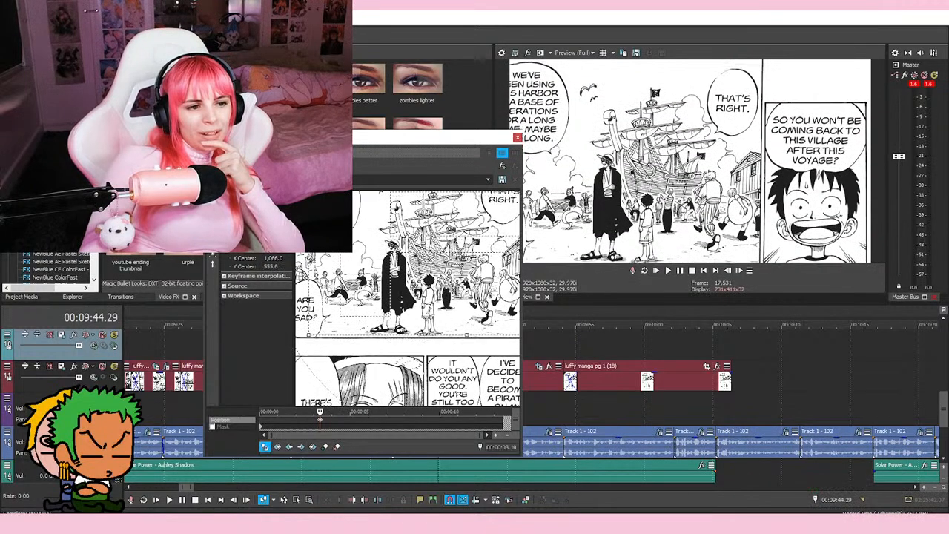
{"action": "scroll", "coordinate": [293, 223], "scroll_direction": "down", "scroll_amount": 1}
{"action": "left_click_drag", "start_coordinate": [419, 271], "coordinate": [396, 271]}
{"action": "scroll", "coordinate": [446, 207], "scroll_direction": "down", "scroll_amount": 2}
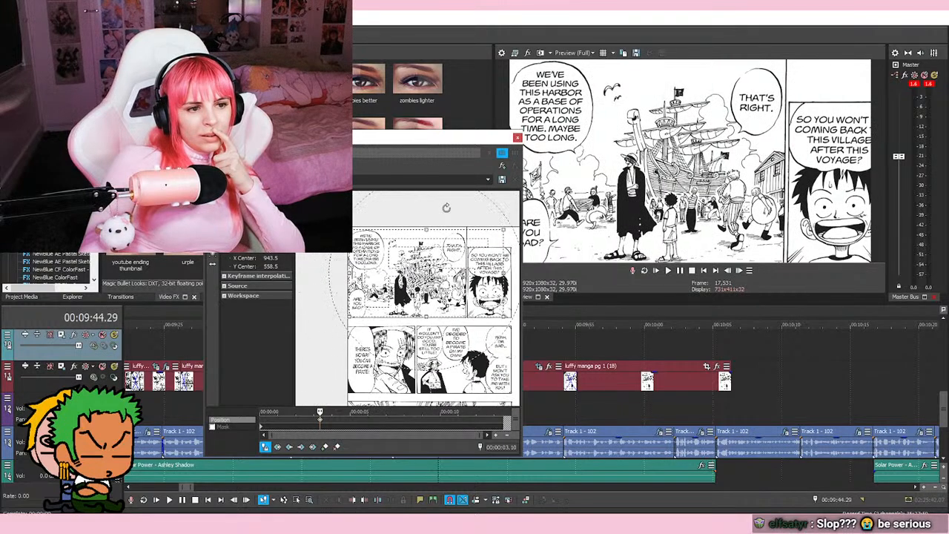
Step: Tighten the crop on the harbor scene, centre it at X 720.8, Y 641.7, and close the crop settings
{"action": "left_click_drag", "start_coordinate": [502, 230], "coordinate": [477, 246]}
{"action": "scroll", "coordinate": [470, 211], "scroll_direction": "up", "scroll_amount": 2}
{"action": "scroll", "coordinate": [467, 222], "scroll_direction": "up", "scroll_amount": 2}
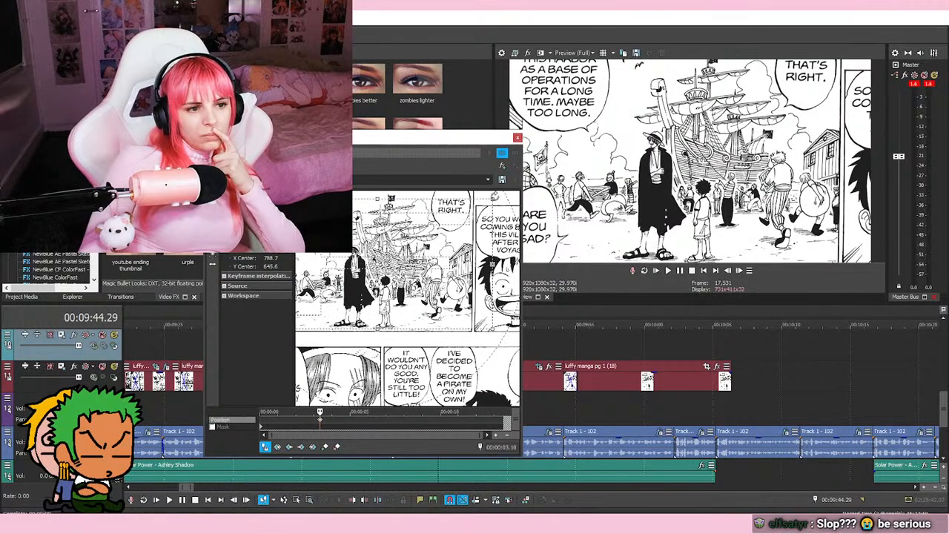
{"action": "left_click_drag", "start_coordinate": [492, 200], "coordinate": [481, 209]}
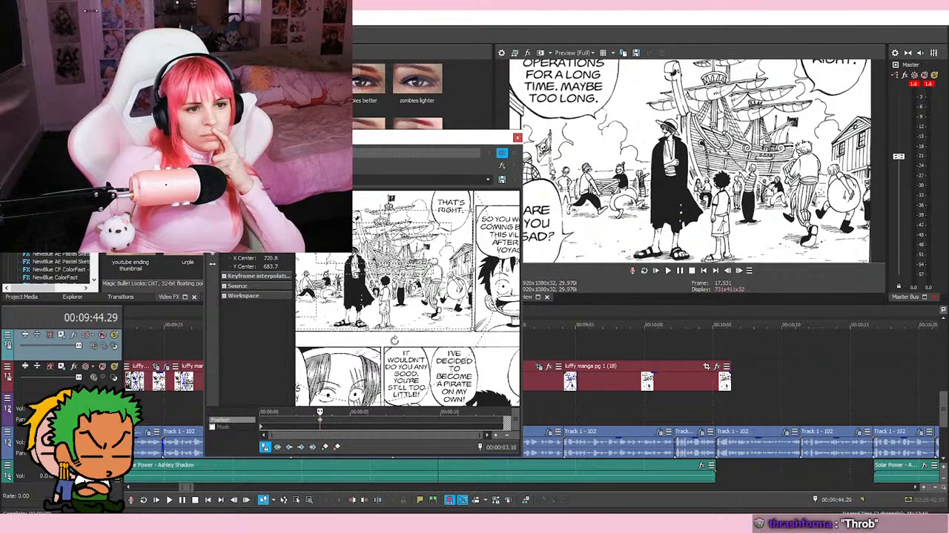
{"action": "scroll", "coordinate": [406, 297], "scroll_direction": "down", "scroll_amount": 3}
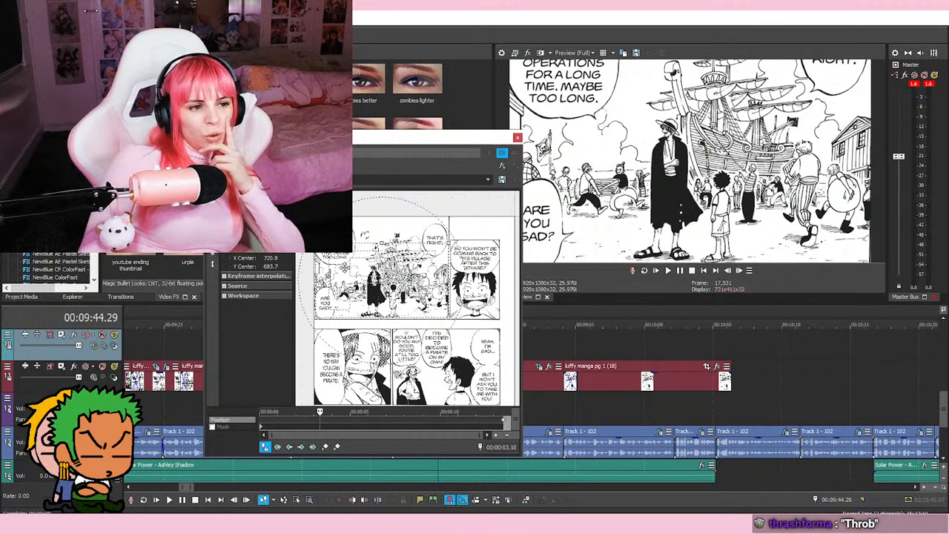
{"action": "left_click_drag", "start_coordinate": [370, 270], "coordinate": [374, 266]}
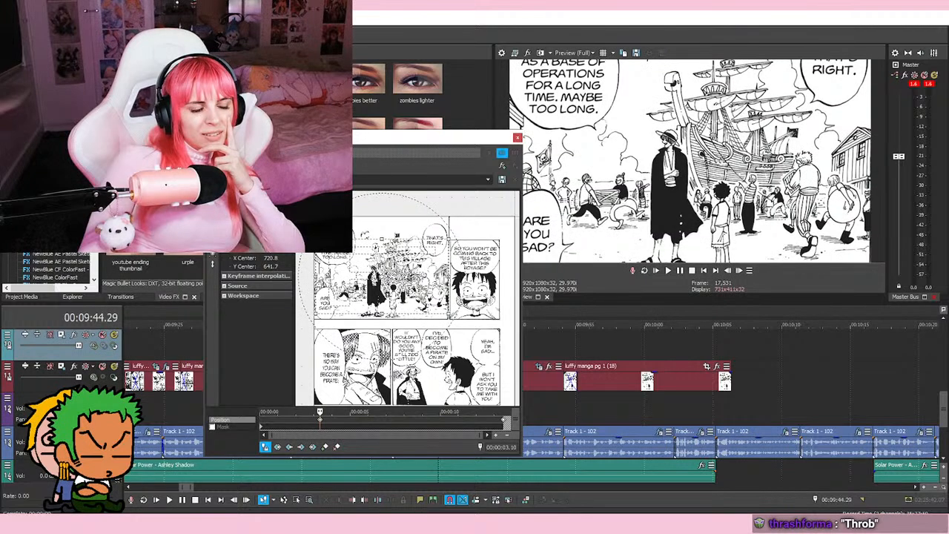
{"action": "left_click", "coordinate": [319, 421]}
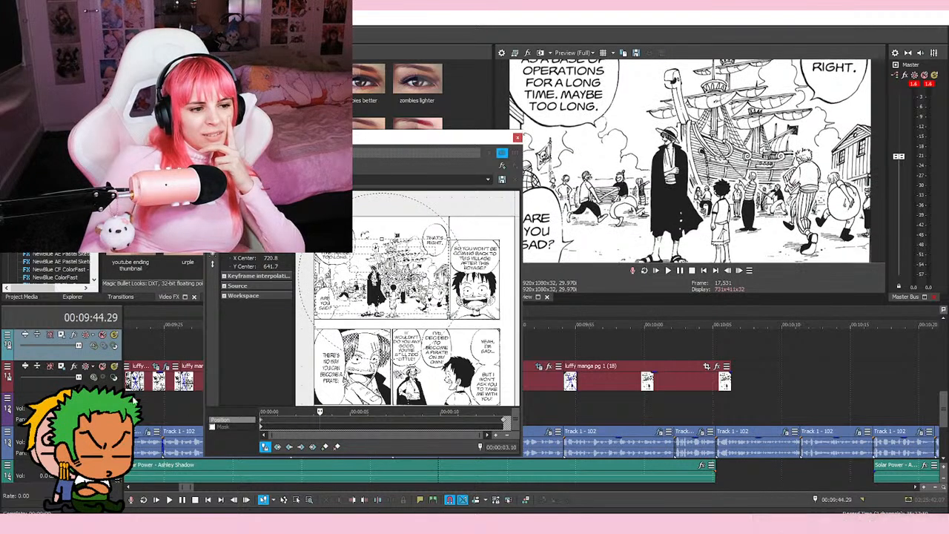
{"action": "left_click", "coordinate": [517, 137]}
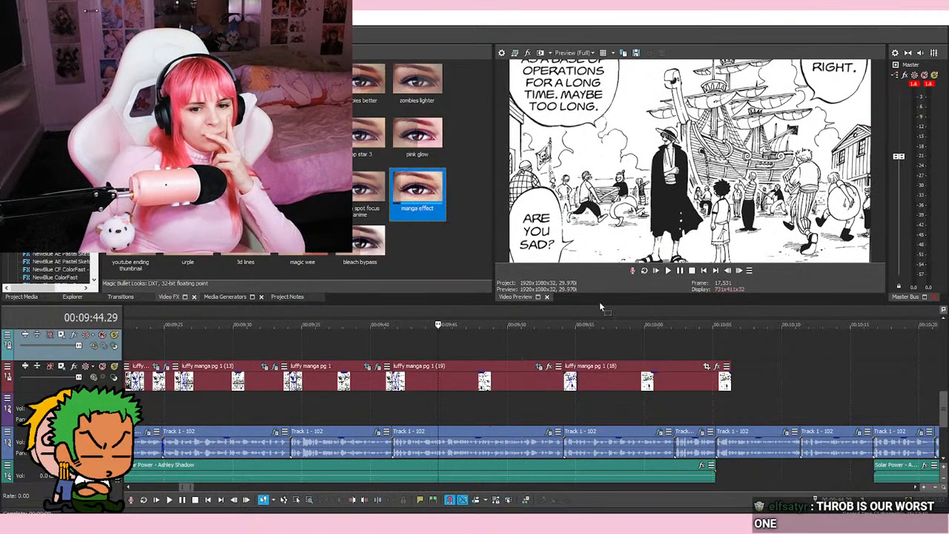
Step: Apply the manga effect preset to the luffy manga pg 1 (19) clip and preview the clip's start at 00:09:42.02
{"action": "left_click_drag", "start_coordinate": [513, 382], "coordinate": [510, 379]}
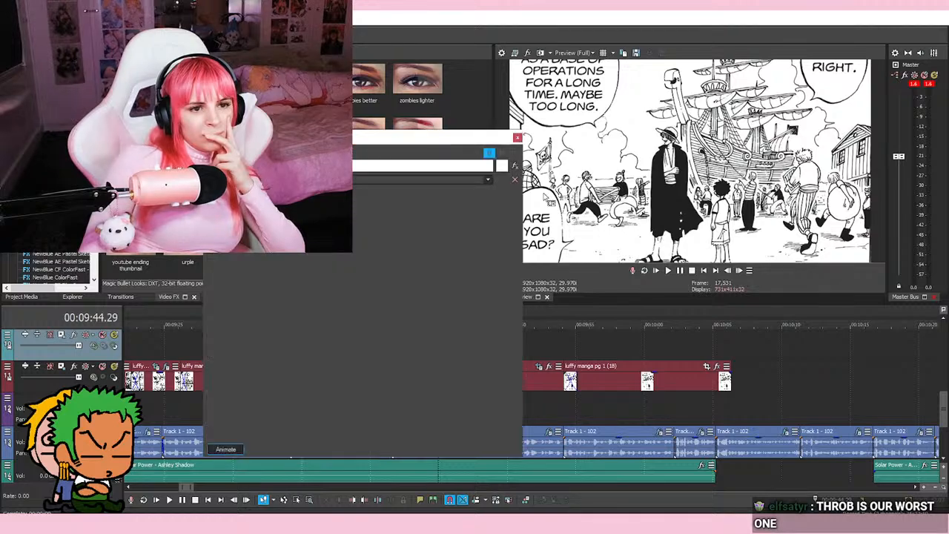
{"action": "left_click", "coordinate": [518, 138]}
{"action": "left_click", "coordinate": [393, 343]}
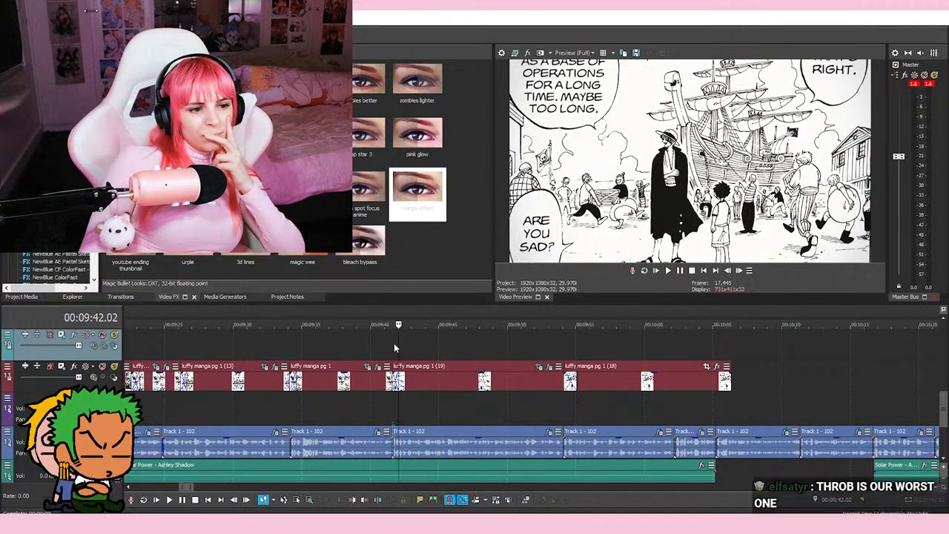
Step: Play back the transition from luffy manga pg 1 into luffy manga pg 1 (19), starting from about 00:09:41.17
{"action": "scroll", "coordinate": [512, 353], "scroll_direction": "up", "scroll_amount": 1}
{"action": "left_click", "coordinate": [538, 345]}
{"action": "left_click", "coordinate": [525, 347]}
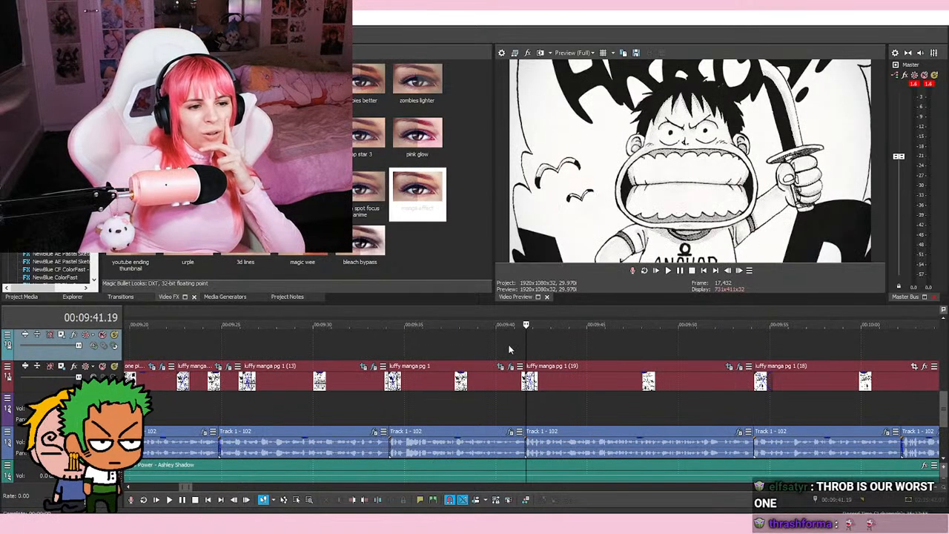
{"action": "left_click", "coordinate": [523, 346]}
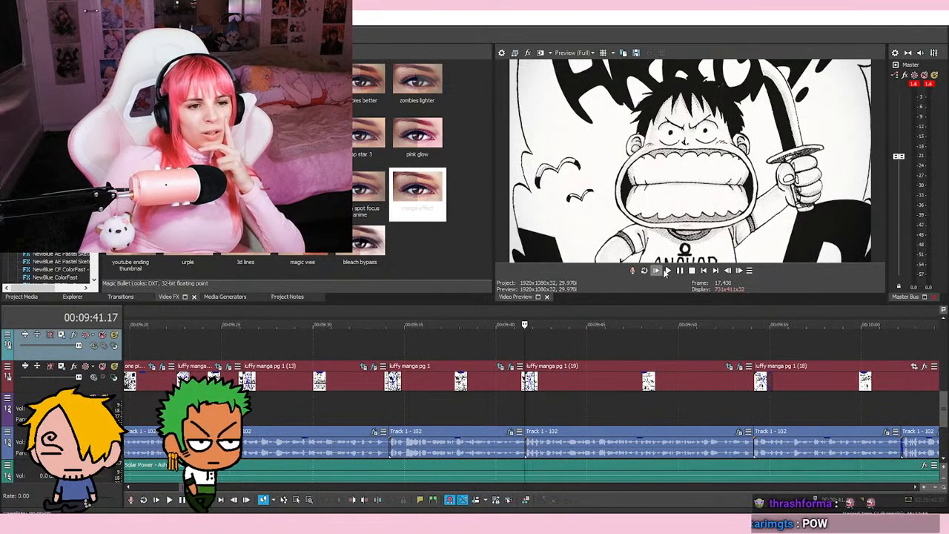
{"action": "left_click", "coordinate": [665, 271]}
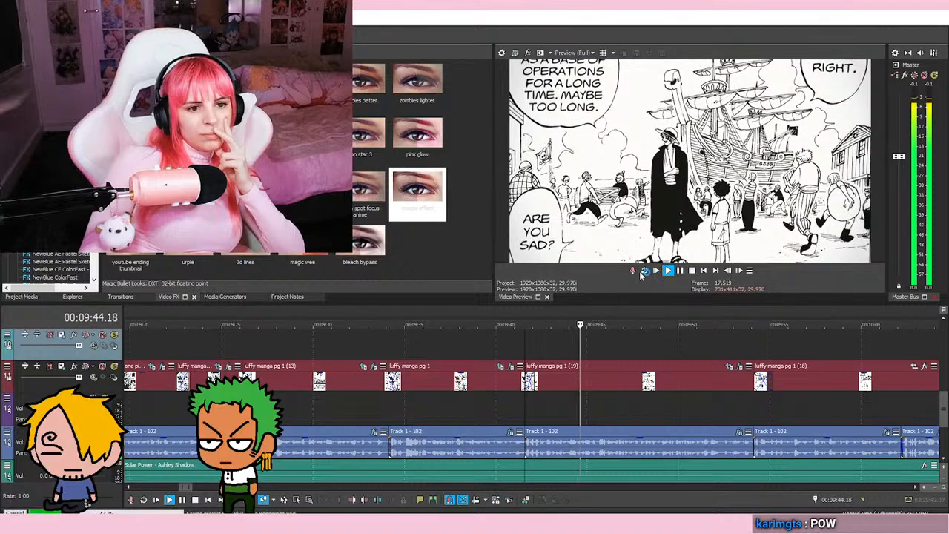
{"action": "left_click", "coordinate": [679, 271]}
{"action": "left_click_drag", "start_coordinate": [589, 344], "coordinate": [528, 341]}
{"action": "key", "text": "space"}
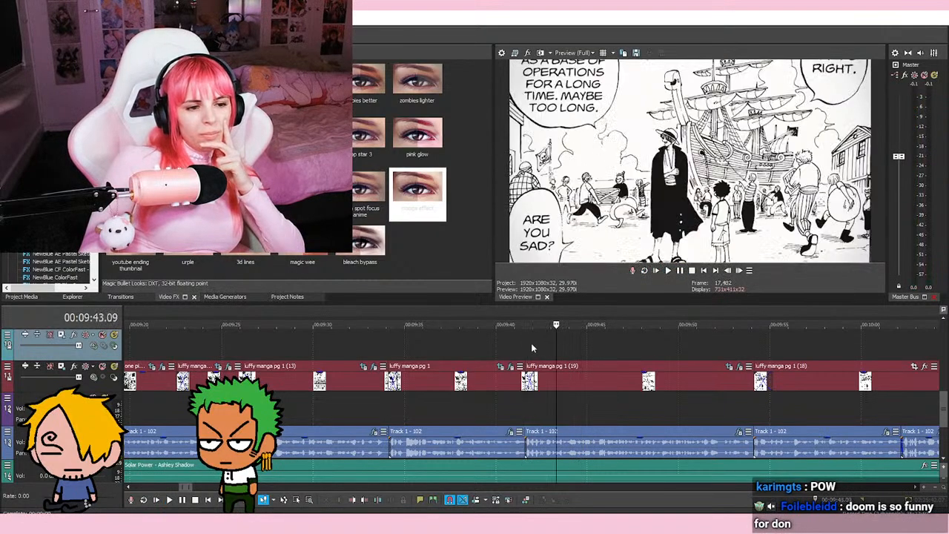
{"action": "key", "text": "space"}
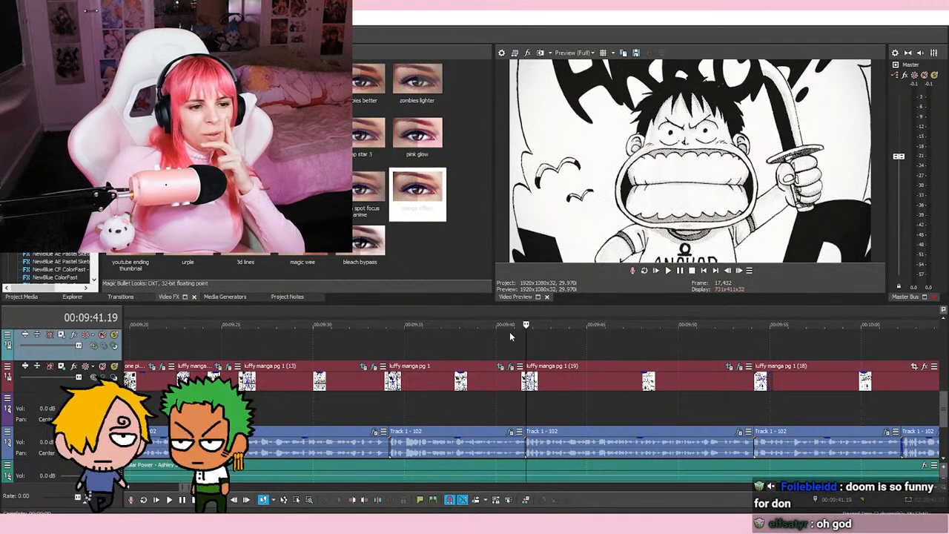
Step: Play back the start of luffy manga pg 1 (19) from about 00:09:40.15 and review the surrounding manga, voice-over and music clips
{"action": "left_click", "coordinate": [668, 270]}
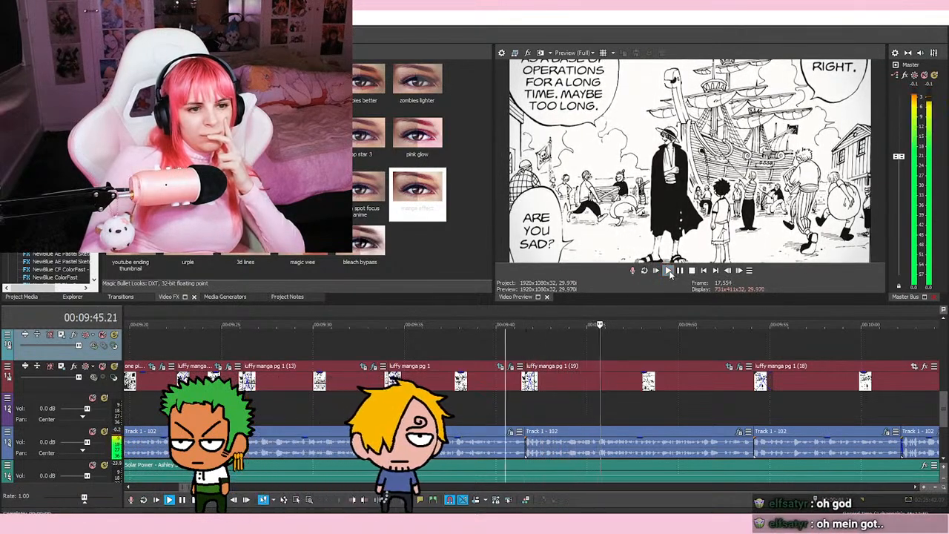
{"action": "left_click", "coordinate": [670, 273]}
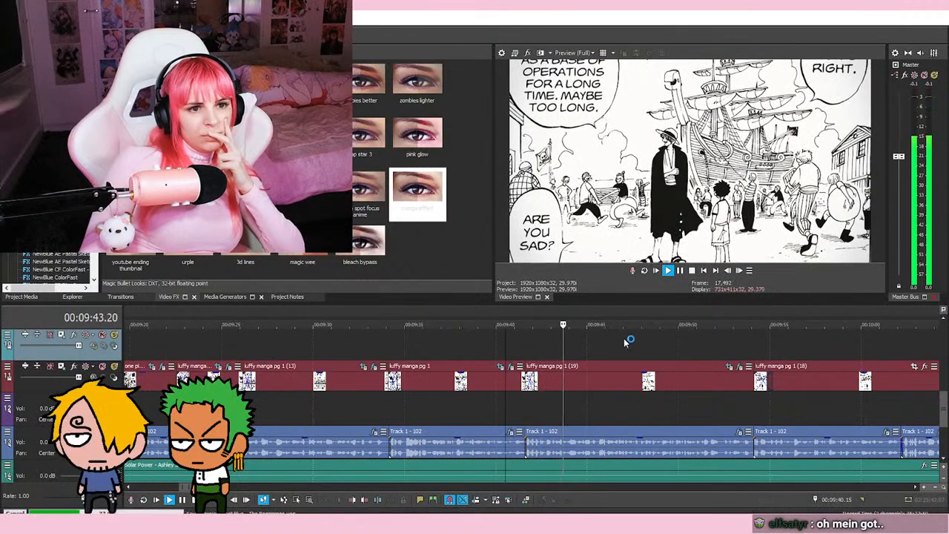
{"action": "scroll", "coordinate": [663, 365], "scroll_direction": "down", "scroll_amount": 2}
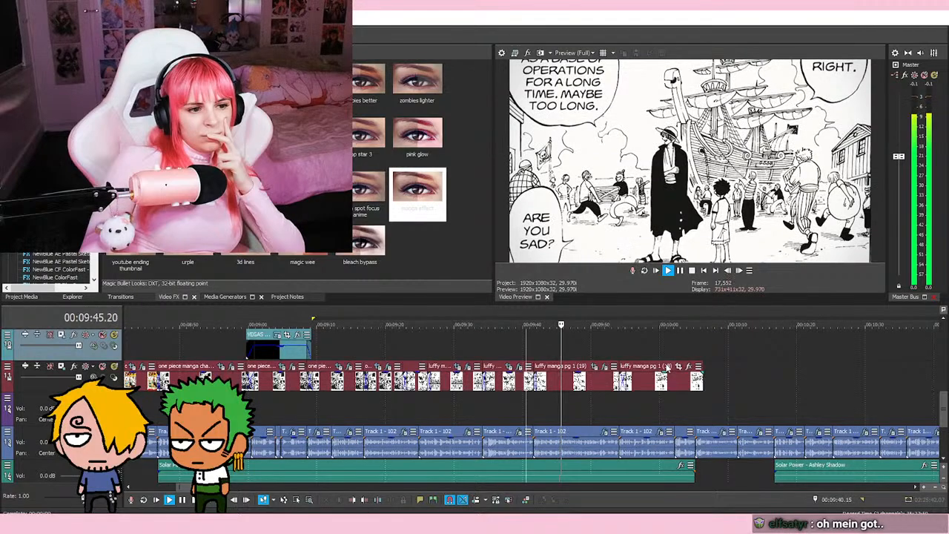
{"action": "scroll", "coordinate": [670, 382], "scroll_direction": "down", "scroll_amount": 2}
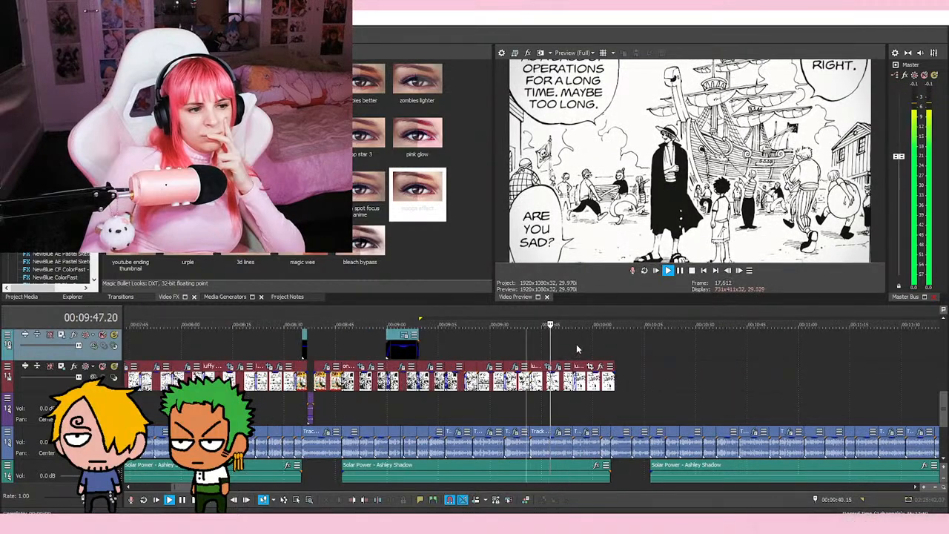
{"action": "left_click", "coordinate": [360, 411]}
{"action": "scroll", "coordinate": [527, 390], "scroll_direction": "up", "scroll_amount": 2}
{"action": "scroll", "coordinate": [525, 390], "scroll_direction": "down", "scroll_amount": 2}
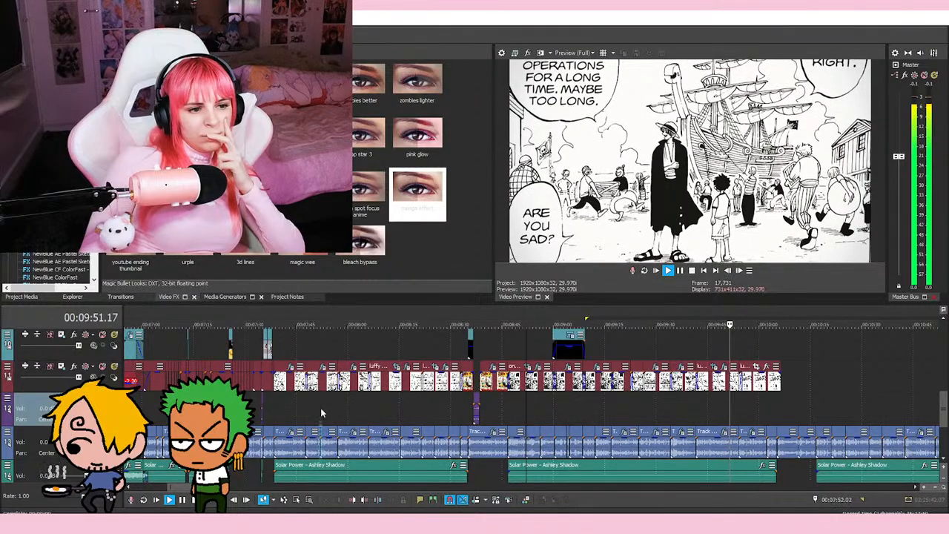
{"action": "scroll", "coordinate": [320, 408], "scroll_direction": "up", "scroll_amount": 2}
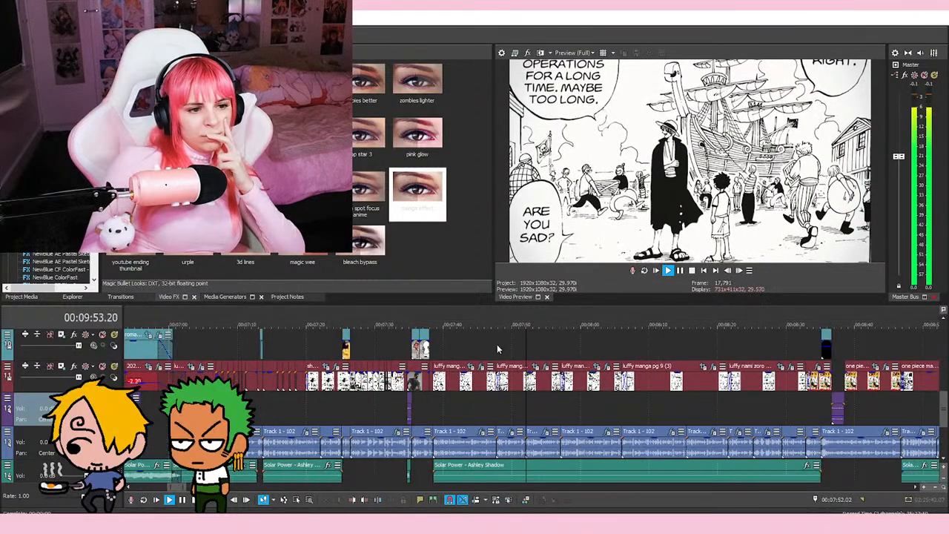
{"action": "scroll", "coordinate": [507, 339], "scroll_direction": "down", "scroll_amount": 2}
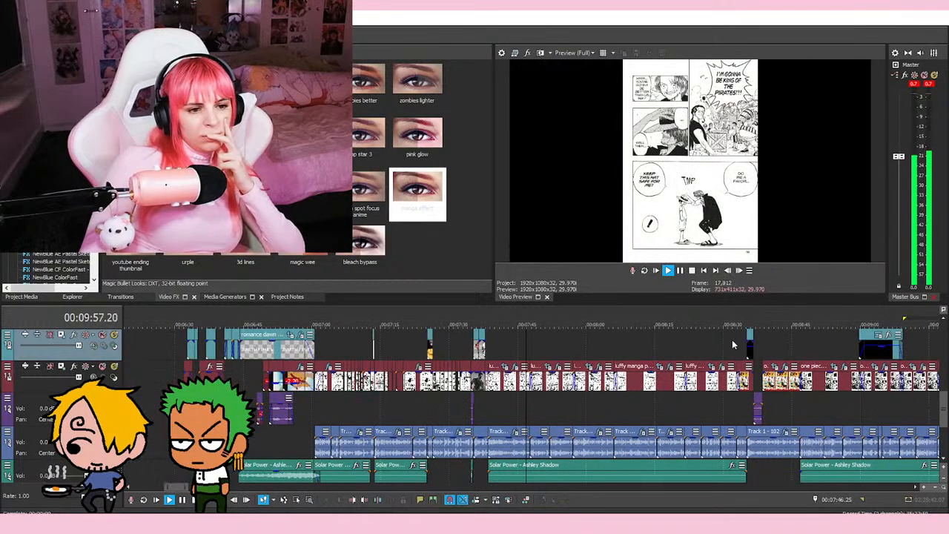
{"action": "scroll", "coordinate": [733, 344], "scroll_direction": "down", "scroll_amount": 1}
{"action": "scroll", "coordinate": [883, 340], "scroll_direction": "right", "scroll_amount": 3}
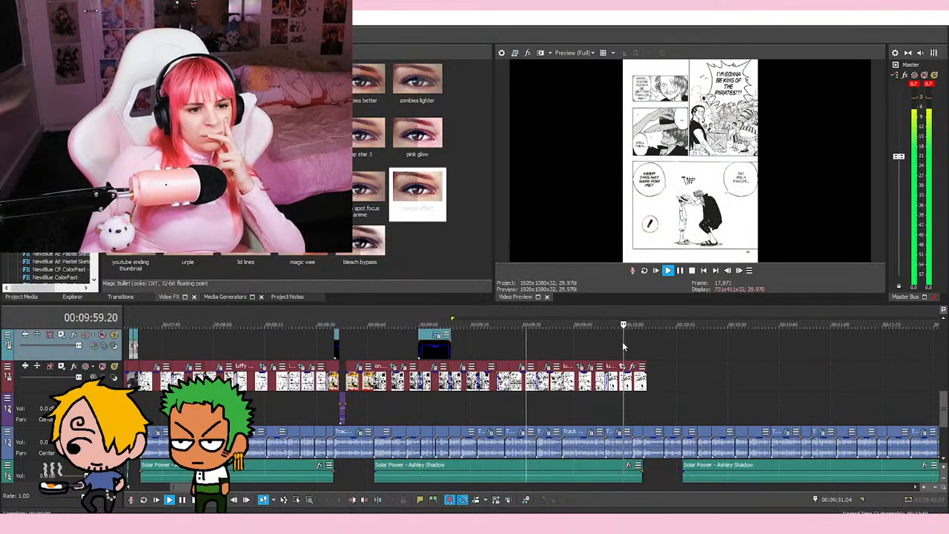
{"action": "scroll", "coordinate": [440, 348], "scroll_direction": "up", "scroll_amount": 3}
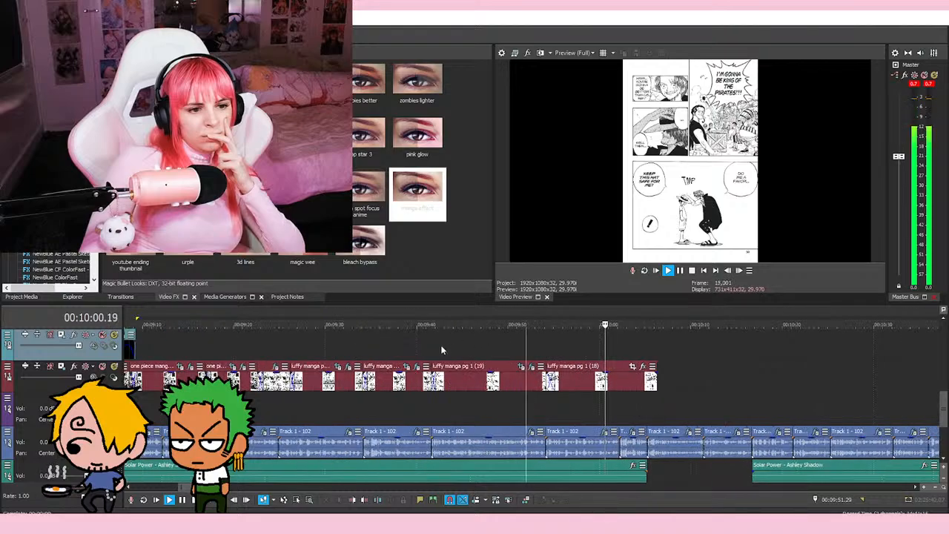
Step: Replay from 00:09:41.17 and inspect the end and start crop keyframes of luffy manga pg 1 (19)
{"action": "left_click", "coordinate": [669, 272]}
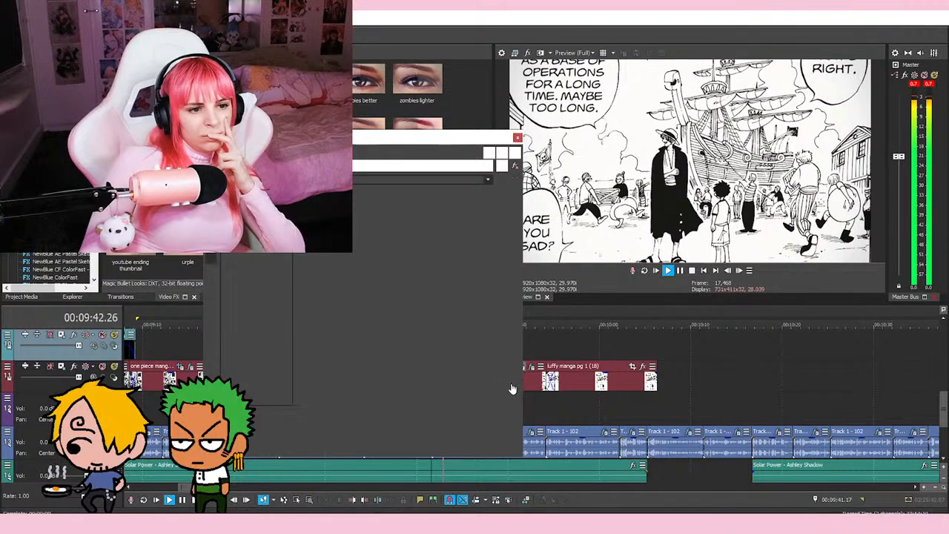
{"action": "left_click", "coordinate": [503, 422]}
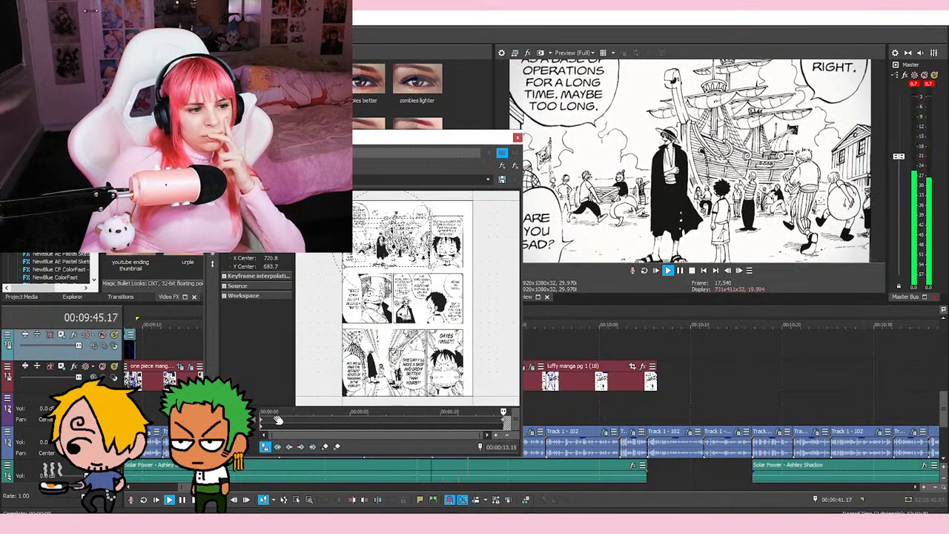
{"action": "left_click", "coordinate": [261, 421]}
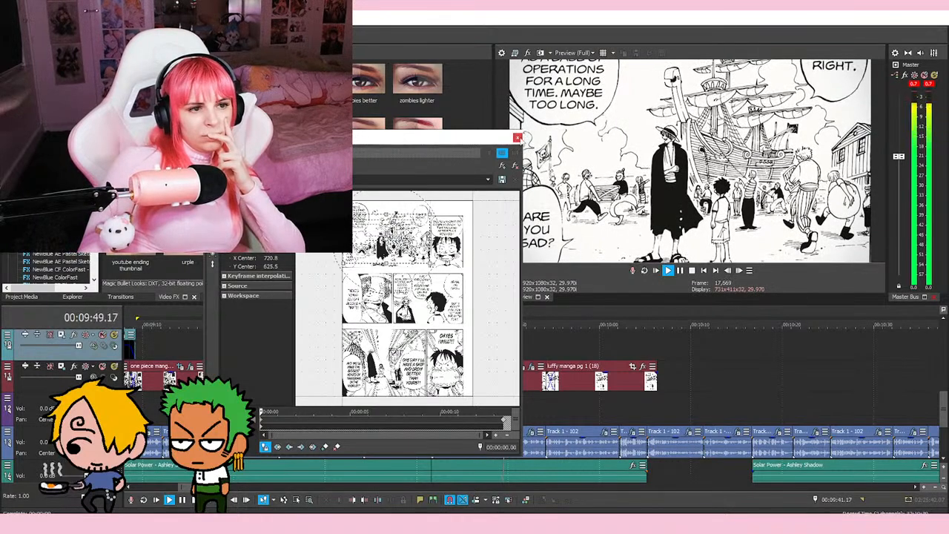
{"action": "left_click", "coordinate": [518, 138]}
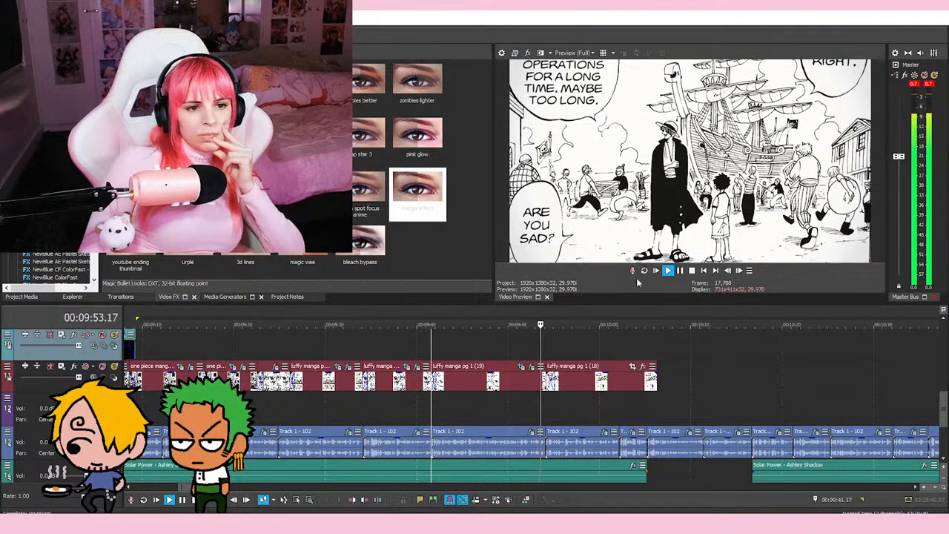
Step: Play through the change from luffy manga pg 1 (19) to luffy manga pg 1 (18) and return the playhead to 00:09:54.04
{"action": "left_click", "coordinate": [666, 271]}
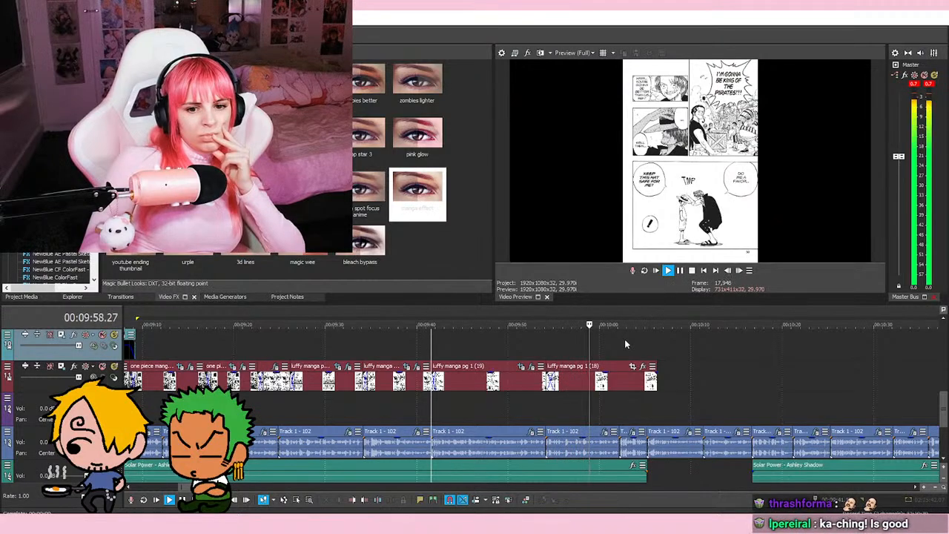
{"action": "left_click", "coordinate": [679, 271]}
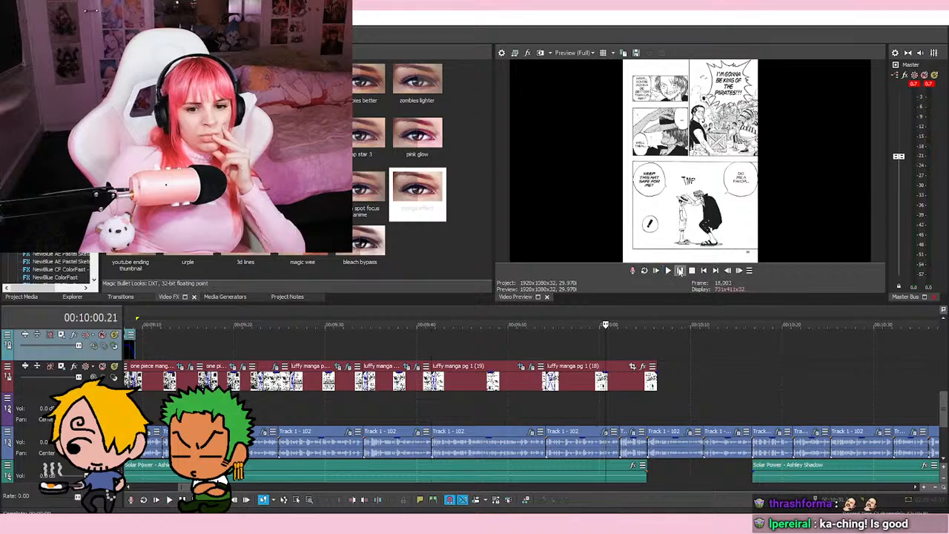
{"action": "left_click", "coordinate": [551, 340]}
{"action": "scroll", "coordinate": [551, 341], "scroll_direction": "up", "scroll_amount": 5}
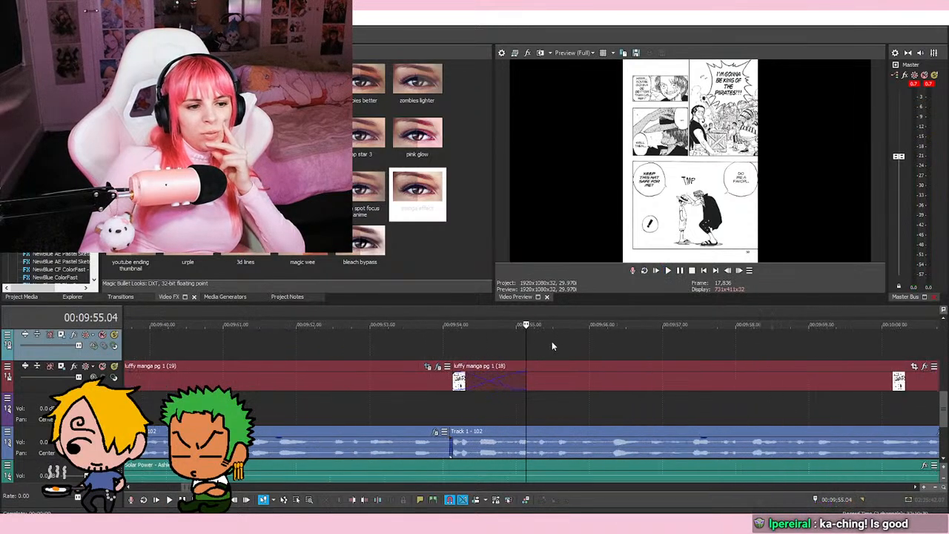
{"action": "left_click", "coordinate": [455, 347]}
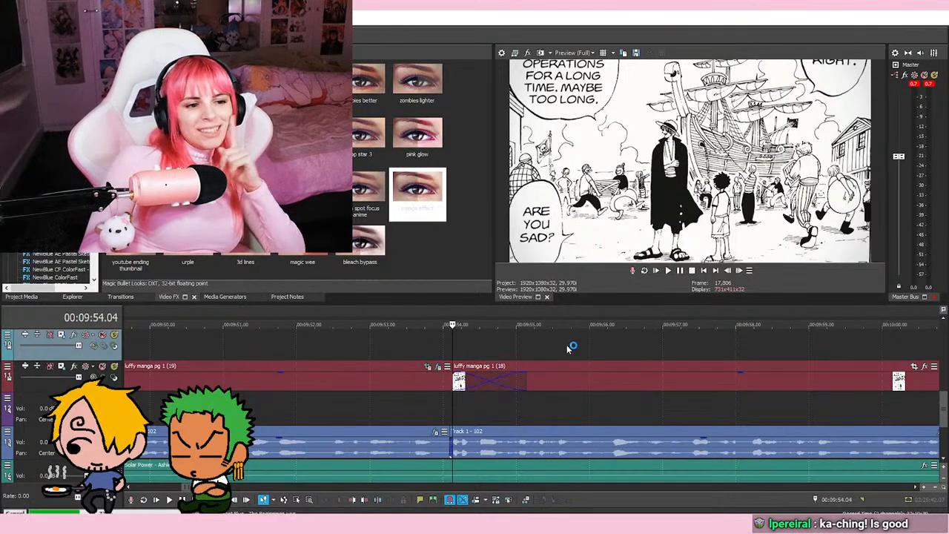
{"action": "left_click", "coordinate": [584, 350]}
{"action": "left_click", "coordinate": [516, 348]}
{"action": "left_click", "coordinate": [453, 349]}
{"action": "scroll", "coordinate": [512, 347], "scroll_direction": "down", "scroll_amount": 3}
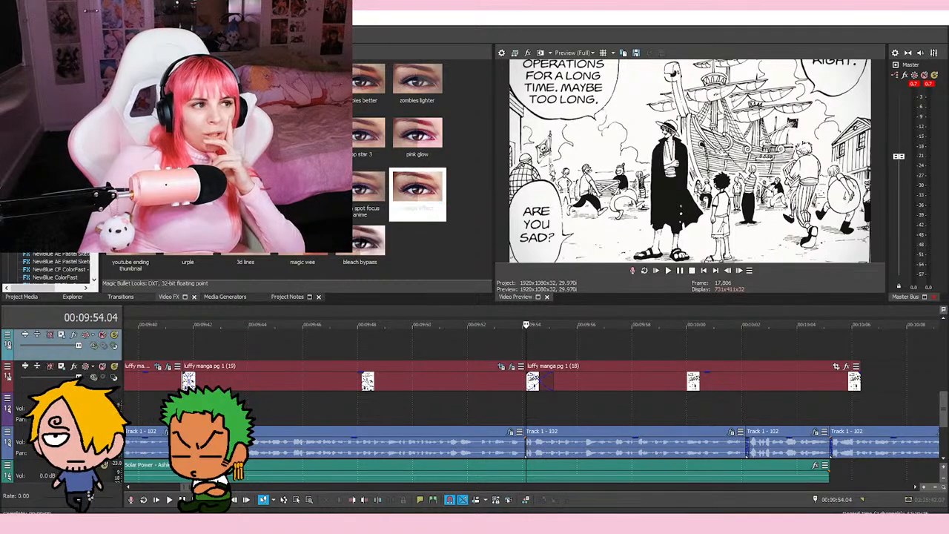
{"action": "left_click", "coordinate": [577, 351]}
{"action": "left_click", "coordinate": [527, 346]}
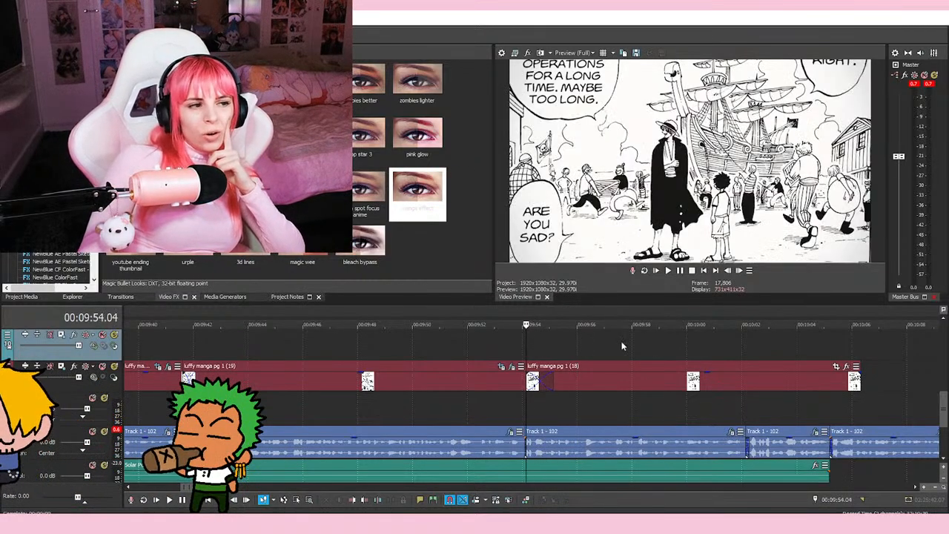
Step: Play luffy manga pg 1 (18) from 00:09:54.04 to the next voice-over cut
{"action": "scroll", "coordinate": [643, 364], "scroll_direction": "up", "scroll_amount": 3}
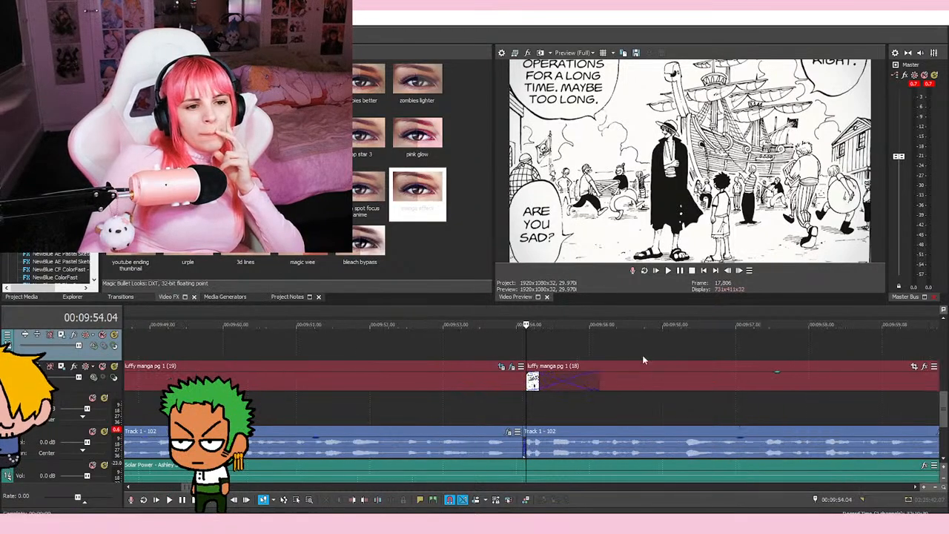
{"action": "left_click", "coordinate": [667, 270]}
{"action": "scroll", "coordinate": [715, 343], "scroll_direction": "down", "scroll_amount": 3}
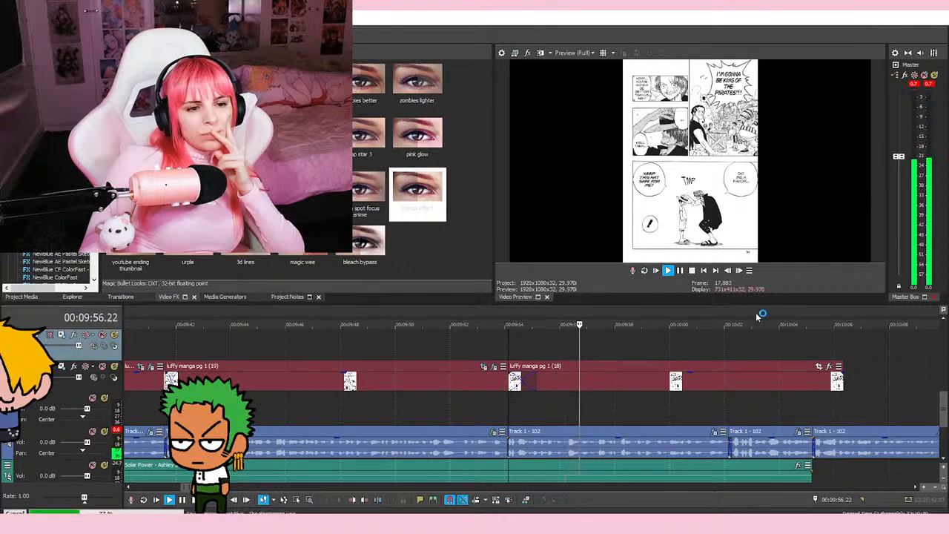
{"action": "left_click", "coordinate": [668, 271]}
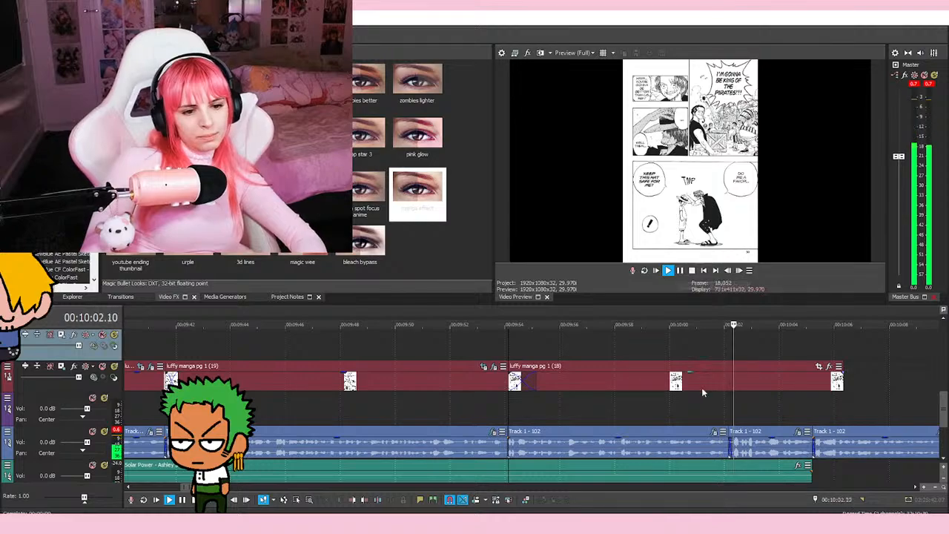
Step: Trim the end of luffy manga pg 1 (18) to just past the voice-over cut at 00:10:02.04 and place a copy after it
{"action": "scroll", "coordinate": [699, 389], "scroll_direction": "down", "scroll_amount": 3}
{"action": "scroll", "coordinate": [692, 398], "scroll_direction": "up", "scroll_amount": 4}
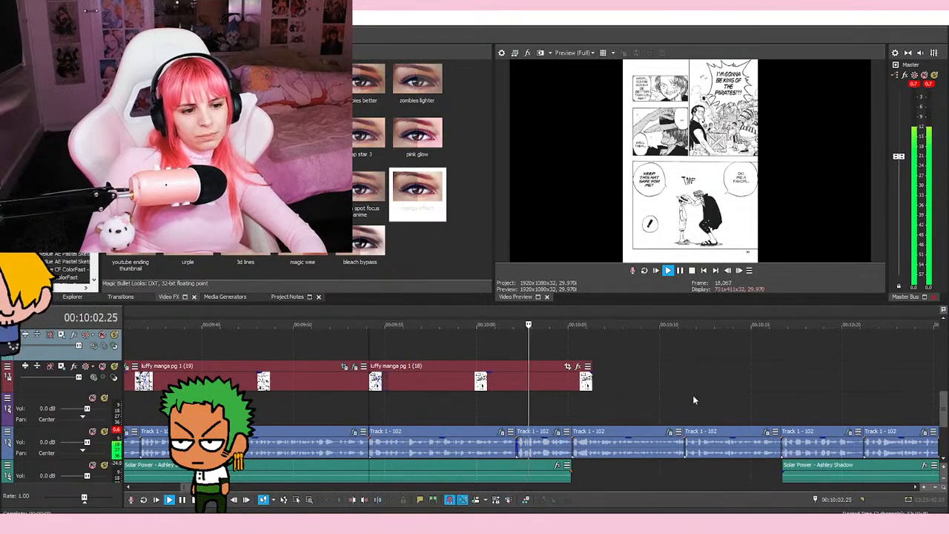
{"action": "left_click", "coordinate": [487, 411]}
{"action": "left_click_drag", "start_coordinate": [638, 381], "coordinate": [518, 384]}
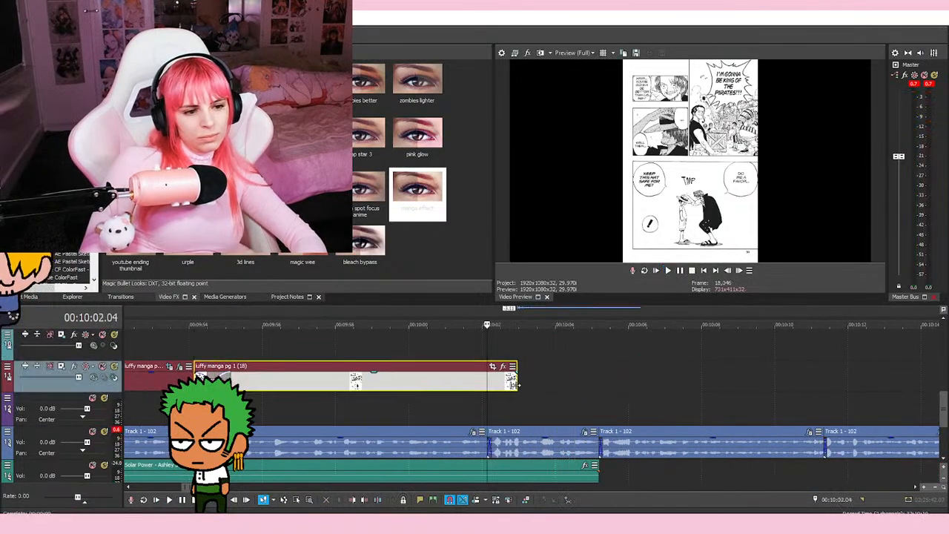
{"action": "right_click", "coordinate": [498, 383]}
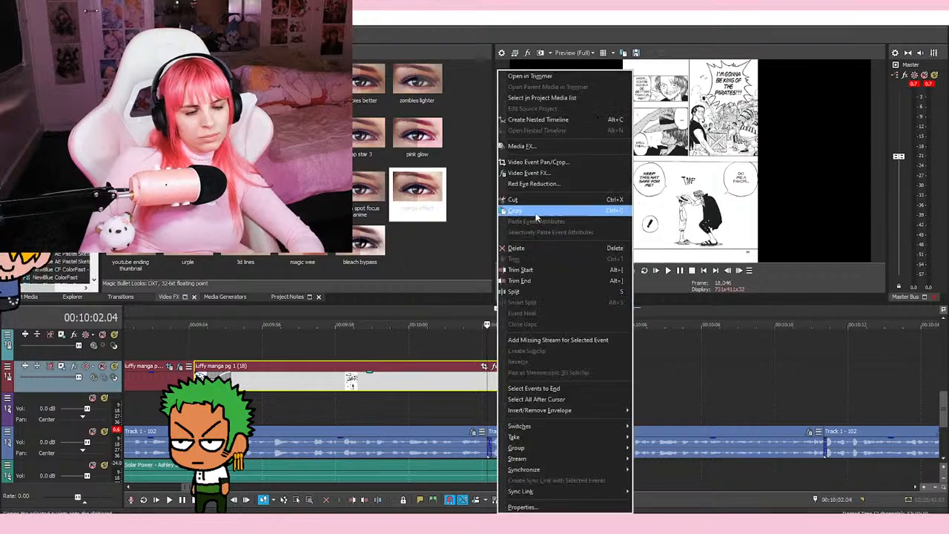
{"action": "left_click", "coordinate": [536, 211]}
Step: Open the crop settings of the first luffy manga pg 1 (18) clip and give the crop frame a widescreen shape at 00:00:00.24
{"action": "left_click", "coordinate": [443, 358]}
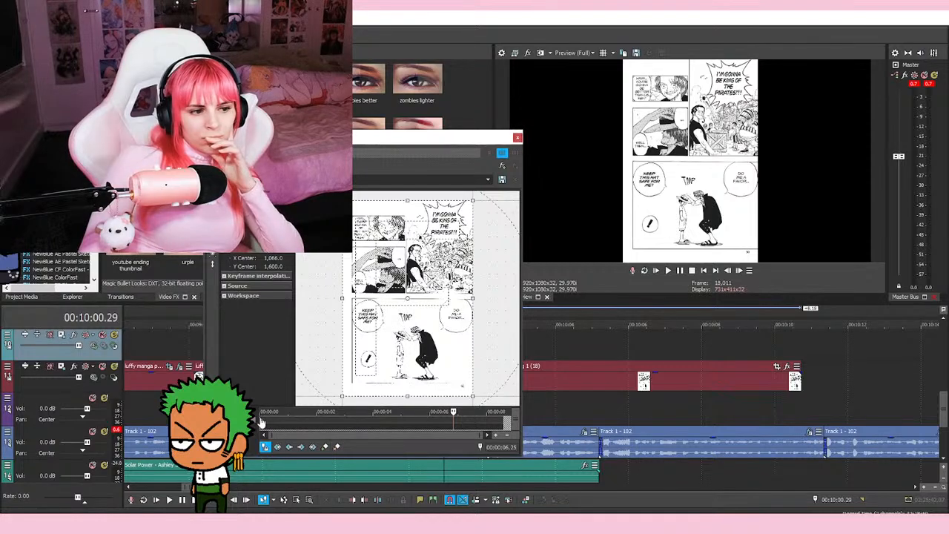
{"action": "left_click", "coordinate": [283, 420]}
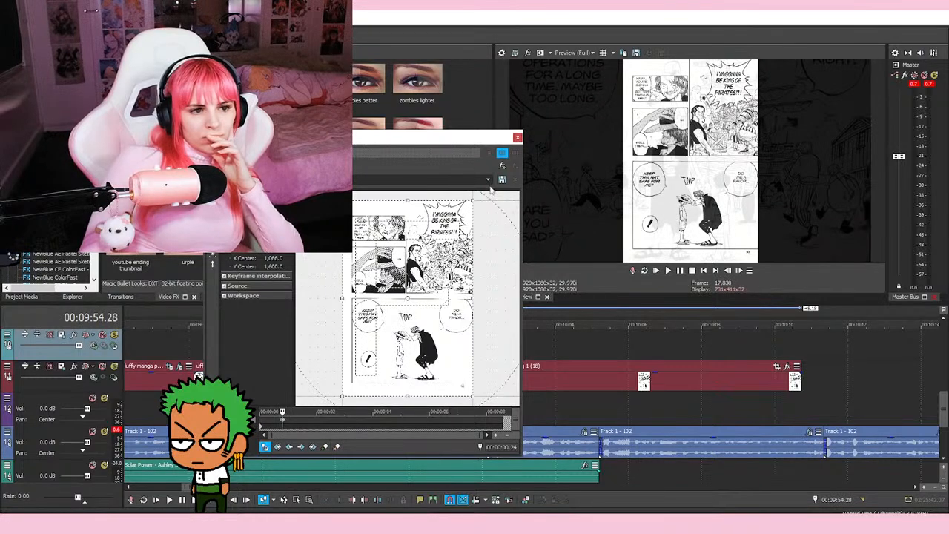
{"action": "left_click", "coordinate": [487, 180]}
{"action": "left_click", "coordinate": [423, 208]}
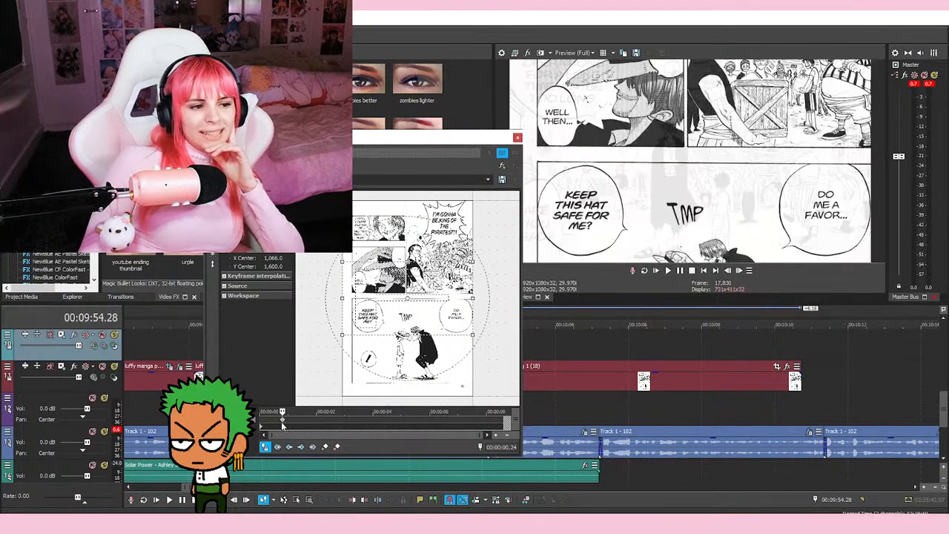
Step: Tighten the crop frame around the page's lowest panel with the straw hat and centre it at X 1,159.6, Y 3,051.3
{"action": "scroll", "coordinate": [344, 344], "scroll_direction": "up", "scroll_amount": 3}
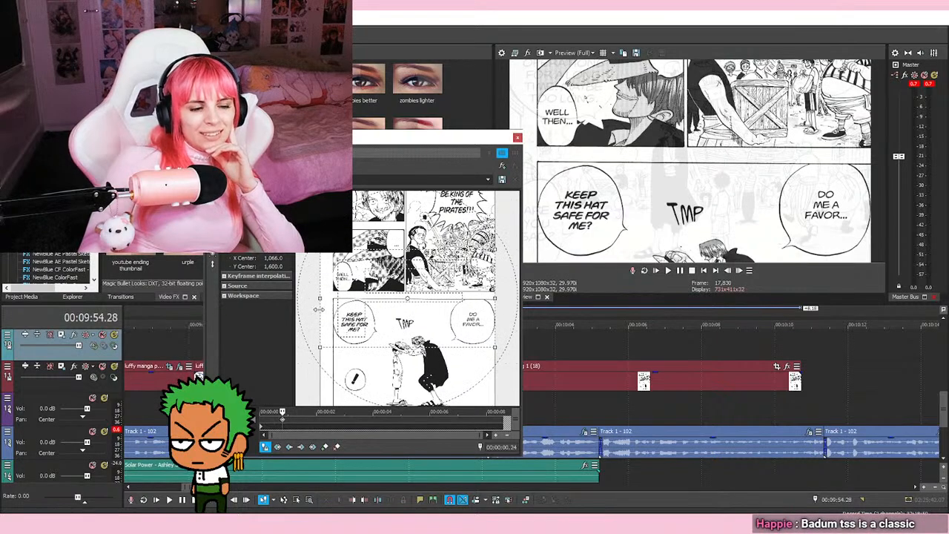
{"action": "left_click_drag", "start_coordinate": [328, 311], "coordinate": [335, 313]}
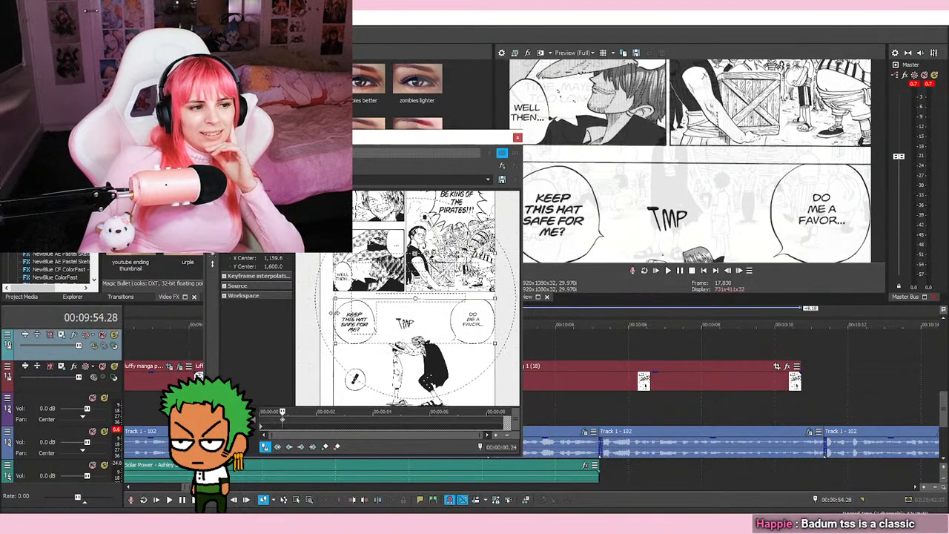
{"action": "left_click_drag", "start_coordinate": [463, 317], "coordinate": [468, 376]}
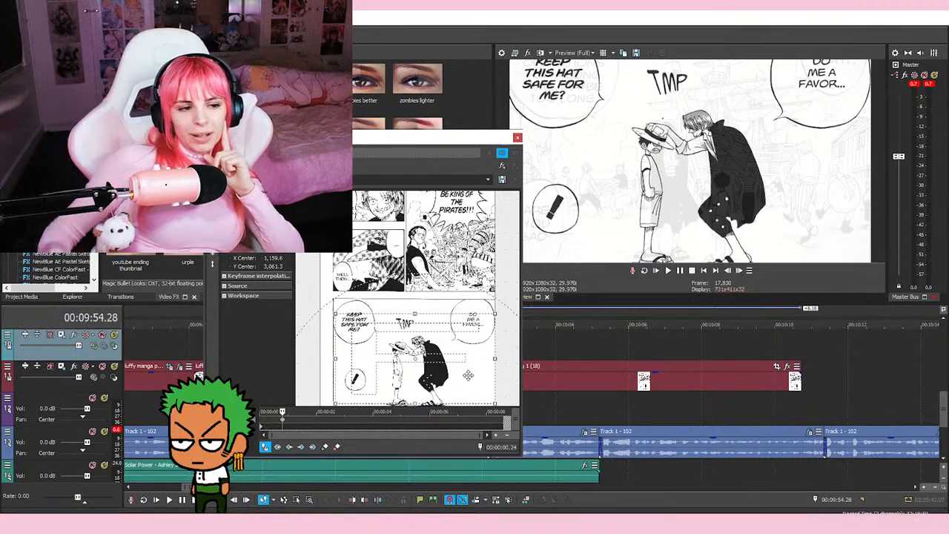
{"action": "left_click_drag", "start_coordinate": [381, 241], "coordinate": [360, 218]}
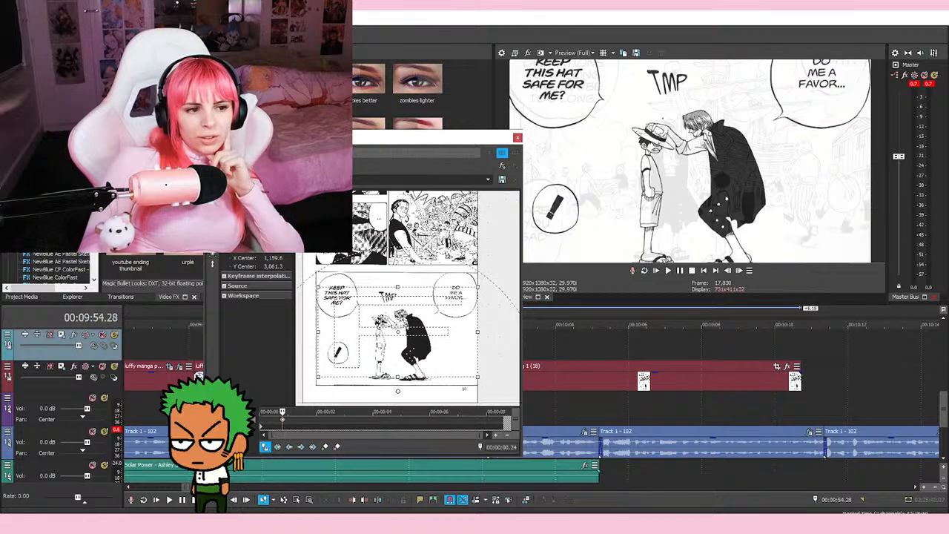
{"action": "scroll", "coordinate": [381, 320], "scroll_direction": "up", "scroll_amount": 2}
{"action": "left_click_drag", "start_coordinate": [439, 313], "coordinate": [441, 340]}
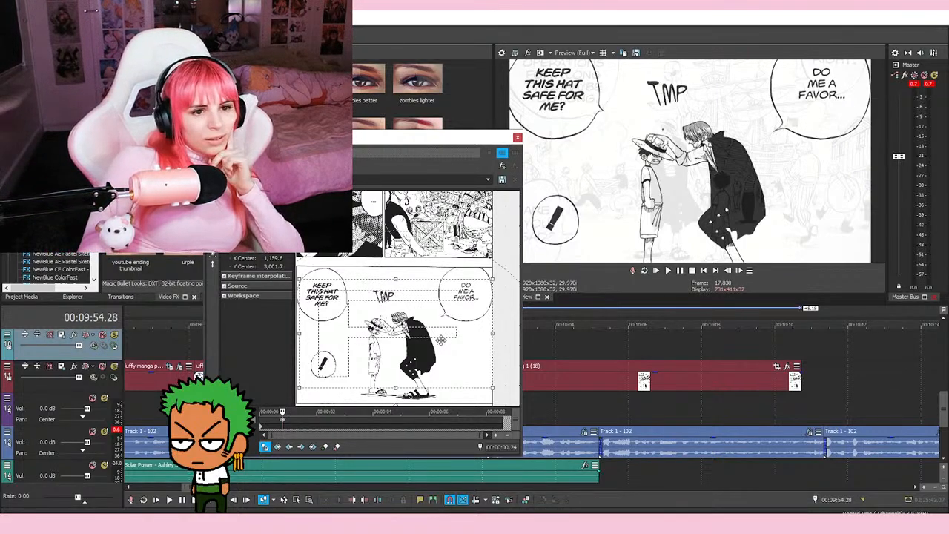
{"action": "left_click_drag", "start_coordinate": [442, 341], "coordinate": [443, 343]}
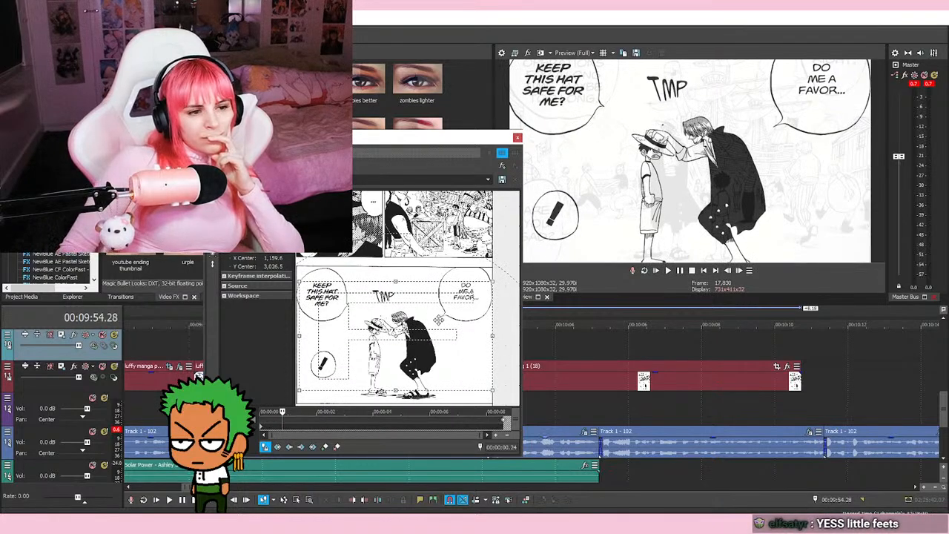
{"action": "left_click_drag", "start_coordinate": [438, 320], "coordinate": [438, 319]}
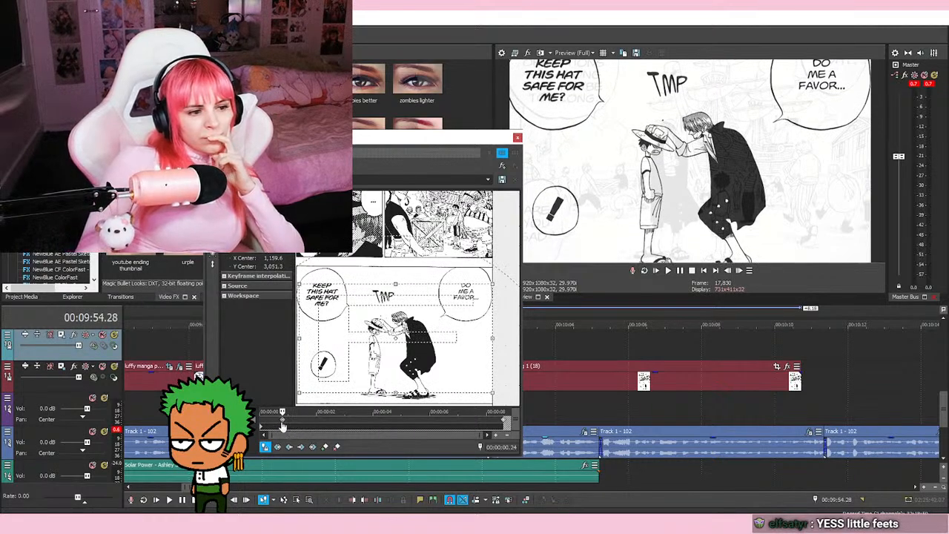
Step: Close the crop settings and apply the Magic Bullet Looks manga effect preset to the first luffy manga pg 1 (18) clip
{"action": "left_click", "coordinate": [517, 138]}
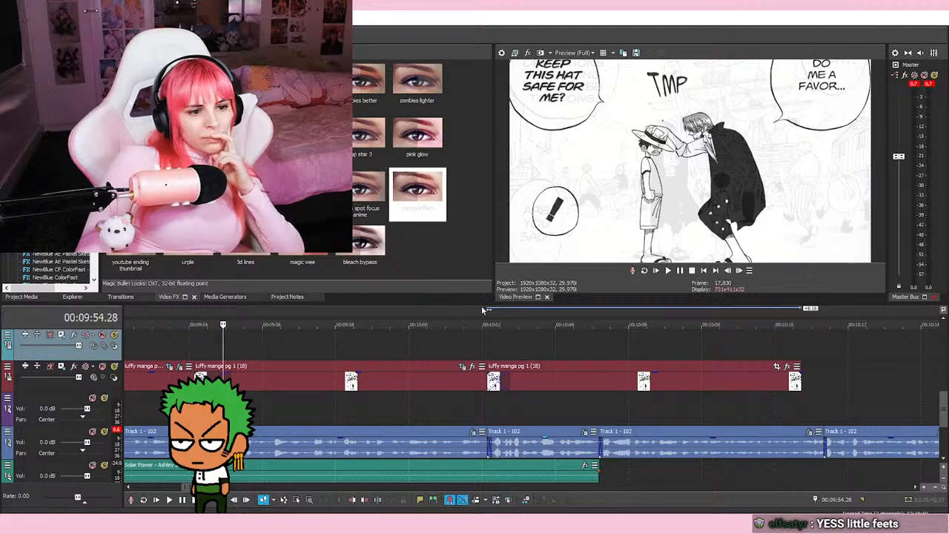
{"action": "left_click", "coordinate": [334, 348]}
{"action": "scroll", "coordinate": [501, 347], "scroll_direction": "up", "scroll_amount": 3}
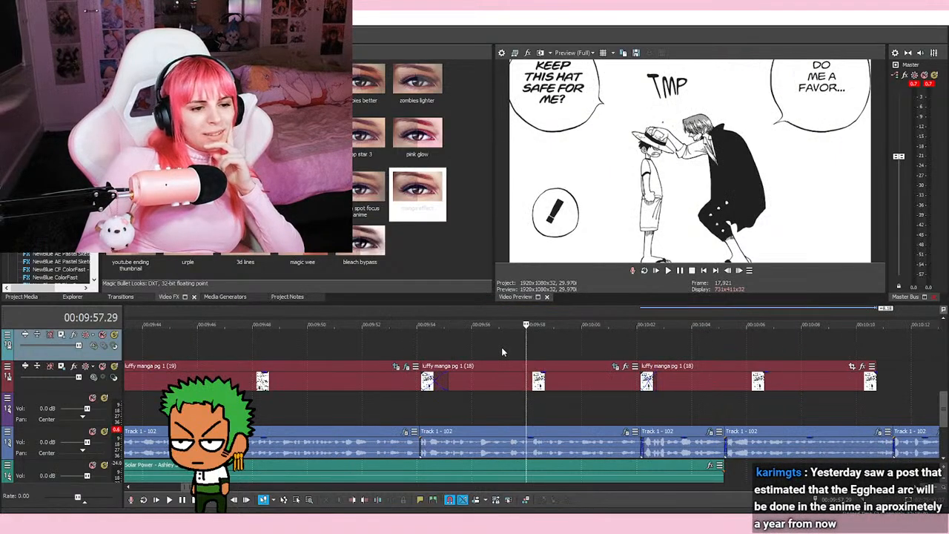
{"action": "left_click", "coordinate": [473, 349]}
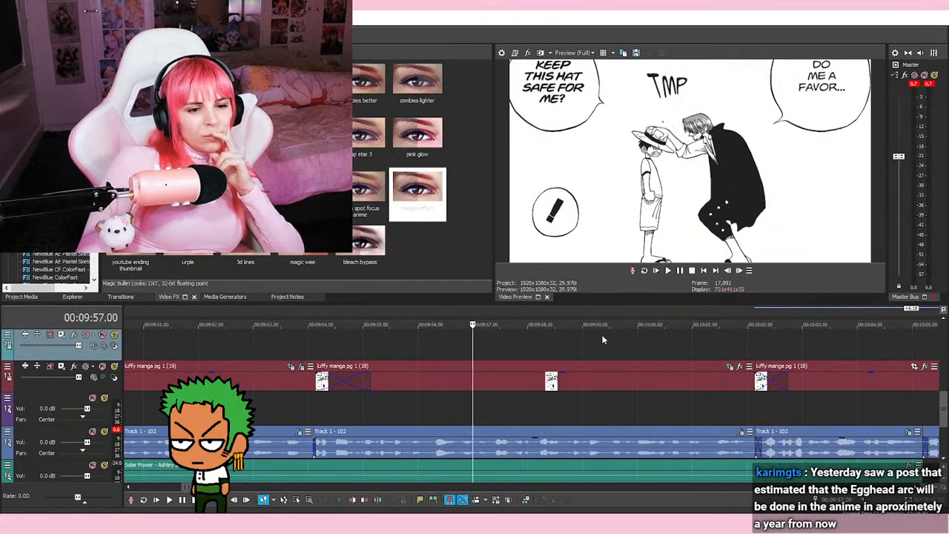
{"action": "left_click_drag", "start_coordinate": [426, 212], "coordinate": [591, 386]}
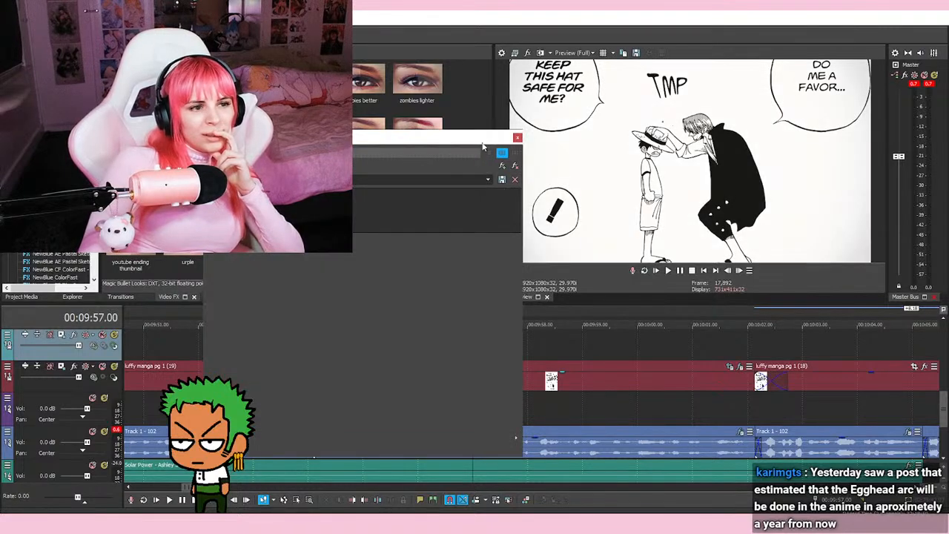
{"action": "left_click", "coordinate": [517, 138]}
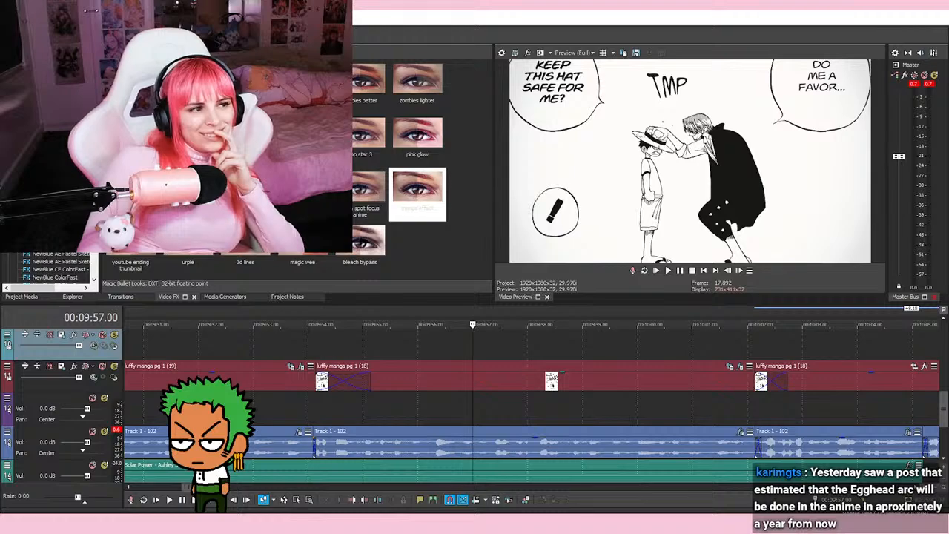
Step: Play the first luffy manga pg 1 (18) clip from 00:09:54.03 to check the applied effect
{"action": "left_click", "coordinate": [312, 345]}
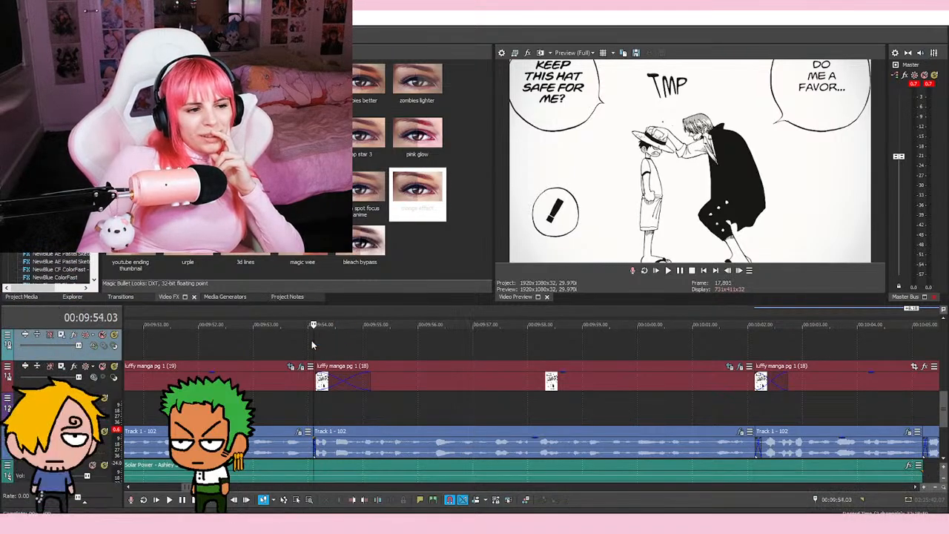
{"action": "left_click", "coordinate": [669, 271]}
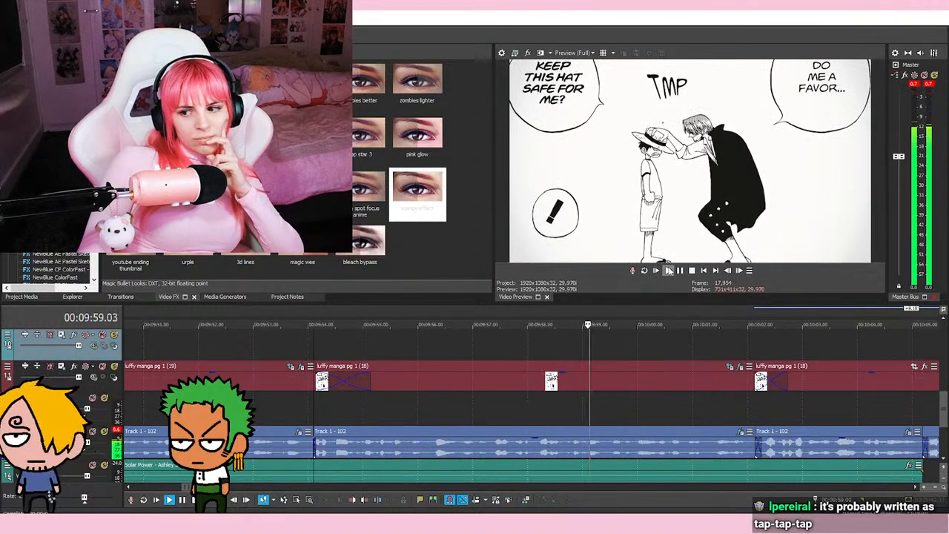
{"action": "left_click", "coordinate": [668, 269]}
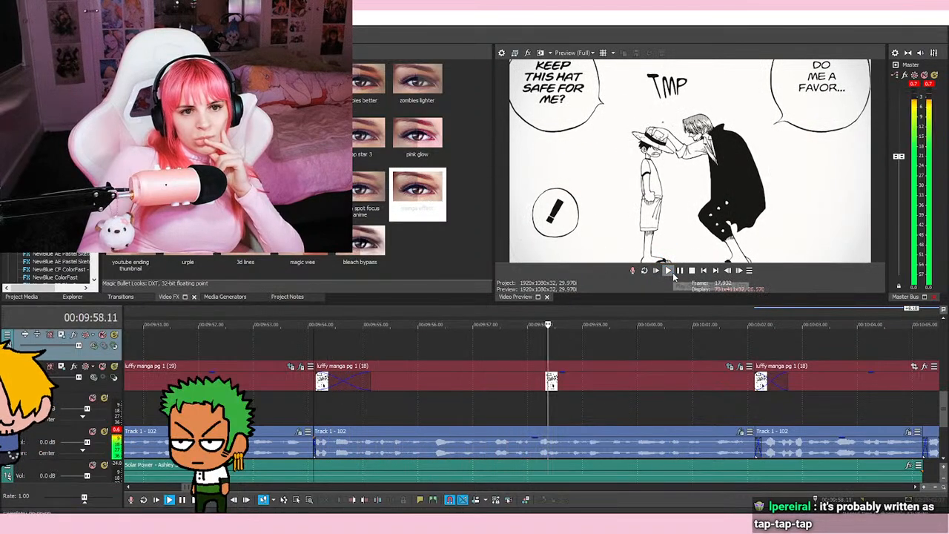
{"action": "key", "text": "Return"}
{"action": "left_click", "coordinate": [529, 343]}
{"action": "left_click", "coordinate": [473, 350]}
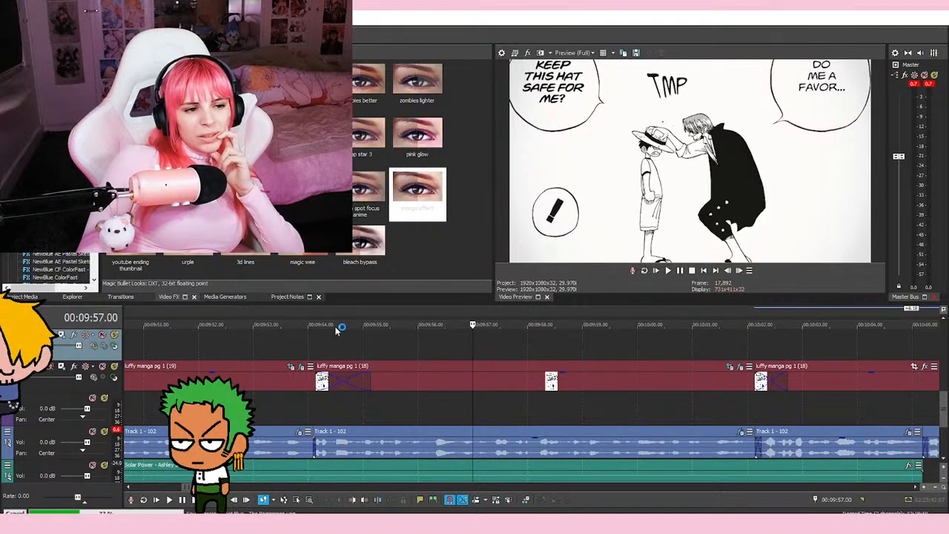
Step: Play the crossfade from luffy manga pg 1 (19) at 00:09:53.29 and on through the first luffy manga pg 1 (18) clip
{"action": "left_click", "coordinate": [363, 352]}
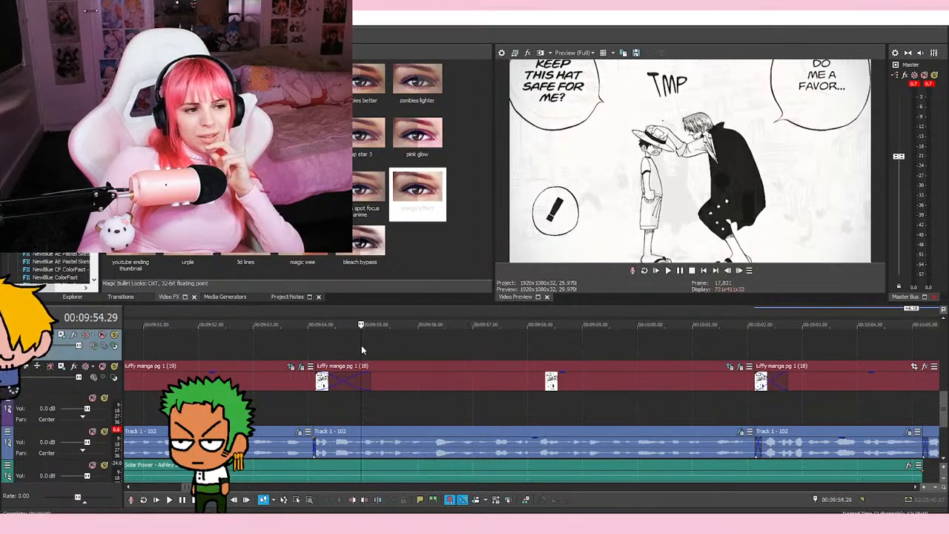
{"action": "left_click", "coordinate": [306, 341]}
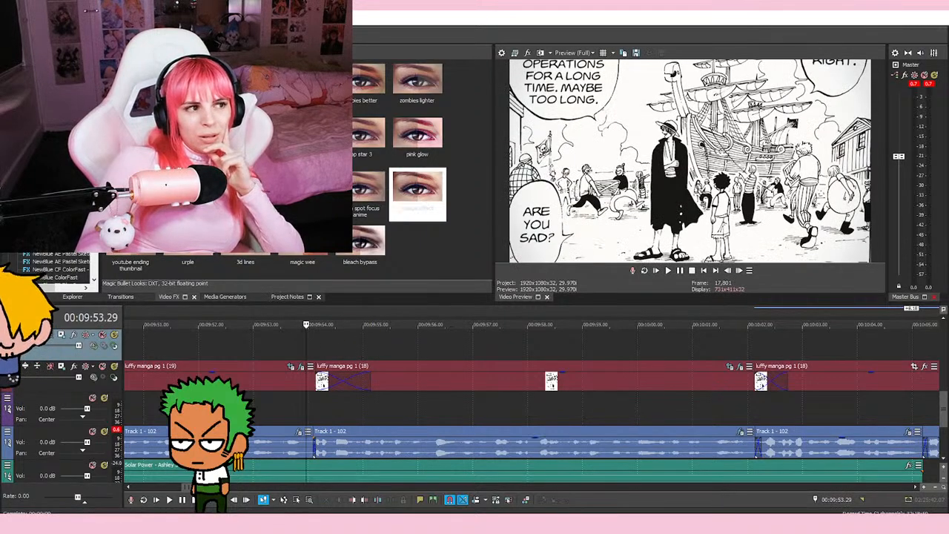
{"action": "scroll", "coordinate": [525, 369], "scroll_direction": "up", "scroll_amount": 3}
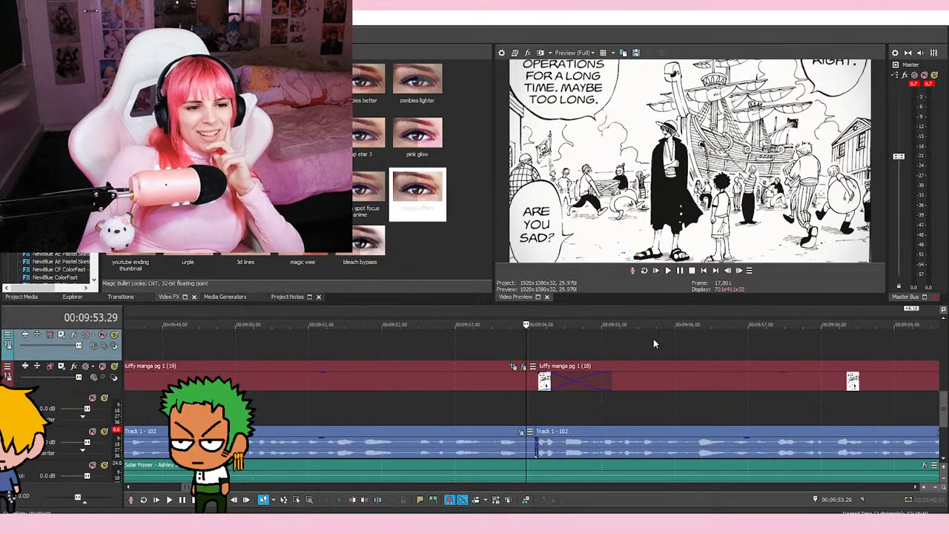
{"action": "left_click", "coordinate": [668, 270]}
{"action": "scroll", "coordinate": [698, 317], "scroll_direction": "down", "scroll_amount": 3}
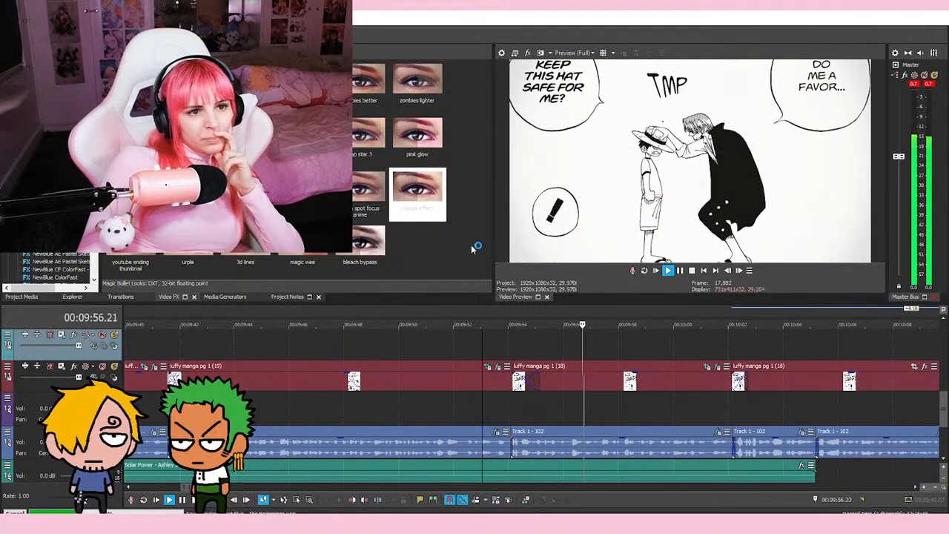
{"action": "scroll", "coordinate": [650, 344], "scroll_direction": "down", "scroll_amount": 2}
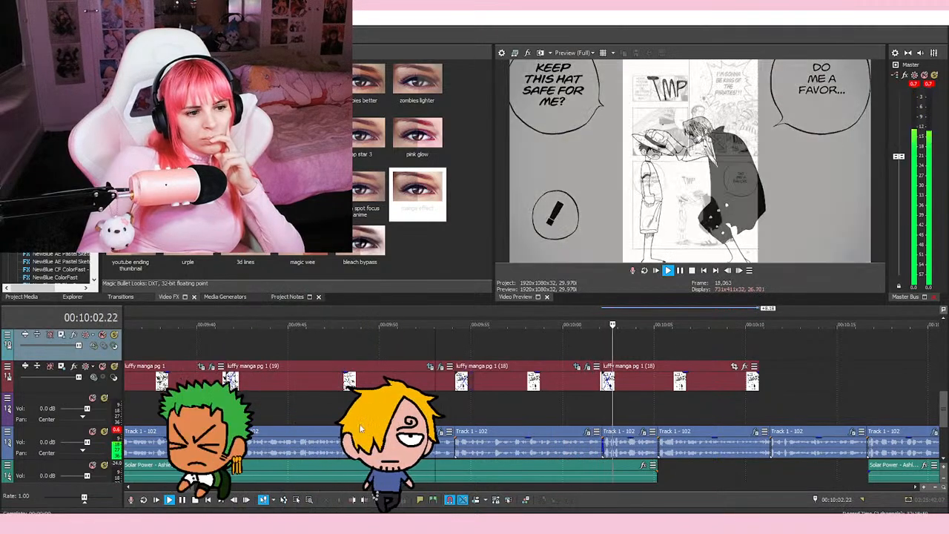
{"action": "left_click", "coordinate": [669, 271]}
{"action": "left_click", "coordinate": [455, 340]}
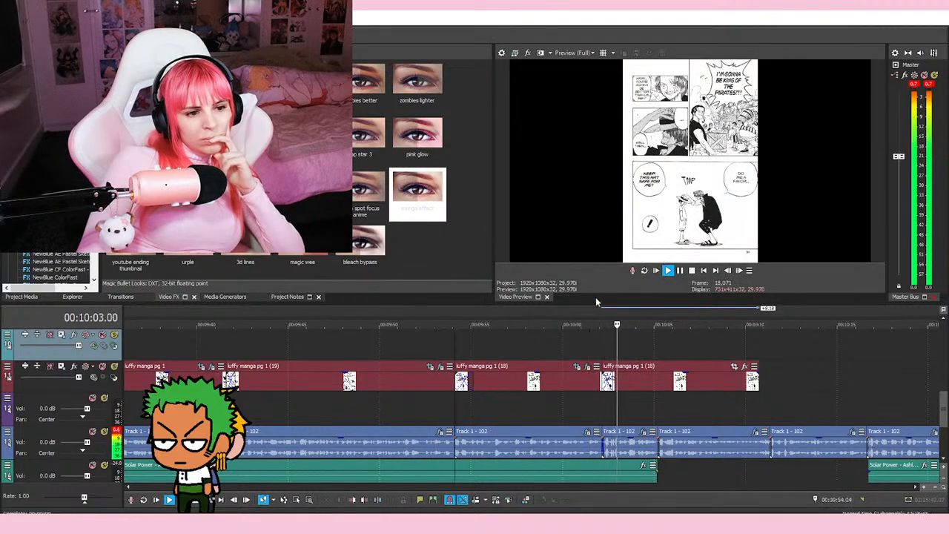
{"action": "left_click", "coordinate": [668, 271]}
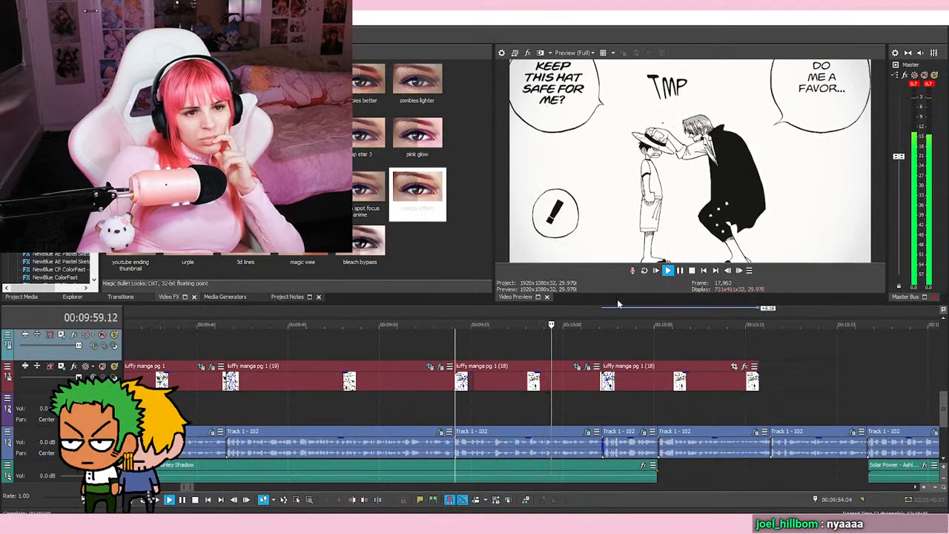
{"action": "key", "text": "space"}
Step: Move the starting crop frame of the first luffy manga pg 1 (18) clip slightly down, to Y center 3,067.5
{"action": "left_click", "coordinate": [577, 367]}
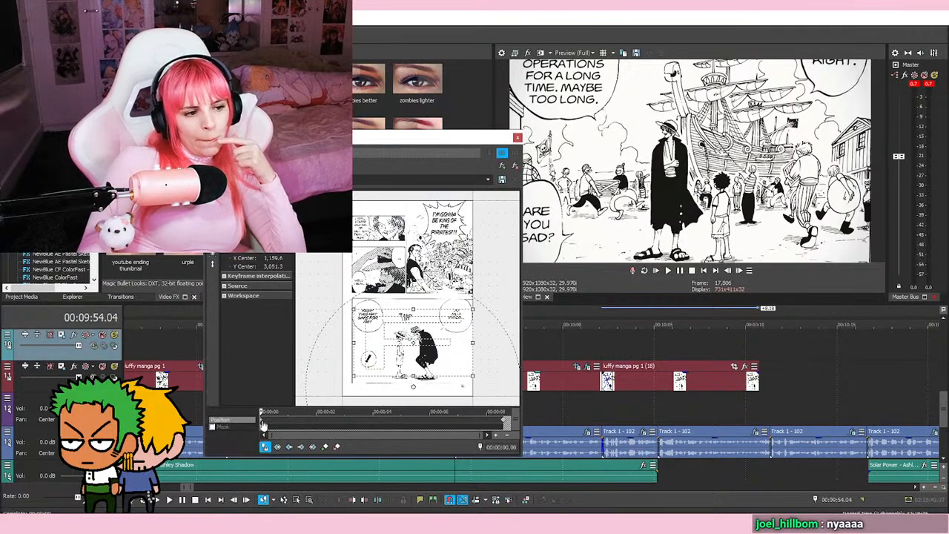
{"action": "left_click_drag", "start_coordinate": [413, 352], "coordinate": [413, 355]}
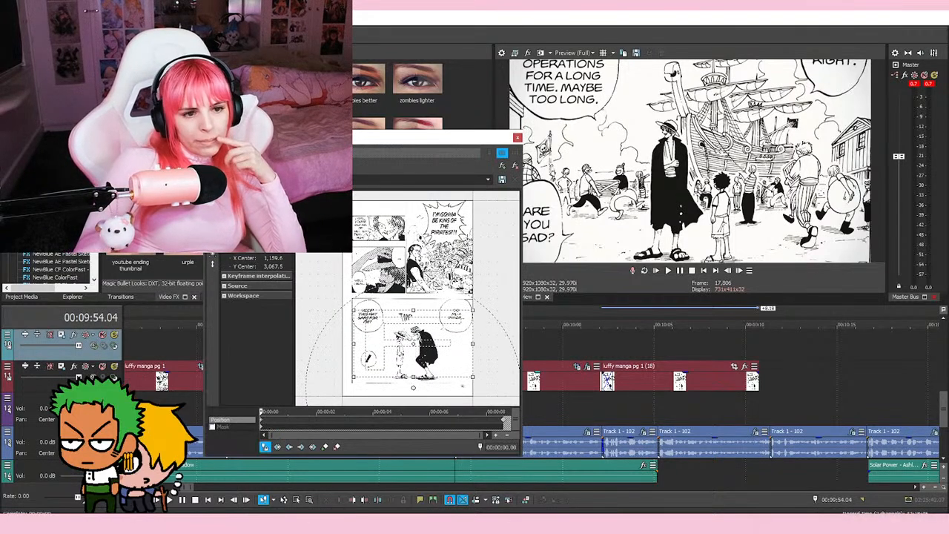
{"action": "left_click", "coordinate": [668, 270]}
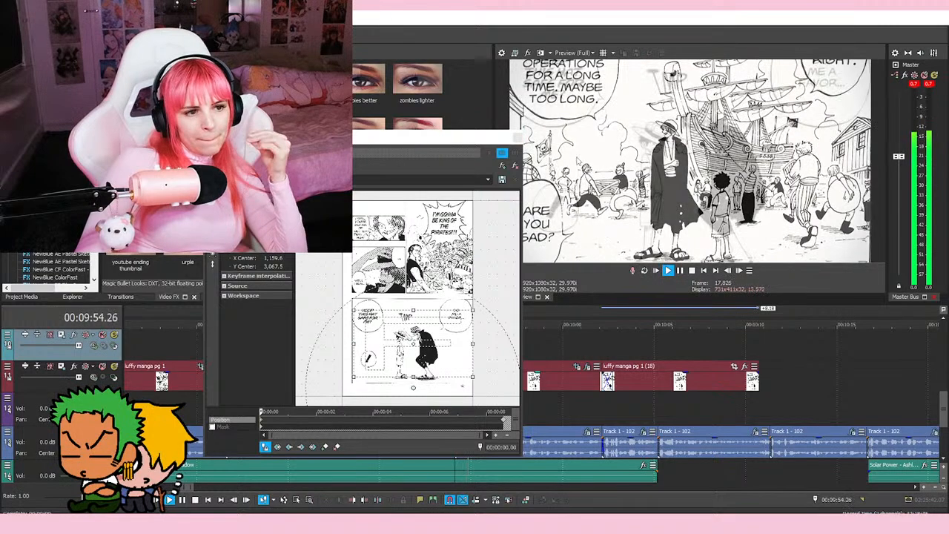
{"action": "left_click", "coordinate": [517, 138]}
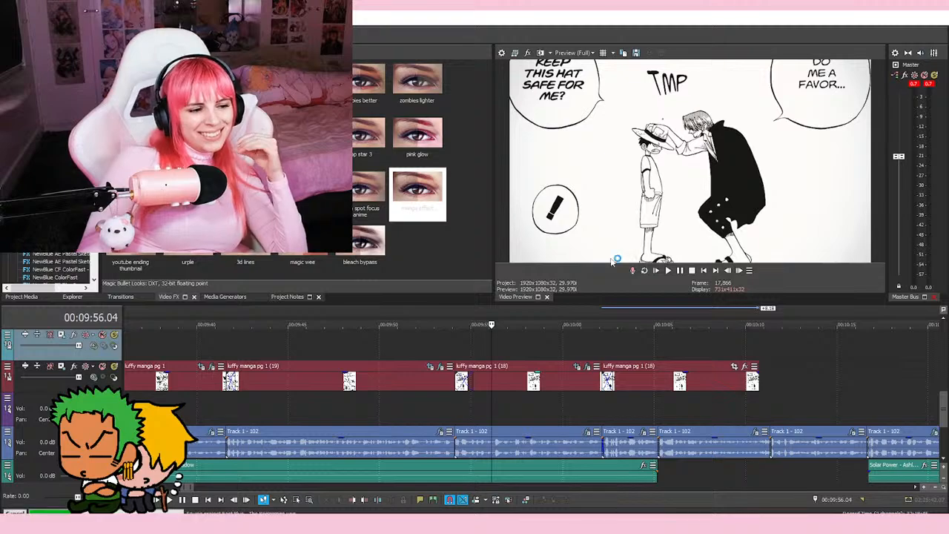
Step: Play from 00:09:54.04 and trim the end of the second luffy manga pg 1 (18) clip to the voice-over cut near 00:10:05
{"action": "left_click", "coordinate": [455, 351]}
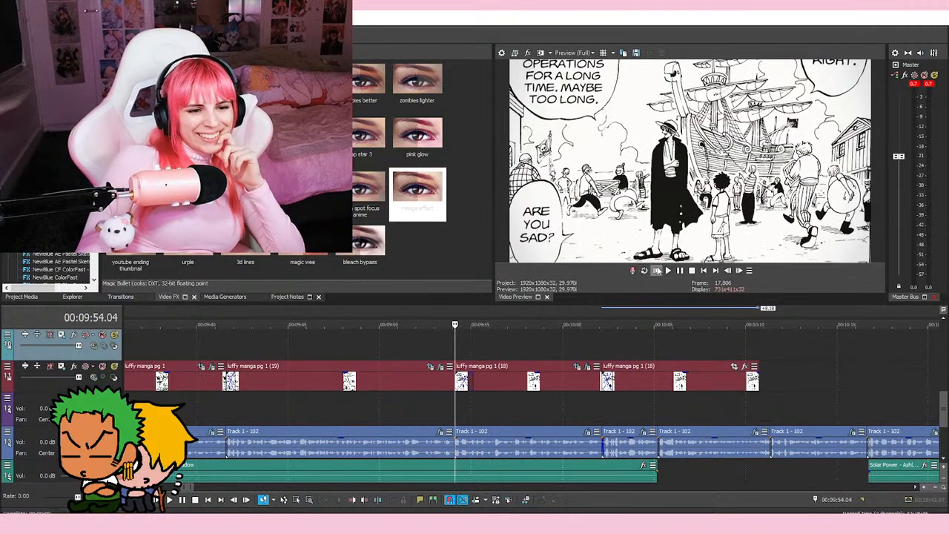
{"action": "left_click", "coordinate": [668, 271]}
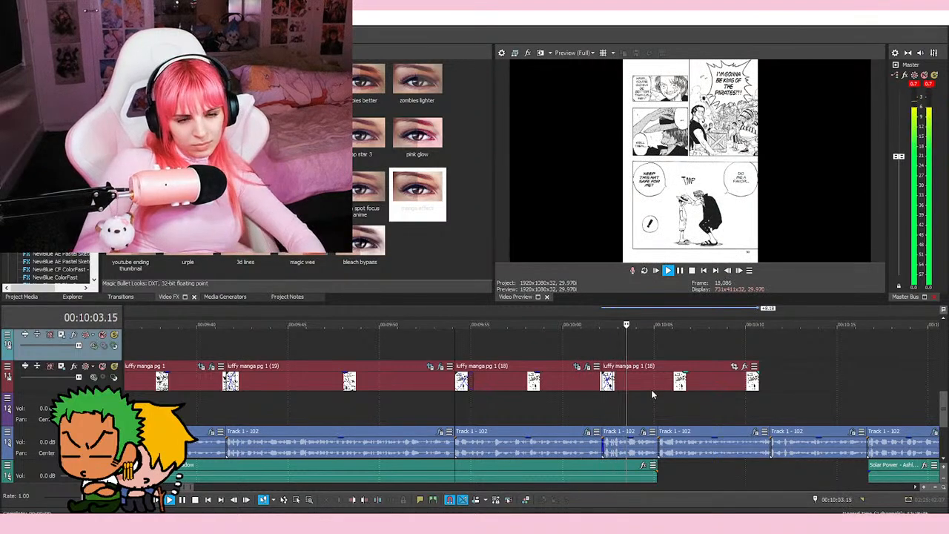
{"action": "scroll", "coordinate": [686, 393], "scroll_direction": "up", "scroll_amount": 3}
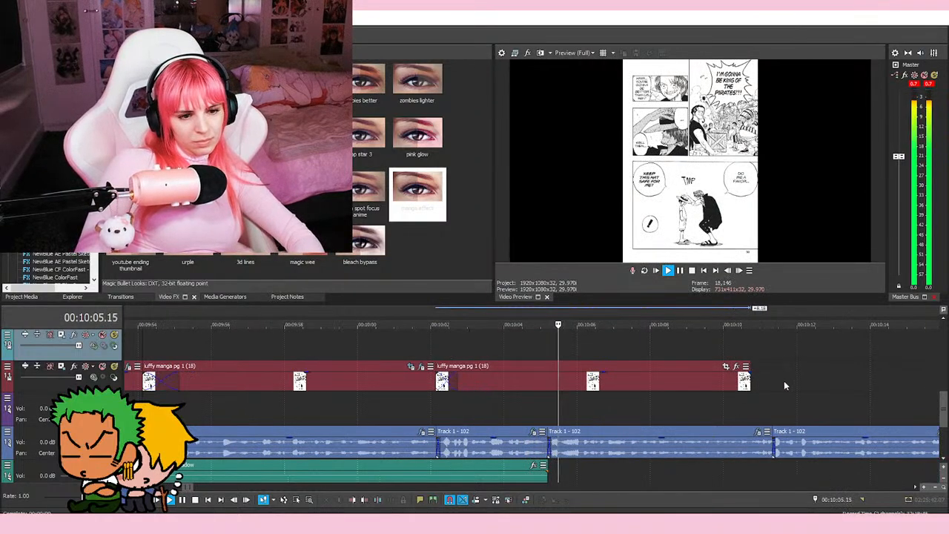
{"action": "key", "text": "space"}
{"action": "left_click_drag", "start_coordinate": [749, 382], "coordinate": [548, 382]}
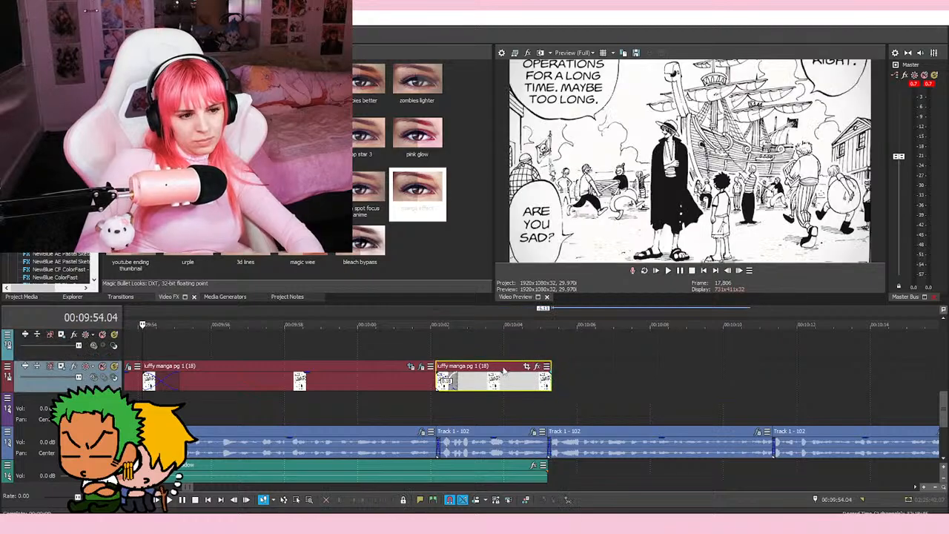
{"action": "left_click", "coordinate": [466, 347]}
{"action": "key", "text": "space"}
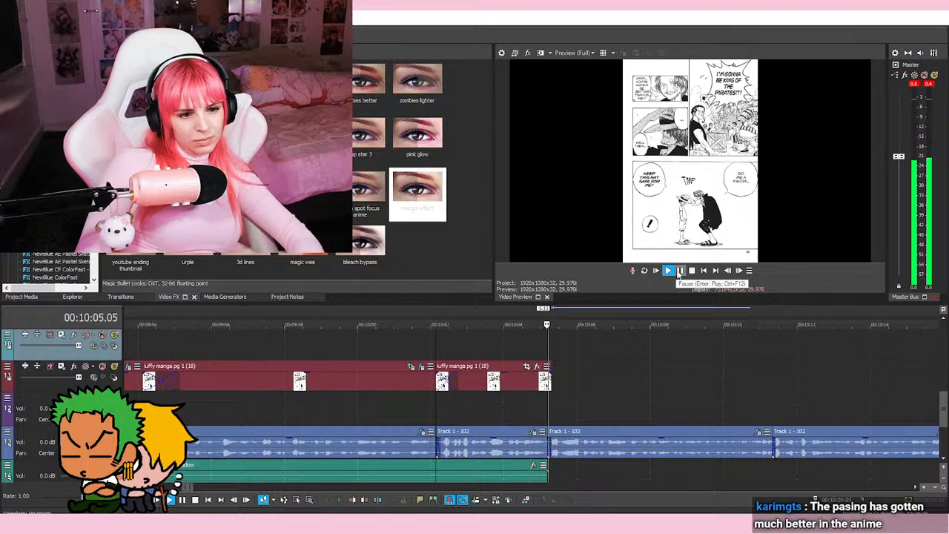
{"action": "left_click", "coordinate": [680, 271]}
Step: Copy the trimmed luffy manga pg 1 (18) clip and place the copy directly after it on the same track
{"action": "right_click", "coordinate": [509, 382]}
{"action": "left_click", "coordinate": [576, 386]}
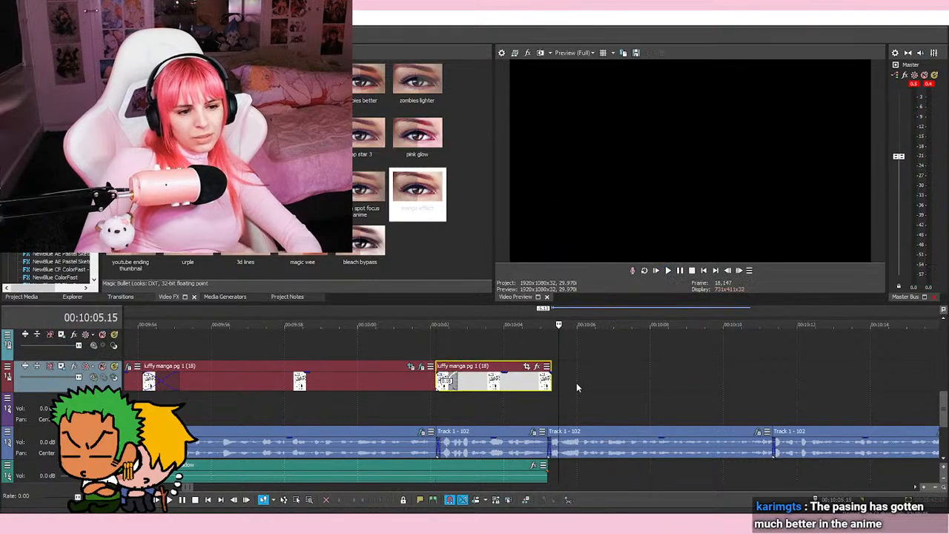
{"action": "left_click", "coordinate": [576, 383]}
{"action": "key", "text": "ctrl+v"}
{"action": "left_click_drag", "start_coordinate": [604, 378], "coordinate": [578, 377]}
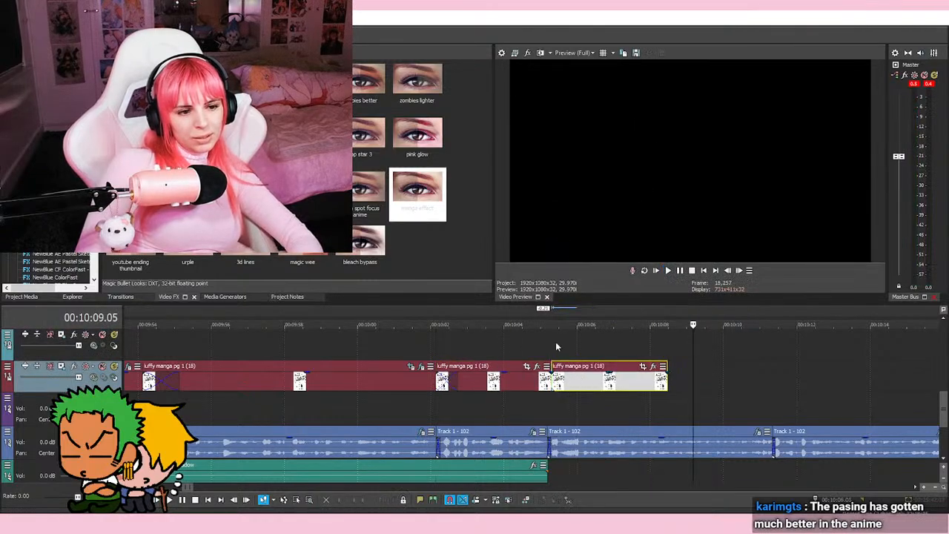
Step: Open the crop settings of the second luffy manga pg 1 (18) clip and give its crop frame a widescreen shape at 00:00:00.11
{"action": "left_click", "coordinate": [532, 346]}
{"action": "left_click", "coordinate": [504, 345]}
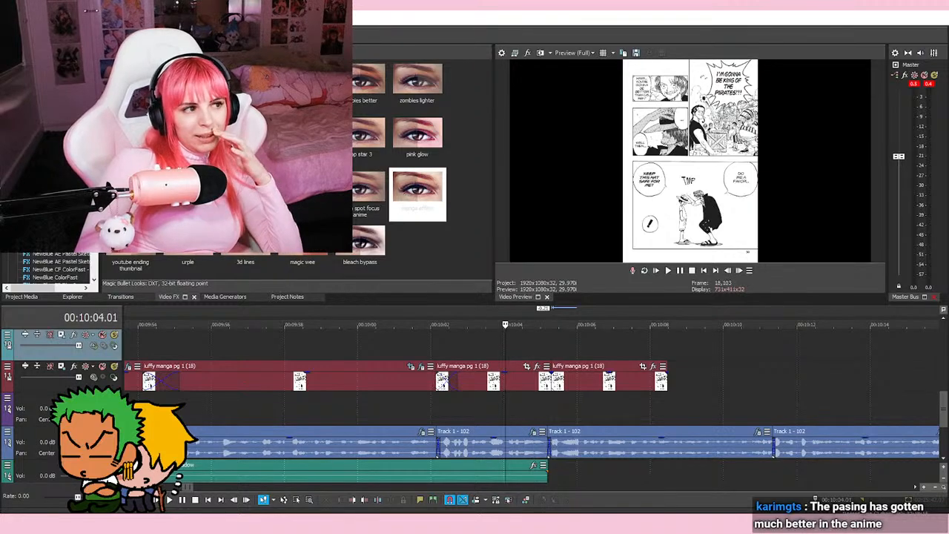
{"action": "scroll", "coordinate": [526, 349], "scroll_direction": "up", "scroll_amount": 5}
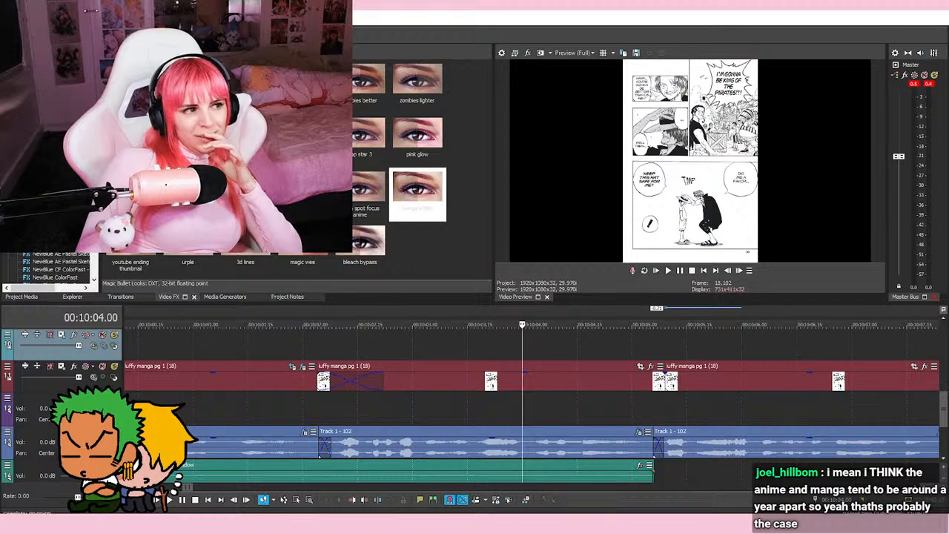
{"action": "left_click", "coordinate": [640, 368]}
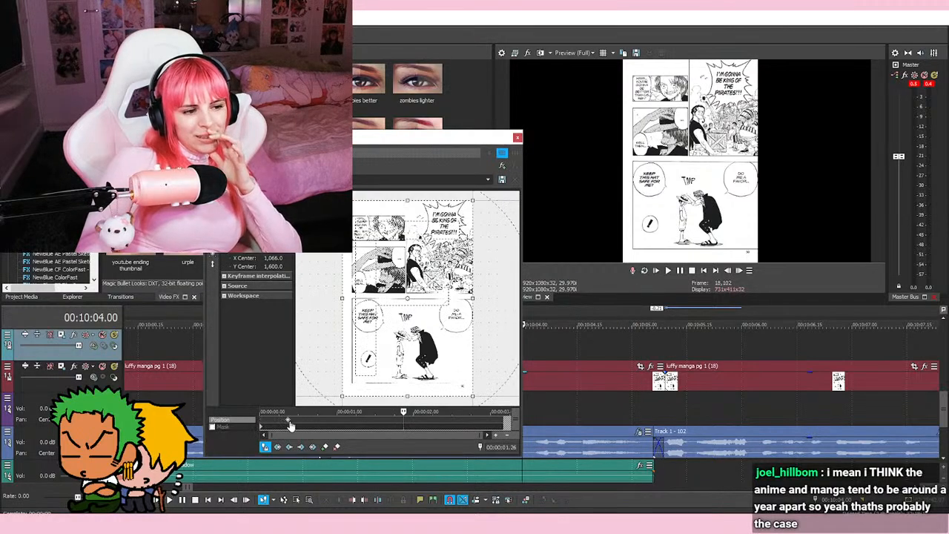
{"action": "left_click", "coordinate": [489, 180]}
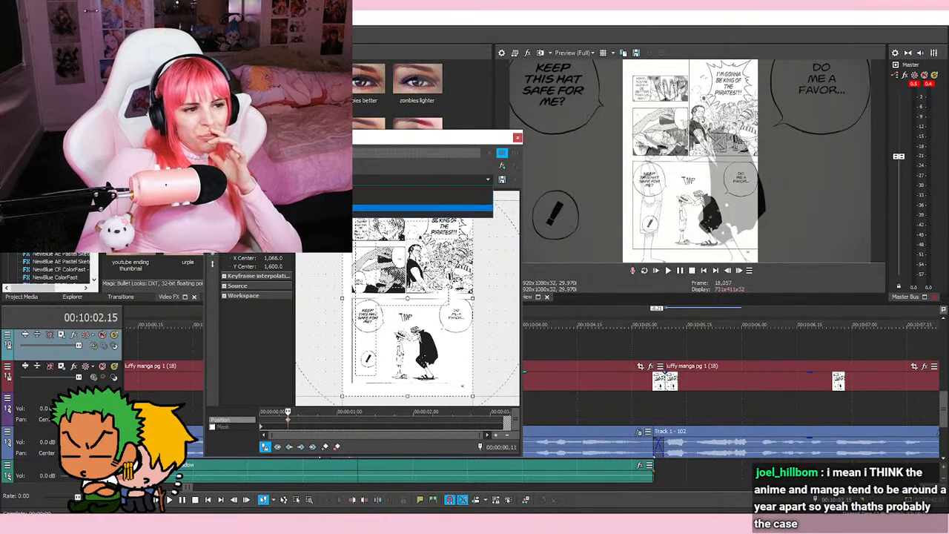
{"action": "left_click", "coordinate": [445, 204]}
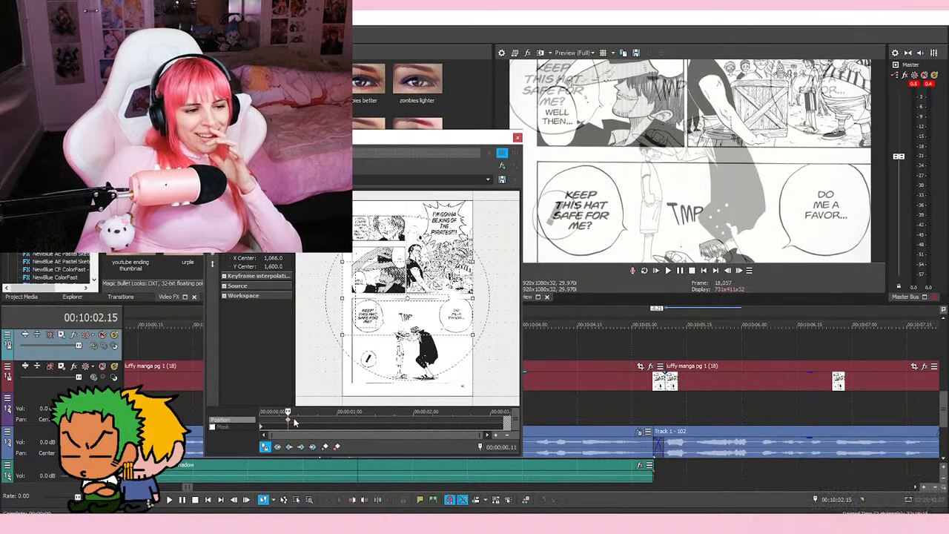
Step: Tighten the crop frame around the page's lowest panel and centre it at X 1,156.1, Y 2,419.1
{"action": "scroll", "coordinate": [403, 337], "scroll_direction": "up", "scroll_amount": 4}
{"action": "left_click_drag", "start_coordinate": [409, 263], "coordinate": [410, 321]}
{"action": "scroll", "coordinate": [321, 320], "scroll_direction": "up", "scroll_amount": 2}
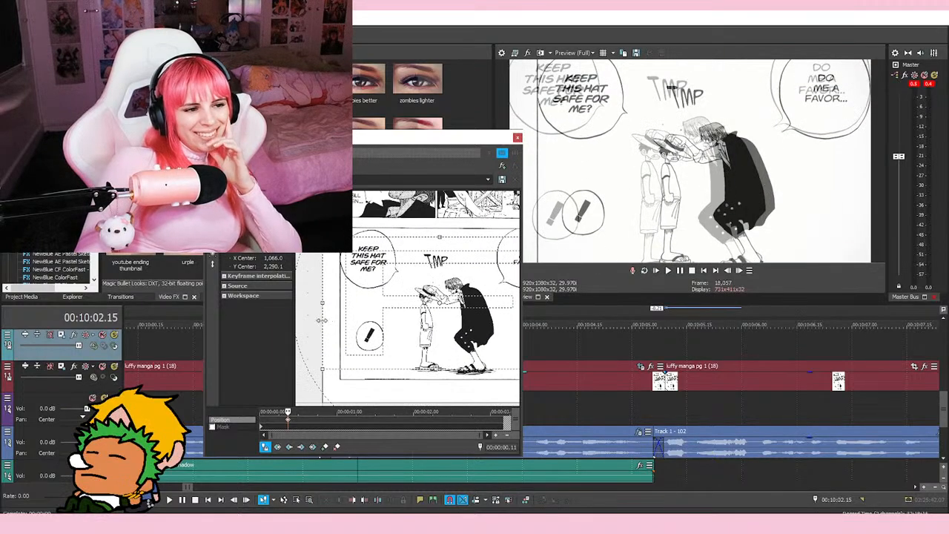
{"action": "left_click_drag", "start_coordinate": [333, 318], "coordinate": [341, 319]}
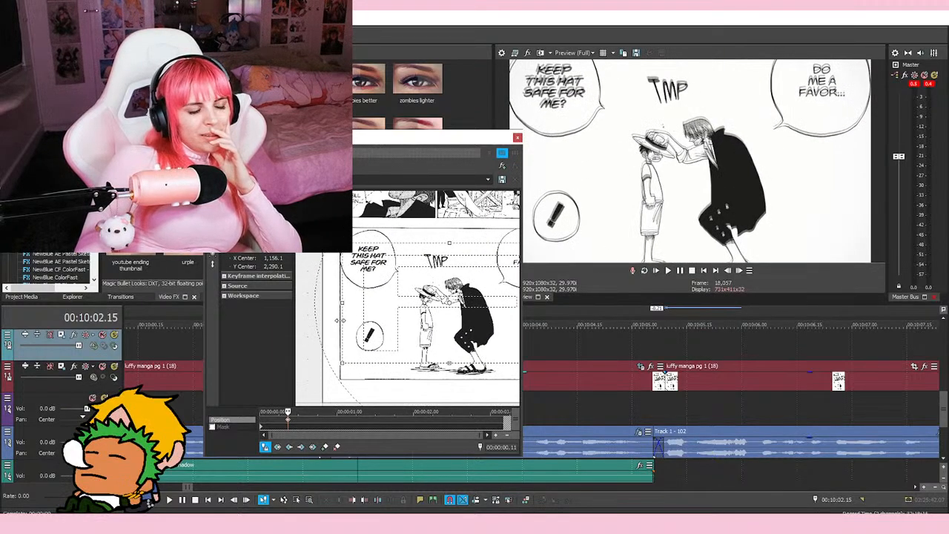
{"action": "scroll", "coordinate": [563, 408], "scroll_direction": "down", "scroll_amount": 3}
{"action": "scroll", "coordinate": [412, 299], "scroll_direction": "down", "scroll_amount": 2}
{"action": "left_click_drag", "start_coordinate": [405, 324], "coordinate": [406, 333]}
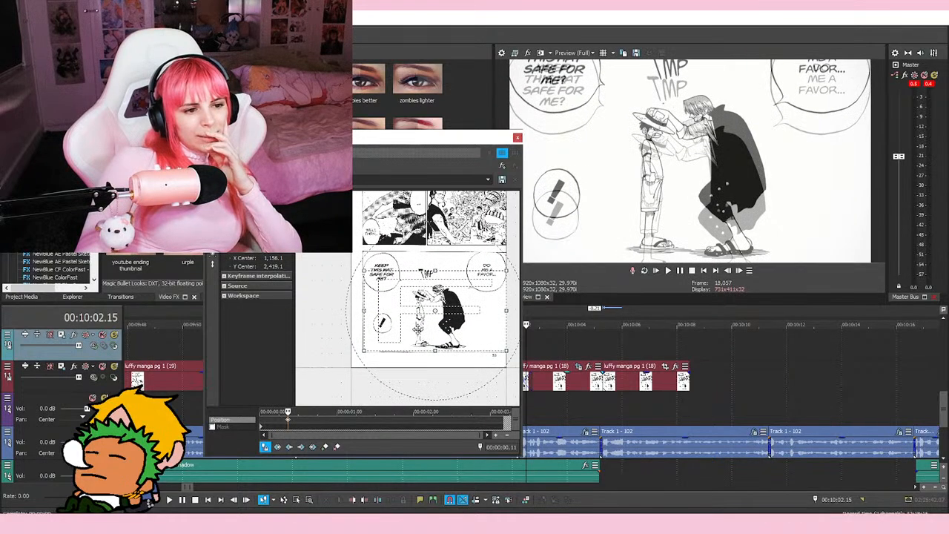
Step: Tighten the crop frame around the two figures with its Y centre at 2,290.6, and move that crop keyframe to about 00:00:01.10
{"action": "scroll", "coordinate": [376, 352], "scroll_direction": "down", "scroll_amount": 2}
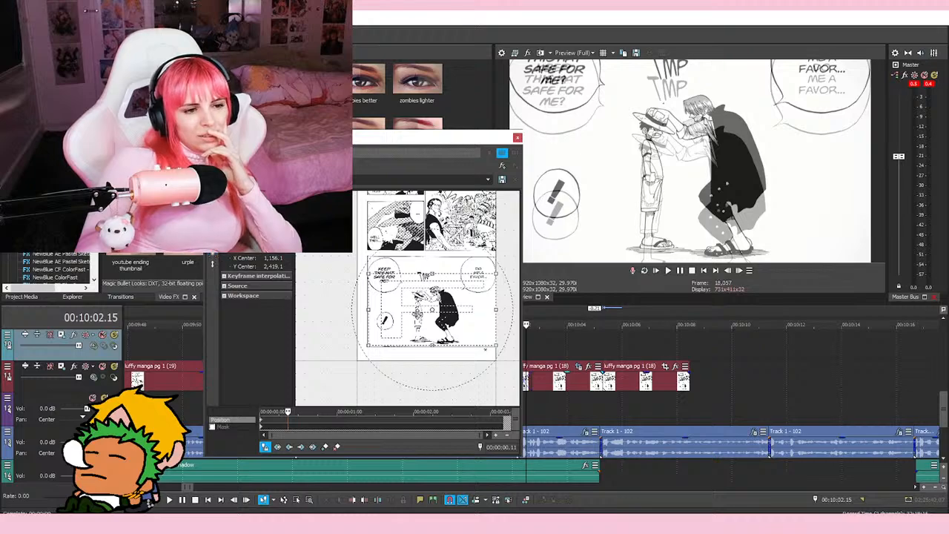
{"action": "left_click_drag", "start_coordinate": [431, 347], "coordinate": [437, 330]}
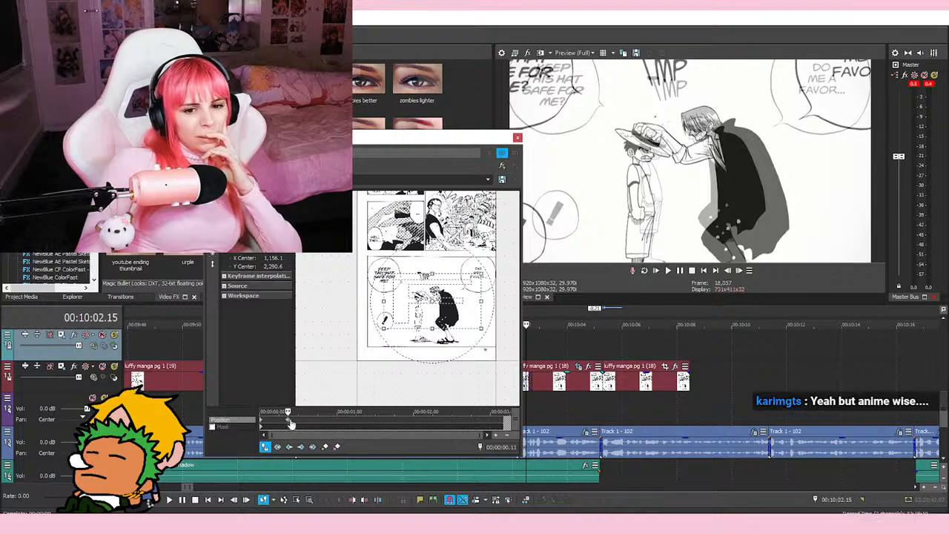
{"action": "key", "text": "ctrl+z"}
{"action": "key", "text": "ctrl+z"}
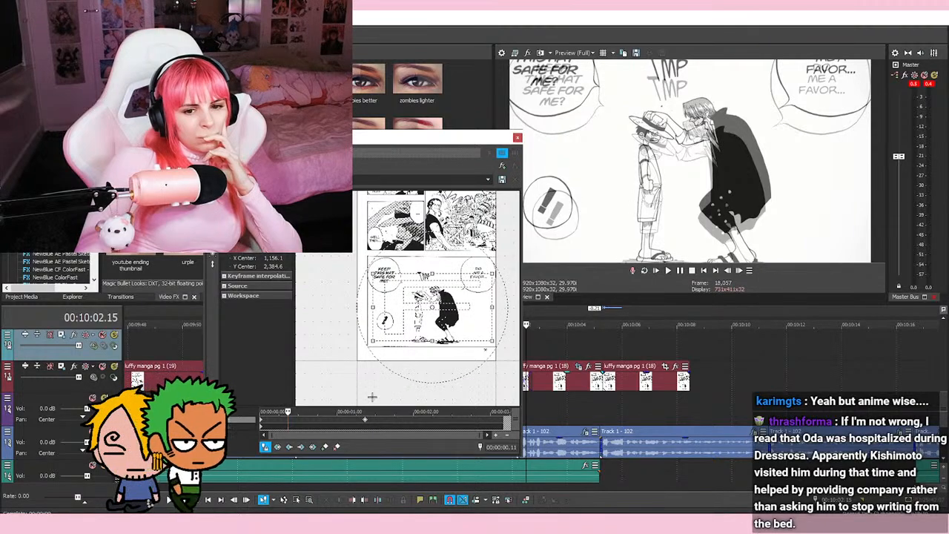
{"action": "left_click", "coordinate": [264, 423]}
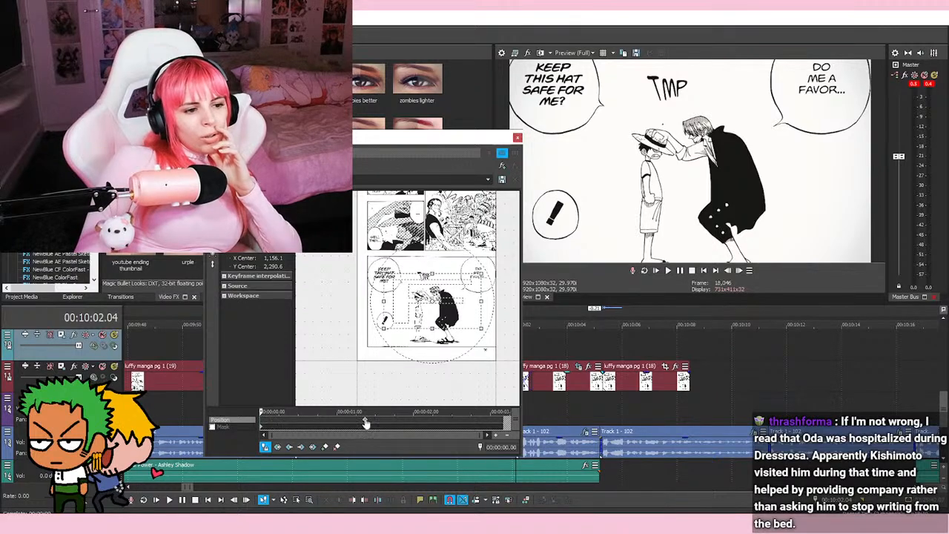
{"action": "left_click", "coordinate": [517, 138]}
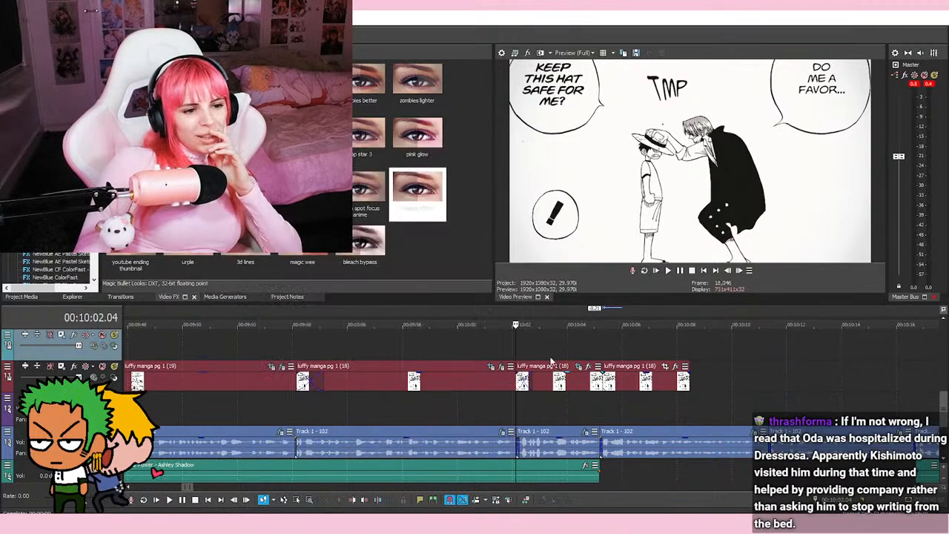
Step: Apply the manga effect preset to the second luffy manga pg 1 (18) clip and close its effect settings
{"action": "left_click", "coordinate": [545, 344]}
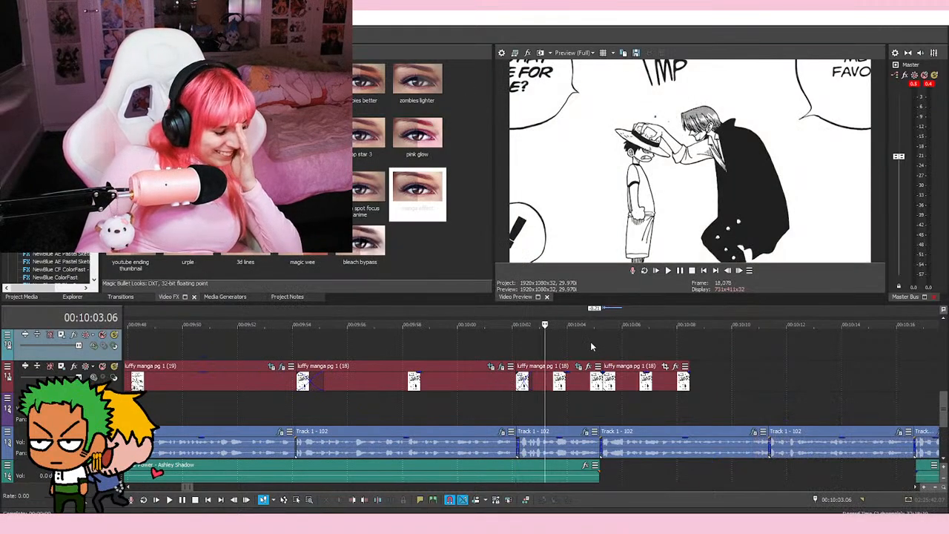
{"action": "left_click", "coordinate": [567, 345]}
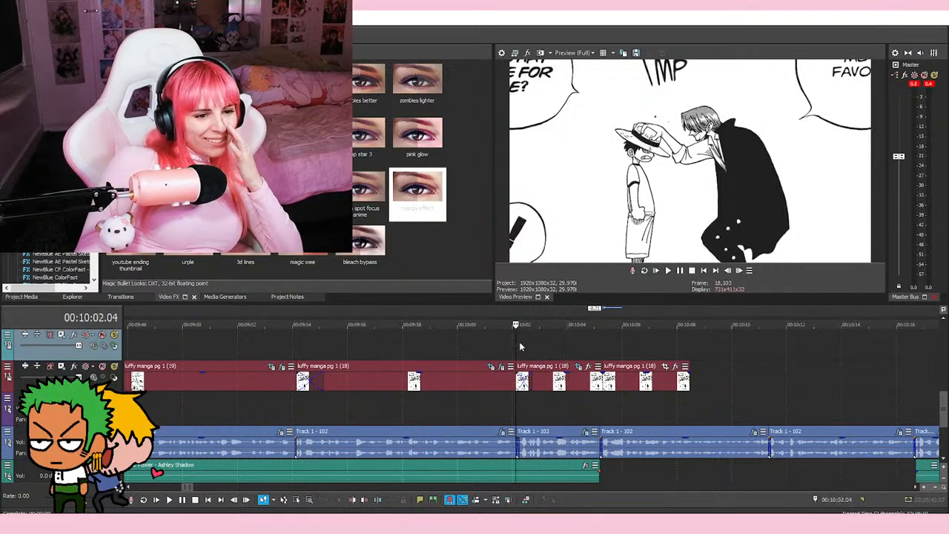
{"action": "left_click", "coordinate": [567, 347]}
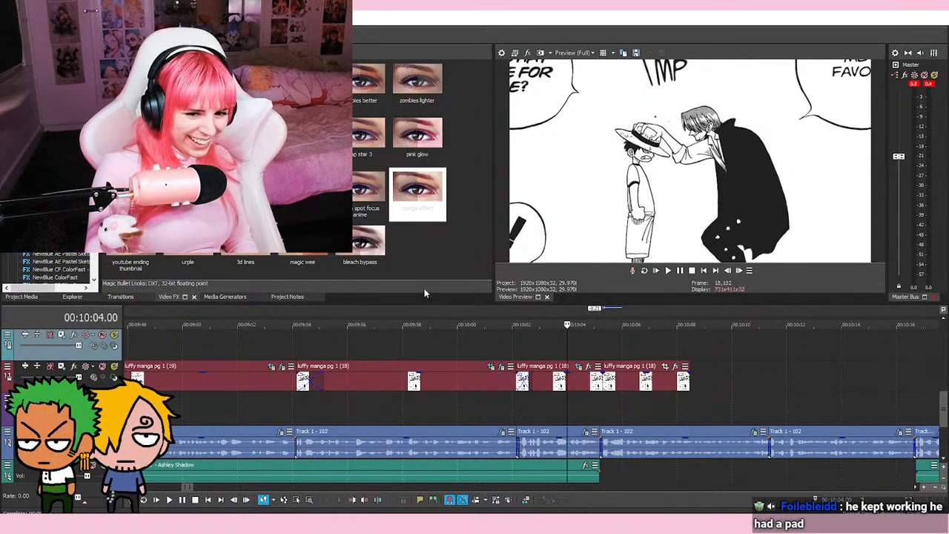
{"action": "left_click_drag", "start_coordinate": [417, 191], "coordinate": [635, 378]}
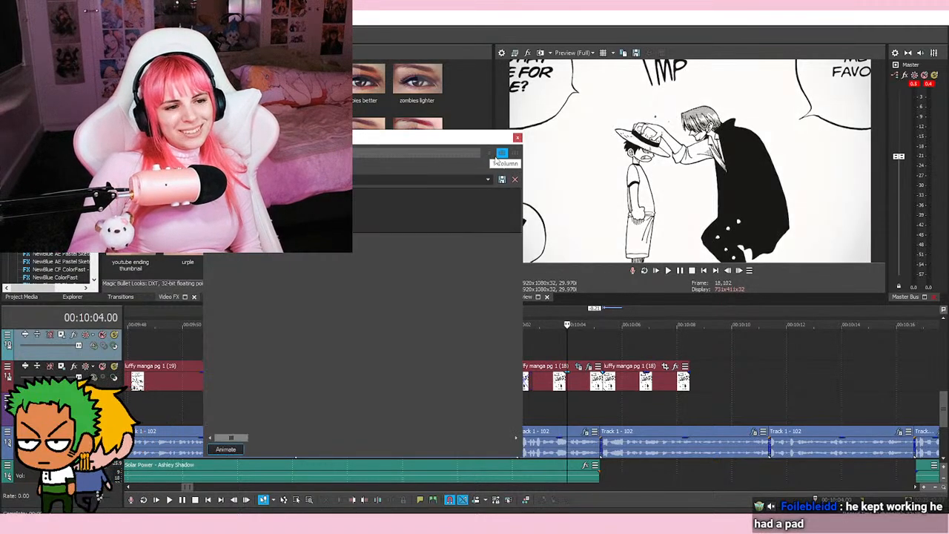
{"action": "left_click", "coordinate": [518, 137]}
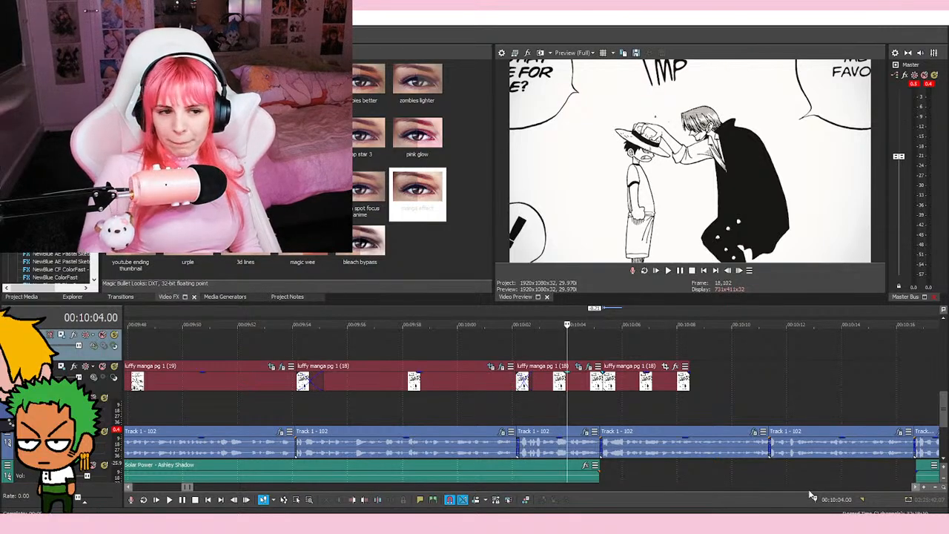
Step: Tighten the second clip's crop frame further at 00:00:01.21 with its Y centre at 2,264.5, and move that keyframe to the clip's end
{"action": "left_click", "coordinate": [527, 345]}
{"action": "scroll", "coordinate": [611, 364], "scroll_direction": "up", "scroll_amount": 4}
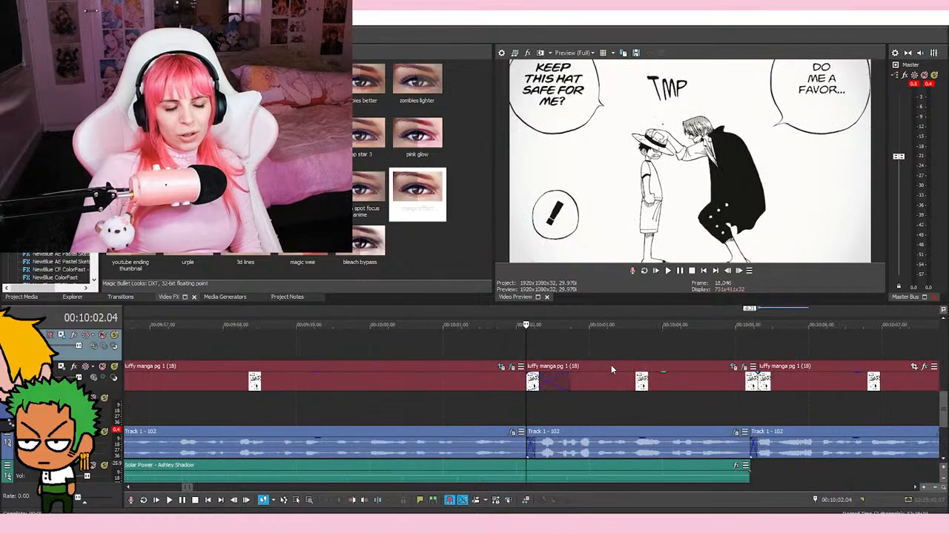
{"action": "left_click", "coordinate": [679, 270]}
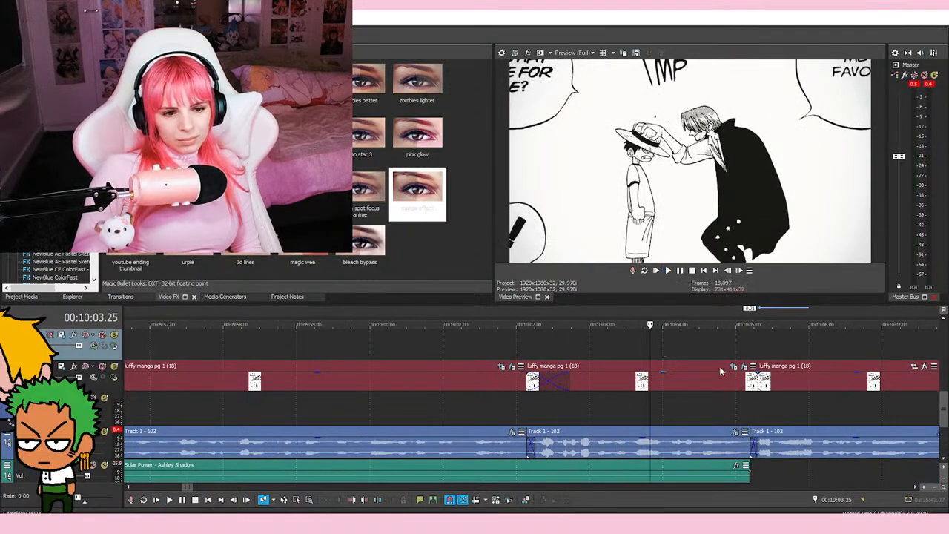
{"action": "left_click", "coordinate": [733, 367]}
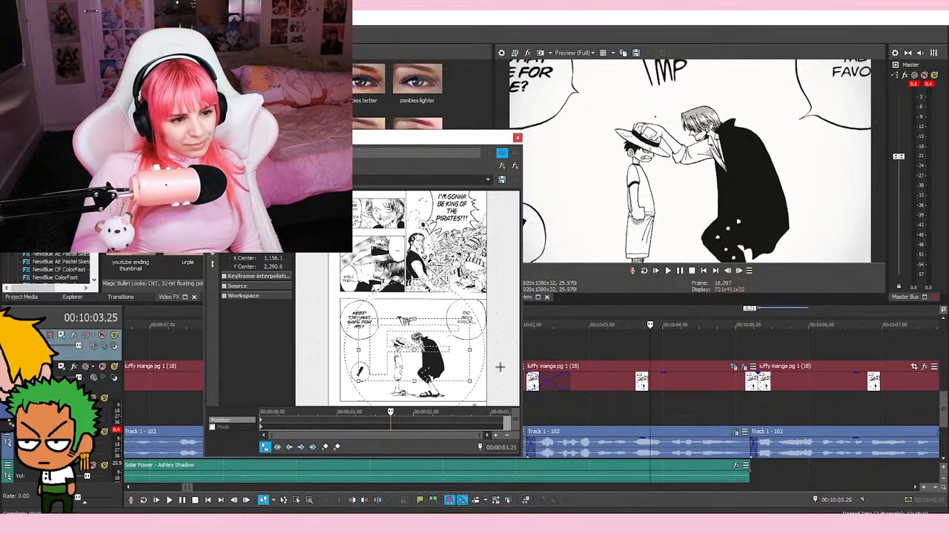
{"action": "scroll", "coordinate": [470, 324], "scroll_direction": "up", "scroll_amount": 1}
{"action": "left_click_drag", "start_coordinate": [395, 332], "coordinate": [397, 379]}
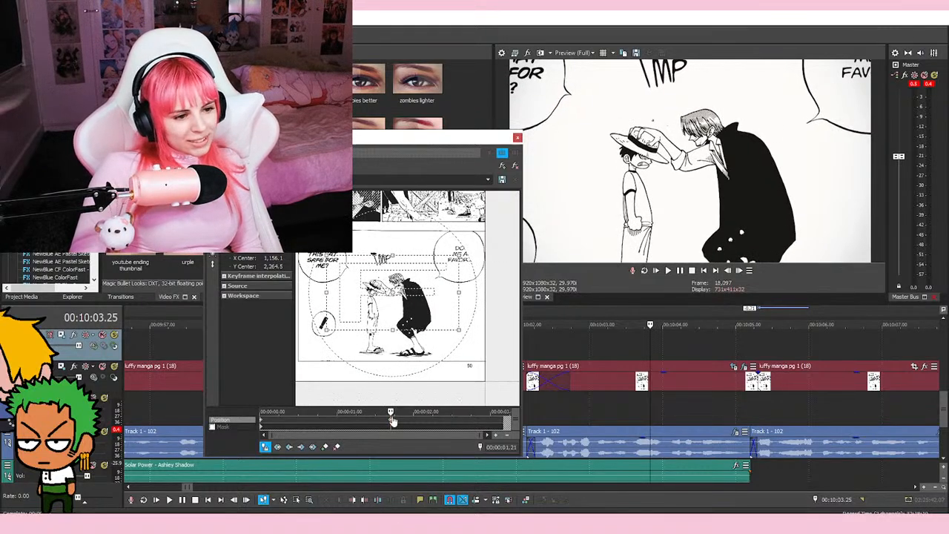
{"action": "left_click", "coordinate": [517, 137]}
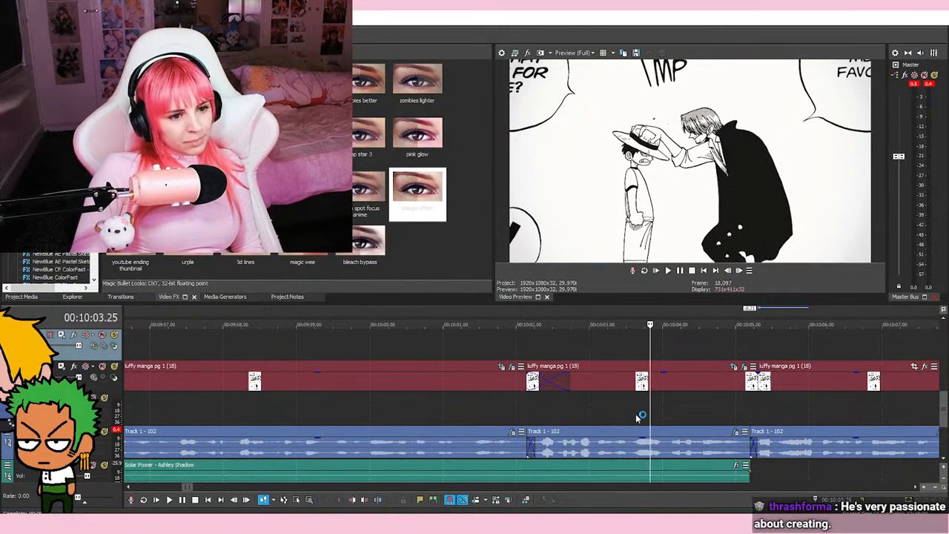
Step: Play the transition into the second clip, and use the crop position from 00:00:01.10, Y centre 2,279.6, at the clip's end, 00:00:03.05
{"action": "left_click", "coordinate": [501, 343]}
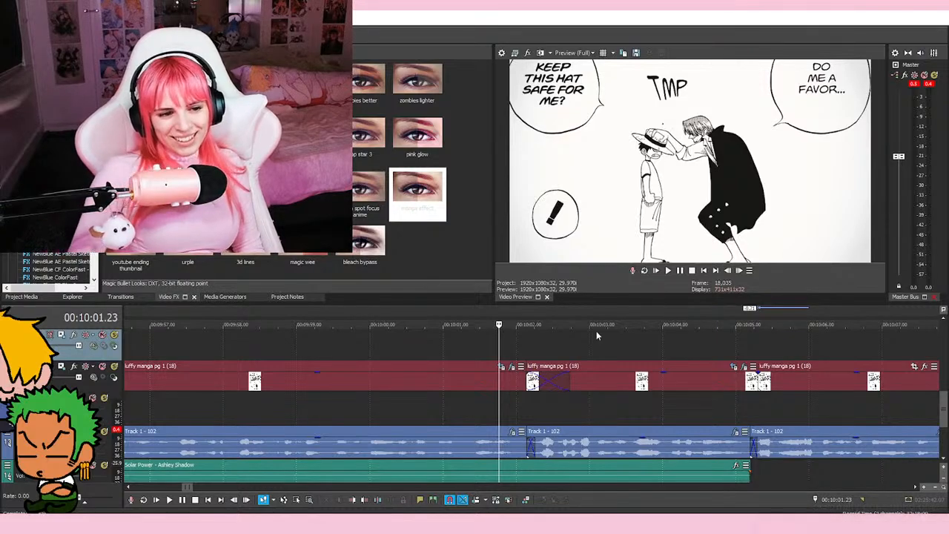
{"action": "left_click", "coordinate": [441, 344]}
{"action": "left_click", "coordinate": [670, 270]}
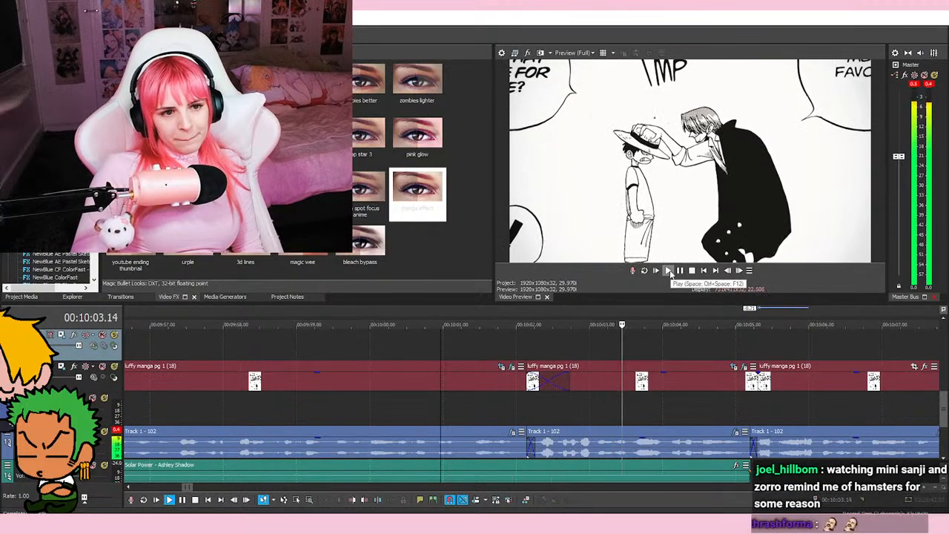
{"action": "left_click", "coordinate": [680, 272]}
{"action": "left_click", "coordinate": [736, 369]}
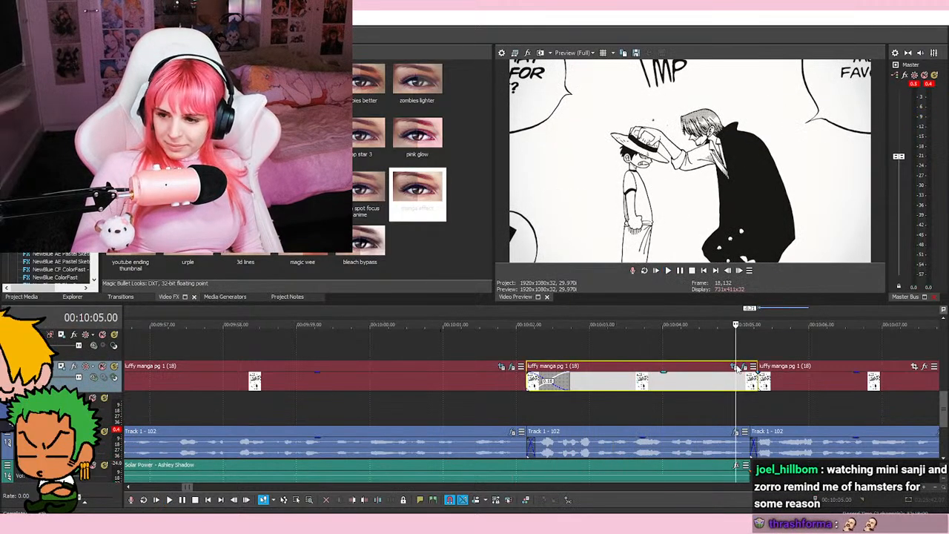
{"action": "left_click", "coordinate": [733, 367]}
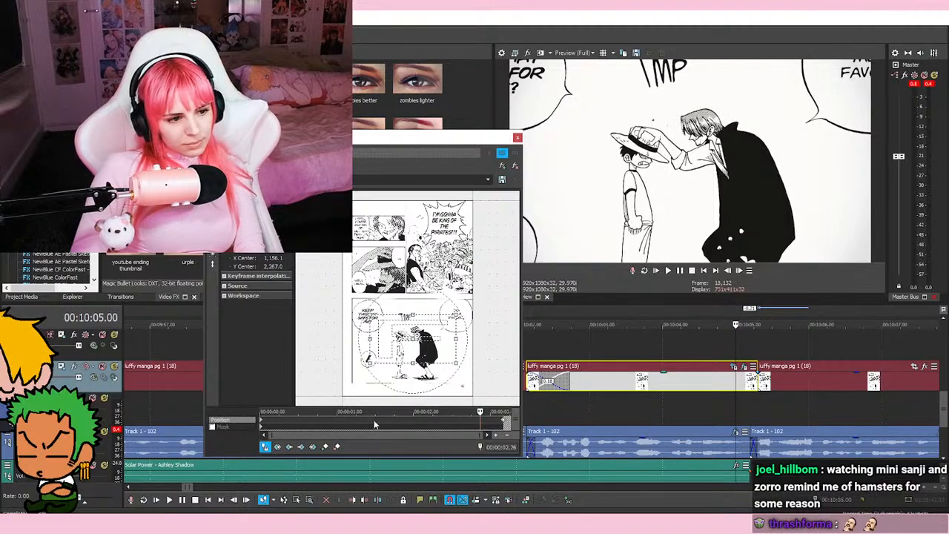
{"action": "left_click", "coordinate": [362, 417]}
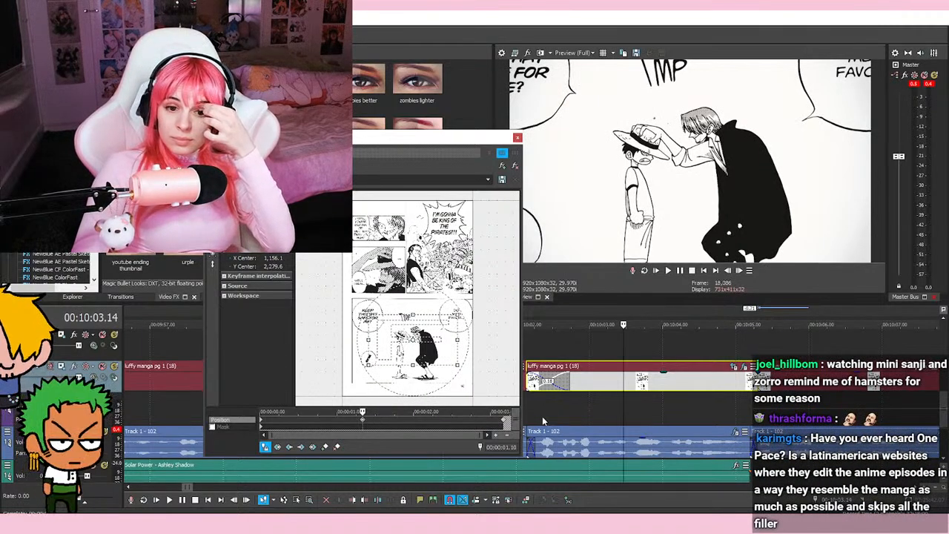
{"action": "left_click", "coordinate": [506, 420]}
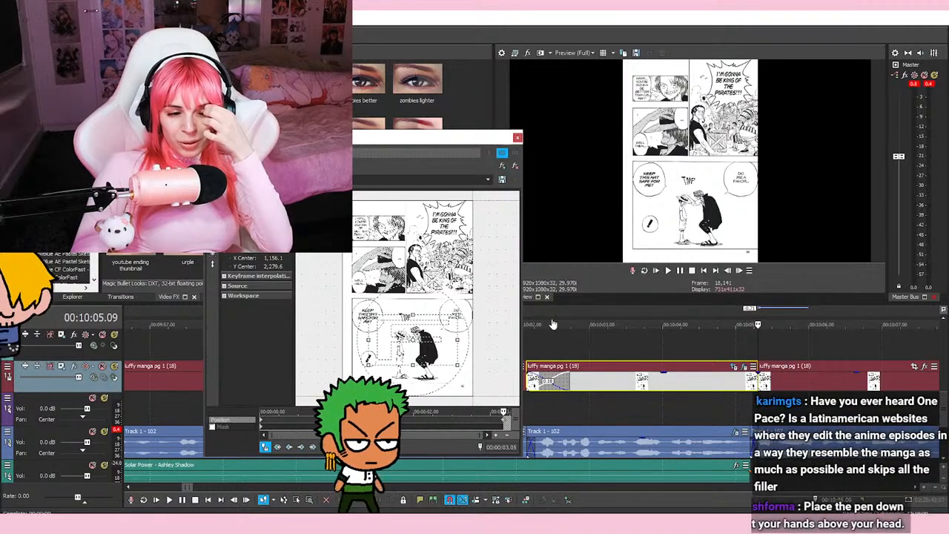
{"action": "left_click", "coordinate": [517, 138]}
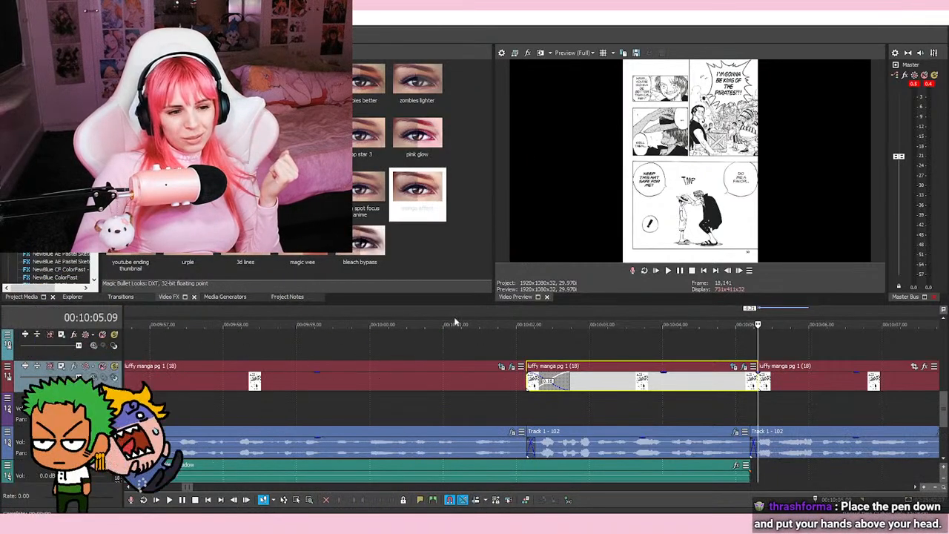
{"action": "left_click", "coordinate": [522, 345]}
{"action": "left_click", "coordinate": [443, 349]}
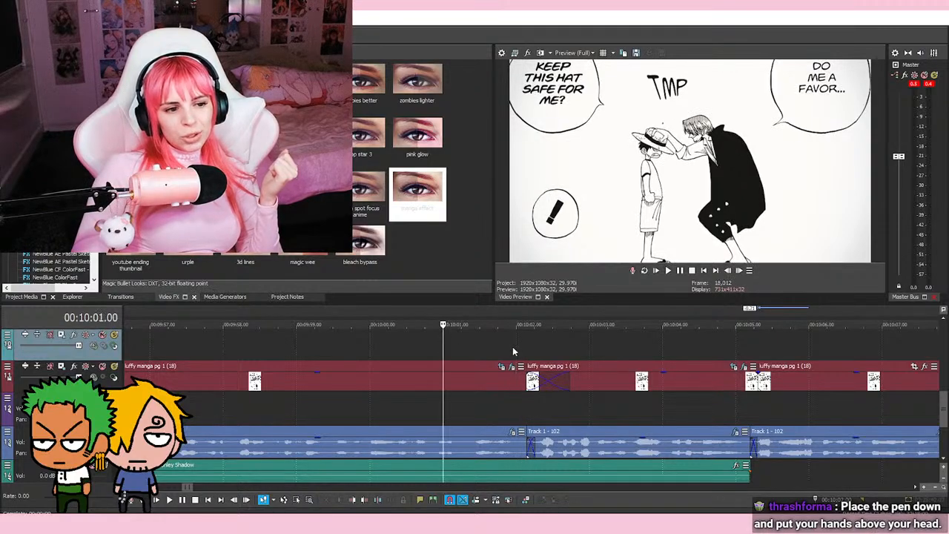
{"action": "left_click", "coordinate": [441, 345]}
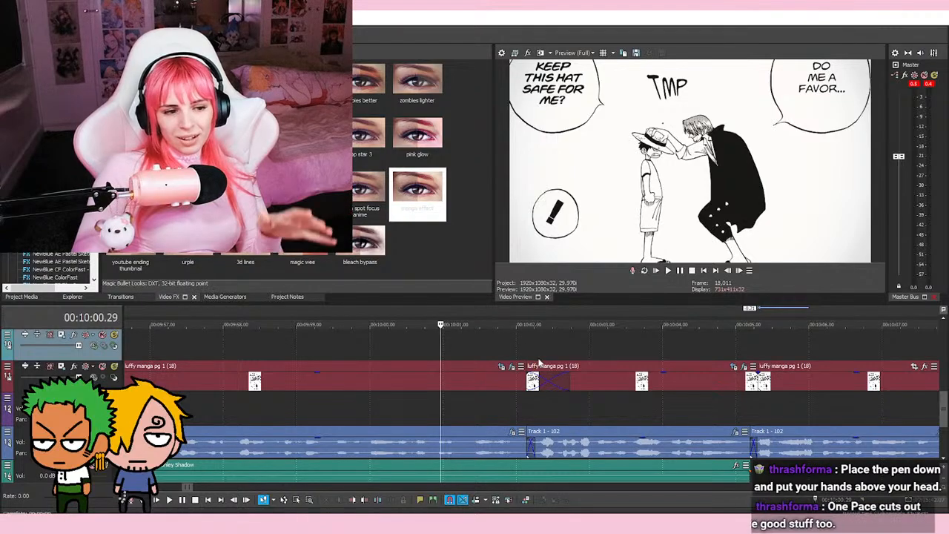
{"action": "left_click", "coordinate": [515, 341]}
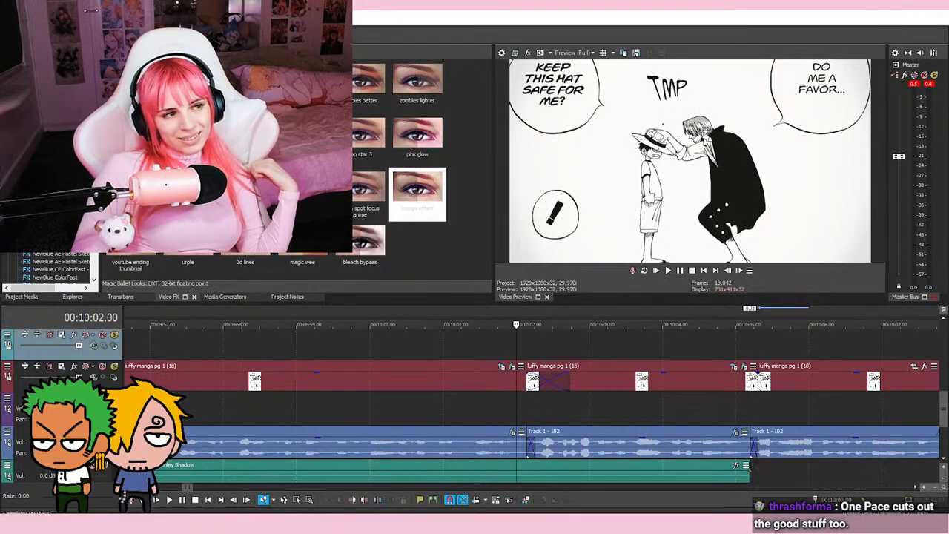
{"action": "left_click", "coordinate": [445, 340]}
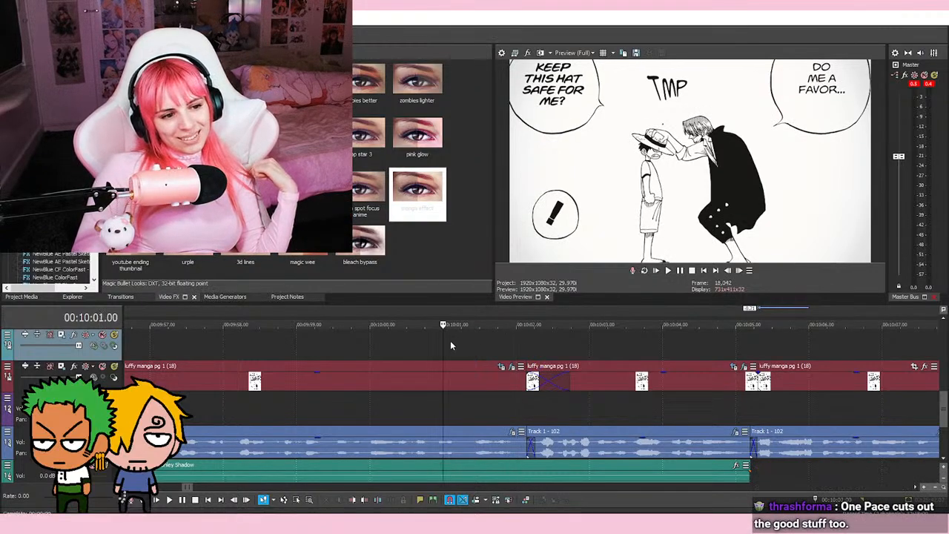
{"action": "left_click", "coordinate": [517, 358]}
{"action": "left_click", "coordinate": [444, 352]}
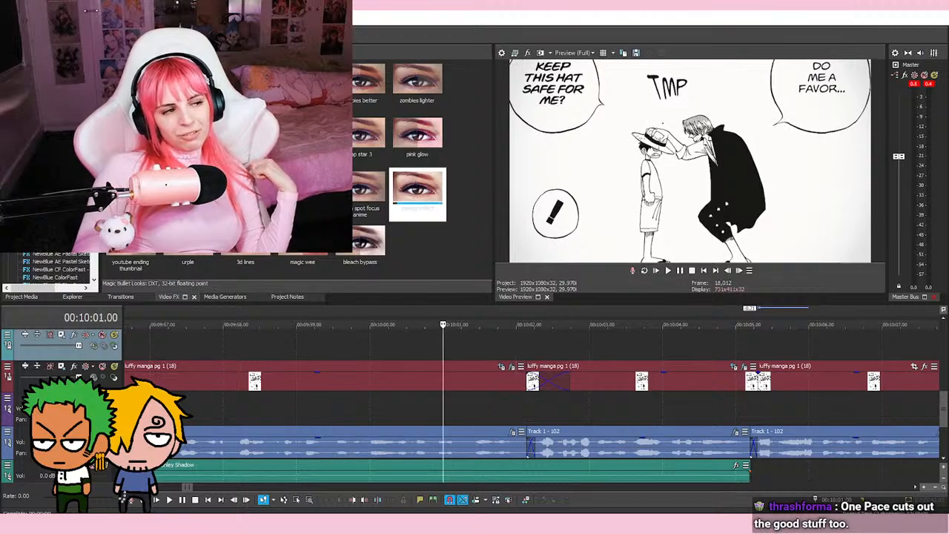
{"action": "left_click", "coordinate": [519, 356]}
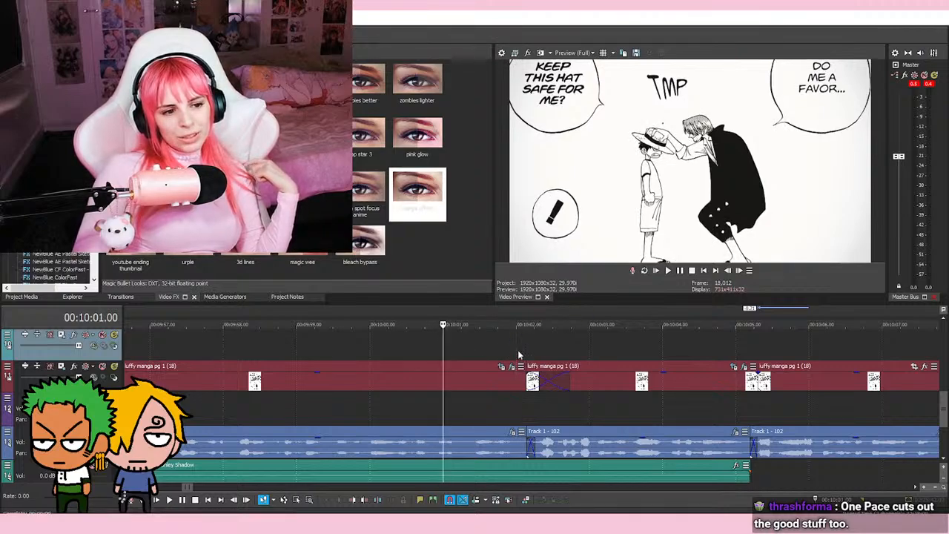
{"action": "left_click", "coordinate": [445, 350]}
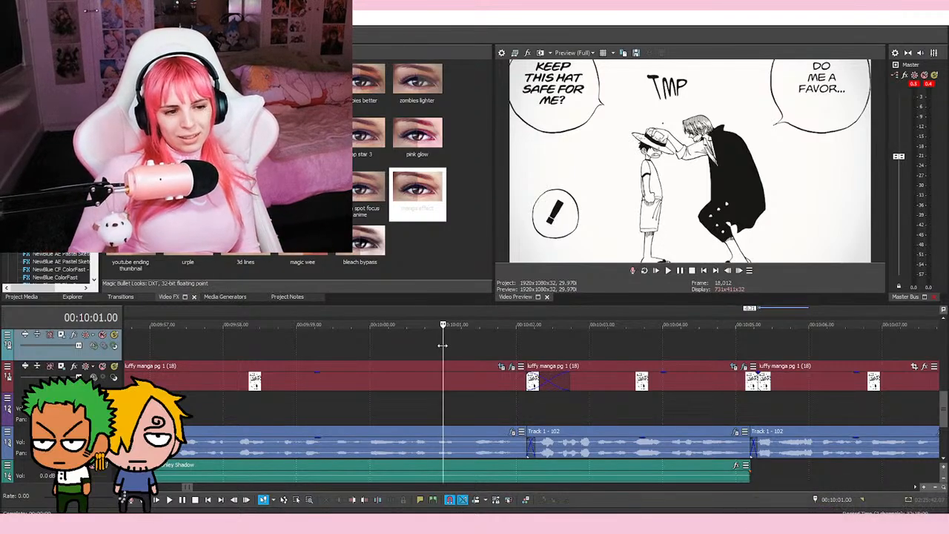
{"action": "left_click", "coordinate": [516, 346]}
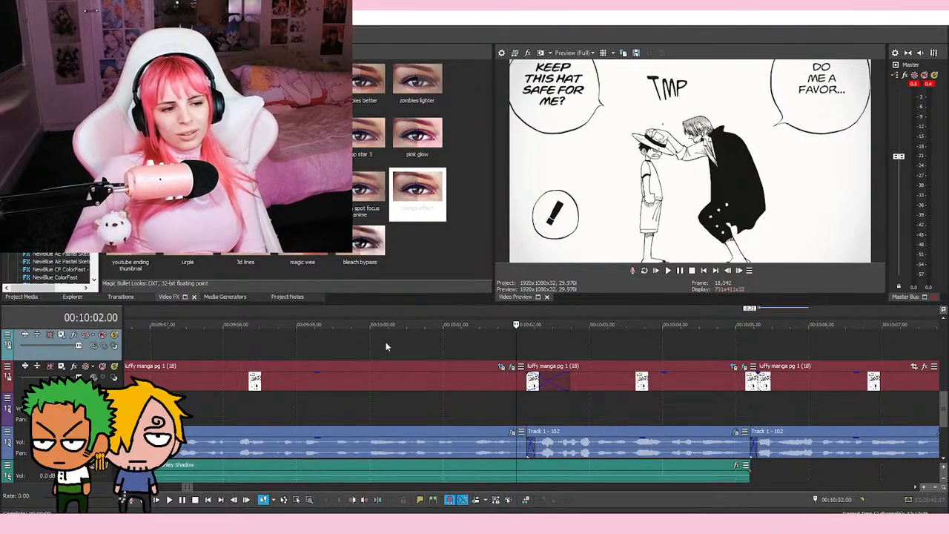
{"action": "left_click", "coordinate": [443, 348]}
{"action": "scroll", "coordinate": [443, 349], "scroll_direction": "down", "scroll_amount": 3}
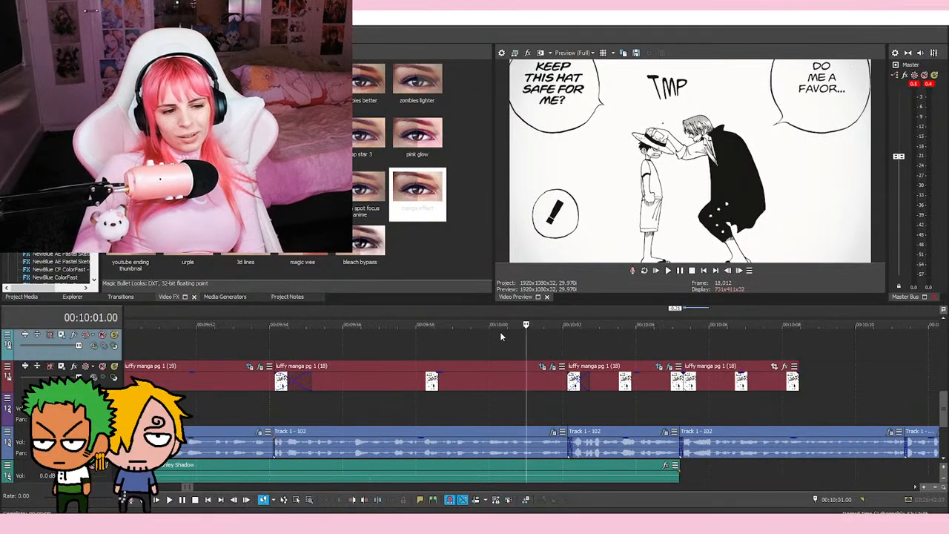
{"action": "left_click", "coordinate": [493, 346]}
{"action": "left_click", "coordinate": [487, 348]}
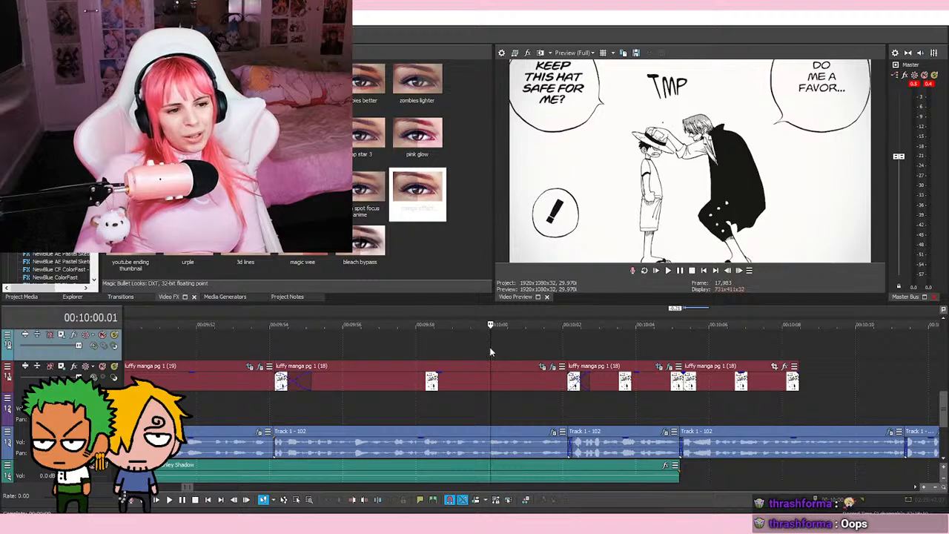
{"action": "left_click", "coordinate": [415, 349]}
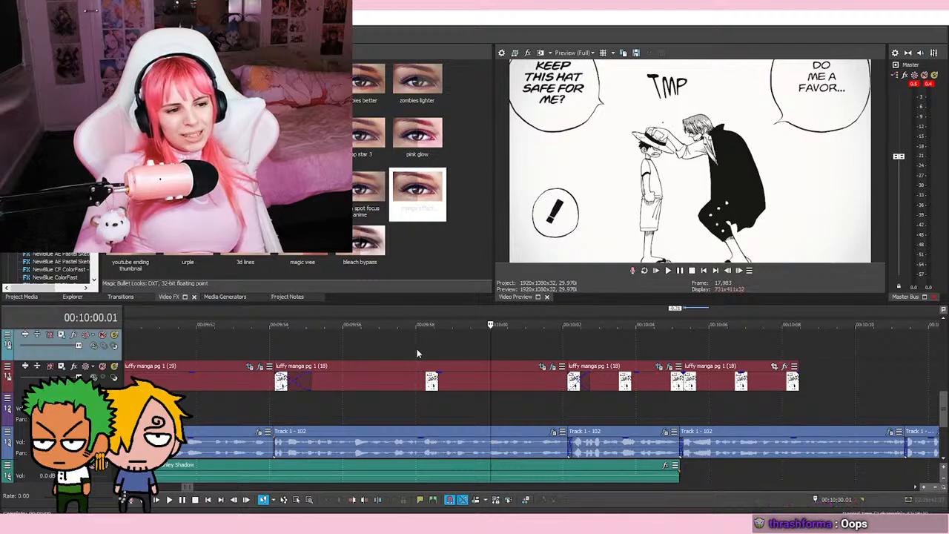
{"action": "left_click", "coordinate": [488, 347]}
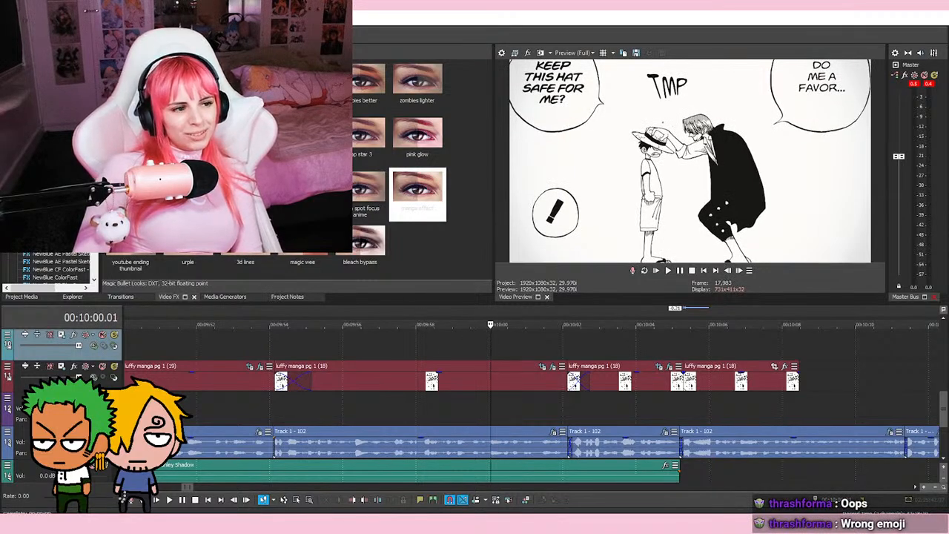
Step: Compare individual frames before, during and after the crossfade from luffy manga pg 1 (19) into luffy manga pg 1 (18) around 00:09:54
{"action": "left_click", "coordinate": [272, 343]}
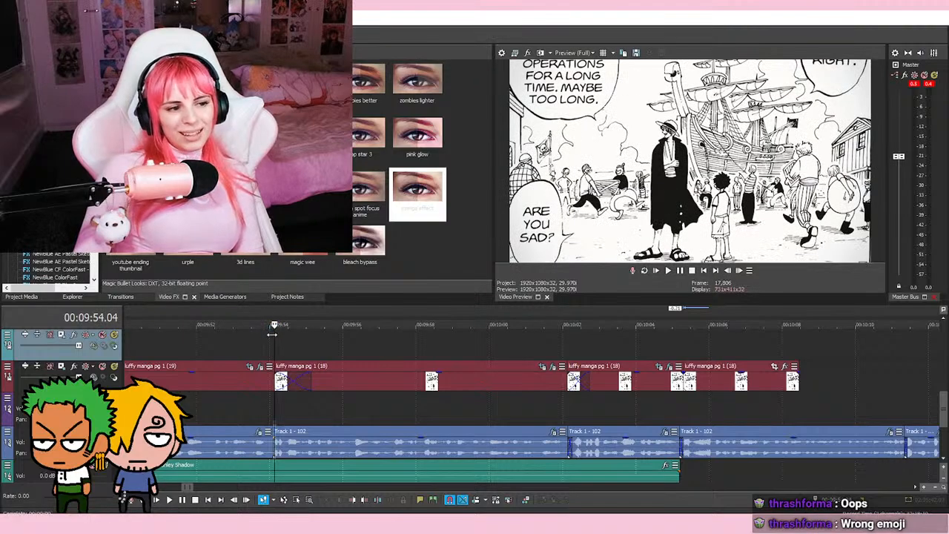
{"action": "left_click", "coordinate": [337, 345]}
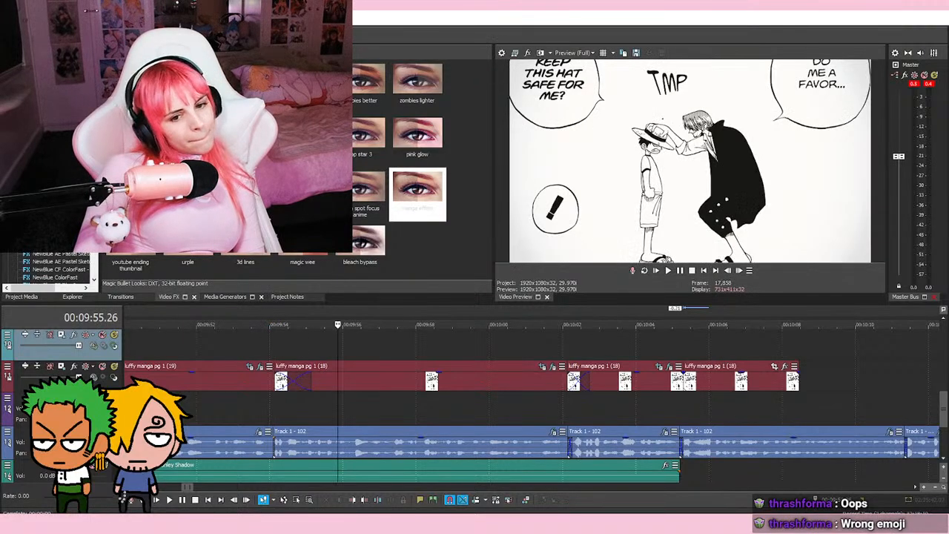
{"action": "left_click", "coordinate": [270, 344]}
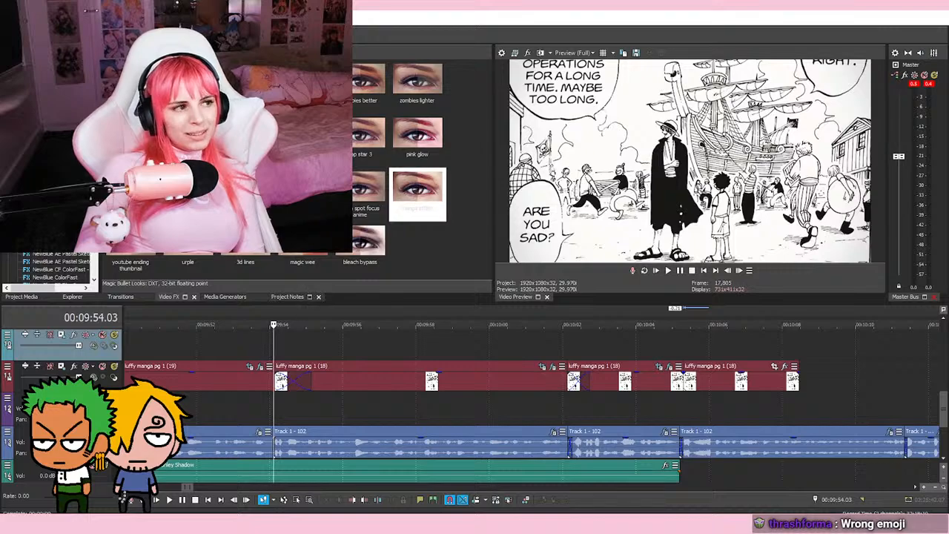
{"action": "scroll", "coordinate": [469, 376], "scroll_direction": "up", "scroll_amount": 6}
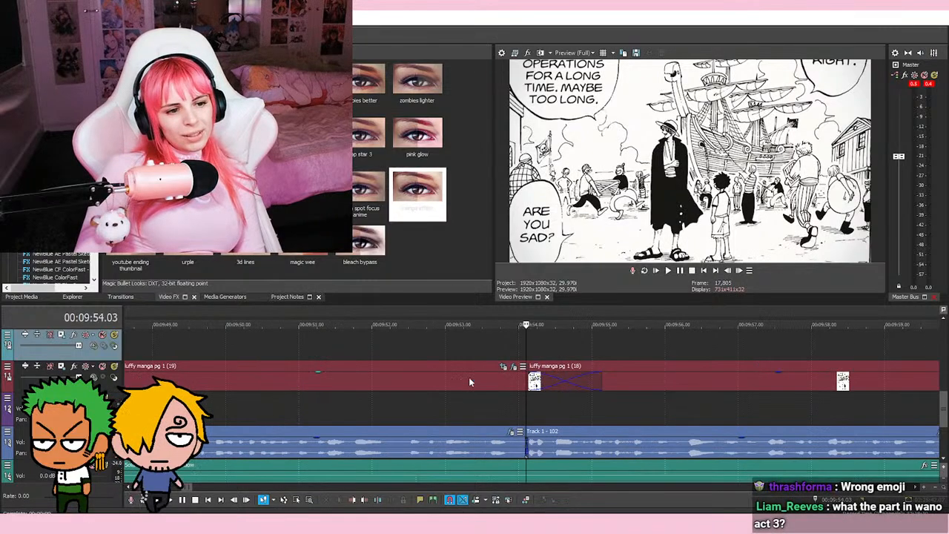
{"action": "left_click", "coordinate": [497, 347]}
{"action": "left_click", "coordinate": [546, 347]}
{"action": "left_click", "coordinate": [593, 346]}
{"action": "left_click", "coordinate": [645, 344]}
{"action": "left_click", "coordinate": [692, 347]}
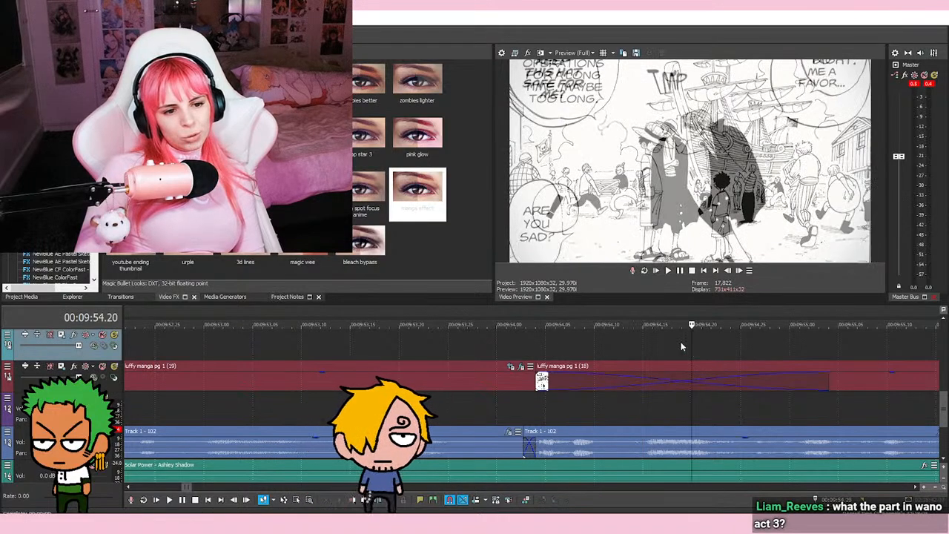
{"action": "left_click", "coordinate": [495, 340]}
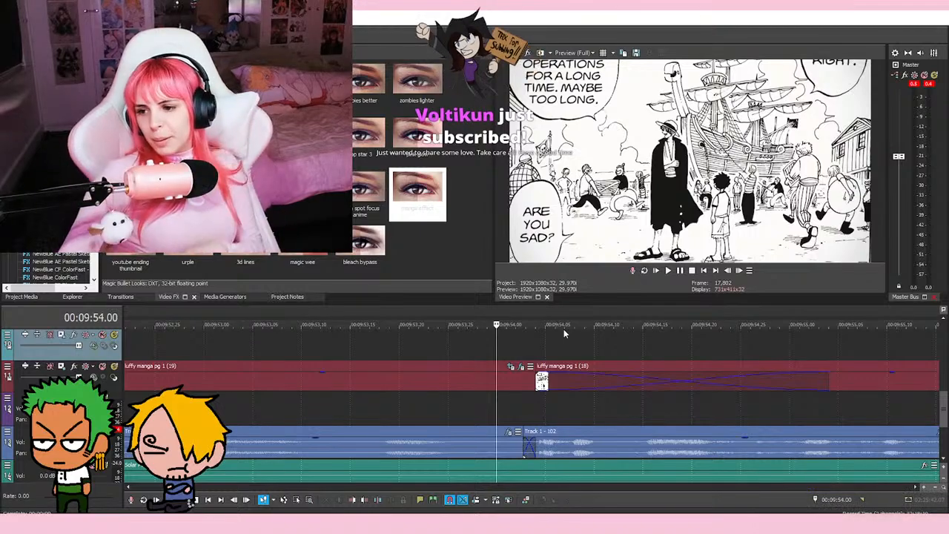
{"action": "left_click", "coordinate": [467, 344]}
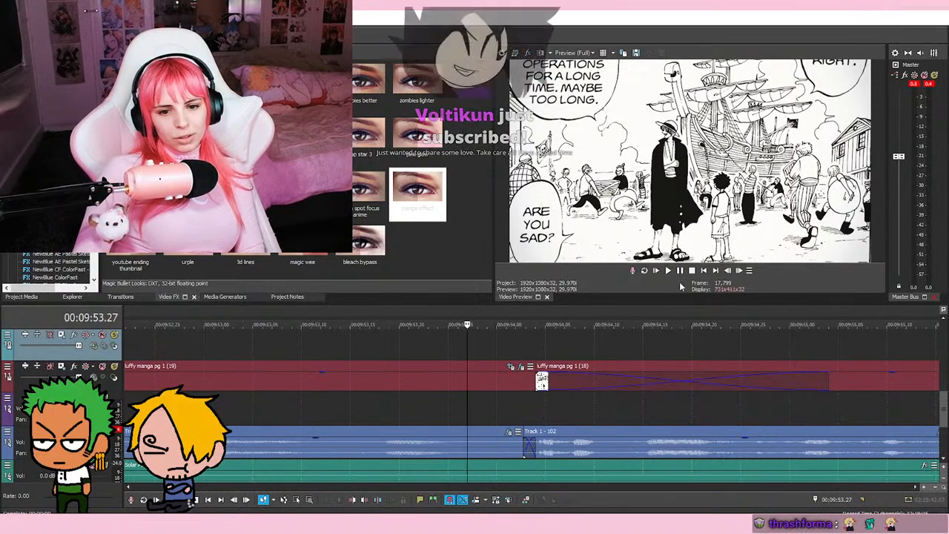
Step: Play the crossfade from 00:09:53.27, and check the frames between 00:09:53.00 and 00:09:56.00 against the voice-over
{"action": "left_click", "coordinate": [670, 270]}
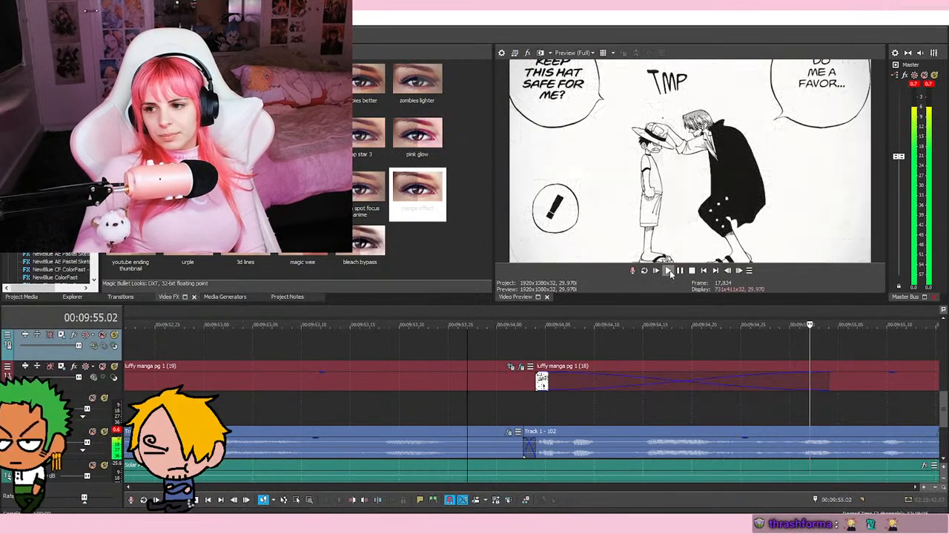
{"action": "key", "text": "space"}
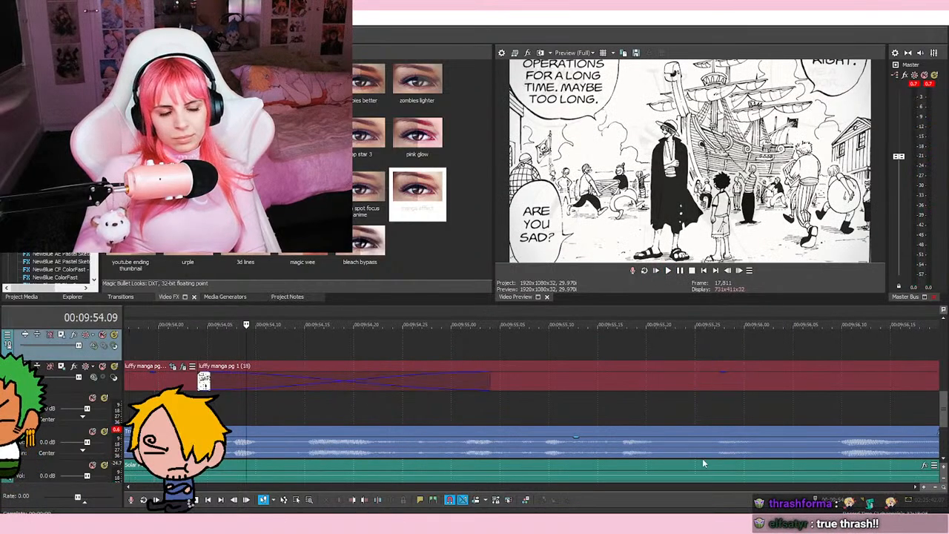
{"action": "scroll", "coordinate": [539, 421], "scroll_direction": "down", "scroll_amount": 5}
{"action": "left_click", "coordinate": [502, 348]}
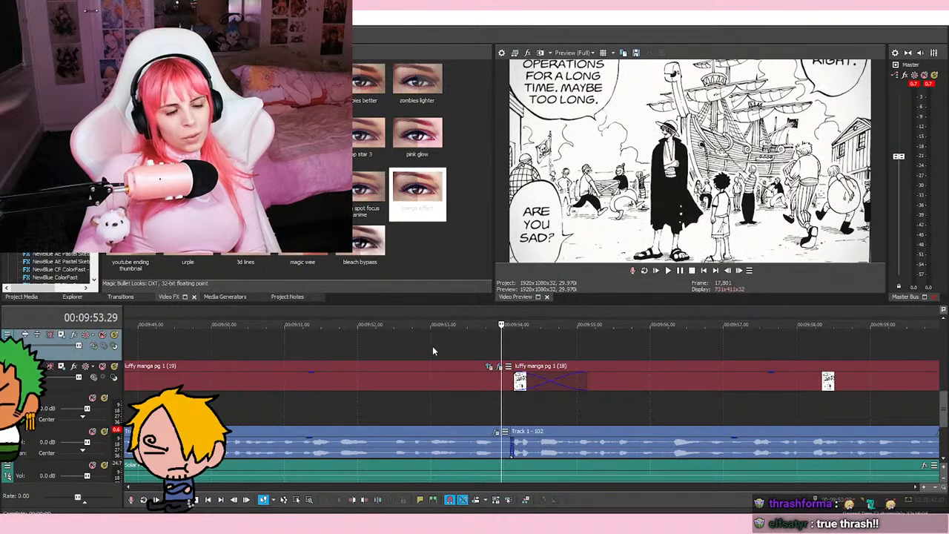
{"action": "left_click", "coordinate": [431, 349]}
{"action": "left_click", "coordinate": [503, 349]}
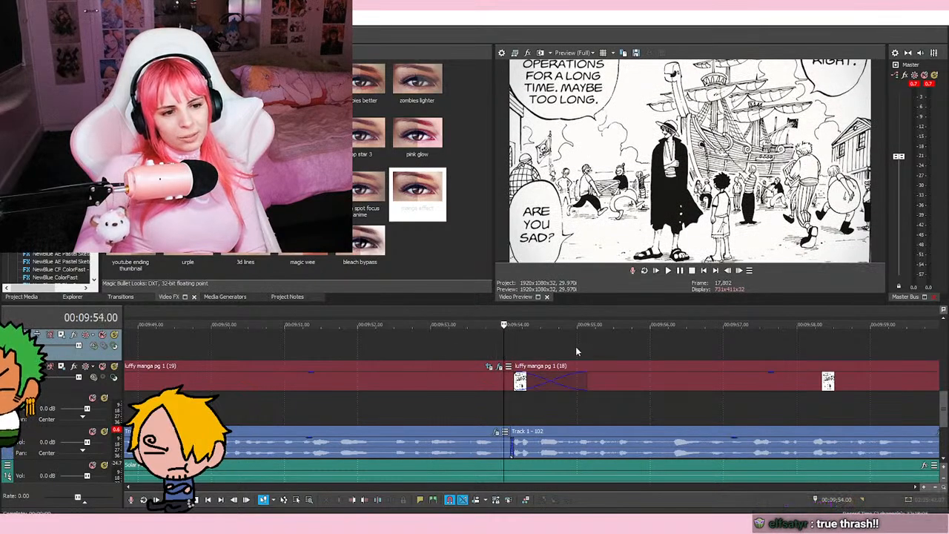
{"action": "left_click", "coordinate": [576, 346]}
{"action": "left_click", "coordinate": [651, 351]}
{"action": "left_click", "coordinate": [576, 346]}
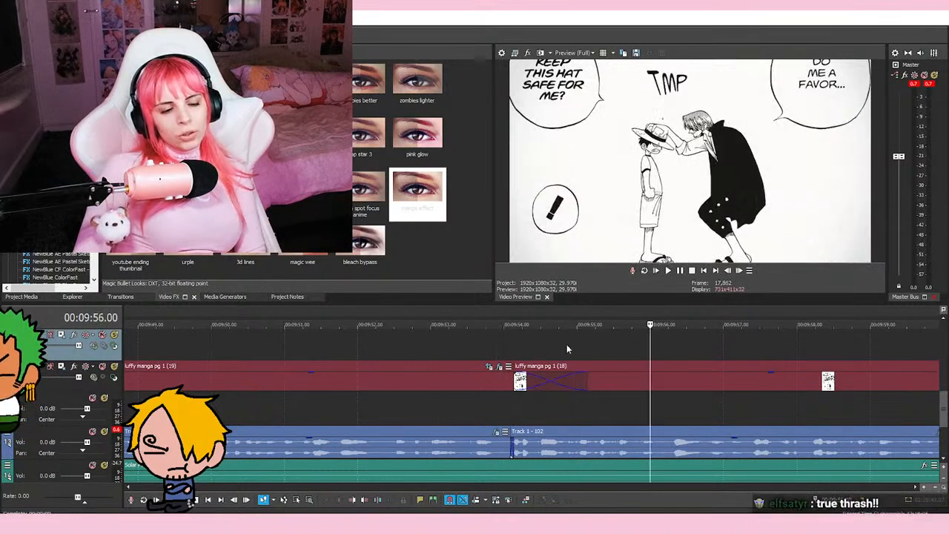
{"action": "left_click", "coordinate": [502, 347]}
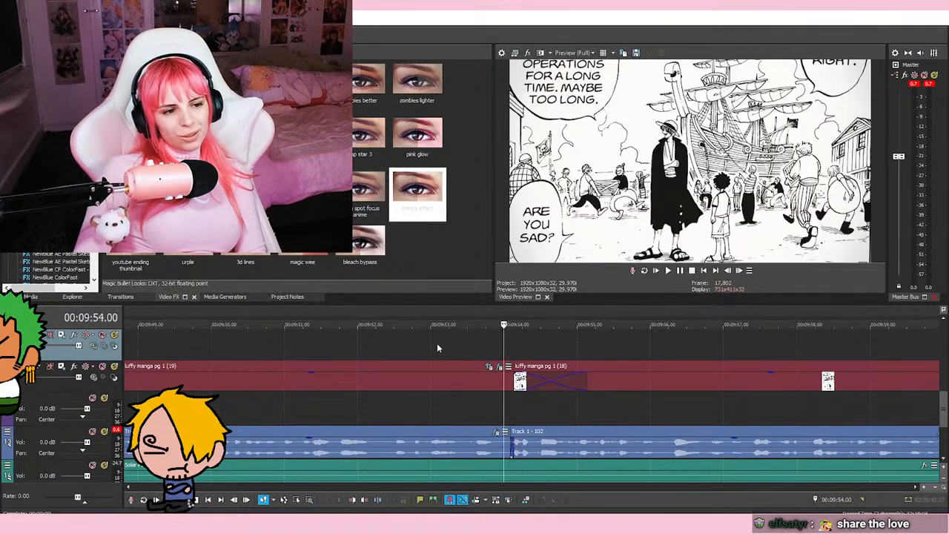
{"action": "left_click", "coordinate": [431, 346]}
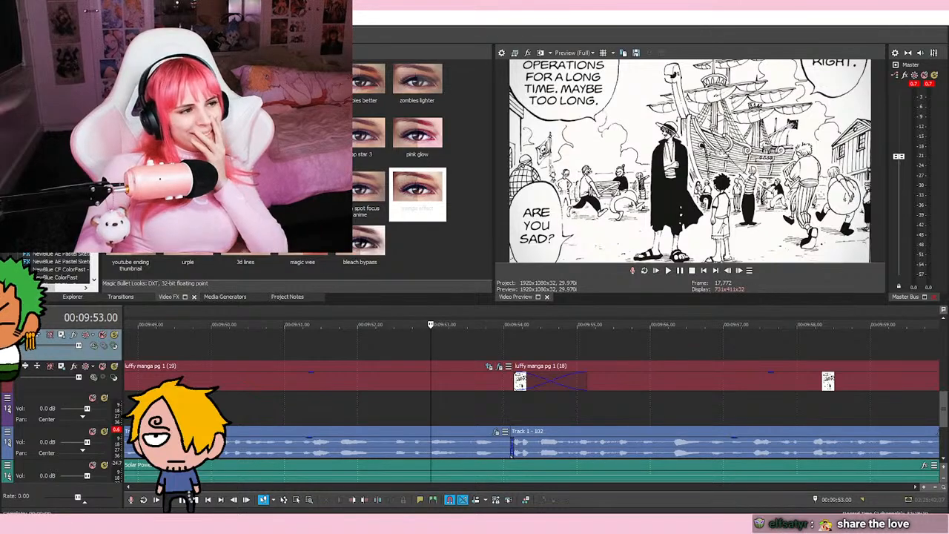
Step: Play the narration from 00:09:51.29 and again from shortly after 00:09:53 through the crossfade to review its timing
{"action": "left_click", "coordinate": [354, 342]}
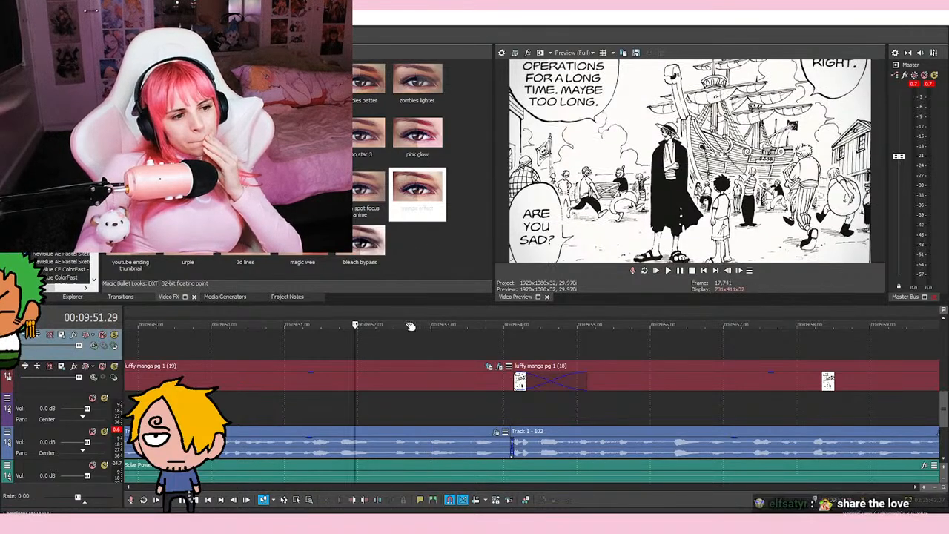
{"action": "key", "text": "space"}
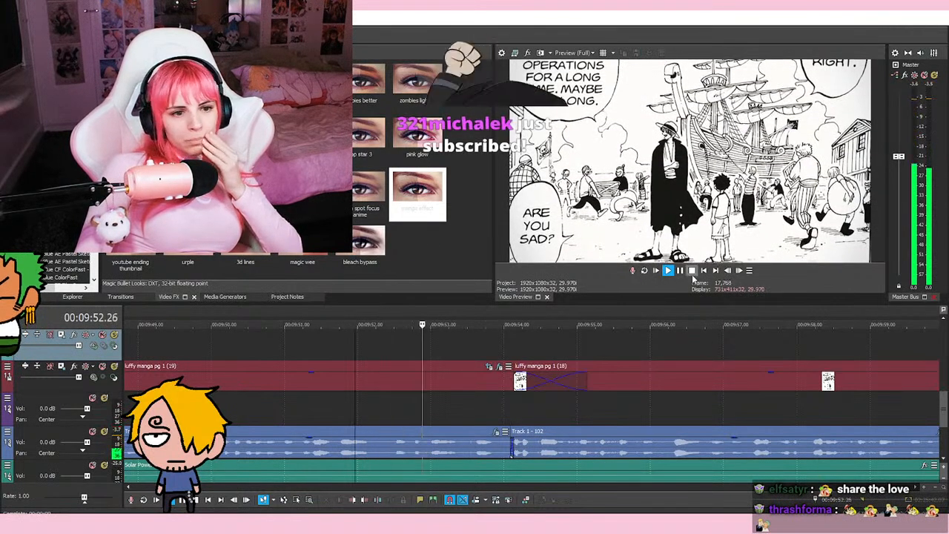
{"action": "key", "text": "space"}
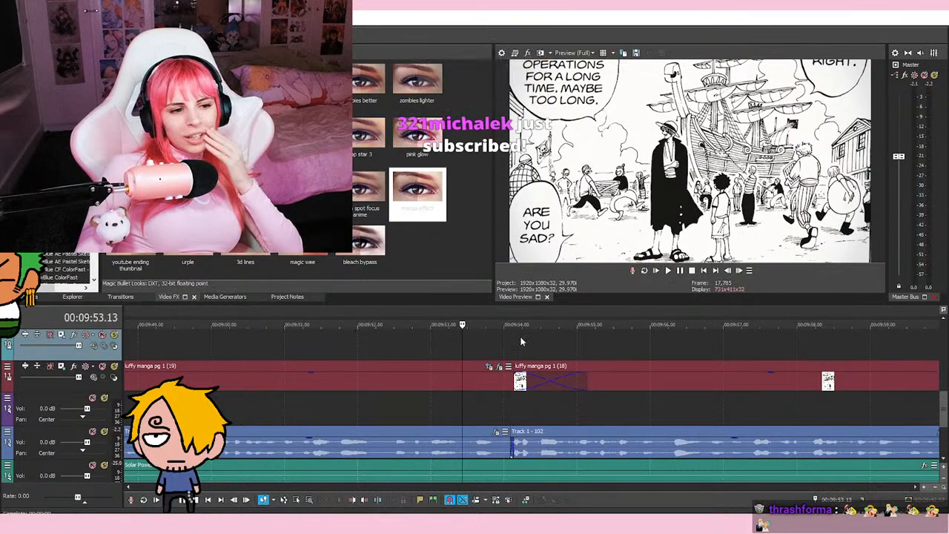
{"action": "left_click", "coordinate": [445, 343]}
{"action": "left_click", "coordinate": [668, 271]}
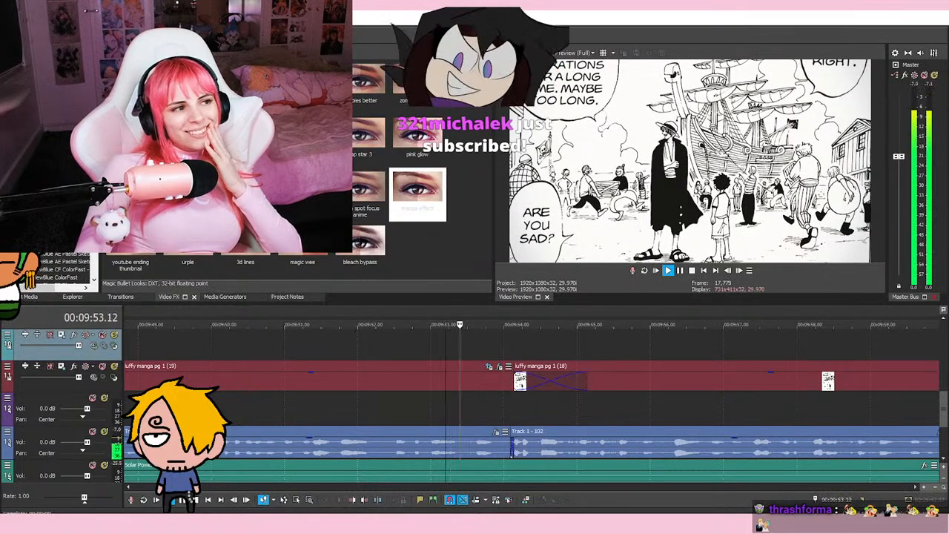
{"action": "key", "text": "space"}
{"action": "key", "text": "space"}
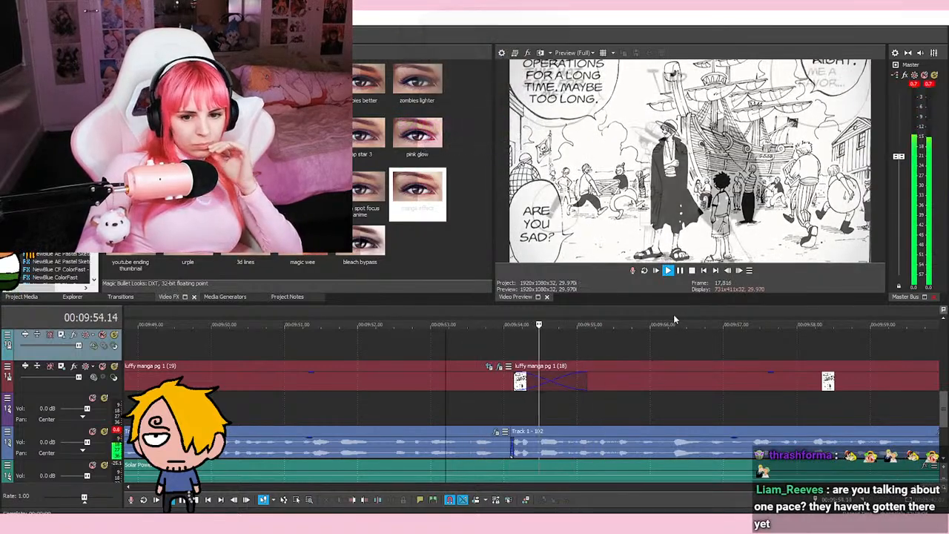
{"action": "left_click", "coordinate": [679, 271]}
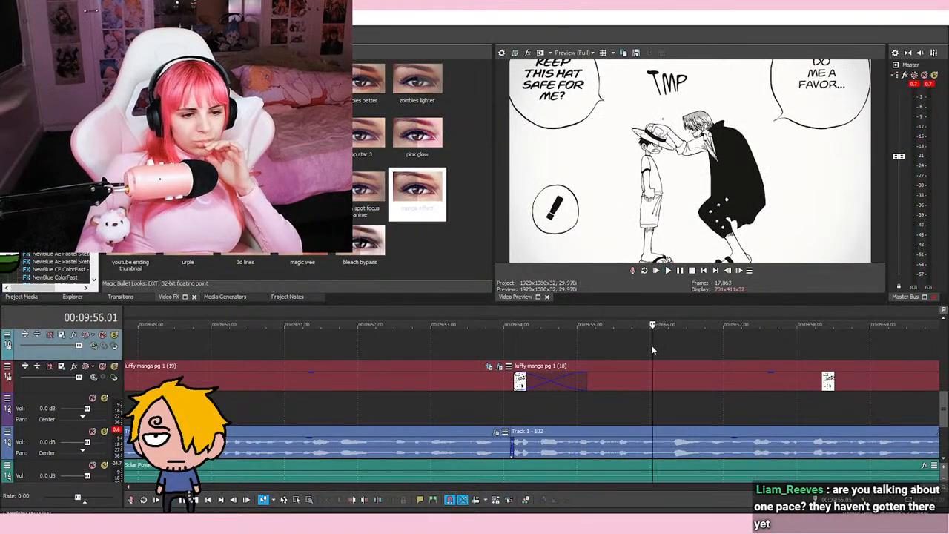
Step: Compare the framing of both manga pages at points between 00:09:53 and 00:09:57 on either side of the crossfade
{"action": "left_click", "coordinate": [722, 349]}
{"action": "left_click", "coordinate": [652, 349]}
{"action": "left_click", "coordinate": [577, 337]}
{"action": "left_click", "coordinate": [649, 341]}
{"action": "left_click", "coordinate": [726, 347]}
{"action": "left_click", "coordinate": [648, 343]}
{"action": "left_click", "coordinate": [578, 346]}
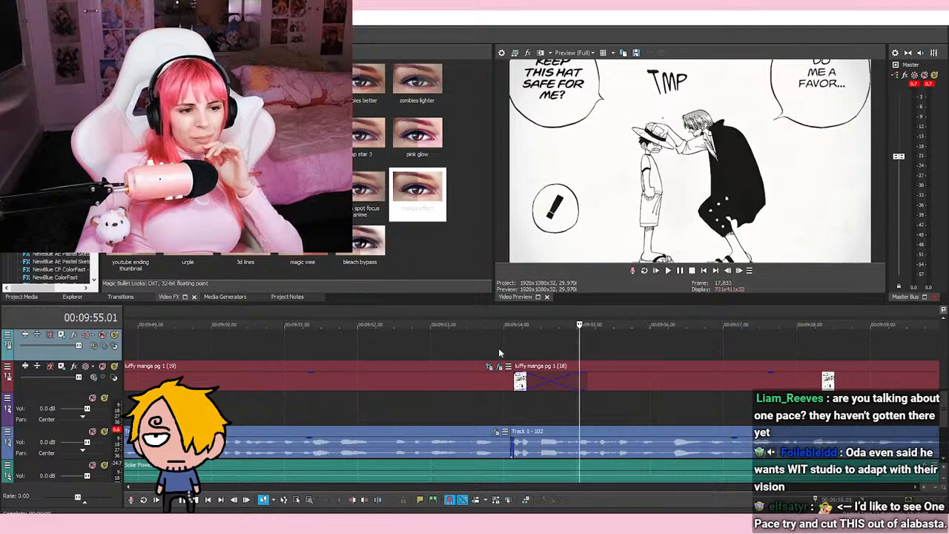
{"action": "left_click", "coordinate": [504, 346]}
{"action": "left_click", "coordinate": [429, 341]}
{"action": "left_click", "coordinate": [506, 346]}
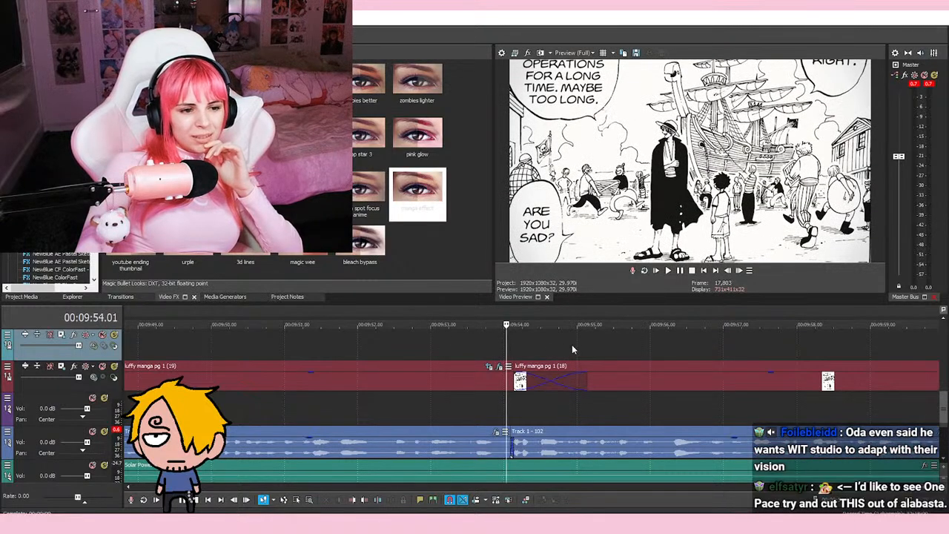
{"action": "left_click", "coordinate": [573, 344]}
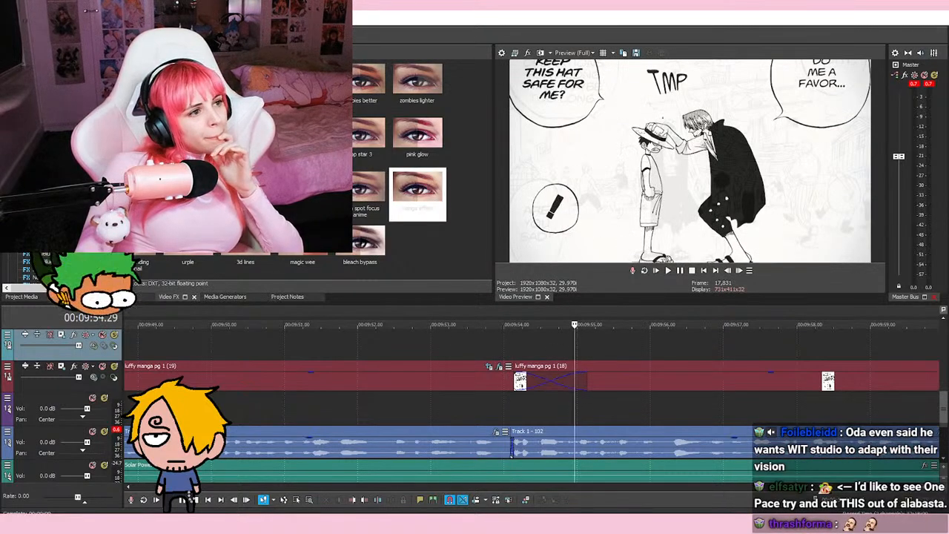
{"action": "left_click", "coordinate": [427, 342]}
{"action": "left_click", "coordinate": [501, 342]}
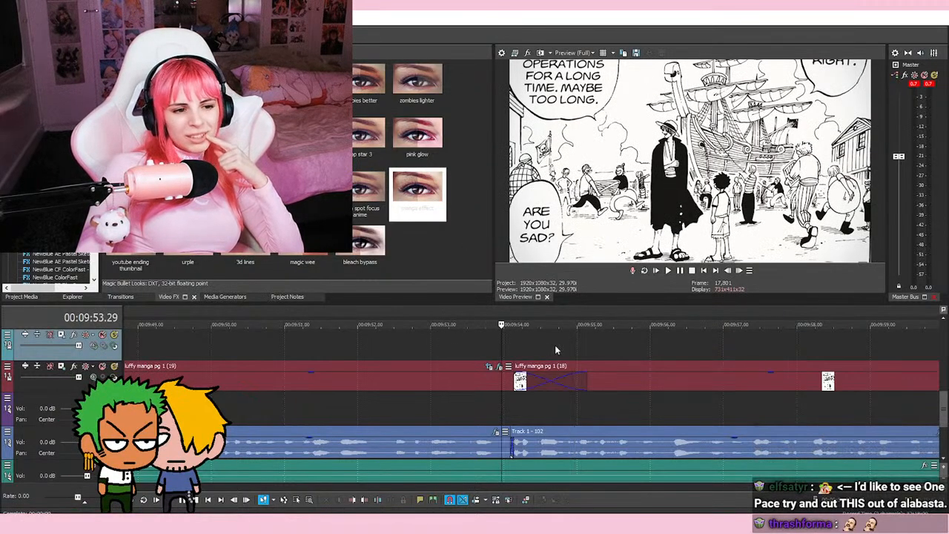
{"action": "left_click", "coordinate": [577, 343]}
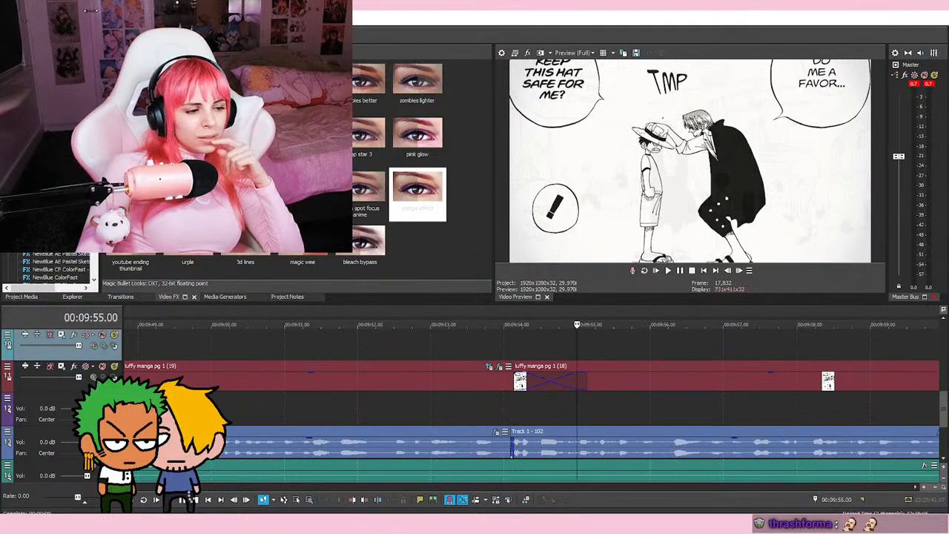
{"action": "left_click", "coordinate": [502, 344]}
Step: Replay the crossfade from 00:09:53.00 several times, and briefly open the luffy manga pg 1 (19) clip's crop settings
{"action": "left_click", "coordinate": [431, 336]}
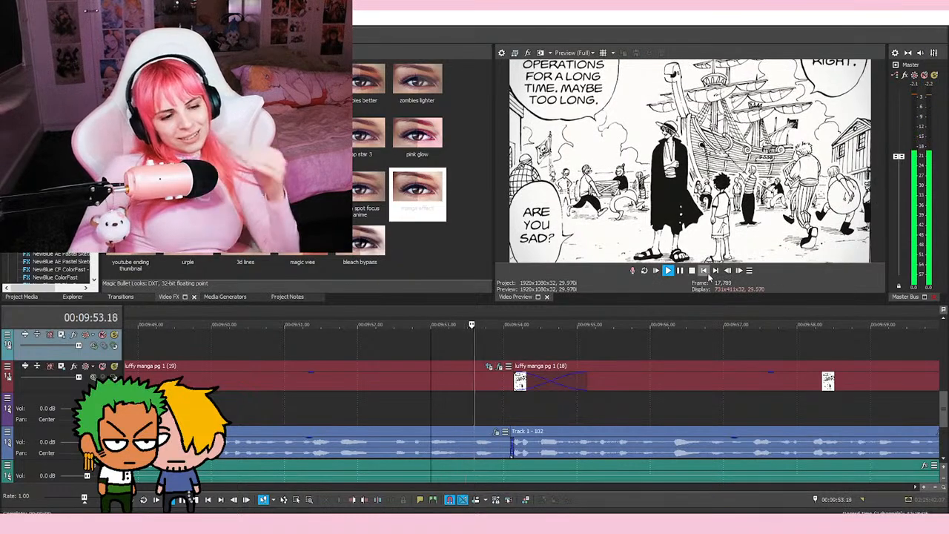
{"action": "key", "text": "space"}
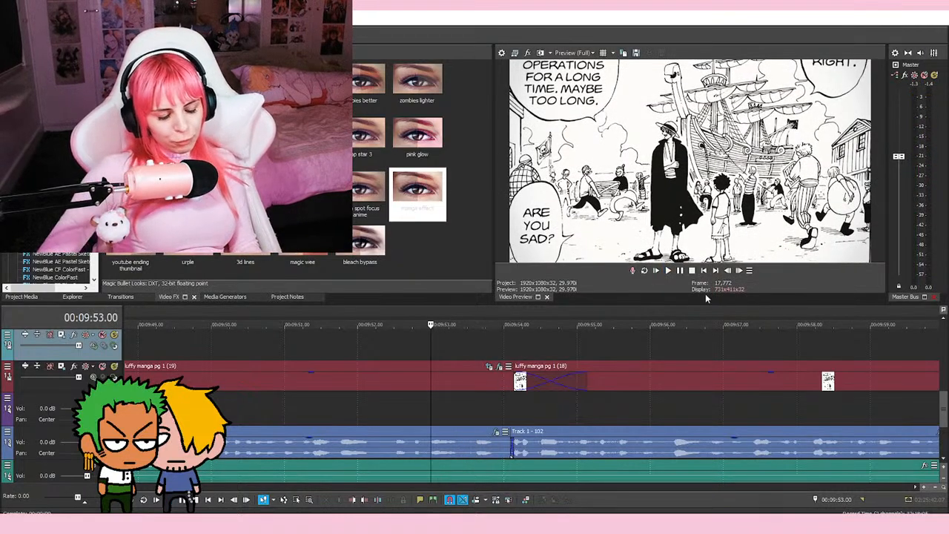
{"action": "key", "text": "space"}
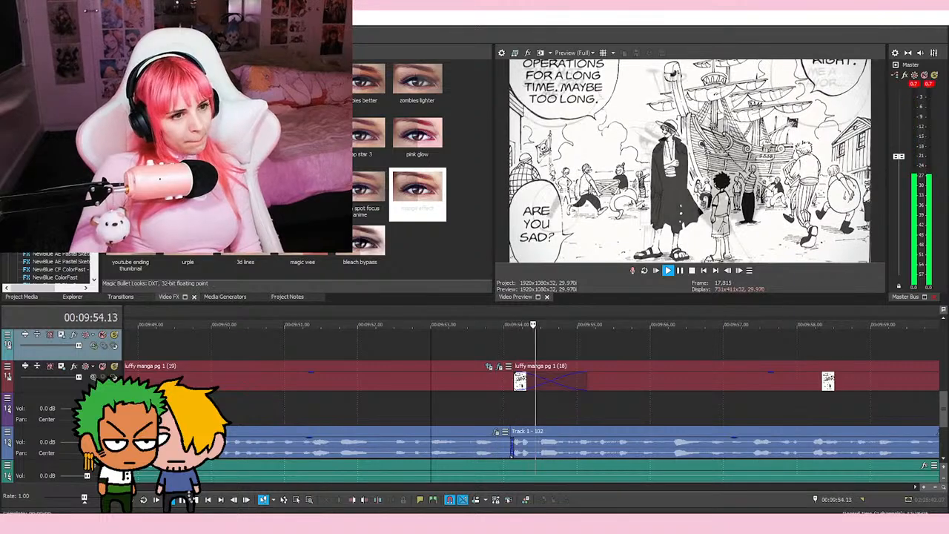
{"action": "key", "text": "space"}
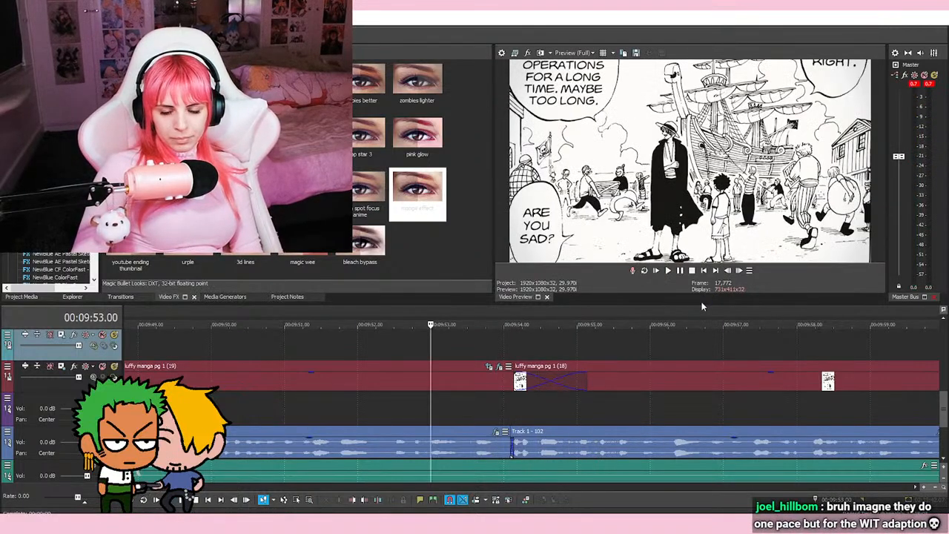
{"action": "key", "text": "space"}
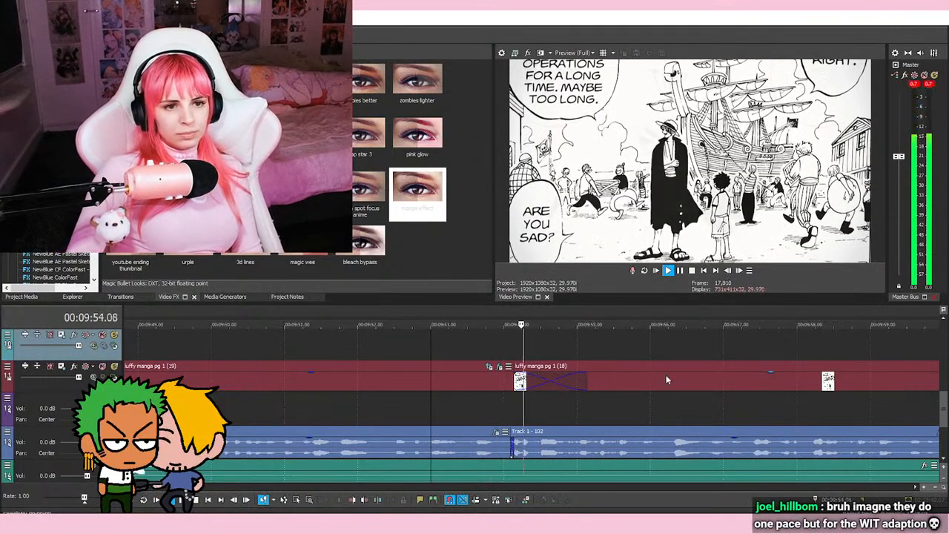
{"action": "key", "text": "space"}
{"action": "left_click", "coordinate": [489, 367]}
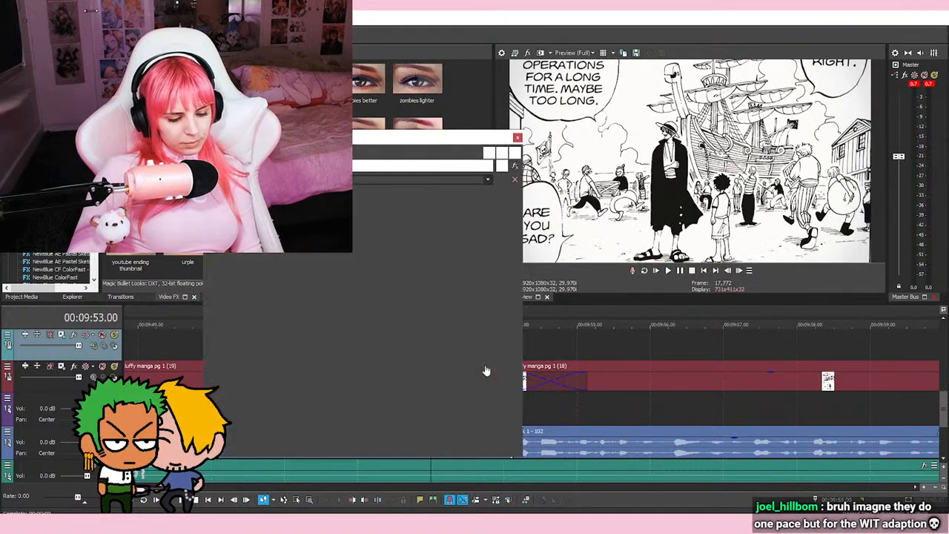
{"action": "key", "text": "Escape"}
Step: Play the sequence from 00:09:53.00 and again from 00:10:01.29 into the last luffy manga pg 1 (18) clip
{"action": "key", "text": "space"}
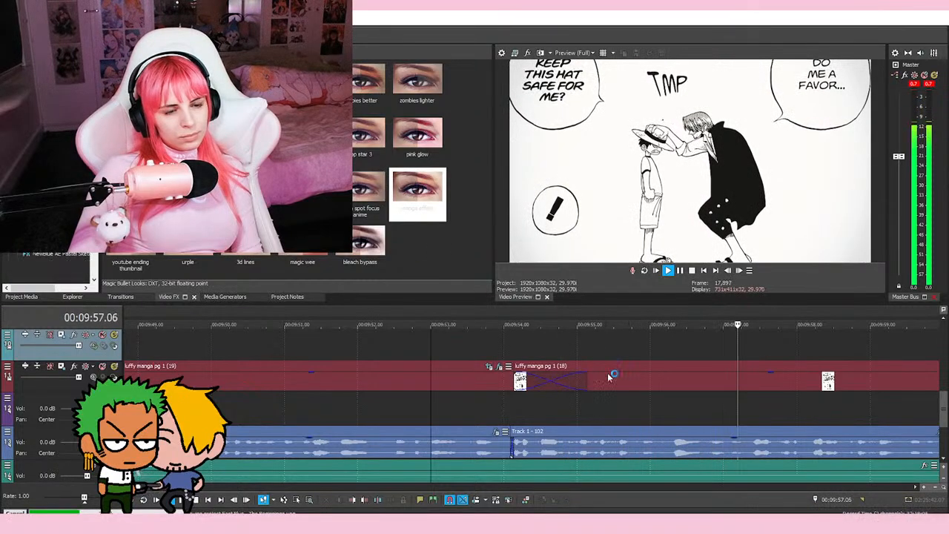
{"action": "scroll", "coordinate": [607, 338], "scroll_direction": "down", "scroll_amount": 5}
{"action": "scroll", "coordinate": [641, 355], "scroll_direction": "up", "scroll_amount": 2}
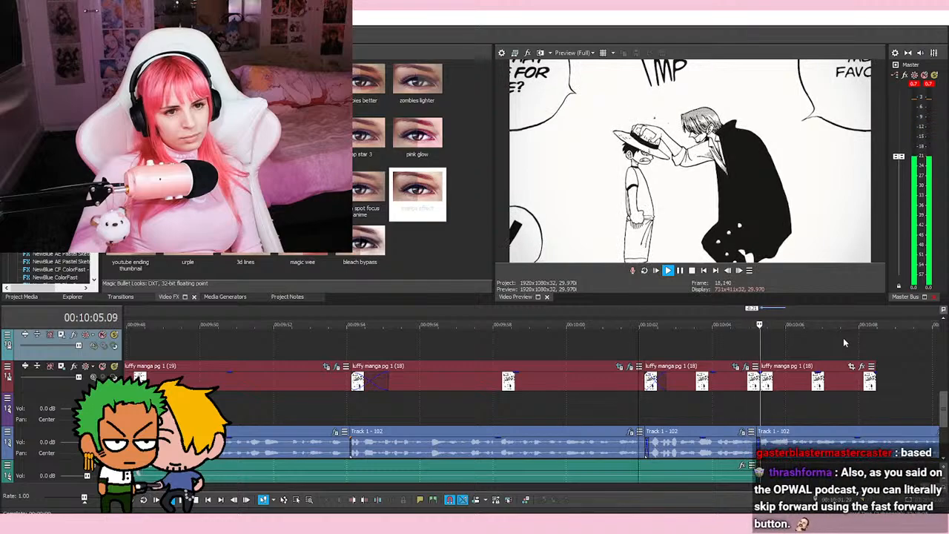
{"action": "key", "text": "space"}
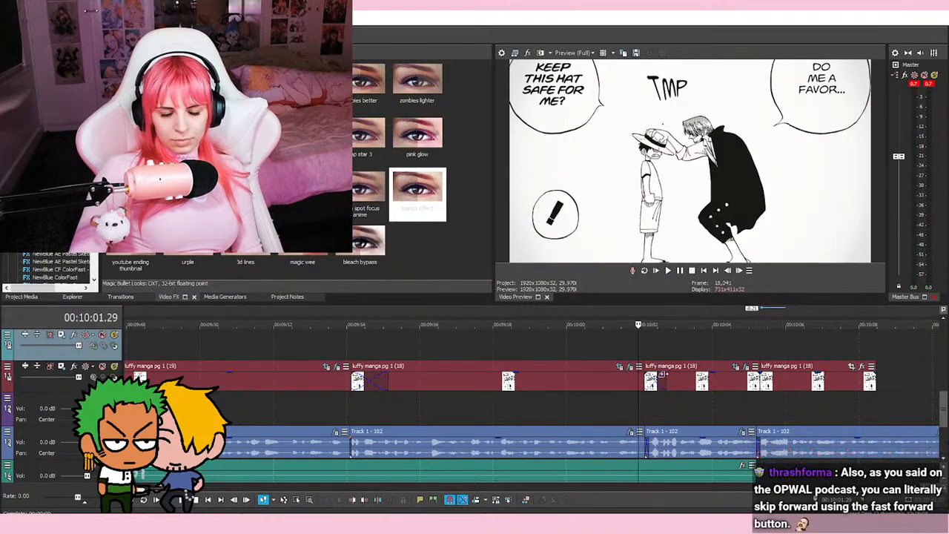
Step: Copy the longest luffy manga pg 1 (18) clip and paste its event attributes onto the last clip, which starts near 00:10:05
{"action": "right_click", "coordinate": [617, 386]}
{"action": "left_click", "coordinate": [645, 211]}
{"action": "left_click", "coordinate": [839, 382]}
{"action": "right_click", "coordinate": [839, 382]}
{"action": "left_click", "coordinate": [863, 222]}
Step: Delete the end crop keyframe of the last luffy manga pg 1 (18) clip and move its crop frame up to Y Center about 3,003
{"action": "left_click", "coordinate": [852, 367]}
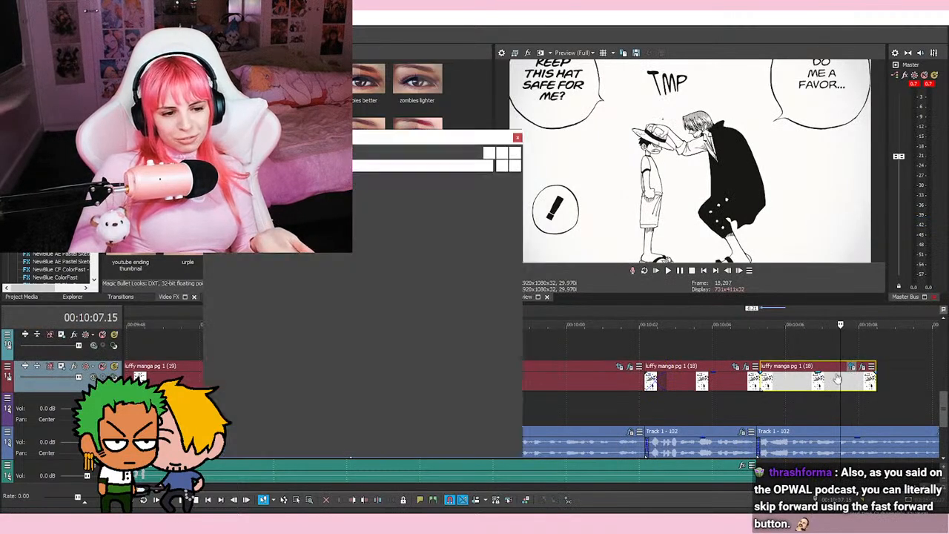
{"action": "key", "text": "Home"}
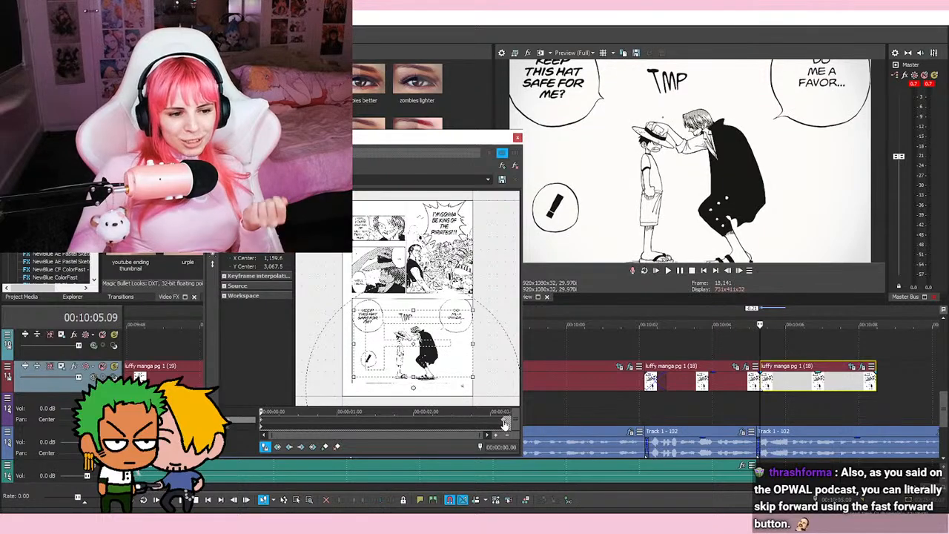
{"action": "right_click", "coordinate": [504, 422]}
{"action": "left_click", "coordinate": [471, 417]}
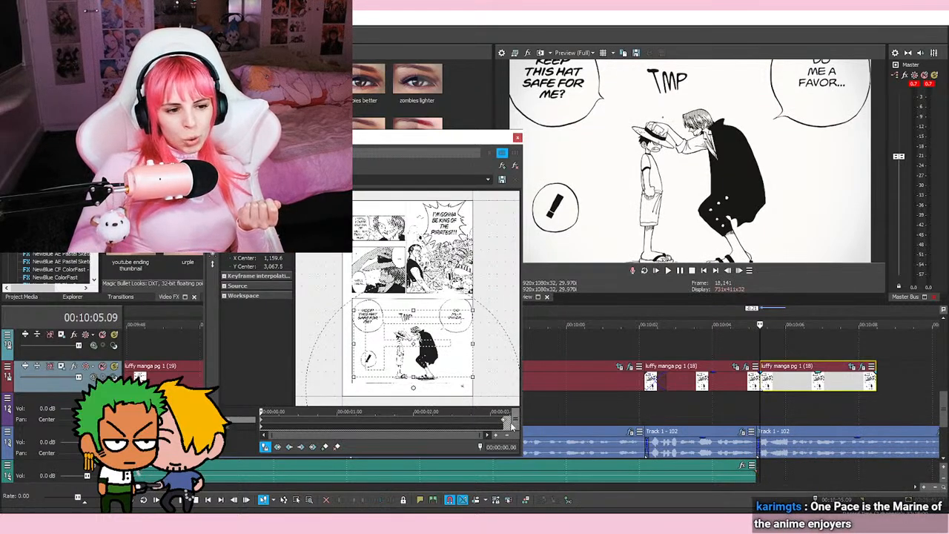
{"action": "right_click", "coordinate": [504, 423]}
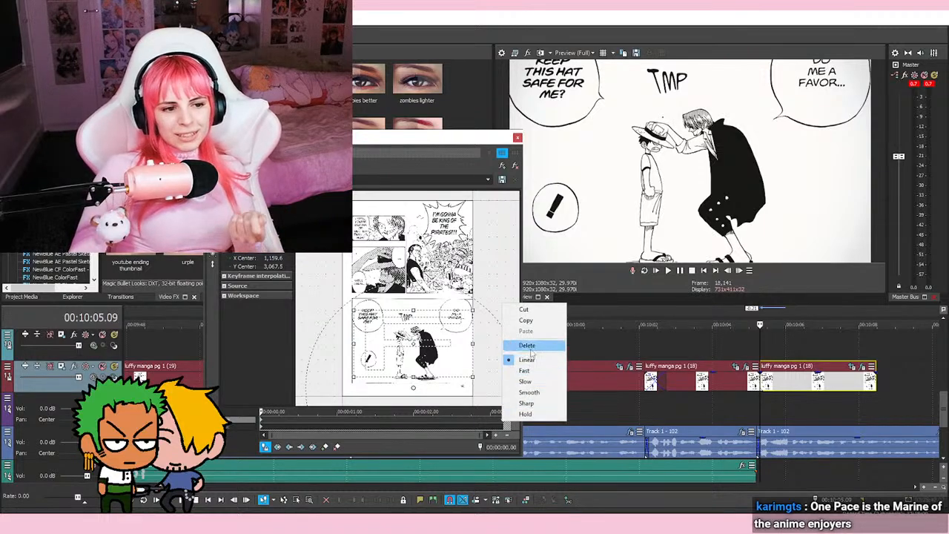
{"action": "left_click", "coordinate": [529, 348]}
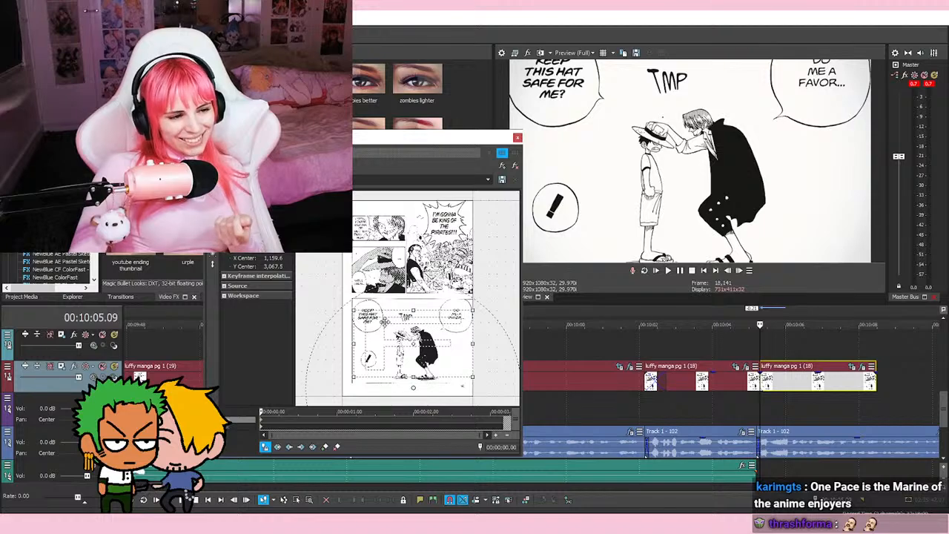
{"action": "left_click_drag", "start_coordinate": [377, 330], "coordinate": [381, 326]}
{"action": "left_click", "coordinate": [518, 138]}
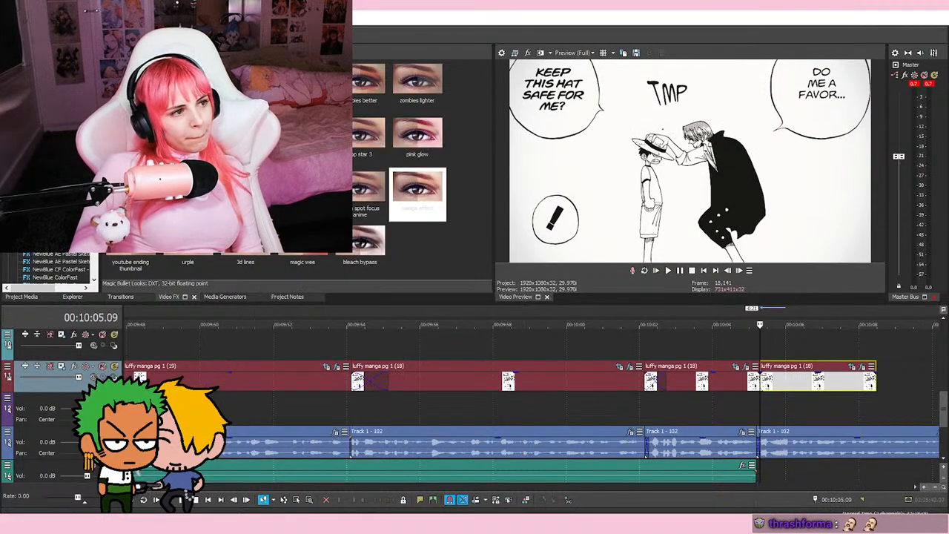
Step: Play the sequence from about 00:10:04 into the last luffy manga pg 1 (18) clip to check the framing change
{"action": "left_click", "coordinate": [680, 341]}
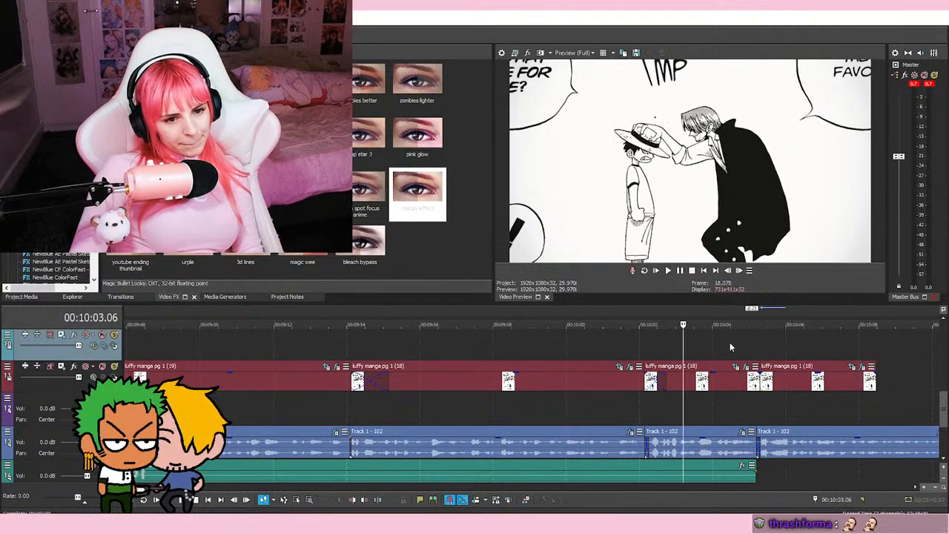
{"action": "left_click", "coordinate": [729, 341]}
{"action": "key", "text": "space"}
{"action": "scroll", "coordinate": [762, 366], "scroll_direction": "up", "scroll_amount": 2}
{"action": "key", "text": "space"}
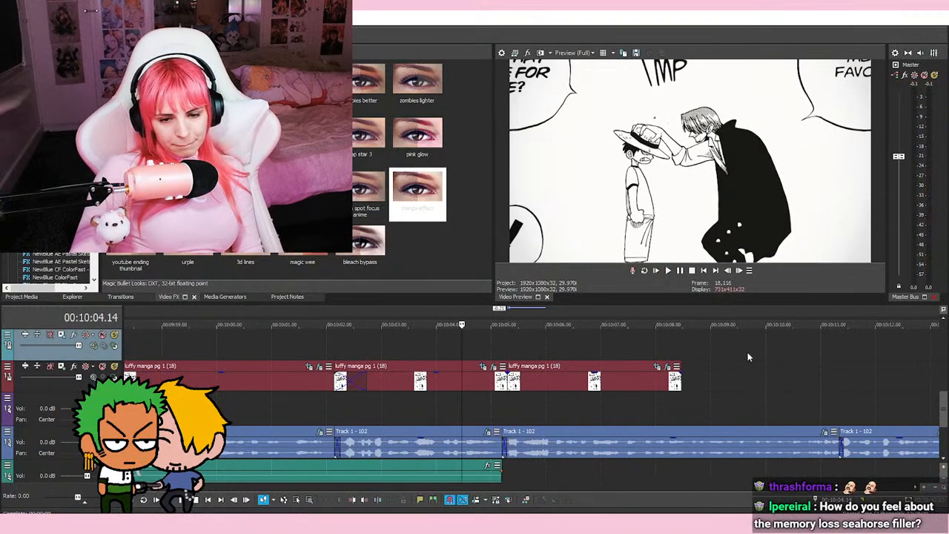
Step: Lower the last luffy manga pg 1 (18) clip's crop frame to Y Center about 3,035 and save the project
{"action": "left_click", "coordinate": [656, 368]}
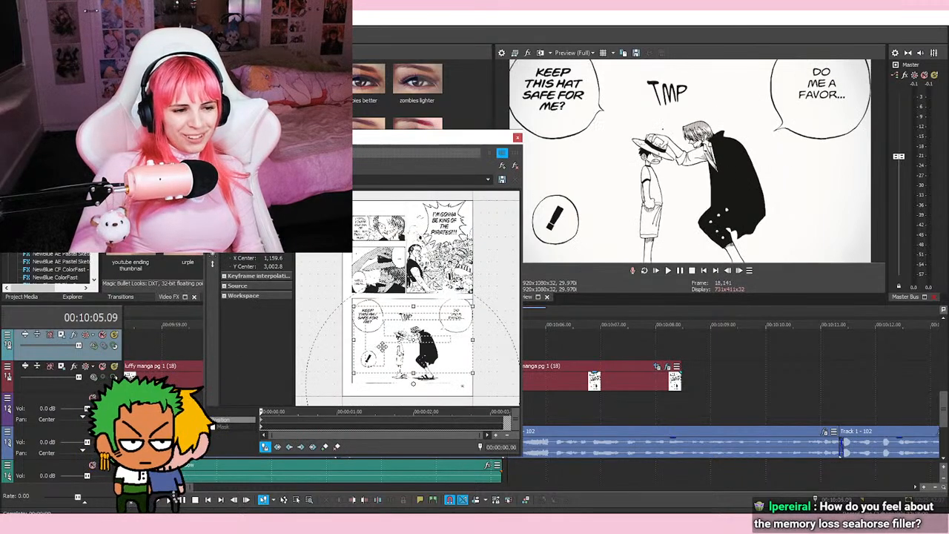
{"action": "left_click_drag", "start_coordinate": [423, 345], "coordinate": [423, 346]}
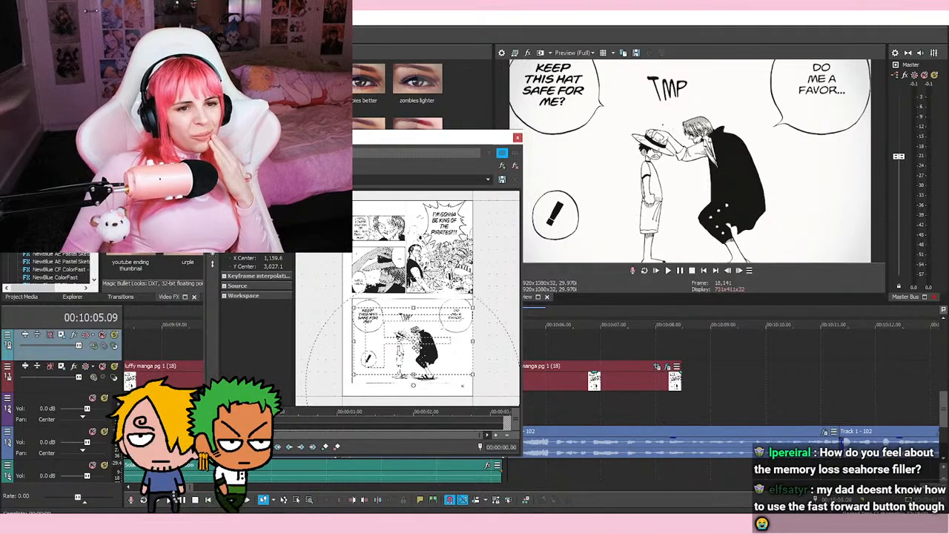
{"action": "left_click_drag", "start_coordinate": [416, 345], "coordinate": [417, 347]}
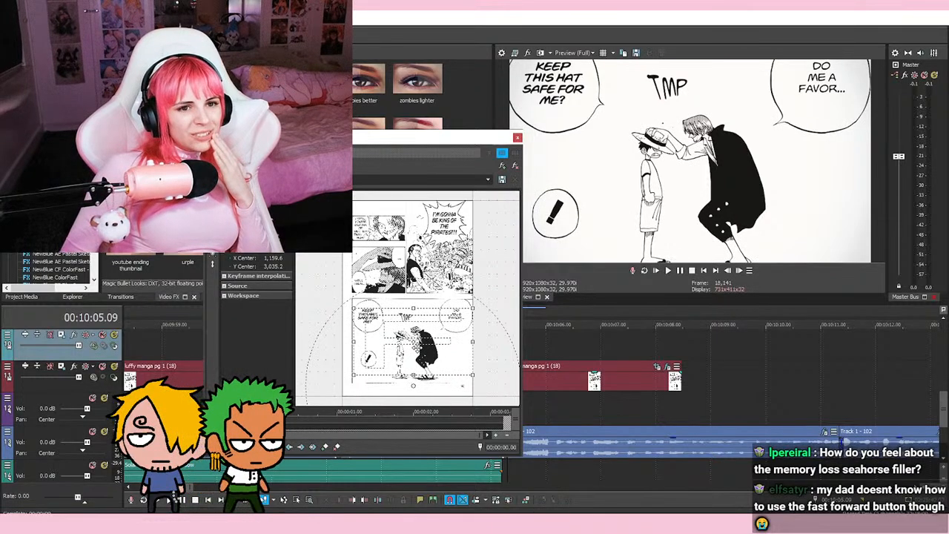
{"action": "left_click", "coordinate": [517, 138]}
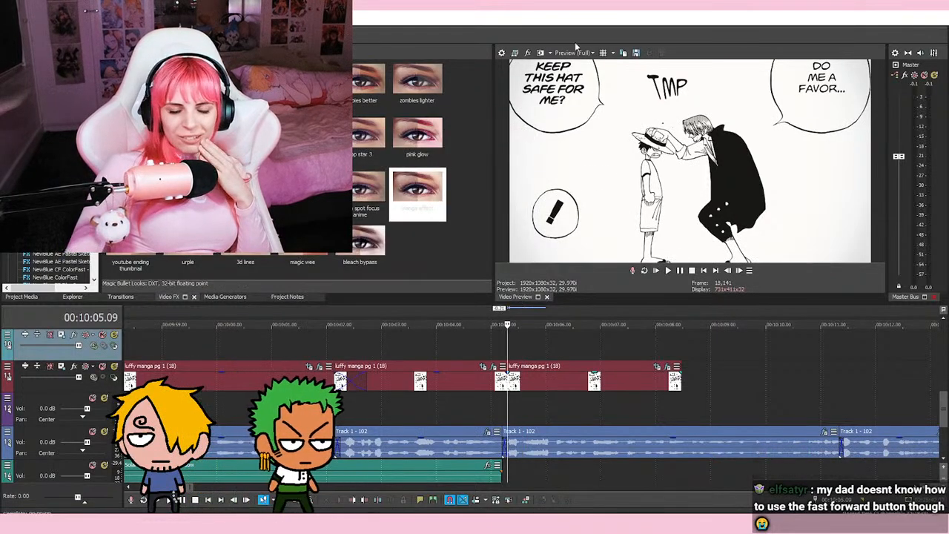
{"action": "left_click", "coordinate": [493, 350]}
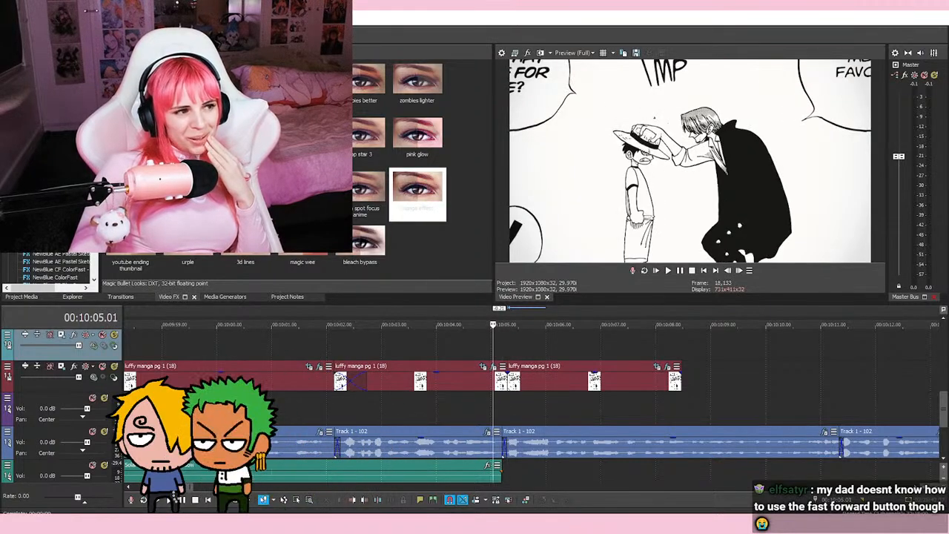
{"action": "key", "text": "ctrl+s"}
Step: Replay the cut between the last two luffy manga pg 1 (18) clips from 00:10:05.00
{"action": "scroll", "coordinate": [630, 350], "scroll_direction": "up", "scroll_amount": 3}
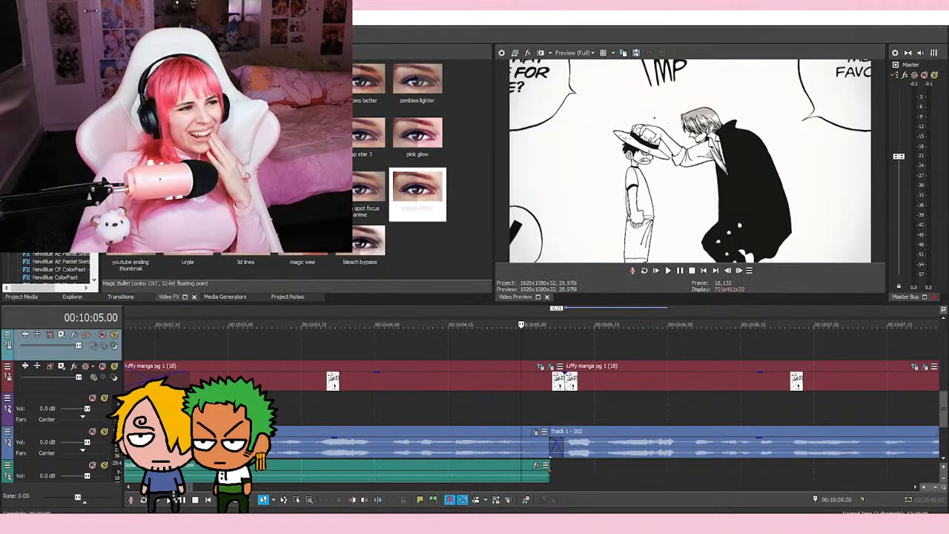
{"action": "key", "text": "space"}
{"action": "key", "text": "space"}
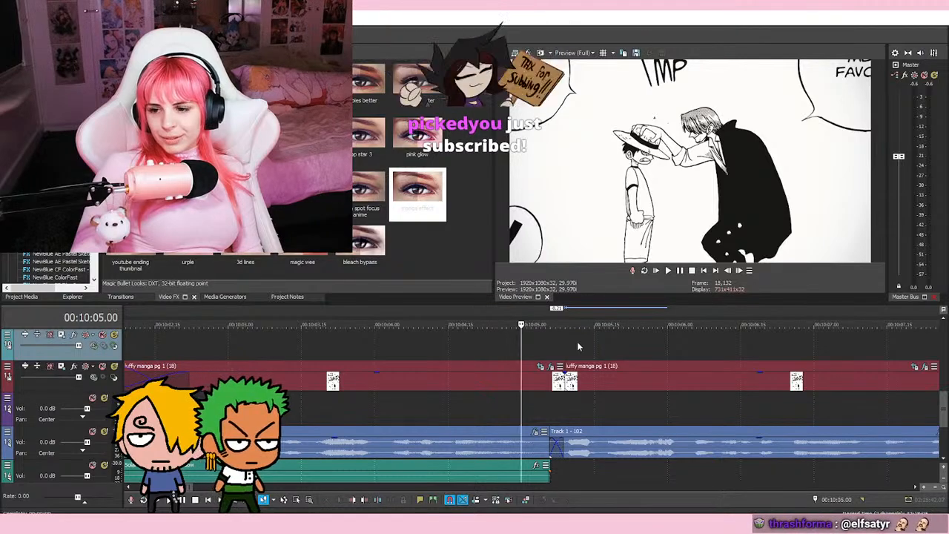
{"action": "key", "text": "space"}
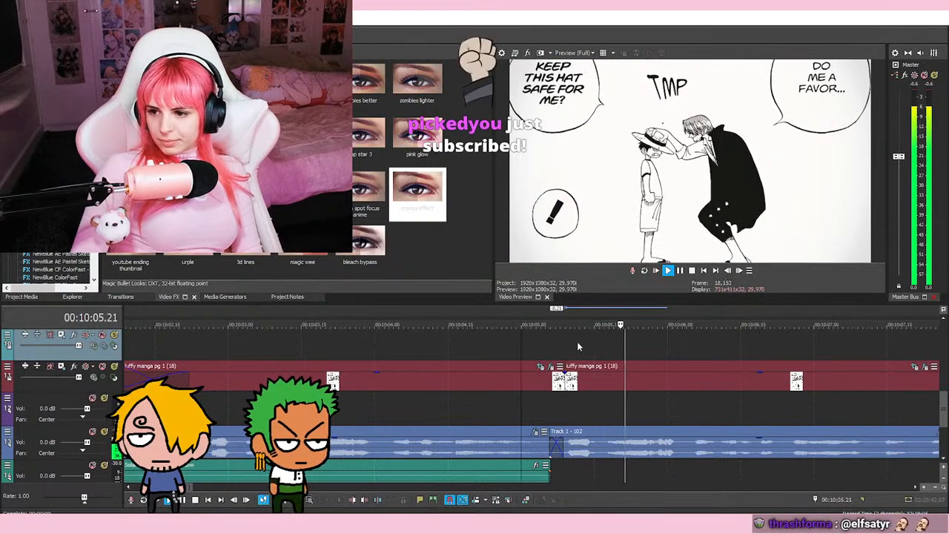
{"action": "key", "text": "space"}
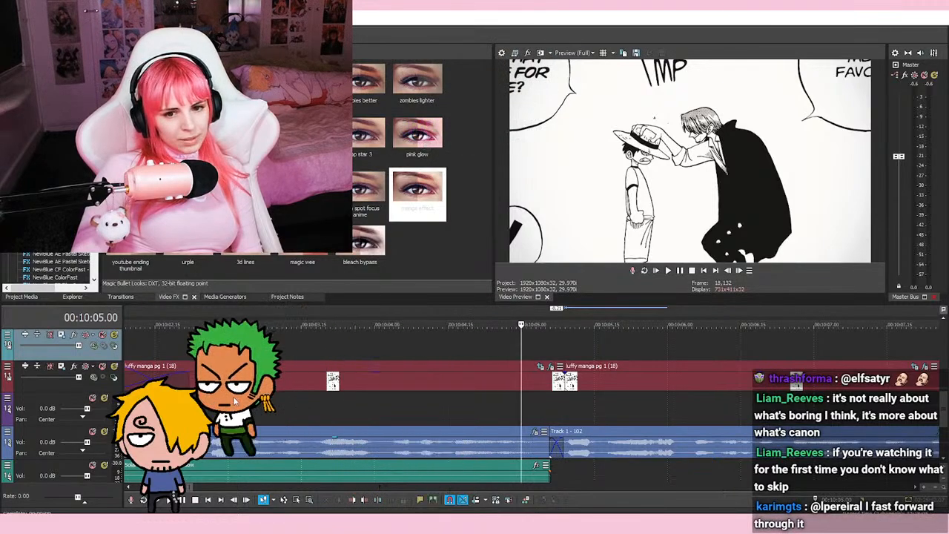
{"action": "left_click", "coordinate": [595, 350]}
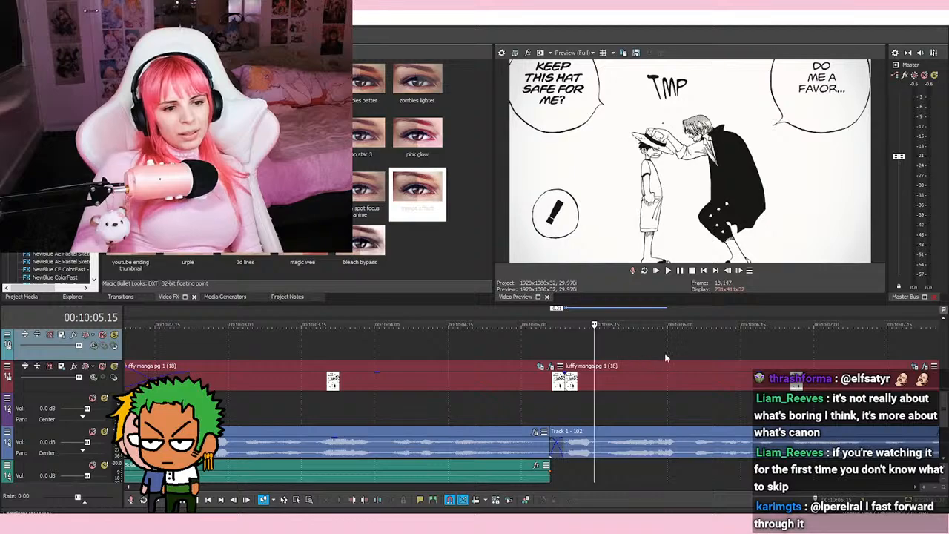
{"action": "left_click", "coordinate": [525, 351]}
{"action": "left_click", "coordinate": [521, 346]}
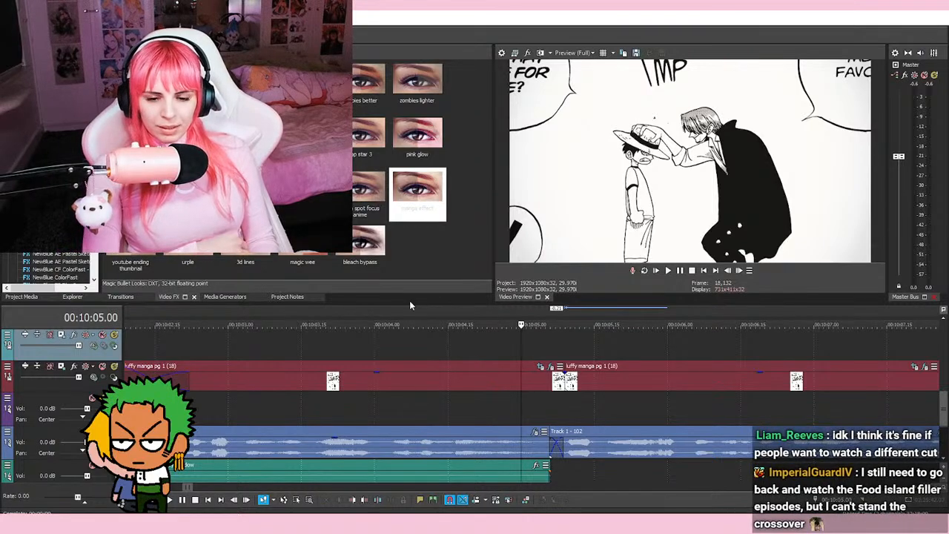
{"action": "left_click", "coordinate": [448, 343]}
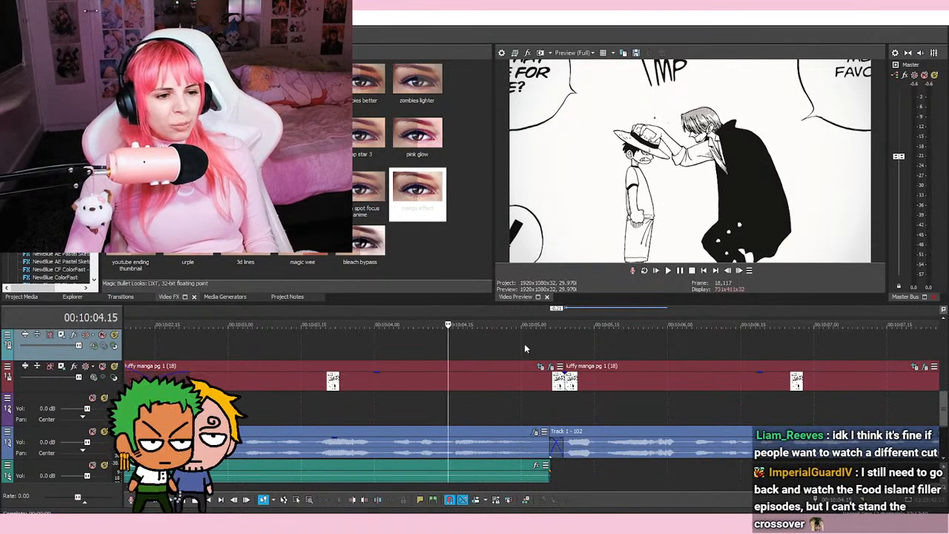
{"action": "left_click", "coordinate": [527, 344]}
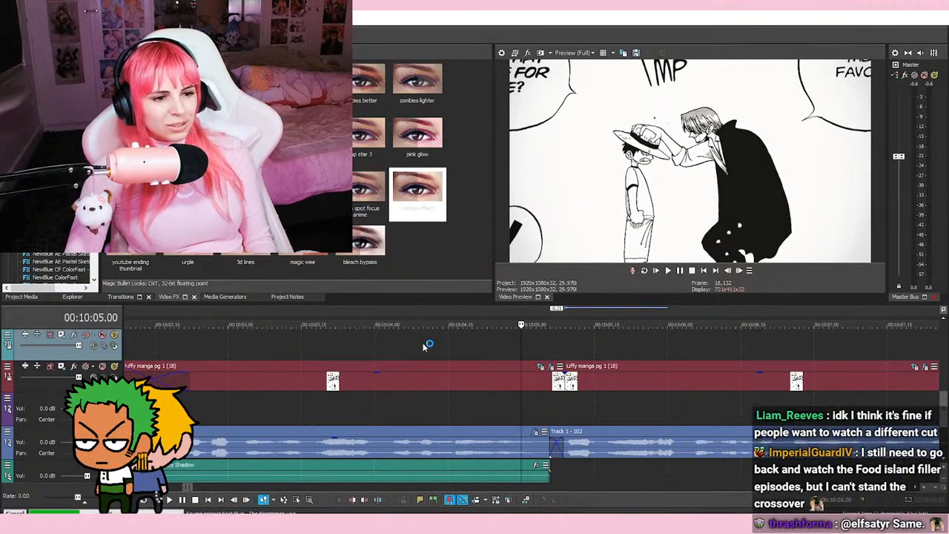
{"action": "left_click", "coordinate": [449, 349]}
{"action": "left_click", "coordinate": [520, 351]}
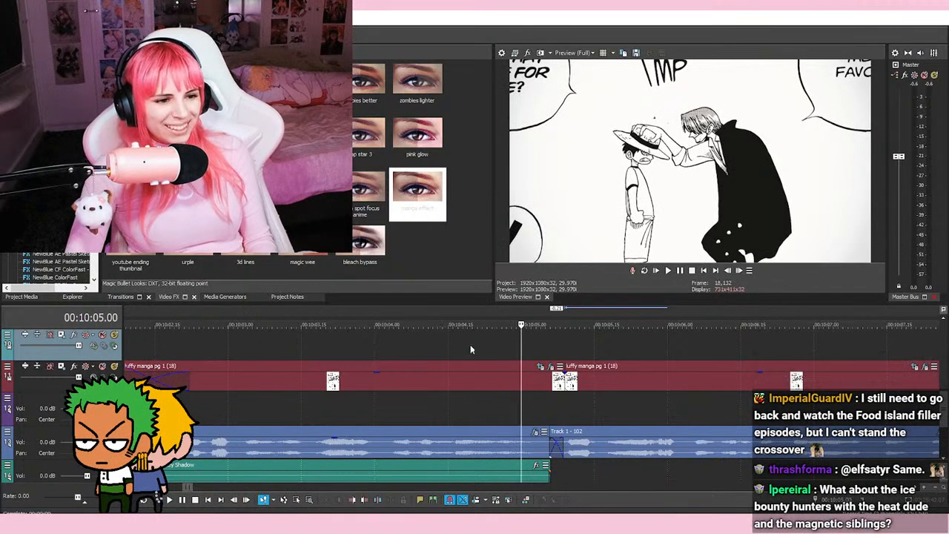
{"action": "left_click", "coordinate": [447, 349]}
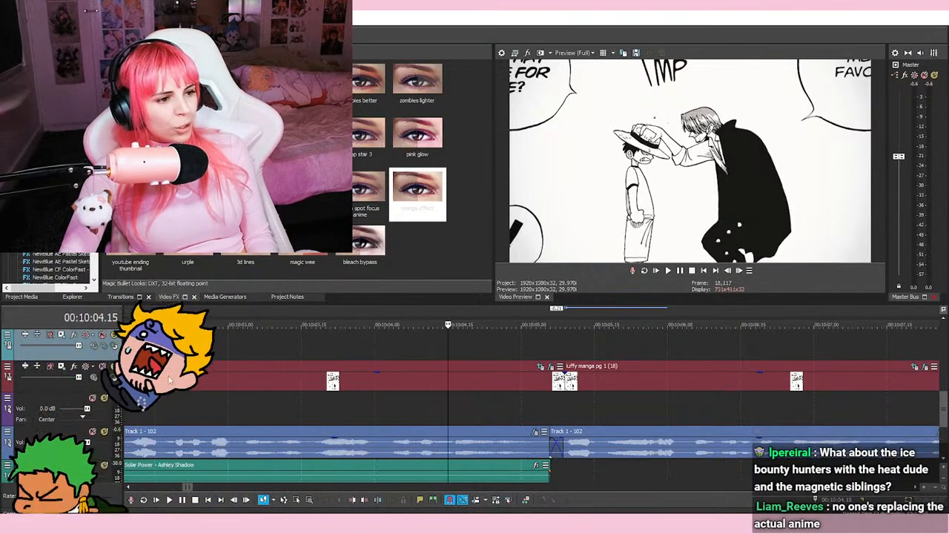
{"action": "left_click", "coordinate": [375, 348]}
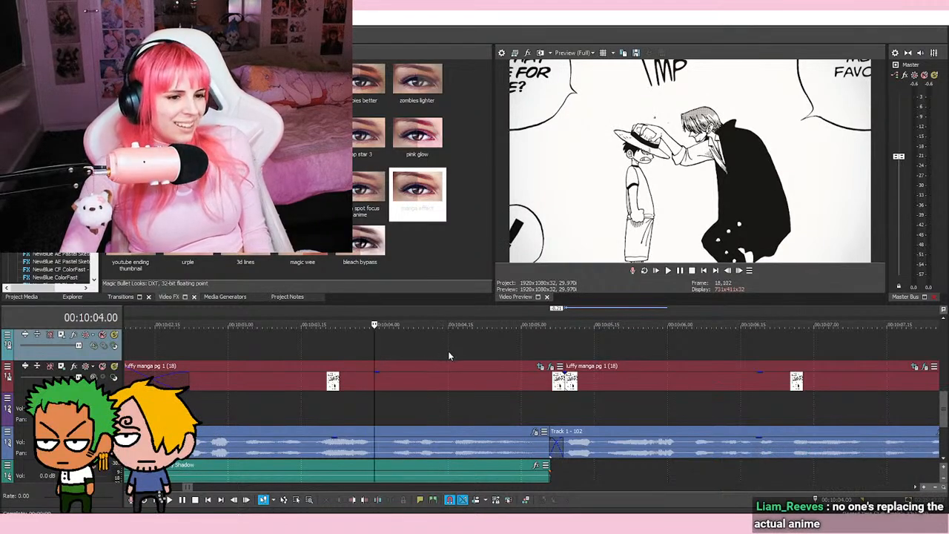
{"action": "left_click", "coordinate": [448, 351]}
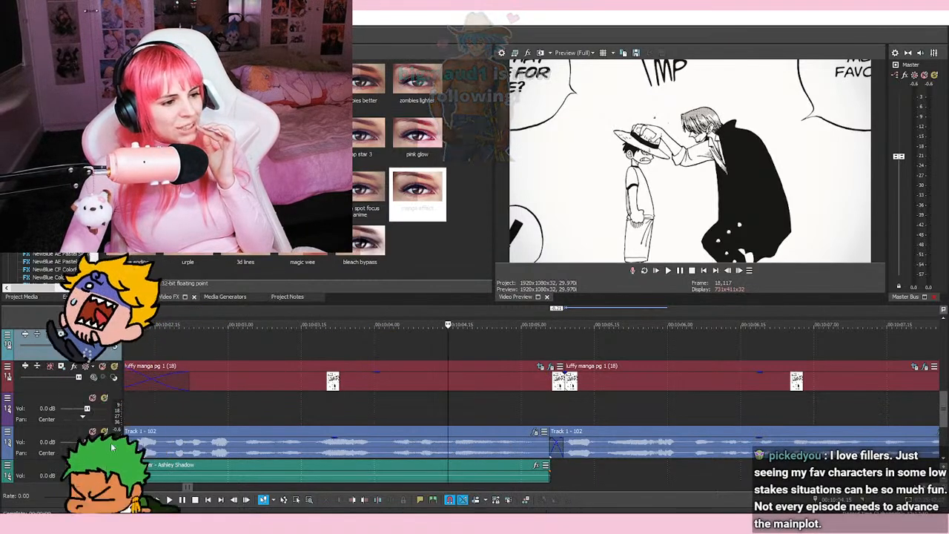
{"action": "key", "text": "space"}
{"action": "key", "text": "space"}
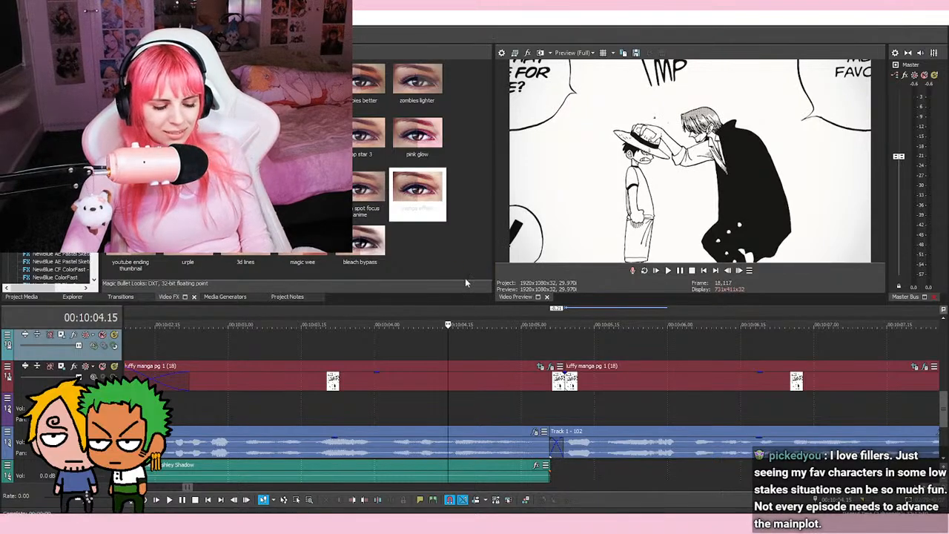
{"action": "left_click", "coordinate": [522, 350]}
{"action": "left_click", "coordinate": [445, 348]}
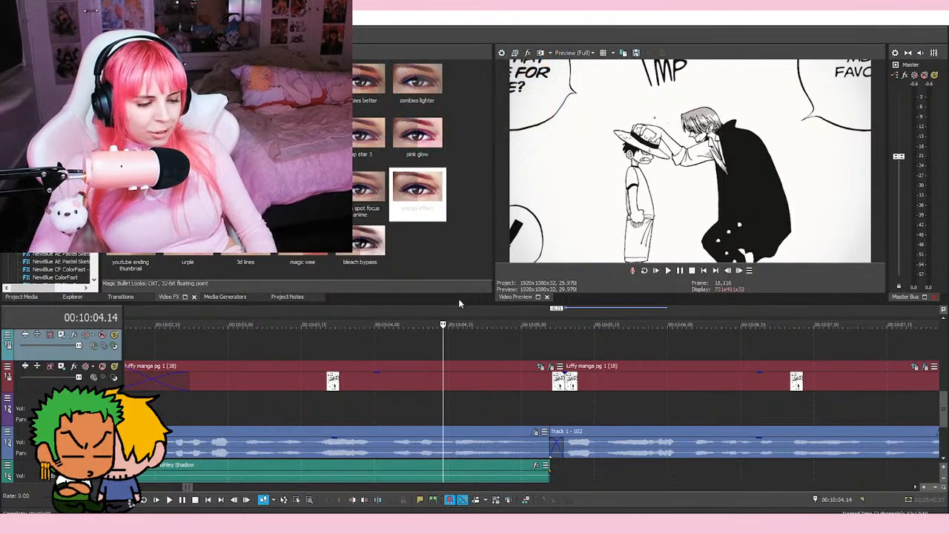
{"action": "left_click", "coordinate": [372, 344]}
{"action": "left_click", "coordinate": [447, 346]}
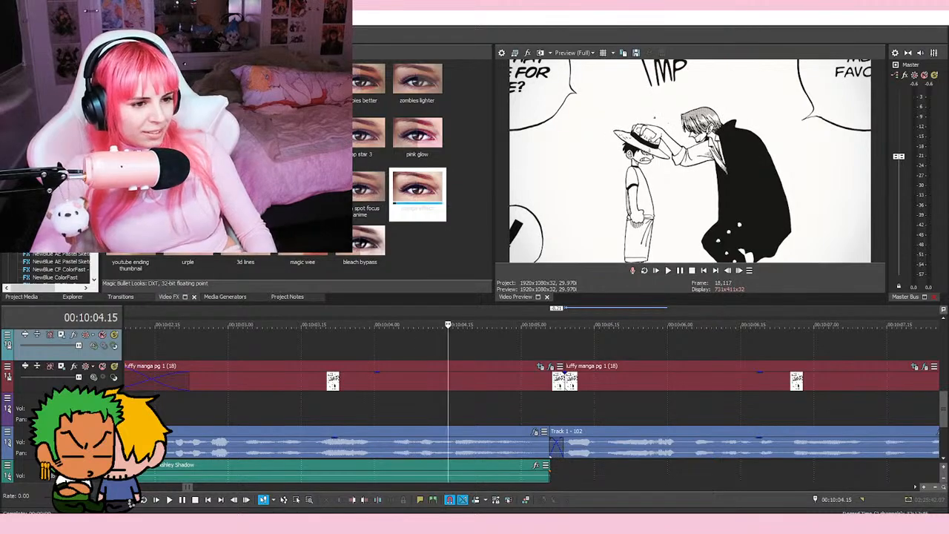
{"action": "left_click", "coordinate": [375, 353]}
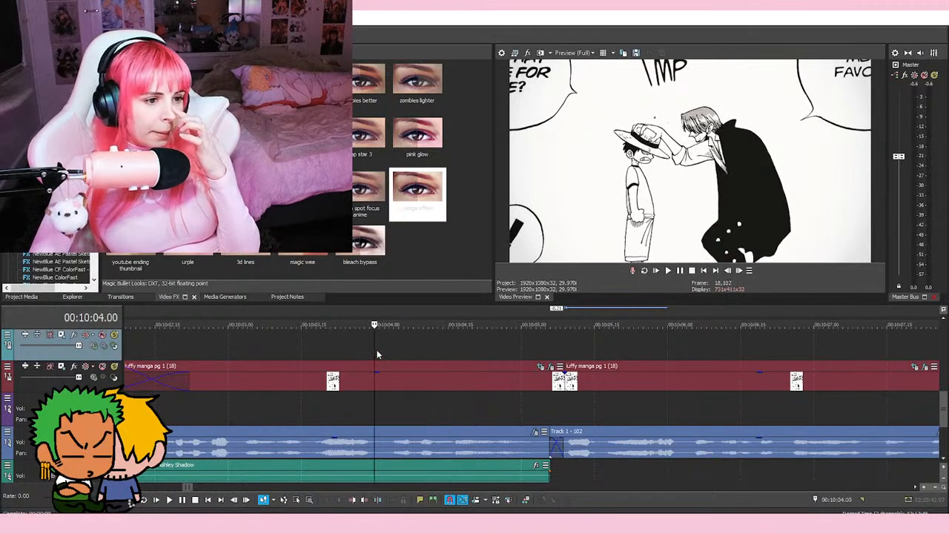
{"action": "left_click", "coordinate": [443, 347]}
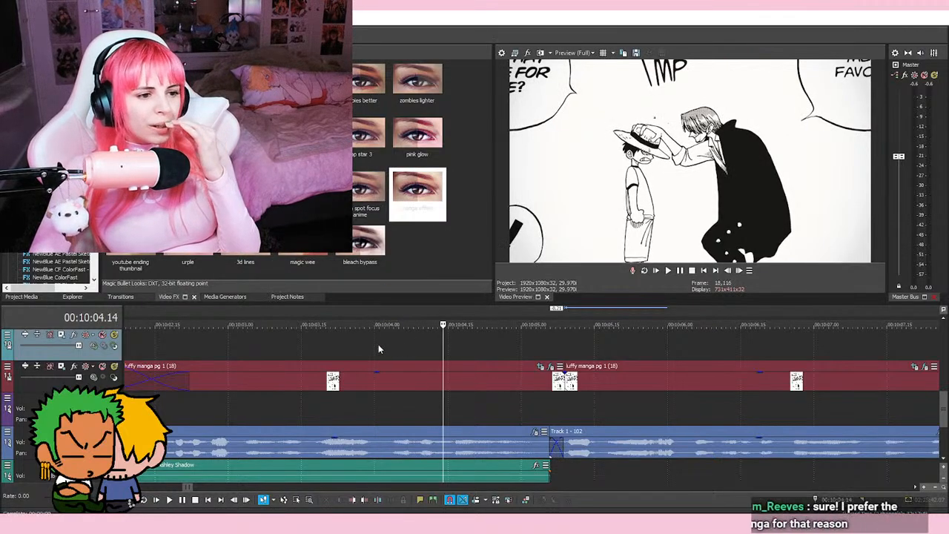
{"action": "left_click", "coordinate": [375, 345]}
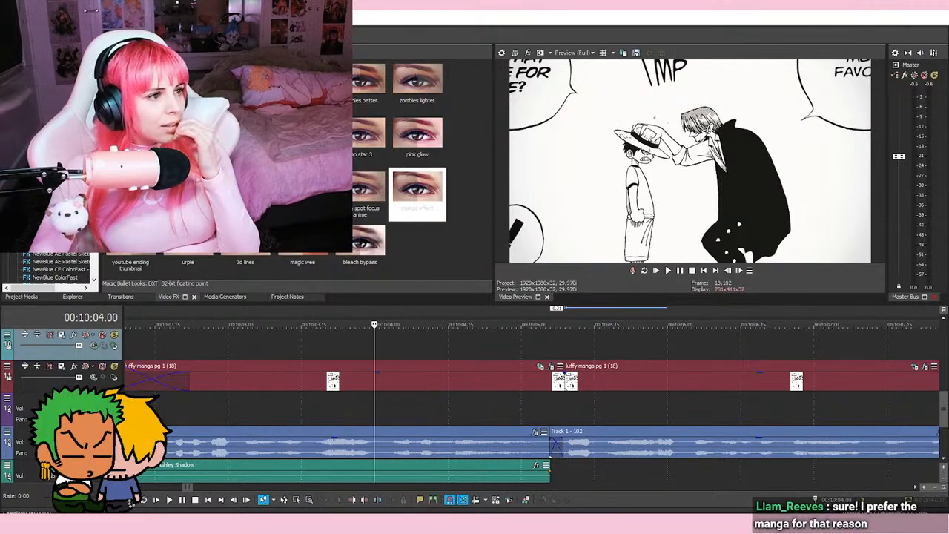
{"action": "left_click", "coordinate": [447, 347]}
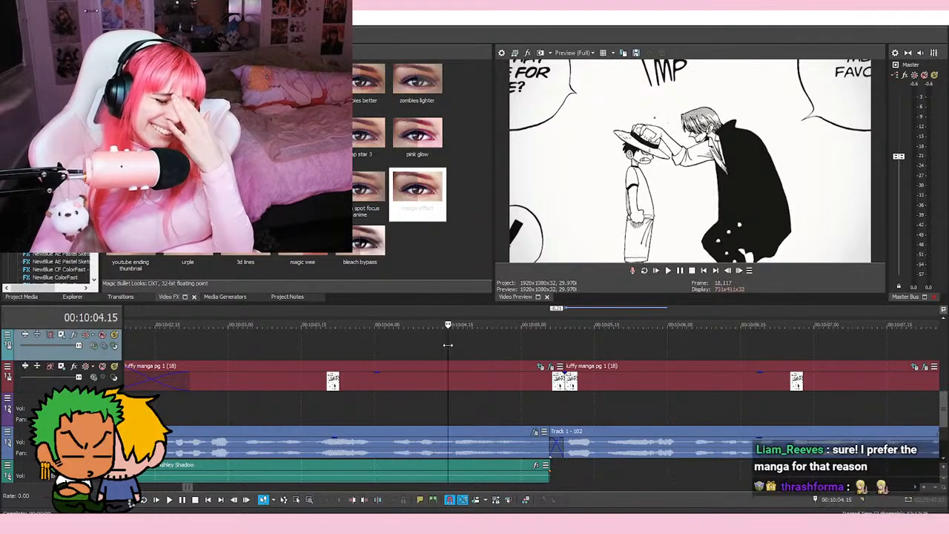
{"action": "left_click", "coordinate": [519, 347]}
{"action": "left_click", "coordinate": [445, 343]}
Step: Play the sequence from 00:10:04.00 across the cut into the last luffy manga pg 1 (18) clip
{"action": "left_click", "coordinate": [375, 342]}
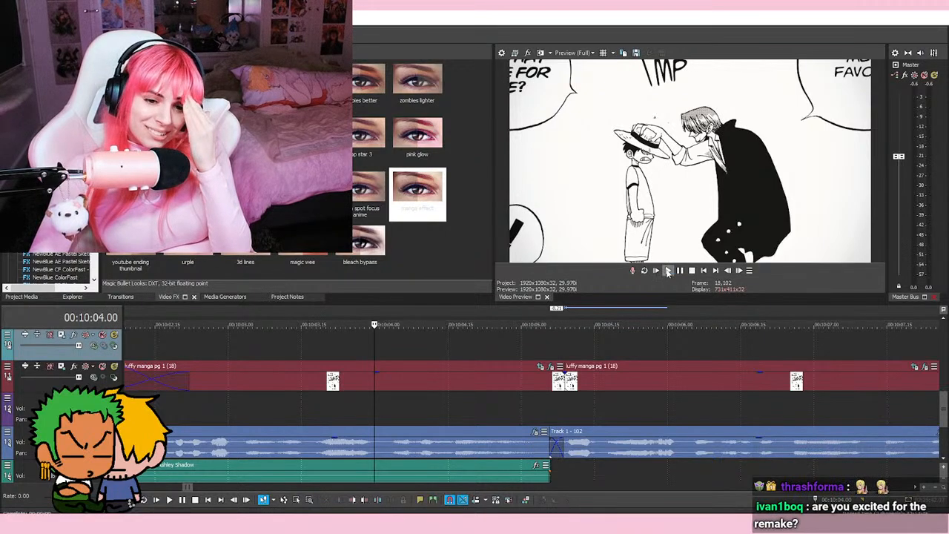
{"action": "left_click", "coordinate": [667, 270]}
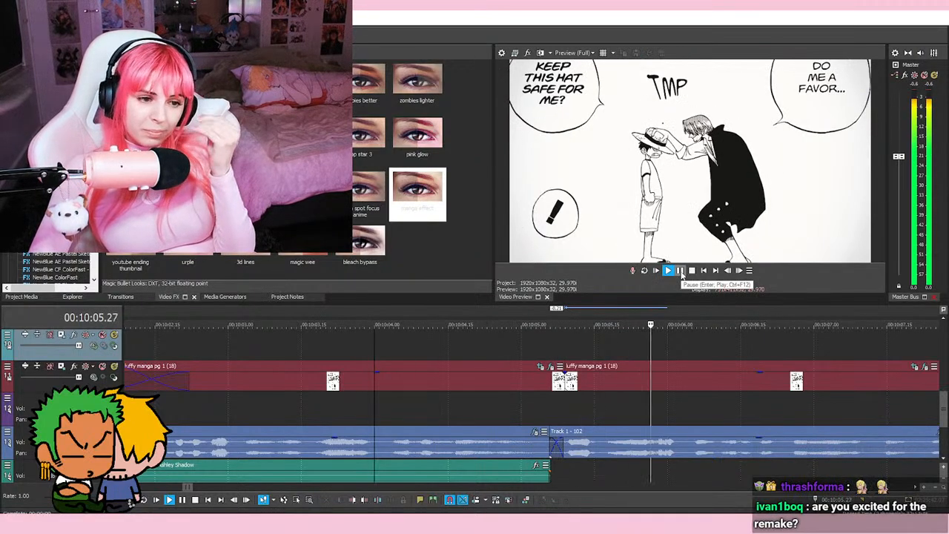
{"action": "left_click", "coordinate": [680, 271]}
{"action": "left_click", "coordinate": [445, 345]}
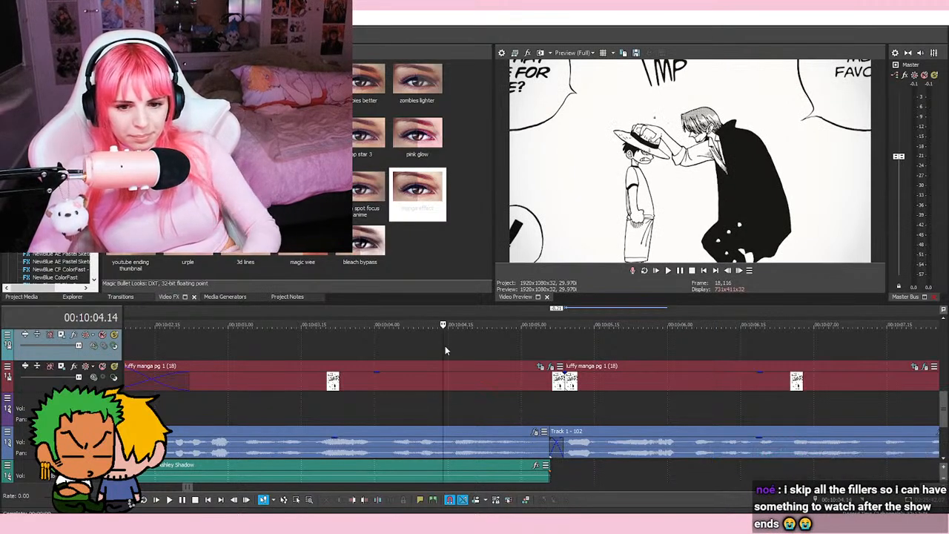
Step: Compare frames of the luffy manga pg 1 (18) clip between about 00:10:04.14 and 00:10:05.01, just before the next clip
{"action": "key", "text": "space"}
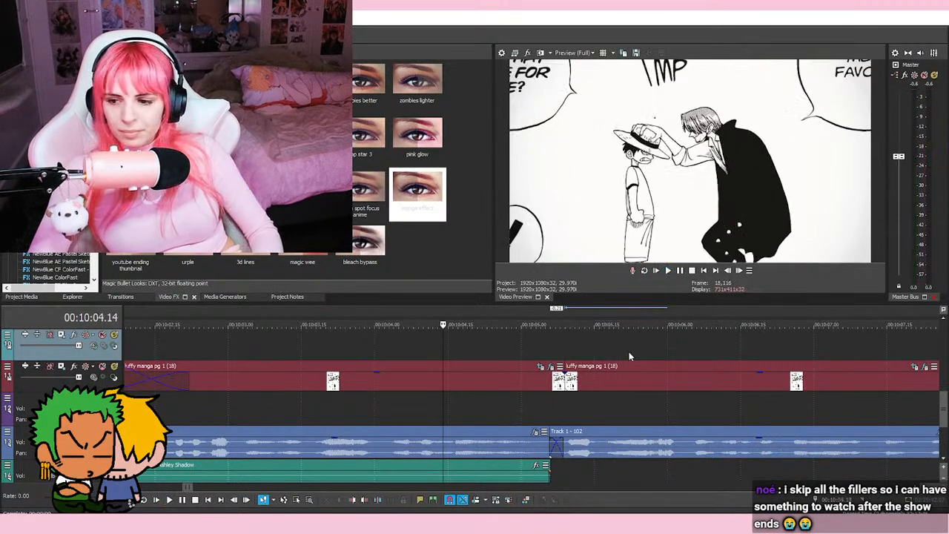
{"action": "key", "text": "space"}
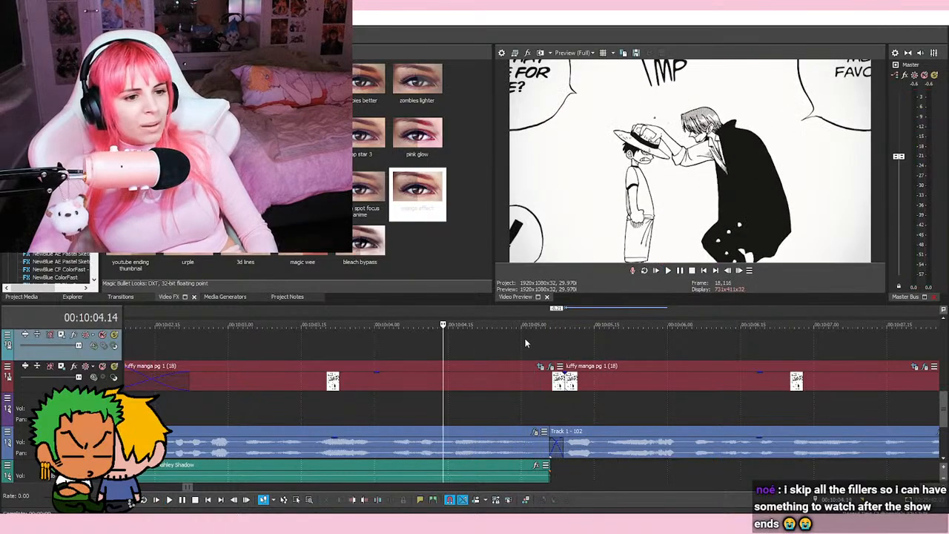
{"action": "left_click", "coordinate": [525, 346]}
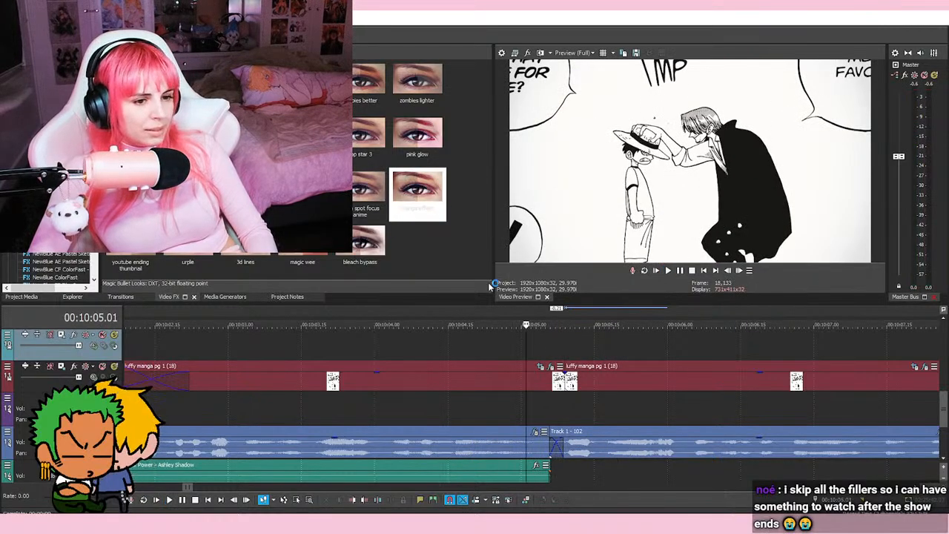
{"action": "left_click", "coordinate": [510, 346]}
{"action": "left_click", "coordinate": [480, 348]}
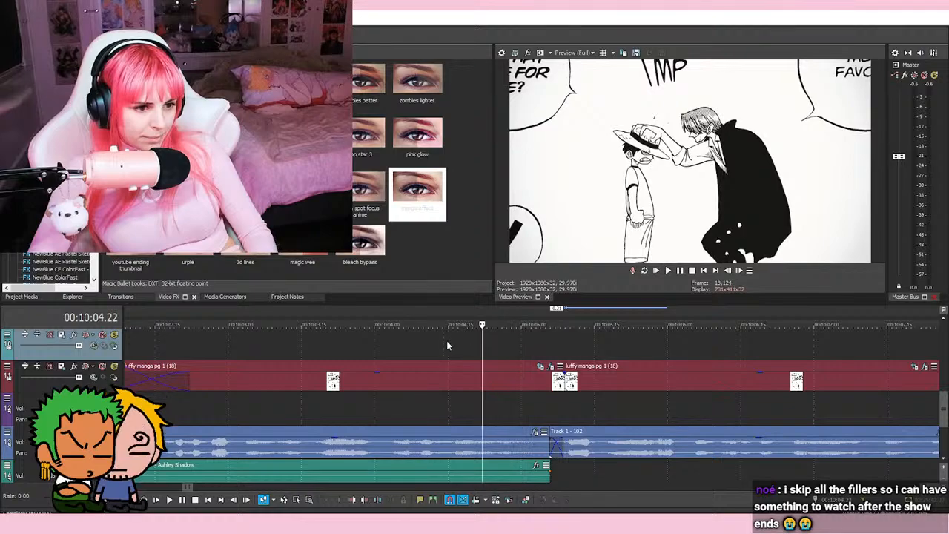
{"action": "left_click", "coordinate": [446, 340]}
{"action": "left_click", "coordinate": [521, 344]}
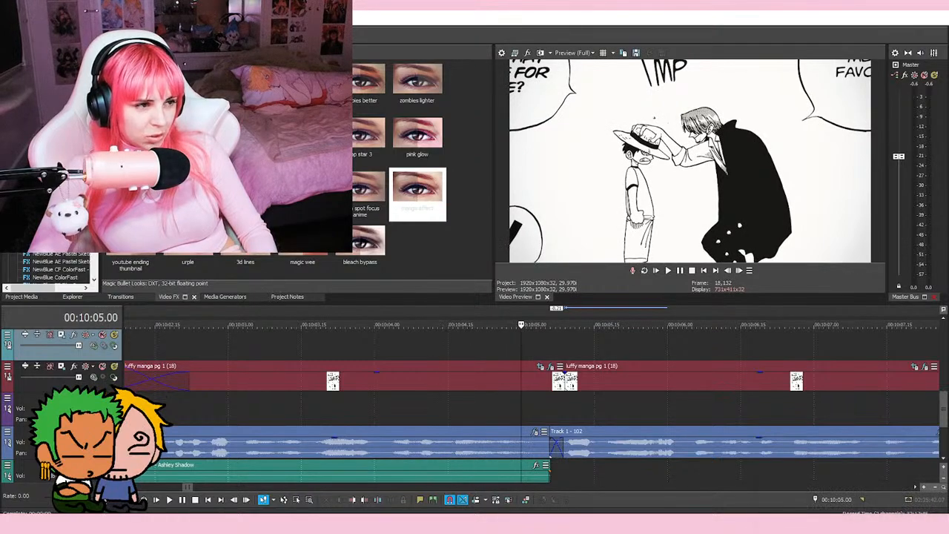
{"action": "left_click", "coordinate": [448, 347]}
{"action": "left_click", "coordinate": [523, 355]}
Step: Play through the end of the last luffy manga pg 1 (18) clip and extend its end to 00:10:08.17
{"action": "key", "text": "space"}
{"action": "scroll", "coordinate": [627, 341], "scroll_direction": "down", "scroll_amount": 4}
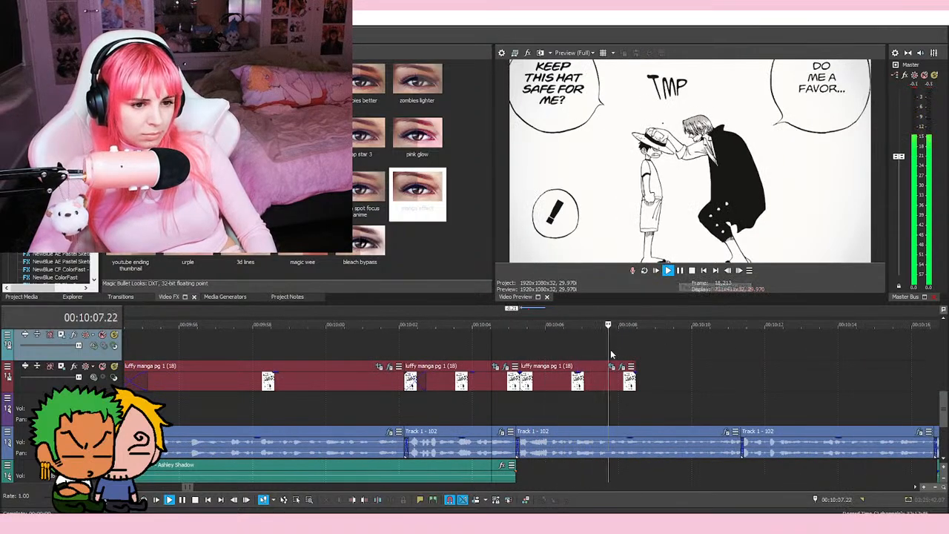
{"action": "left_click", "coordinate": [679, 270]}
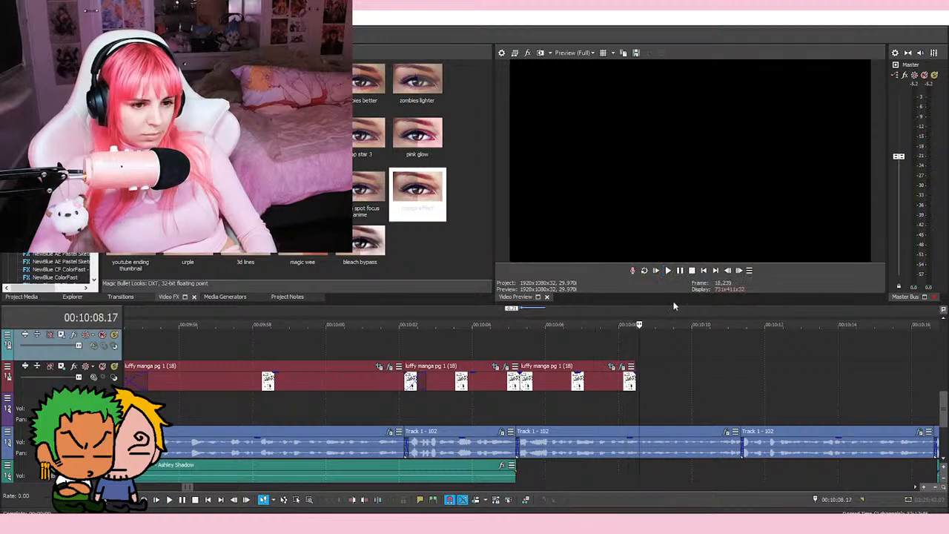
{"action": "scroll", "coordinate": [520, 404], "scroll_direction": "up", "scroll_amount": 2}
{"action": "mouse_move", "coordinate": [521, 384]}
{"action": "left_mouse_down"}
{"action": "mouse_move", "coordinate": [545, 382]}
{"action": "mouse_move", "coordinate": [527, 381]}
{"action": "left_mouse_up"}
Step: Play the last luffy manga pg 1 (18) clip from 00:10:05.09 and split it at 00:10:07.16
{"action": "left_click", "coordinate": [288, 354]}
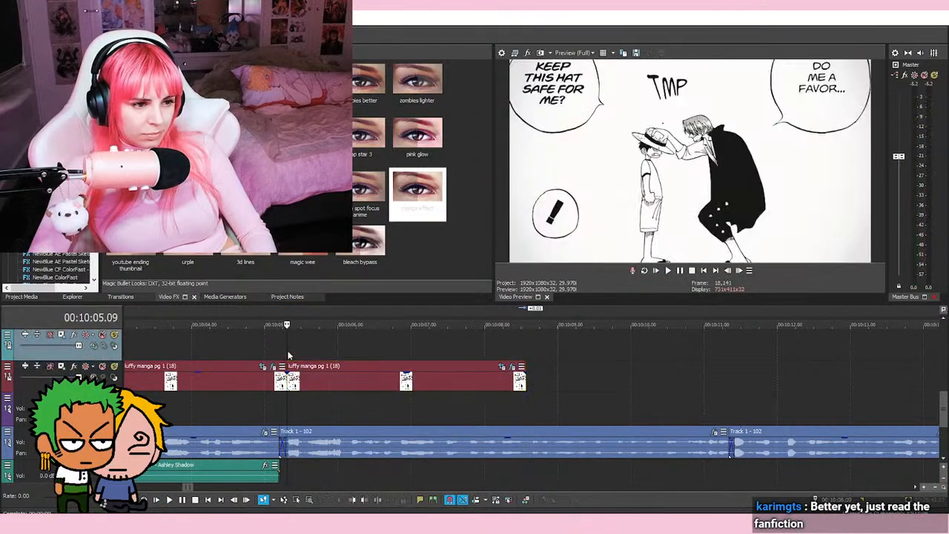
{"action": "key", "text": "space"}
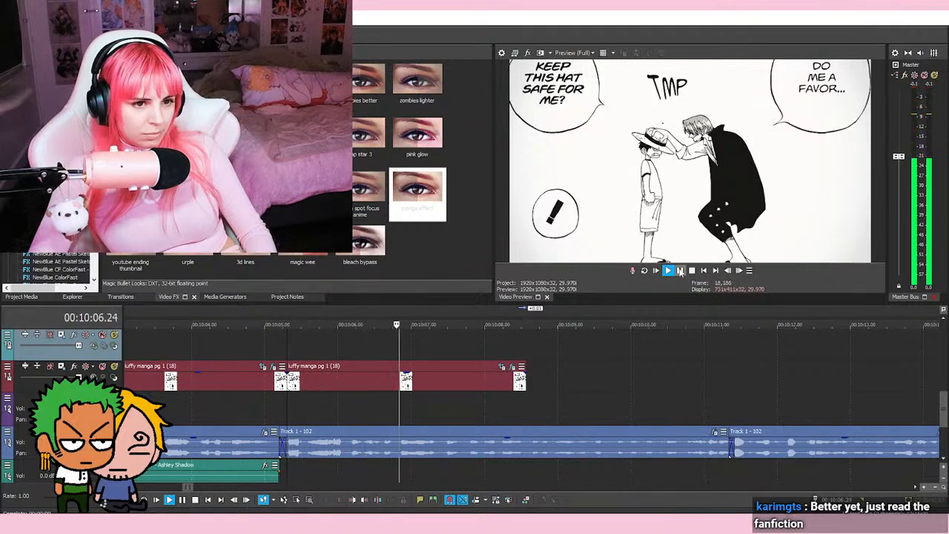
{"action": "key", "text": "Return"}
{"action": "scroll", "coordinate": [525, 392], "scroll_direction": "up", "scroll_amount": 3}
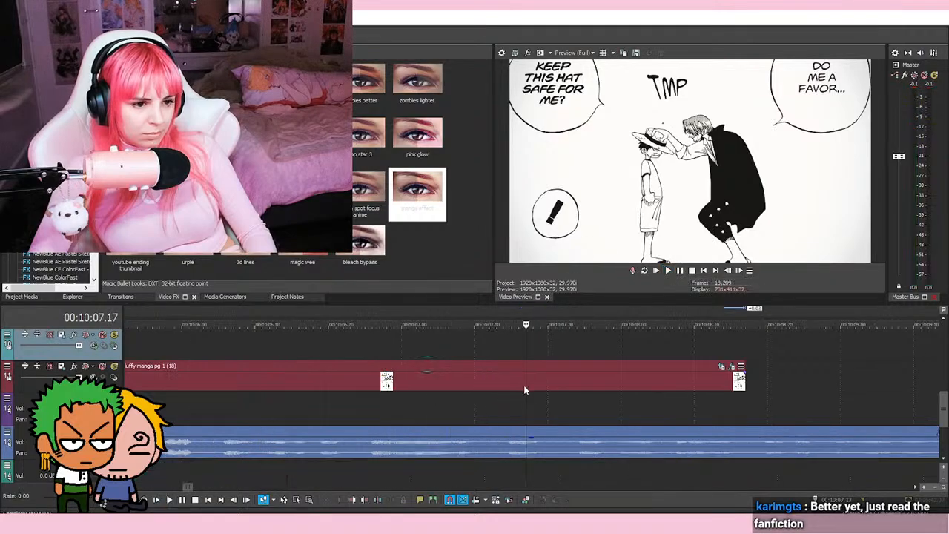
{"action": "left_click", "coordinate": [524, 385]}
{"action": "key", "text": "Left"}
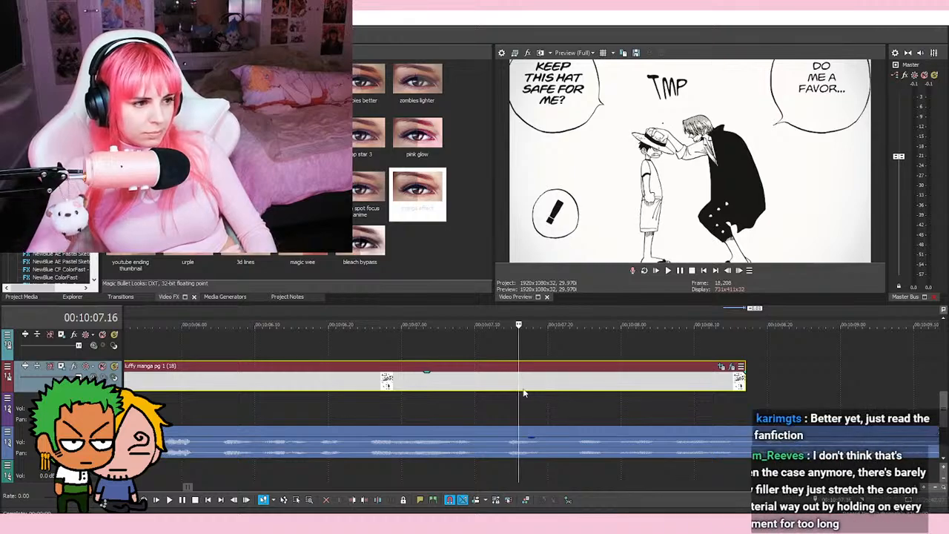
{"action": "key", "text": "s"}
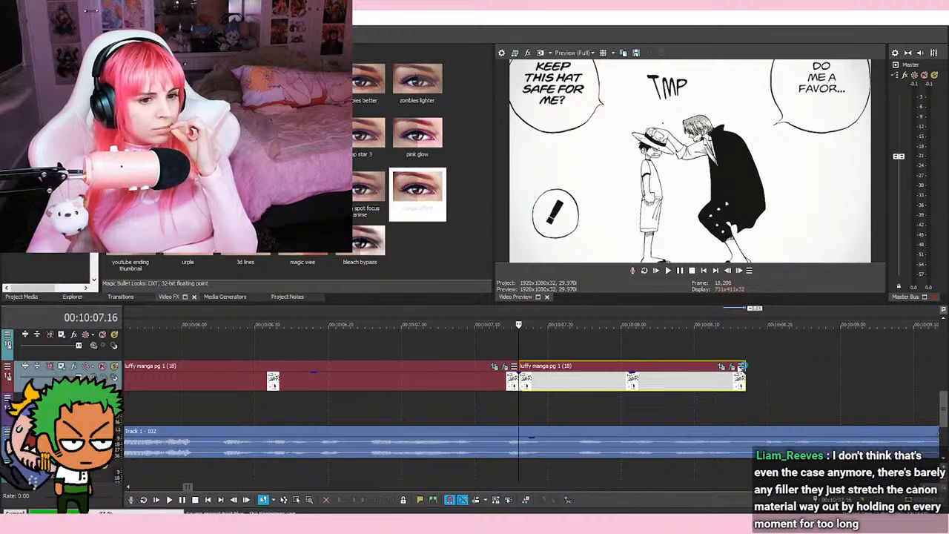
Step: Tighten the new last luffy manga pg 1 (18) clip's crop frame around the two figures, with Y Center about 2,705
{"action": "left_click", "coordinate": [494, 365]}
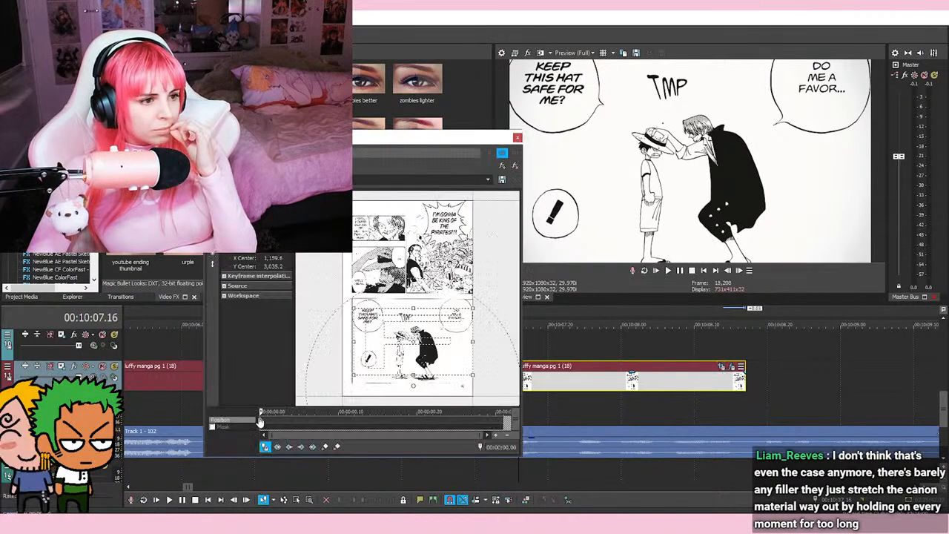
{"action": "left_click_drag", "start_coordinate": [415, 378], "coordinate": [377, 350]}
{"action": "scroll", "coordinate": [433, 343], "scroll_direction": "up", "scroll_amount": 3}
{"action": "left_click_drag", "start_coordinate": [434, 342], "coordinate": [435, 354]}
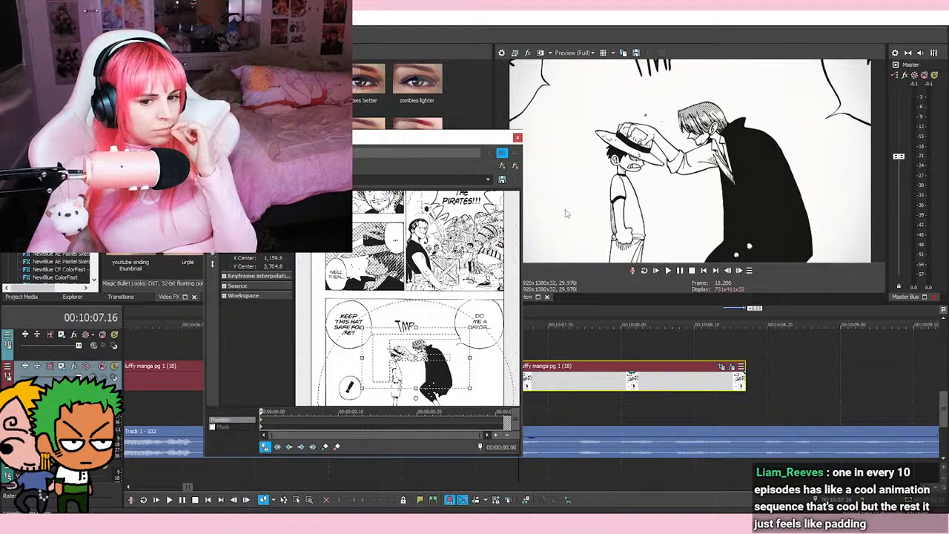
{"action": "left_click", "coordinate": [517, 138]}
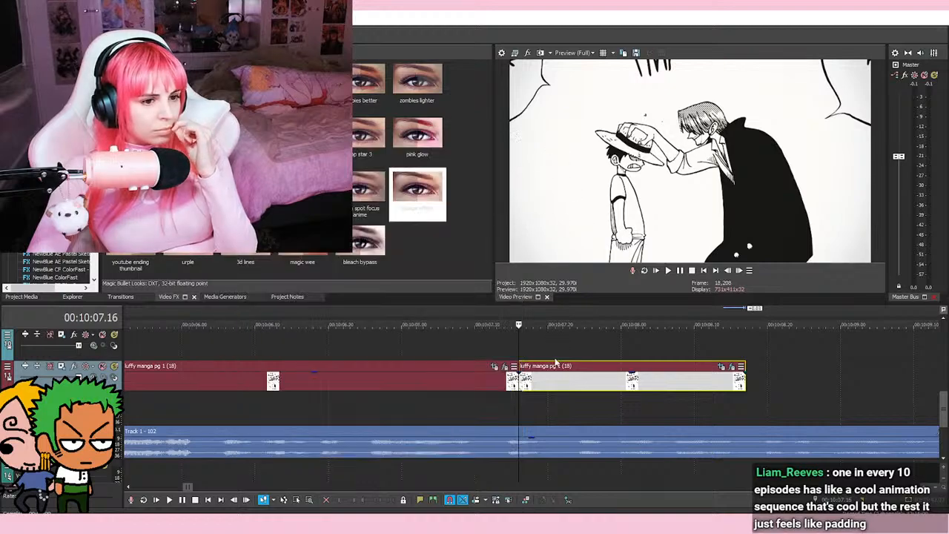
Step: Compare the framing on both sides of the cut at 00:10:07.16, checking frames between about 00:10:07.09 and 00:10:08.00
{"action": "left_click", "coordinate": [548, 350]}
{"action": "left_click", "coordinate": [474, 344]}
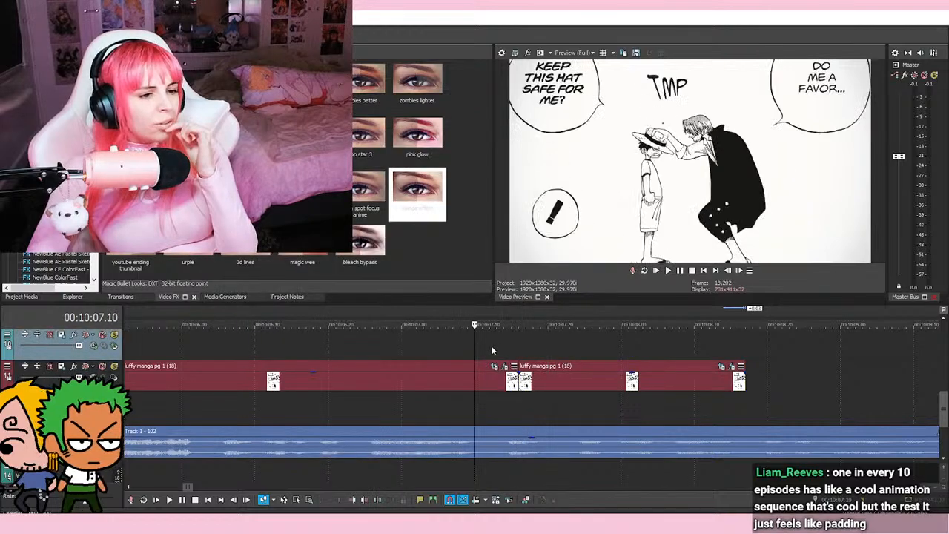
{"action": "left_click", "coordinate": [547, 342]}
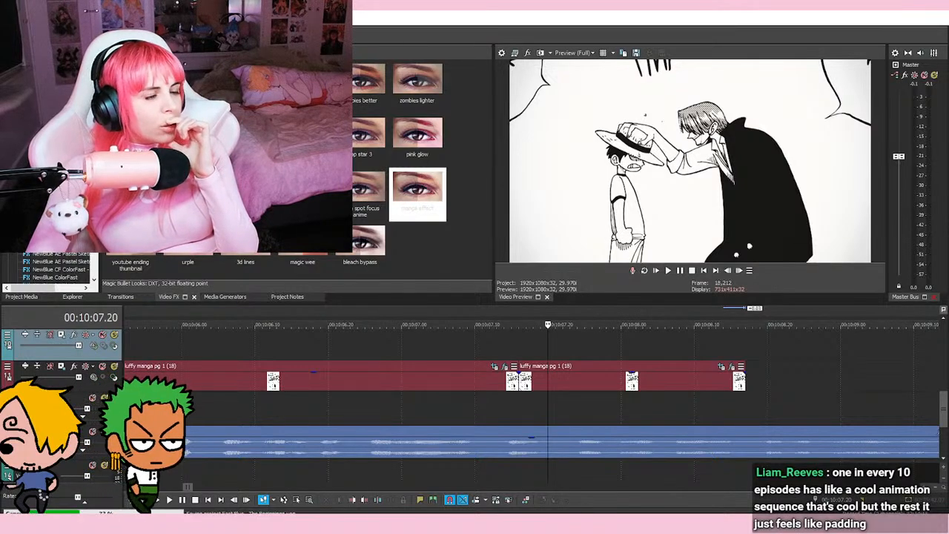
{"action": "left_click", "coordinate": [474, 339]}
{"action": "left_click", "coordinate": [546, 344]}
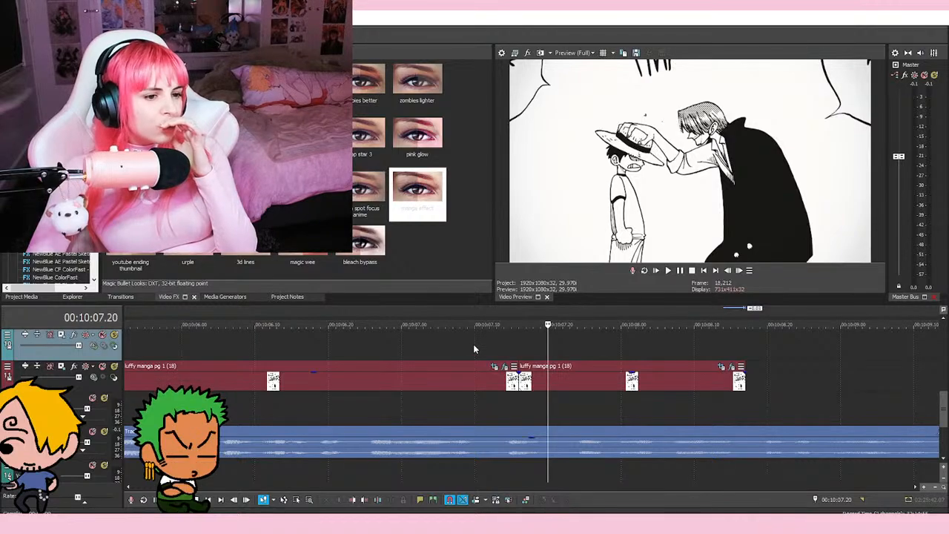
{"action": "left_click", "coordinate": [473, 344]}
{"action": "left_click", "coordinate": [548, 345]}
{"action": "left_click", "coordinate": [474, 345]}
{"action": "left_click", "coordinate": [546, 345]}
{"action": "left_click", "coordinate": [475, 349]}
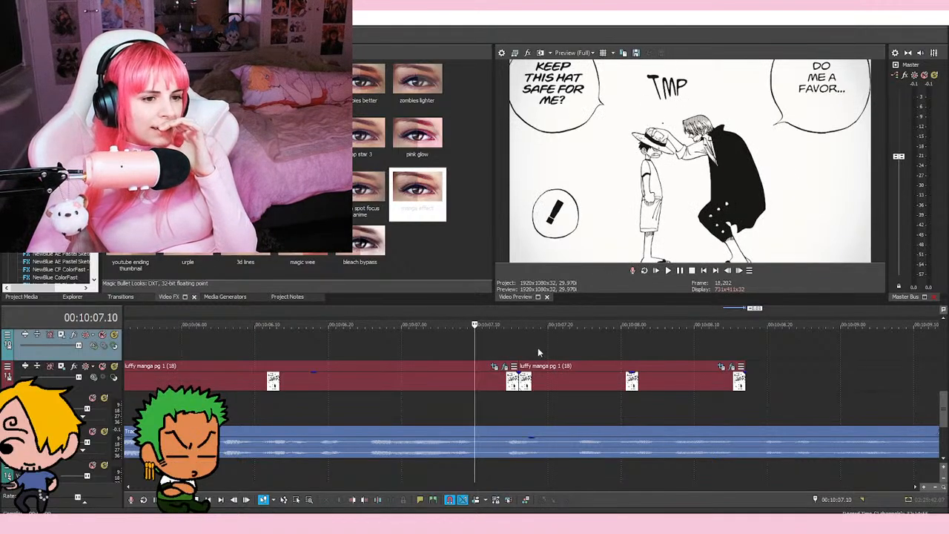
{"action": "left_click", "coordinate": [547, 346]}
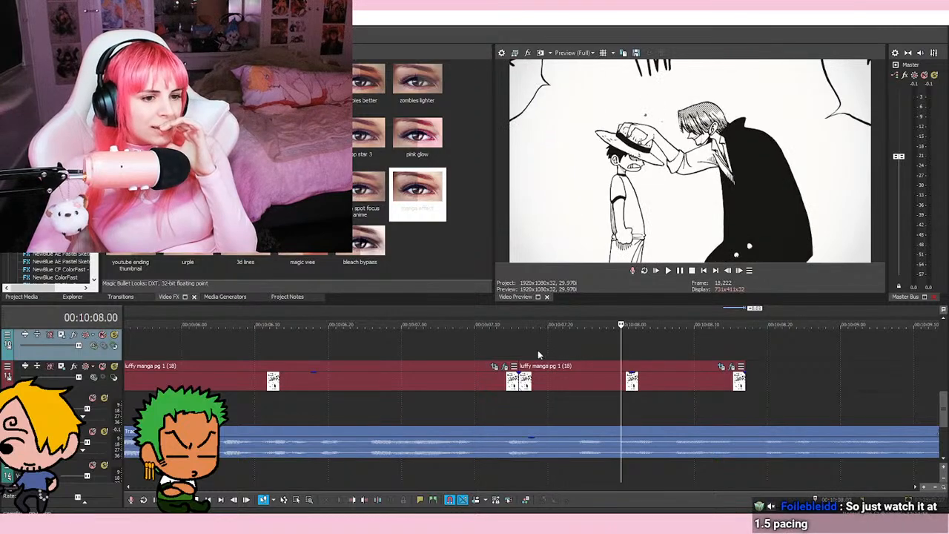
{"action": "left_click", "coordinate": [469, 344]}
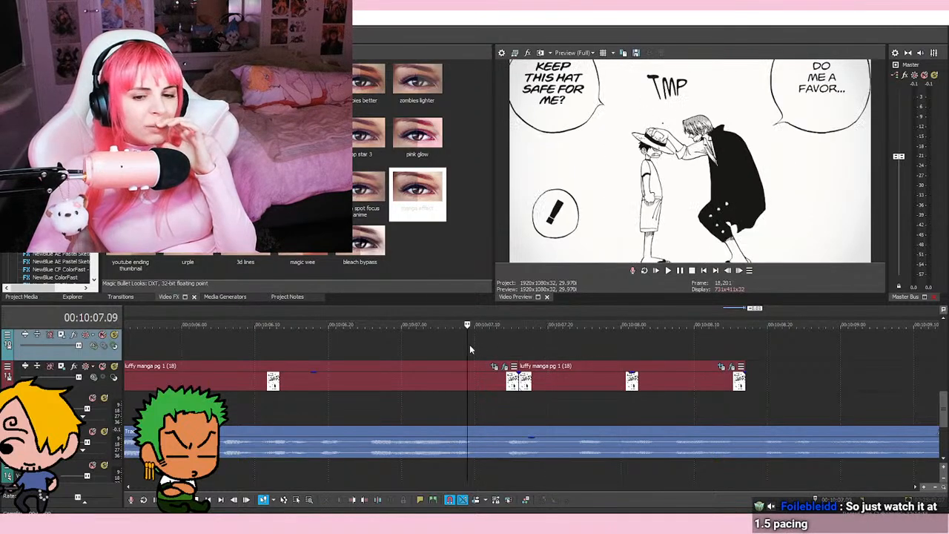
{"action": "left_click", "coordinate": [548, 345]}
{"action": "left_click", "coordinate": [613, 344]}
{"action": "left_click", "coordinate": [547, 344]}
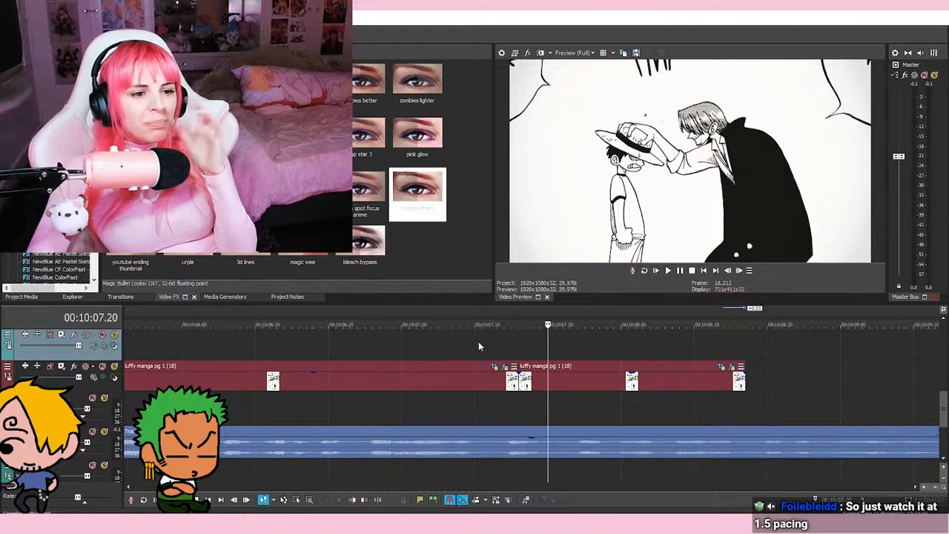
{"action": "left_click", "coordinate": [477, 342]}
{"action": "left_click", "coordinate": [548, 345]}
{"action": "left_click", "coordinate": [620, 346]}
{"action": "left_click", "coordinate": [548, 343]}
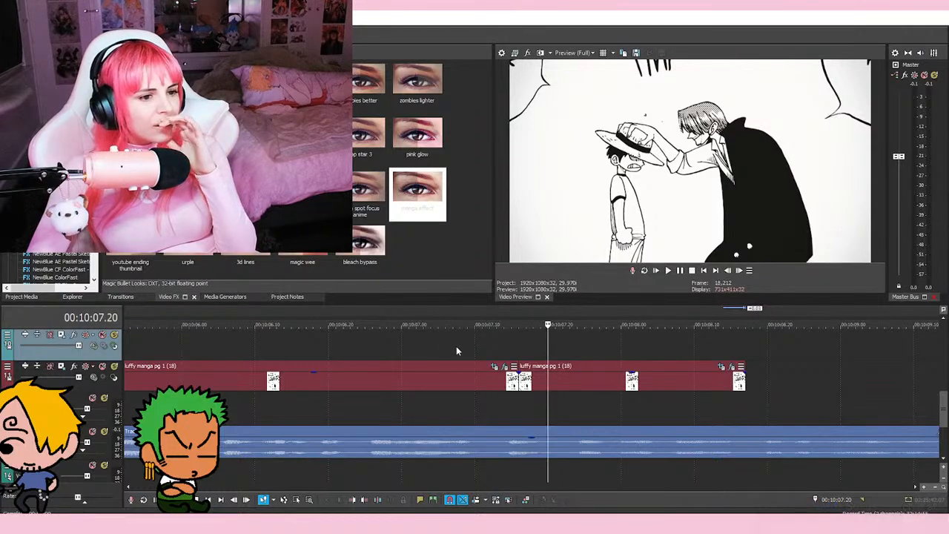
{"action": "left_click", "coordinate": [476, 348]}
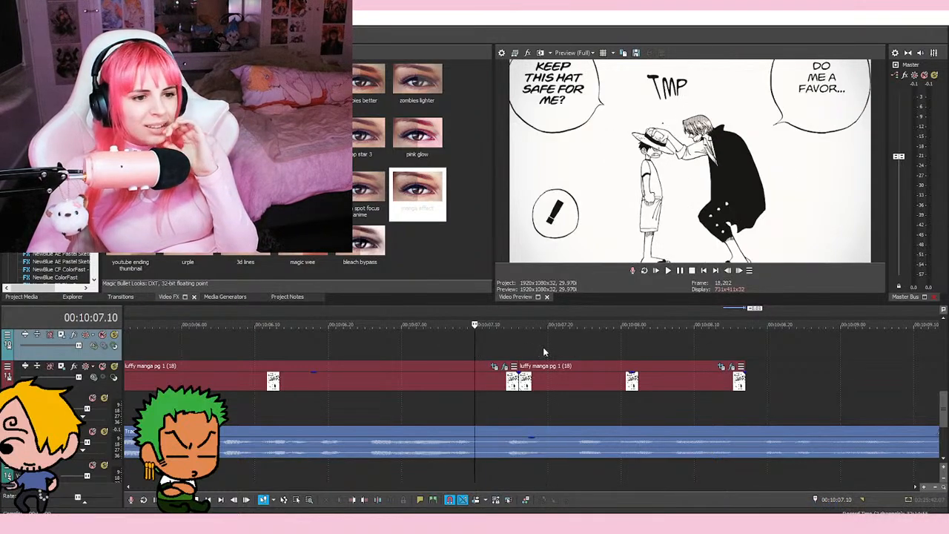
{"action": "left_click", "coordinate": [548, 346]}
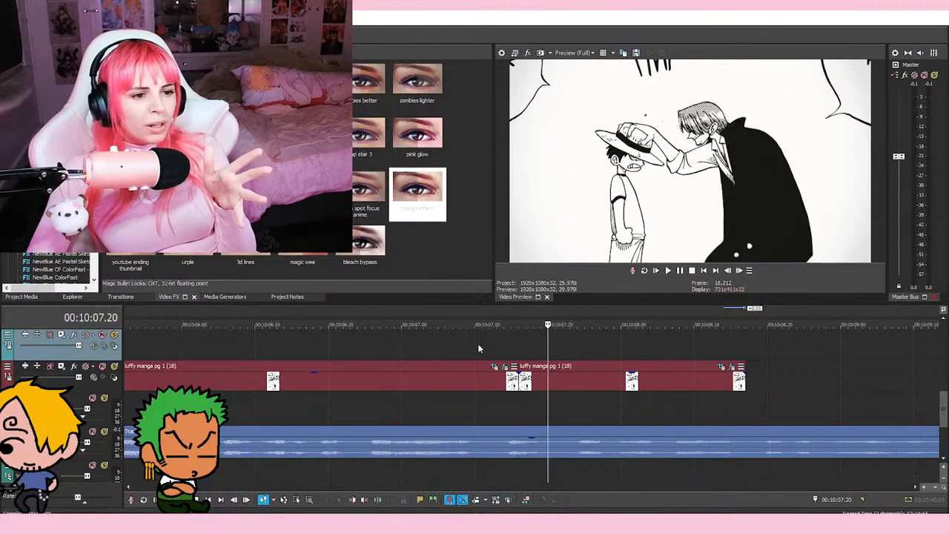
{"action": "left_click", "coordinate": [475, 348]}
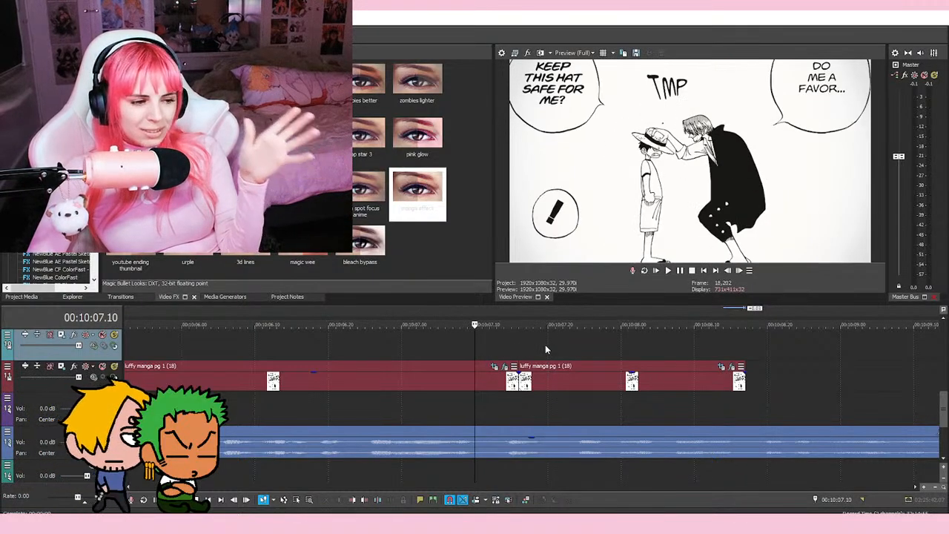
{"action": "left_click", "coordinate": [549, 345]}
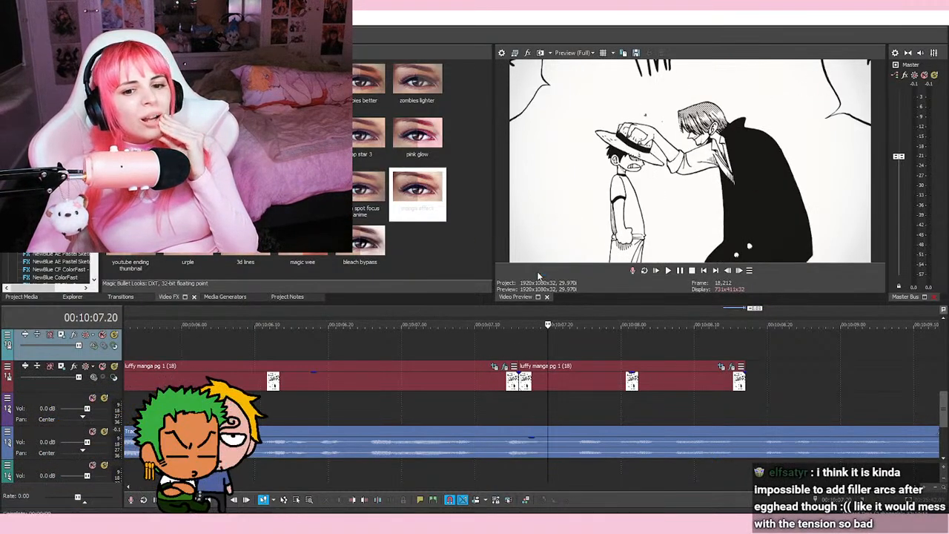
{"action": "left_click", "coordinate": [620, 342]}
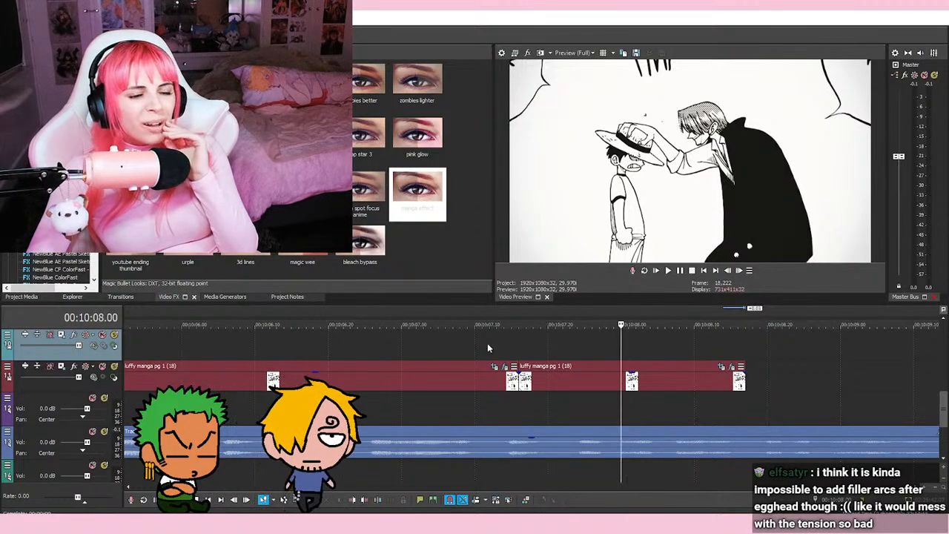
{"action": "left_click", "coordinate": [469, 338]}
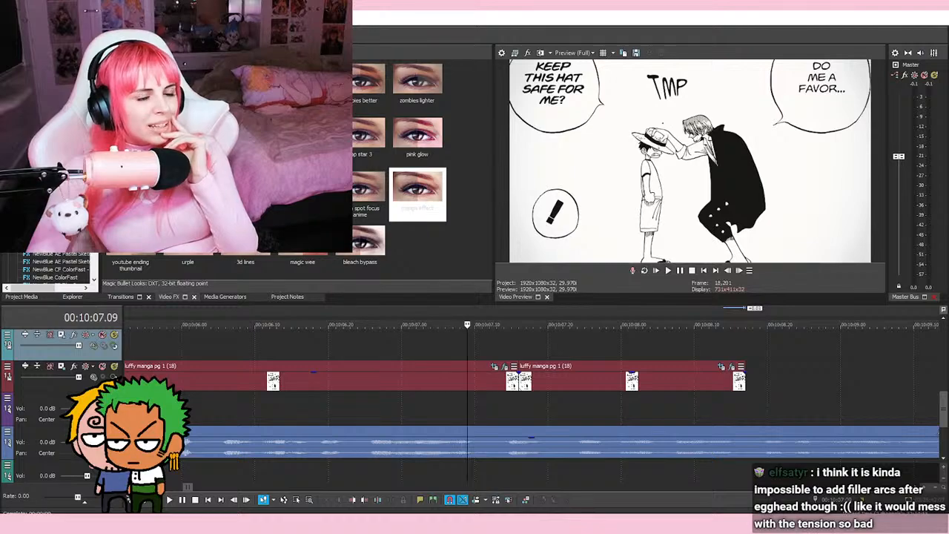
Step: Play from 00:10:07.10 across the cut at 00:10:07.16 and review the frames at 00:10:07.00 and 00:10:07.10
{"action": "scroll", "coordinate": [630, 340], "scroll_direction": "up", "scroll_amount": 4}
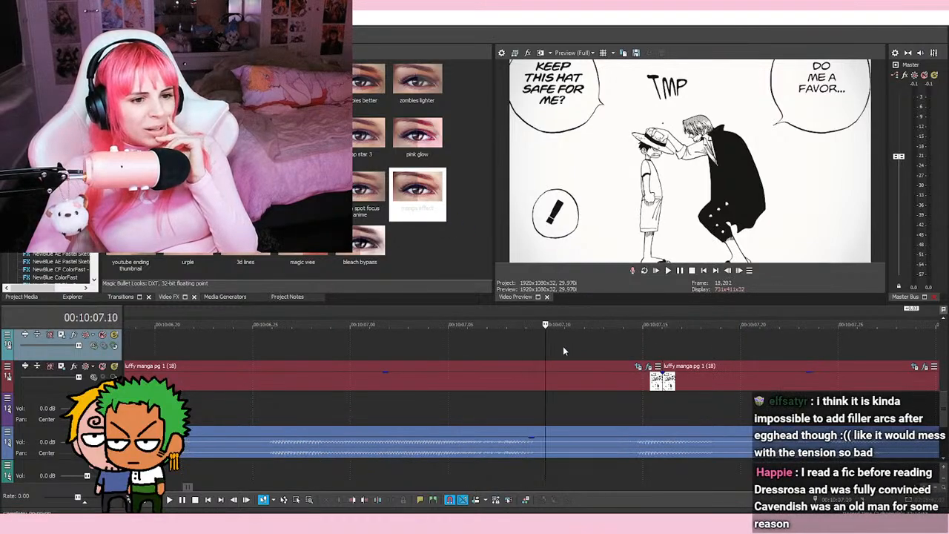
{"action": "left_click", "coordinate": [643, 346]}
{"action": "scroll", "coordinate": [504, 348], "scroll_direction": "down", "scroll_amount": 4}
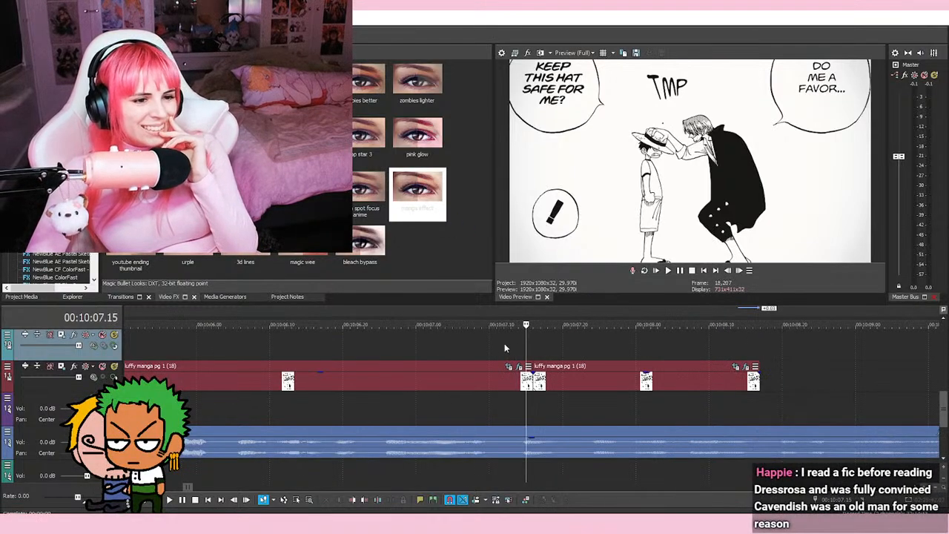
{"action": "key", "text": "space"}
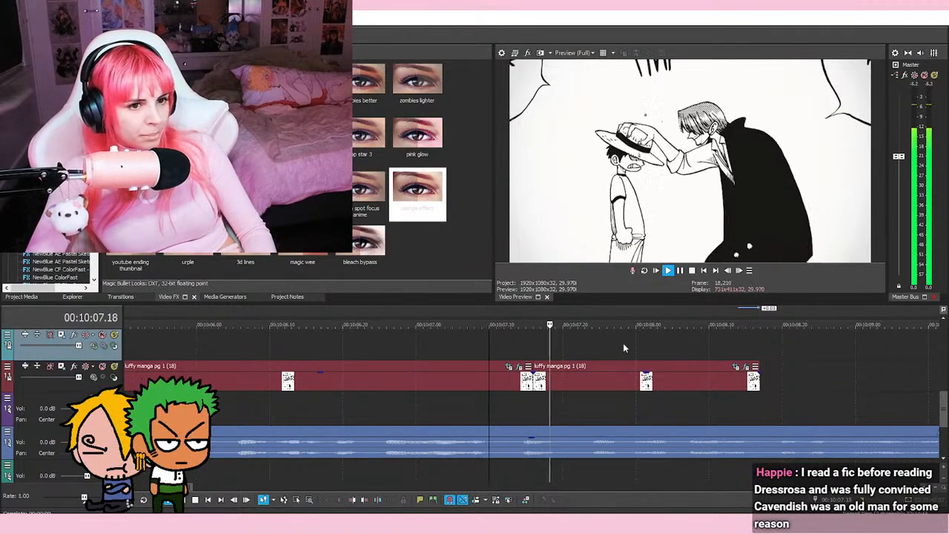
{"action": "key", "text": "space"}
{"action": "left_click", "coordinate": [417, 347]}
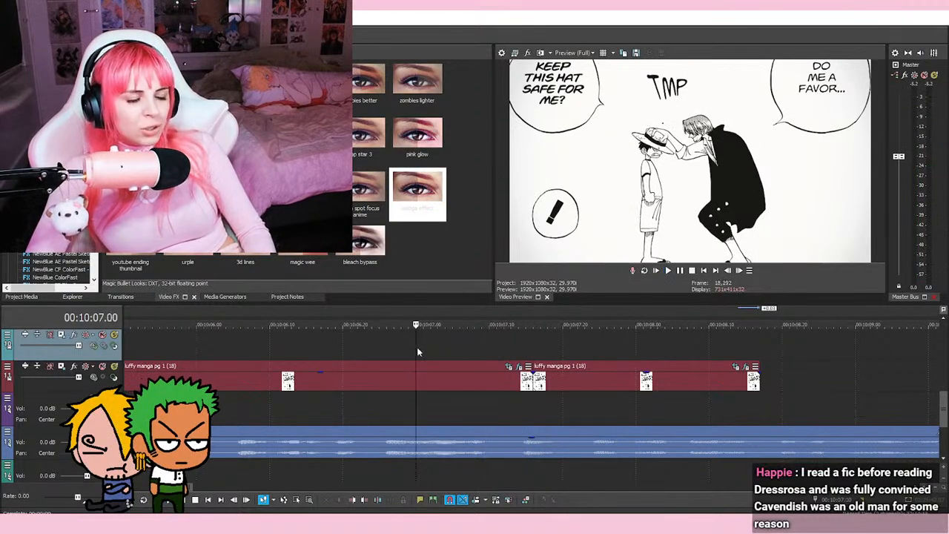
{"action": "left_click", "coordinate": [489, 344]}
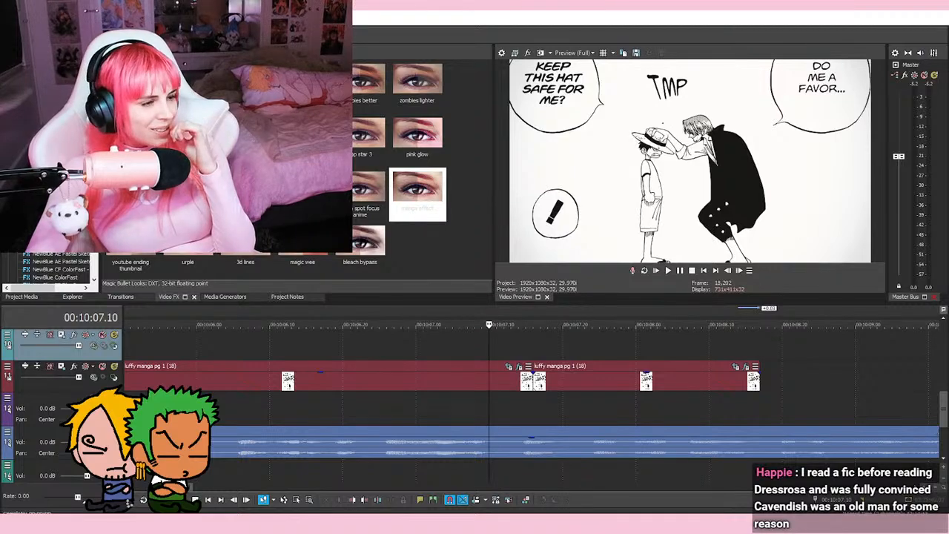
{"action": "left_click", "coordinate": [415, 347]}
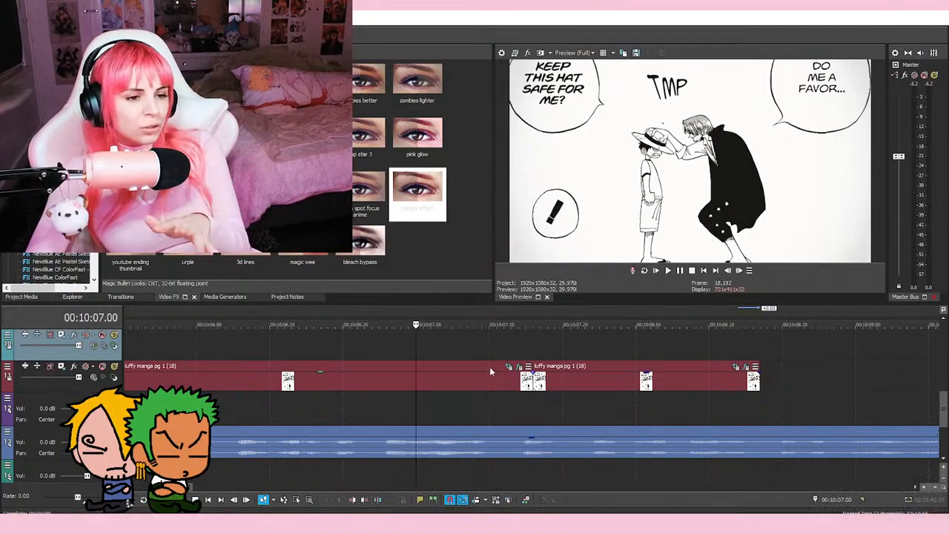
Step: Compare the wide and close framings around the cut at 00:10:07.16, alternating between frames from about 00:10:06.29 to 00:10:08.00
{"action": "left_click", "coordinate": [489, 351]}
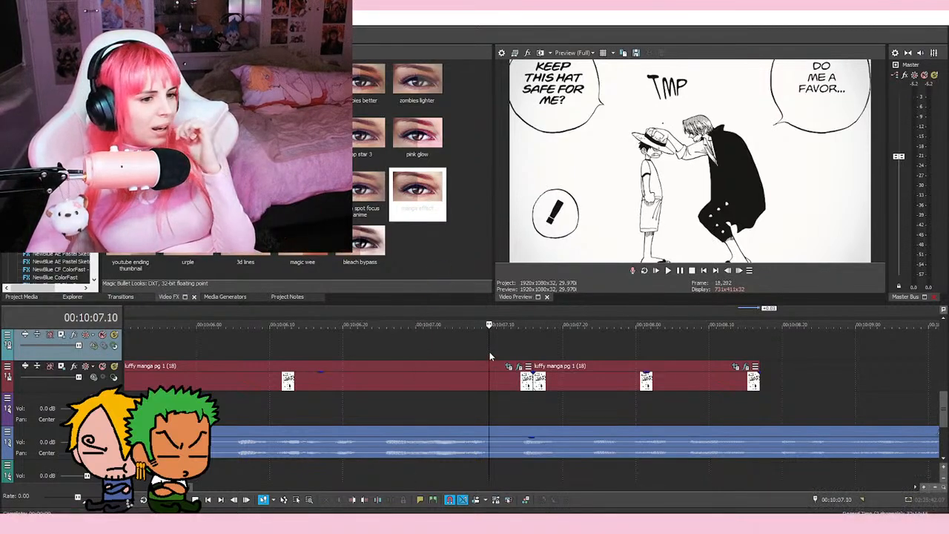
{"action": "left_click", "coordinate": [415, 353]}
{"action": "left_click", "coordinate": [562, 352]}
{"action": "left_click", "coordinate": [486, 343]}
{"action": "left_click", "coordinate": [562, 349]}
{"action": "left_click", "coordinate": [635, 351]}
{"action": "left_click", "coordinate": [487, 343]}
{"action": "left_click", "coordinate": [416, 350]}
{"action": "left_click", "coordinate": [489, 347]}
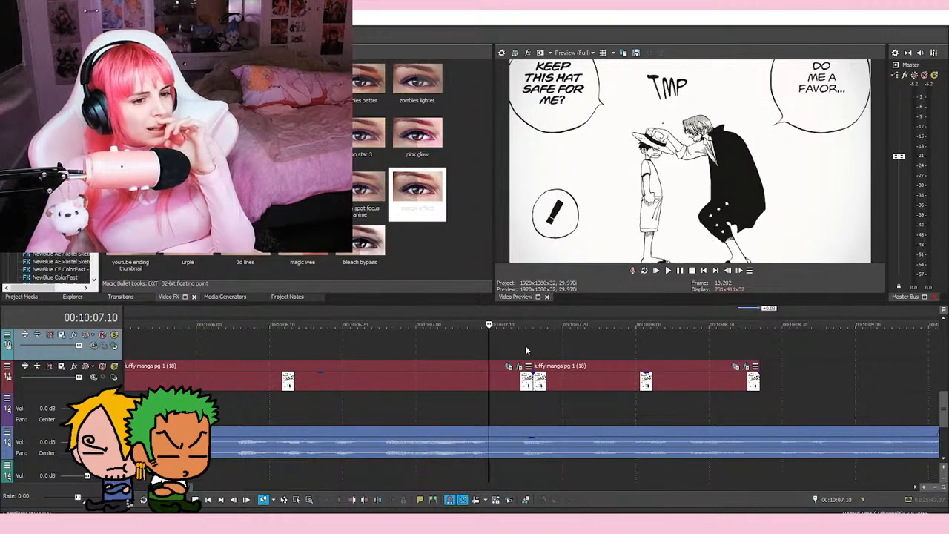
{"action": "left_click", "coordinate": [563, 354]}
{"action": "left_click", "coordinate": [490, 342]}
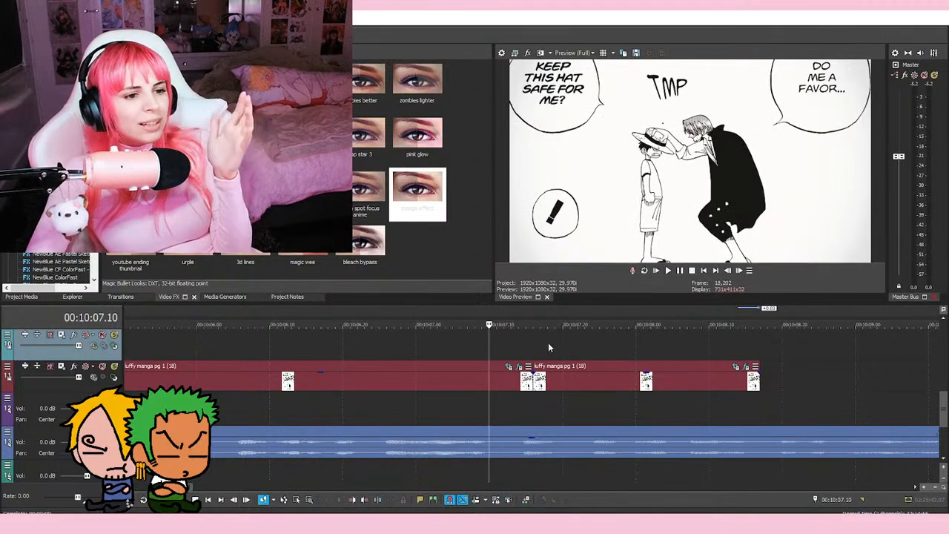
{"action": "left_click", "coordinate": [570, 345]}
{"action": "left_click", "coordinate": [490, 342]}
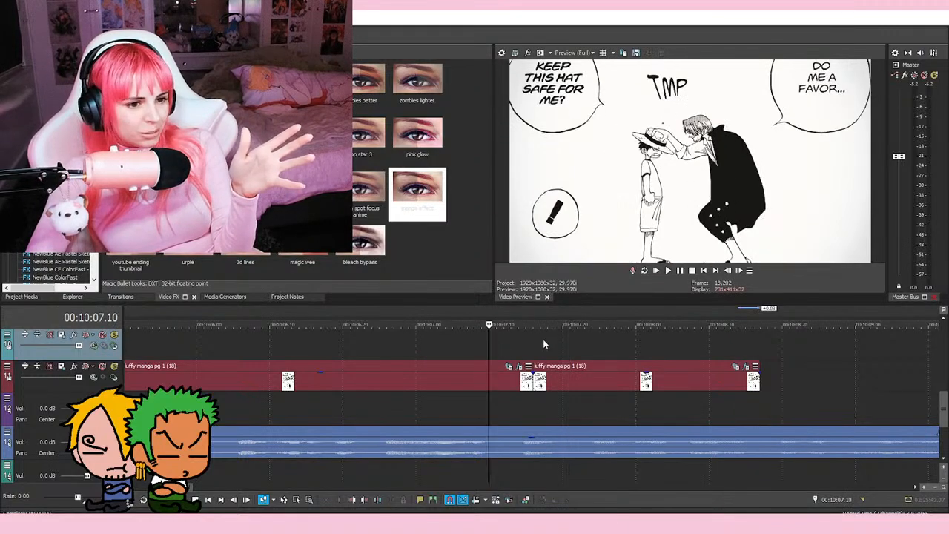
{"action": "left_click", "coordinate": [561, 346]}
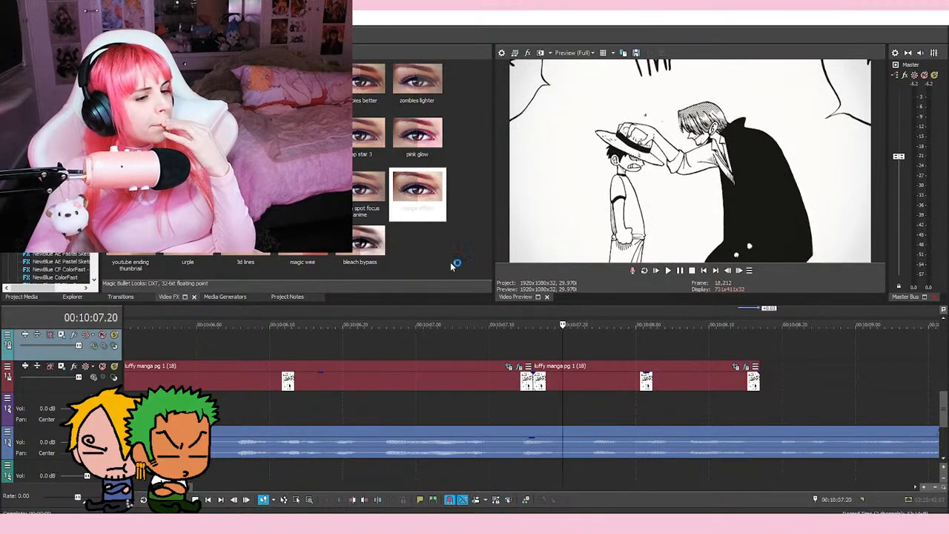
{"action": "left_click", "coordinate": [489, 341]}
{"action": "left_click", "coordinate": [415, 354]}
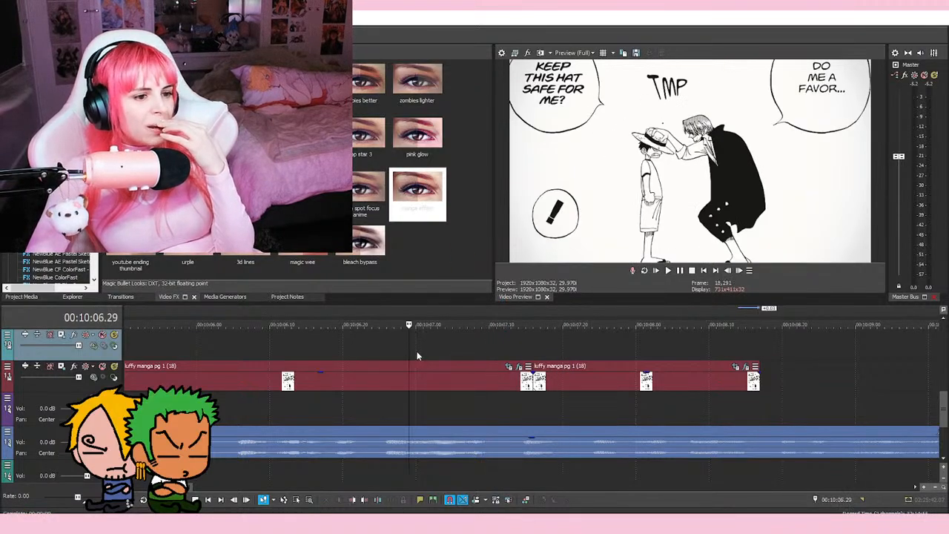
{"action": "left_click", "coordinate": [490, 342]}
{"action": "left_click", "coordinate": [560, 343]}
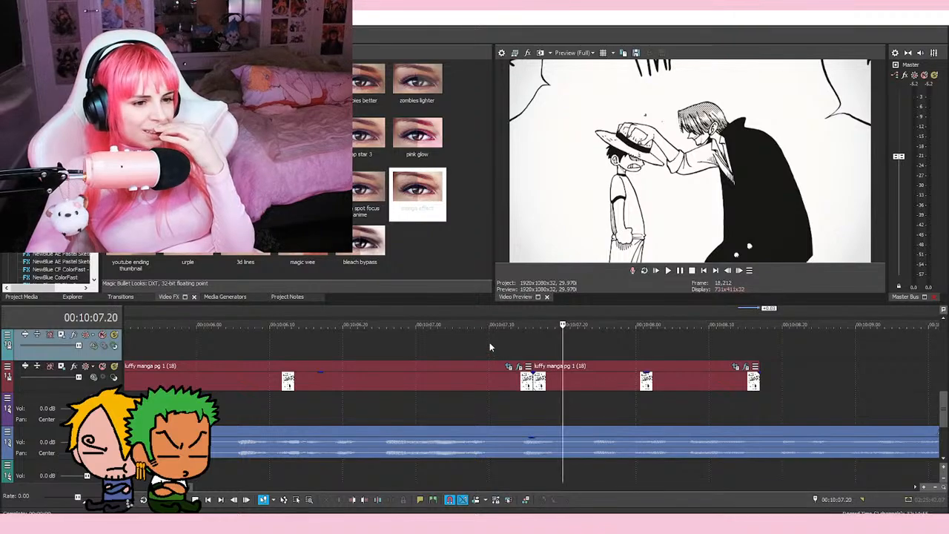
{"action": "left_click", "coordinate": [489, 341]}
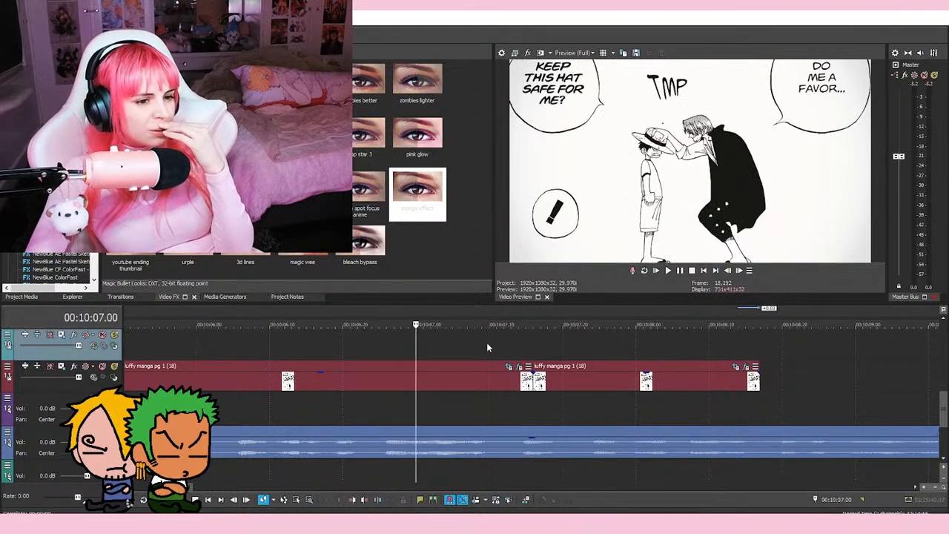
{"action": "left_click", "coordinate": [561, 352]}
{"action": "left_click", "coordinate": [489, 341]}
{"action": "left_click", "coordinate": [415, 346]}
{"action": "left_click", "coordinate": [489, 347]}
{"action": "left_click", "coordinate": [570, 346]}
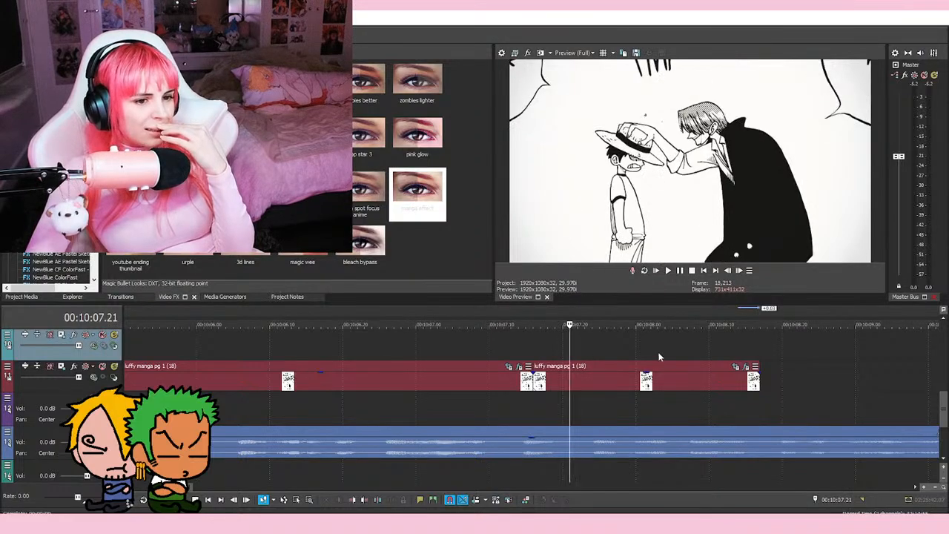
{"action": "left_click", "coordinate": [636, 351]}
{"action": "left_click", "coordinate": [565, 353]}
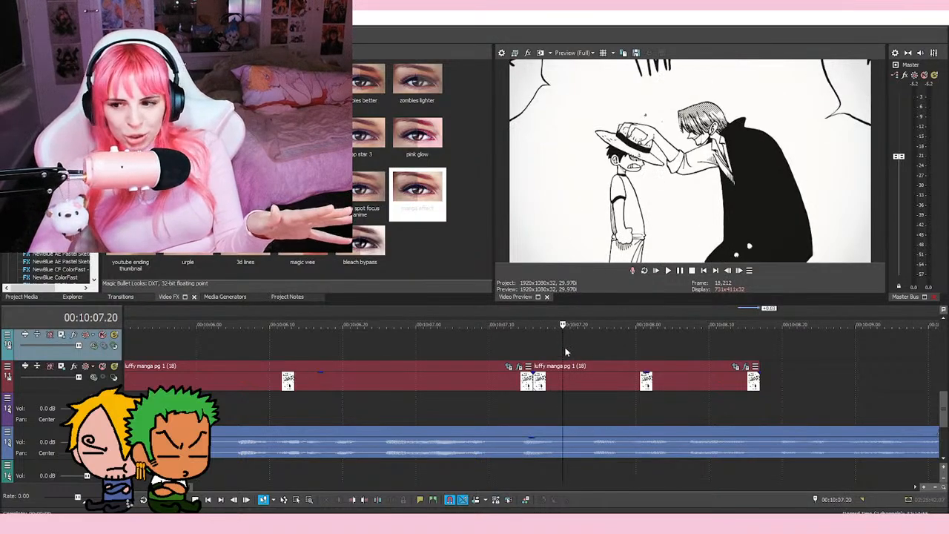
{"action": "left_click", "coordinate": [488, 345]}
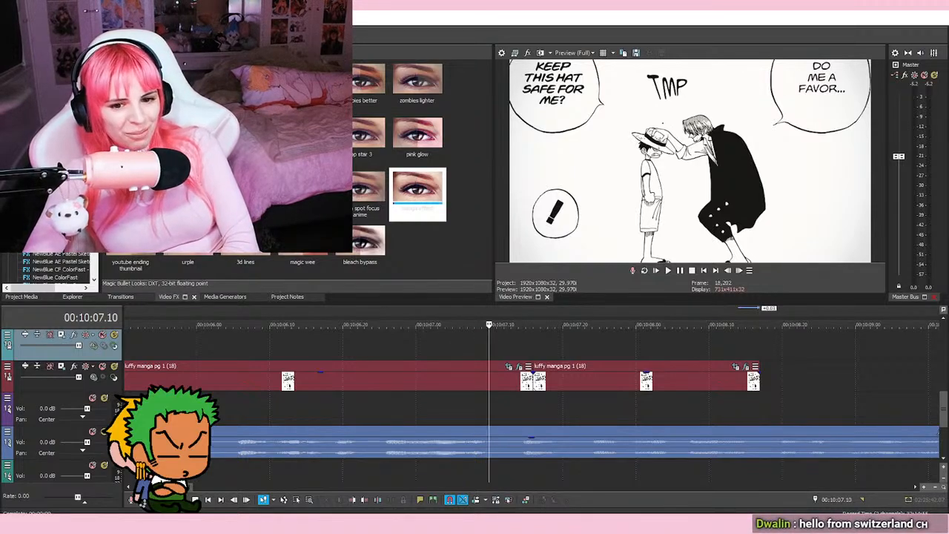
{"action": "left_click", "coordinate": [417, 345]}
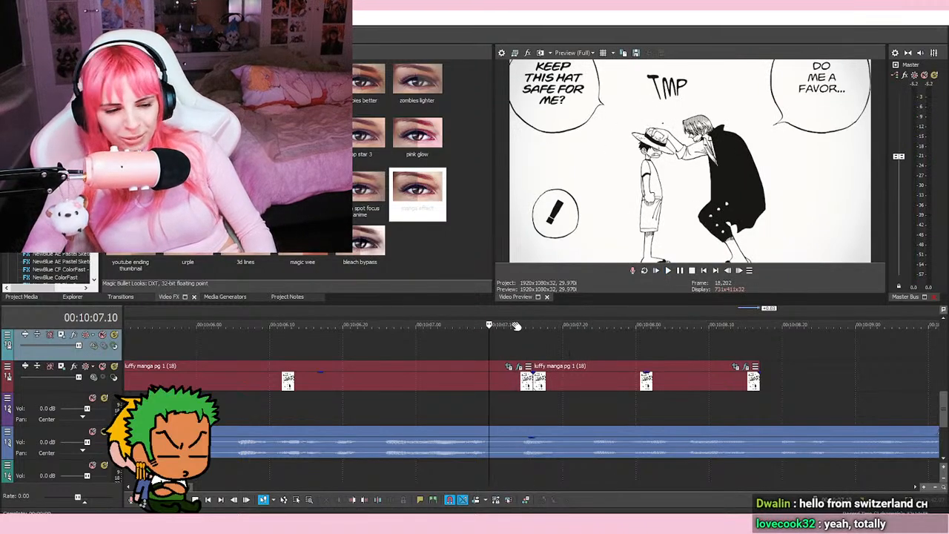
Step: Play from about 00:10:07.01, pause at 00:10:07.13 and move the cut between the last two luffy manga pg 1 (18) clips there
{"action": "left_click", "coordinate": [423, 326]}
{"action": "left_click", "coordinate": [668, 270]}
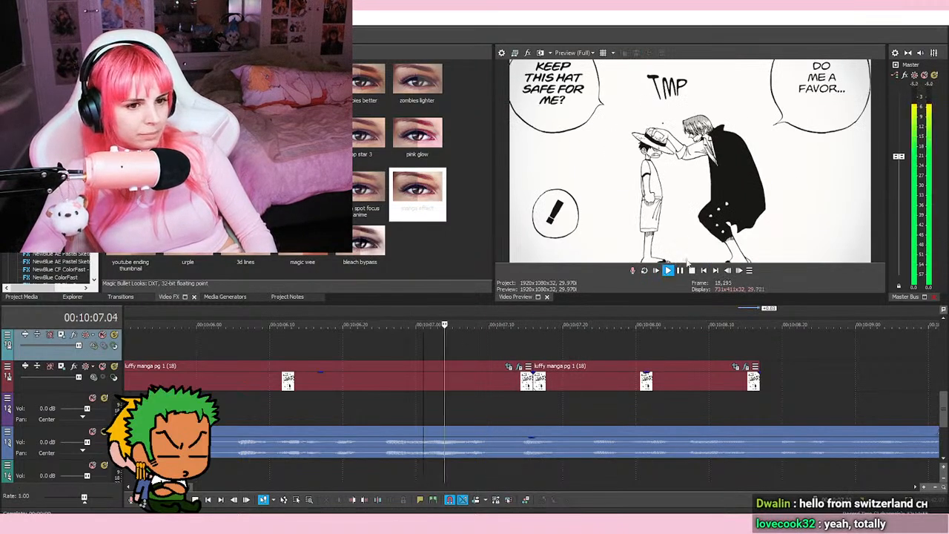
{"action": "left_click", "coordinate": [680, 271]}
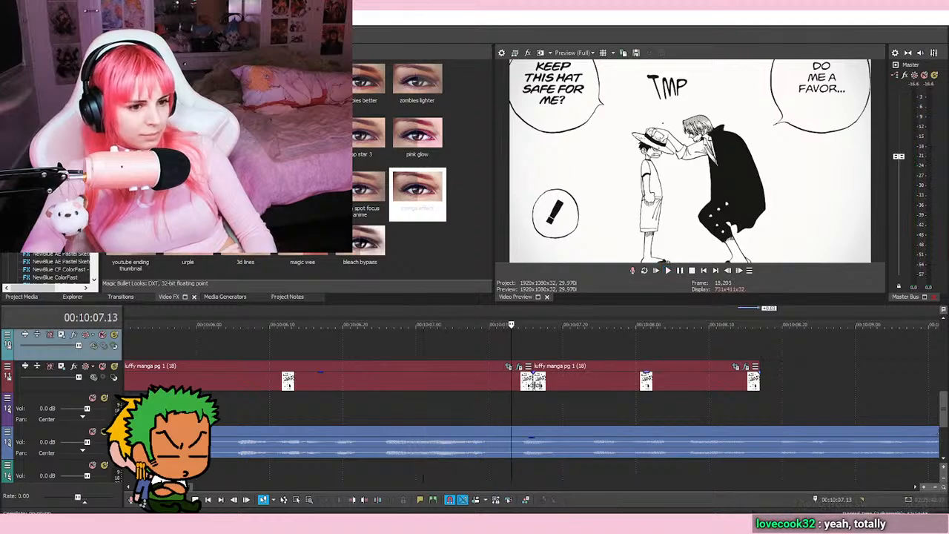
{"action": "mouse_move", "coordinate": [534, 382]}
{"action": "left_mouse_down"}
{"action": "mouse_move", "coordinate": [505, 382]}
{"action": "mouse_move", "coordinate": [517, 381]}
{"action": "left_mouse_up"}
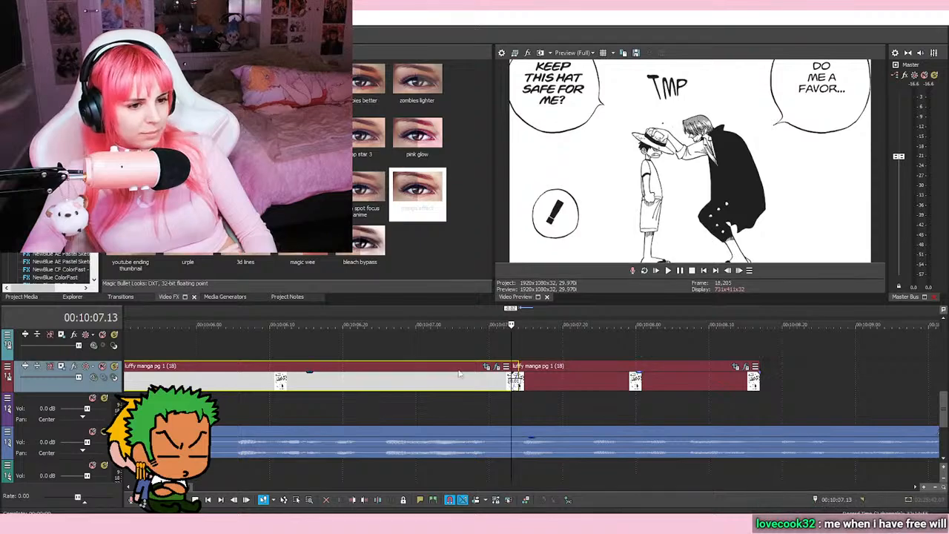
Step: Play the last two luffy manga pg 1 (18) clips and extend the final clip's end to 00:10:08.19
{"action": "scroll", "coordinate": [530, 382], "scroll_direction": "down", "scroll_amount": 3}
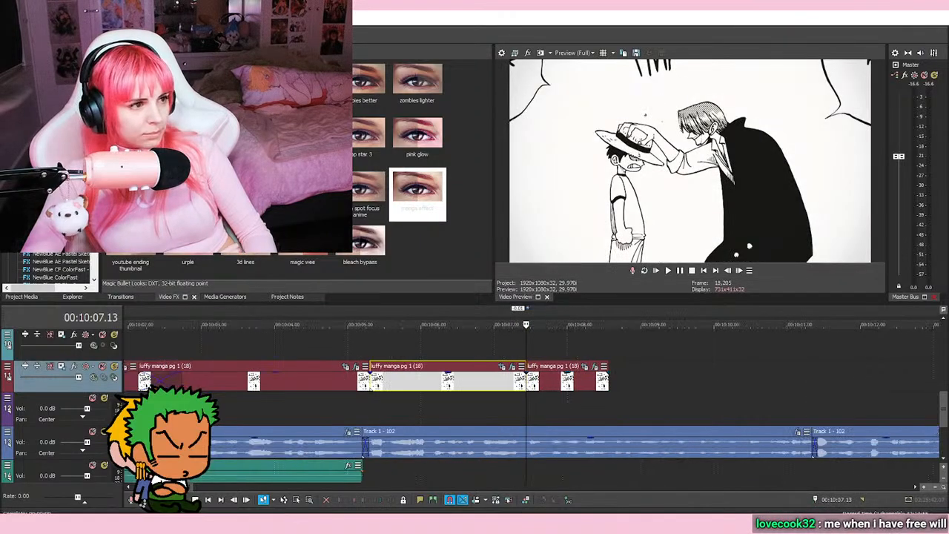
{"action": "left_click", "coordinate": [386, 349]}
{"action": "key", "text": "space"}
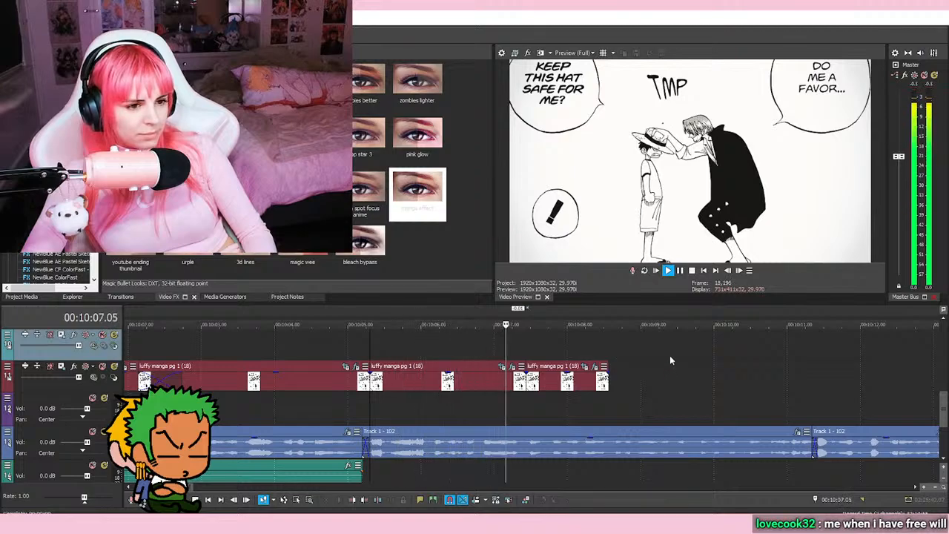
{"action": "key", "text": "space"}
{"action": "key", "text": "space"}
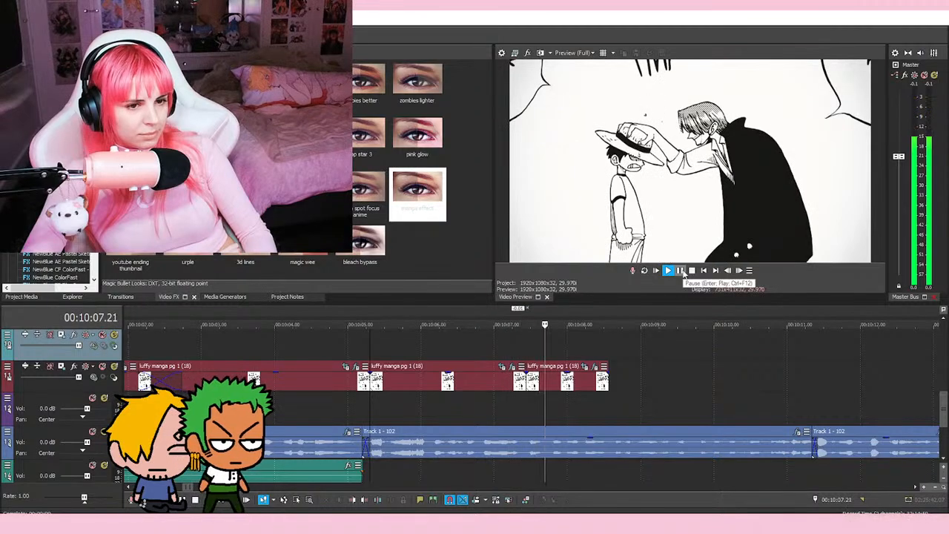
{"action": "left_click", "coordinate": [682, 272]}
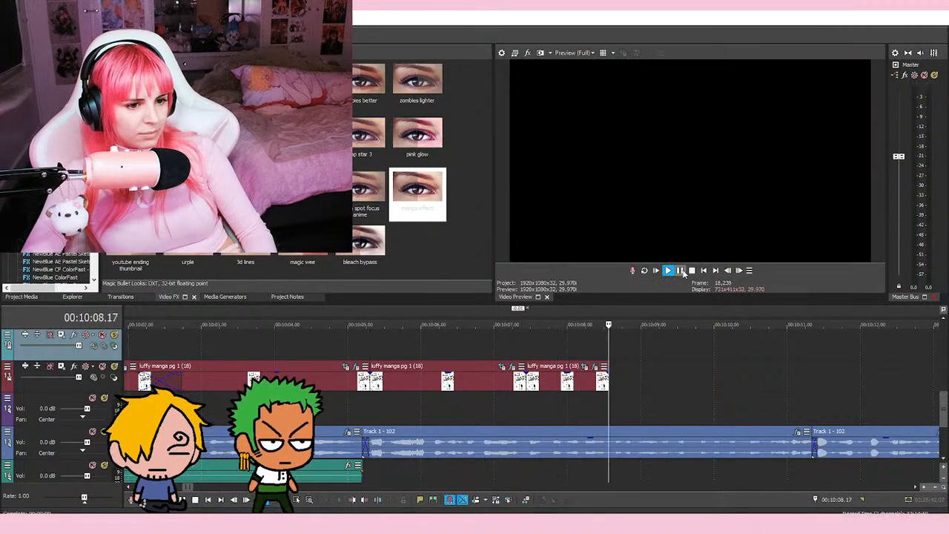
{"action": "scroll", "coordinate": [527, 383], "scroll_direction": "up", "scroll_amount": 2}
{"action": "left_click_drag", "start_coordinate": [518, 379], "coordinate": [525, 378]}
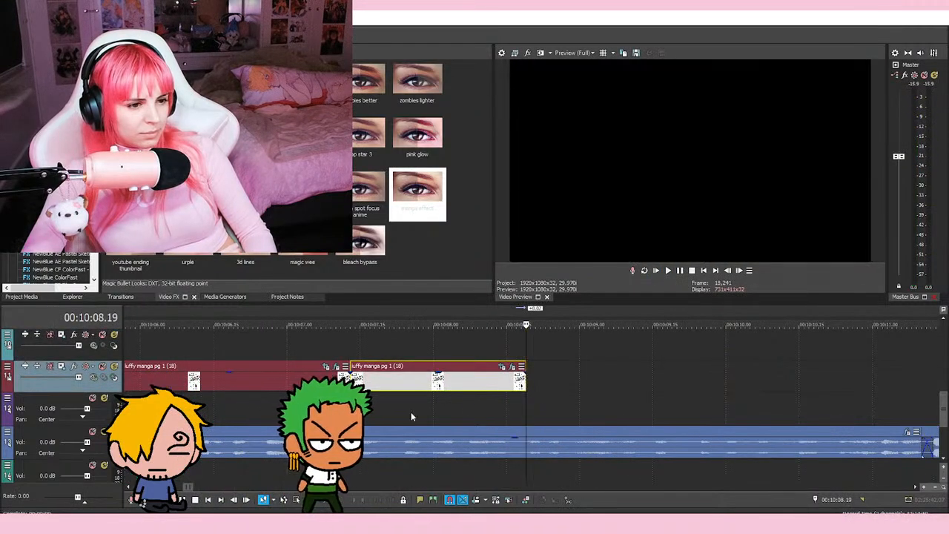
Step: Compare the framing on both sides of the cut at 00:10:07.13, checking frames at about 00:10:06.29, 00:10:07.15 and 00:10:08.00
{"action": "left_click", "coordinate": [334, 341]}
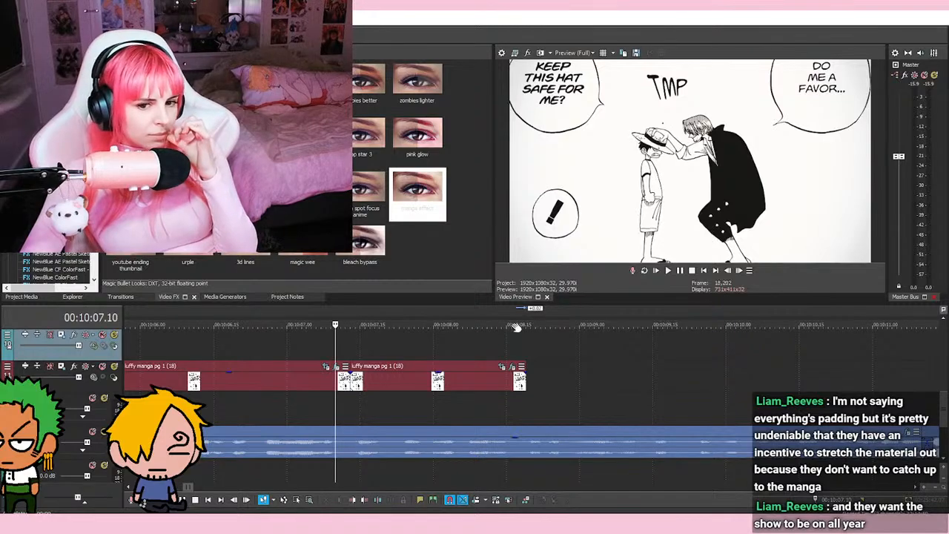
{"action": "scroll", "coordinate": [492, 391], "scroll_direction": "left", "scroll_amount": 3}
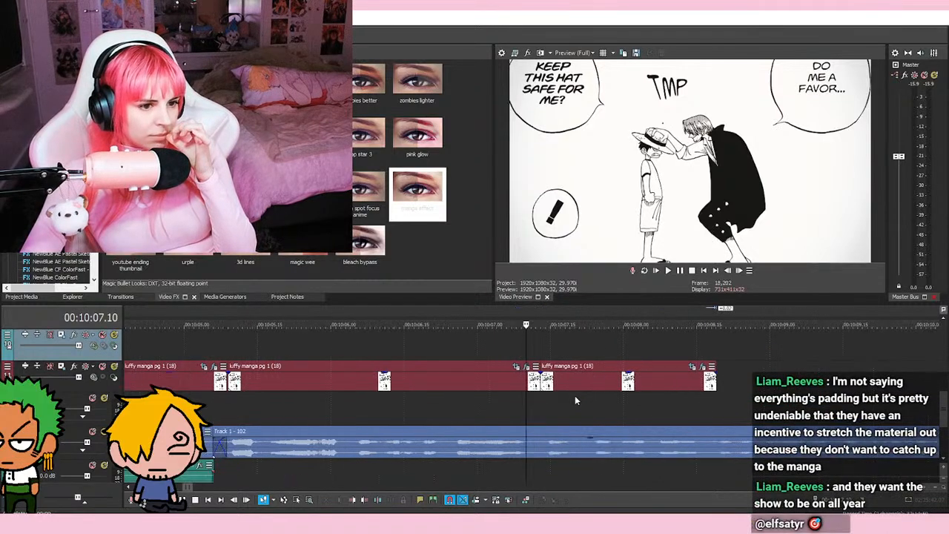
{"action": "left_click", "coordinate": [551, 346]}
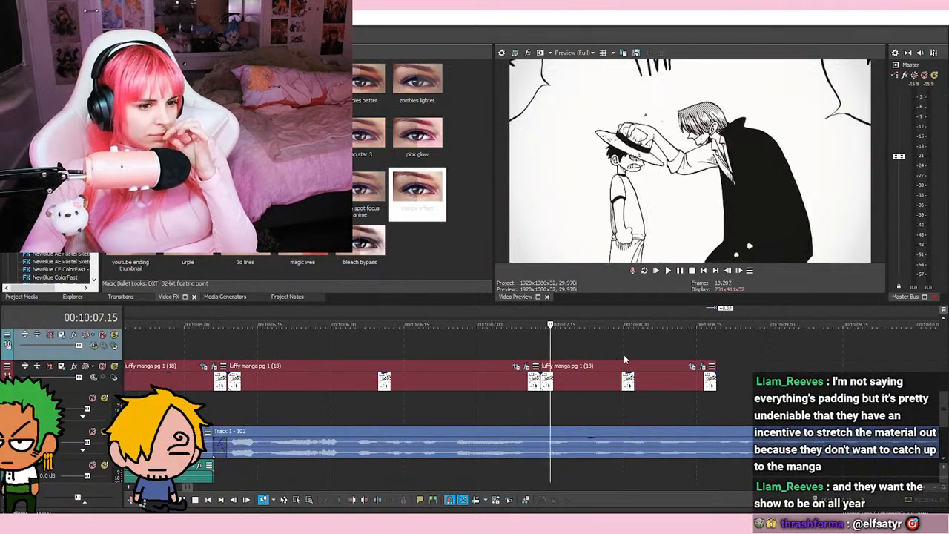
{"action": "left_click", "coordinate": [478, 341]}
{"action": "key", "text": "space"}
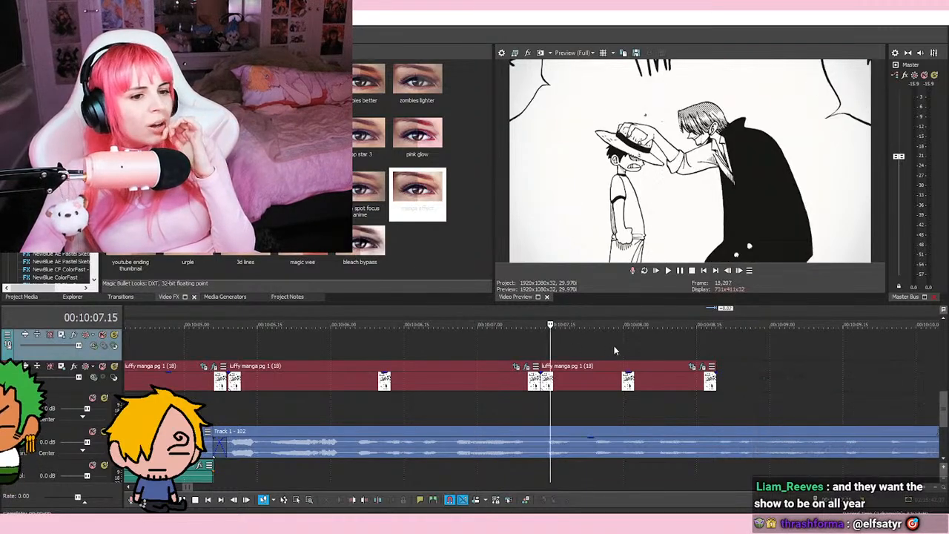
{"action": "left_click", "coordinate": [474, 348]}
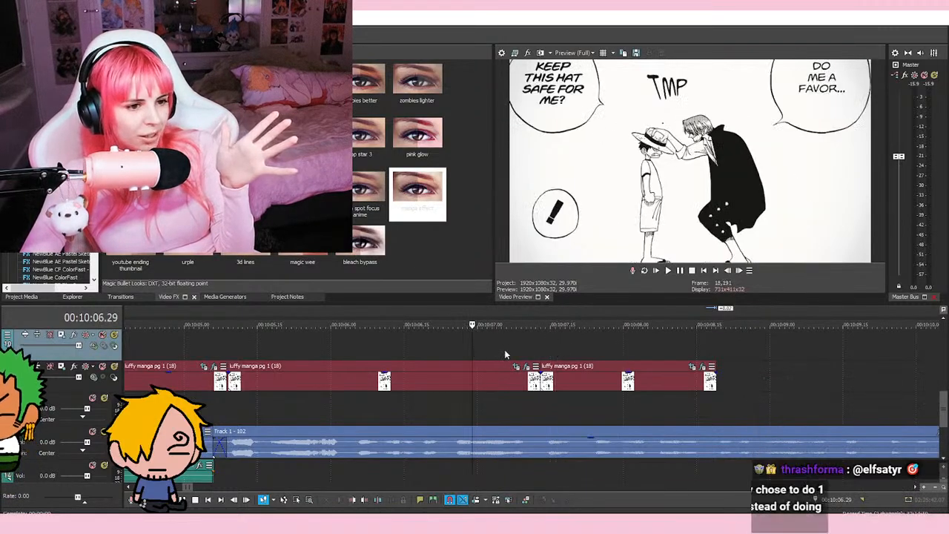
{"action": "left_click", "coordinate": [554, 349]}
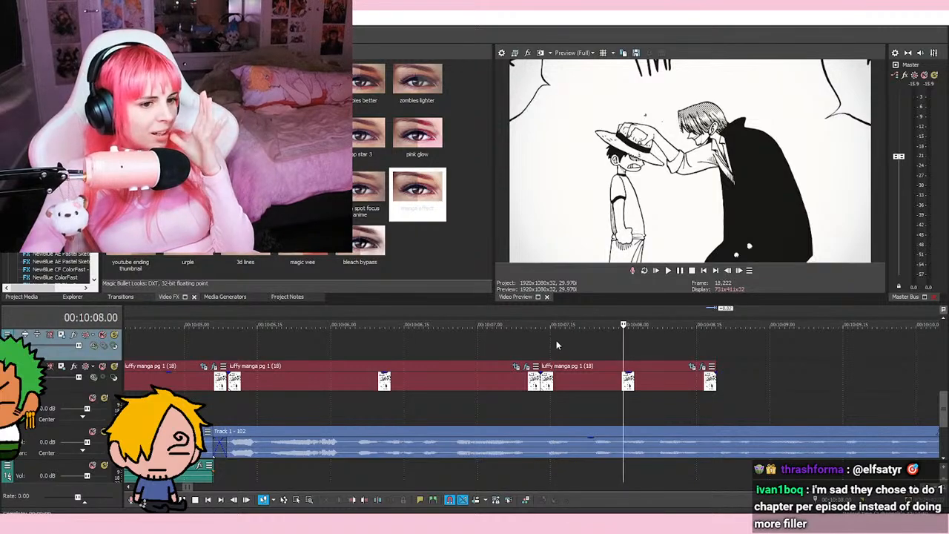
{"action": "key", "text": "space"}
{"action": "left_click", "coordinate": [475, 342]}
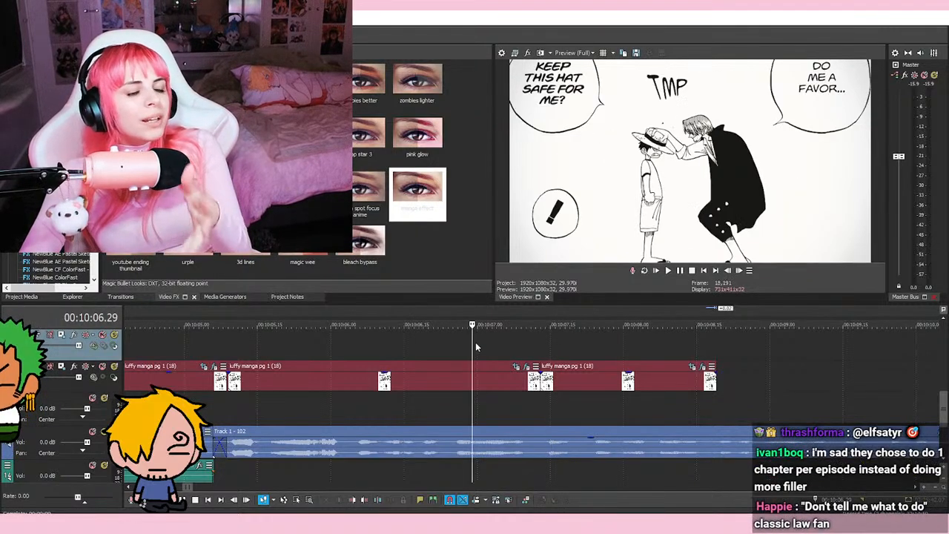
{"action": "left_click", "coordinate": [476, 342]}
{"action": "left_click", "coordinate": [549, 350]}
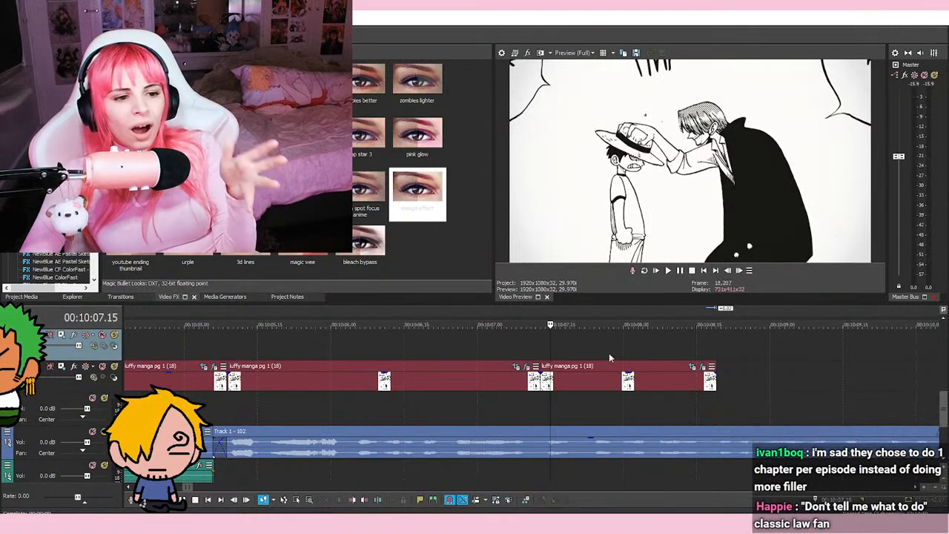
{"action": "left_click", "coordinate": [625, 359]}
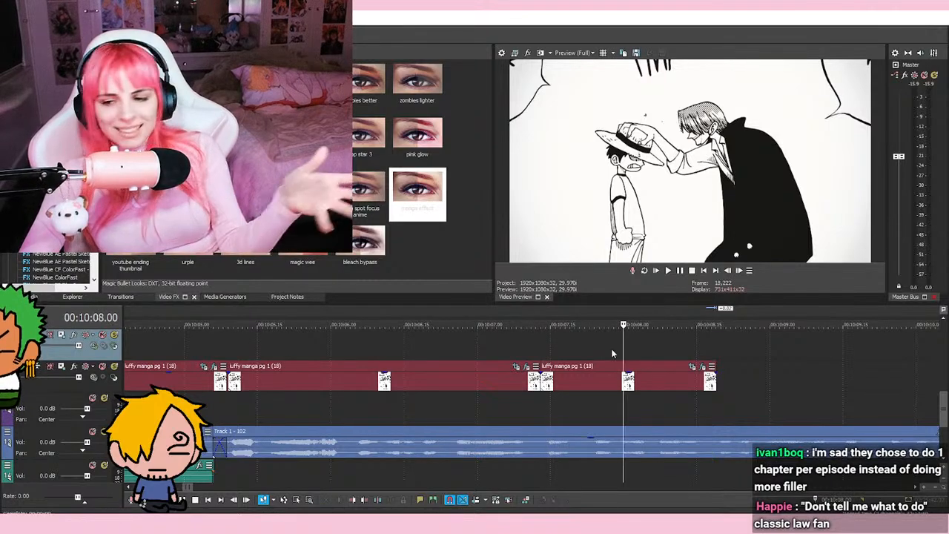
{"action": "left_click", "coordinate": [548, 349]}
{"action": "left_click", "coordinate": [477, 345]}
{"action": "left_click", "coordinate": [550, 343]}
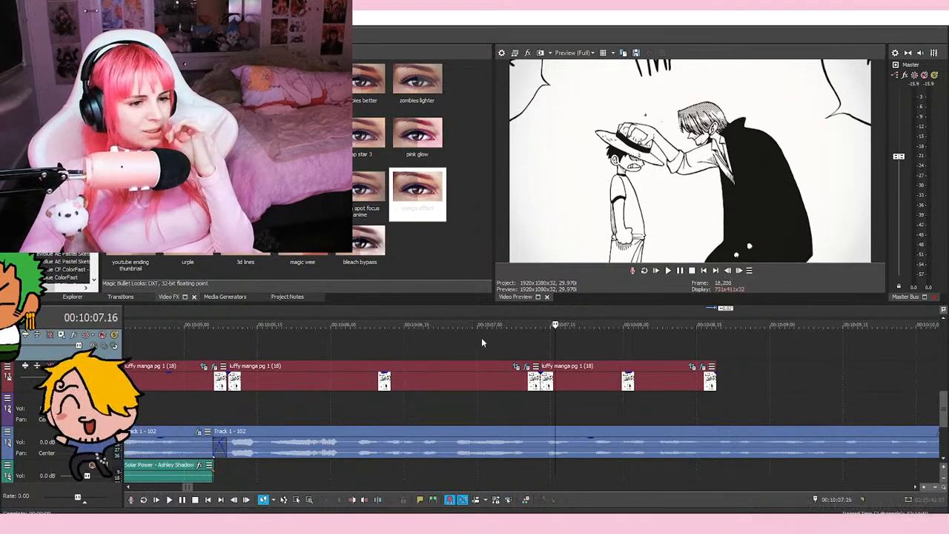
{"action": "left_click", "coordinate": [489, 339]}
{"action": "left_click", "coordinate": [548, 345]}
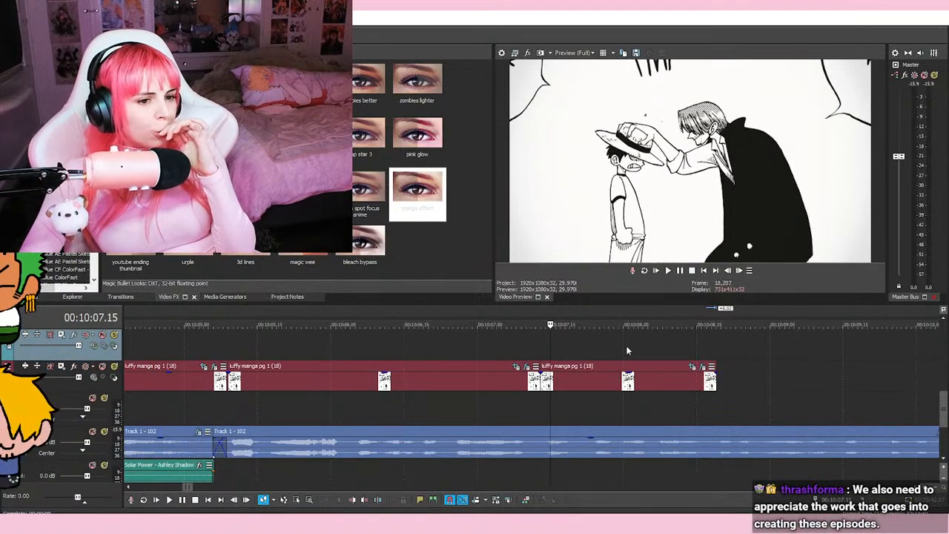
{"action": "left_click", "coordinate": [480, 340]}
{"action": "left_click", "coordinate": [549, 353]}
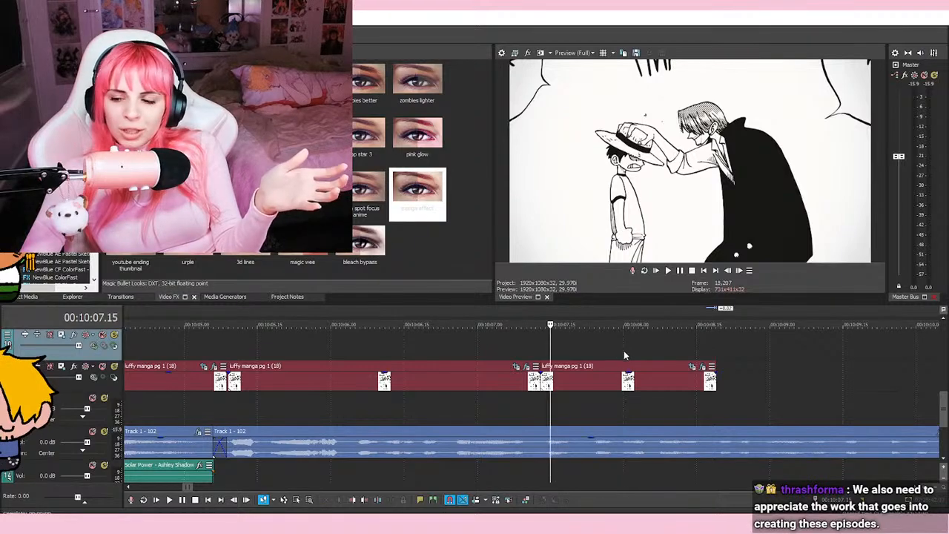
Step: Compare the preview frames on both sides of the cut between the last two manga clips, and save the project
{"action": "left_click", "coordinate": [623, 350]}
{"action": "left_click", "coordinate": [478, 354]}
{"action": "left_click", "coordinate": [550, 351]}
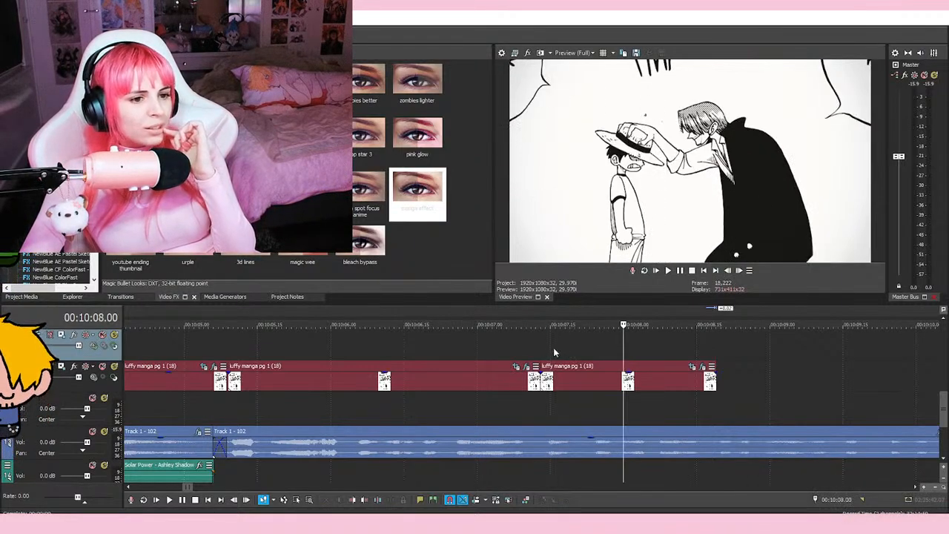
{"action": "left_click", "coordinate": [479, 345]}
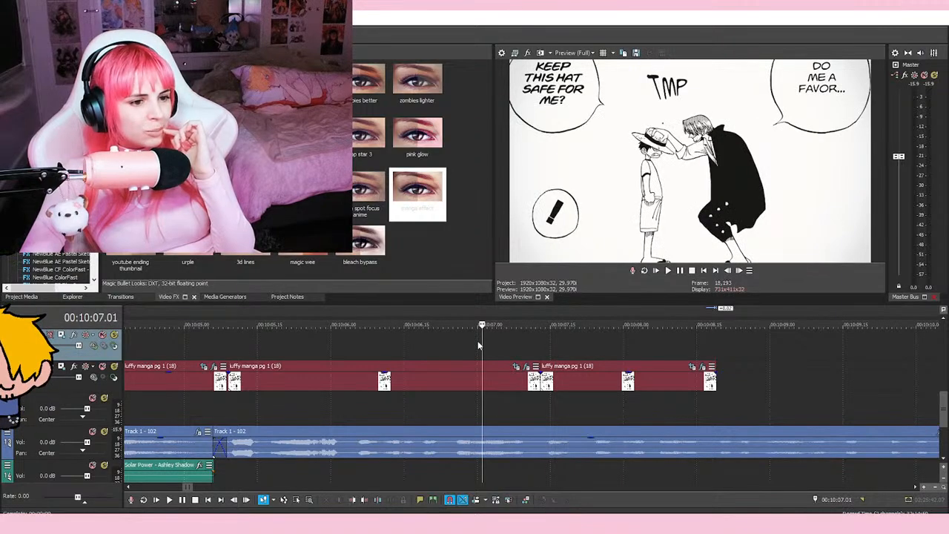
{"action": "left_click", "coordinate": [550, 349]}
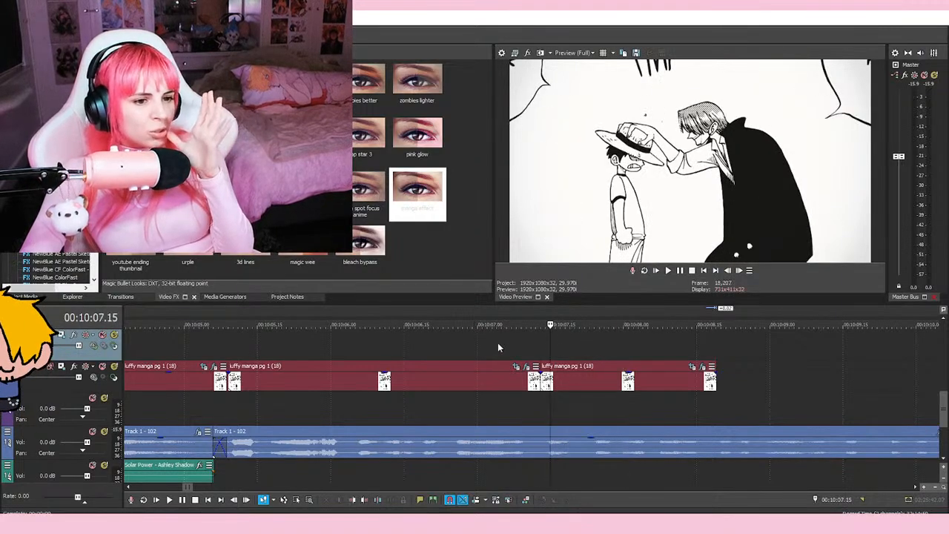
{"action": "left_click", "coordinate": [479, 348]}
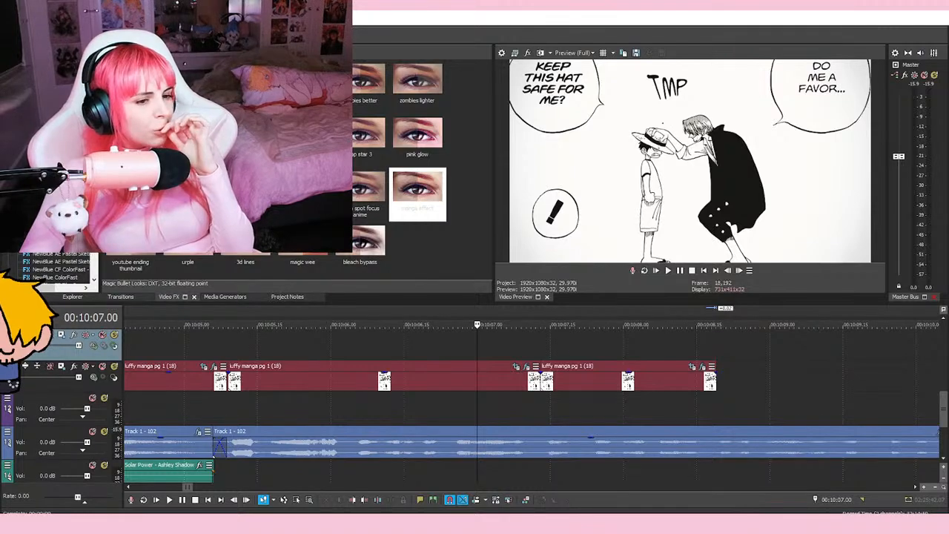
{"action": "left_click", "coordinate": [562, 353]}
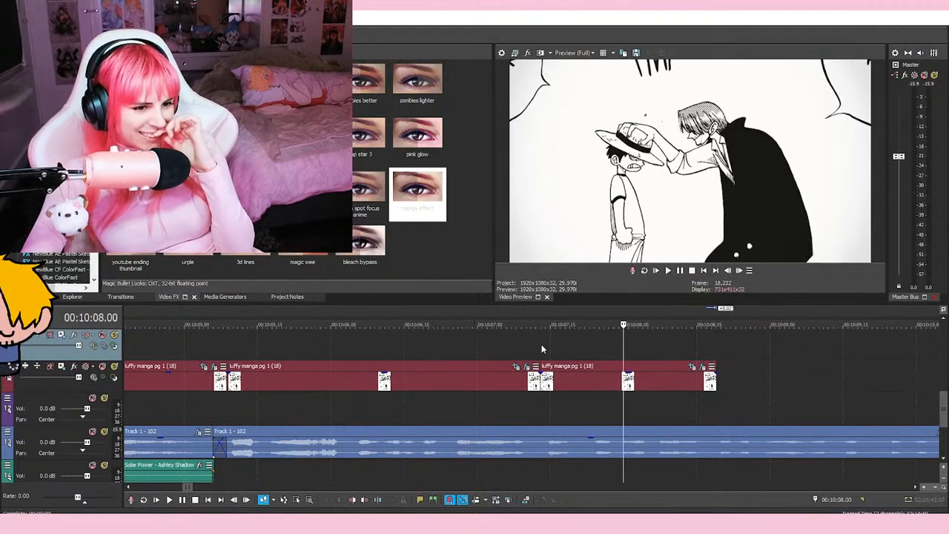
{"action": "left_click", "coordinate": [478, 344]}
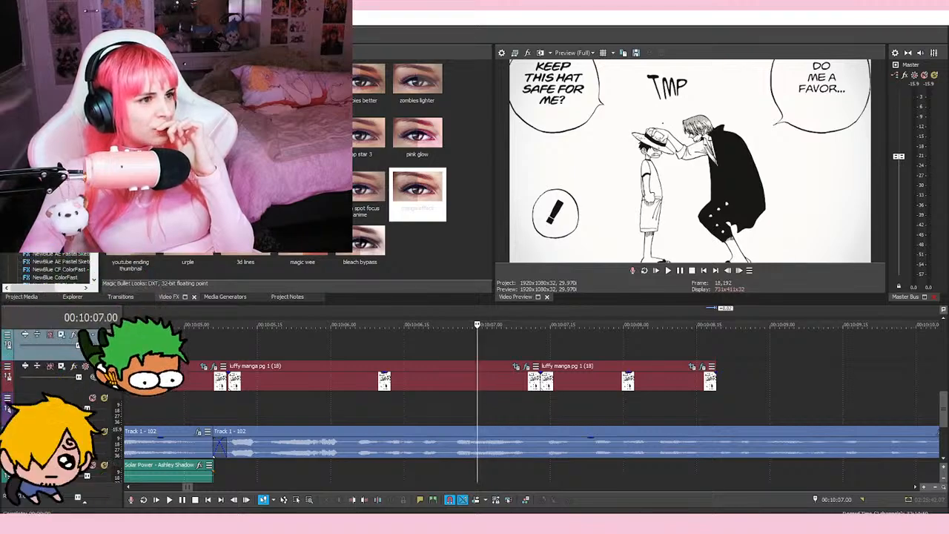
{"action": "key", "text": "ctrl+s"}
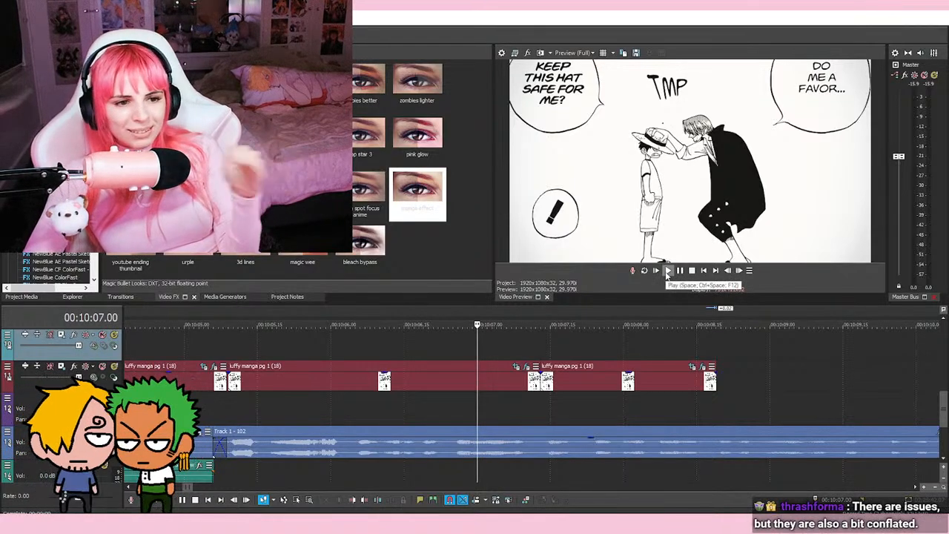
Step: Play back the last two manga clips with the voice track to check the cut's timing, and save the project
{"action": "left_click", "coordinate": [667, 271]}
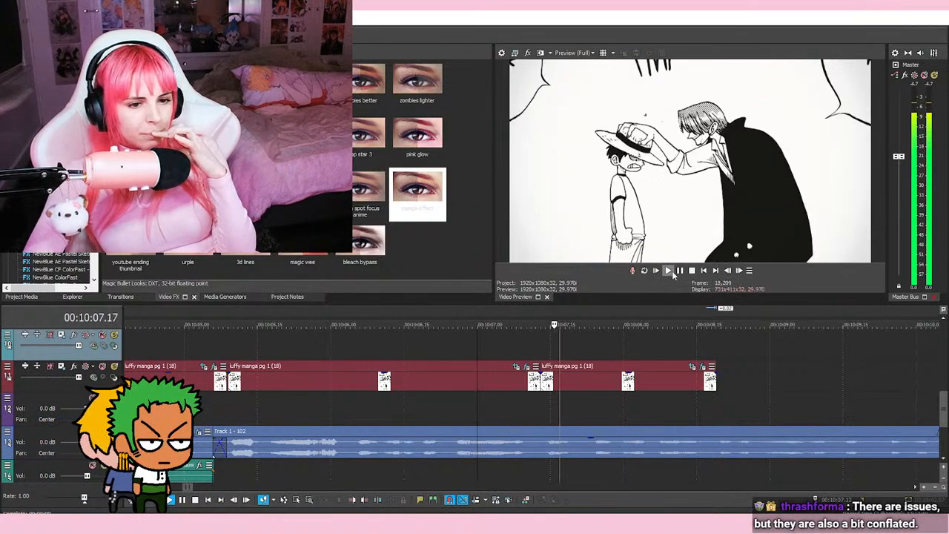
{"action": "left_click", "coordinate": [680, 271]}
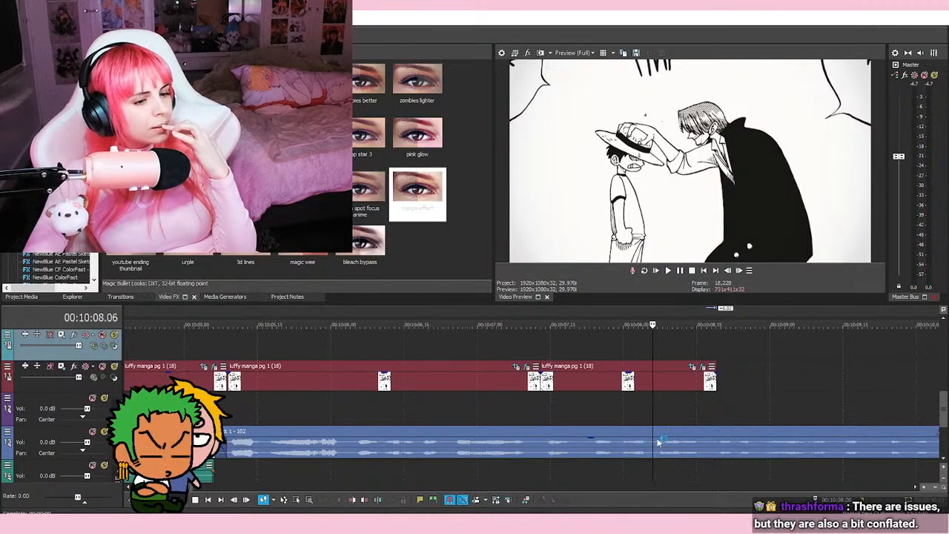
{"action": "left_click", "coordinate": [479, 362]}
{"action": "left_click", "coordinate": [667, 271]}
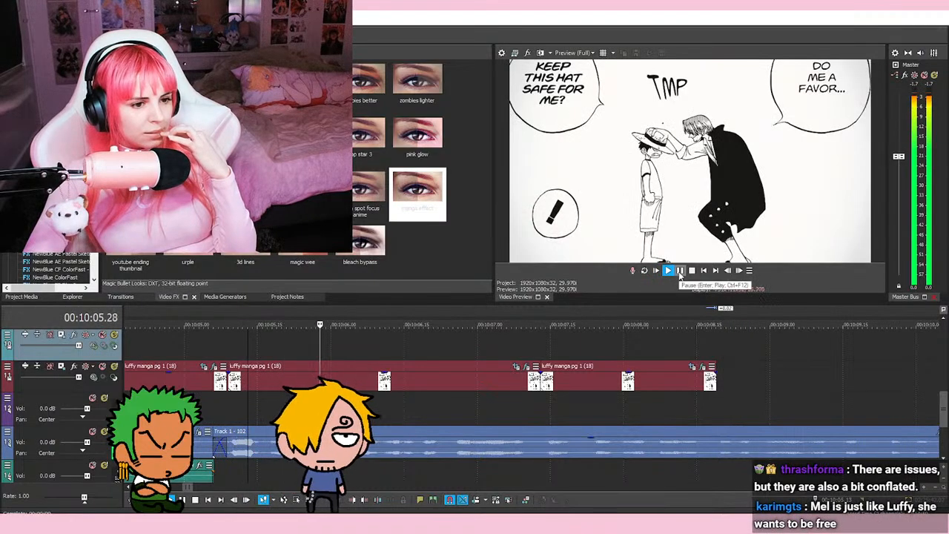
{"action": "left_click", "coordinate": [680, 270]}
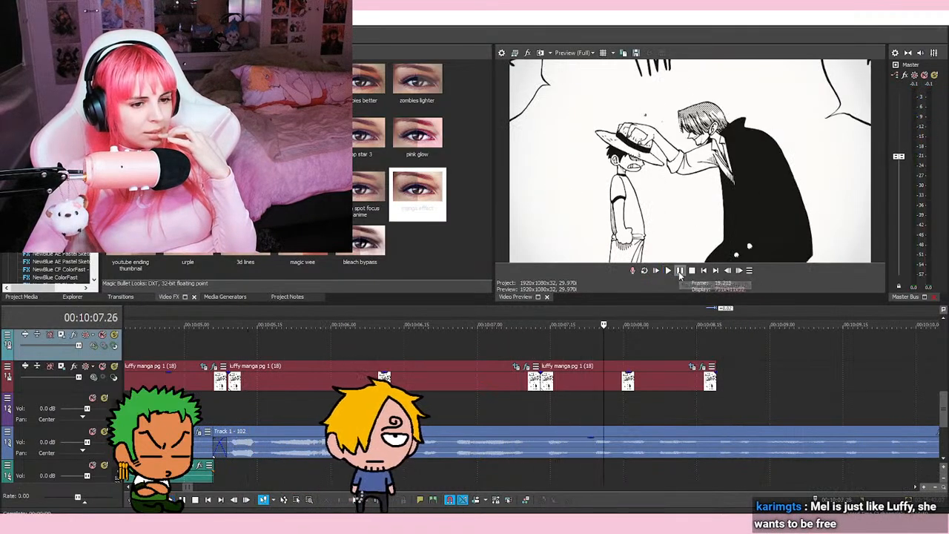
{"action": "key", "text": "space"}
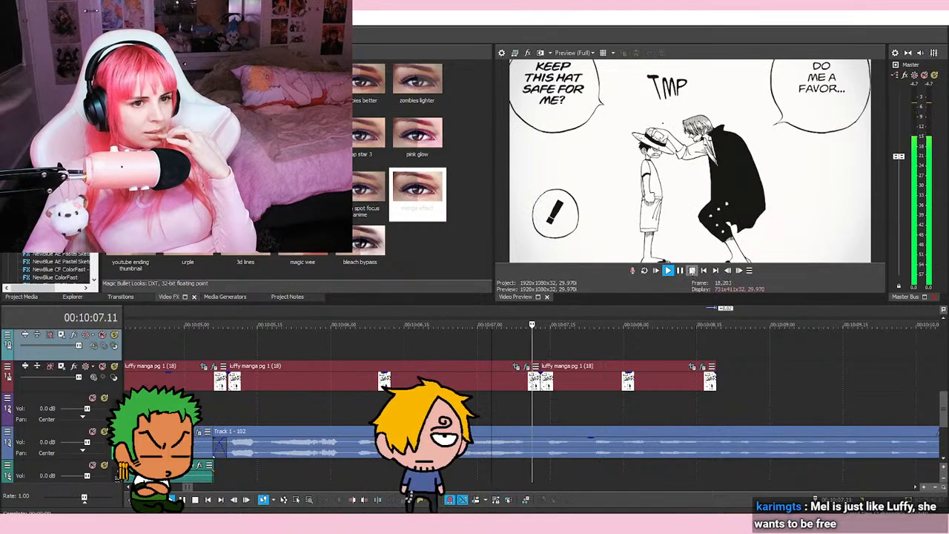
{"action": "left_click", "coordinate": [691, 270]}
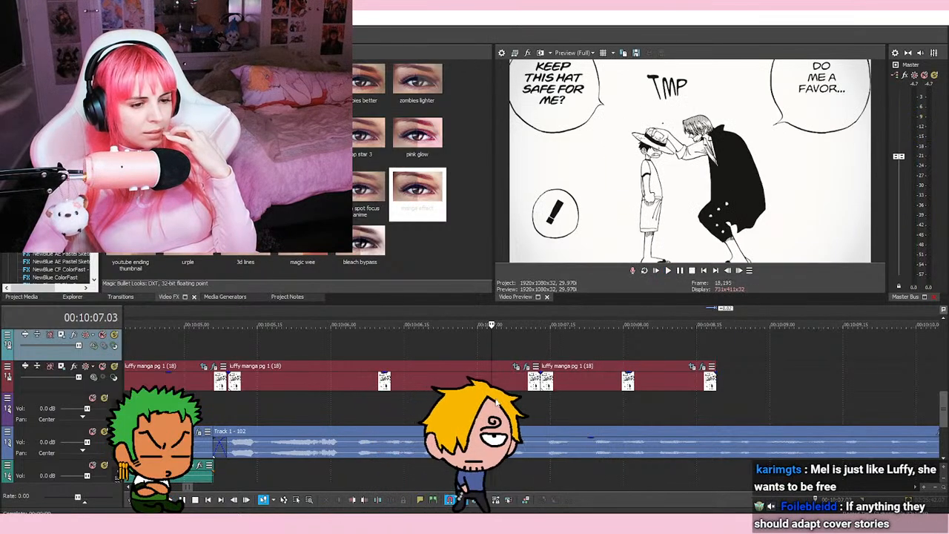
{"action": "left_click", "coordinate": [230, 343]}
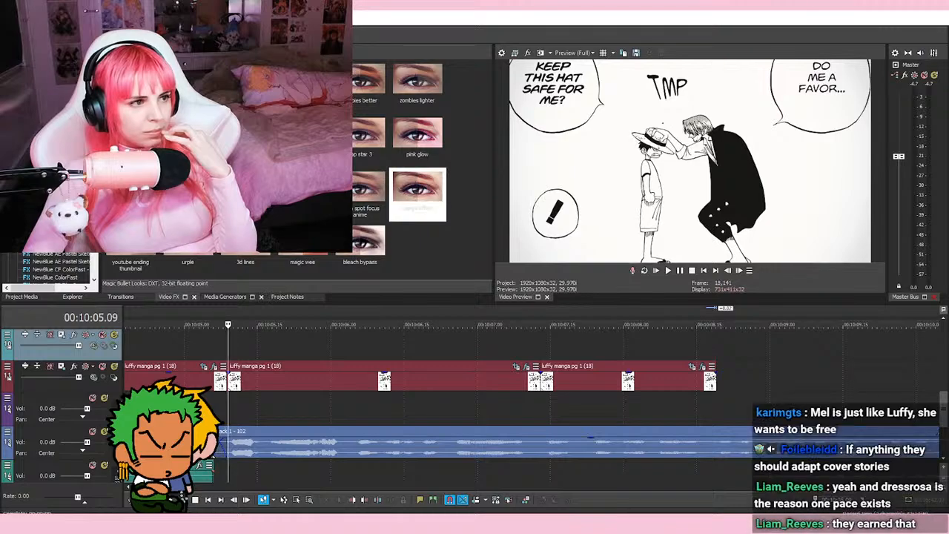
{"action": "key", "text": "ctrl+s"}
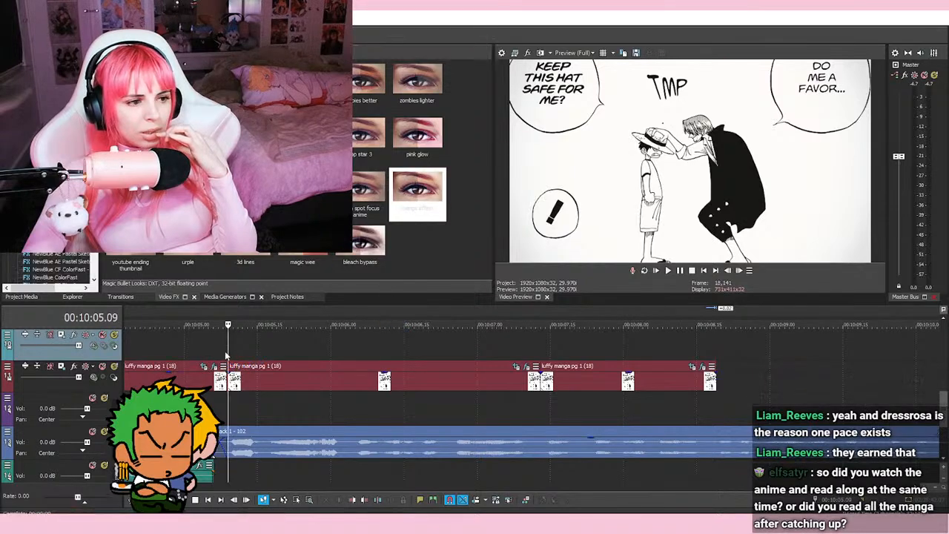
Step: Play the sequence from 00:10:05.09 past the end of the final manga clip
{"action": "scroll", "coordinate": [589, 346], "scroll_direction": "up", "scroll_amount": 1}
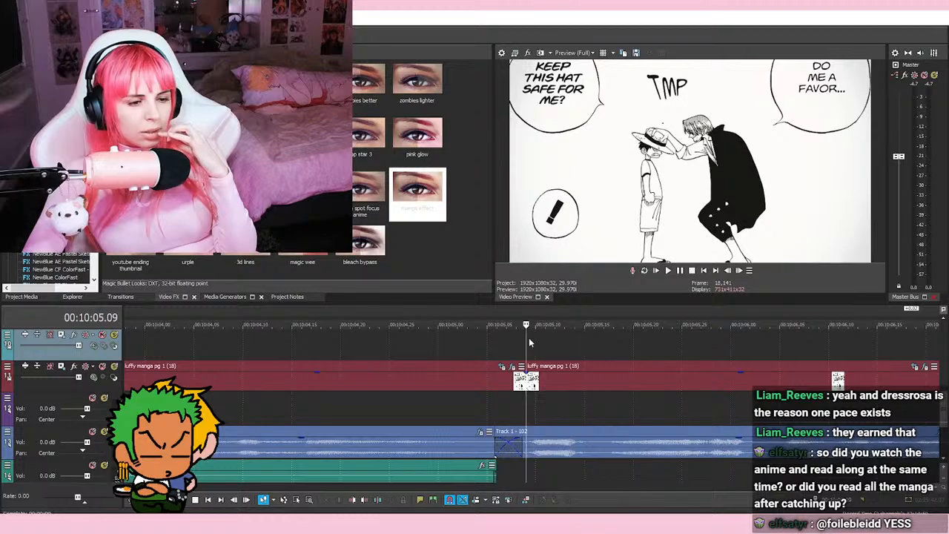
{"action": "scroll", "coordinate": [586, 326], "scroll_direction": "down", "scroll_amount": 1}
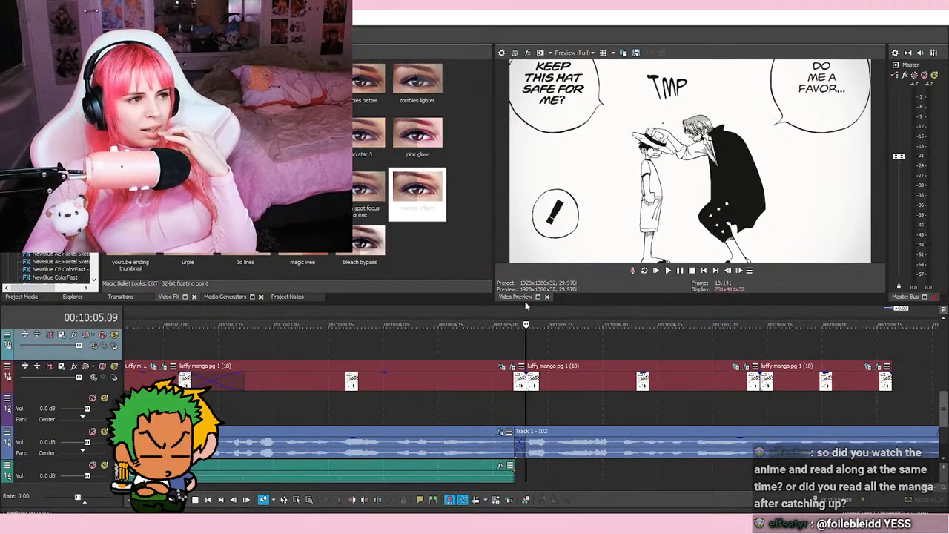
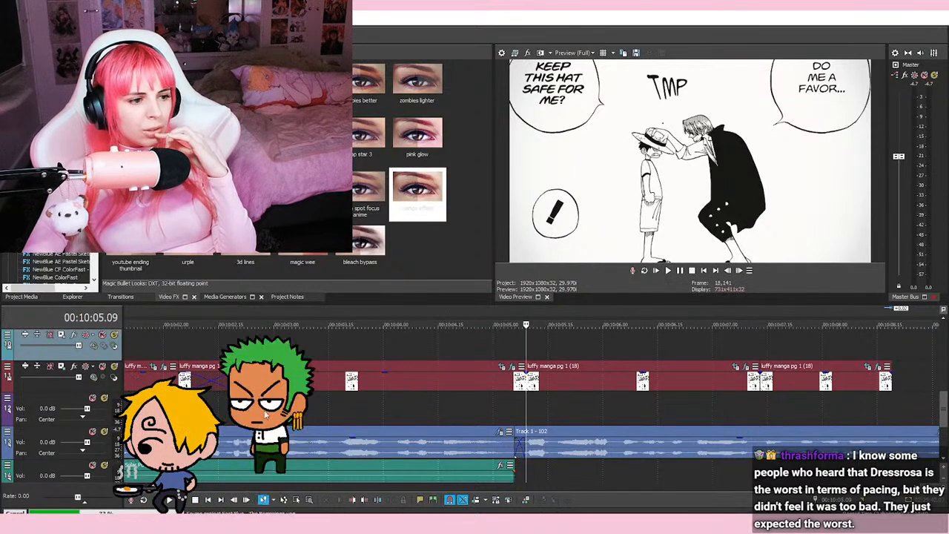
{"action": "left_click", "coordinate": [667, 271]}
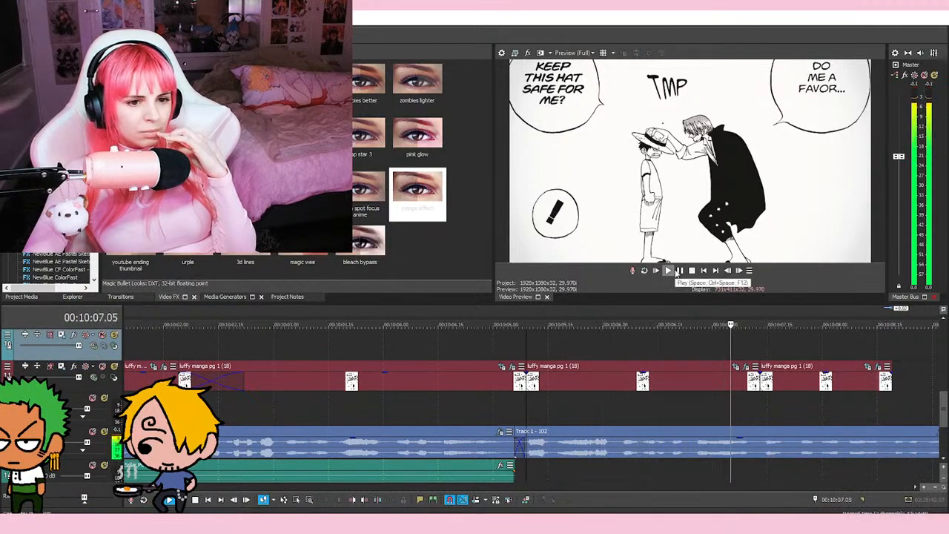
{"action": "left_click", "coordinate": [675, 271]}
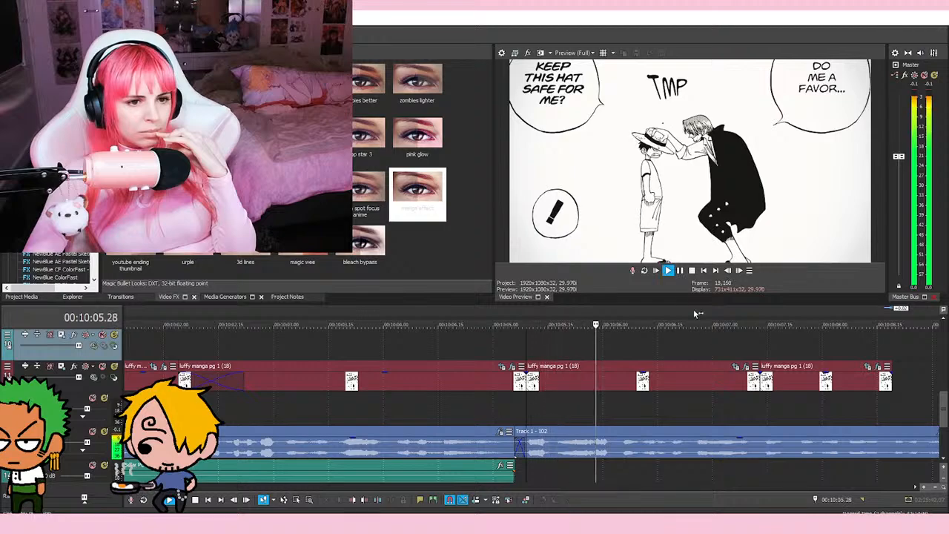
{"action": "left_click", "coordinate": [681, 271]}
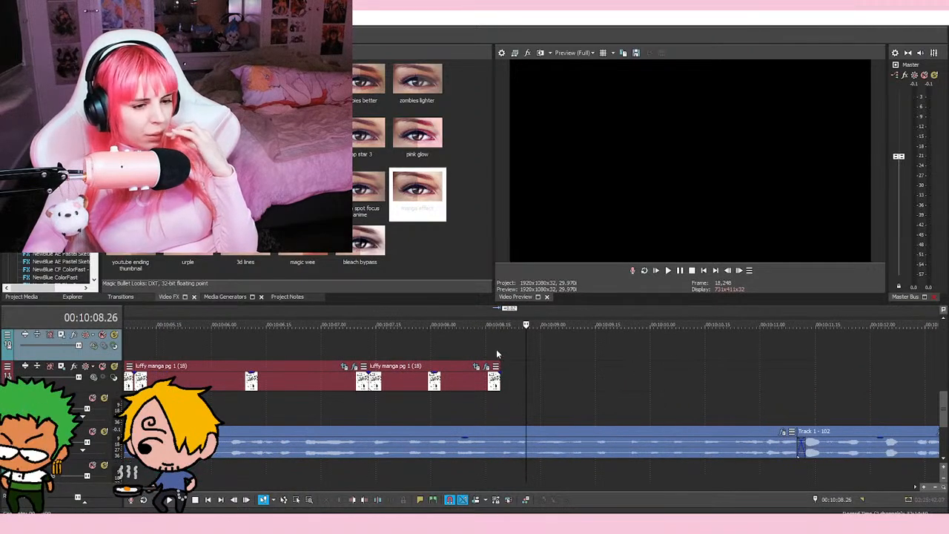
Step: Examine the end of the final manga clip and the cut where the second-to-last clip begins
{"action": "left_click", "coordinate": [497, 349]}
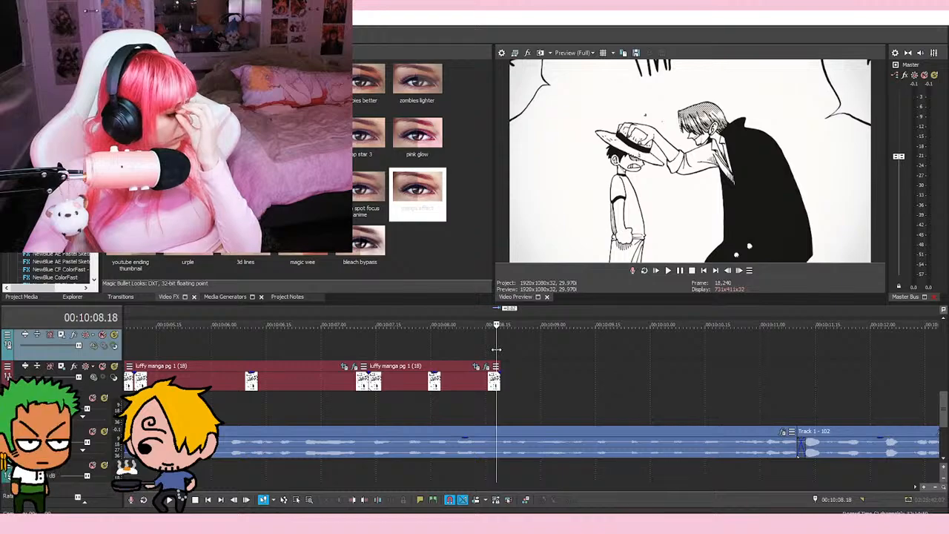
{"action": "left_click", "coordinate": [430, 349]}
{"action": "left_click", "coordinate": [321, 343]}
{"action": "scroll", "coordinate": [190, 363], "scroll_direction": "left", "scroll_amount": 3}
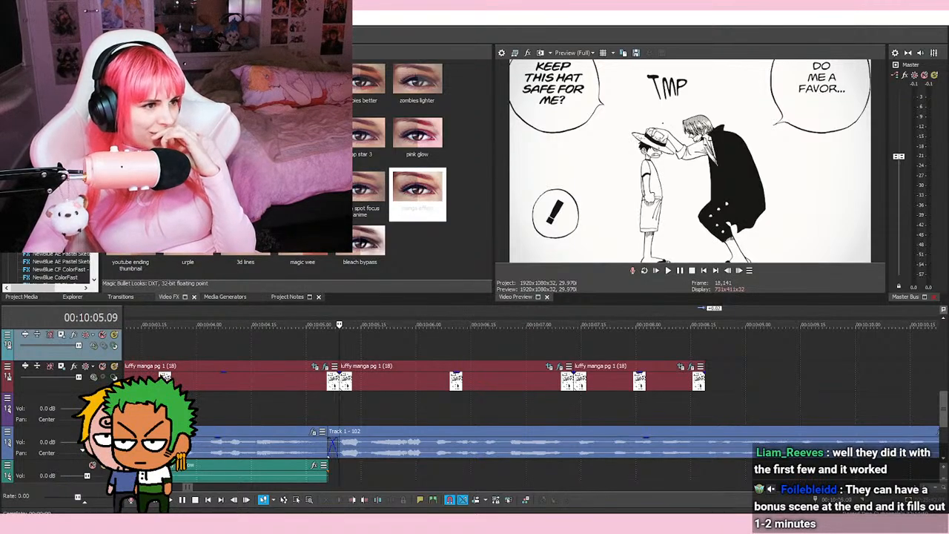
{"action": "scroll", "coordinate": [556, 355], "scroll_direction": "up", "scroll_amount": 3}
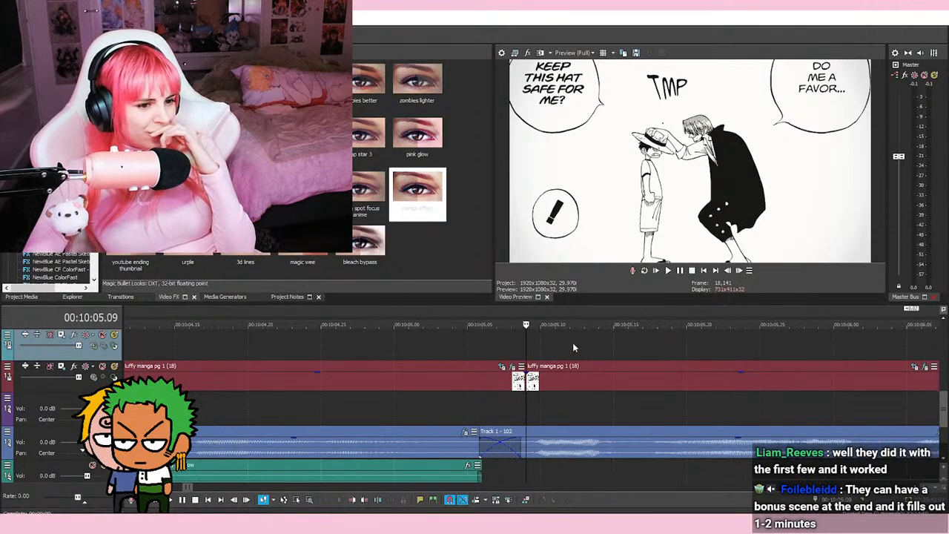
{"action": "left_click", "coordinate": [598, 346]}
{"action": "left_click", "coordinate": [534, 335]}
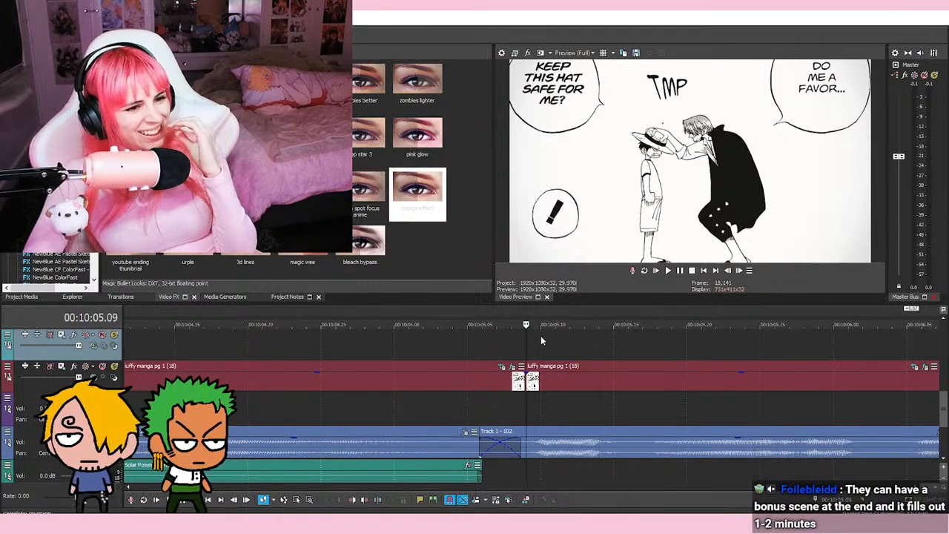
{"action": "scroll", "coordinate": [534, 338], "scroll_direction": "down", "scroll_amount": 3}
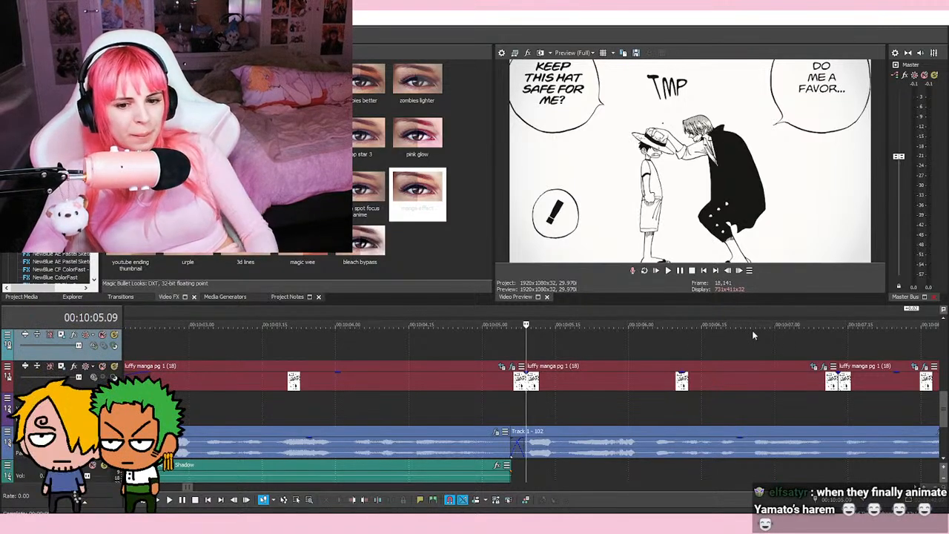
Step: Replay the last two manga clips from 00:10:05.09 to check them against the voice track
{"action": "key", "text": "space"}
{"action": "scroll", "coordinate": [756, 337], "scroll_direction": "down", "scroll_amount": 3}
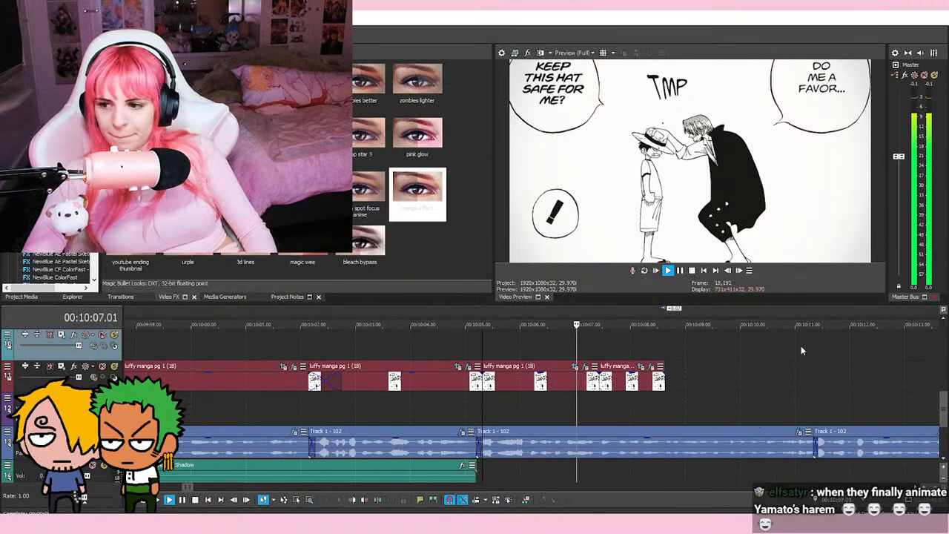
{"action": "key", "text": "space"}
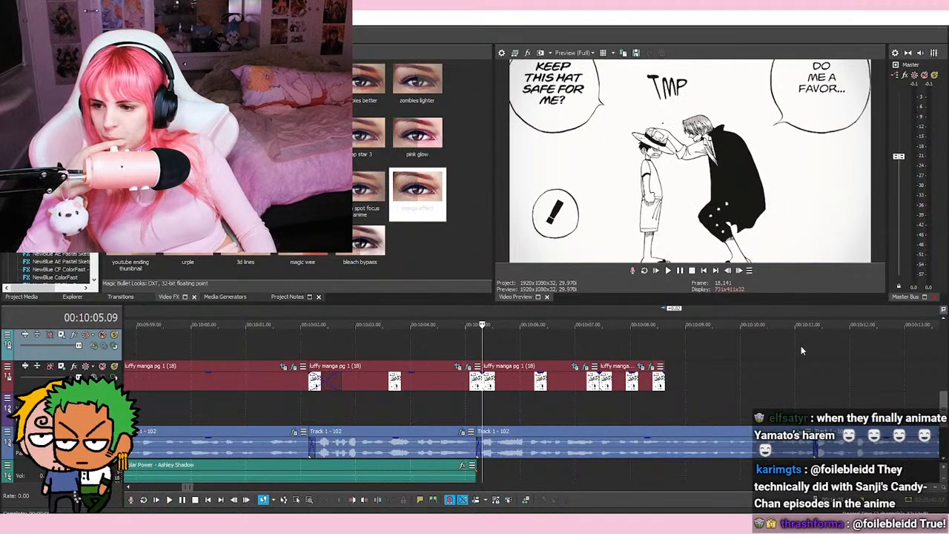
{"action": "key", "text": "space"}
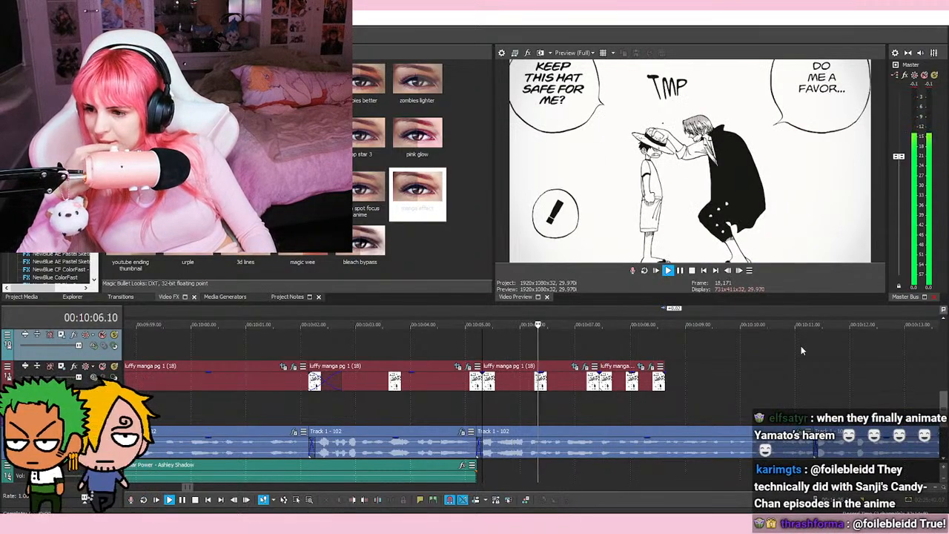
{"action": "key", "text": "space"}
{"action": "key", "text": "space"}
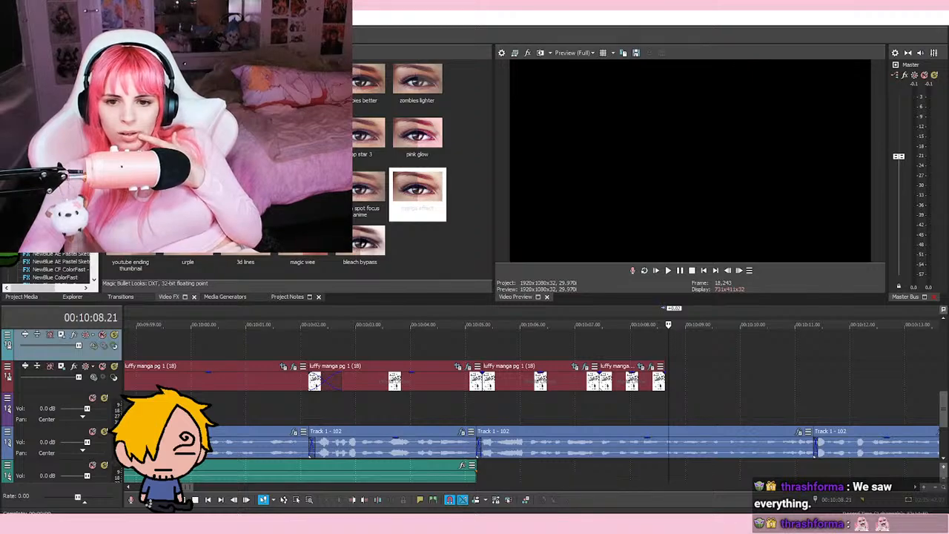
Step: Place luffy manga pg 1 (17) on the upper video track after the last manga clip and crop it to widescreen with a Pan/Crop preset
{"action": "left_click_drag", "start_coordinate": [626, 331], "coordinate": [668, 353]}
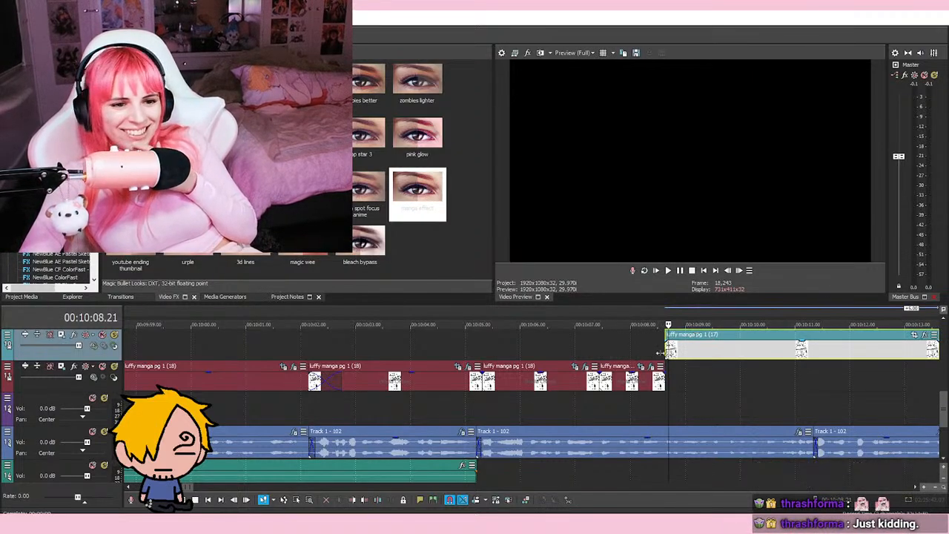
{"action": "left_click", "coordinate": [701, 368]}
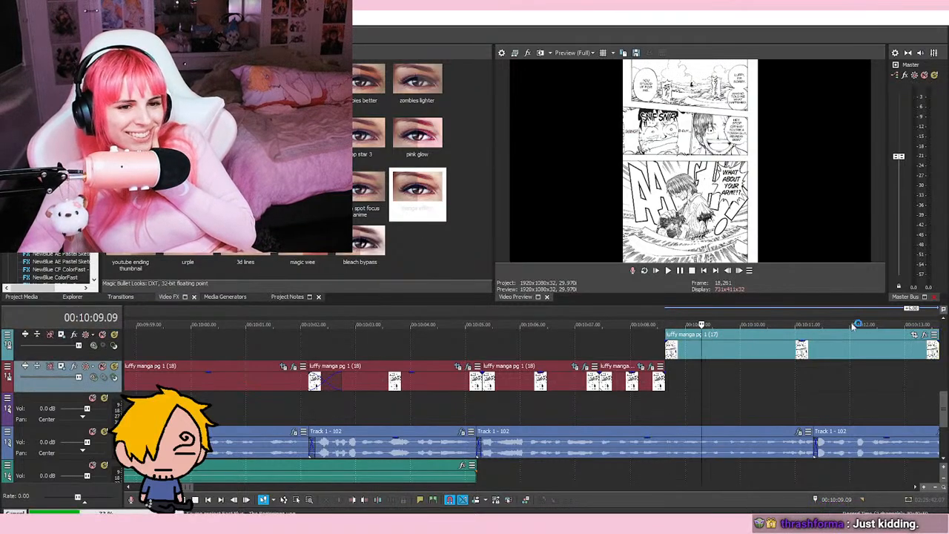
{"action": "left_click", "coordinate": [914, 336]}
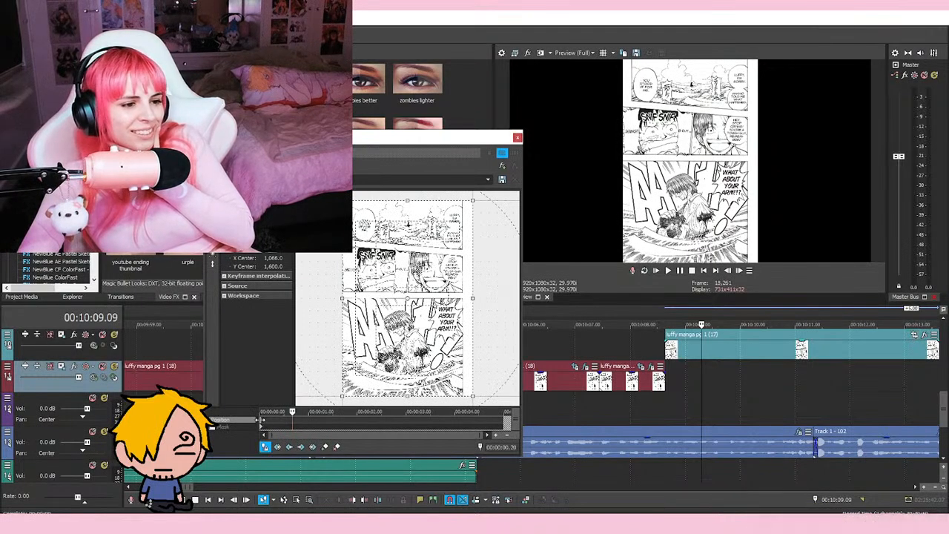
{"action": "left_click", "coordinate": [487, 180]}
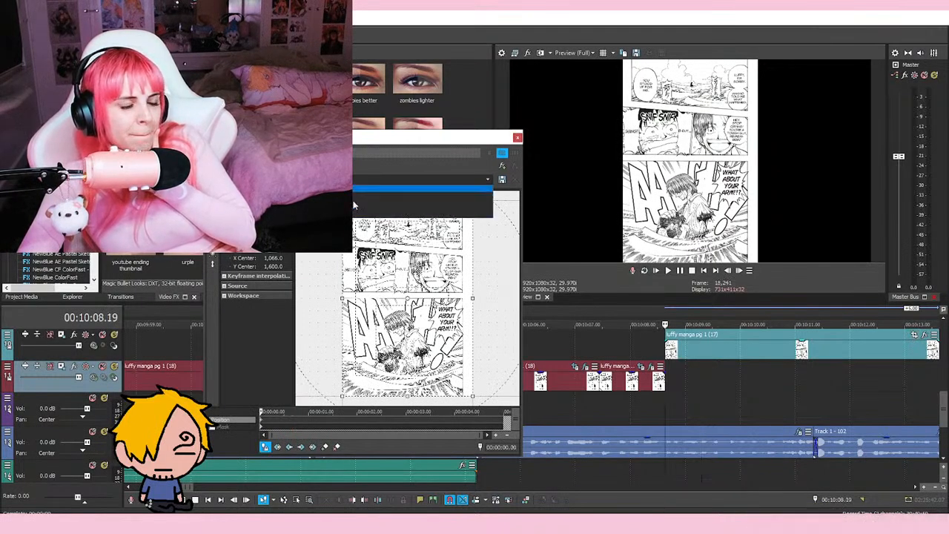
{"action": "left_click", "coordinate": [422, 209]}
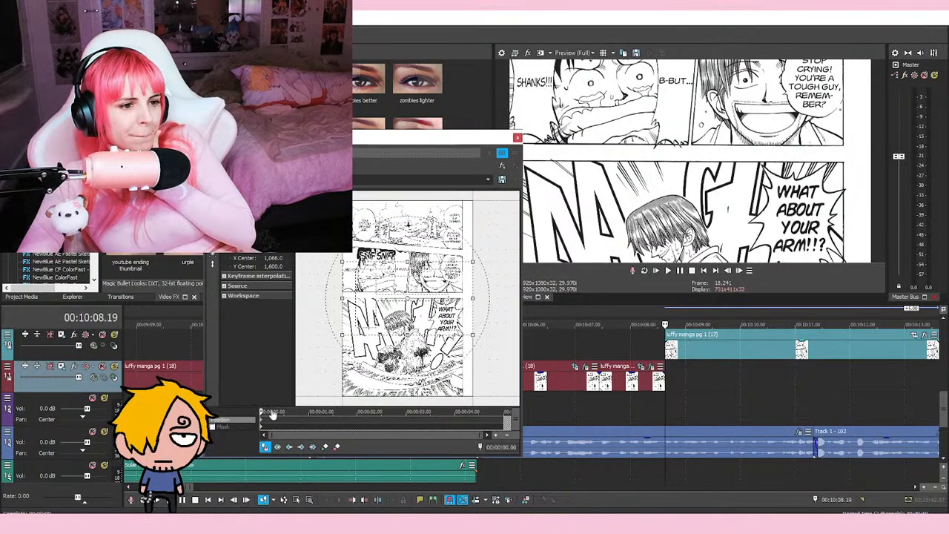
Step: Frame the clip's crop tightly on the page's large bottom panel, centred at about X 980, Y 2,256
{"action": "left_click_drag", "start_coordinate": [407, 300], "coordinate": [406, 350]}
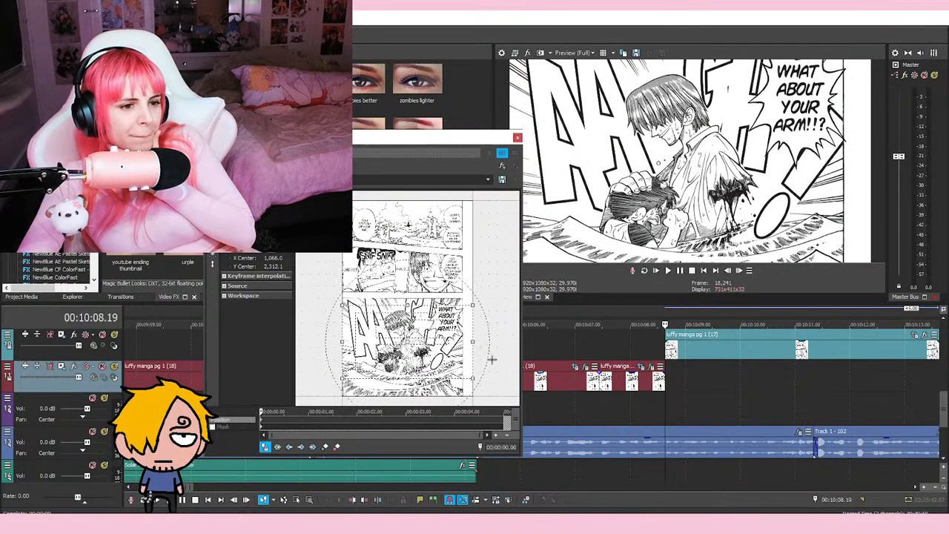
{"action": "scroll", "coordinate": [499, 368], "scroll_direction": "up", "scroll_amount": 8}
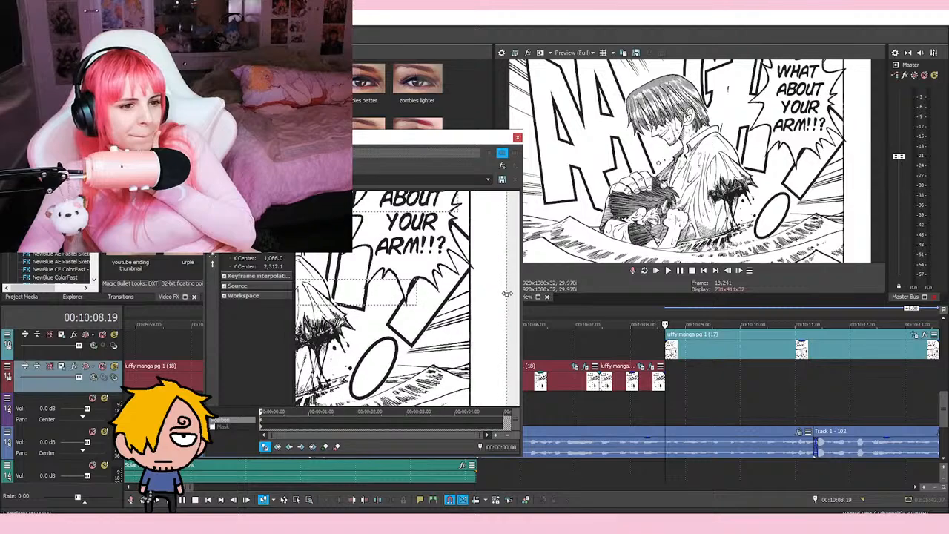
{"action": "left_click_drag", "start_coordinate": [479, 296], "coordinate": [468, 301]}
{"action": "scroll", "coordinate": [468, 304], "scroll_direction": "down", "scroll_amount": 6}
{"action": "scroll", "coordinate": [458, 347], "scroll_direction": "up", "scroll_amount": 2}
{"action": "left_click_drag", "start_coordinate": [455, 322], "coordinate": [455, 319]}
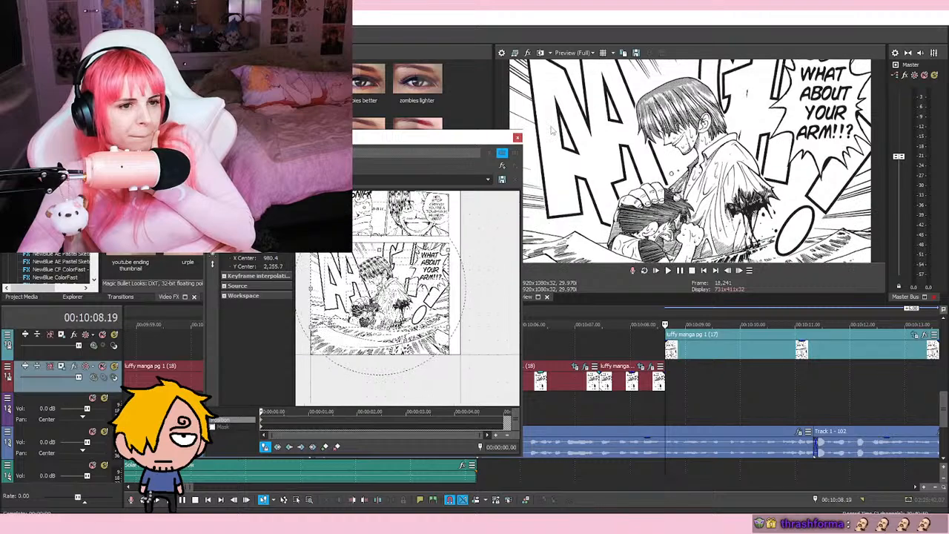
{"action": "left_click", "coordinate": [517, 139]}
Step: Apply the manga effect look to luffy manga pg 1 (17) and move it to the lower video track against the last clip
{"action": "left_click_drag", "start_coordinate": [738, 346], "coordinate": [738, 347]}
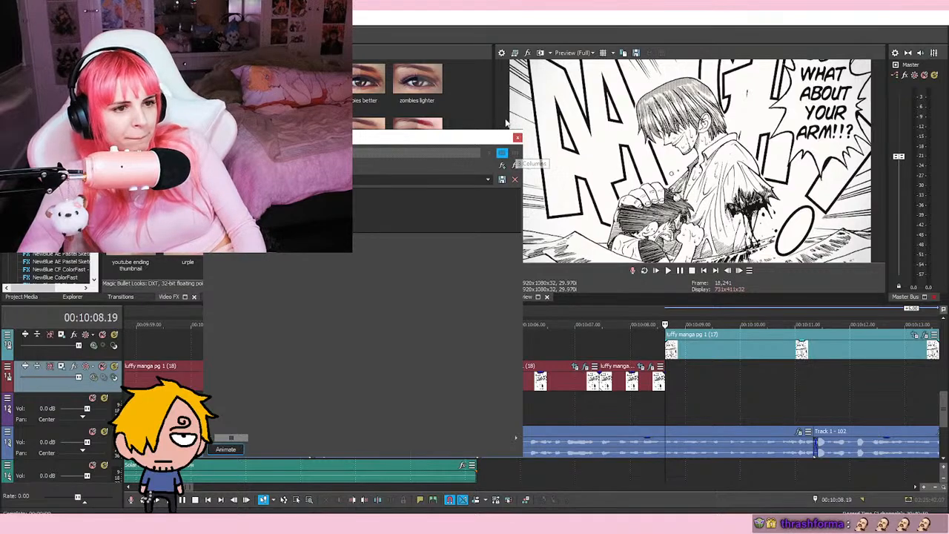
{"action": "left_click", "coordinate": [517, 139]}
{"action": "key", "text": "space"}
{"action": "left_click_drag", "start_coordinate": [724, 359], "coordinate": [724, 379]}
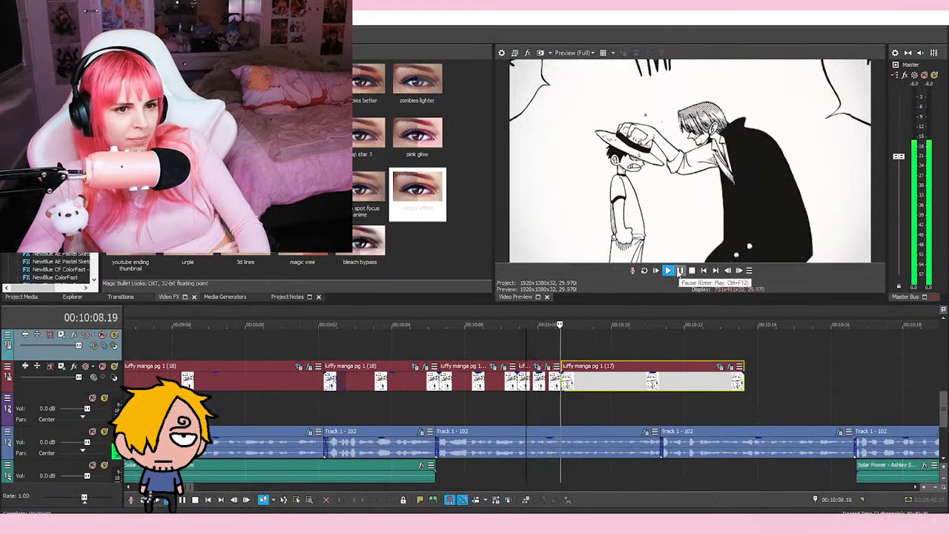
Step: Play across the cut, then shorten the preceding clip's end by three frames and close luffy manga pg 1 (17) up against it
{"action": "key", "text": "space"}
{"action": "key", "text": "space"}
{"action": "left_click", "coordinate": [679, 272]}
{"action": "scroll", "coordinate": [649, 298], "scroll_direction": "up", "scroll_amount": 2}
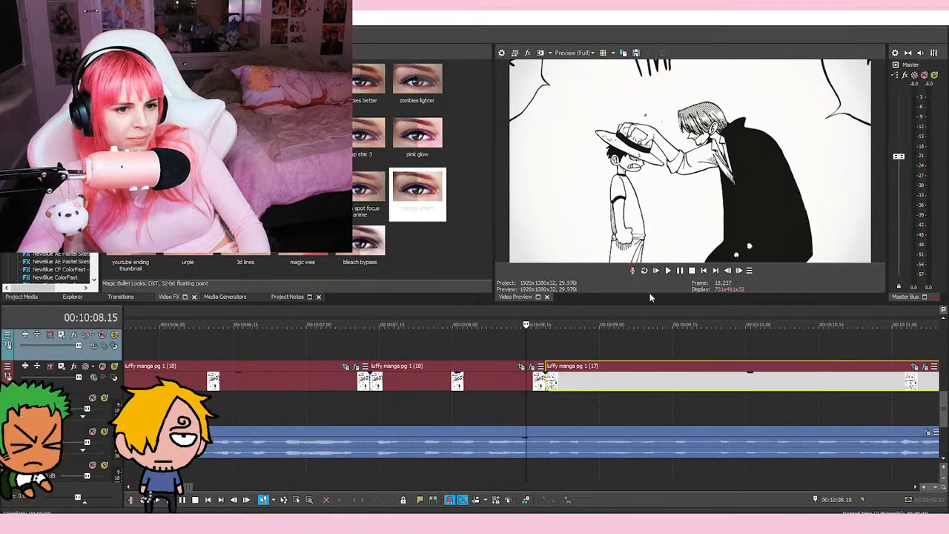
{"action": "key", "text": "space"}
{"action": "left_click", "coordinate": [678, 273]}
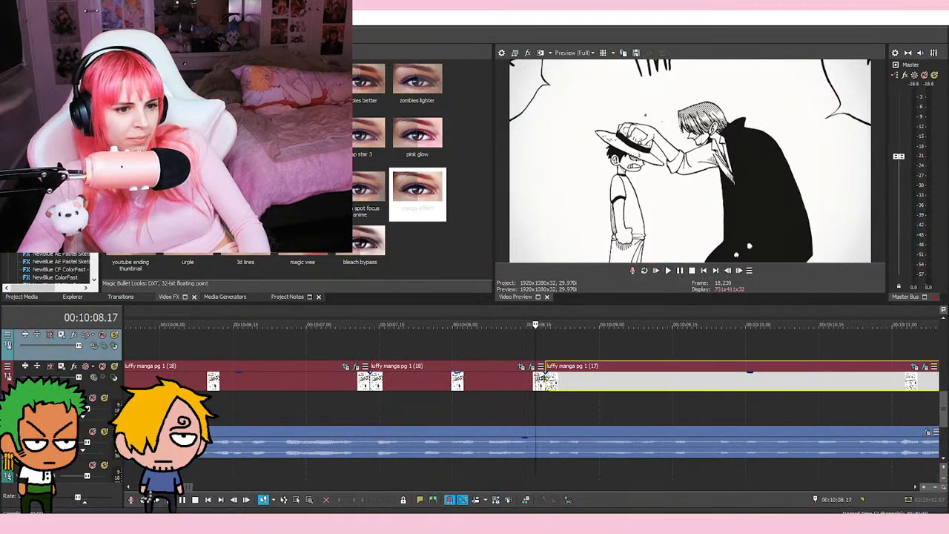
{"action": "left_click", "coordinate": [544, 381]}
{"action": "left_click_drag", "start_coordinate": [560, 383], "coordinate": [545, 382]}
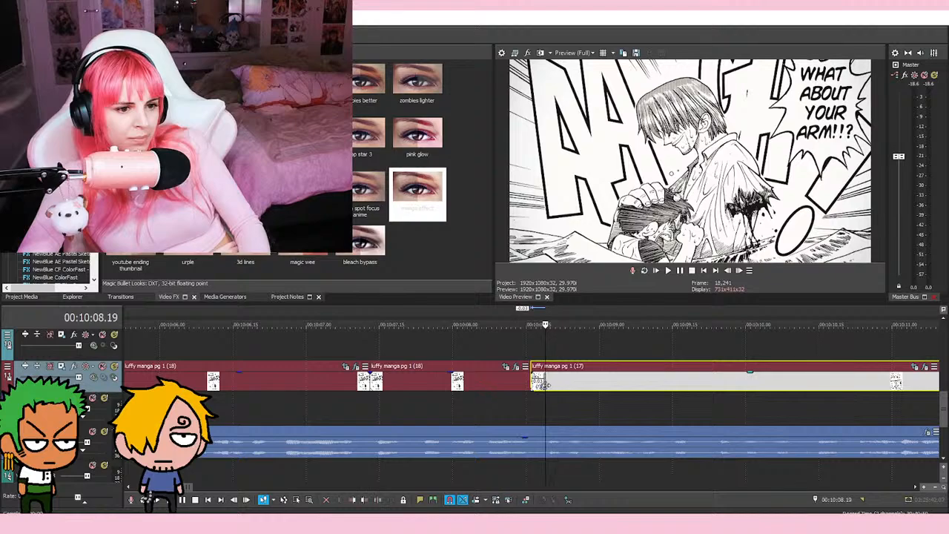
Step: Replay from 00:10:07.09 through the adjusted cut to check luffy manga pg 1 (17) against the voice track
{"action": "left_click", "coordinate": [350, 343]}
{"action": "key", "text": "space"}
{"action": "key", "text": "space"}
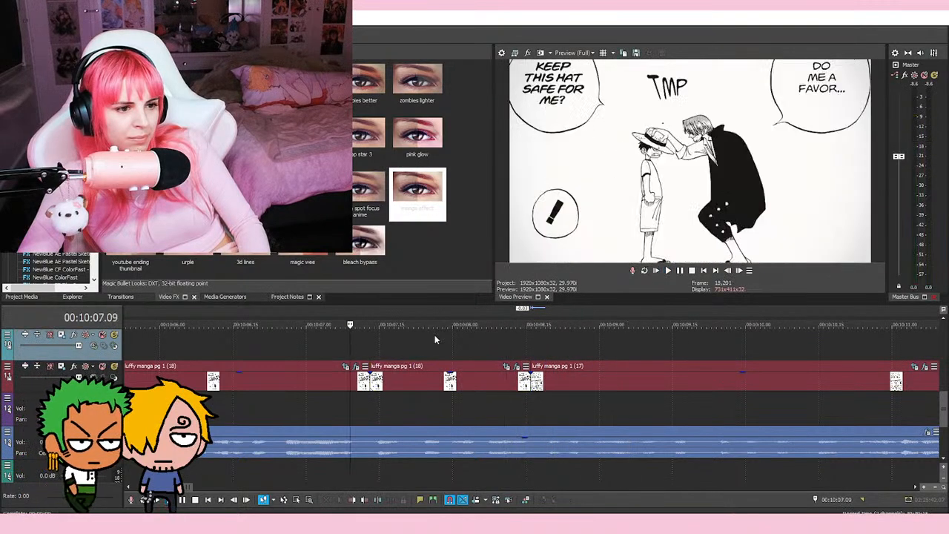
{"action": "key", "text": "space"}
{"action": "left_click", "coordinate": [691, 269]}
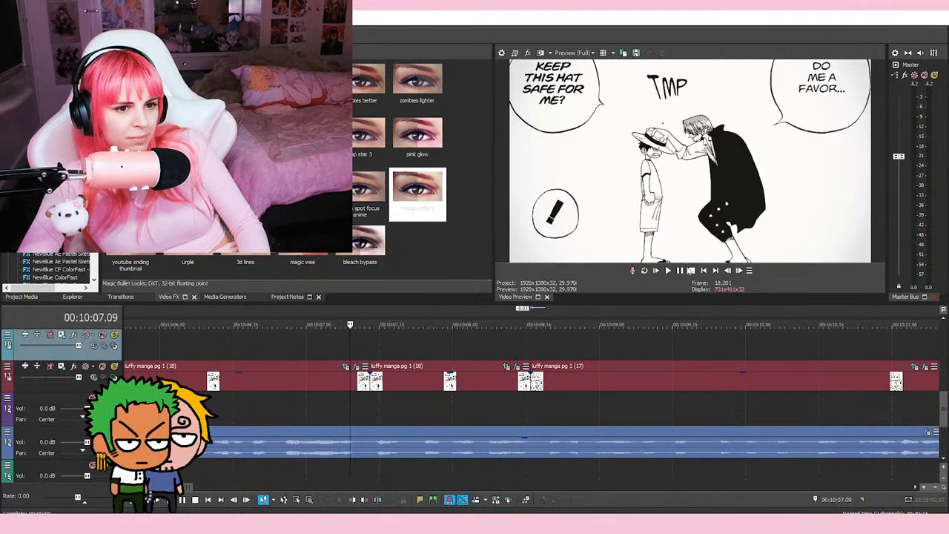
{"action": "key", "text": "space"}
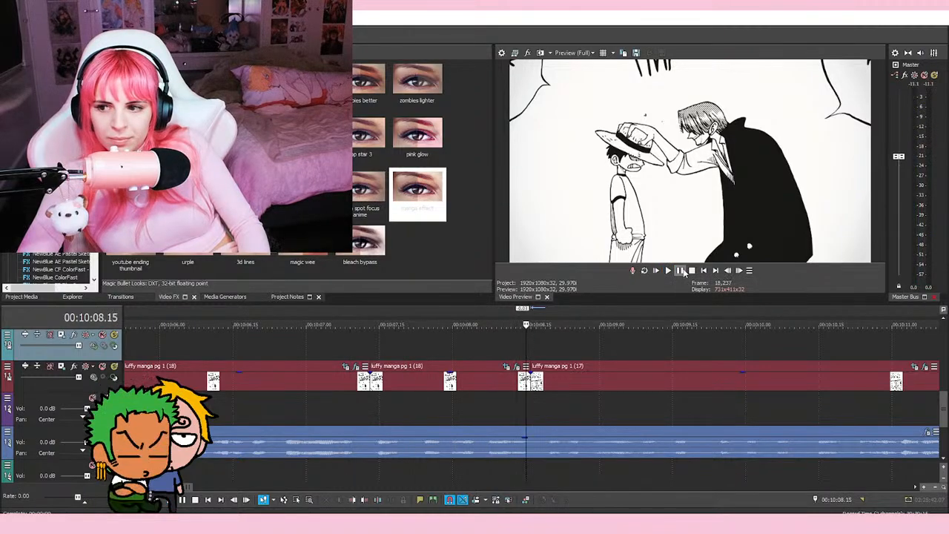
{"action": "scroll", "coordinate": [461, 390], "scroll_direction": "up", "scroll_amount": 3}
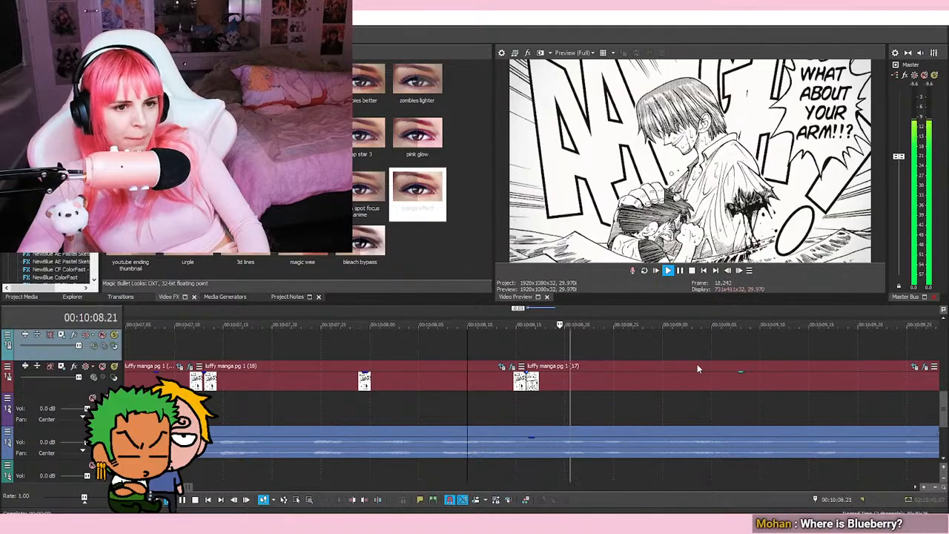
{"action": "scroll", "coordinate": [667, 363], "scroll_direction": "down", "scroll_amount": 2}
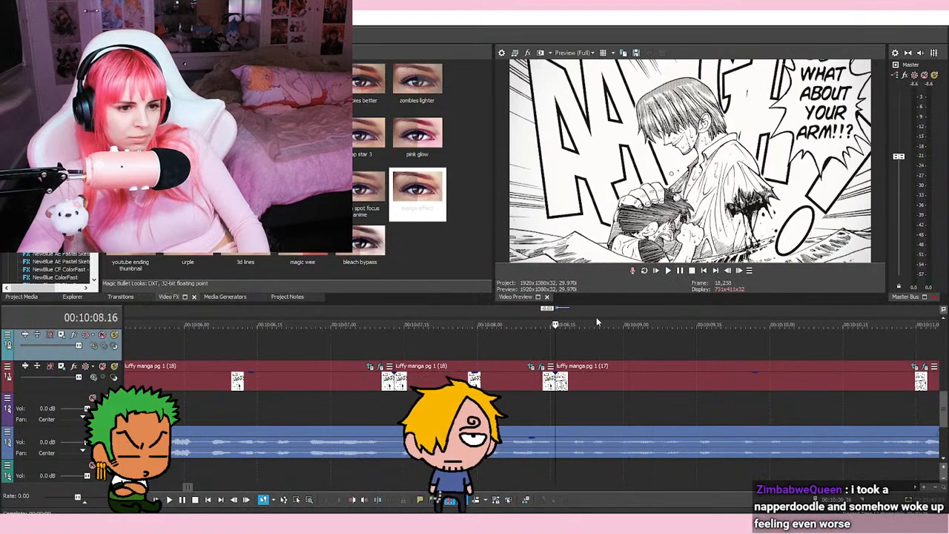
Step: Split luffy manga pg 1 (17) at 00:10:08.26
{"action": "left_click", "coordinate": [681, 271]}
{"action": "scroll", "coordinate": [594, 369], "scroll_direction": "up", "scroll_amount": 3}
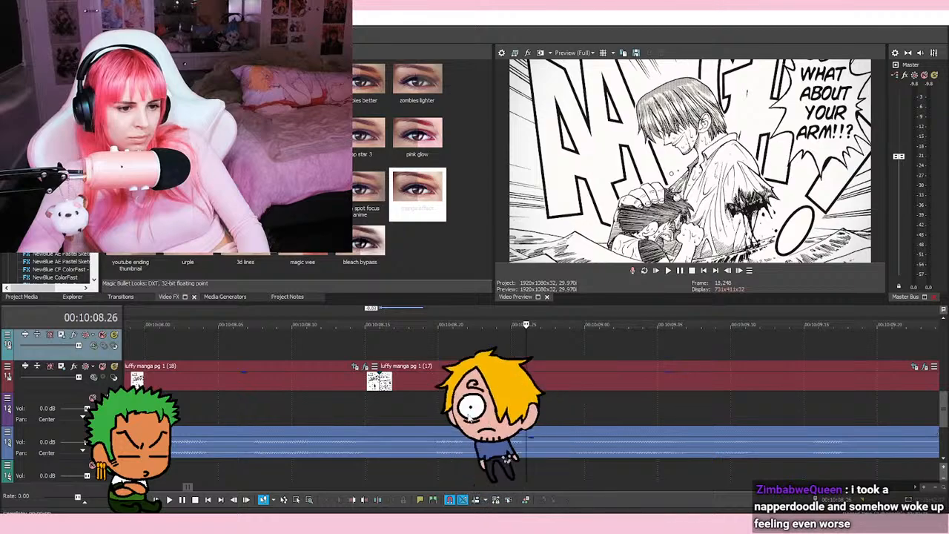
{"action": "left_click", "coordinate": [896, 368]}
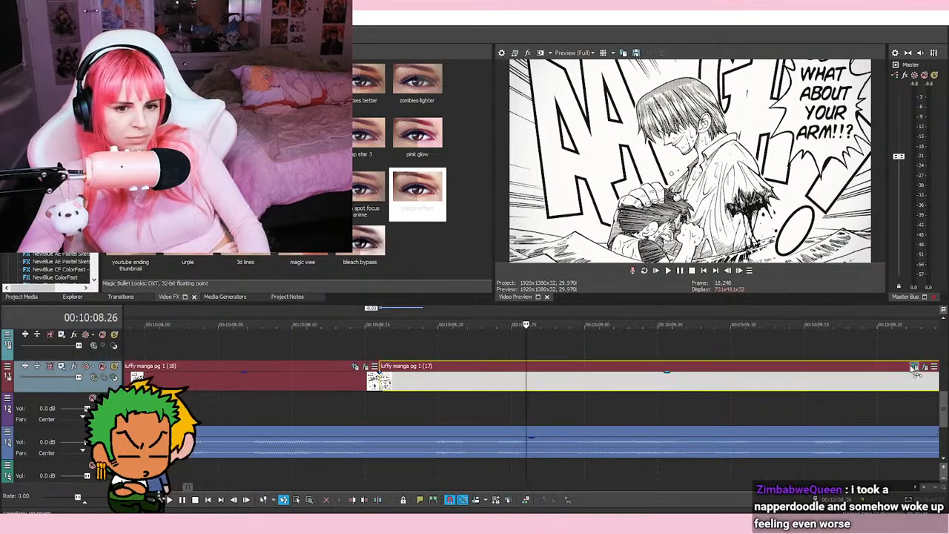
{"action": "key", "text": "s"}
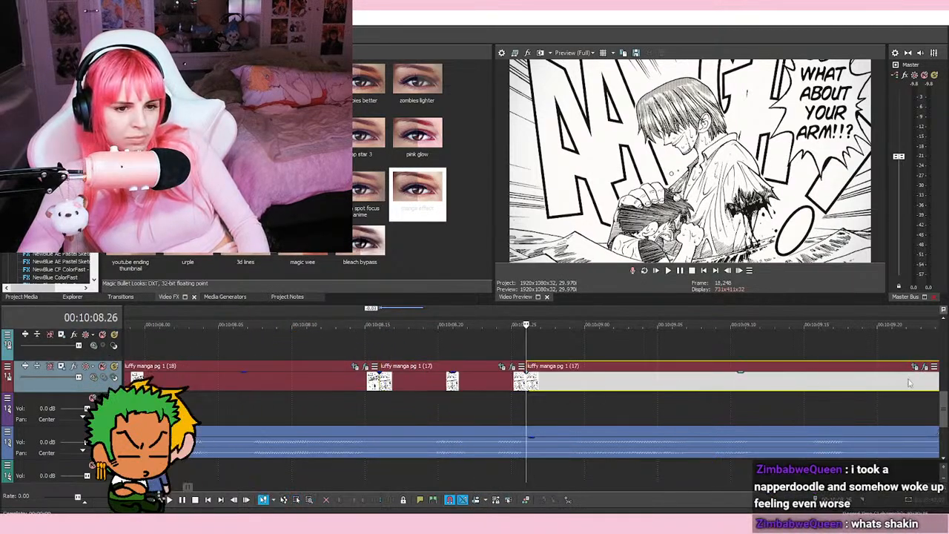
Step: Crop the second half of luffy manga pg 1 (17) to a close-up of the wounded arm, centred at about X 1,301, Y 2,439
{"action": "left_click", "coordinate": [914, 367]}
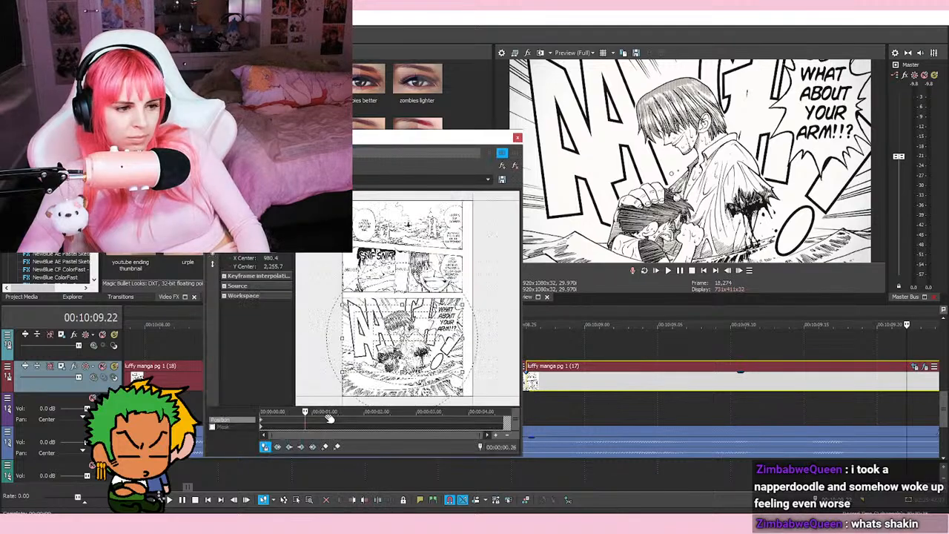
{"action": "left_click_drag", "start_coordinate": [342, 305], "coordinate": [382, 327]}
{"action": "left_click_drag", "start_coordinate": [460, 348], "coordinate": [449, 346]}
{"action": "scroll", "coordinate": [495, 347], "scroll_direction": "up", "scroll_amount": 4}
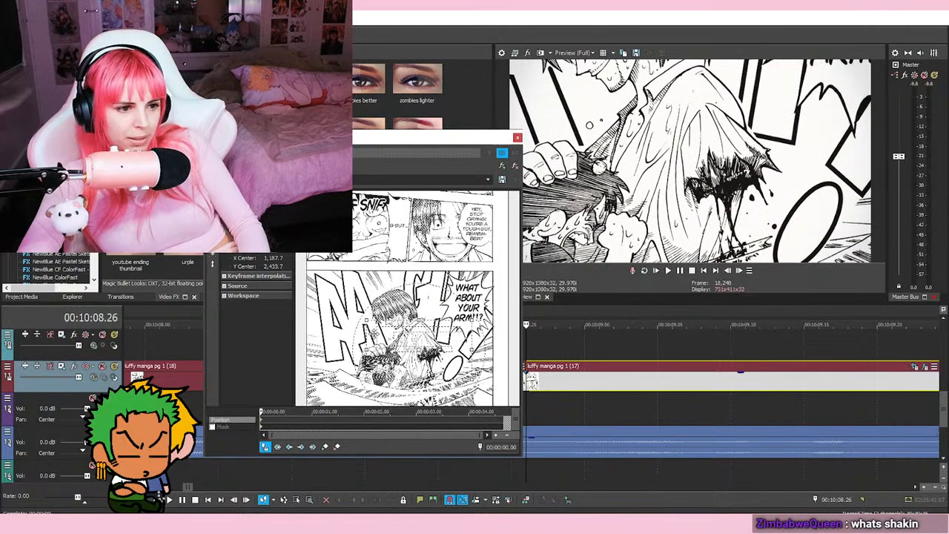
{"action": "scroll", "coordinate": [330, 338], "scroll_direction": "up", "scroll_amount": 1}
{"action": "left_click_drag", "start_coordinate": [364, 351], "coordinate": [374, 350]}
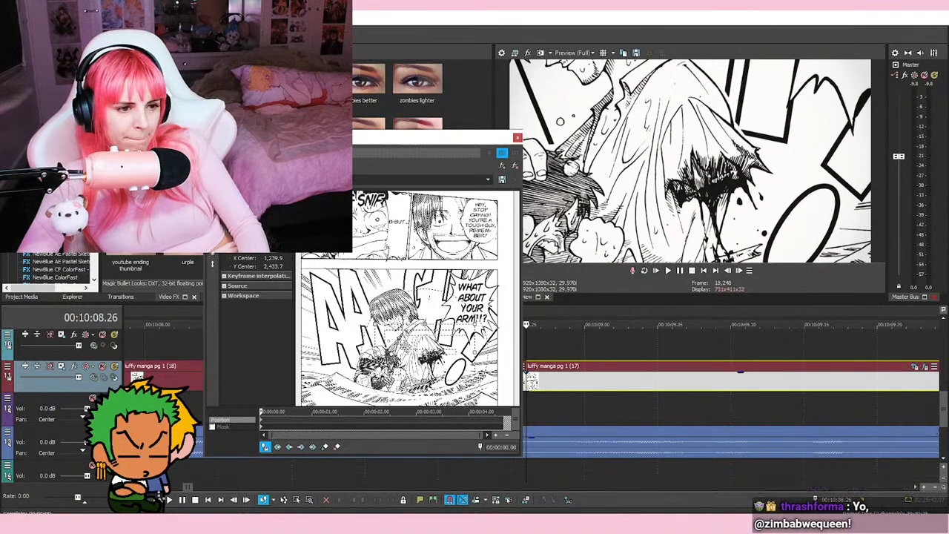
{"action": "scroll", "coordinate": [511, 373], "scroll_direction": "up", "scroll_amount": 3}
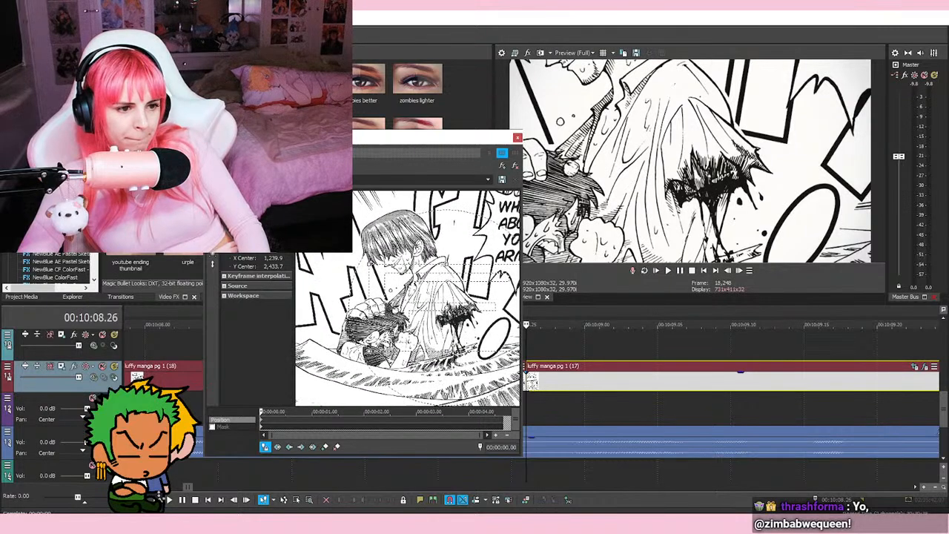
{"action": "mouse_move", "coordinate": [444, 326]}
{"action": "left_mouse_down"}
{"action": "mouse_move", "coordinate": [443, 304]}
{"action": "mouse_move", "coordinate": [438, 331]}
{"action": "left_mouse_up"}
{"action": "scroll", "coordinate": [323, 294], "scroll_direction": "up", "scroll_amount": 1}
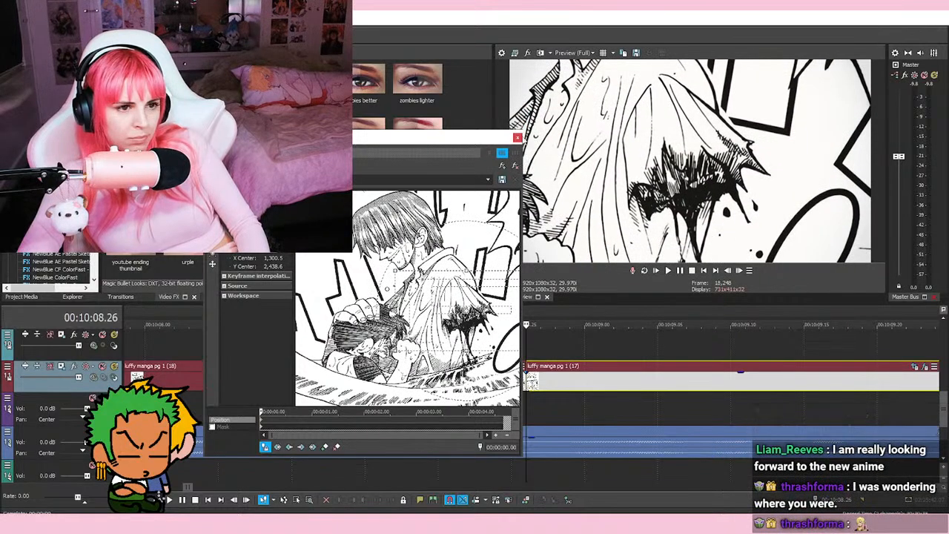
{"action": "left_click", "coordinate": [517, 137]}
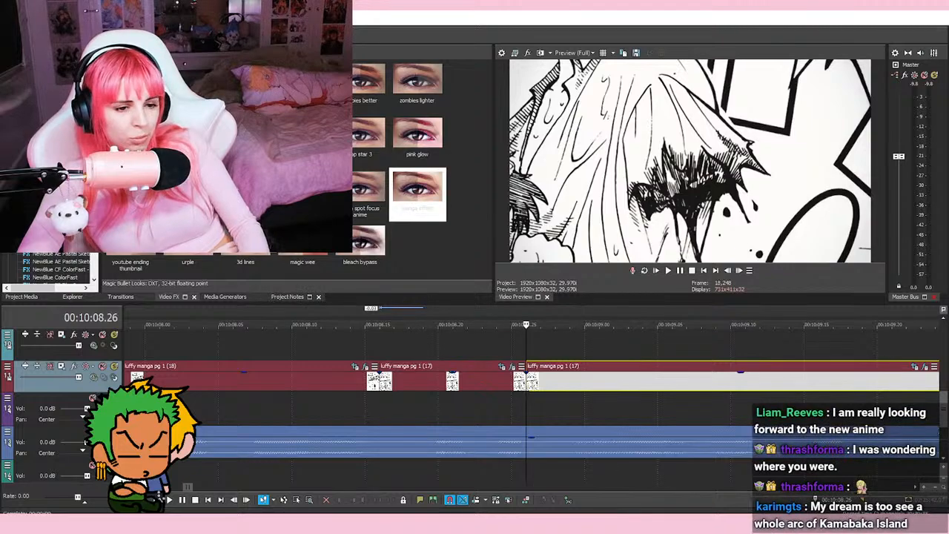
Step: Play the new cuts with the voice track and shorten the arm close-up clip so it ends at 00:10:09.20
{"action": "scroll", "coordinate": [610, 330], "scroll_direction": "down", "scroll_amount": 4}
{"action": "scroll", "coordinate": [608, 364], "scroll_direction": "down", "scroll_amount": 5}
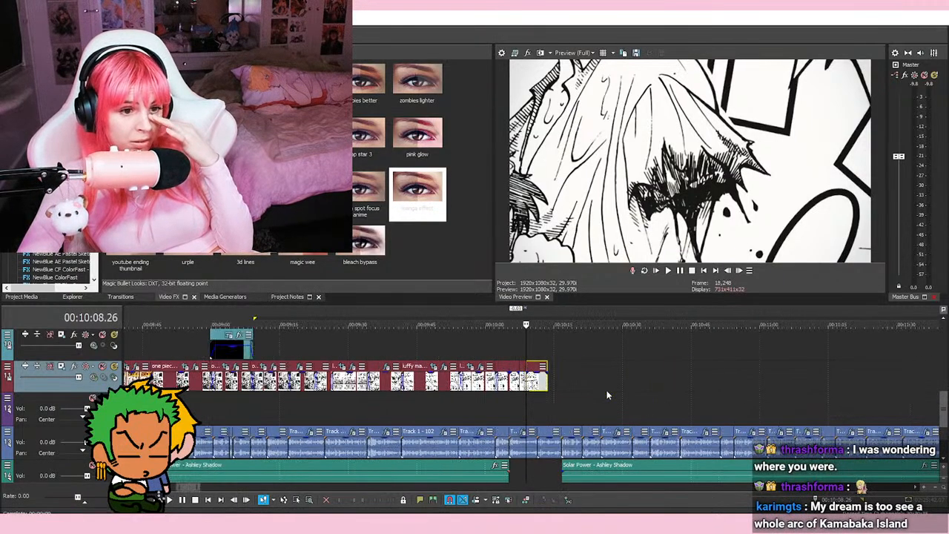
{"action": "scroll", "coordinate": [606, 396], "scroll_direction": "up", "scroll_amount": 5}
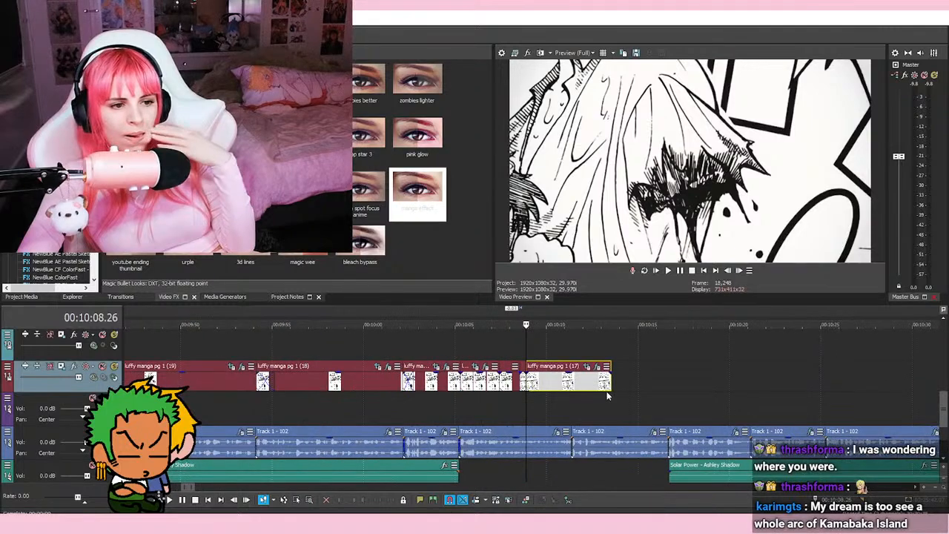
{"action": "key", "text": "space"}
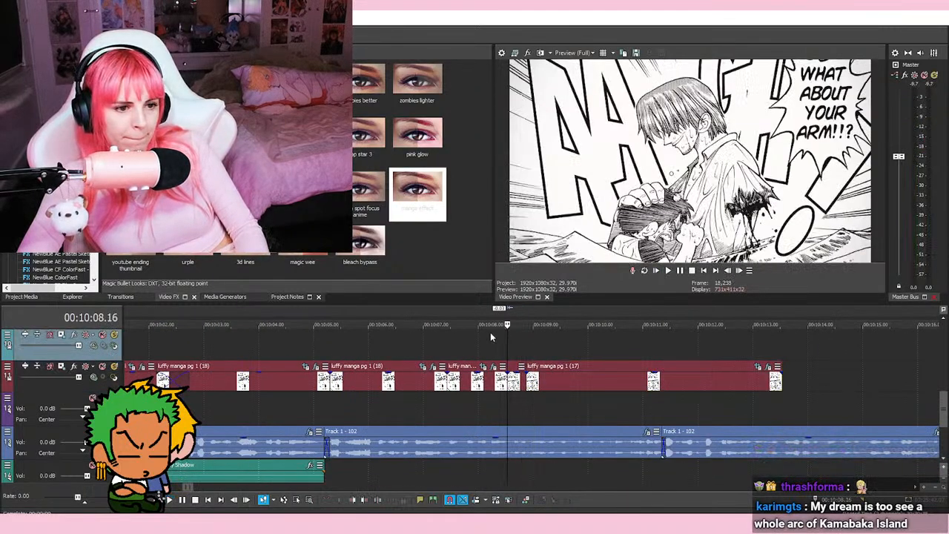
{"action": "left_click", "coordinate": [680, 270]}
{"action": "left_click", "coordinate": [609, 376]}
{"action": "left_click_drag", "start_coordinate": [609, 377], "coordinate": [570, 377]}
Step: Copy the last short luffy manga pg 1 (18) clip and paste it at 00:10:09.20 after the arm close-up
{"action": "right_click", "coordinate": [470, 382]}
{"action": "left_click", "coordinate": [508, 211]}
{"action": "right_click", "coordinate": [596, 380]}
{"action": "left_click", "coordinate": [622, 163]}
{"action": "left_click", "coordinate": [567, 351]}
Step: Crop the pasted luffy manga pg 1 (18) clip from its first frame to a close-up of the cloaked man's head
{"action": "left_click", "coordinate": [601, 366]}
{"action": "left_click", "coordinate": [606, 366]}
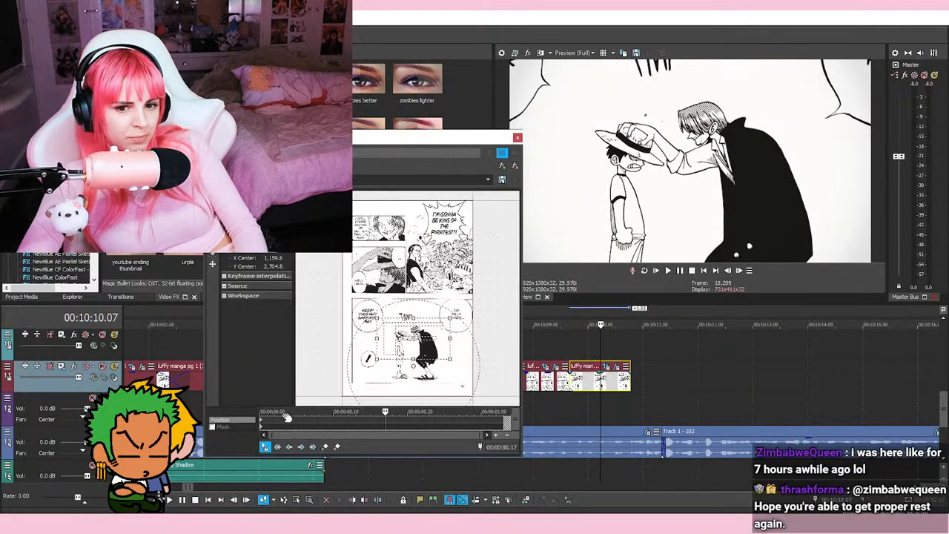
{"action": "left_click", "coordinate": [261, 417]}
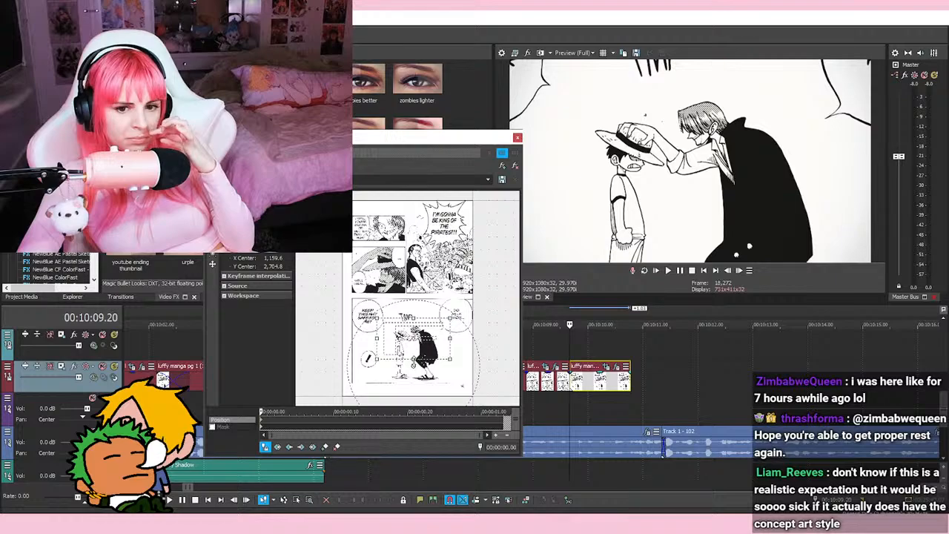
{"action": "left_click_drag", "start_coordinate": [414, 359], "coordinate": [413, 338]}
{"action": "scroll", "coordinate": [479, 340], "scroll_direction": "up", "scroll_amount": 8}
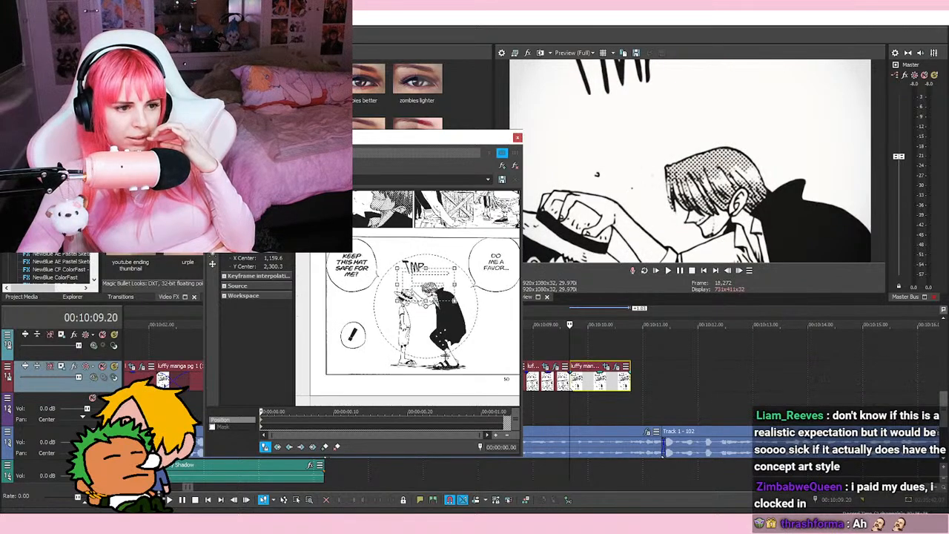
{"action": "left_click_drag", "start_coordinate": [443, 281], "coordinate": [459, 285]}
{"action": "left_click_drag", "start_coordinate": [518, 315], "coordinate": [511, 306]}
{"action": "left_click_drag", "start_coordinate": [469, 268], "coordinate": [478, 272]}
{"action": "left_click", "coordinate": [518, 138]}
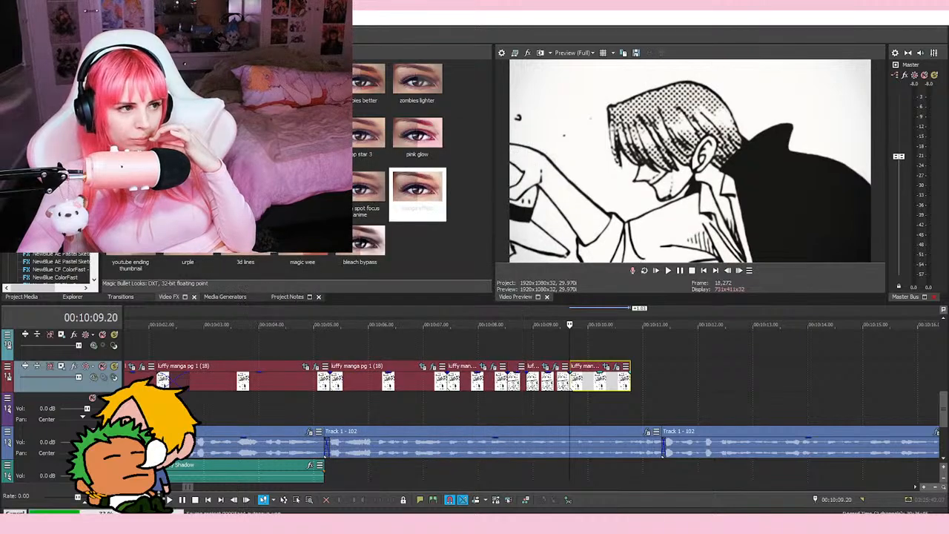
Step: Examine the frames on both sides of the 00:10:09.20 cut between the arm close-up and the cloaked man's close-up
{"action": "scroll", "coordinate": [586, 382], "scroll_direction": "up", "scroll_amount": 6}
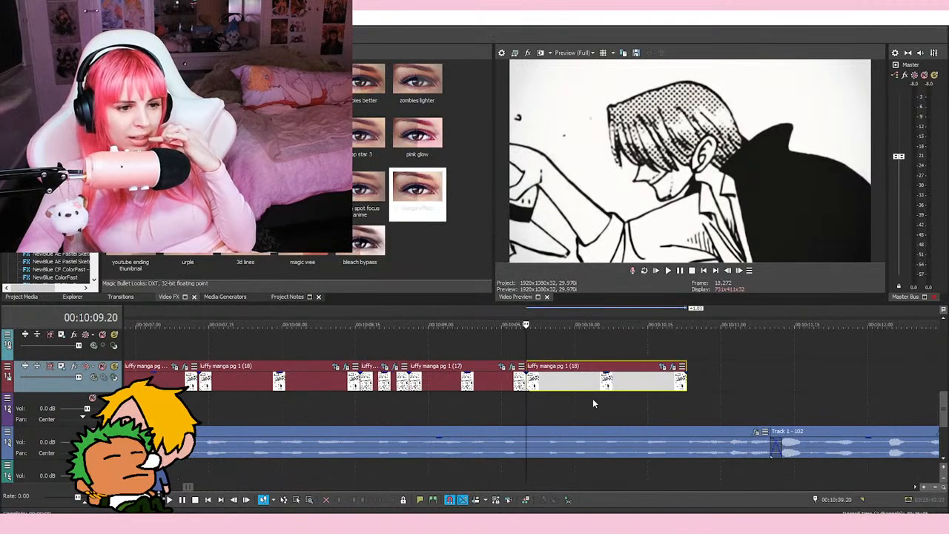
{"action": "left_click", "coordinate": [575, 354]}
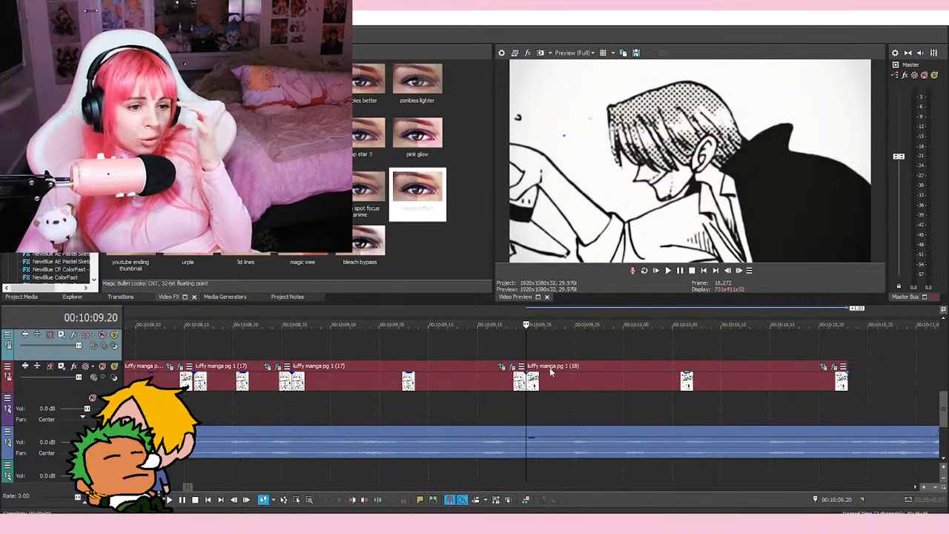
{"action": "left_click", "coordinate": [574, 348]}
{"action": "left_click", "coordinate": [526, 348]}
{"action": "left_click", "coordinate": [479, 348]}
{"action": "left_click", "coordinate": [517, 348]}
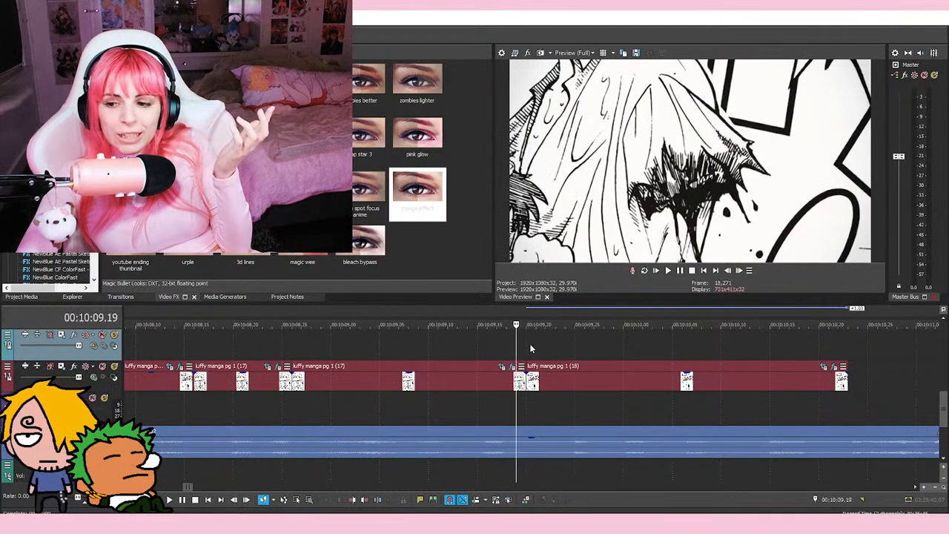
{"action": "left_click", "coordinate": [528, 349]}
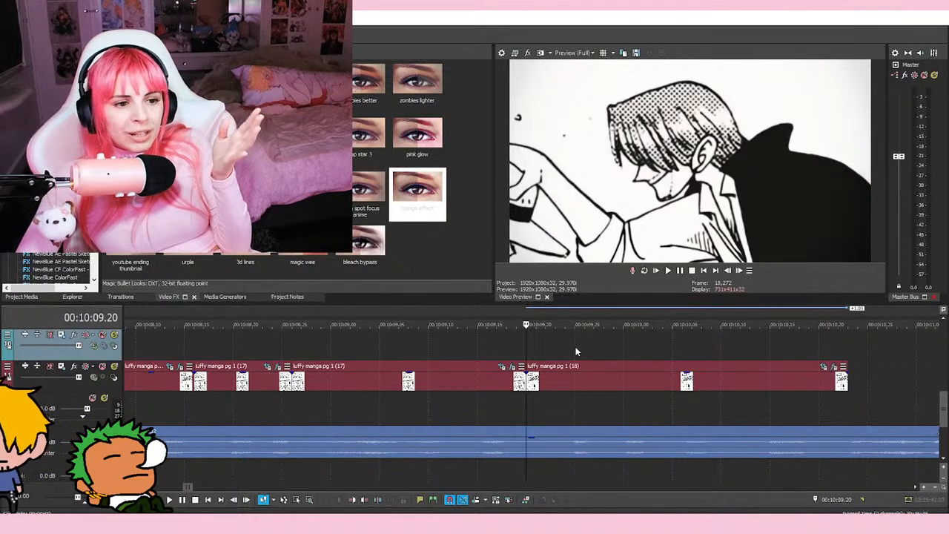
{"action": "left_click", "coordinate": [576, 351]}
{"action": "left_click", "coordinate": [527, 346]}
{"action": "left_click", "coordinate": [573, 350]}
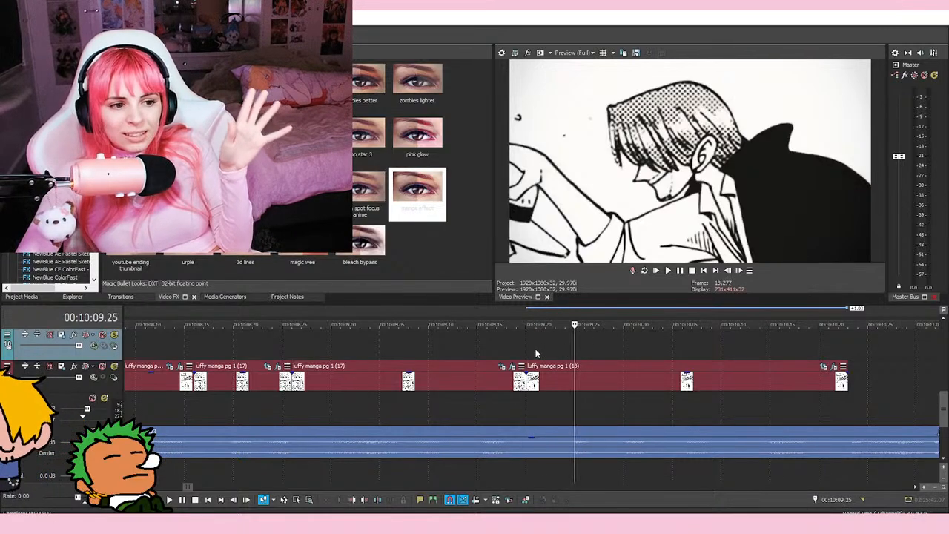
{"action": "left_click", "coordinate": [525, 349]}
{"action": "left_click", "coordinate": [574, 351]}
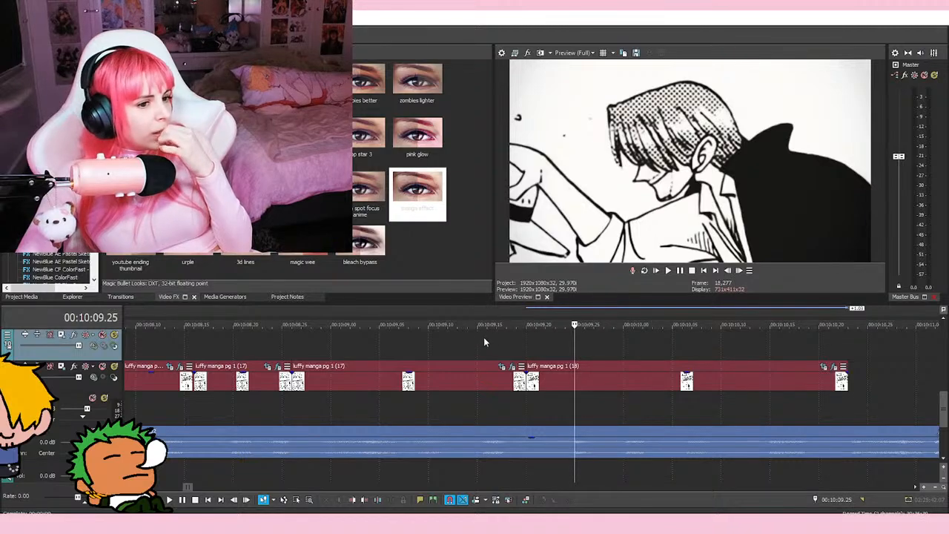
Step: Compare the last frames of the arm close-up with the first frames of the cloaked man's head close-up around 00:10:09.20
{"action": "left_click", "coordinate": [527, 347]}
{"action": "left_click", "coordinate": [487, 348]}
{"action": "left_click", "coordinate": [544, 351]}
{"action": "left_click", "coordinate": [516, 349]}
{"action": "left_click", "coordinate": [535, 350]}
{"action": "left_click", "coordinate": [526, 349]}
{"action": "left_click", "coordinate": [516, 350]}
{"action": "left_click", "coordinate": [544, 350]}
{"action": "left_click", "coordinate": [515, 348]}
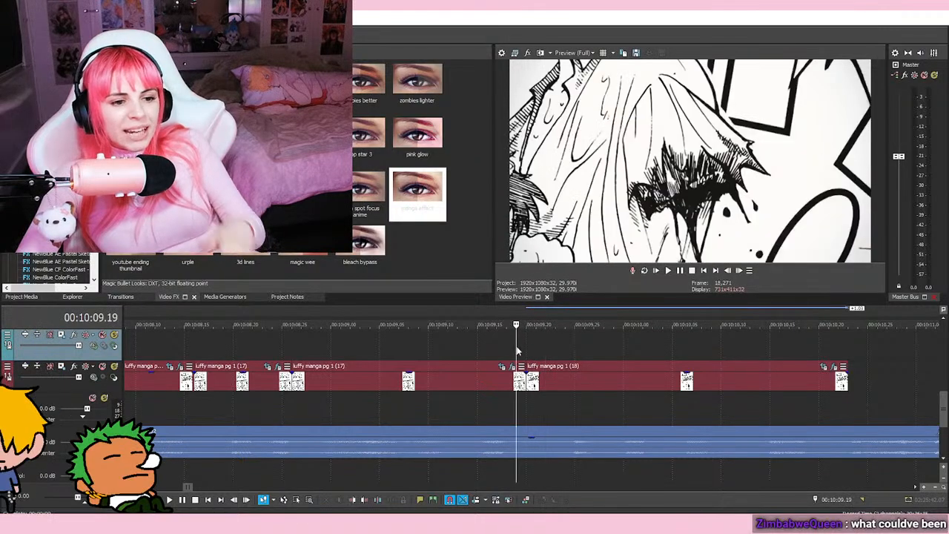
{"action": "left_click", "coordinate": [529, 355]}
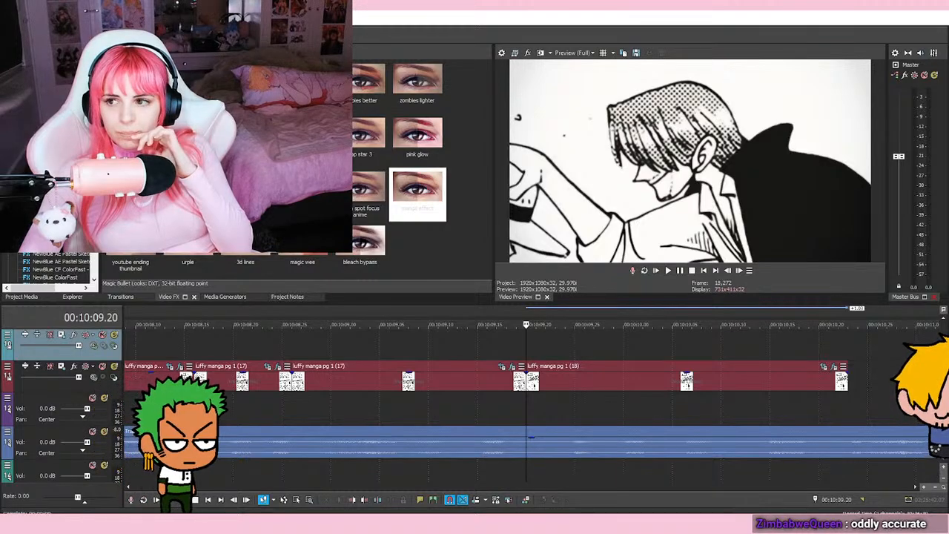
Step: Bring the browser window with the Reddit page on old Elsa concept art over the editor and enlarge it vertically
{"action": "left_click_drag", "start_coordinate": [947, 157], "coordinate": [761, 87]}
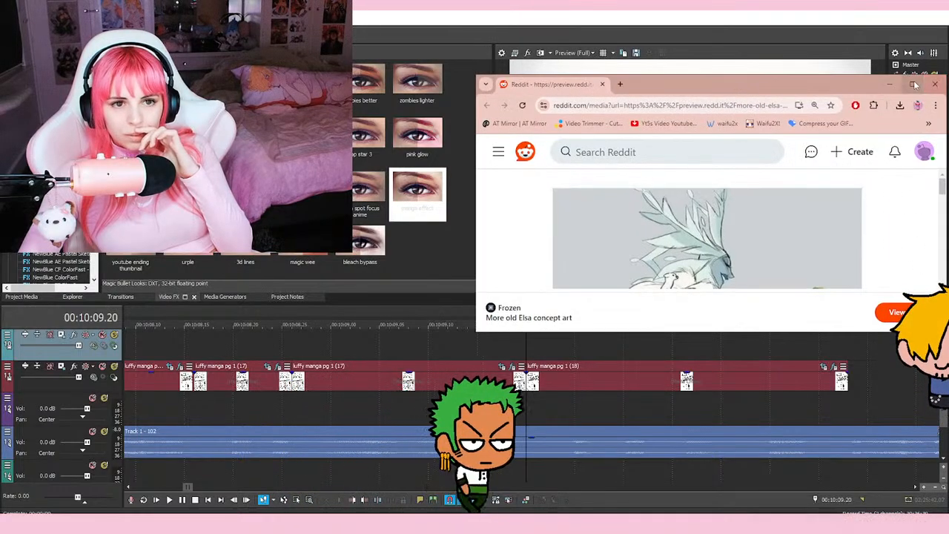
{"action": "double_click", "coordinate": [761, 84]}
{"action": "key", "text": "alt+Tab"}
{"action": "key", "text": "alt+Tab"}
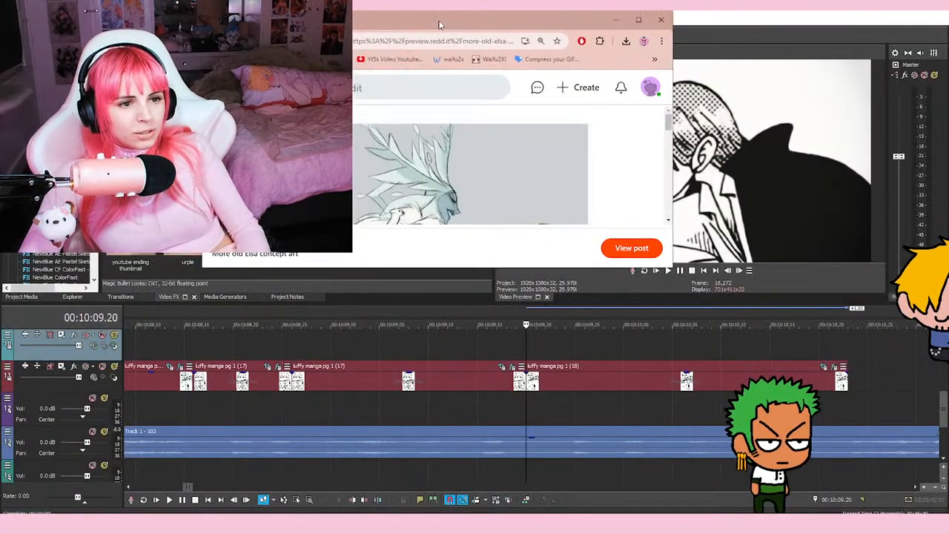
{"action": "key", "text": "super+Down"}
{"action": "left_click_drag", "start_coordinate": [589, 308], "coordinate": [617, 508]}
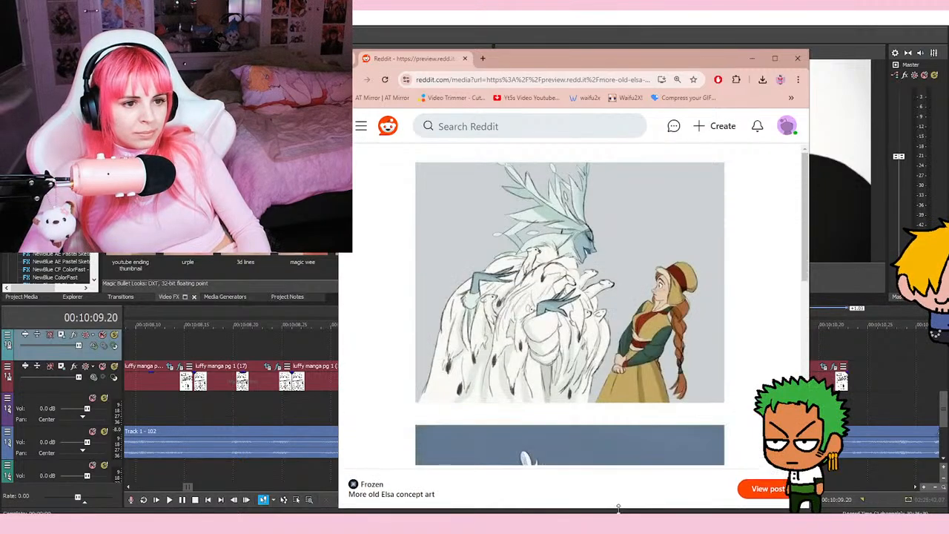
{"action": "left_click_drag", "start_coordinate": [589, 70], "coordinate": [674, 56]}
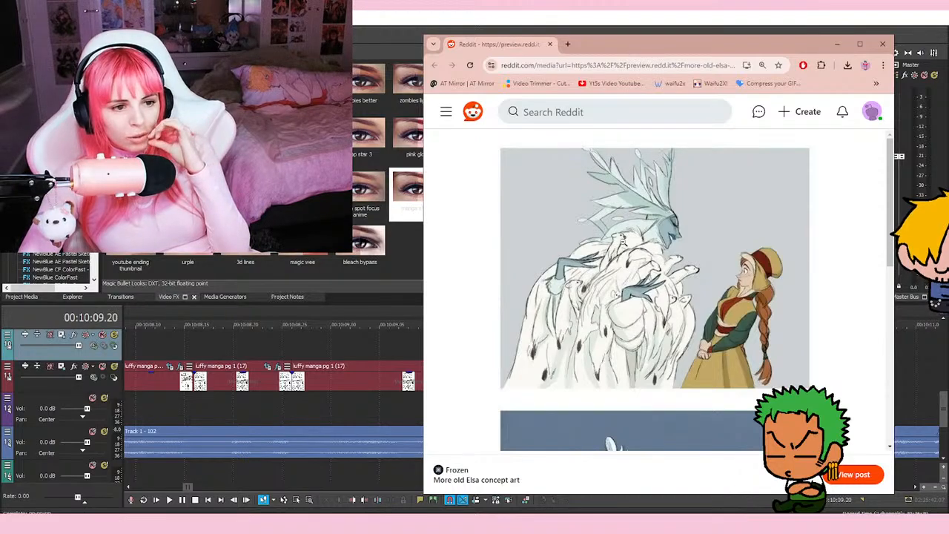
Step: Look through the old Elsa concept art pictures and move the browser window off the video editor
{"action": "scroll", "coordinate": [689, 282], "scroll_direction": "down", "scroll_amount": 4}
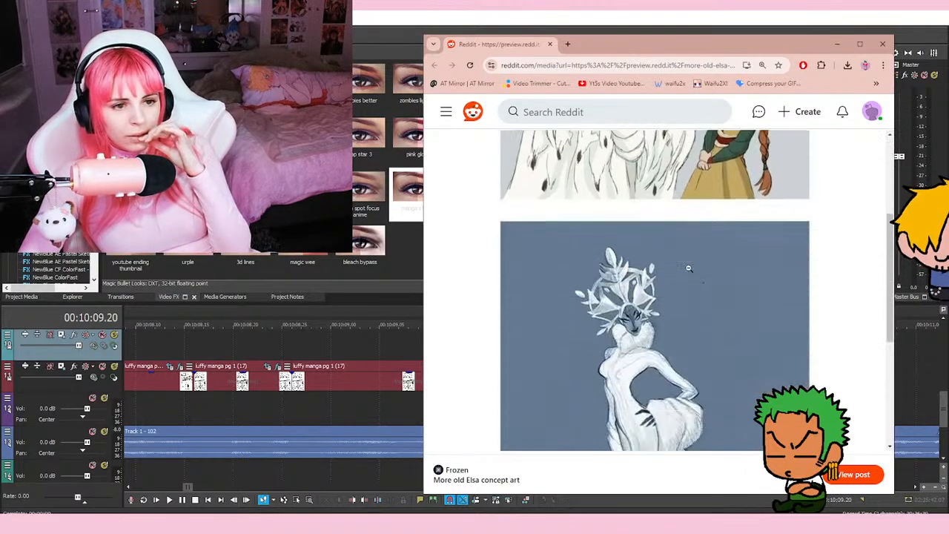
{"action": "scroll", "coordinate": [687, 300], "scroll_direction": "down", "scroll_amount": 2}
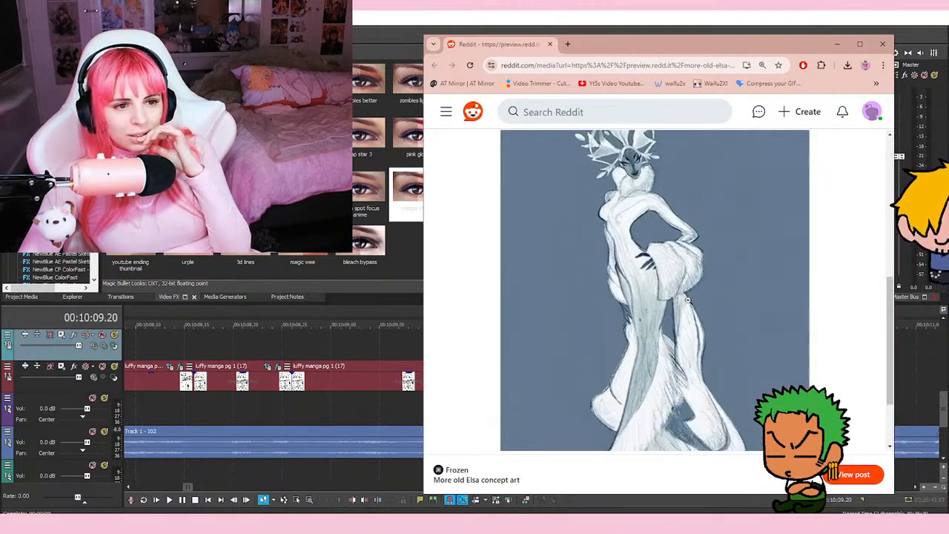
{"action": "scroll", "coordinate": [688, 299], "scroll_direction": "up", "scroll_amount": 4}
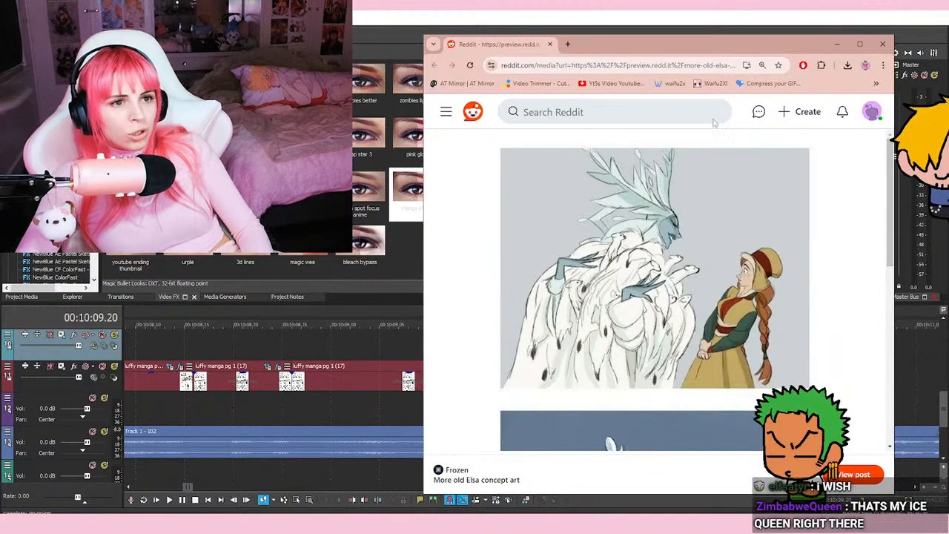
{"action": "left_click_drag", "start_coordinate": [641, 41], "coordinate": [948, 41]}
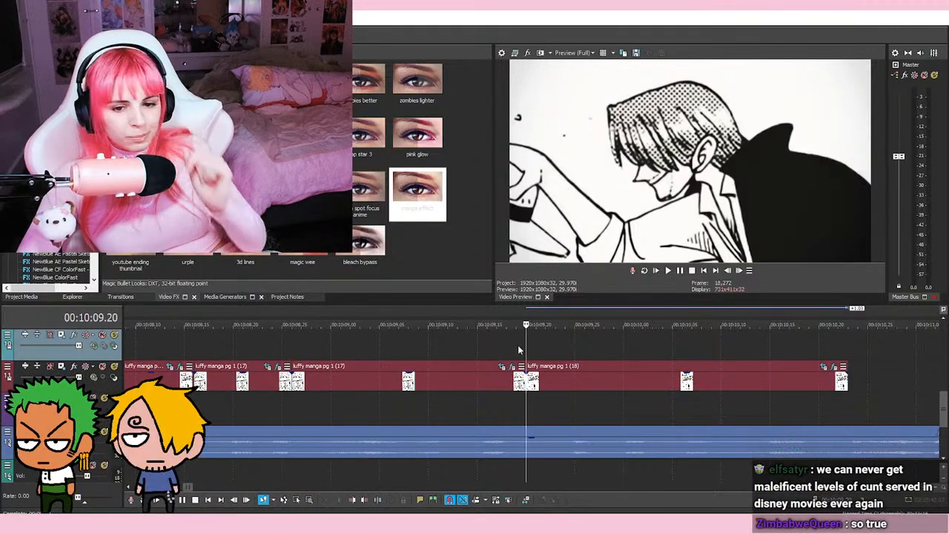
Step: Play the head close-up with the voice track and extend its clip to the start of the next Track 1 - 102 clip
{"action": "key", "text": "space"}
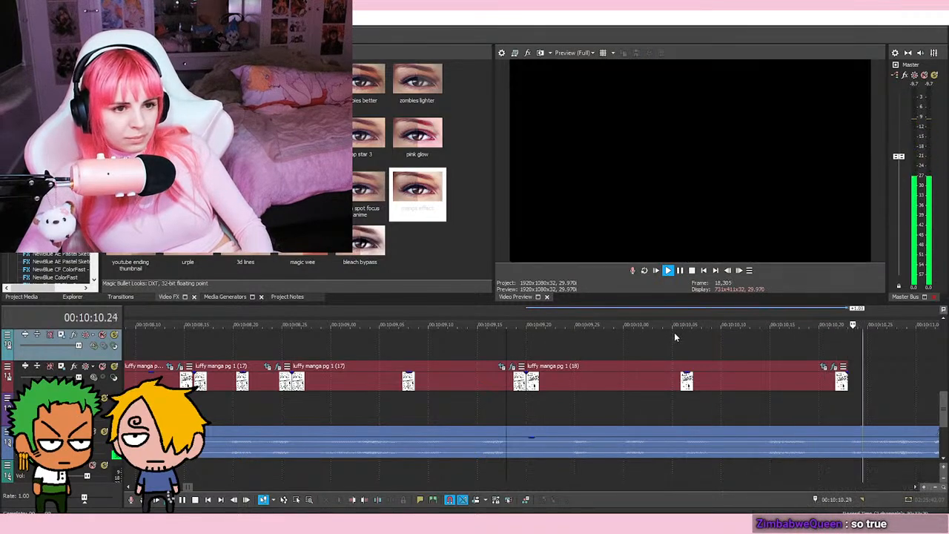
{"action": "key", "text": "Down"}
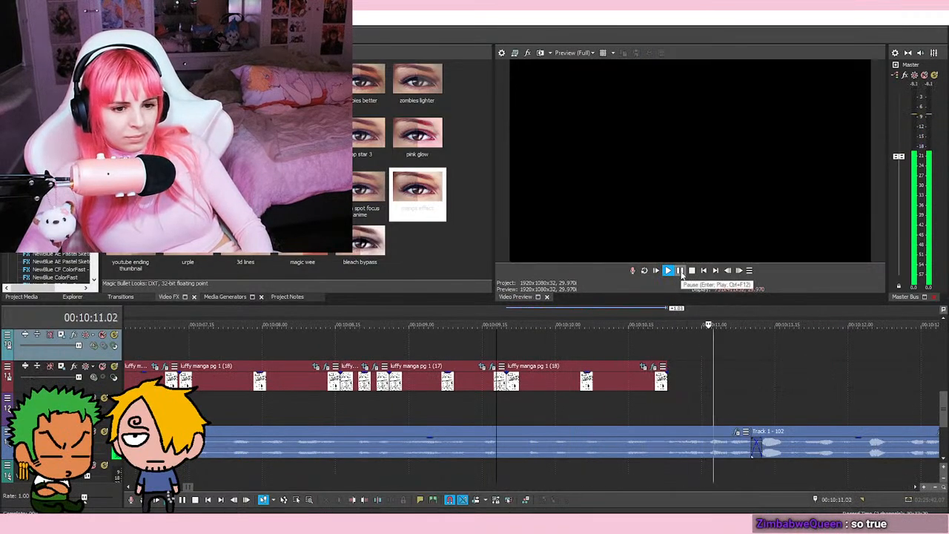
{"action": "key", "text": "space"}
{"action": "left_click", "coordinate": [665, 381]}
{"action": "left_click_drag", "start_coordinate": [668, 381], "coordinate": [751, 381]}
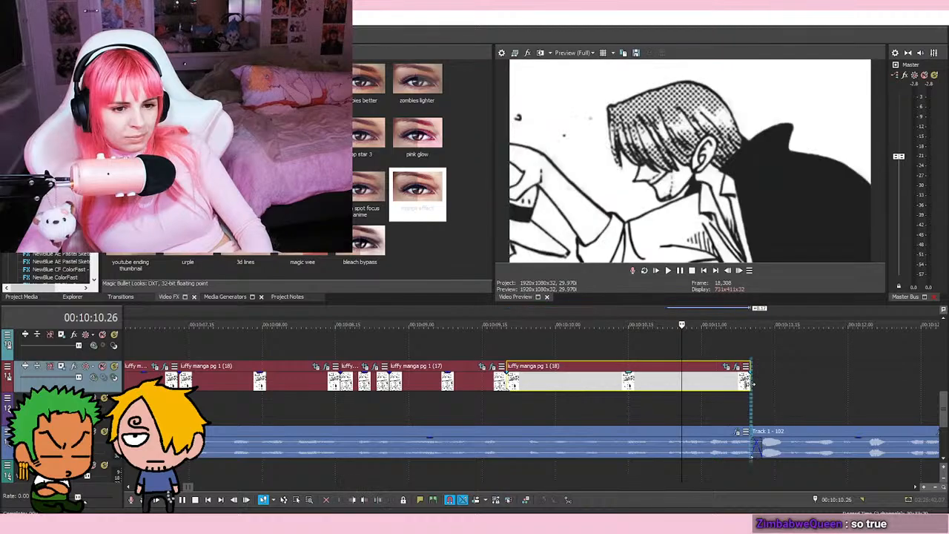
Step: Play the lengthened head close-up with the voice track and split the clip at 00:10:10.28
{"action": "left_click", "coordinate": [467, 345]}
{"action": "key", "text": "space"}
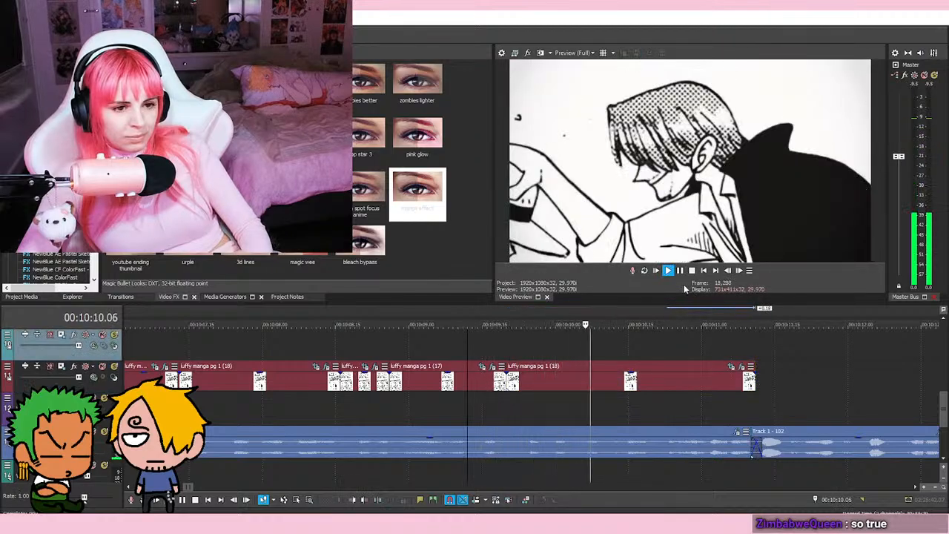
{"action": "key", "text": "space"}
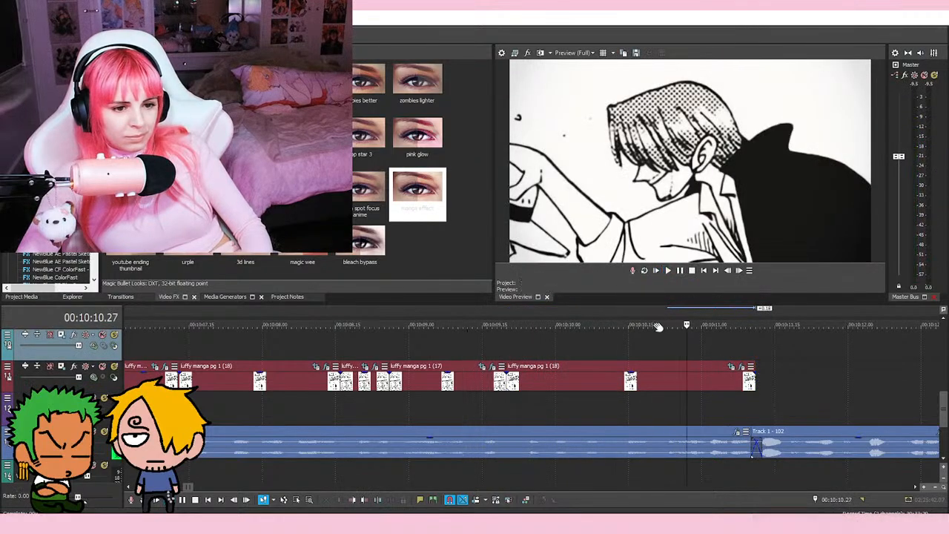
{"action": "scroll", "coordinate": [659, 326], "scroll_direction": "up", "scroll_amount": 2}
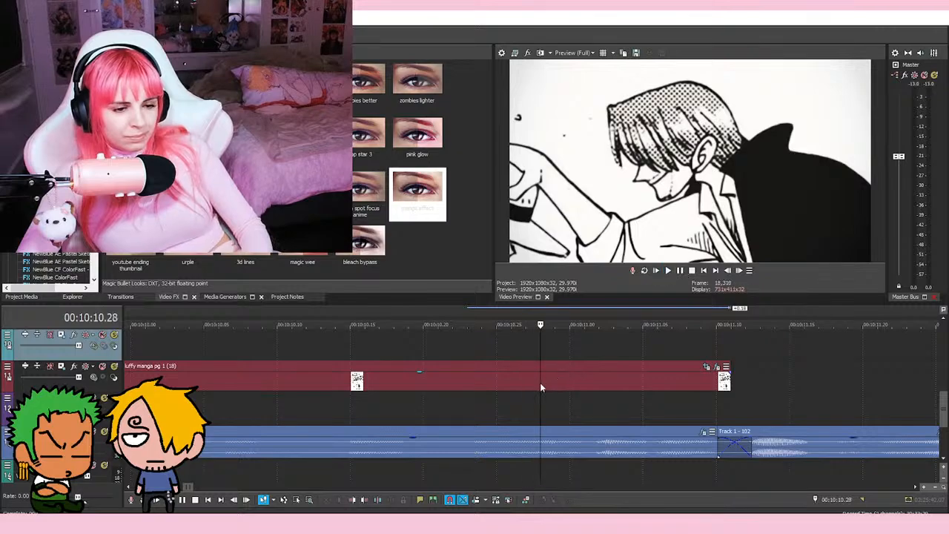
{"action": "key", "text": "s"}
Step: Crop the piece after the 00:10:10.28 split to a tighter close-up of the cloaked man's head, centred at X 1,201.9, Y 2,266.2
{"action": "left_click", "coordinate": [706, 366]}
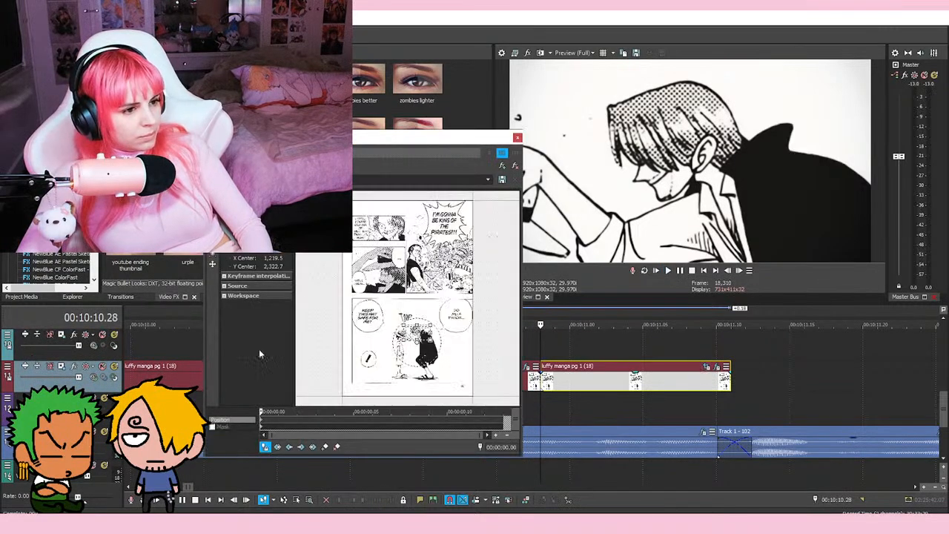
{"action": "scroll", "coordinate": [450, 328], "scroll_direction": "up", "scroll_amount": 8}
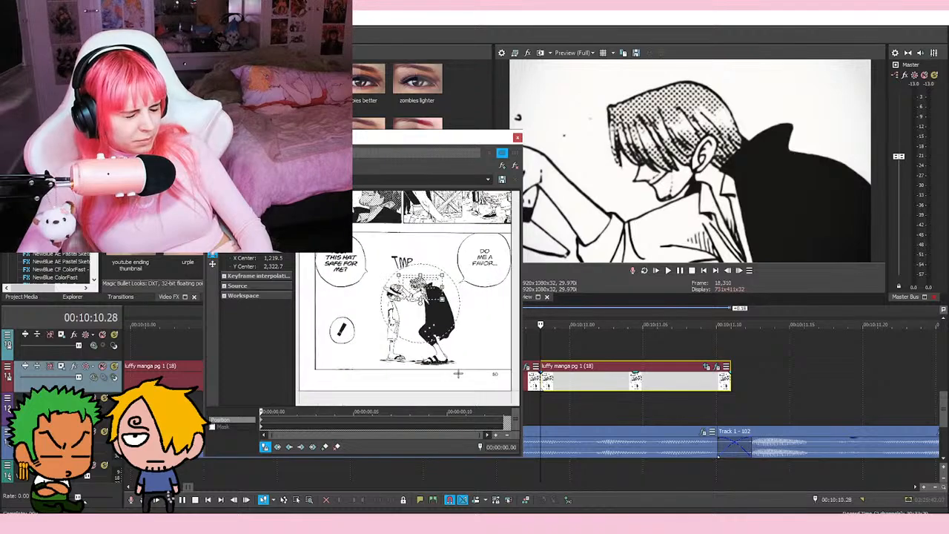
{"action": "left_click_drag", "start_coordinate": [451, 302], "coordinate": [445, 286]}
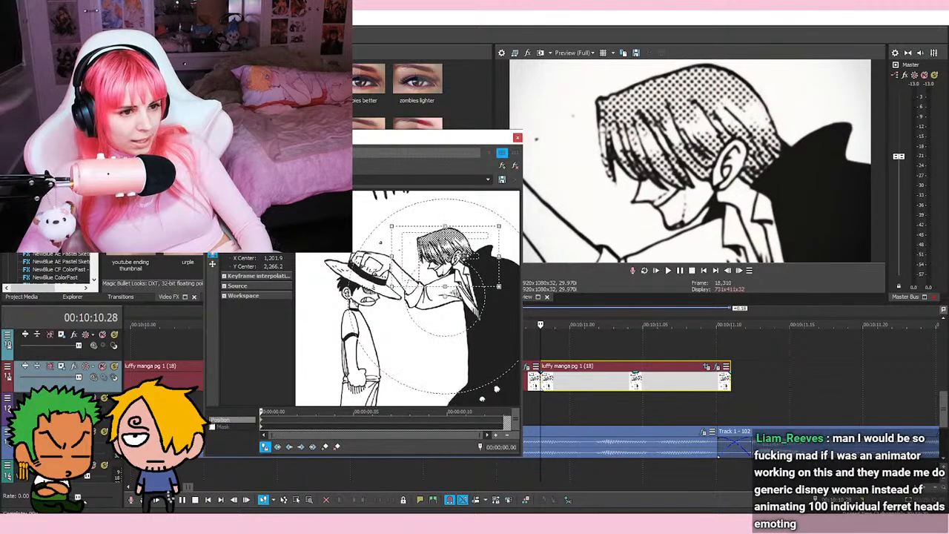
{"action": "left_click", "coordinate": [518, 138]}
Step: Examine the frames of the arm close-up and both head close-ups between 00:10:09.15 and 00:10:11.00
{"action": "scroll", "coordinate": [508, 341], "scroll_direction": "down", "scroll_amount": 4}
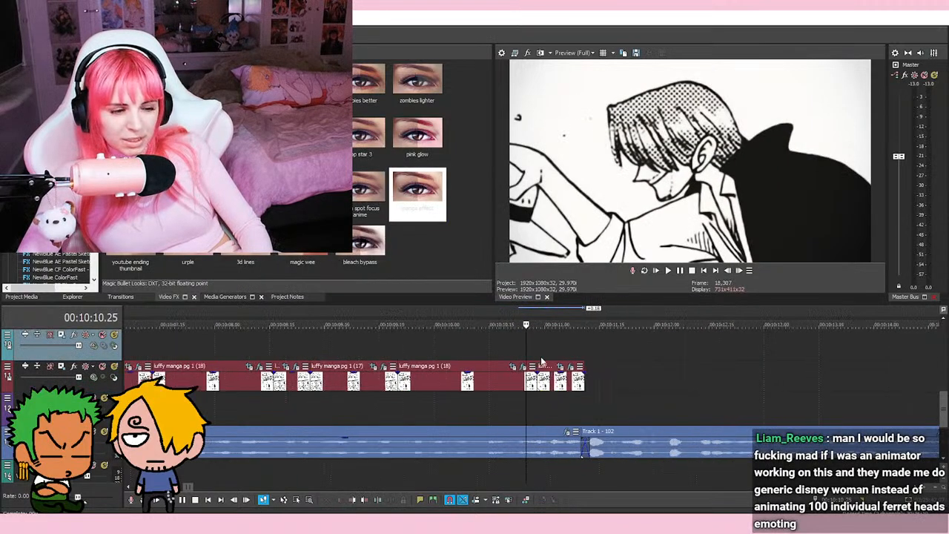
{"action": "left_click", "coordinate": [525, 348]}
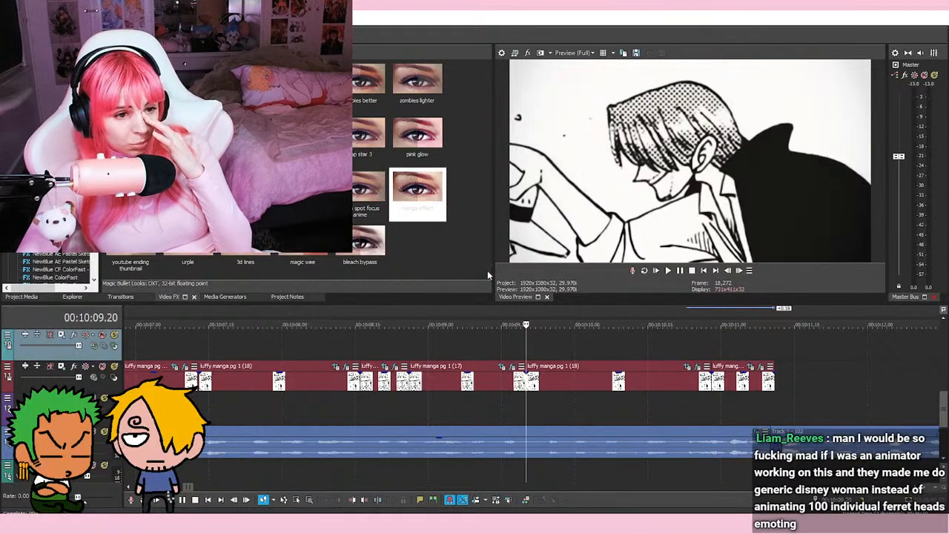
{"action": "left_click", "coordinate": [646, 345]}
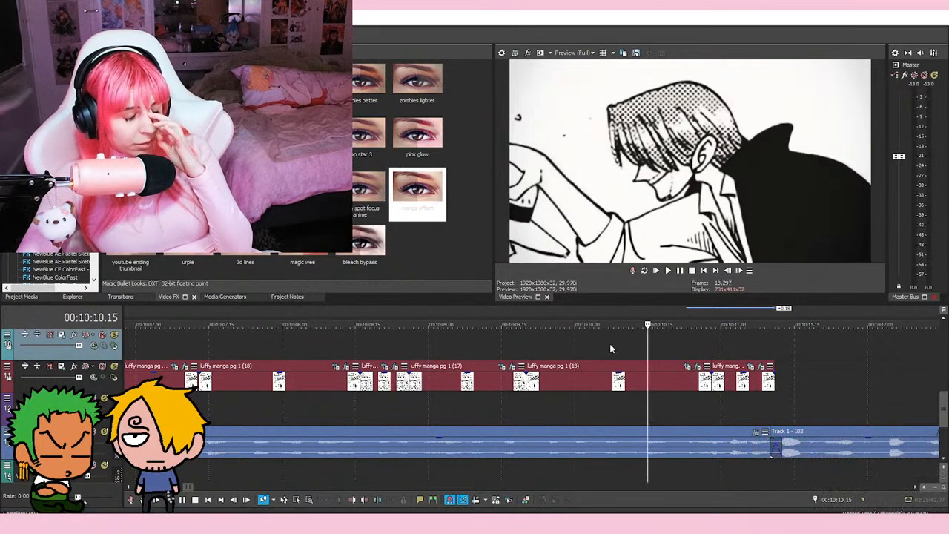
{"action": "left_click", "coordinate": [527, 341]}
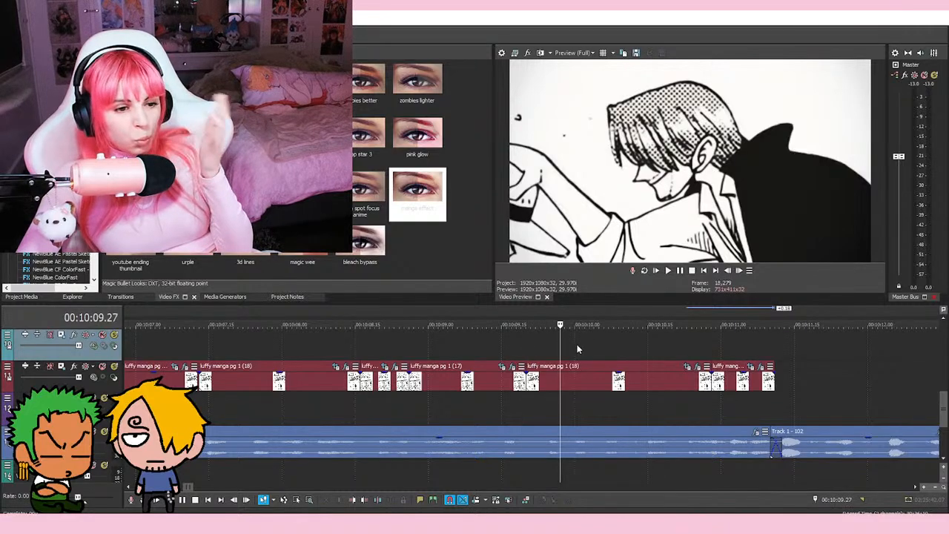
{"action": "left_click", "coordinate": [575, 344]}
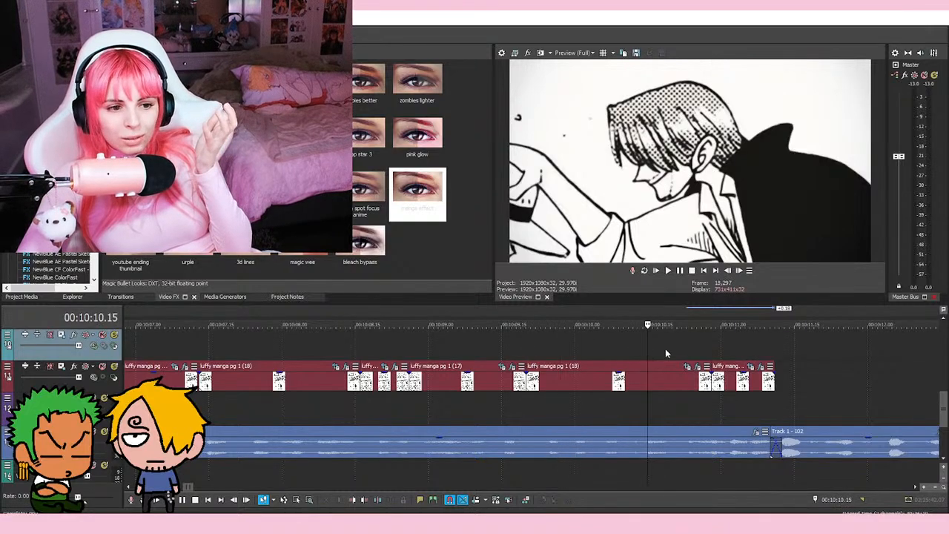
{"action": "left_click", "coordinate": [720, 351]}
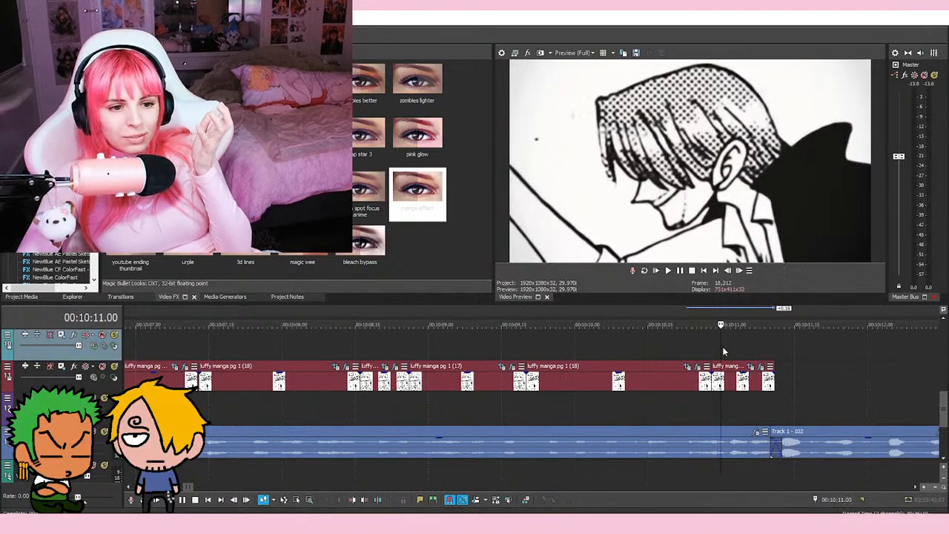
{"action": "left_click", "coordinate": [649, 347]}
{"action": "left_click", "coordinate": [578, 347]}
{"action": "left_click", "coordinate": [498, 351]}
{"action": "left_click", "coordinate": [572, 350]}
{"action": "left_click", "coordinate": [651, 350]}
{"action": "left_click", "coordinate": [502, 344]}
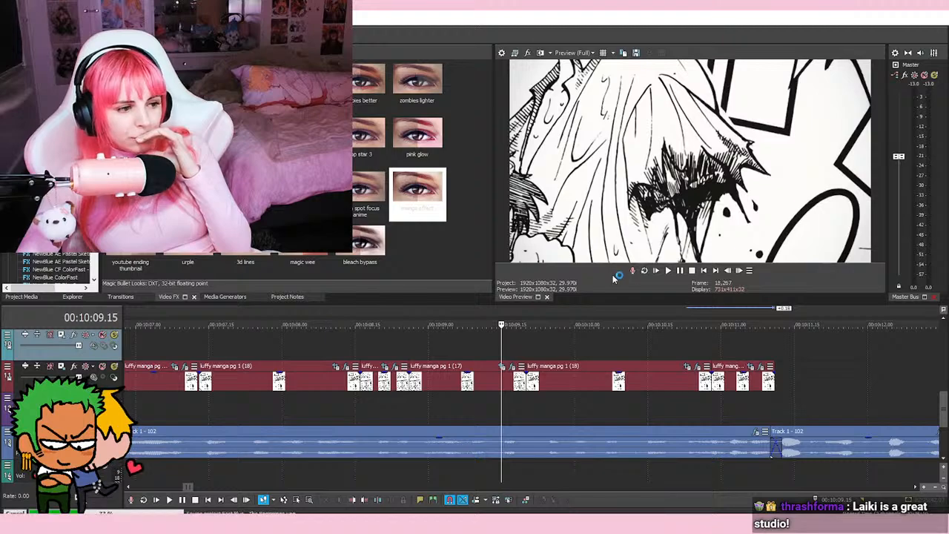
Step: Play the close-up cuts with the voice track through to past the end of the last manga clip
{"action": "left_click", "coordinate": [667, 272]}
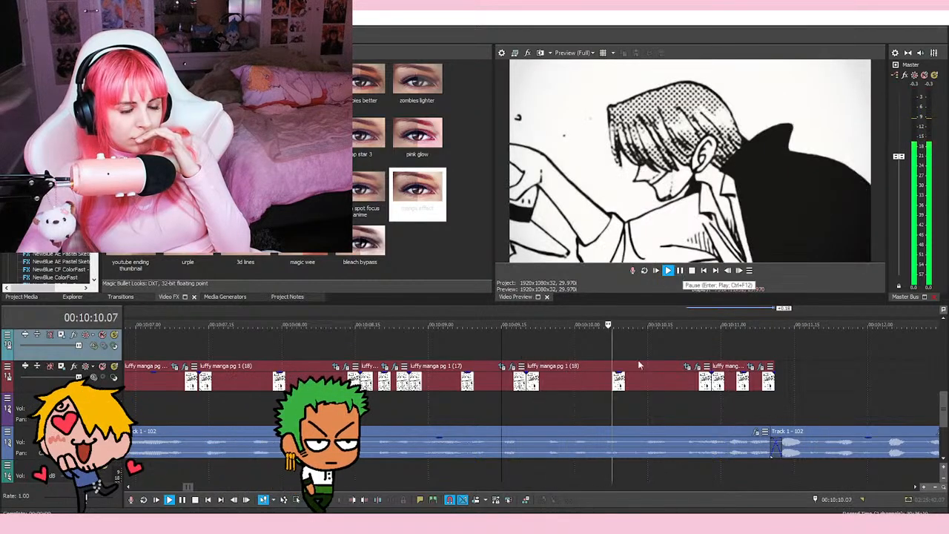
{"action": "scroll", "coordinate": [642, 361], "scroll_direction": "down", "scroll_amount": 3}
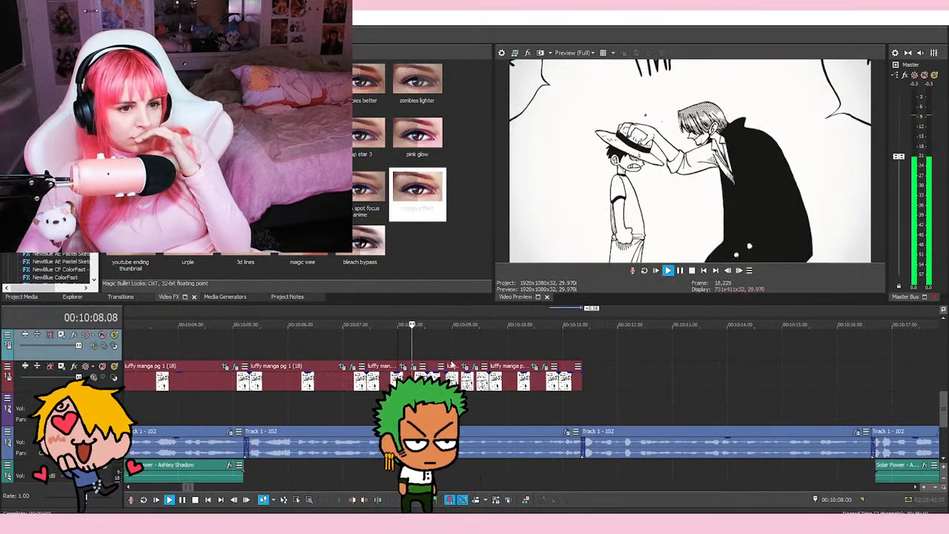
{"action": "left_click", "coordinate": [249, 345]}
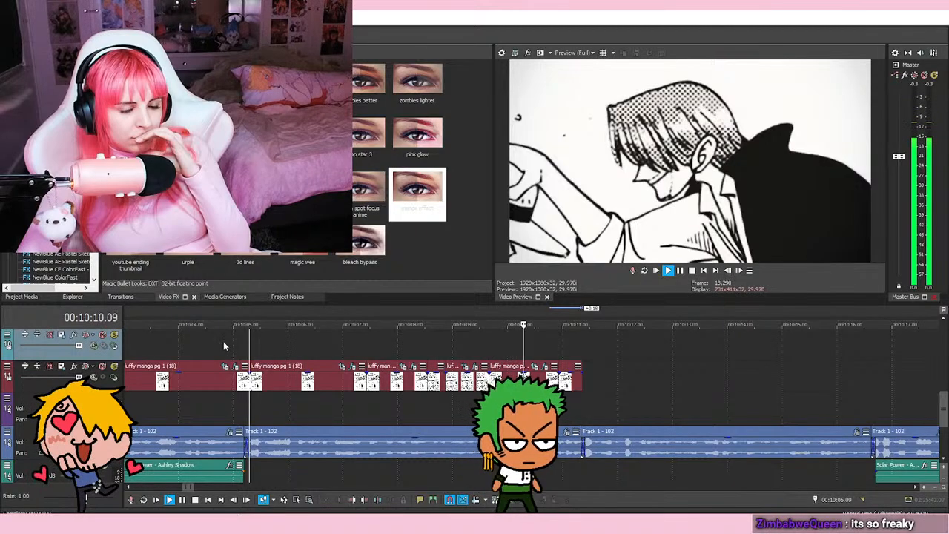
{"action": "key", "text": "Return"}
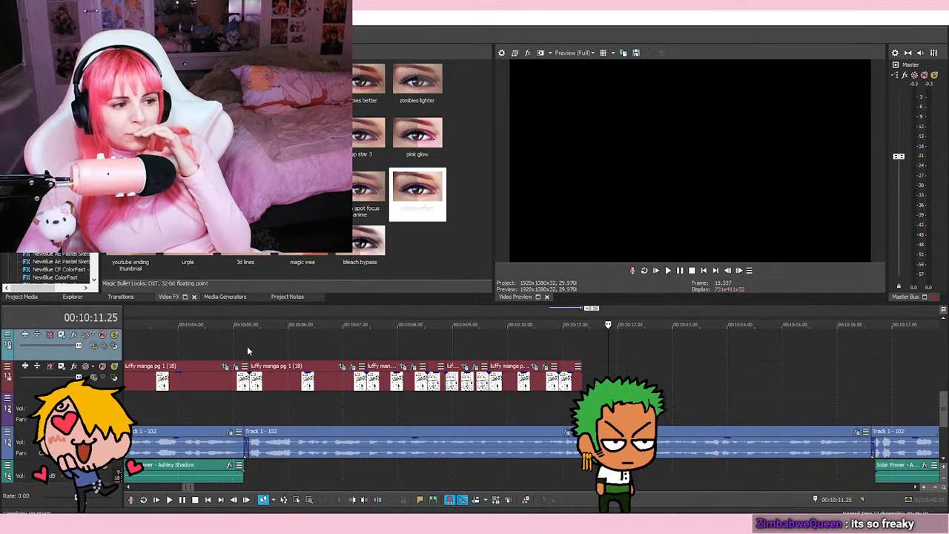
Step: Play the wide hat-panel clips with the voice track, from just before the cut near 00:10:05 to 00:10:07.13
{"action": "left_click", "coordinate": [247, 346]}
{"action": "left_click", "coordinate": [236, 344]}
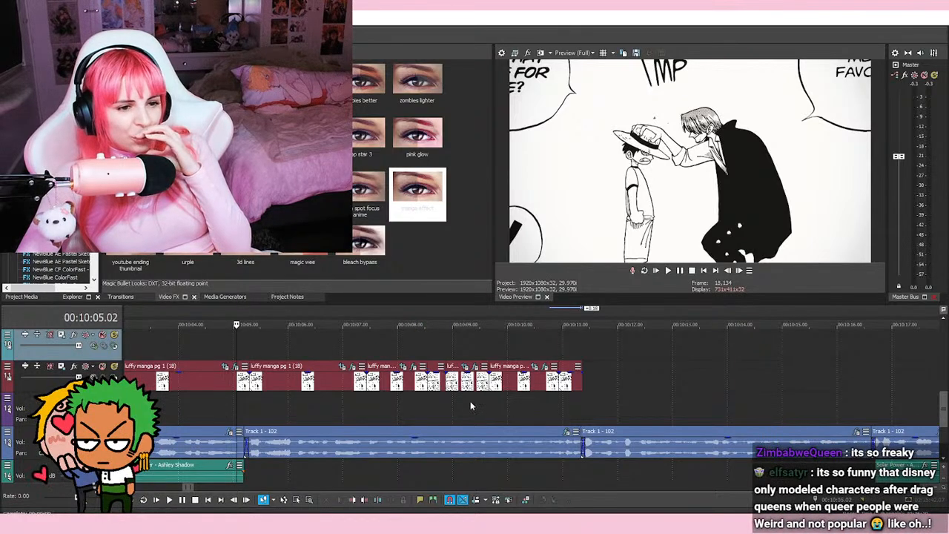
{"action": "scroll", "coordinate": [444, 373], "scroll_direction": "up", "scroll_amount": 5}
{"action": "left_click", "coordinate": [556, 351]}
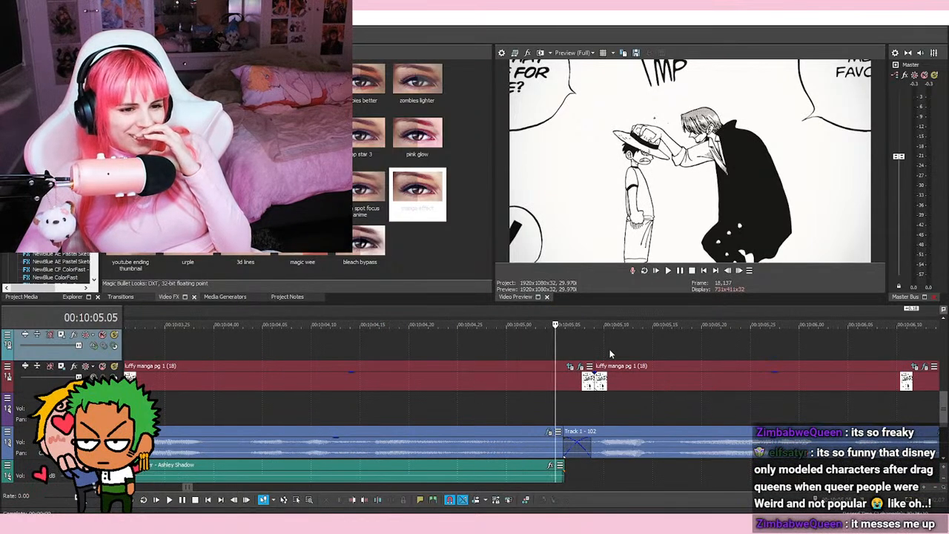
{"action": "left_click", "coordinate": [605, 347]}
{"action": "left_click", "coordinate": [532, 344]}
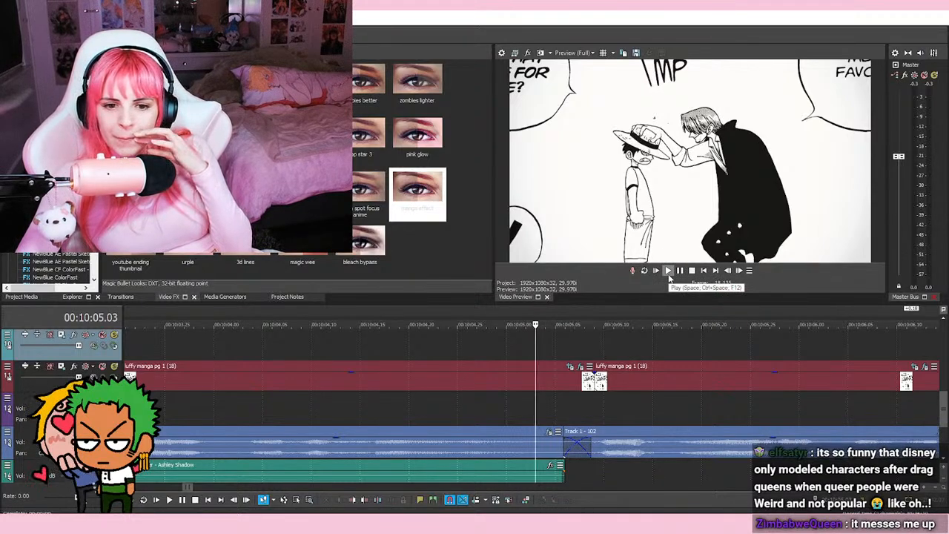
{"action": "scroll", "coordinate": [534, 378], "scroll_direction": "down", "scroll_amount": 3}
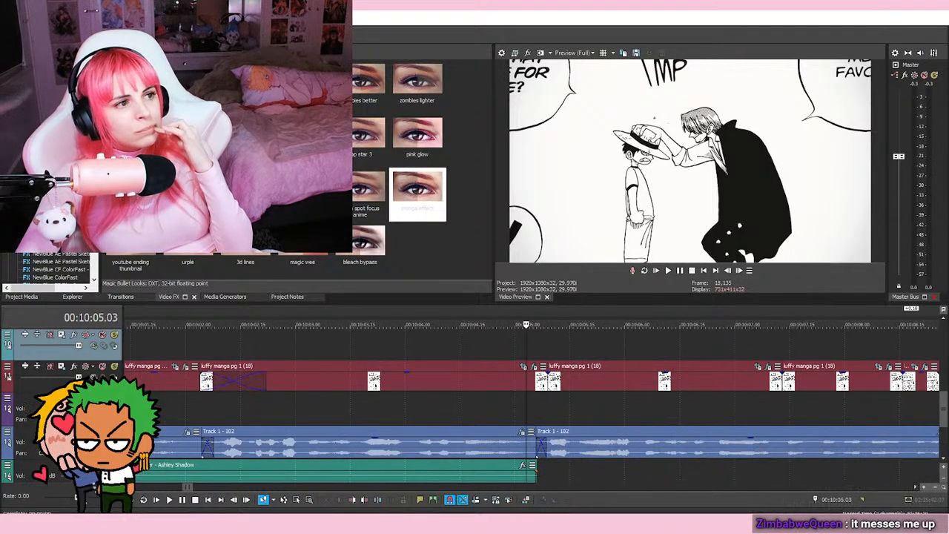
{"action": "scroll", "coordinate": [686, 320], "scroll_direction": "up", "scroll_amount": 3}
{"action": "left_click", "coordinate": [668, 271]}
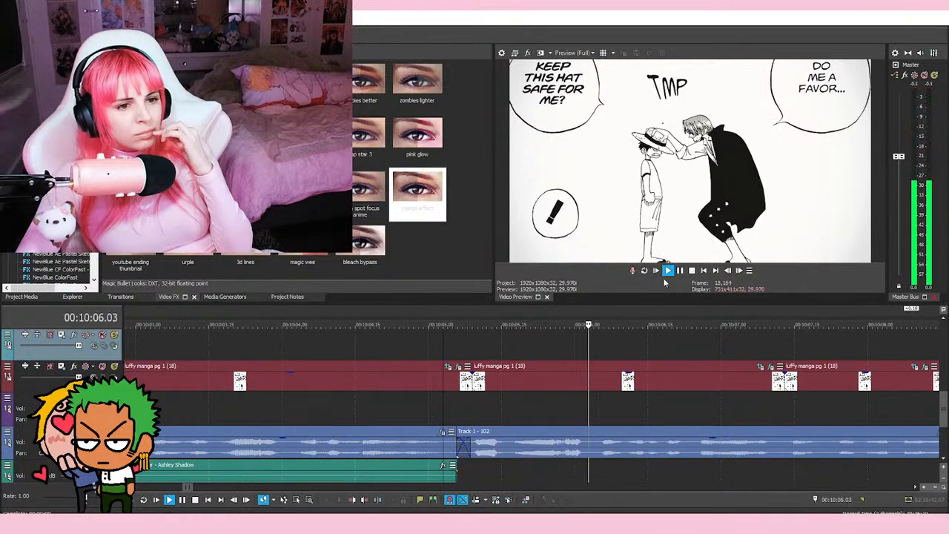
{"action": "left_click", "coordinate": [680, 271]}
{"action": "scroll", "coordinate": [597, 377], "scroll_direction": "down", "scroll_amount": 3}
{"action": "key", "text": "space"}
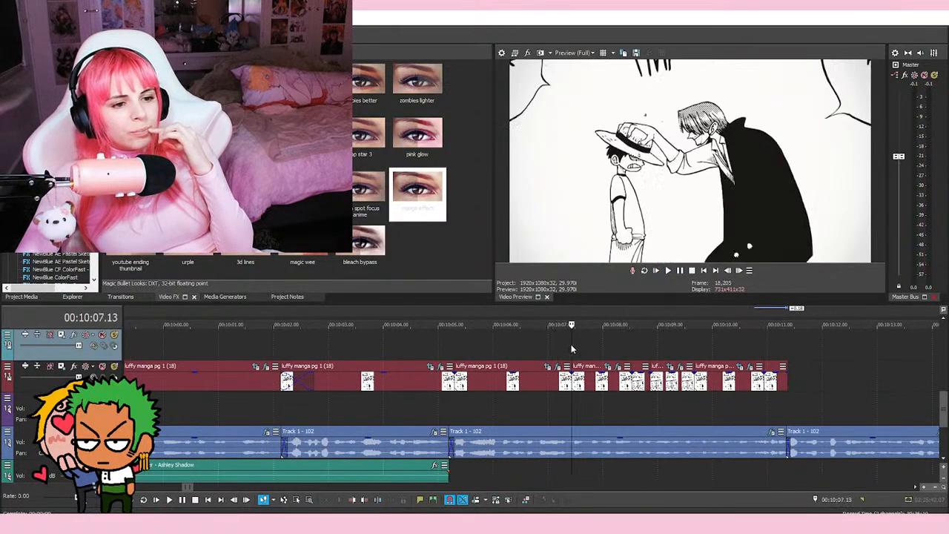
Step: Examine the frames of the arm and head close-ups up to 00:10:11.01, and of the hat-panel clips back to 00:10:05.06
{"action": "scroll", "coordinate": [571, 344], "scroll_direction": "down", "scroll_amount": 3}
{"action": "scroll", "coordinate": [595, 346], "scroll_direction": "up", "scroll_amount": 4}
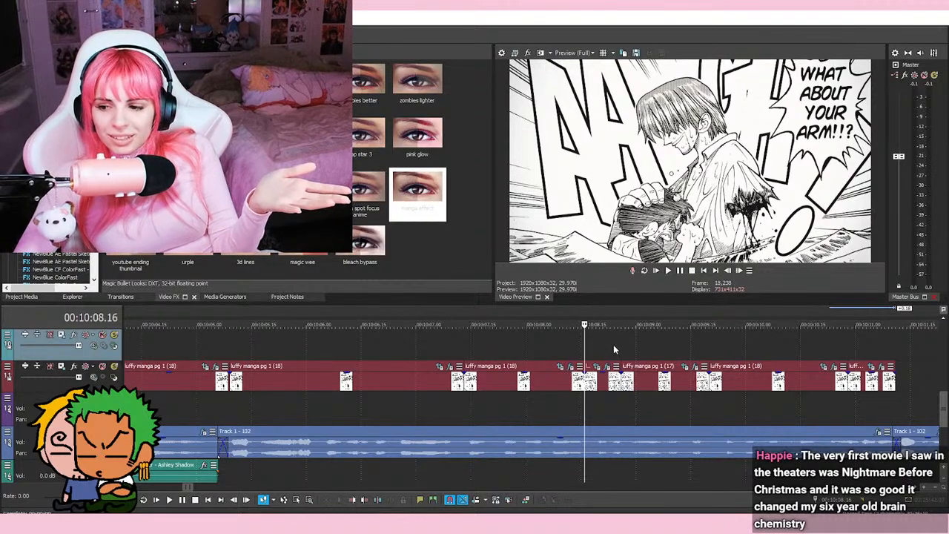
{"action": "left_click", "coordinate": [635, 350]}
{"action": "left_click", "coordinate": [690, 351]}
{"action": "left_click", "coordinate": [747, 347]}
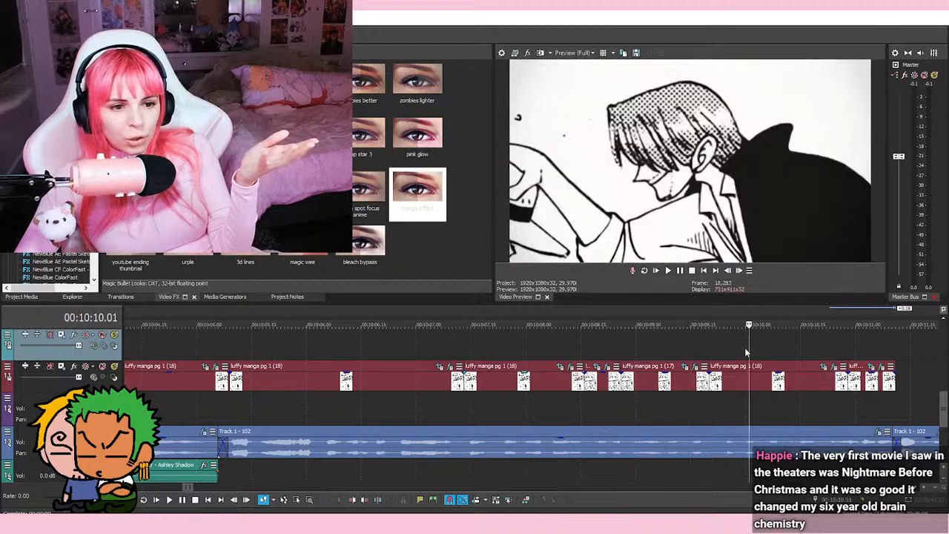
{"action": "left_click", "coordinate": [799, 349]}
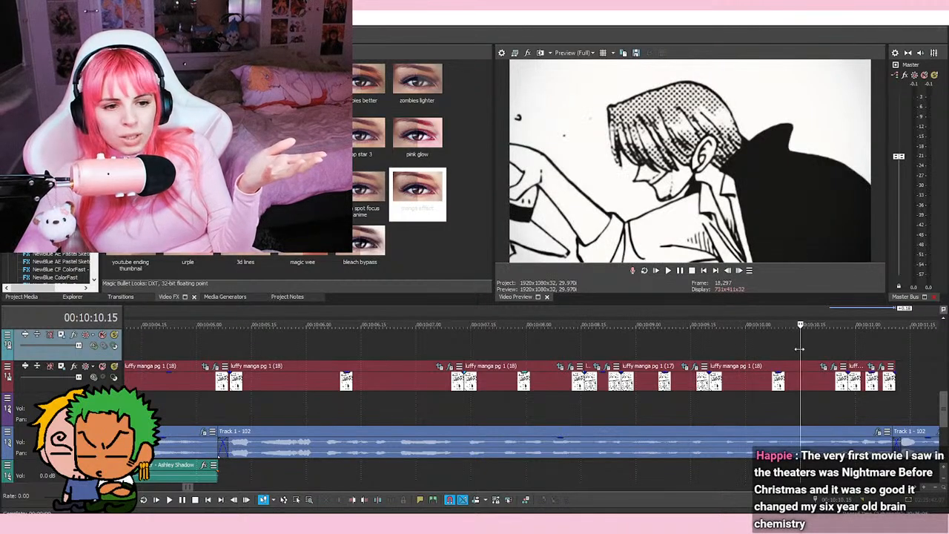
{"action": "left_click", "coordinate": [859, 348]}
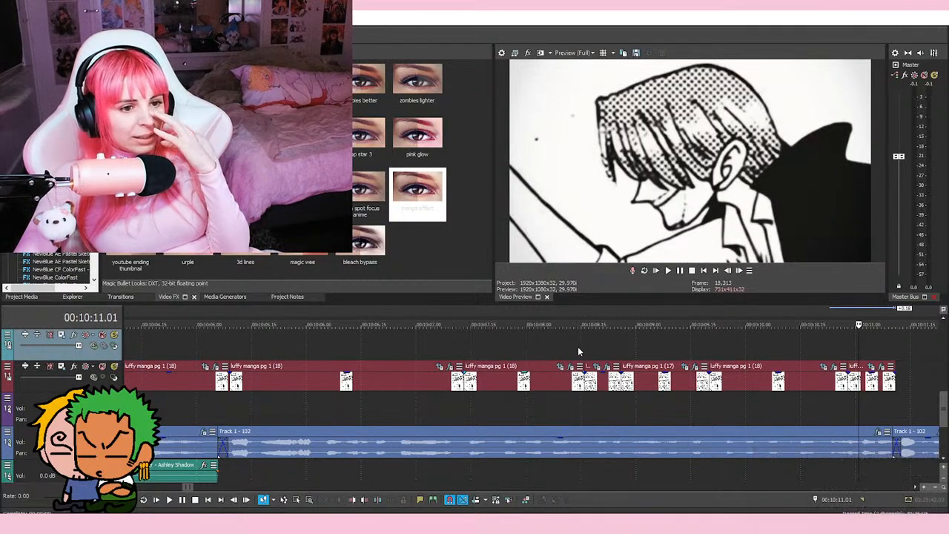
{"action": "left_click", "coordinate": [528, 352]}
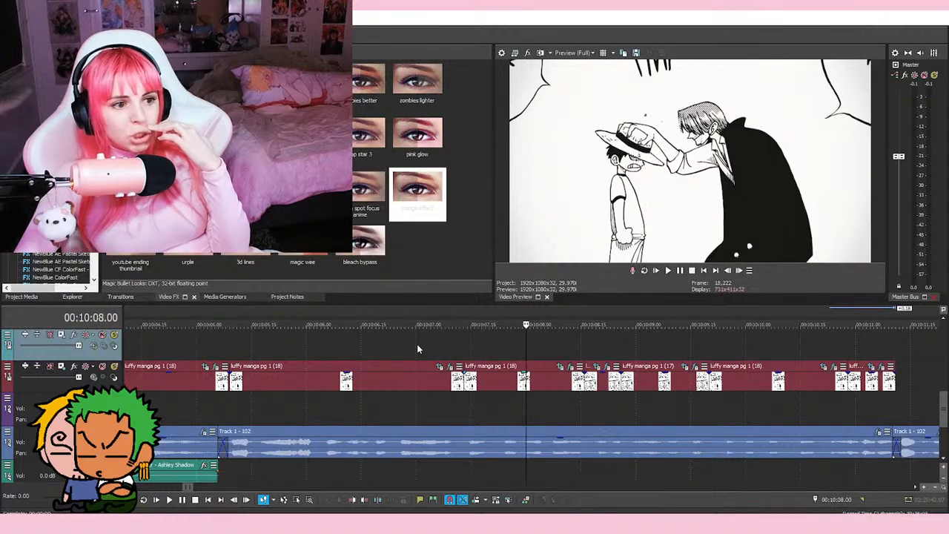
{"action": "left_click", "coordinate": [416, 344]}
{"action": "left_click", "coordinate": [234, 339]}
{"action": "left_click", "coordinate": [218, 339]}
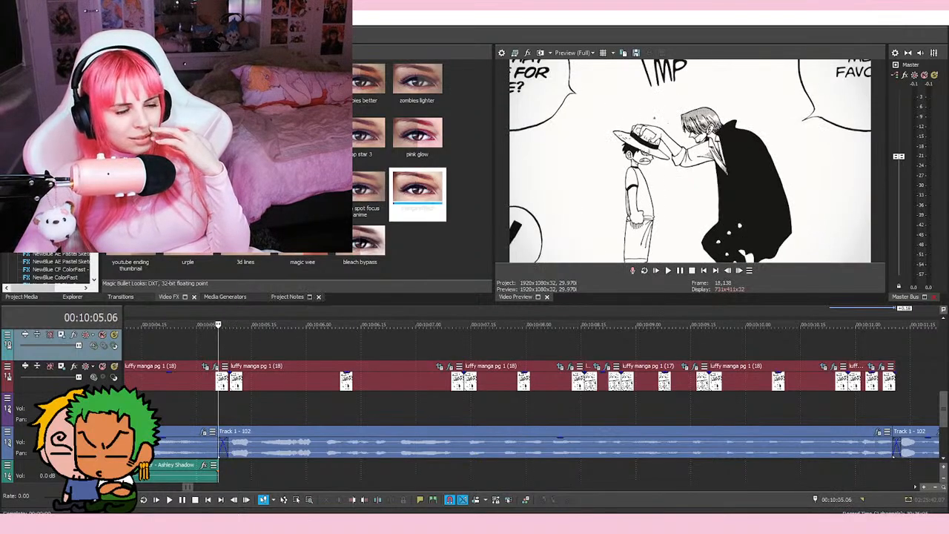
Step: Play the voice track leading into the first hat-panel cut and move that cut earlier to 00:10:05.07
{"action": "scroll", "coordinate": [666, 298], "scroll_direction": "down", "scroll_amount": 1}
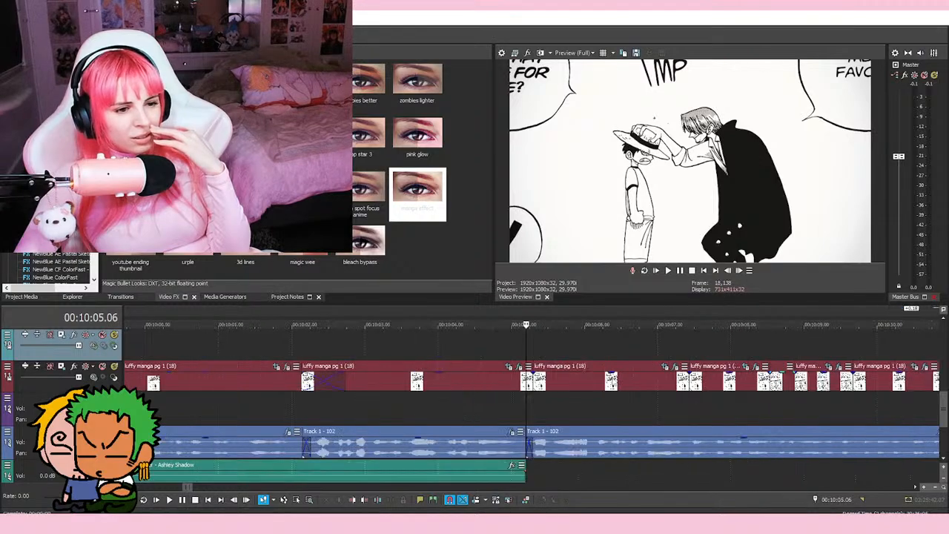
{"action": "left_click", "coordinate": [477, 338]}
{"action": "left_click", "coordinate": [668, 271]}
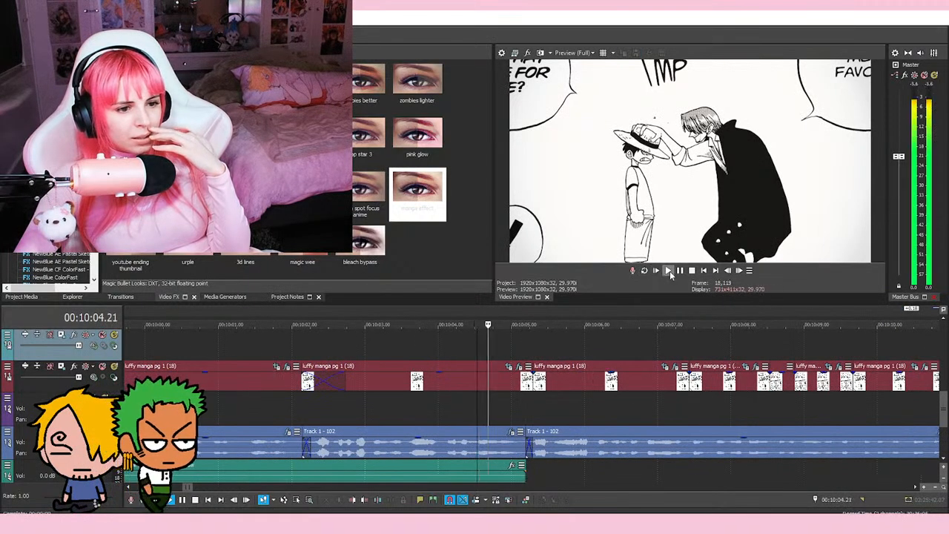
{"action": "left_click", "coordinate": [672, 271]}
{"action": "scroll", "coordinate": [630, 332], "scroll_direction": "up", "scroll_amount": 2}
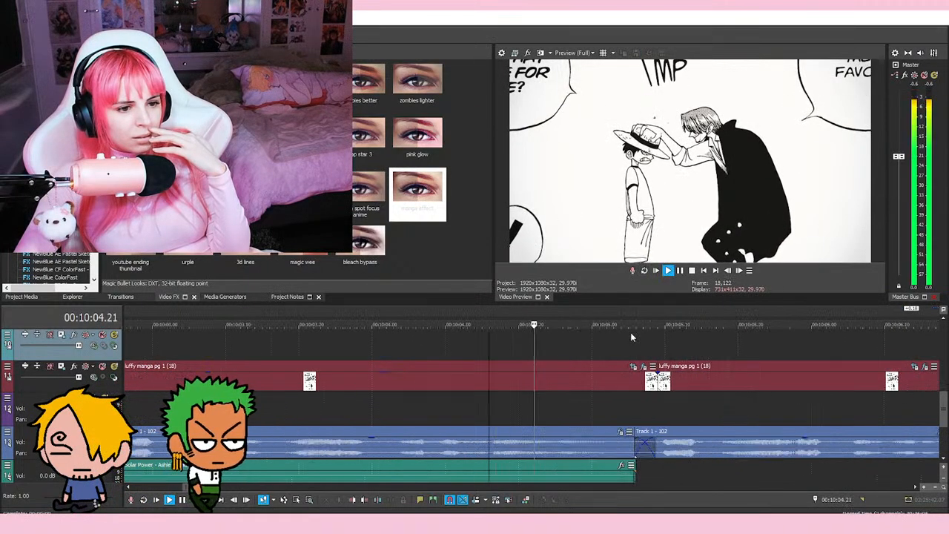
{"action": "left_click", "coordinate": [671, 269]}
{"action": "left_click", "coordinate": [680, 270]}
{"action": "left_click_drag", "start_coordinate": [657, 386], "coordinate": [649, 386]}
{"action": "left_click_drag", "start_coordinate": [652, 381], "coordinate": [644, 381]}
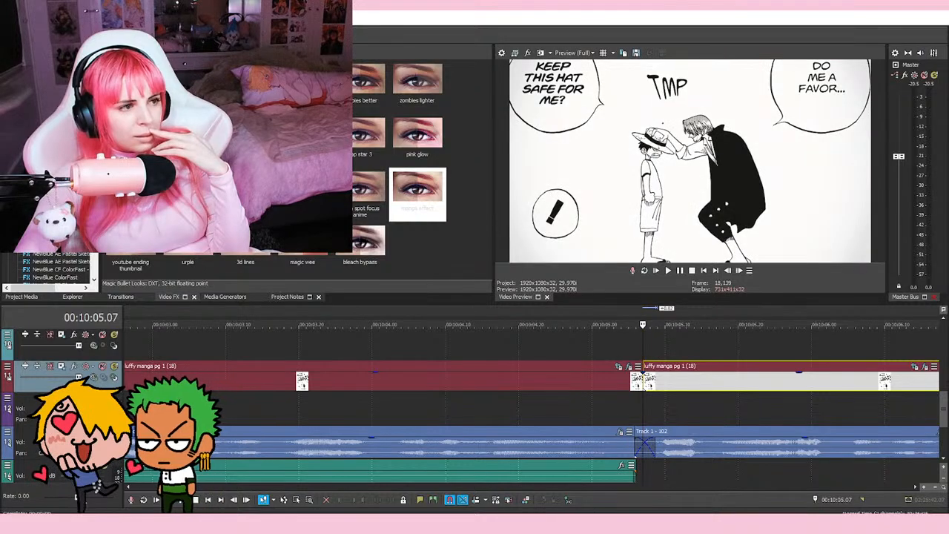
Step: Play across the 00:10:05.07 cut with the voice track and examine the hat-panel frames through to 00:10:07.15
{"action": "left_click", "coordinate": [575, 344]}
{"action": "left_click", "coordinate": [591, 344]}
{"action": "left_click", "coordinate": [669, 270]}
{"action": "left_click", "coordinate": [680, 270]}
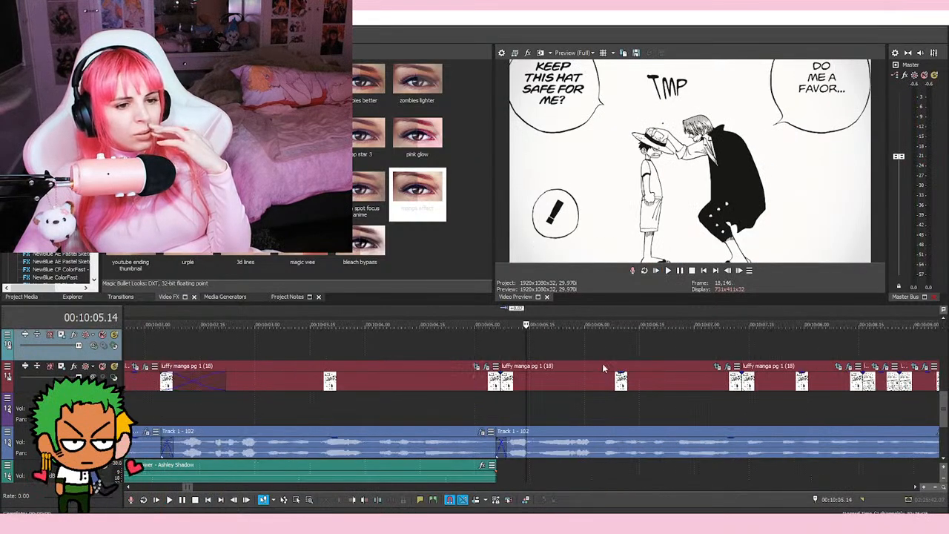
{"action": "left_click", "coordinate": [644, 350]}
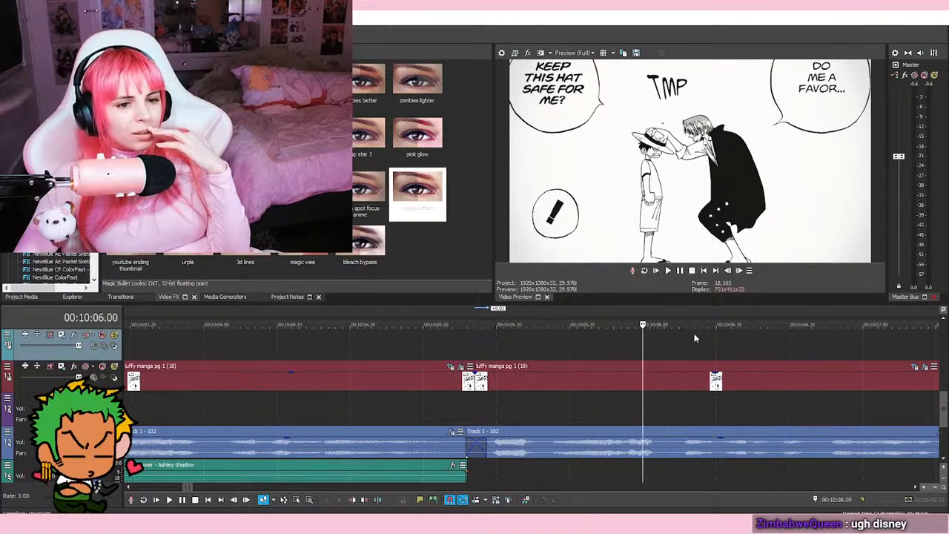
{"action": "left_click", "coordinate": [717, 343]}
{"action": "scroll", "coordinate": [705, 348], "scroll_direction": "down", "scroll_amount": 2}
{"action": "left_click", "coordinate": [549, 350]}
{"action": "left_click", "coordinate": [476, 340]}
{"action": "left_click", "coordinate": [550, 348]}
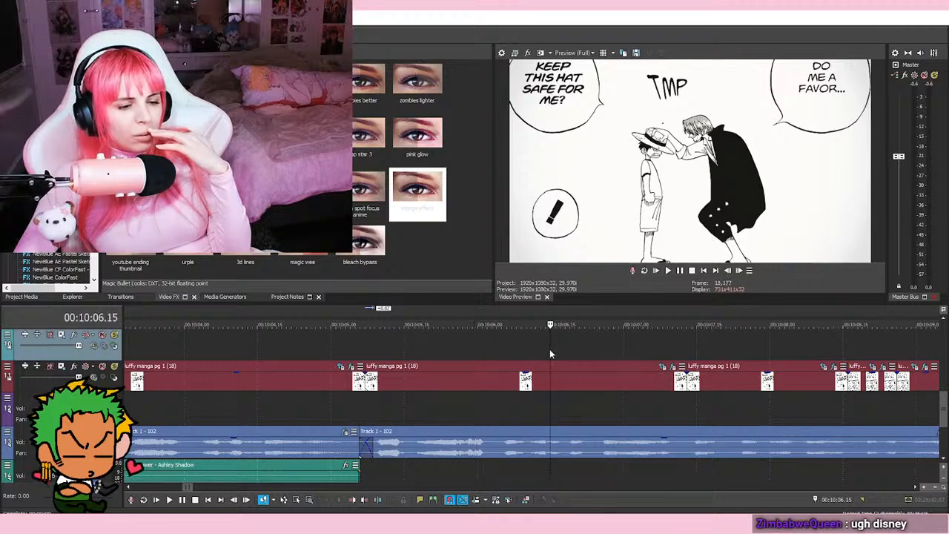
{"action": "left_click", "coordinate": [623, 344]}
{"action": "left_click", "coordinate": [682, 353]}
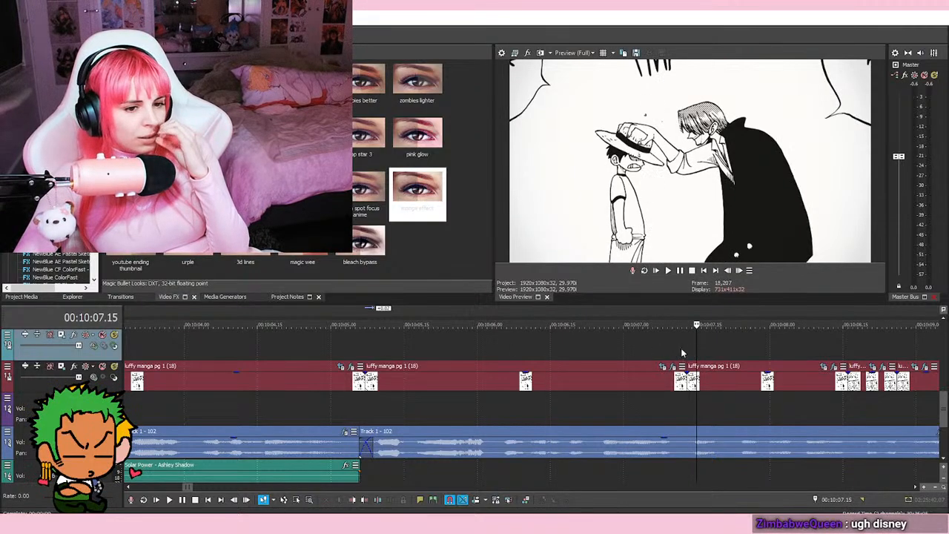
{"action": "left_click", "coordinate": [626, 343]}
{"action": "left_click", "coordinate": [549, 342]}
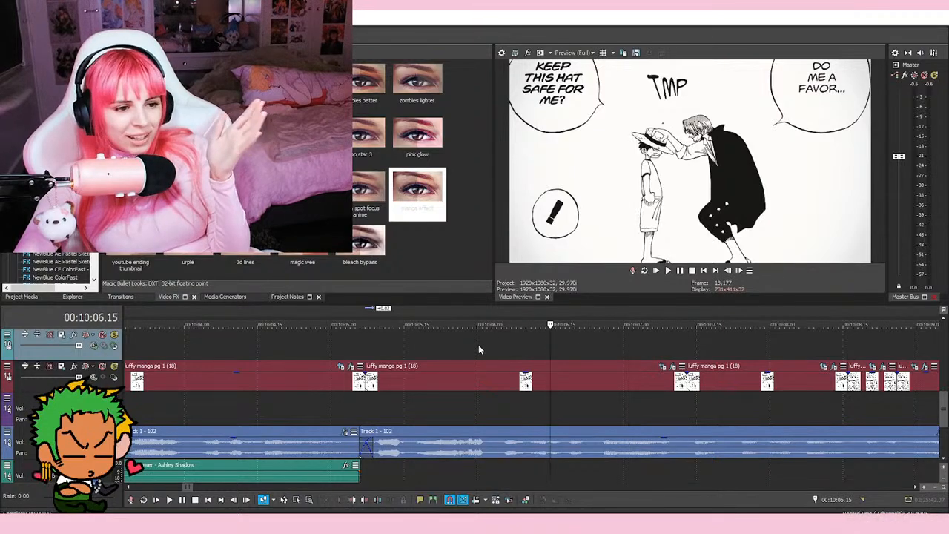
Step: Examine the frames and voice waveform closely around the 00:10:05.07 cut
{"action": "left_click", "coordinate": [406, 344]}
{"action": "left_click", "coordinate": [403, 348]}
{"action": "scroll", "coordinate": [418, 350], "scroll_direction": "up", "scroll_amount": 2}
{"action": "left_click", "coordinate": [447, 347]}
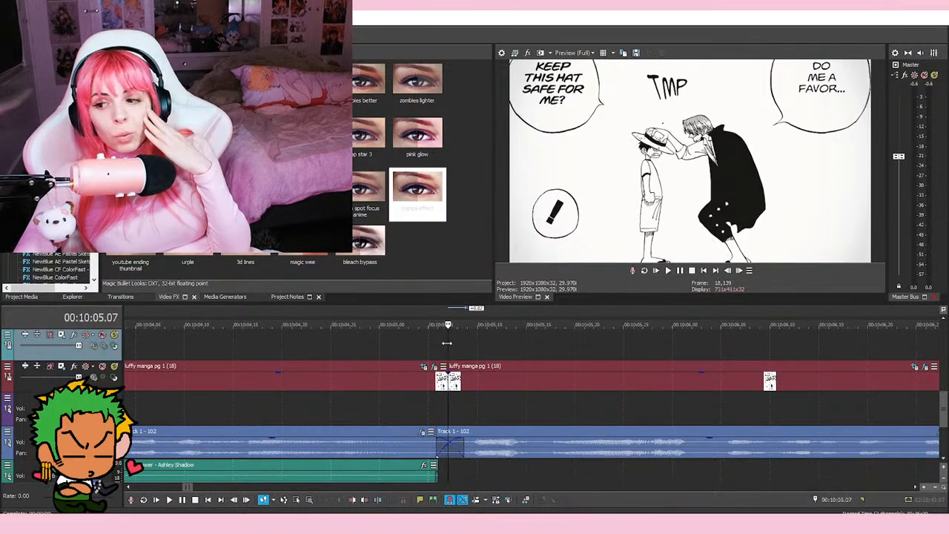
{"action": "left_click", "coordinate": [477, 336]}
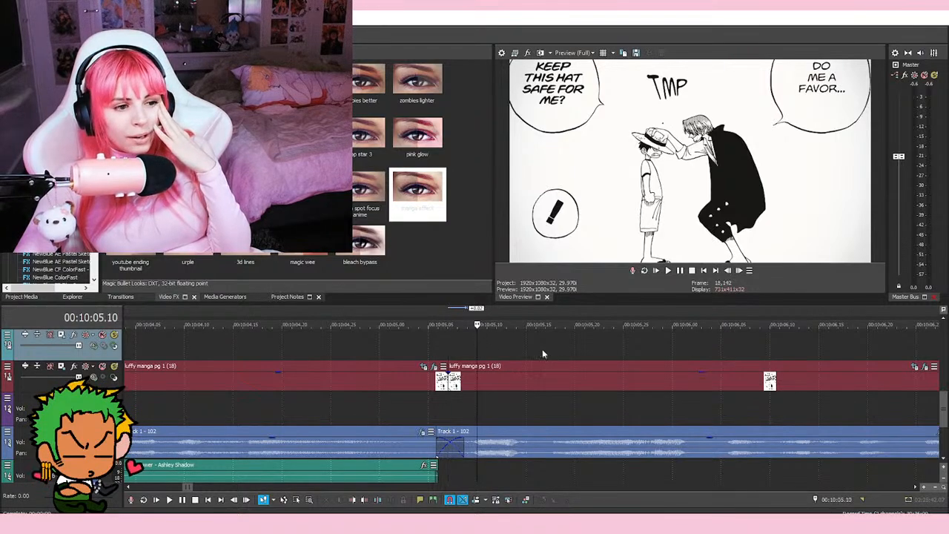
{"action": "scroll", "coordinate": [548, 348], "scroll_direction": "up", "scroll_amount": 3}
{"action": "left_click", "coordinate": [644, 345]}
{"action": "left_click", "coordinate": [701, 347]}
{"action": "left_click", "coordinate": [584, 347]}
{"action": "left_click", "coordinate": [525, 345]}
{"action": "left_click", "coordinate": [469, 346]}
{"action": "left_click", "coordinate": [437, 342]}
{"action": "scroll", "coordinate": [464, 344], "scroll_direction": "down", "scroll_amount": 3}
{"action": "scroll", "coordinate": [501, 348], "scroll_direction": "up", "scroll_amount": 3}
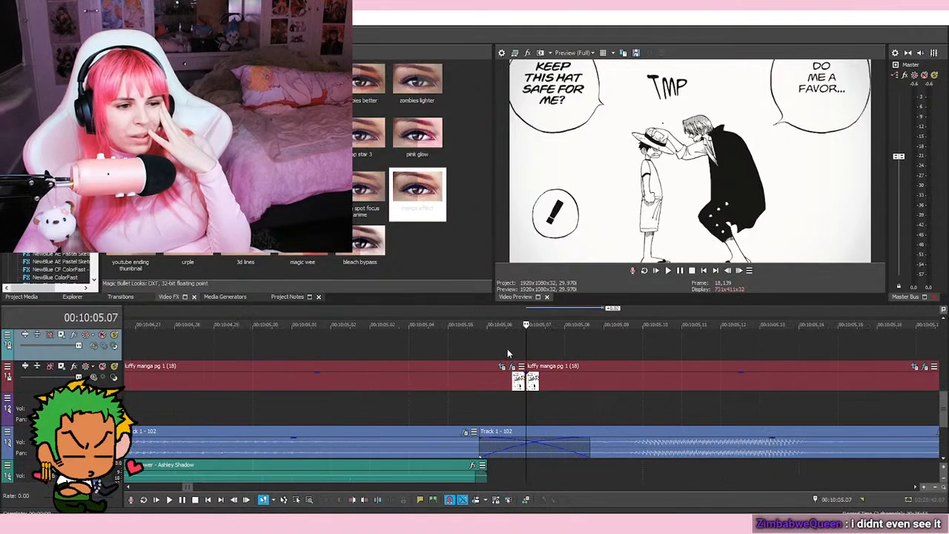
Step: Move the cut between the two hat-panel clips one frame earlier to 00:10:05.06
{"action": "left_click", "coordinate": [492, 349]}
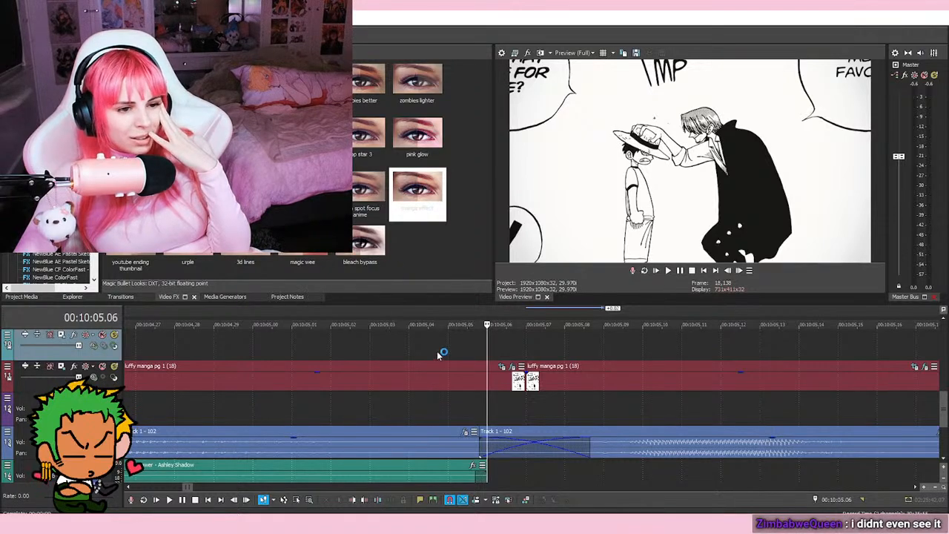
{"action": "left_click_drag", "start_coordinate": [523, 381], "coordinate": [492, 380]}
{"action": "left_click", "coordinate": [915, 366]}
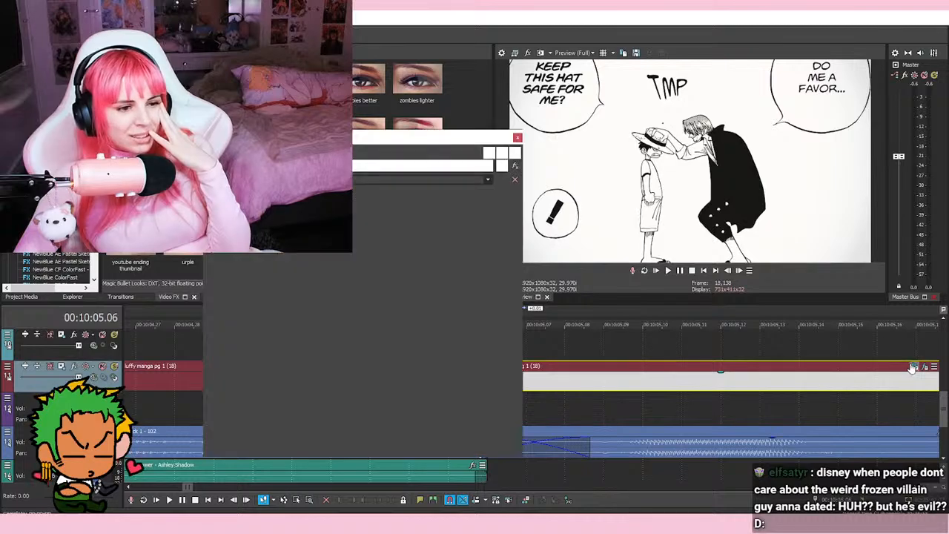
{"action": "left_click", "coordinate": [516, 138]}
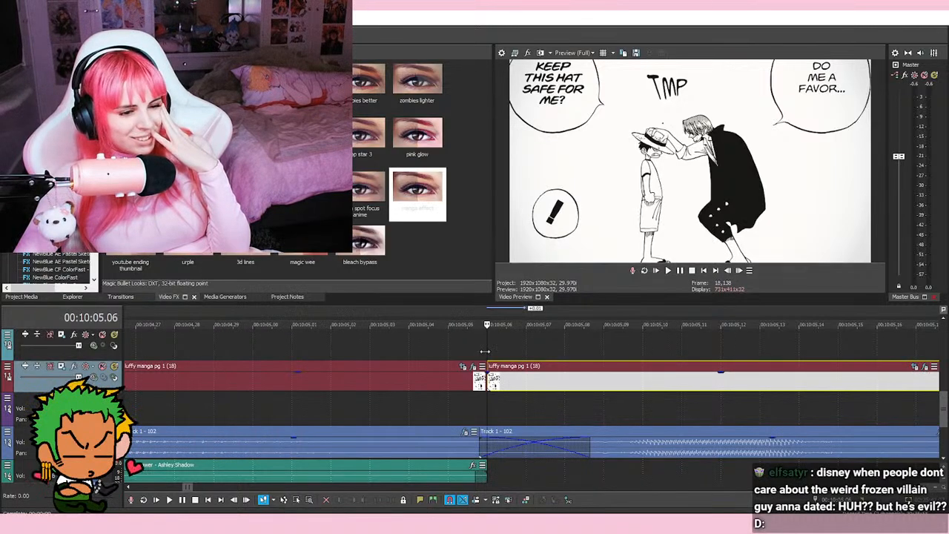
Step: Compare the frames on both sides of the 00:10:05.06 cut, between 00:10:05.04 and 00:10:05.15
{"action": "left_click", "coordinate": [454, 344]}
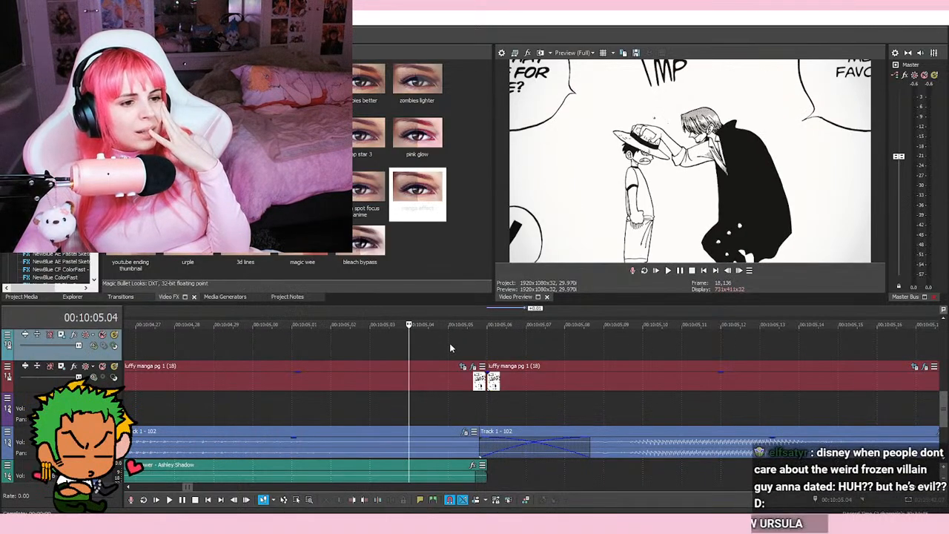
{"action": "left_click", "coordinate": [494, 352]}
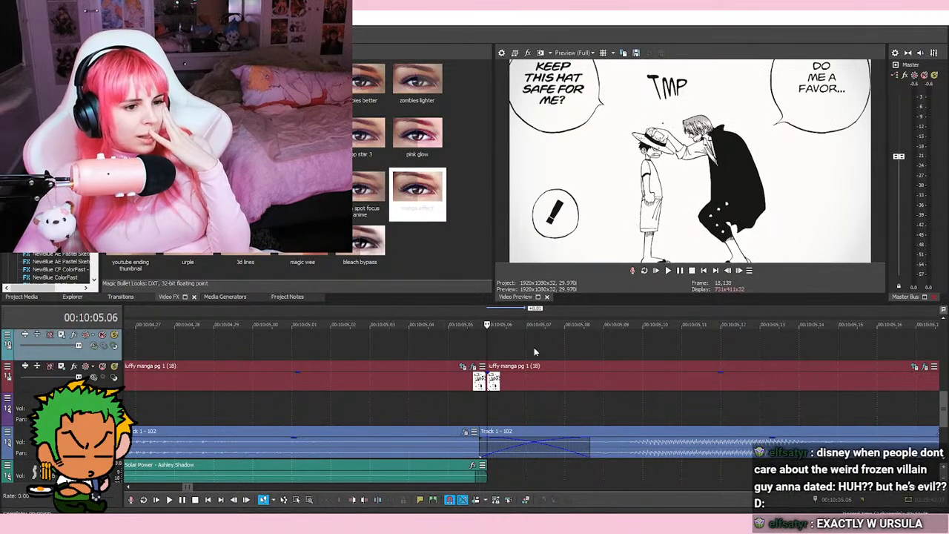
{"action": "left_click", "coordinate": [525, 350]}
{"action": "left_click", "coordinate": [486, 348]}
{"action": "left_click", "coordinate": [449, 346]}
{"action": "left_click", "coordinate": [483, 345]}
{"action": "left_click", "coordinate": [528, 344]}
{"action": "left_click", "coordinate": [565, 347]}
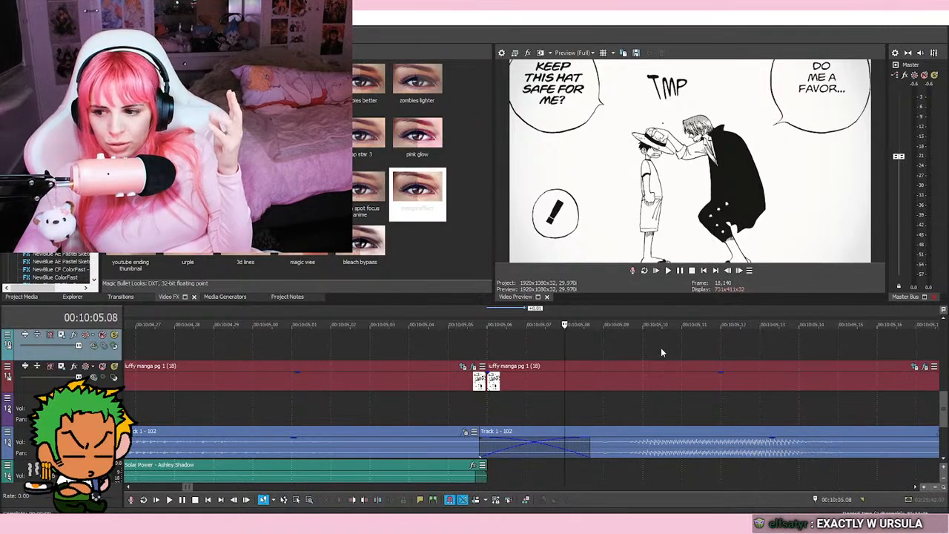
{"action": "left_click", "coordinate": [606, 350]}
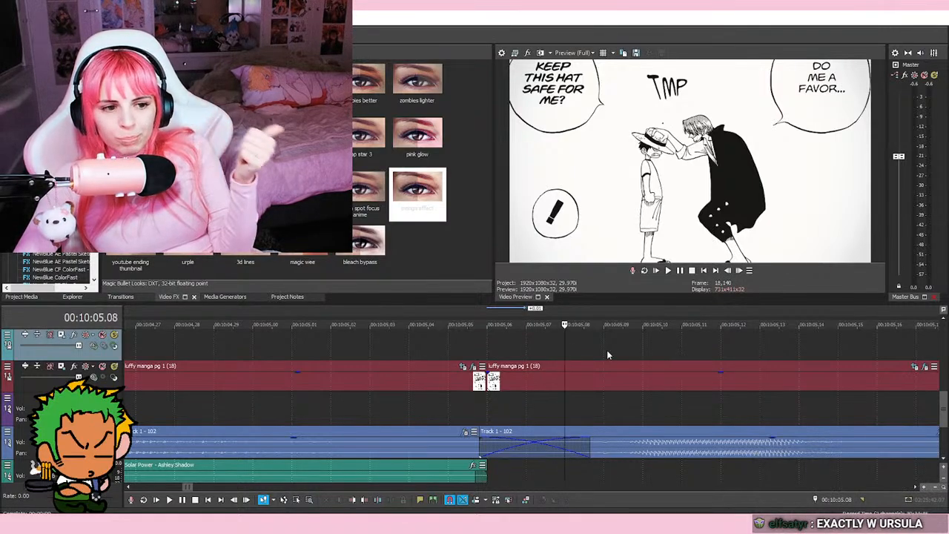
{"action": "left_click", "coordinate": [643, 352]}
{"action": "scroll", "coordinate": [601, 347], "scroll_direction": "down", "scroll_amount": 1}
{"action": "scroll", "coordinate": [600, 347], "scroll_direction": "down", "scroll_amount": 1}
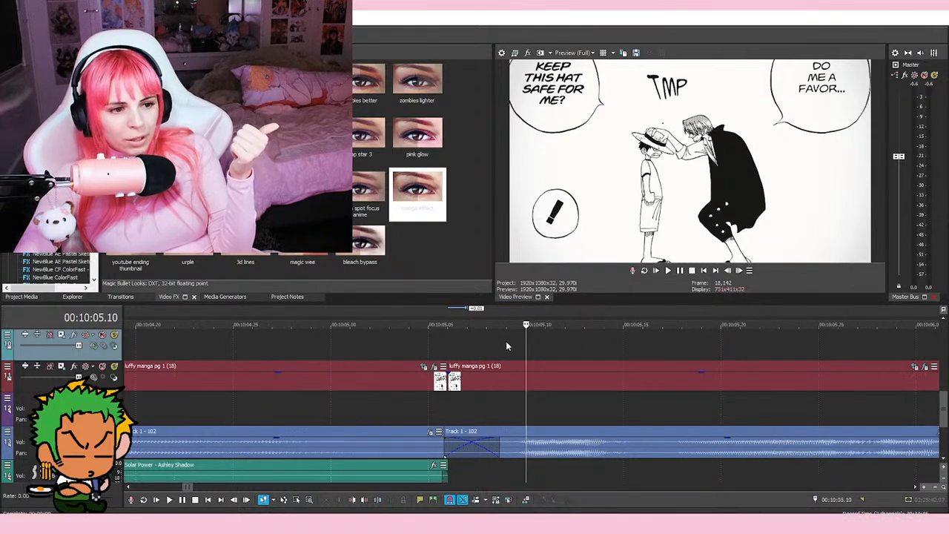
{"action": "left_click", "coordinate": [447, 347]}
{"action": "left_click", "coordinate": [436, 352]}
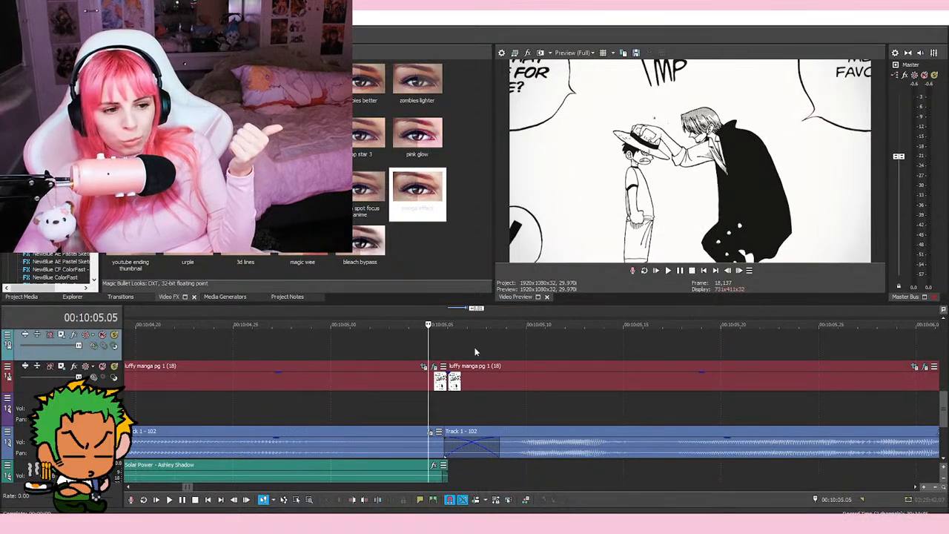
{"action": "left_click", "coordinate": [454, 345]}
{"action": "left_click", "coordinate": [527, 356]}
{"action": "left_click", "coordinate": [619, 348]}
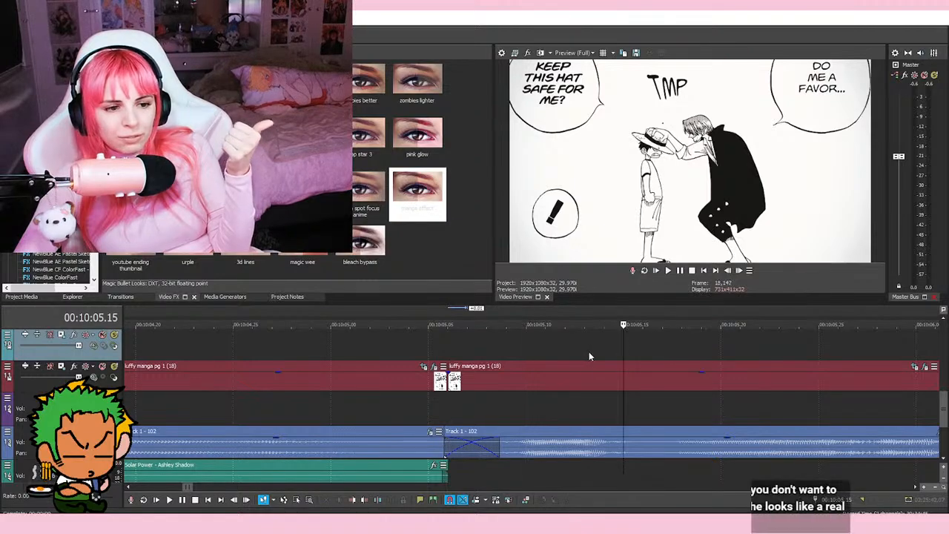
{"action": "left_click", "coordinate": [527, 350]}
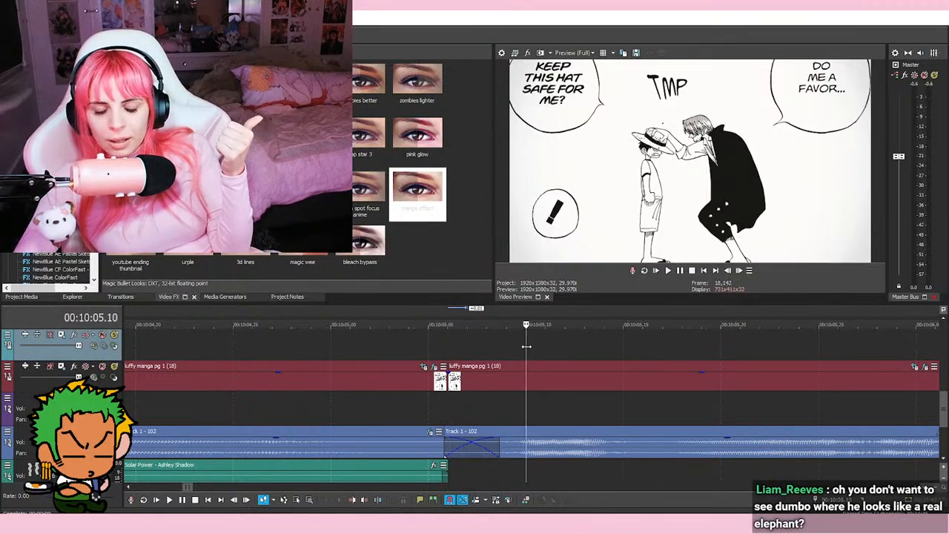
Step: Examine the wide hat-panel clip and the voice waveform from the 00:10:05.06 cut through to 00:10:06.00
{"action": "left_click", "coordinate": [451, 348]}
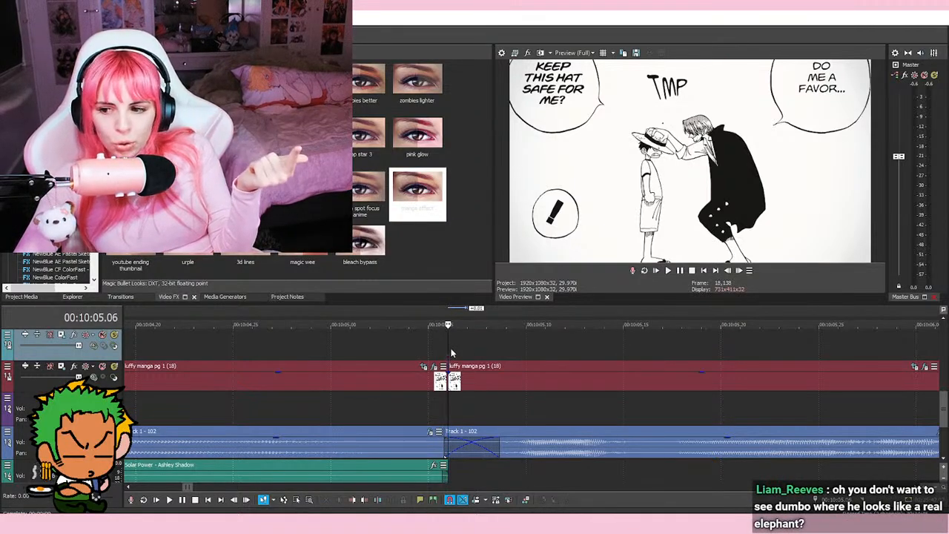
{"action": "left_click", "coordinate": [527, 334]}
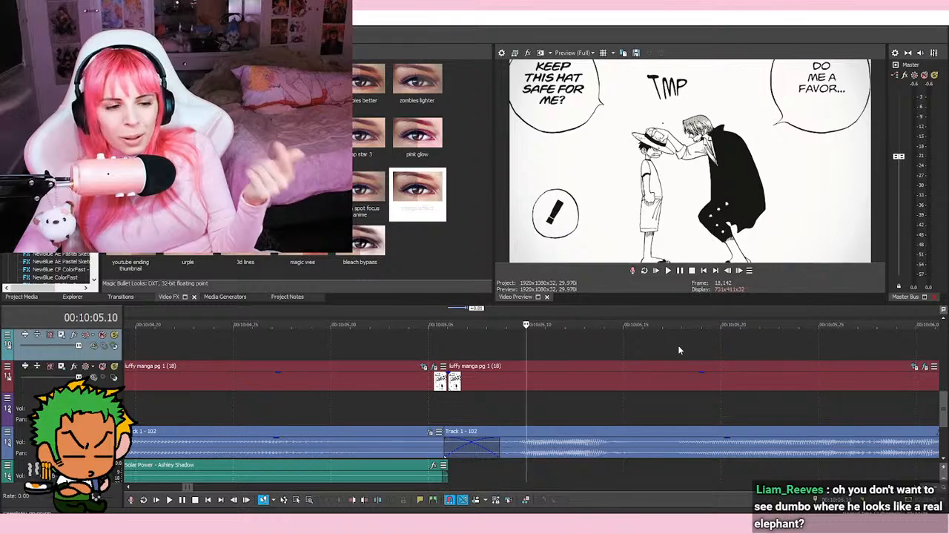
{"action": "left_click", "coordinate": [623, 349]}
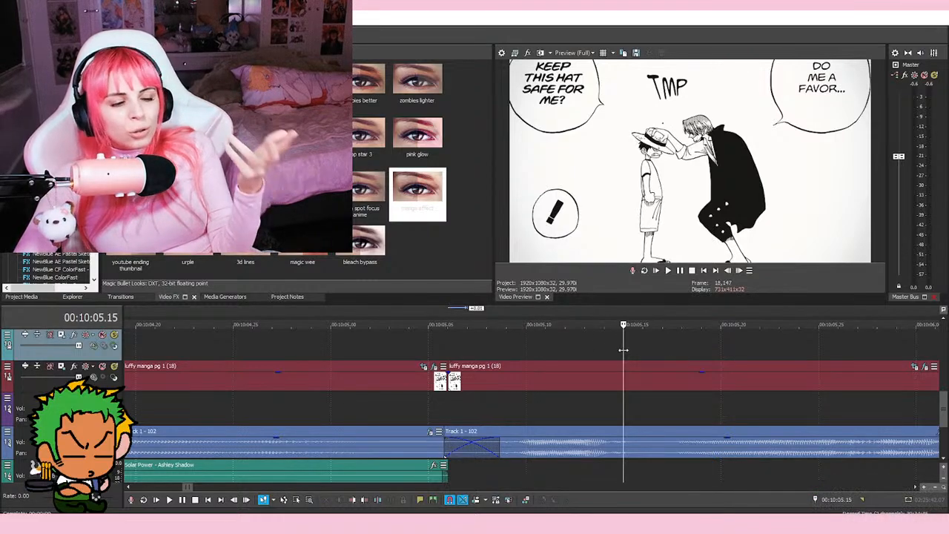
{"action": "left_click", "coordinate": [722, 338]}
{"action": "left_click", "coordinate": [625, 340]}
{"action": "scroll", "coordinate": [626, 341], "scroll_direction": "down", "scroll_amount": 2}
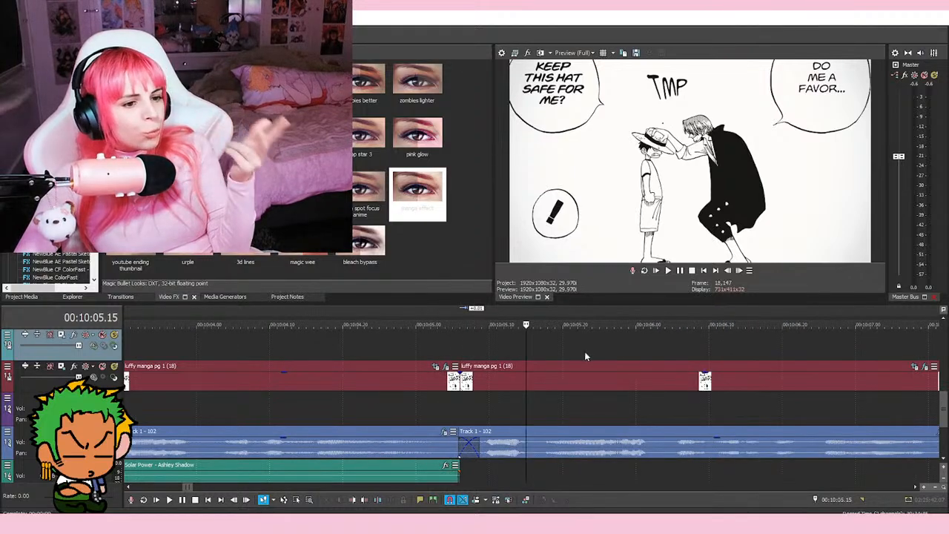
{"action": "left_click", "coordinate": [562, 346]}
{"action": "left_click", "coordinate": [634, 345]}
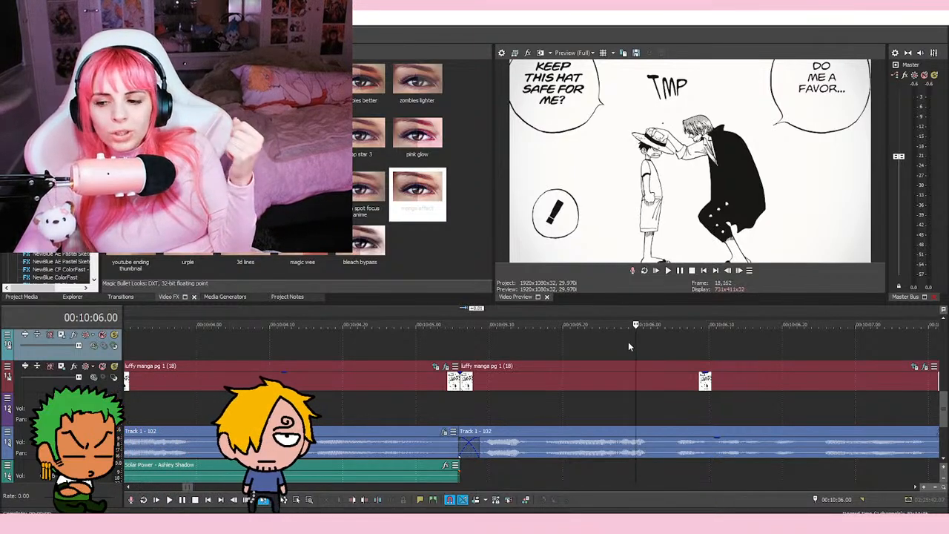
{"action": "left_click", "coordinate": [560, 344]}
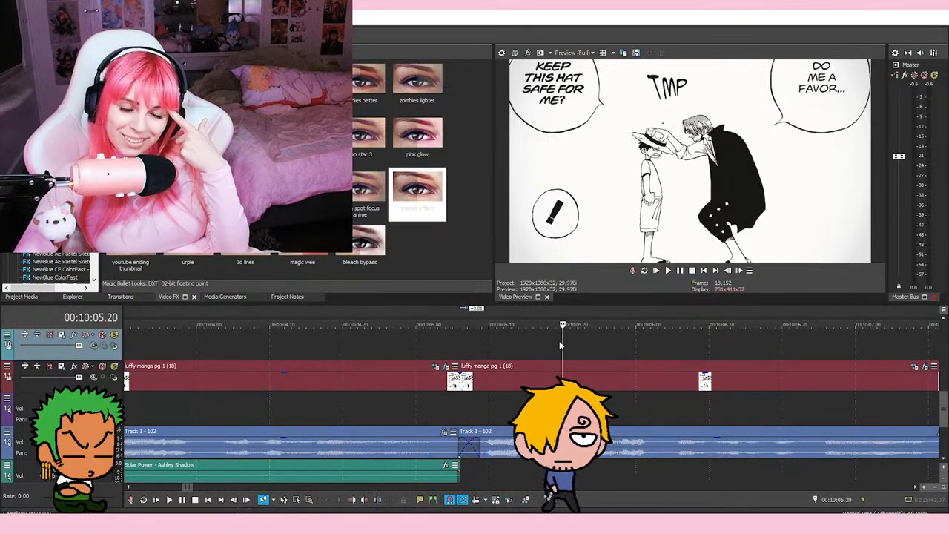
{"action": "left_click", "coordinate": [635, 341]}
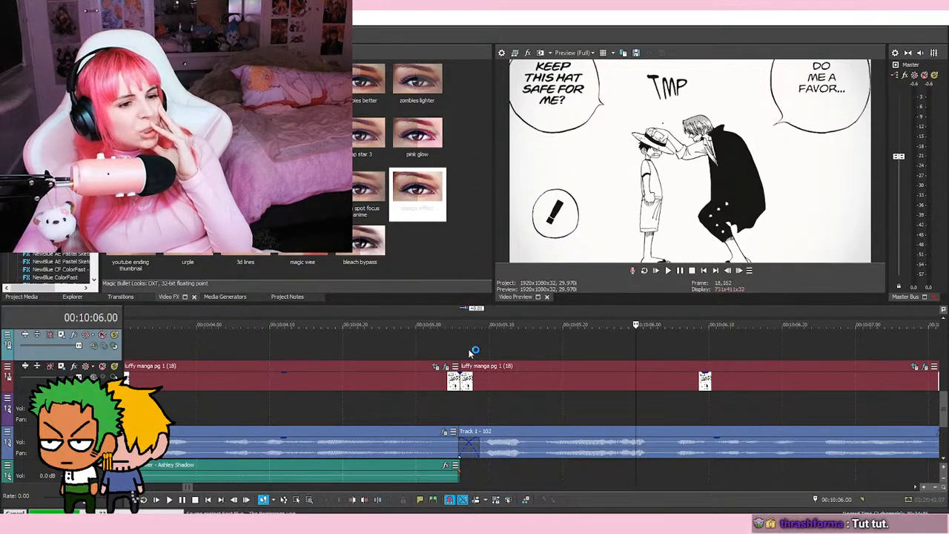
Step: Compare the close and wide hat-panel framings on both sides of the 00:10:05.06 cut, between 00:10:04.25 and 00:10:06.01
{"action": "left_click", "coordinate": [496, 341]}
{"action": "left_click", "coordinate": [424, 341]}
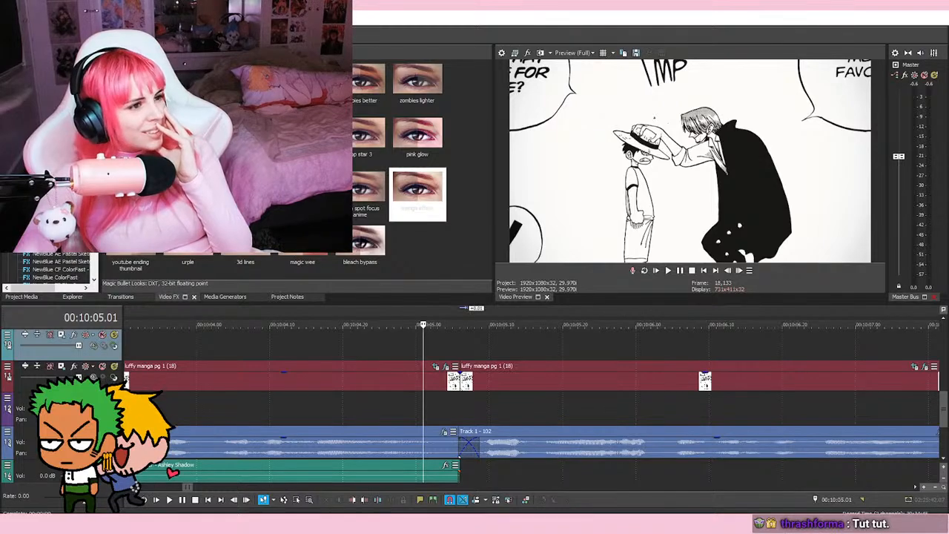
{"action": "scroll", "coordinate": [538, 332], "scroll_direction": "down", "scroll_amount": 4}
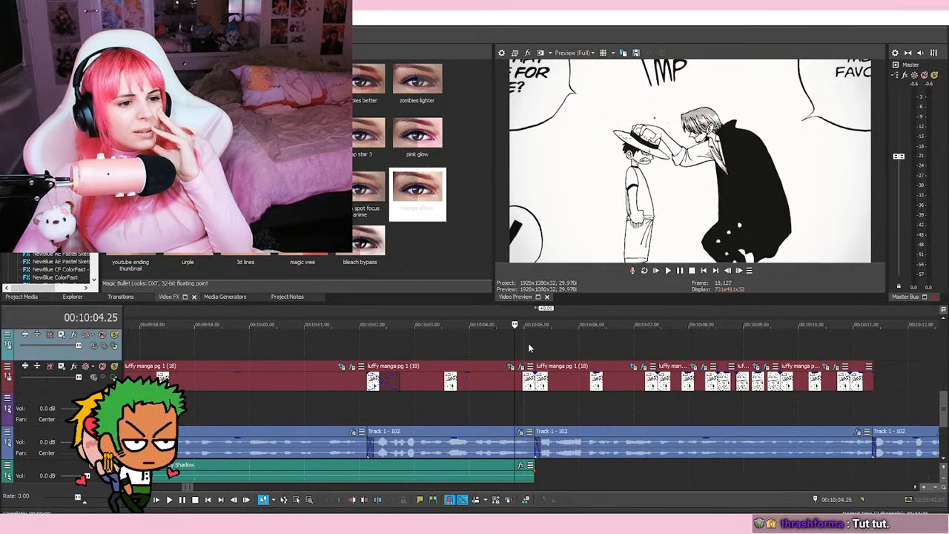
{"action": "left_click", "coordinate": [578, 353]}
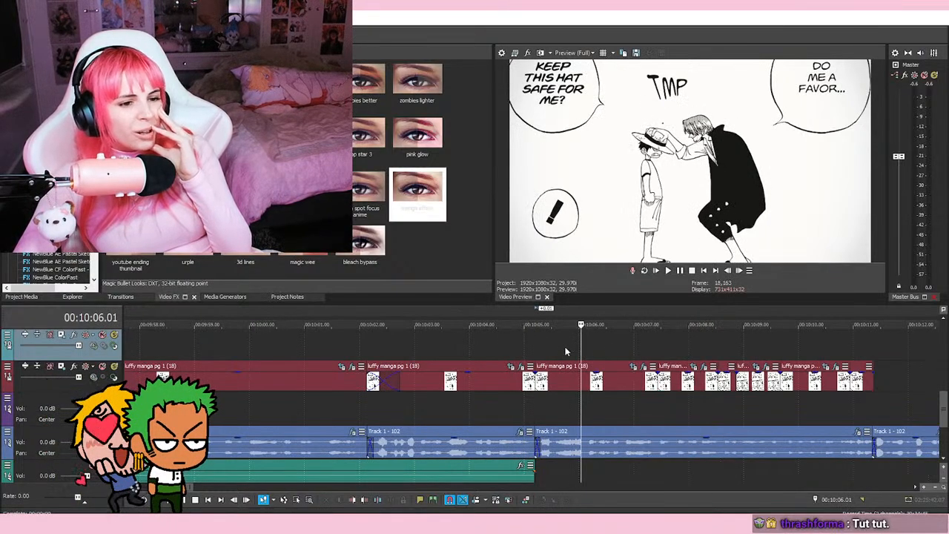
{"action": "left_click", "coordinate": [535, 342]}
{"action": "scroll", "coordinate": [533, 341], "scroll_direction": "up", "scroll_amount": 4}
{"action": "left_click", "coordinate": [482, 341]}
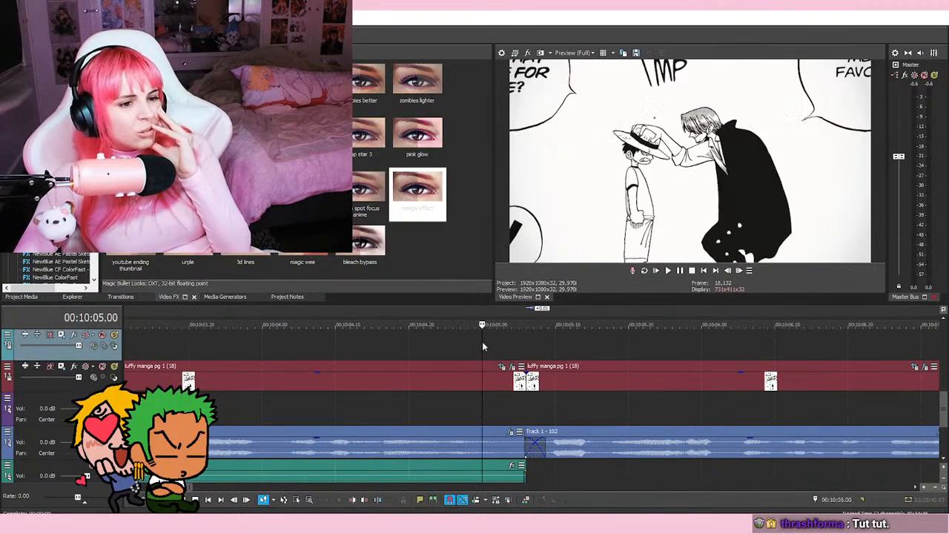
{"action": "left_click", "coordinate": [557, 352]}
{"action": "left_click", "coordinate": [628, 350]}
{"action": "left_click", "coordinate": [703, 346]}
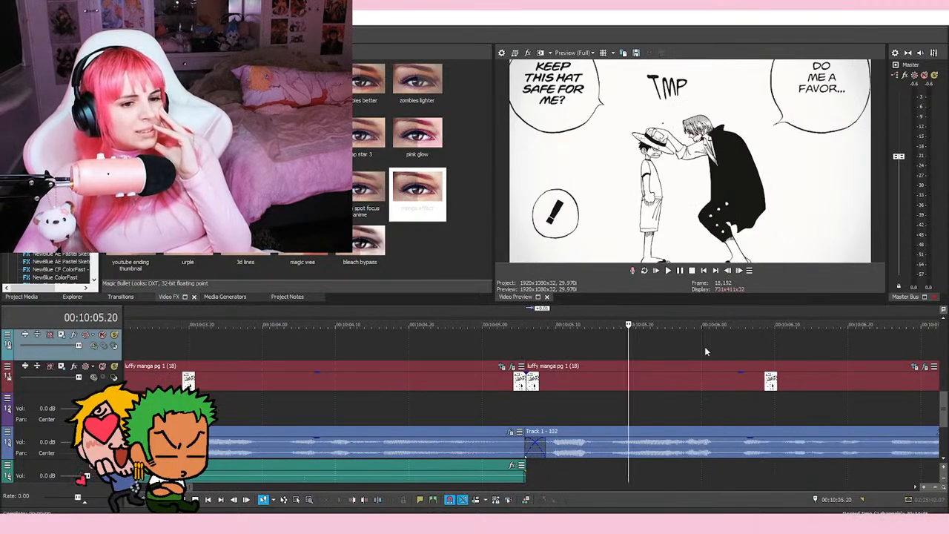
{"action": "left_click", "coordinate": [555, 346]}
{"action": "left_click", "coordinate": [482, 345]}
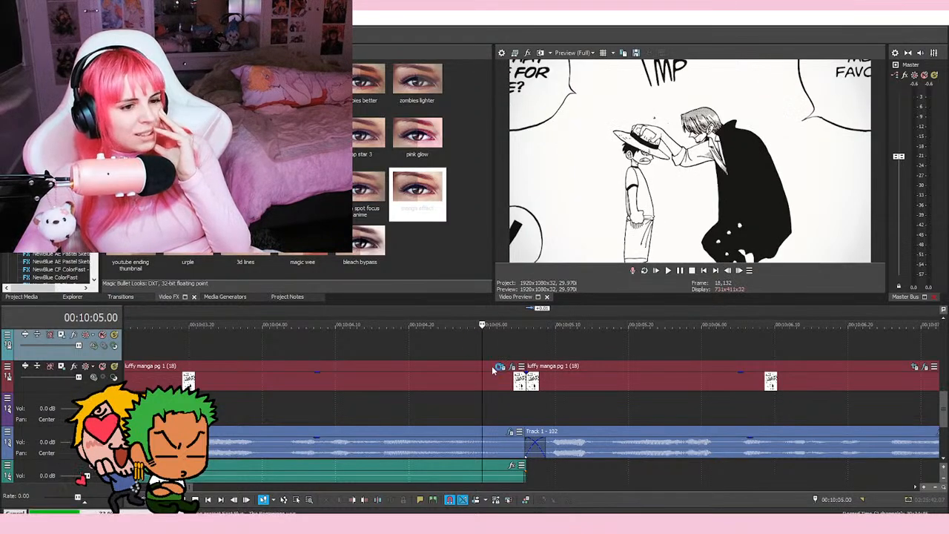
{"action": "left_click", "coordinate": [555, 347]}
{"action": "left_click", "coordinate": [480, 341]}
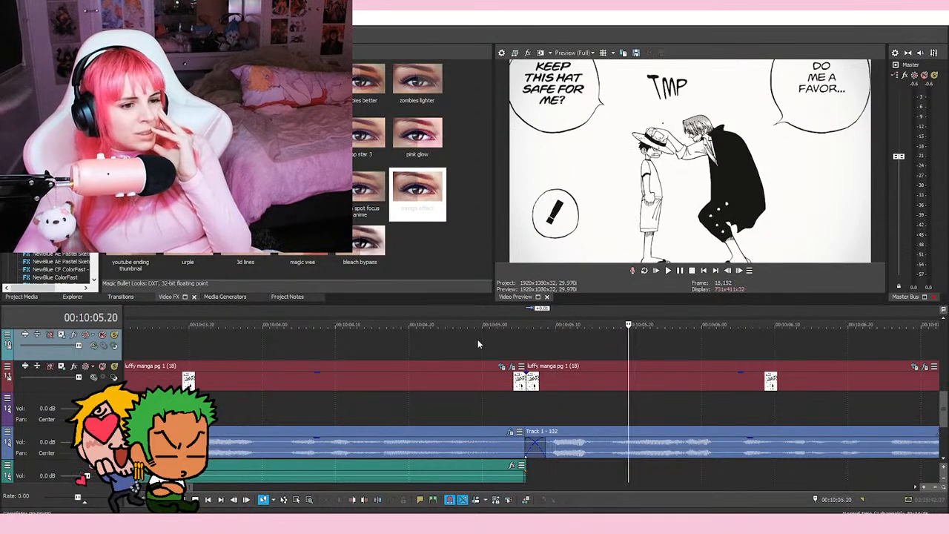
Step: Play the hat-panel clips with the voice track from 00:10:01.29 across the 00:10:05.06 cut
{"action": "key", "text": "space"}
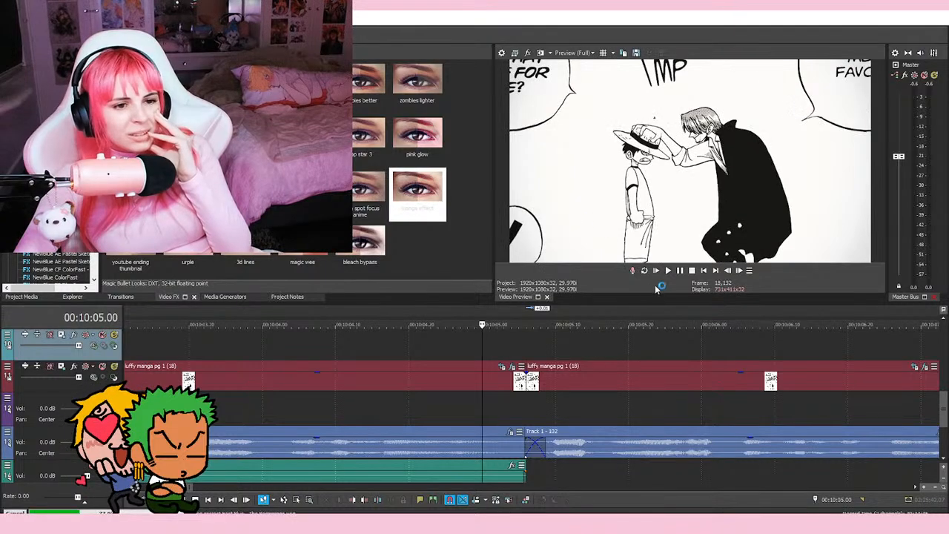
{"action": "scroll", "coordinate": [489, 328], "scroll_direction": "down", "scroll_amount": 3}
{"action": "left_click", "coordinate": [467, 328]}
{"action": "left_click", "coordinate": [668, 270]}
{"action": "left_click", "coordinate": [345, 348]}
{"action": "left_click", "coordinate": [337, 333]}
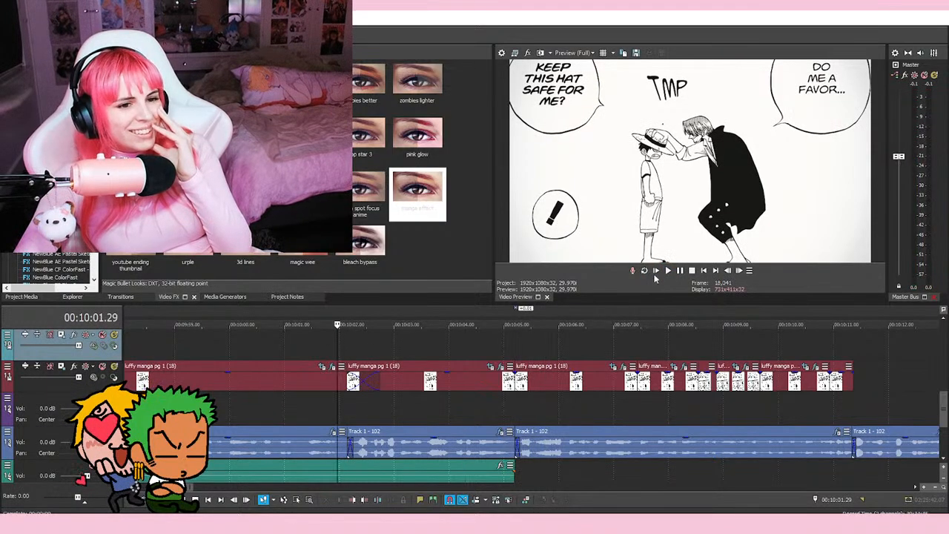
{"action": "left_click", "coordinate": [668, 271]}
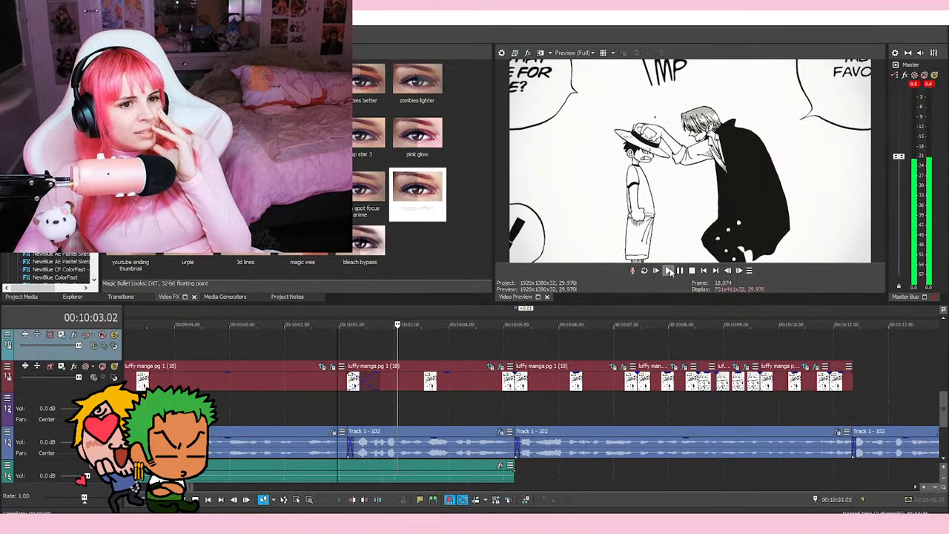
{"action": "left_click", "coordinate": [669, 272]}
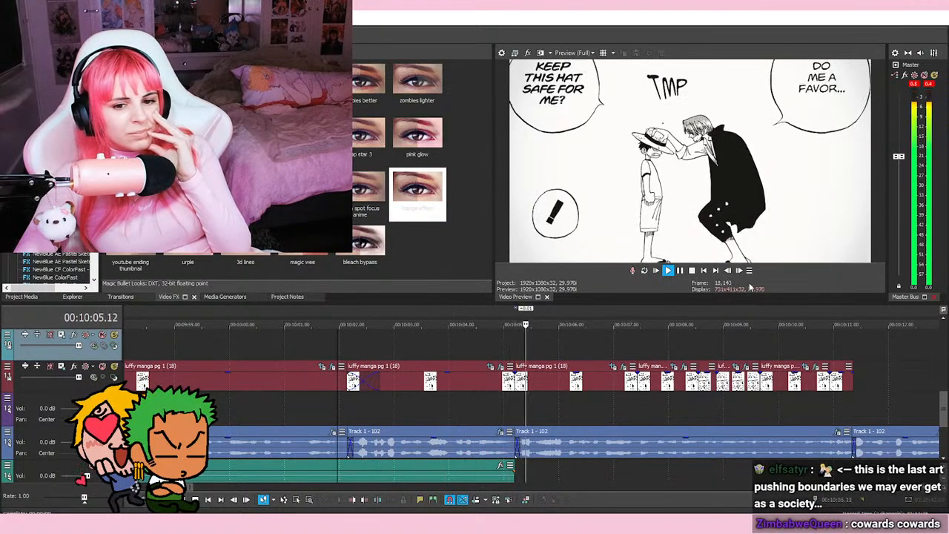
{"action": "key", "text": "space"}
Step: Play from 00:10:03.28 to 00:10:08.10 and check the panel frames at 00:10:08.00 and 00:10:09.00
{"action": "left_click_drag", "start_coordinate": [512, 361], "coordinate": [444, 355]}
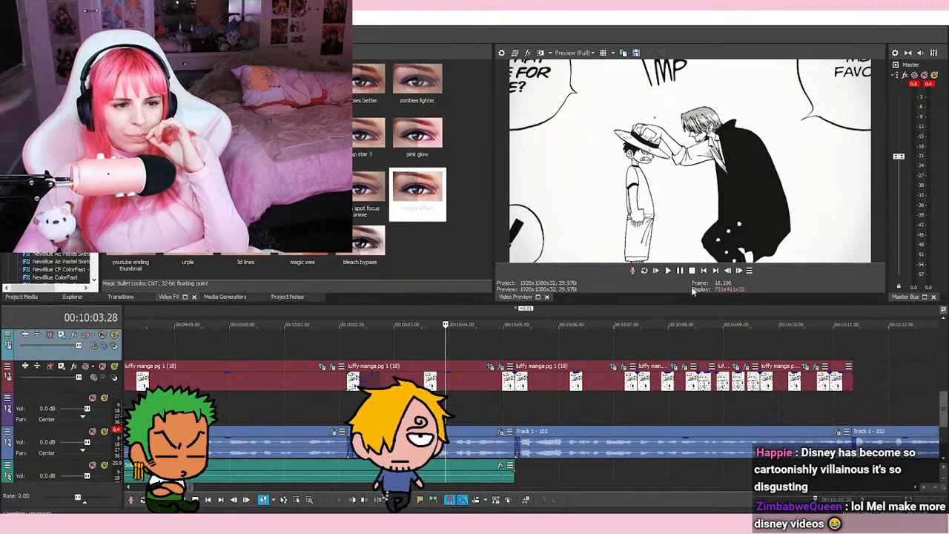
{"action": "key", "text": "space"}
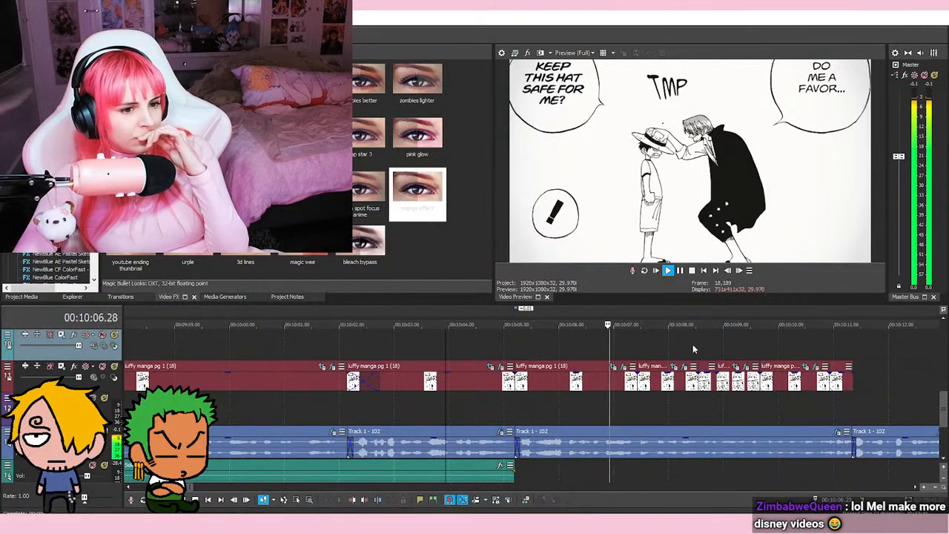
{"action": "left_click", "coordinate": [680, 271]}
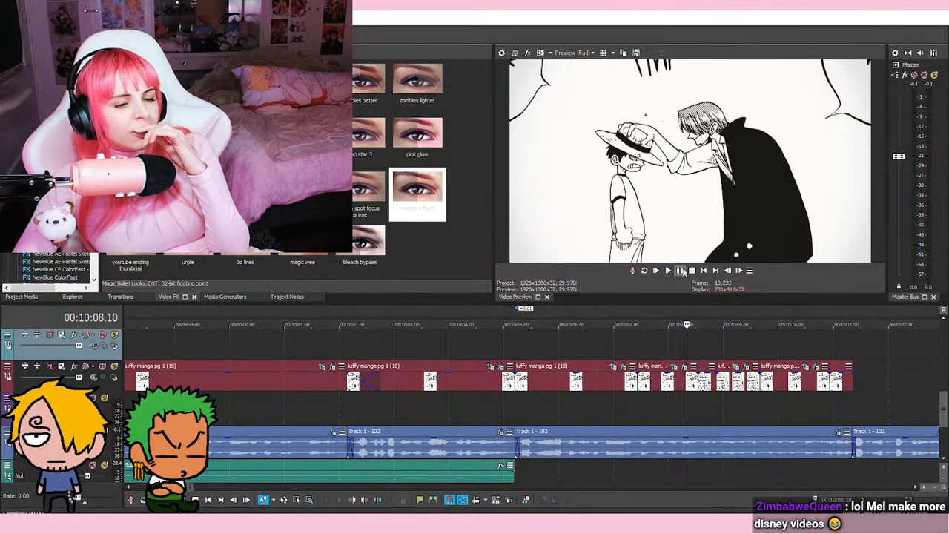
{"action": "left_click", "coordinate": [670, 337]}
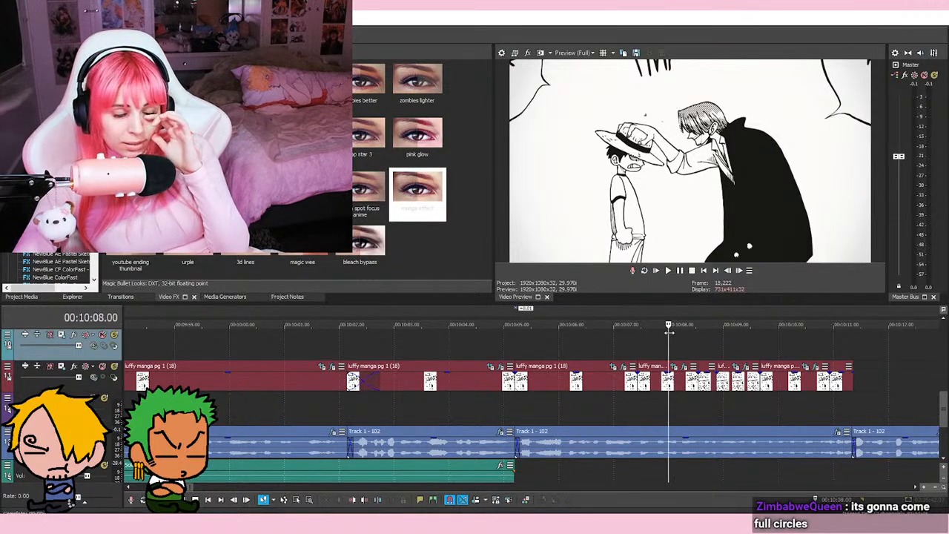
{"action": "left_click", "coordinate": [723, 340]}
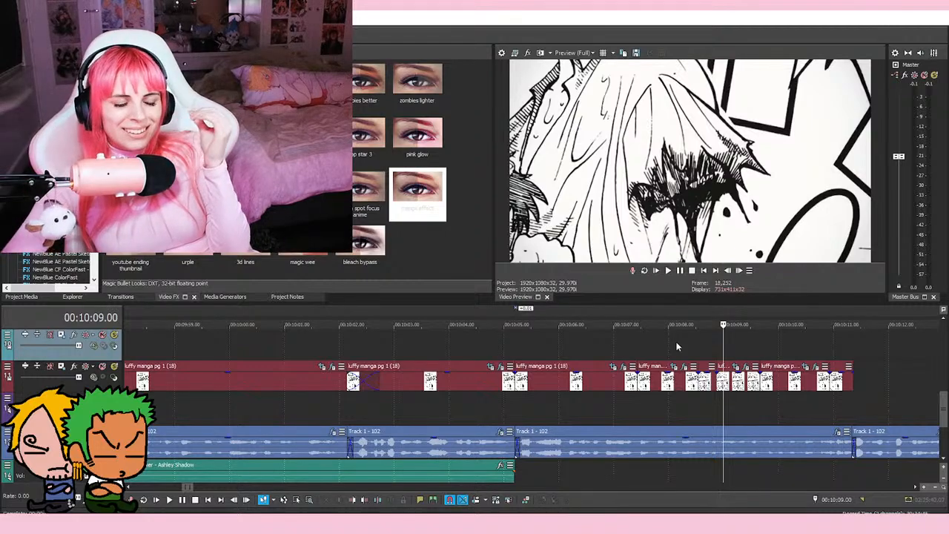
Step: Examine how long the wide hat panel holds by checking frames between 00:10:05.01 and 00:10:07.13 against the voice waveform
{"action": "left_click", "coordinate": [523, 338]}
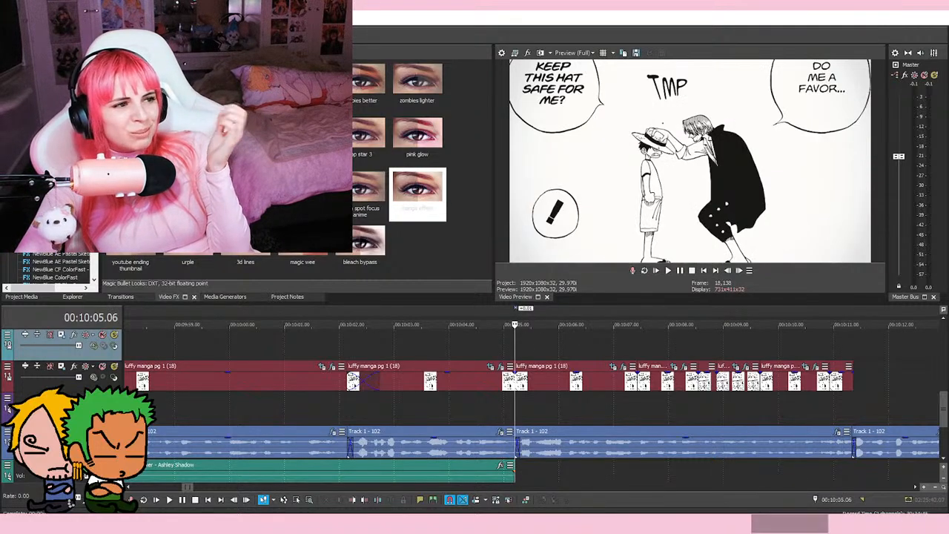
{"action": "left_click", "coordinate": [644, 356]}
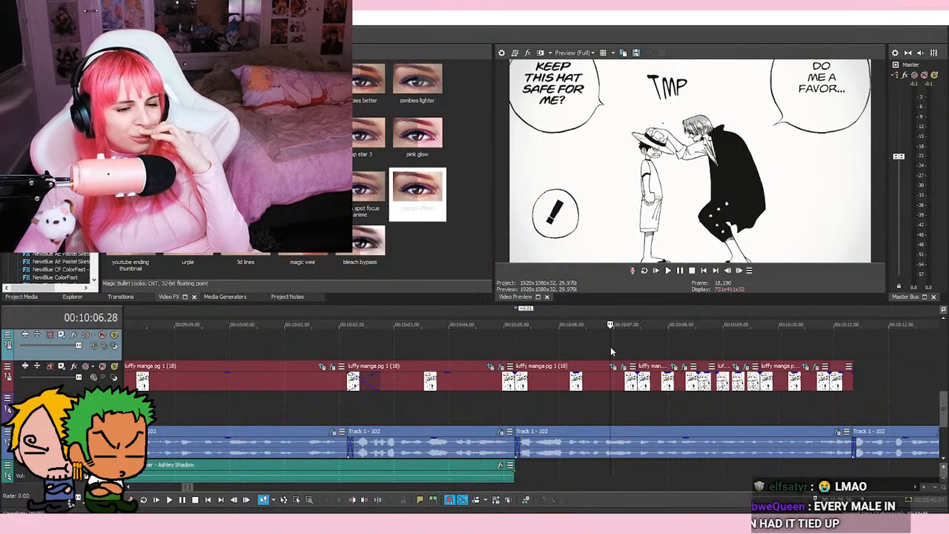
{"action": "left_click", "coordinate": [636, 348]}
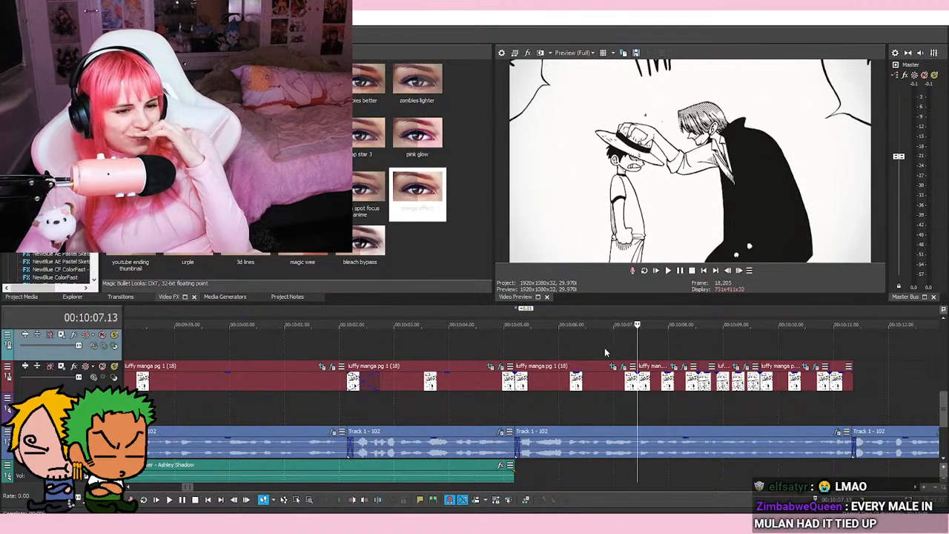
{"action": "left_click", "coordinate": [613, 348]}
{"action": "left_click", "coordinate": [563, 353]}
{"action": "left_click", "coordinate": [511, 340]}
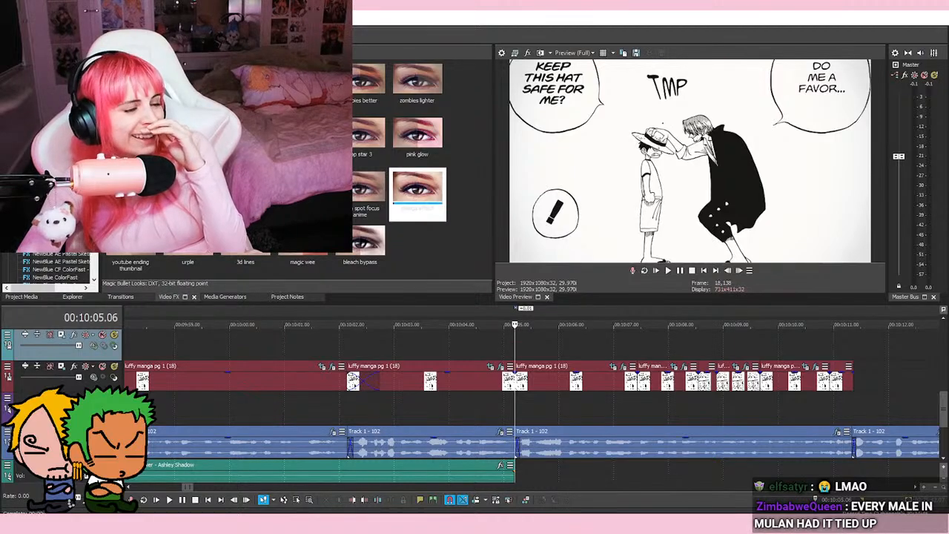
{"action": "left_click", "coordinate": [558, 346]}
{"action": "left_click", "coordinate": [605, 350]}
{"action": "left_click", "coordinate": [558, 345]}
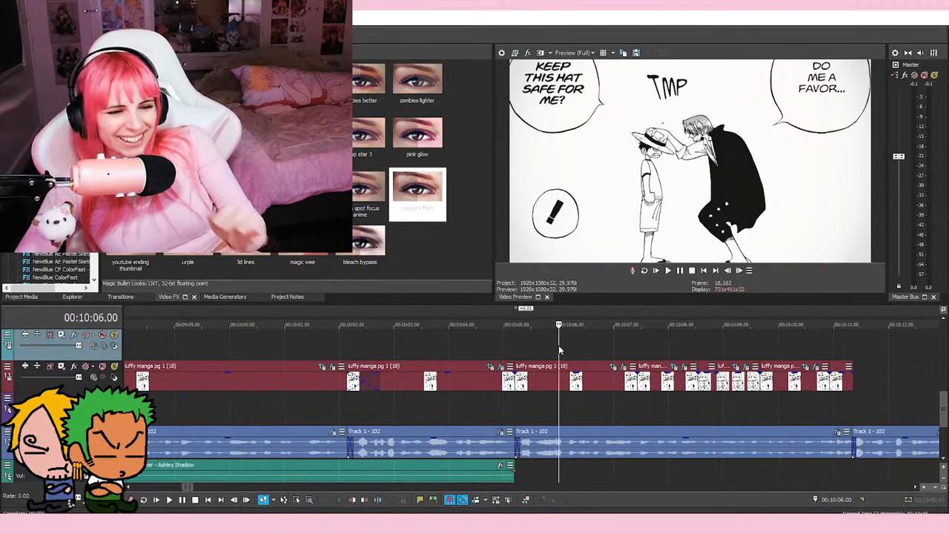
{"action": "left_click", "coordinate": [505, 347]}
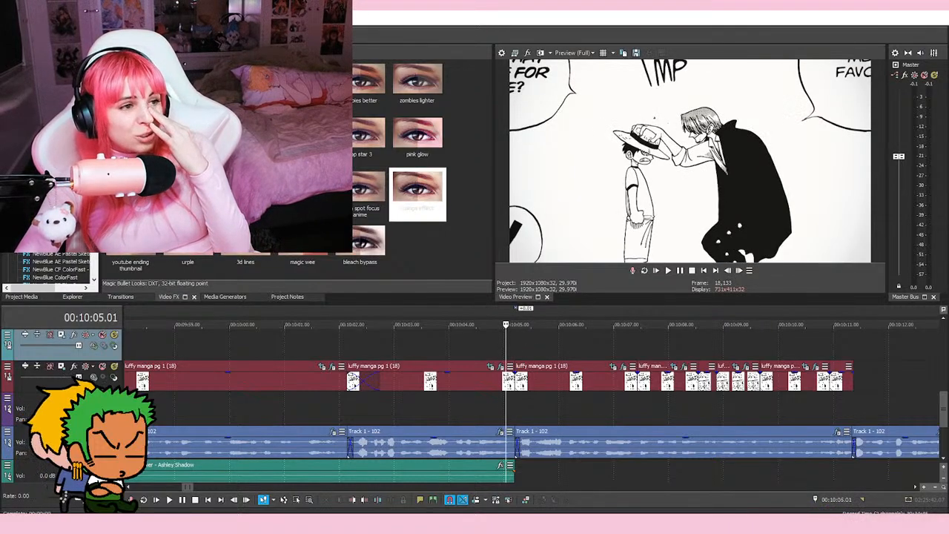
{"action": "left_click", "coordinate": [524, 347]}
{"action": "left_click", "coordinate": [486, 343]}
Step: Play the manga sequence from before the 00:10:05.06 cut to 00:10:11.03, and replay the hat-panel part up to 00:10:06.27
{"action": "left_click", "coordinate": [667, 270]}
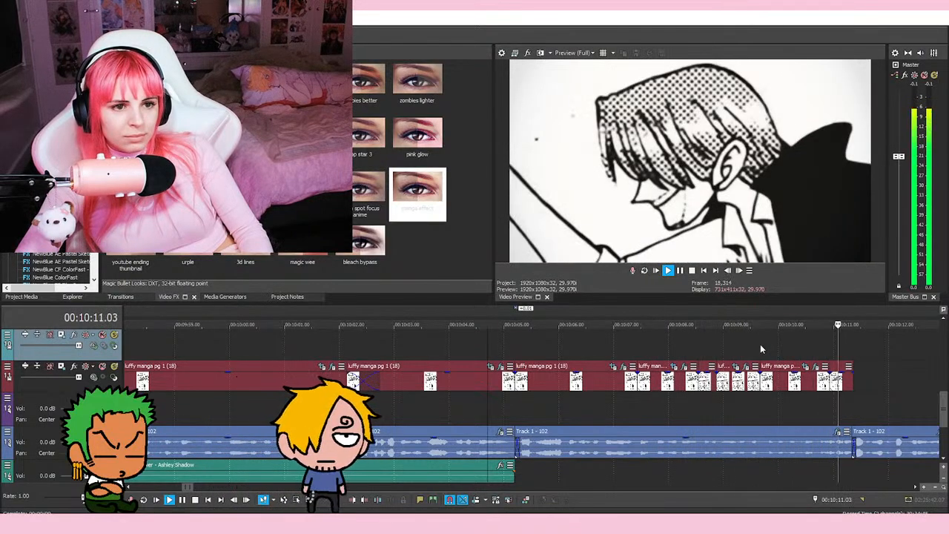
{"action": "left_click", "coordinate": [627, 344]}
{"action": "left_click", "coordinate": [479, 343]}
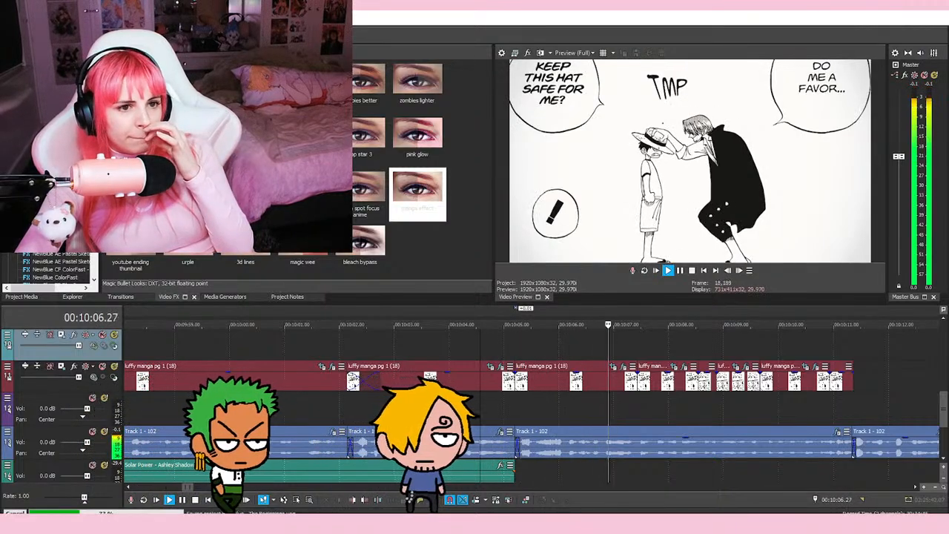
{"action": "left_click", "coordinate": [592, 345]}
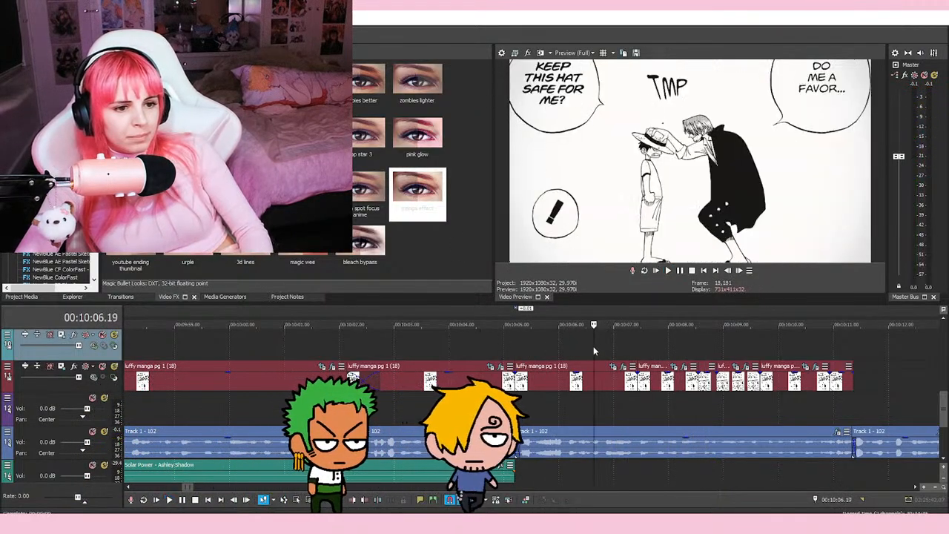
Step: Play the end of the wide hat-panel clip from 00:10:06.19 and pause at 00:10:07.11, just before the next cut
{"action": "key", "text": "space"}
{"action": "key", "text": "space"}
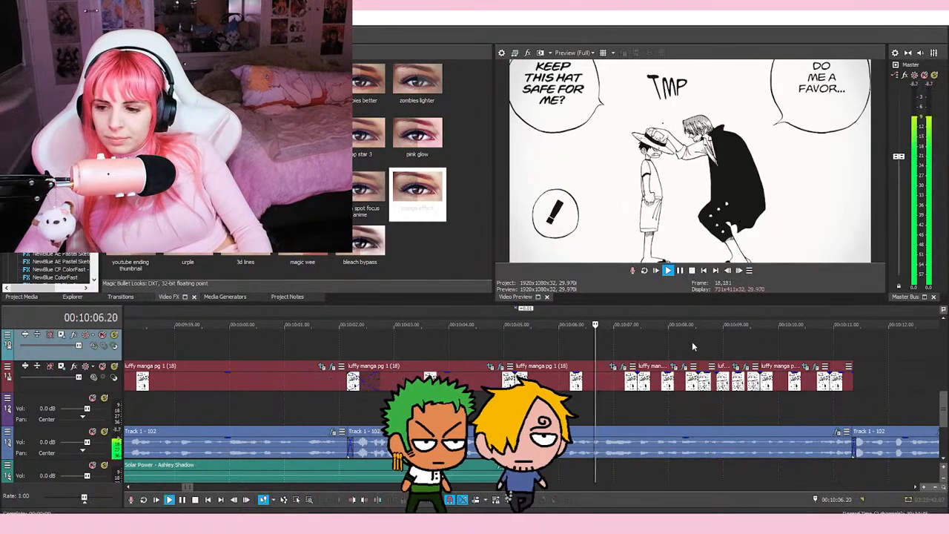
{"action": "key", "text": "space"}
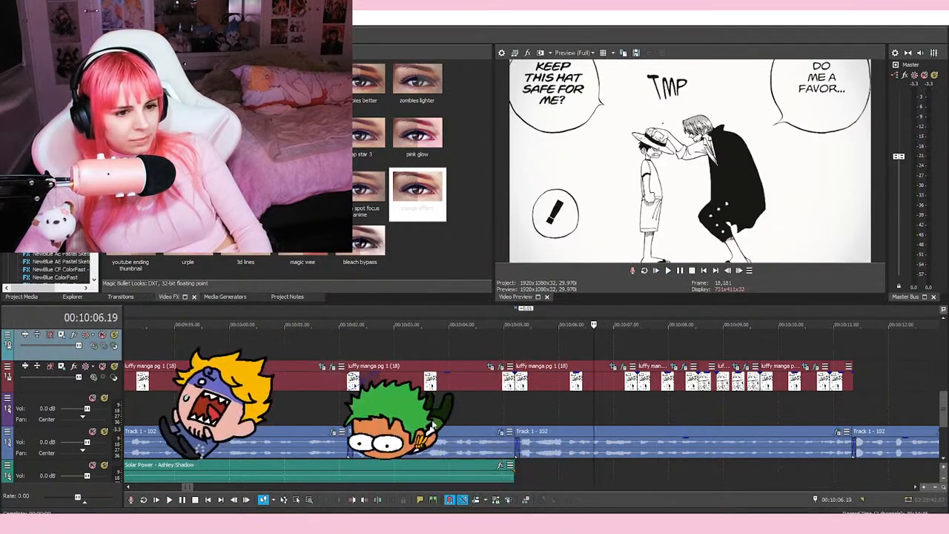
{"action": "scroll", "coordinate": [589, 340], "scroll_direction": "up", "scroll_amount": 2}
{"action": "left_click", "coordinate": [680, 270]}
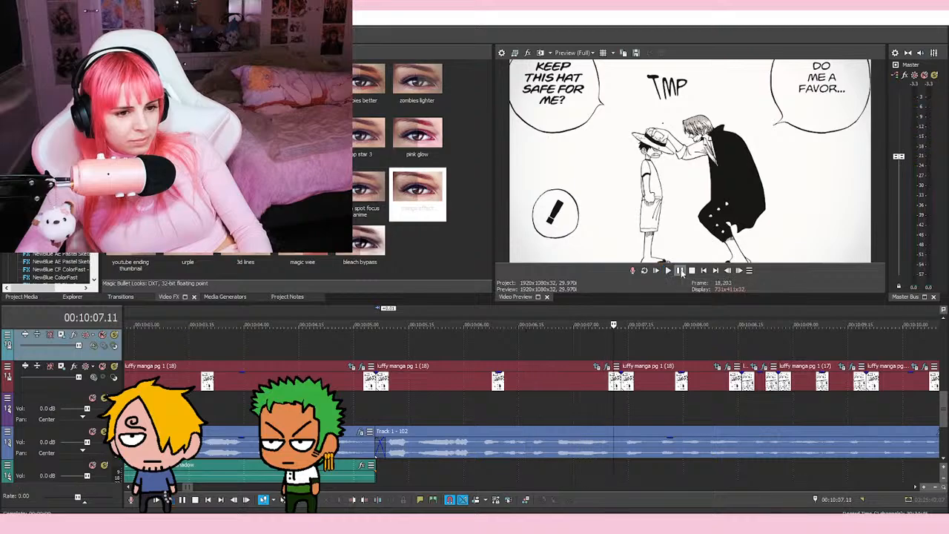
Step: Move the cut after the wide hat panel one frame earlier, to 00:10:07.12, trimming that clip's end and extending the next clip's start
{"action": "left_click_drag", "start_coordinate": [619, 384], "coordinate": [615, 384]}
{"action": "left_click_drag", "start_coordinate": [624, 384], "coordinate": [619, 384]}
{"action": "left_click", "coordinate": [383, 346]}
{"action": "left_click", "coordinate": [614, 346]}
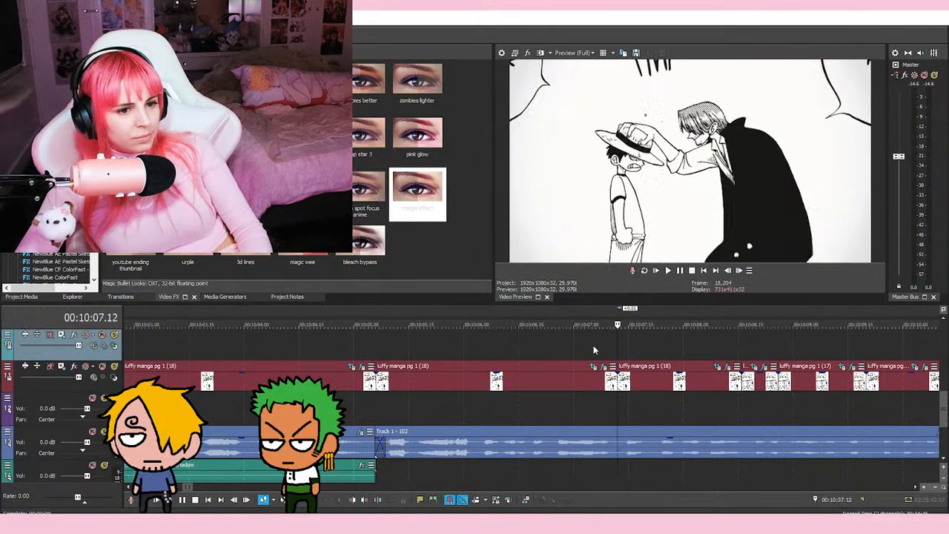
Step: Examine the wide hat-panel clip against the voice waveform by checking frames between 00:10:05.06 and 00:10:07.00
{"action": "left_click", "coordinate": [371, 353]}
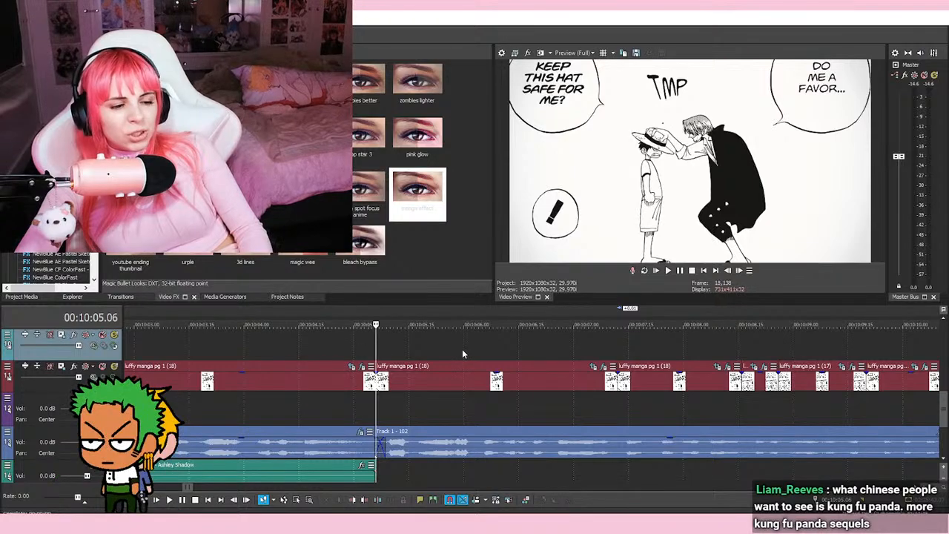
{"action": "left_click", "coordinate": [518, 346]}
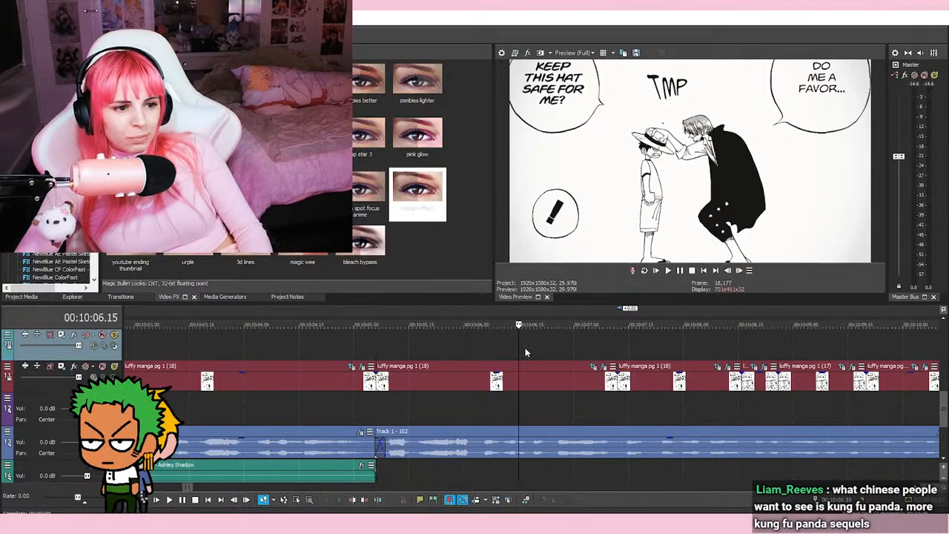
{"action": "left_click", "coordinate": [573, 348]}
{"action": "left_click", "coordinate": [571, 349]}
{"action": "left_click", "coordinate": [519, 349]}
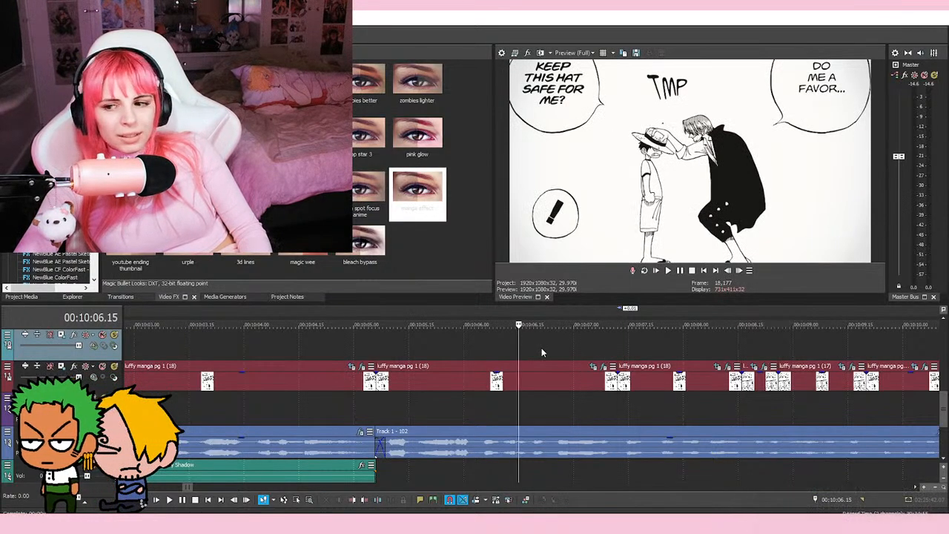
{"action": "left_click", "coordinate": [464, 348]}
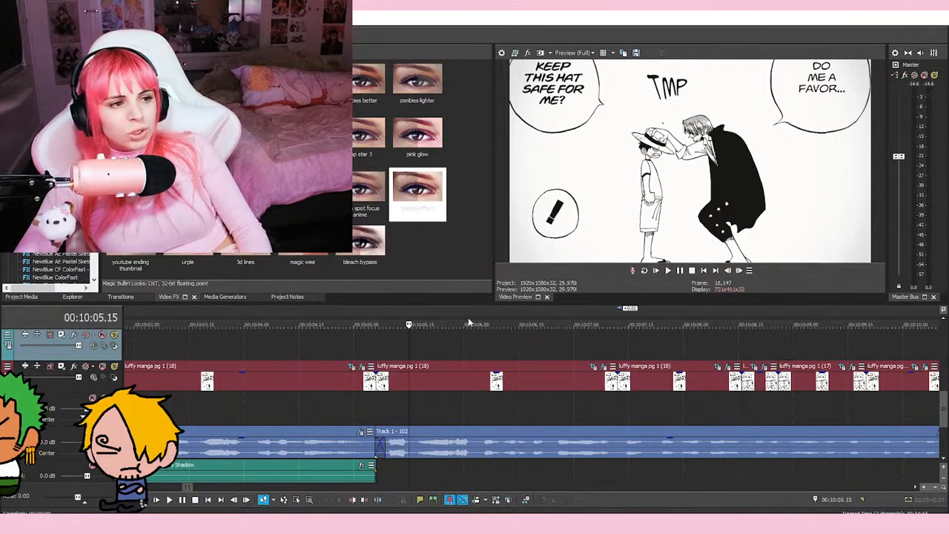
{"action": "left_click", "coordinate": [463, 349]}
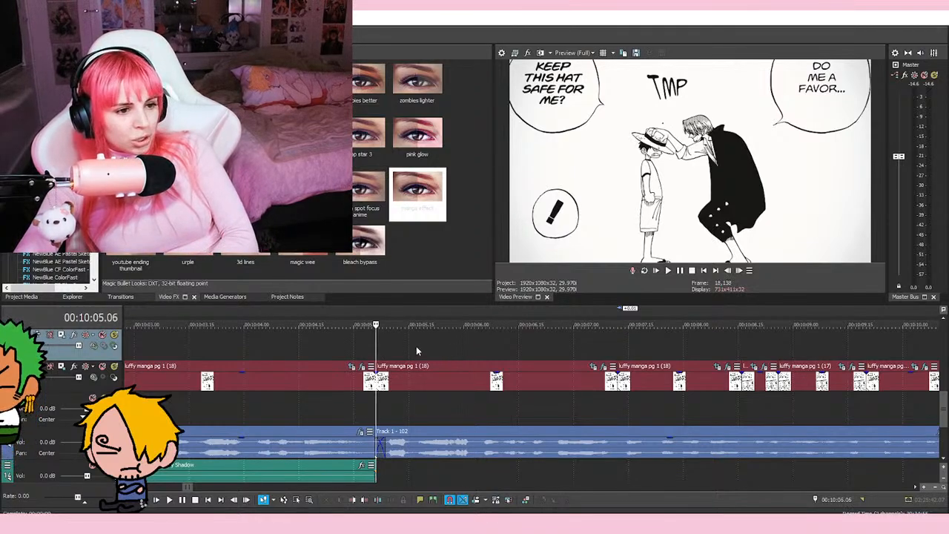
{"action": "left_click", "coordinate": [464, 349]}
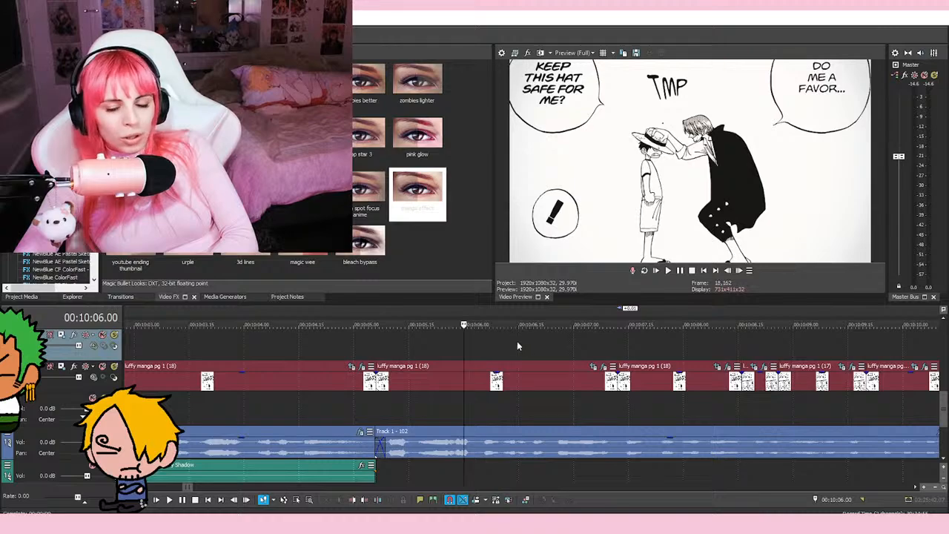
{"action": "left_click", "coordinate": [518, 344]}
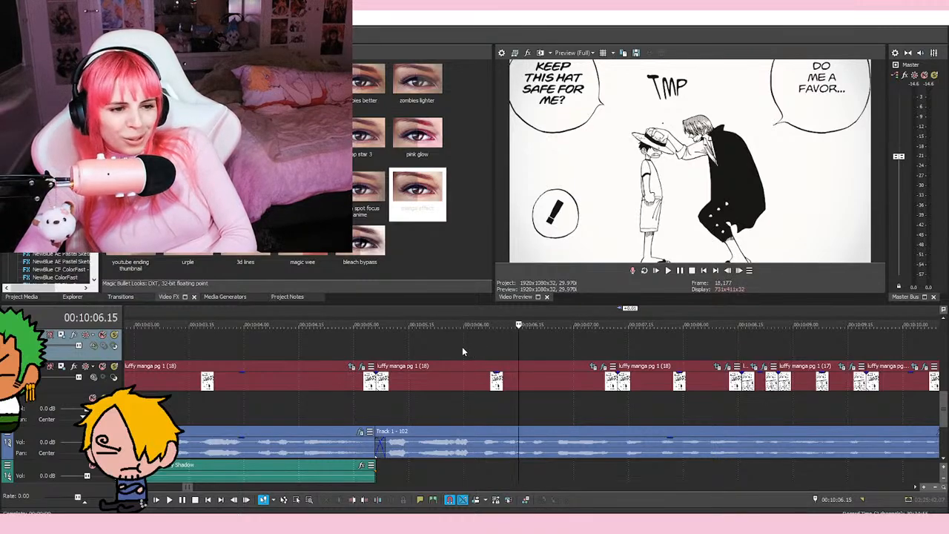
{"action": "left_click", "coordinate": [375, 342]}
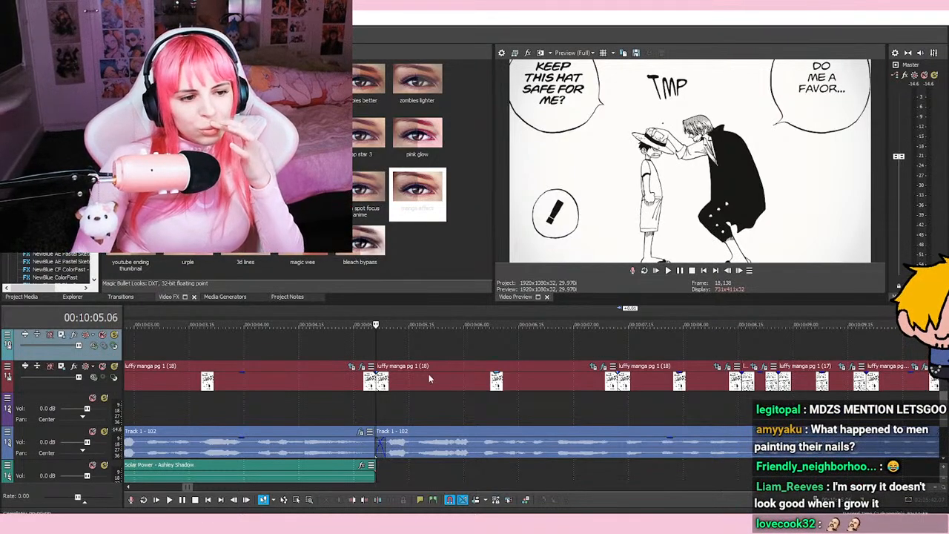
{"action": "left_click", "coordinate": [465, 341]}
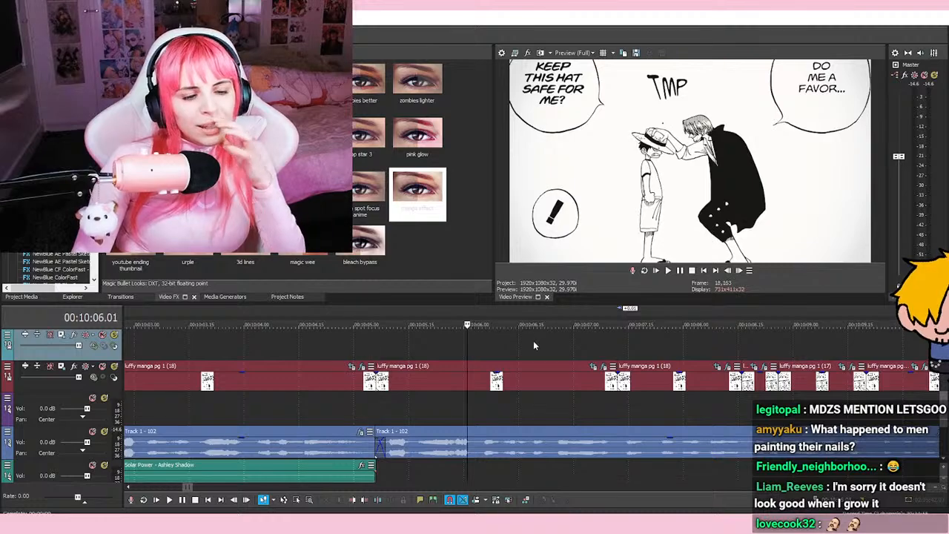
{"action": "left_click", "coordinate": [573, 347]}
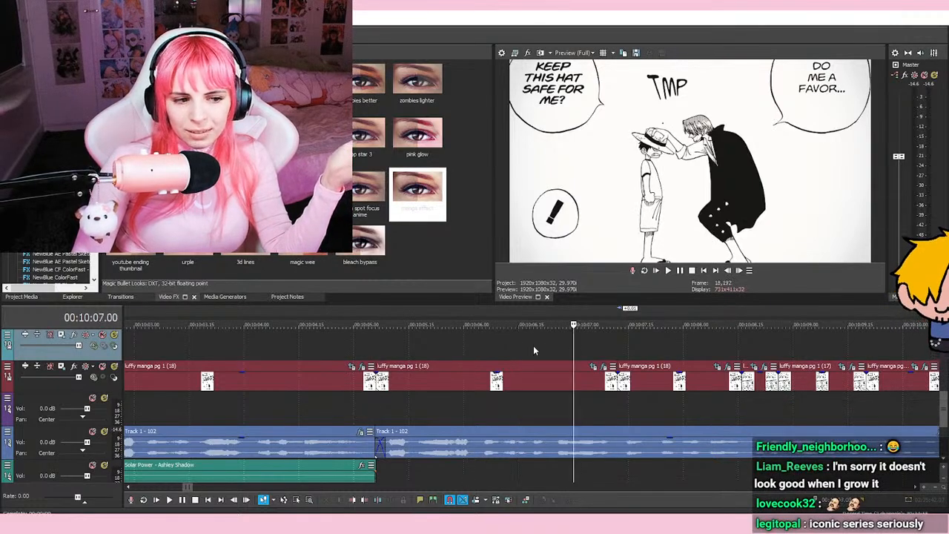
{"action": "left_click", "coordinate": [518, 343]}
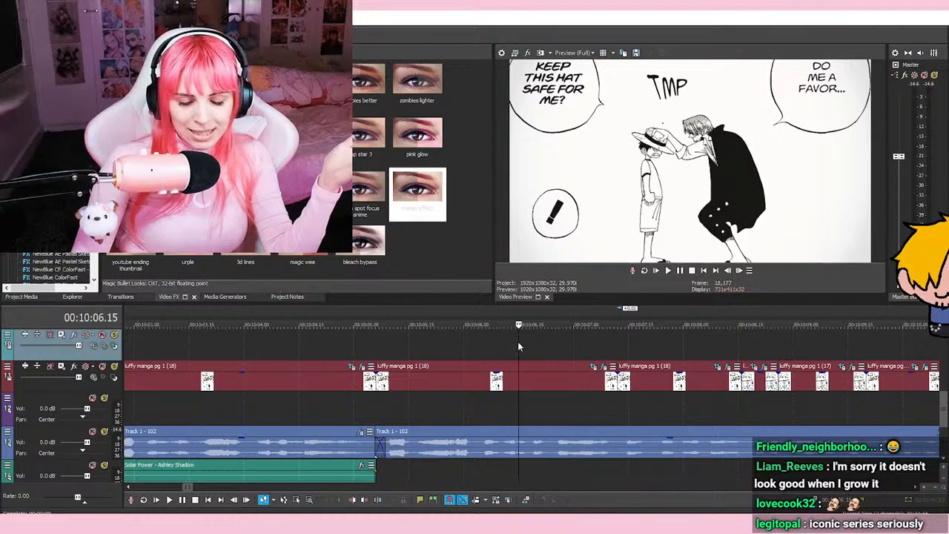
{"action": "left_click", "coordinate": [463, 343]}
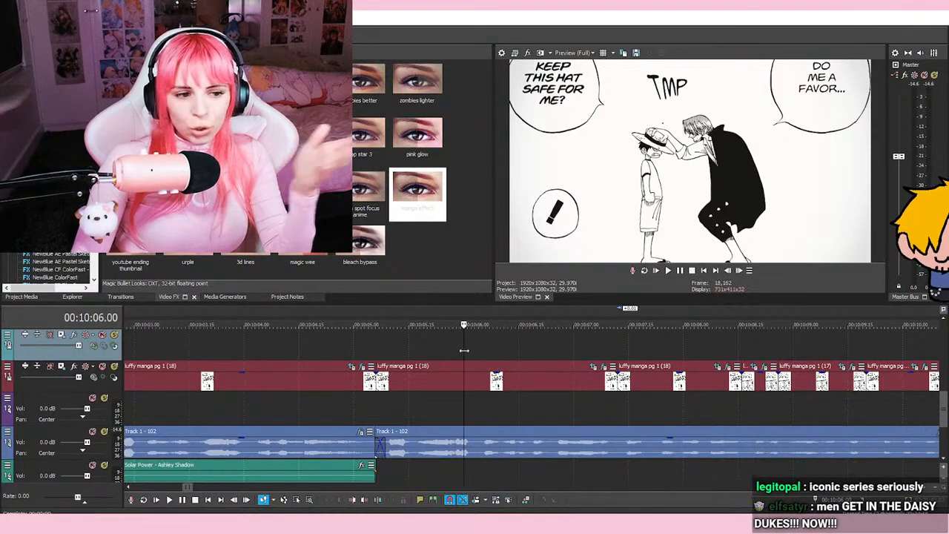
{"action": "left_click", "coordinate": [375, 343]}
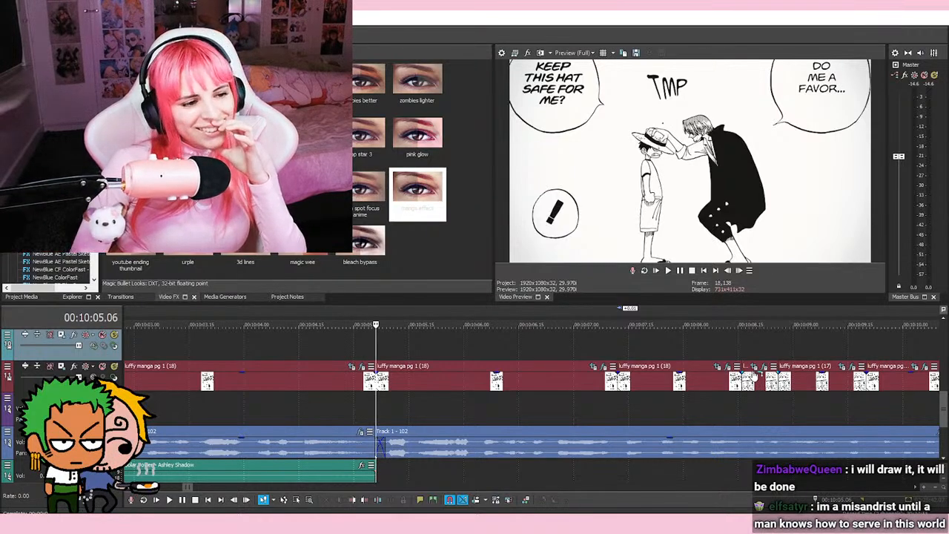
Step: Play briefly from the 00:10:05.06 cut and compare the hat-panel frames at 00:10:05.06 and 00:10:05.15
{"action": "key", "text": "space"}
{"action": "key", "text": "space"}
{"action": "left_click", "coordinate": [517, 355]}
{"action": "left_click", "coordinate": [378, 343]}
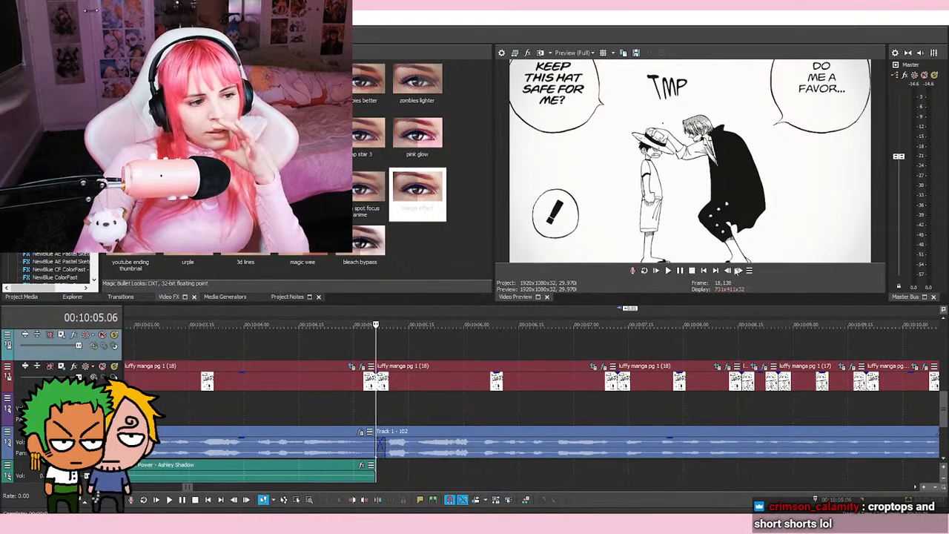
{"action": "left_click", "coordinate": [409, 349]}
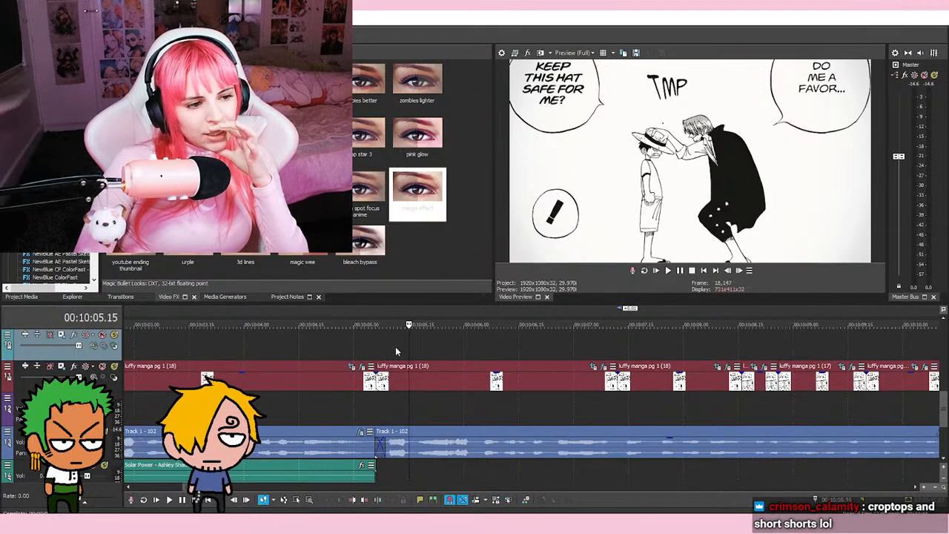
{"action": "left_click", "coordinate": [376, 344]}
{"action": "left_click", "coordinate": [408, 349]}
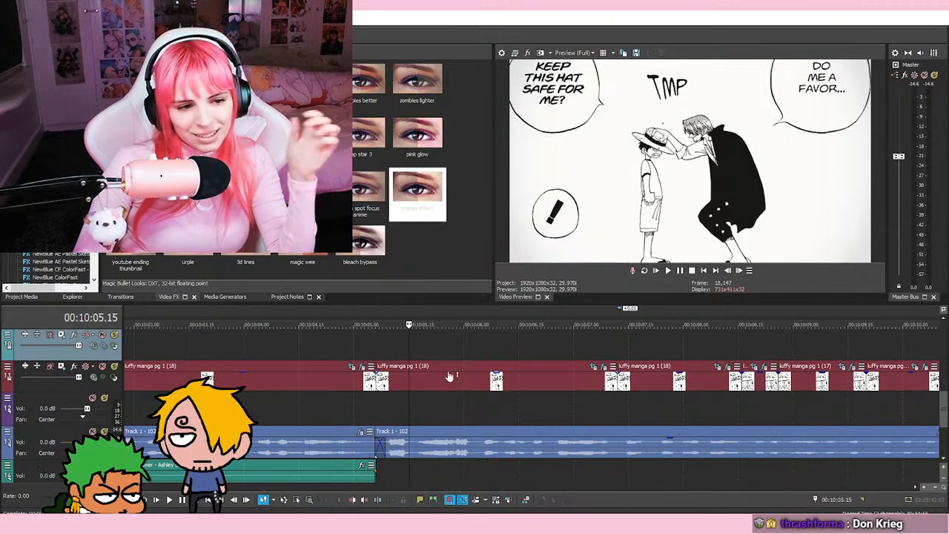
{"action": "left_click", "coordinate": [378, 338]}
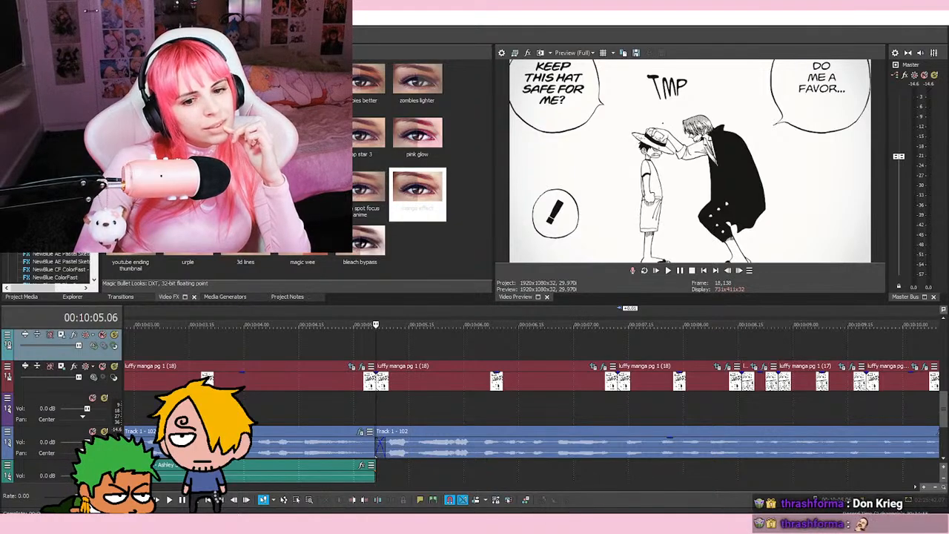
Step: Play the manga sequence from 00:10:05.00 through to the side-profile close-up at 00:10:11.05
{"action": "scroll", "coordinate": [547, 327], "scroll_direction": "up", "scroll_amount": 2}
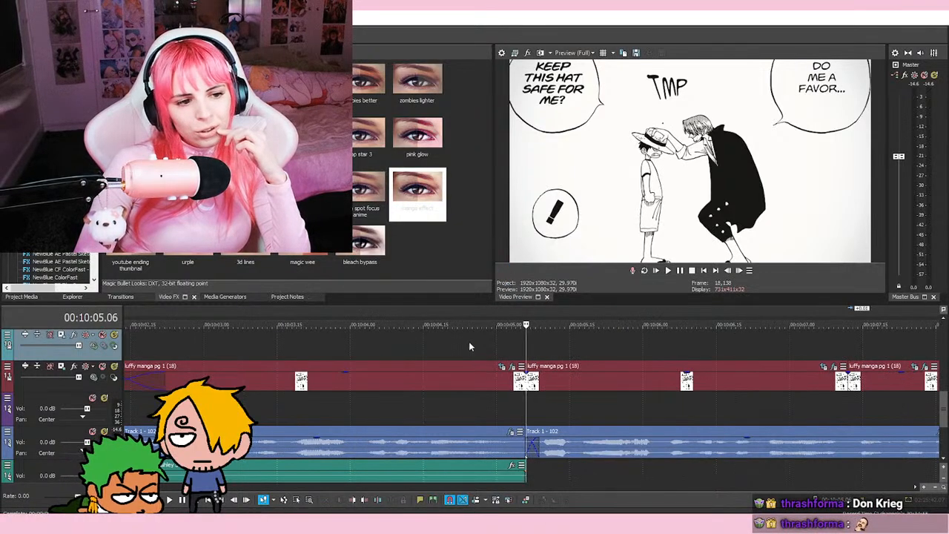
{"action": "left_click", "coordinate": [496, 351]}
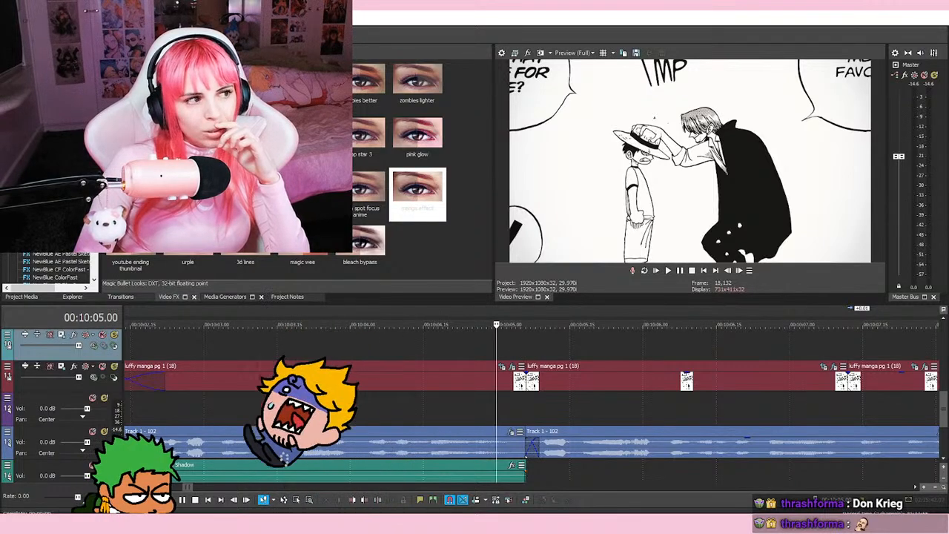
{"action": "left_click", "coordinate": [667, 273]}
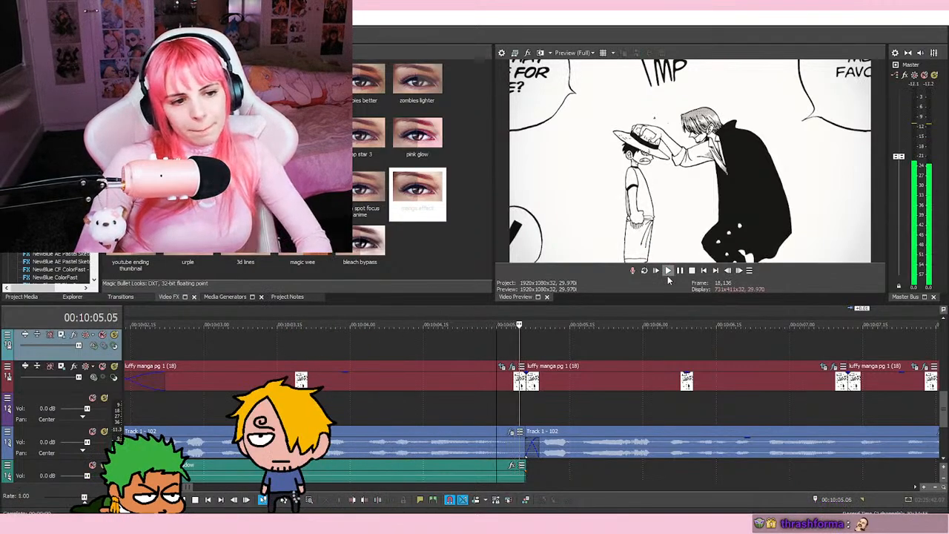
{"action": "scroll", "coordinate": [686, 352], "scroll_direction": "down", "scroll_amount": 3}
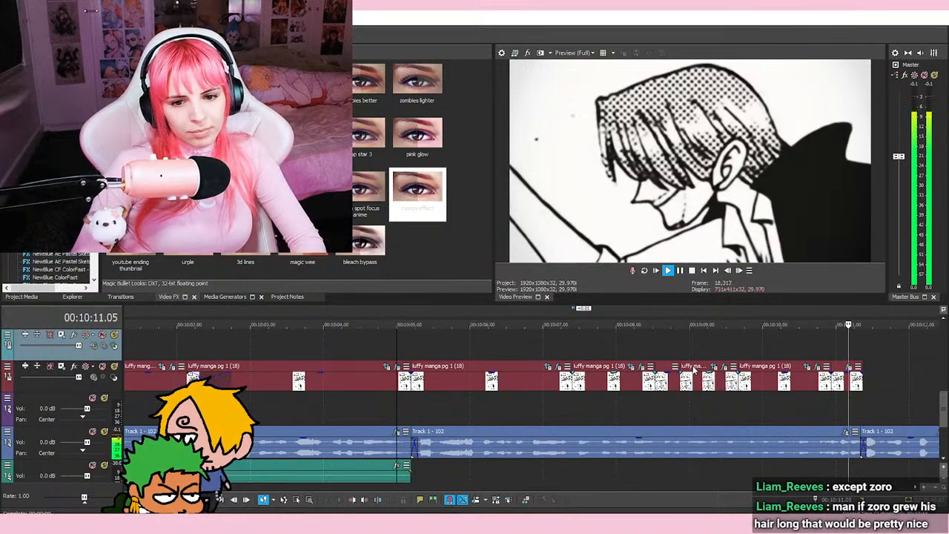
{"action": "key", "text": "space"}
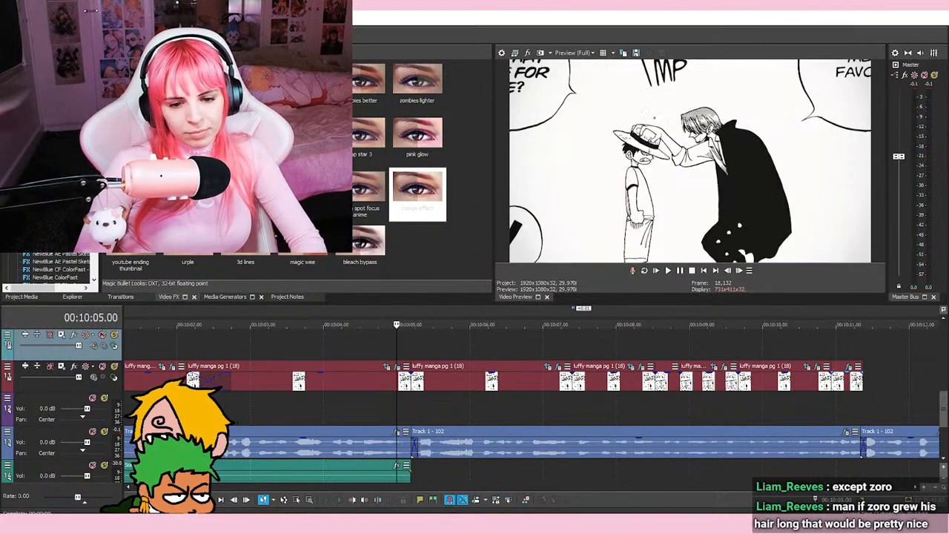
Step: Check the side-profile close-ups at 00:10:10.28 and 00:10:09.28, and play from 00:10:09.28 to the end of the manga clips
{"action": "left_click", "coordinate": [829, 333]}
{"action": "scroll", "coordinate": [749, 351], "scroll_direction": "right", "scroll_amount": 3}
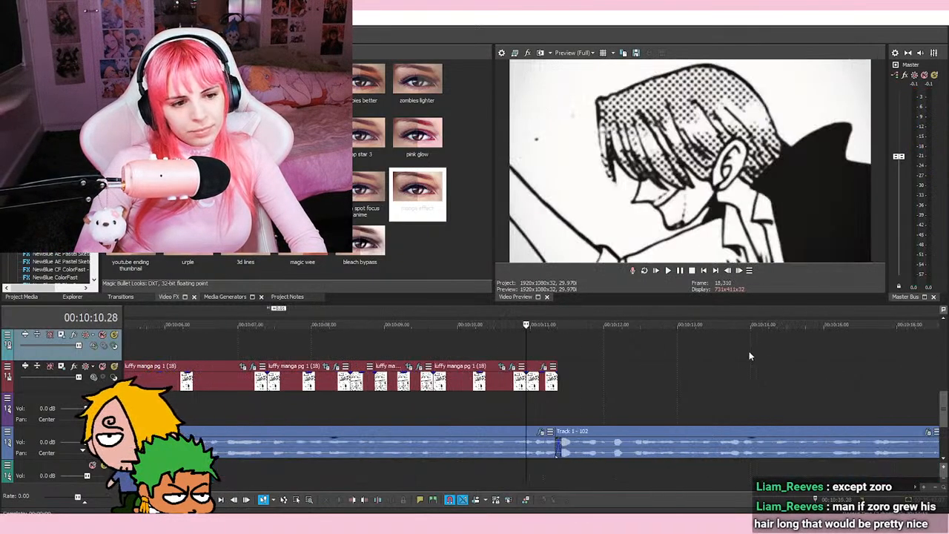
{"action": "left_click", "coordinate": [458, 340]}
{"action": "left_click", "coordinate": [526, 347]}
{"action": "left_click", "coordinate": [453, 346]}
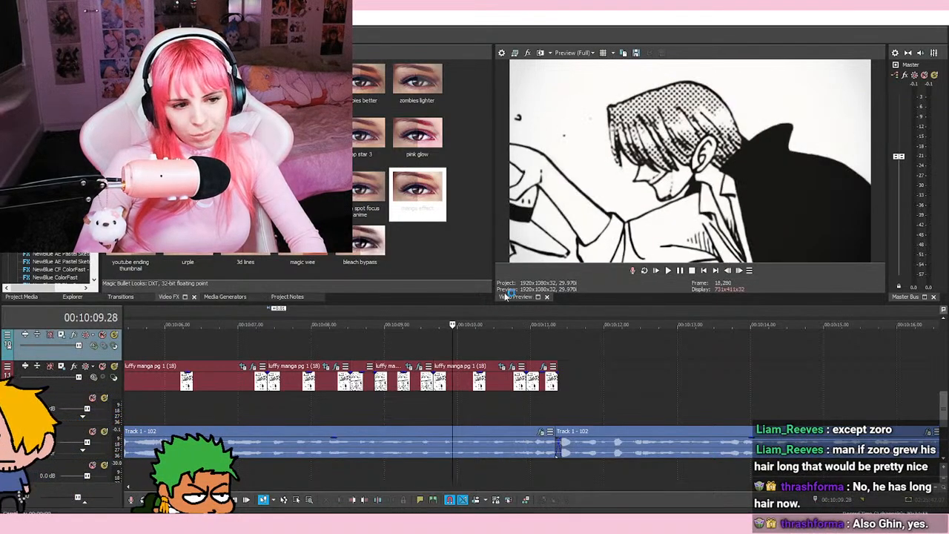
{"action": "key", "text": "space"}
{"action": "scroll", "coordinate": [725, 383], "scroll_direction": "down", "scroll_amount": 1}
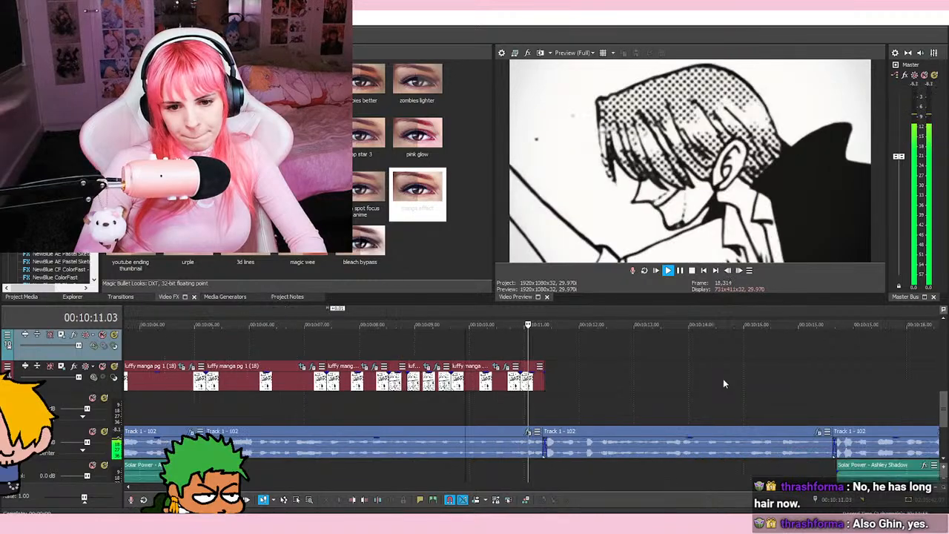
{"action": "key", "text": "space"}
Step: Return to the 00:10:05.06 cut, replay the transition into the wide hat panel, and check the frame at 00:10:06.01
{"action": "left_click", "coordinate": [297, 342]}
{"action": "left_click", "coordinate": [206, 338]}
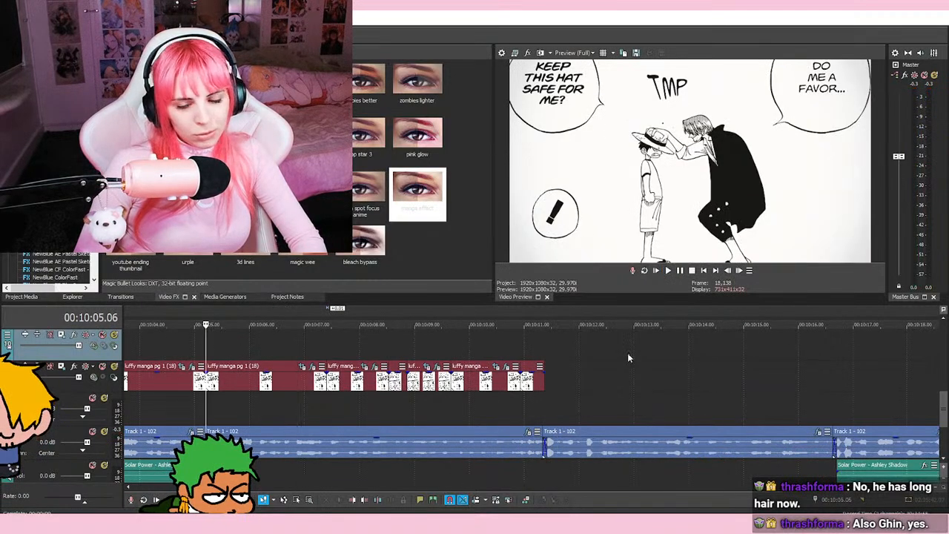
{"action": "scroll", "coordinate": [627, 353], "scroll_direction": "up", "scroll_amount": 2}
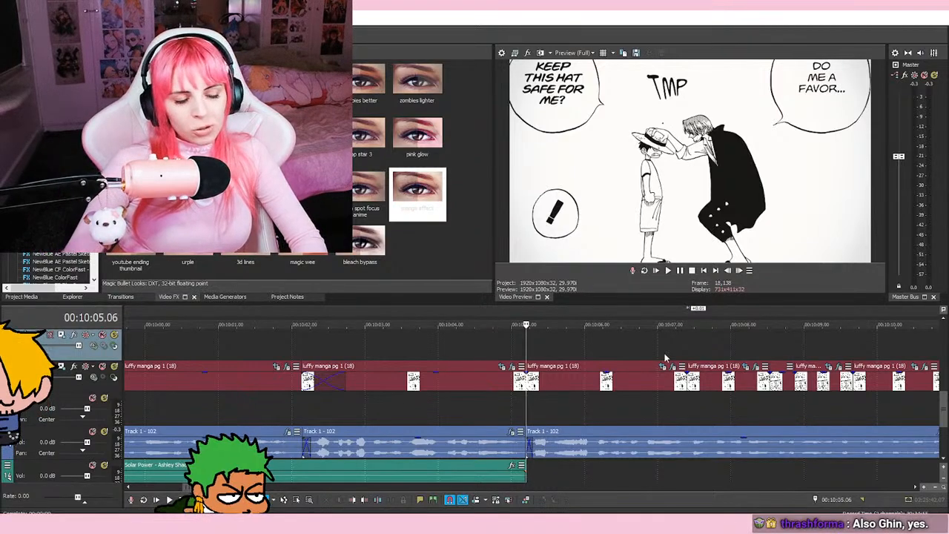
{"action": "left_click", "coordinate": [507, 335]}
{"action": "key", "text": "space"}
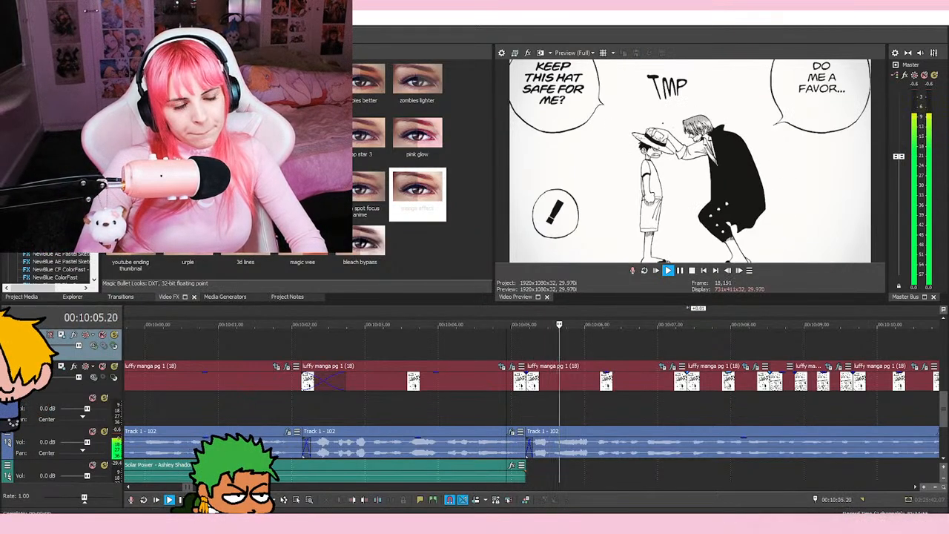
{"action": "key", "text": "space"}
{"action": "left_click", "coordinate": [587, 346]}
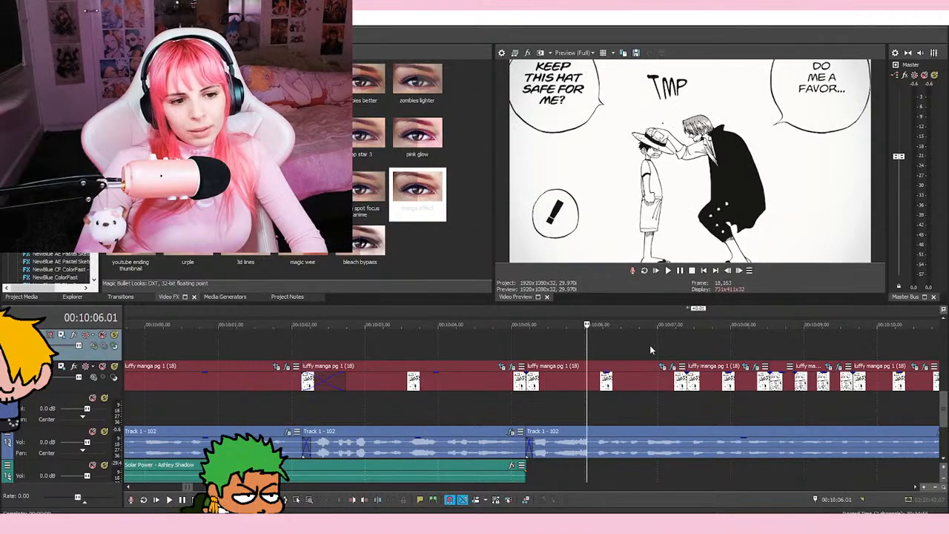
Step: Compare the hat-panel frames around 00:10:06.00 and 00:10:07.00 with the voice waveform below them
{"action": "left_click", "coordinate": [658, 349]}
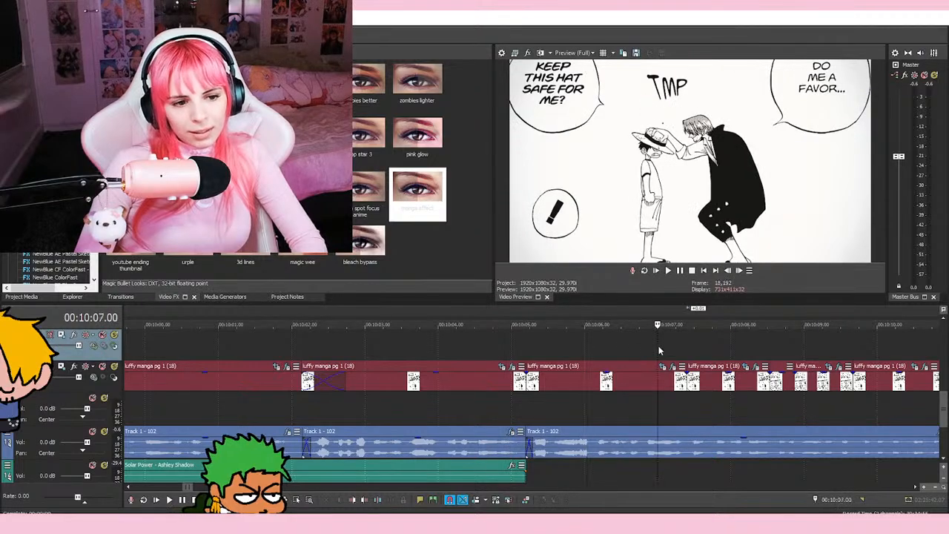
{"action": "left_click", "coordinate": [512, 341]}
{"action": "left_click", "coordinate": [584, 342]}
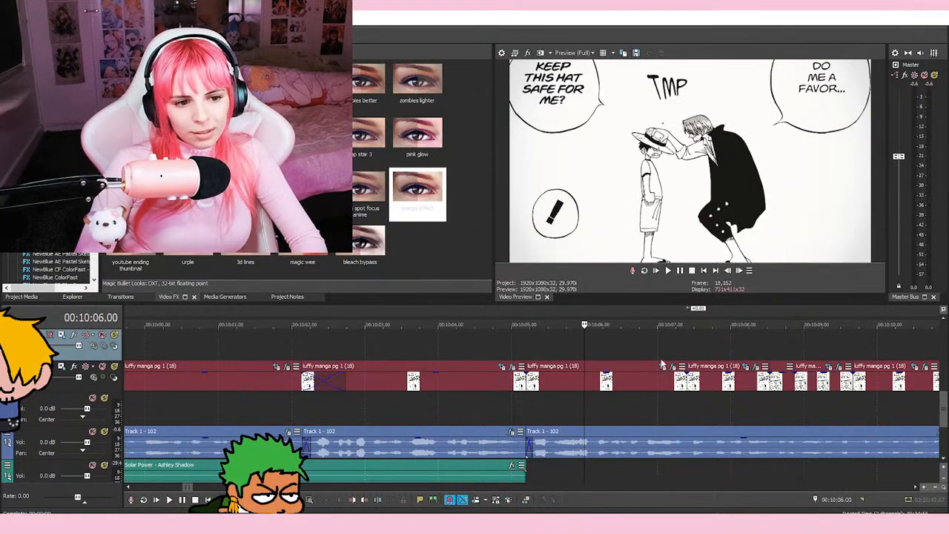
{"action": "left_click", "coordinate": [657, 350]}
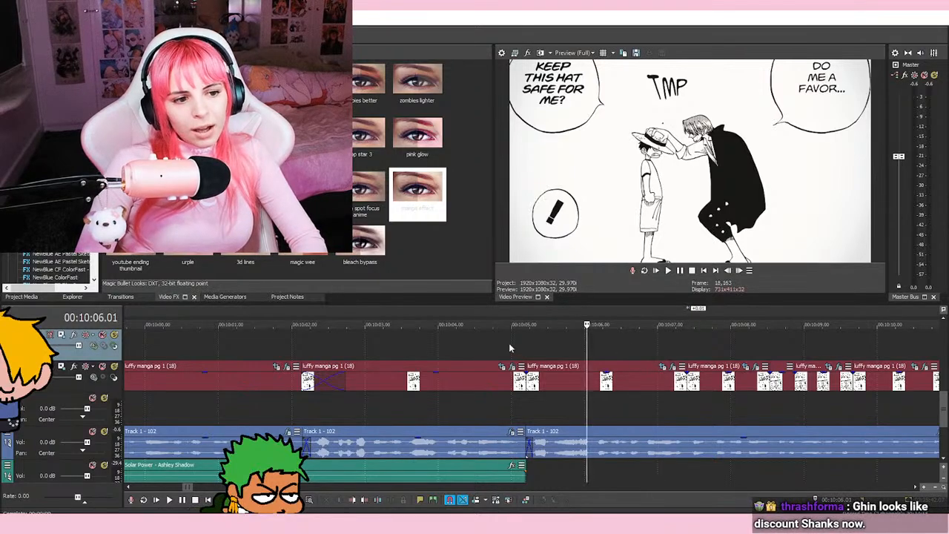
{"action": "left_click", "coordinate": [510, 344]}
{"action": "left_click", "coordinate": [585, 344]}
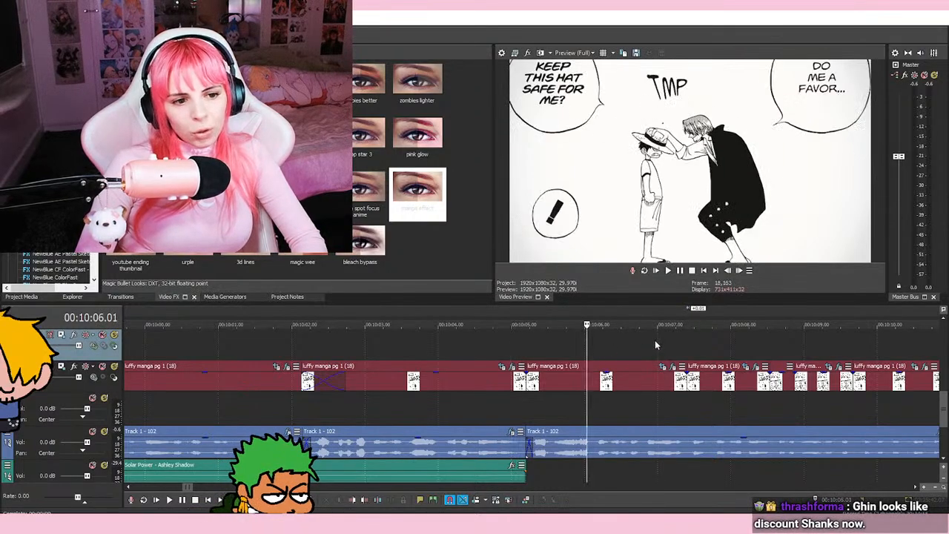
{"action": "left_click", "coordinate": [583, 350]}
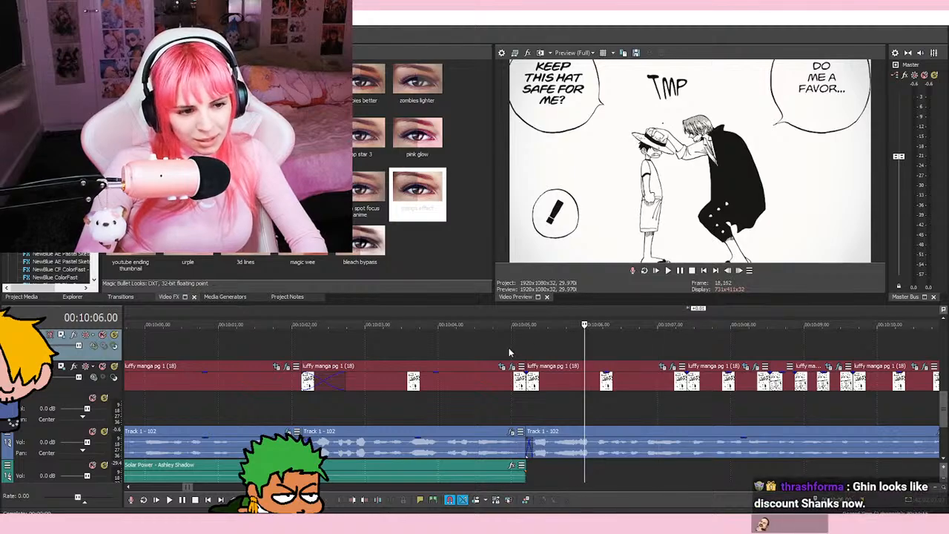
Step: Replay the manga sequence from 00:10:04.29 through the arm panel and the side-profile close-up to its last clip
{"action": "left_click", "coordinate": [510, 351]}
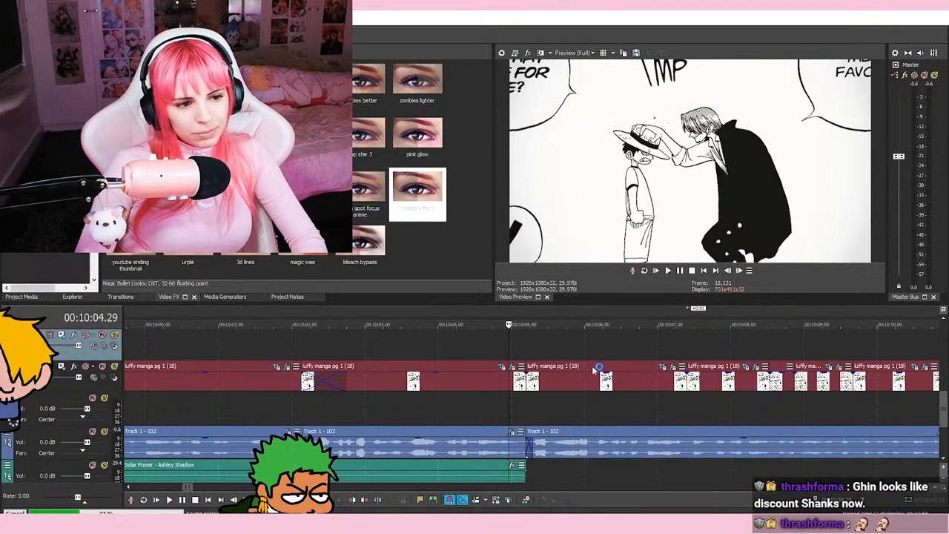
{"action": "key", "text": "space"}
{"action": "key", "text": "space"}
{"action": "key", "text": "space"}
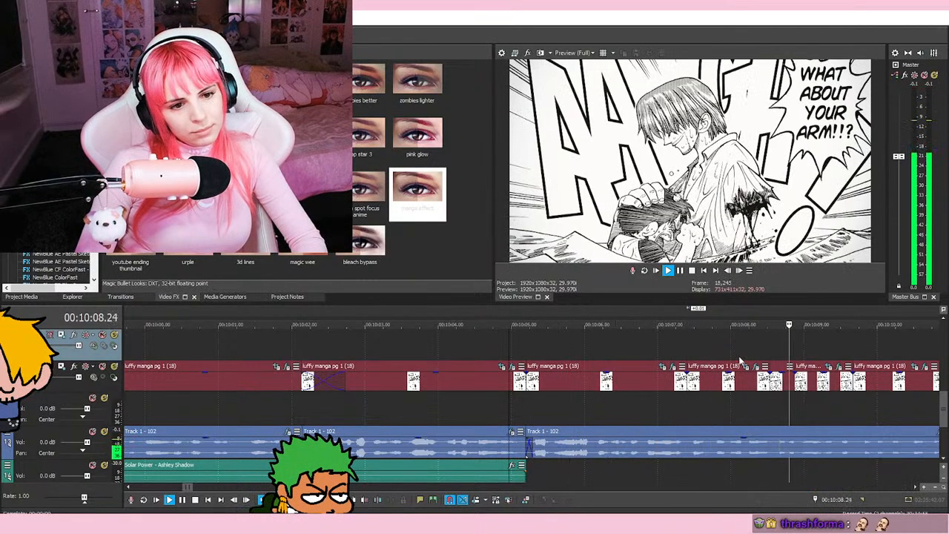
{"action": "scroll", "coordinate": [721, 350], "scroll_direction": "down", "scroll_amount": 3}
{"action": "scroll", "coordinate": [722, 350], "scroll_direction": "up", "scroll_amount": 3}
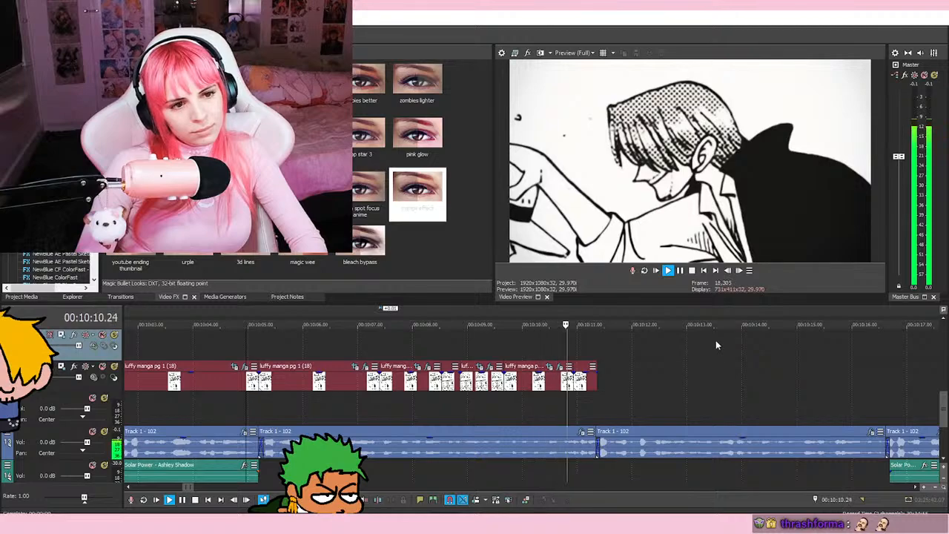
{"action": "key", "text": "space"}
{"action": "left_click", "coordinate": [598, 339]}
{"action": "scroll", "coordinate": [622, 341], "scroll_direction": "up", "scroll_amount": 3}
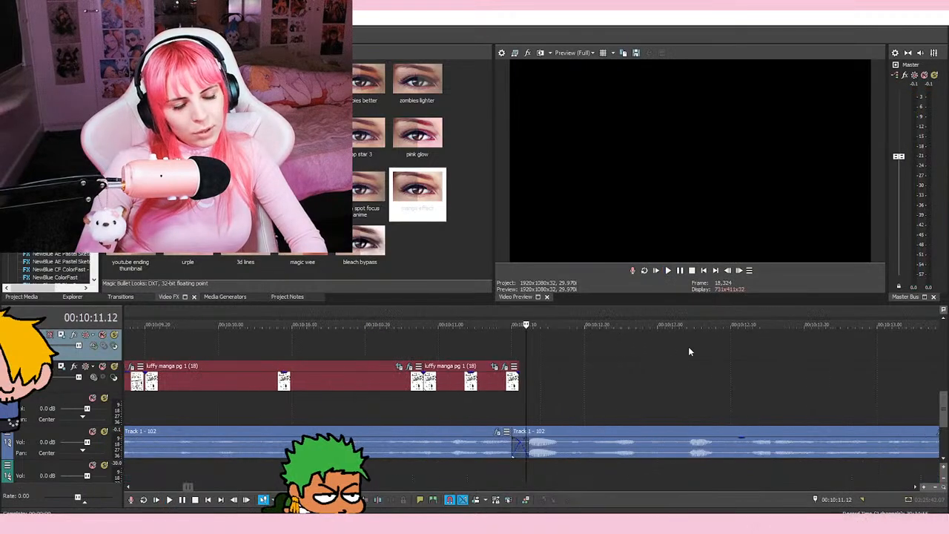
Step: Check the end of the last manga clip at 00:10:11.11 and play from before the wide hat panel to 00:10:14.07
{"action": "left_click", "coordinate": [517, 339]}
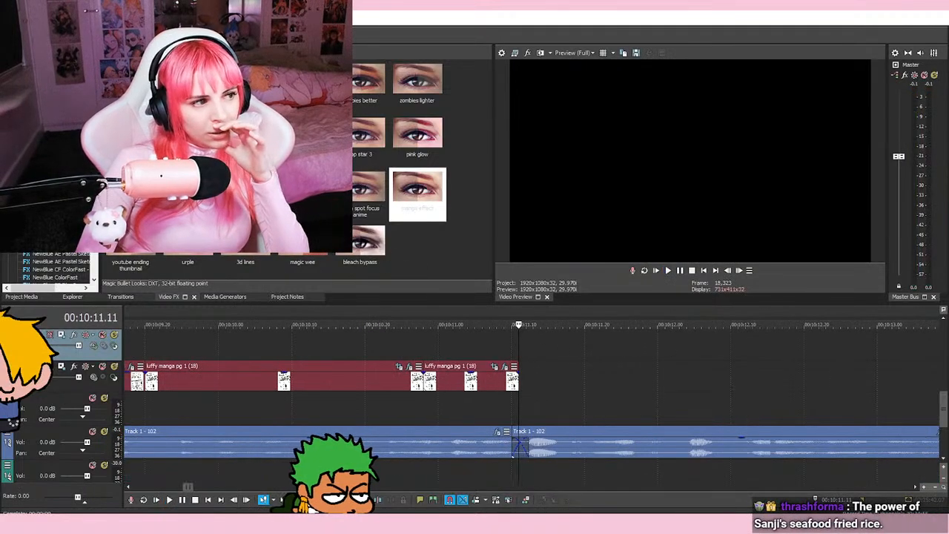
{"action": "scroll", "coordinate": [587, 372], "scroll_direction": "down", "scroll_amount": 5}
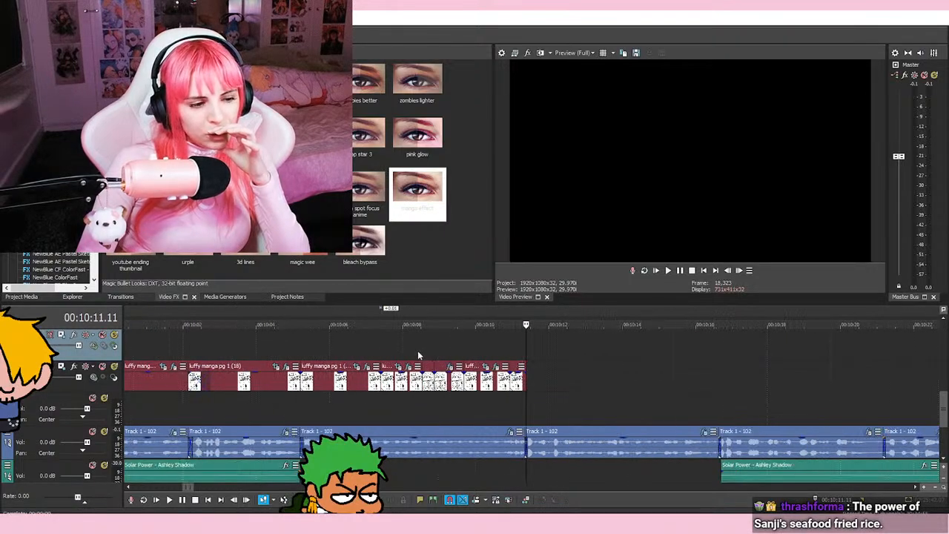
{"action": "left_click", "coordinate": [252, 345]}
{"action": "left_click", "coordinate": [665, 271]}
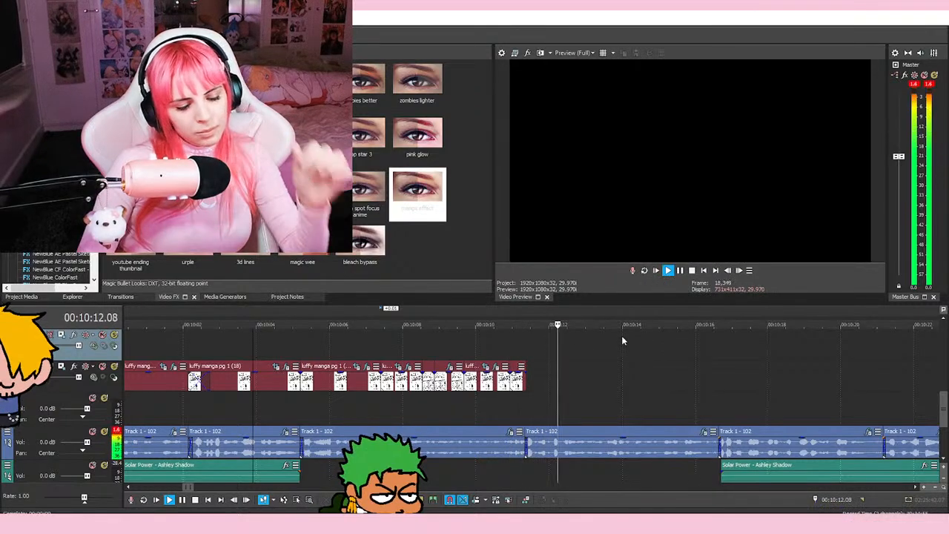
{"action": "scroll", "coordinate": [630, 347], "scroll_direction": "down", "scroll_amount": 3}
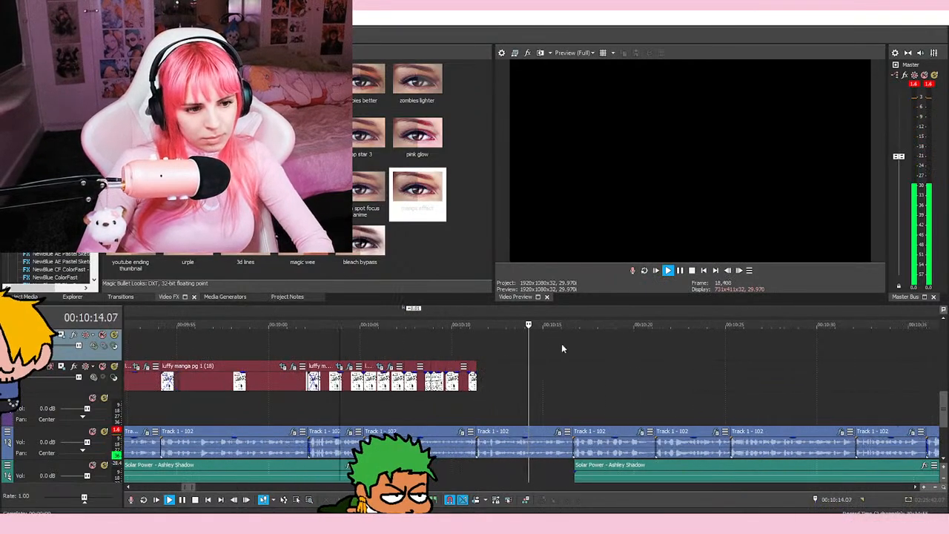
{"action": "key", "text": "space"}
Step: Check the frames at 00:10:11.23, 00:10:04.09 and 00:09:59.09 for a hat-page clip to reuse
{"action": "left_click", "coordinate": [484, 342]}
{"action": "scroll", "coordinate": [484, 343], "scroll_direction": "up", "scroll_amount": 3}
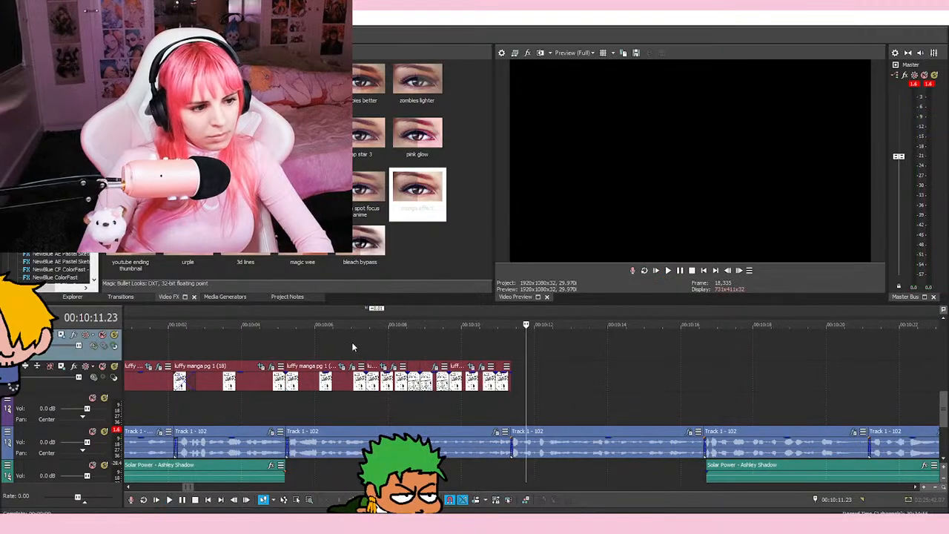
{"action": "left_click", "coordinate": [352, 345]}
{"action": "left_click", "coordinate": [427, 341]}
{"action": "scroll", "coordinate": [388, 341], "scroll_direction": "down", "scroll_amount": 2}
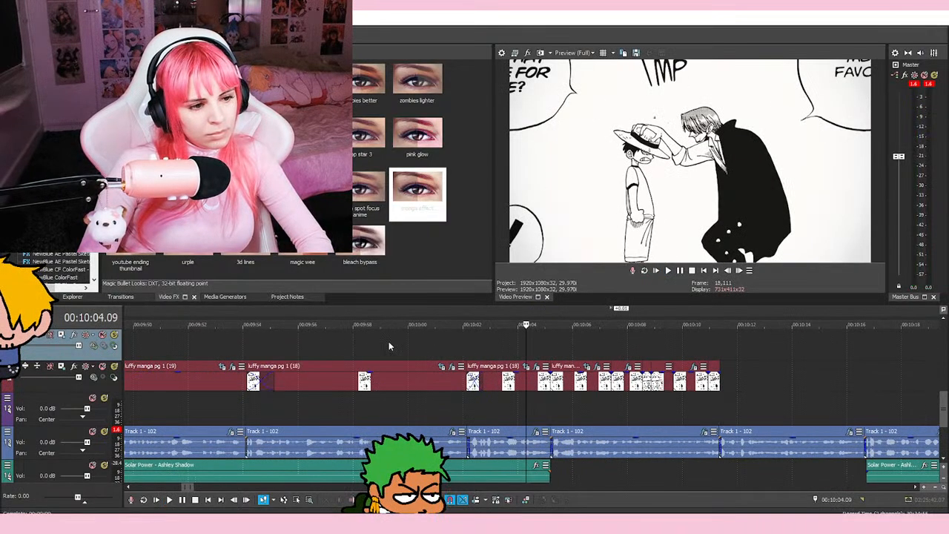
{"action": "left_click", "coordinate": [388, 341]}
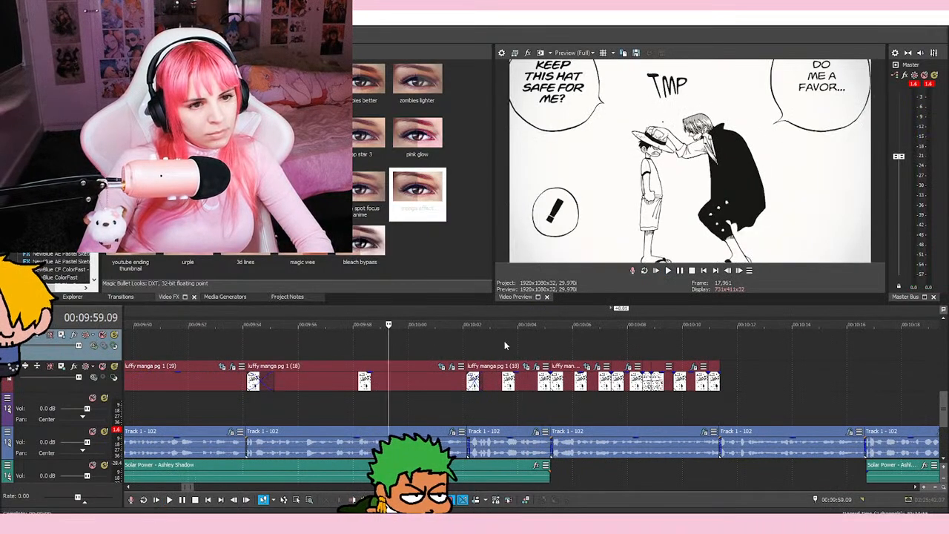
Step: Copy the "luffy manga pg 1 (18)" clip at 00:09:59.09 and butt the copy against the last manga clip at 00:10:11.11
{"action": "right_click", "coordinate": [377, 380]}
{"action": "left_click", "coordinate": [408, 204]}
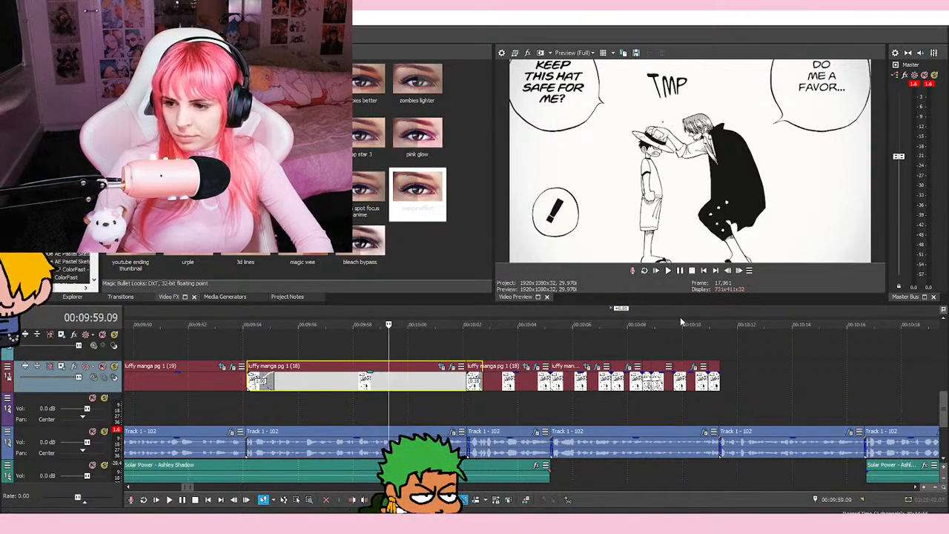
{"action": "left_click", "coordinate": [746, 363]}
{"action": "key", "text": "ctrl+v"}
{"action": "left_click", "coordinate": [732, 378]}
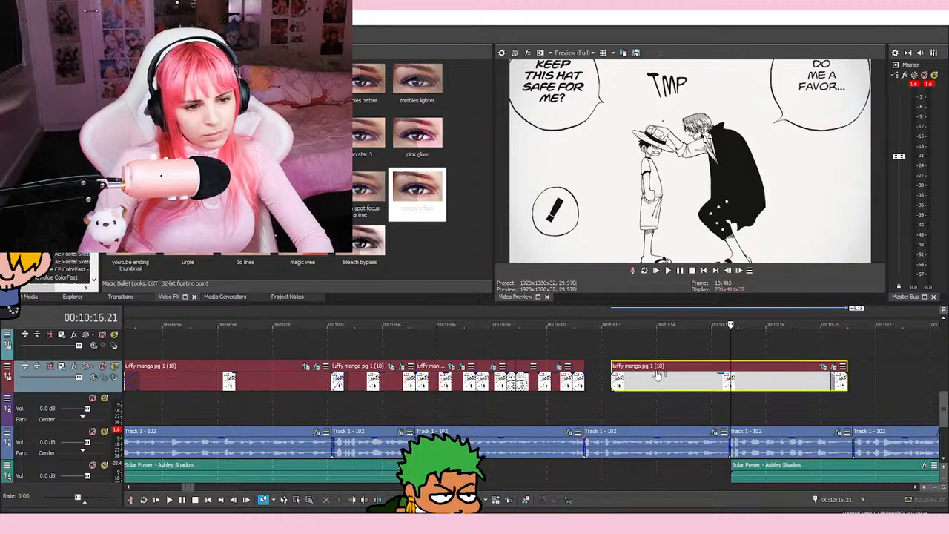
{"action": "left_click_drag", "start_coordinate": [632, 381], "coordinate": [606, 381]}
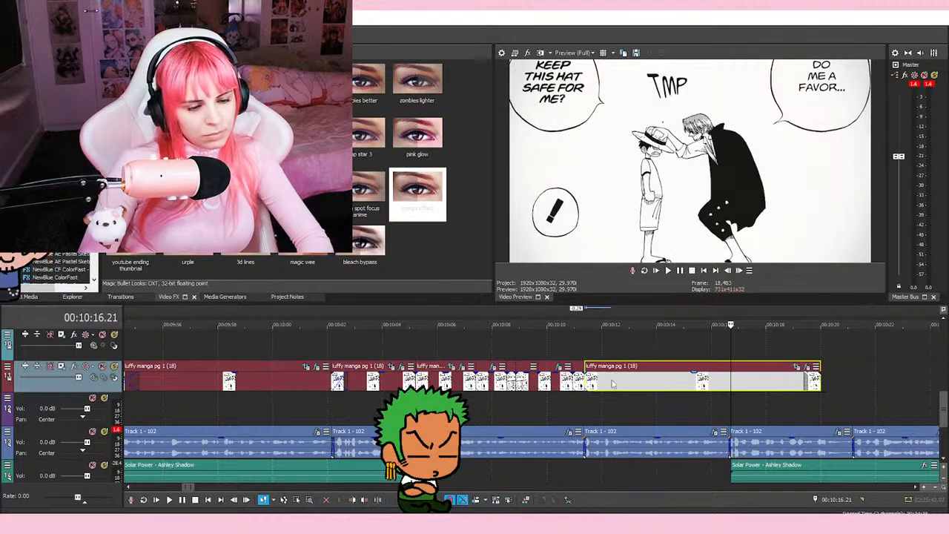
Step: Open the pasted clip's pan and crop settings and move the start framing up to the upper panels at Y Center 1,586.7
{"action": "left_click", "coordinate": [795, 366]}
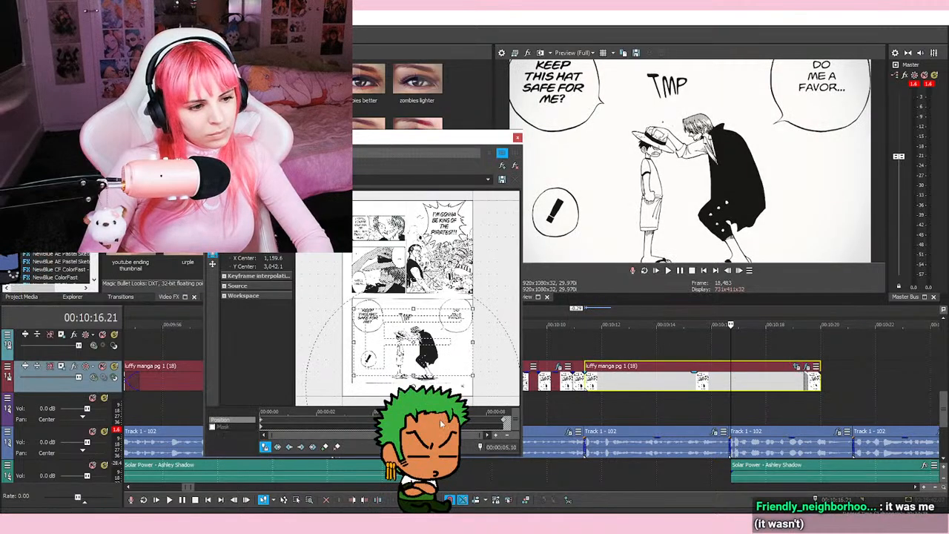
{"action": "left_click", "coordinate": [505, 421]}
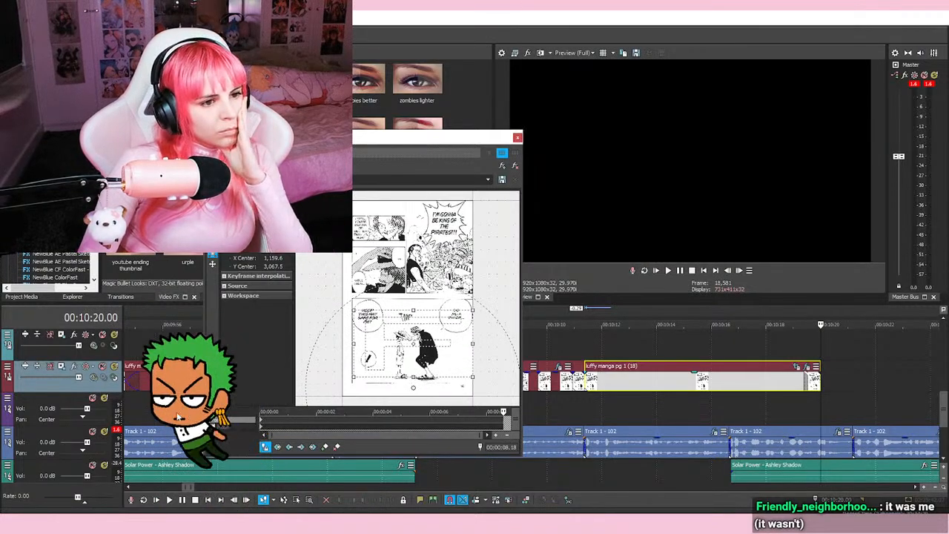
{"action": "left_click", "coordinate": [262, 421]}
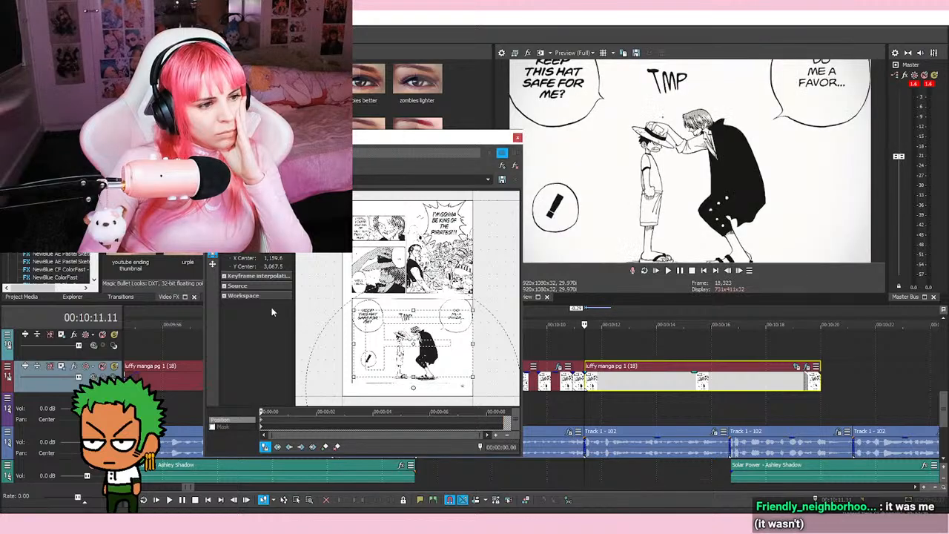
{"action": "left_click_drag", "start_coordinate": [413, 343], "coordinate": [412, 255]}
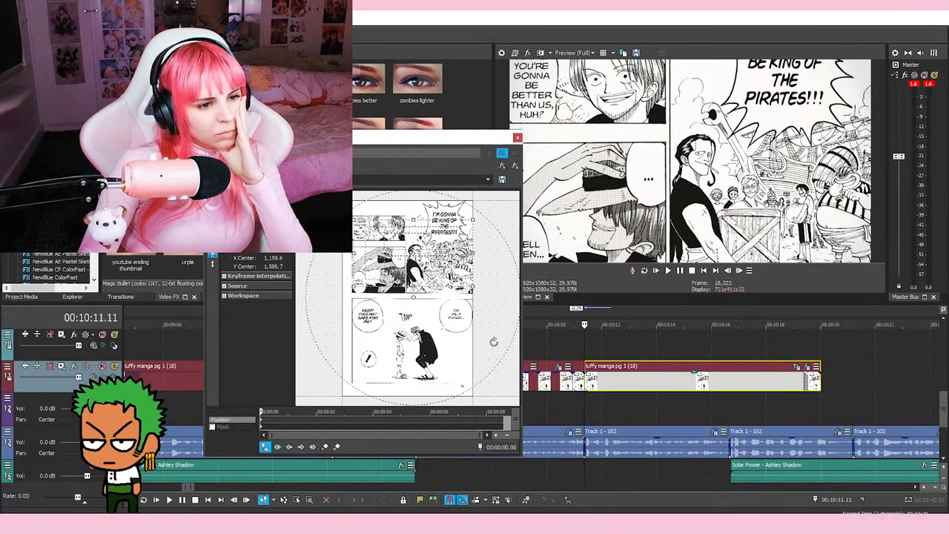
Step: Try a tighter crop on the ponytailed man in the pirate crew panel and undo it
{"action": "left_click_drag", "start_coordinate": [494, 341], "coordinate": [483, 342]}
{"action": "key", "text": "ctrl+z"}
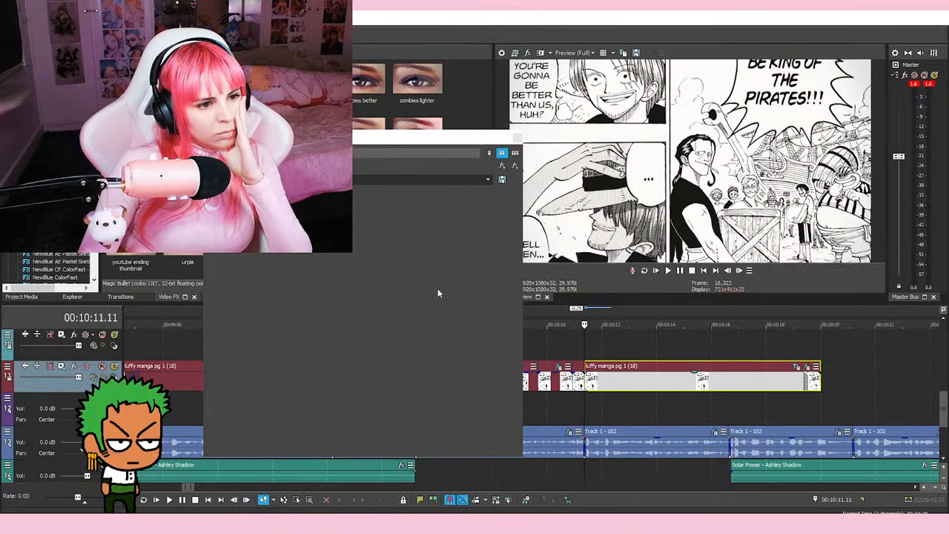
{"action": "left_click_drag", "start_coordinate": [503, 389], "coordinate": [466, 389]}
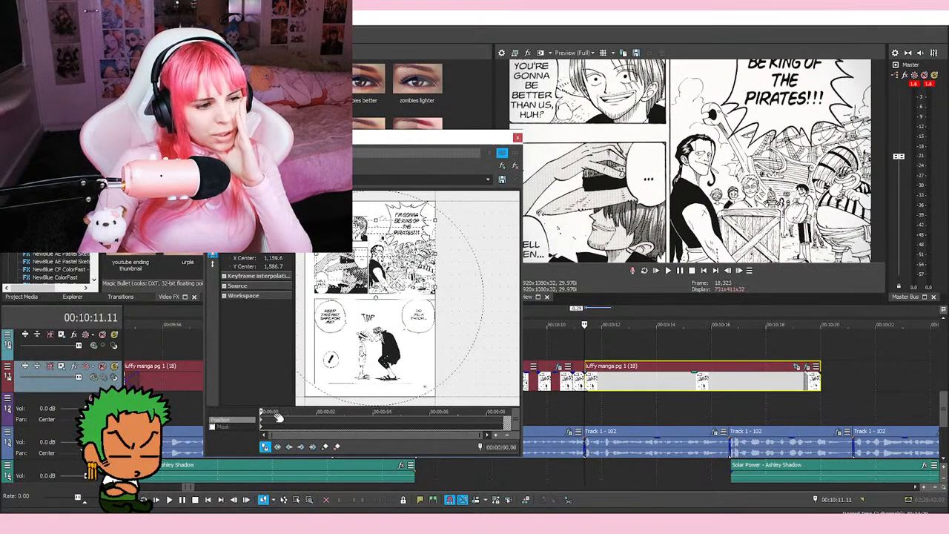
{"action": "scroll", "coordinate": [409, 300], "scroll_direction": "up", "scroll_amount": 3}
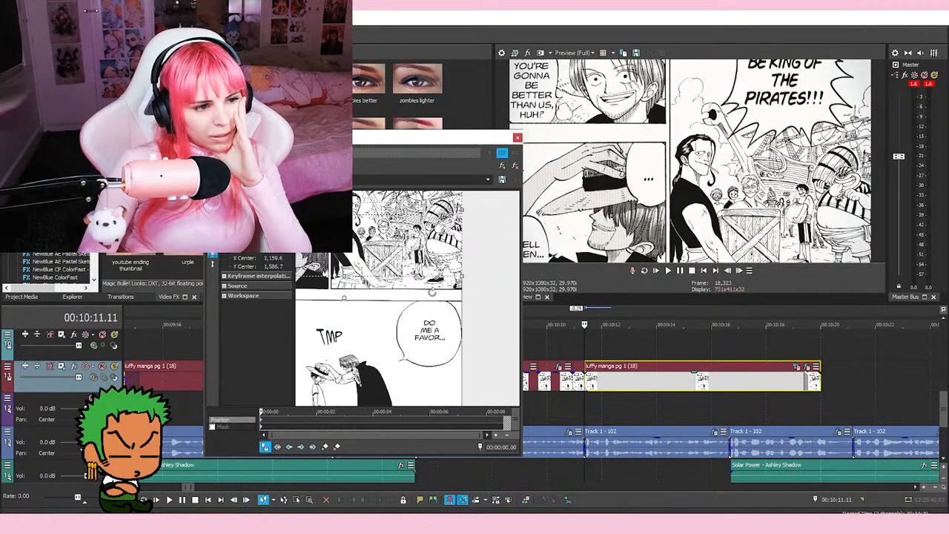
{"action": "left_click_drag", "start_coordinate": [406, 256], "coordinate": [402, 276]}
{"action": "scroll", "coordinate": [407, 296], "scroll_direction": "down", "scroll_amount": 1}
{"action": "scroll", "coordinate": [407, 297], "scroll_direction": "down", "scroll_amount": 2}
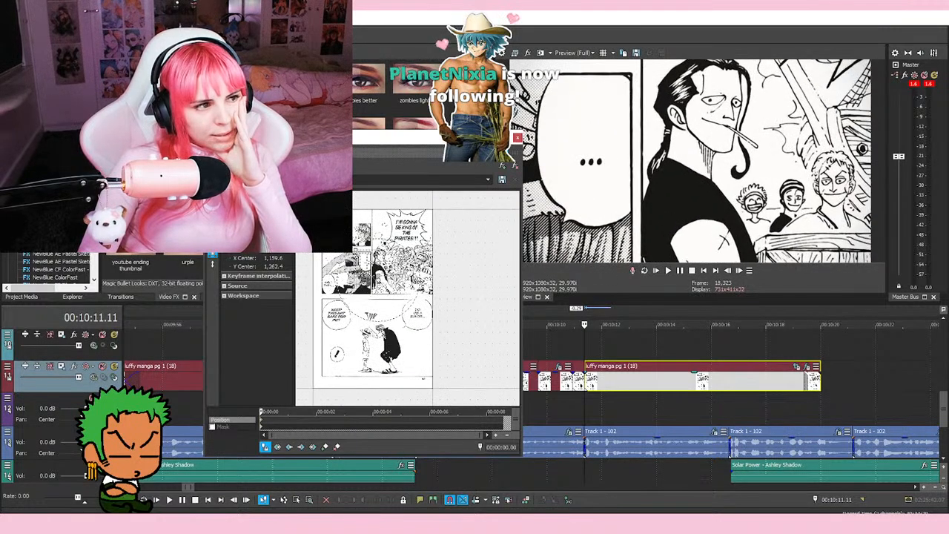
{"action": "key", "text": "ctrl+z"}
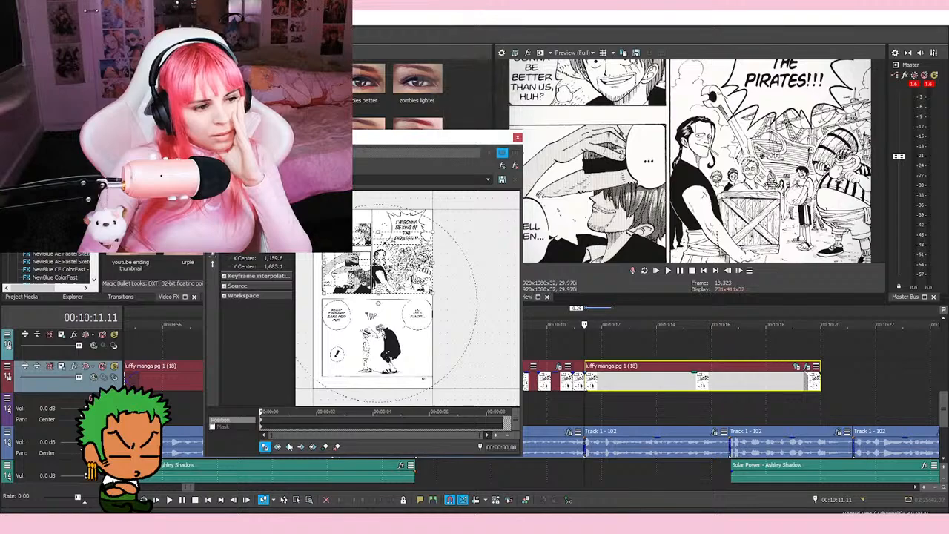
Step: Tighten the crop onto the crew-and-crate panel, centring it at X 1,594.3 and Y 1,603.6
{"action": "left_click_drag", "start_coordinate": [378, 302], "coordinate": [393, 298]}
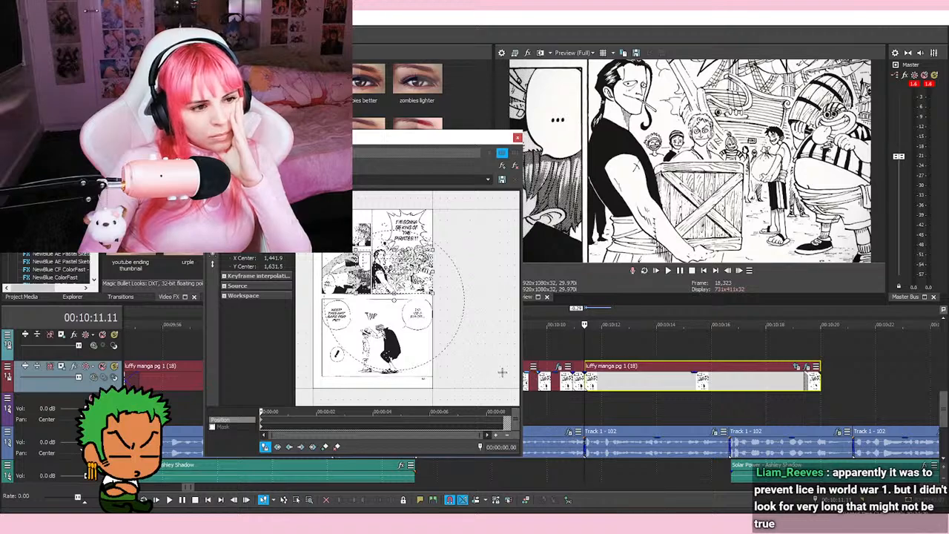
{"action": "scroll", "coordinate": [499, 369], "scroll_direction": "up", "scroll_amount": 6}
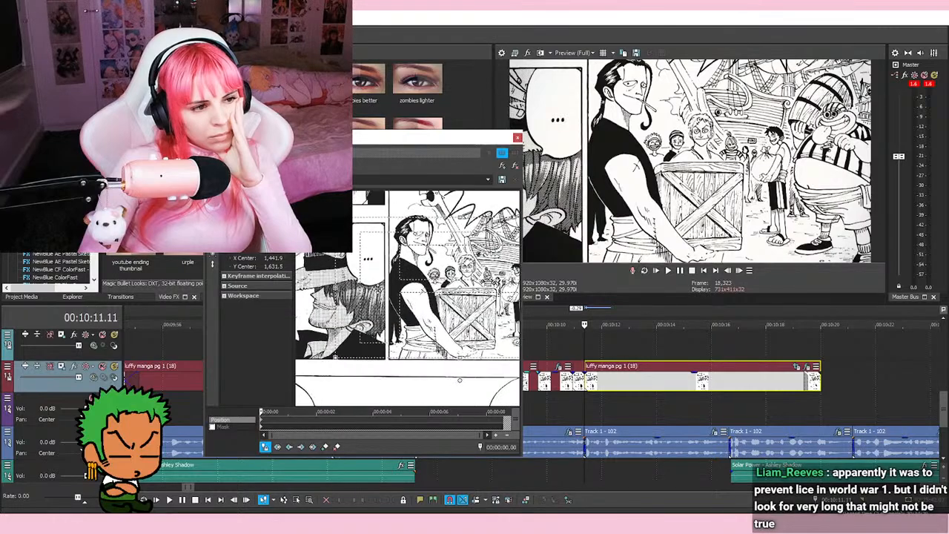
{"action": "scroll", "coordinate": [498, 369], "scroll_direction": "up", "scroll_amount": 2}
{"action": "left_click_drag", "start_coordinate": [315, 374], "coordinate": [350, 354]}
{"action": "left_click_drag", "start_coordinate": [399, 337], "coordinate": [435, 356]}
{"action": "scroll", "coordinate": [435, 363], "scroll_direction": "up", "scroll_amount": 2}
{"action": "scroll", "coordinate": [435, 363], "scroll_direction": "up", "scroll_amount": 1}
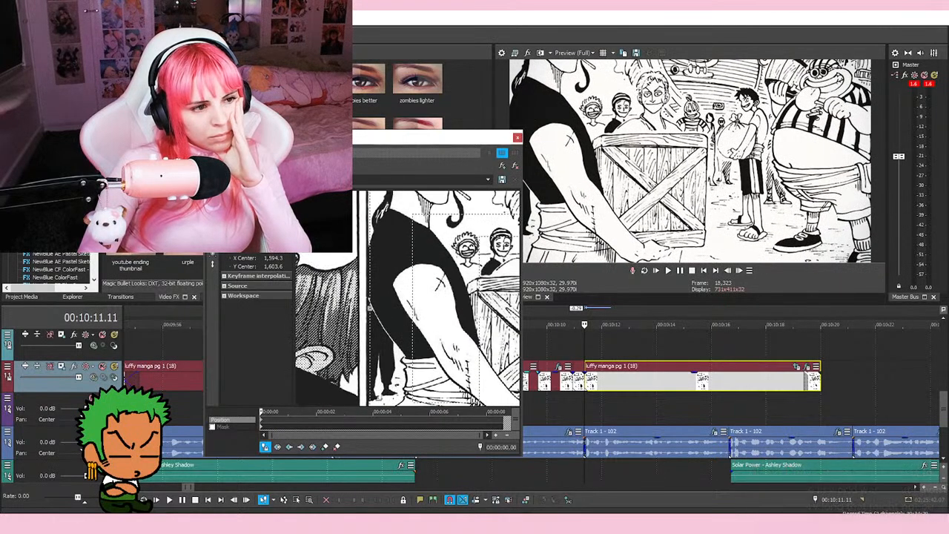
{"action": "scroll", "coordinate": [435, 364], "scroll_direction": "up", "scroll_amount": 1}
Step: Fine-tune the crop's edge against the crew panel's border, centring it at X 1,593.6 and Y 1,603.8
{"action": "left_click_drag", "start_coordinate": [457, 347], "coordinate": [488, 423]}
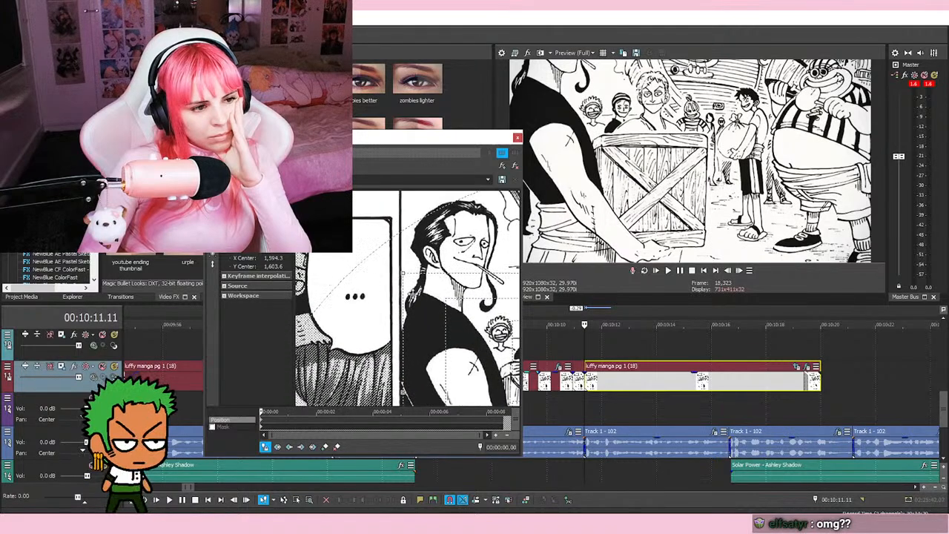
{"action": "scroll", "coordinate": [402, 268], "scroll_direction": "up", "scroll_amount": 2}
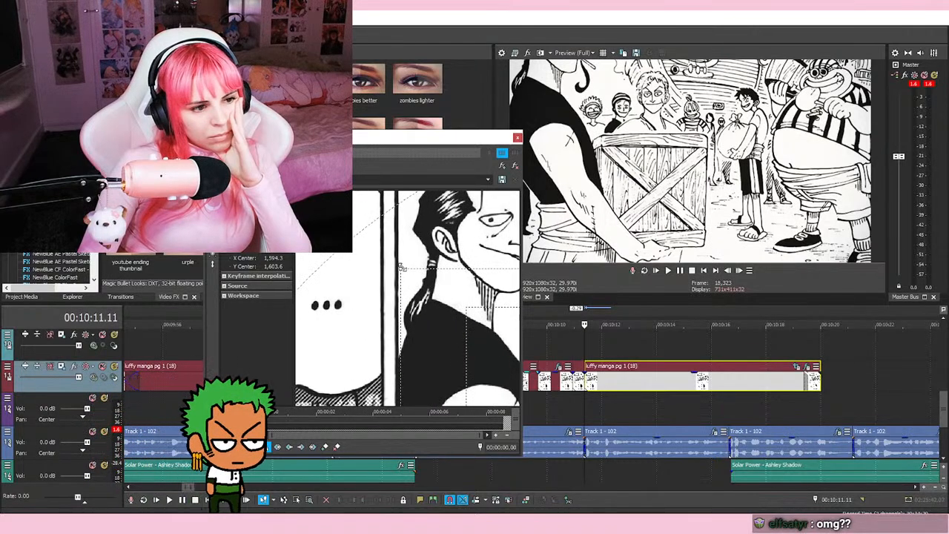
{"action": "left_click_drag", "start_coordinate": [402, 268], "coordinate": [402, 267]}
{"action": "scroll", "coordinate": [401, 267], "scroll_direction": "down", "scroll_amount": 4}
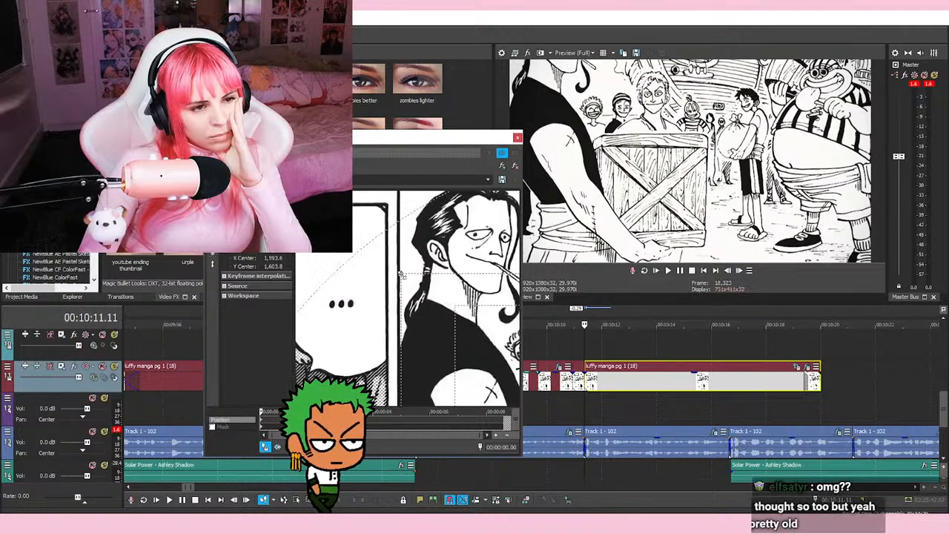
{"action": "scroll", "coordinate": [400, 284], "scroll_direction": "down", "scroll_amount": 1}
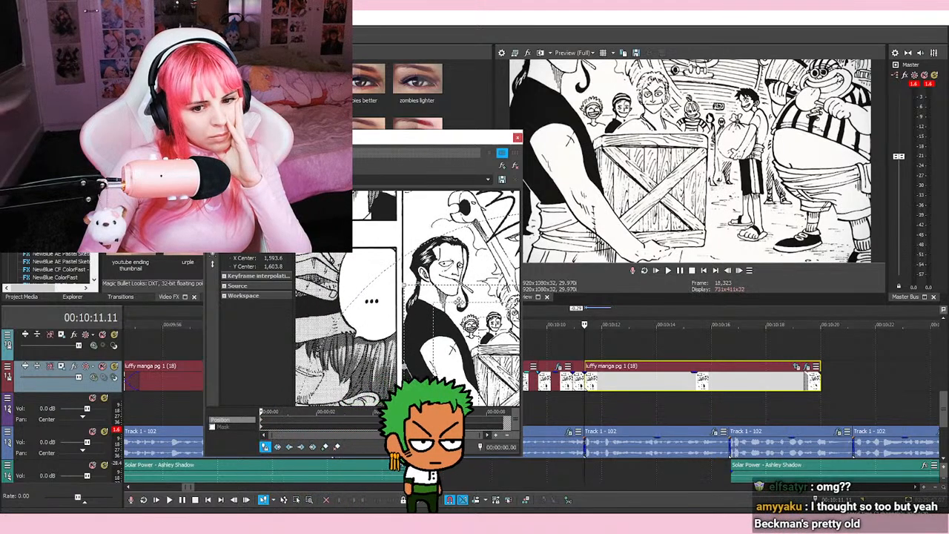
Step: Raise the crew panel framing to Y Center 1,380.7, with a position keyframe about 0.8 seconds into the clip
{"action": "left_click_drag", "start_coordinate": [449, 430], "coordinate": [171, 399]}
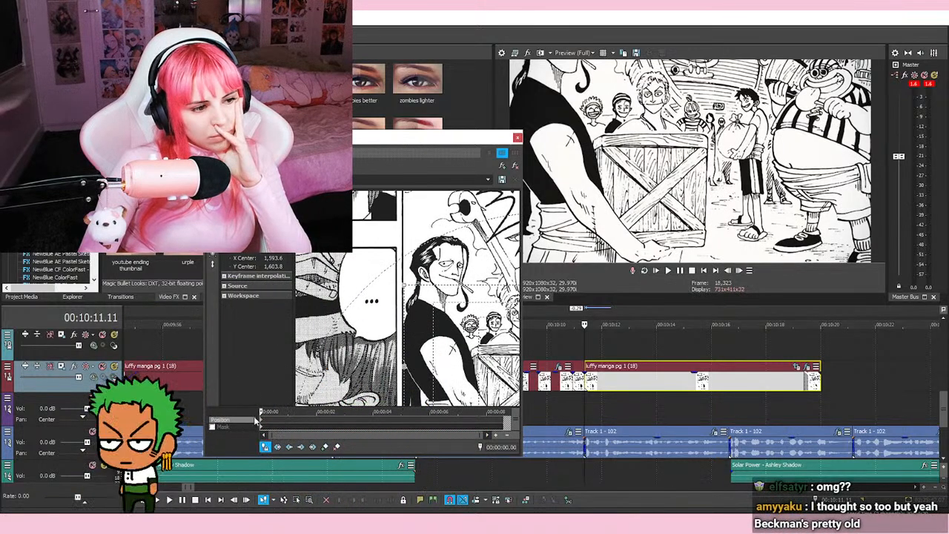
{"action": "scroll", "coordinate": [444, 328], "scroll_direction": "up", "scroll_amount": 1}
{"action": "scroll", "coordinate": [443, 328], "scroll_direction": "down", "scroll_amount": 1}
{"action": "left_click_drag", "start_coordinate": [444, 329], "coordinate": [458, 283]}
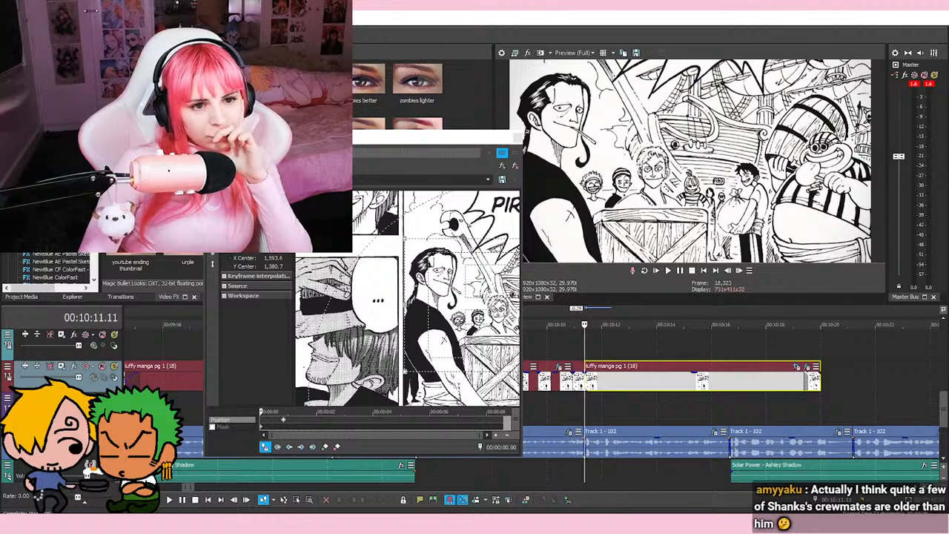
Step: Play the crew panel clip against the voice and trim its end to about 00:10:17, just past the next voice clip's start
{"action": "left_click", "coordinate": [670, 272]}
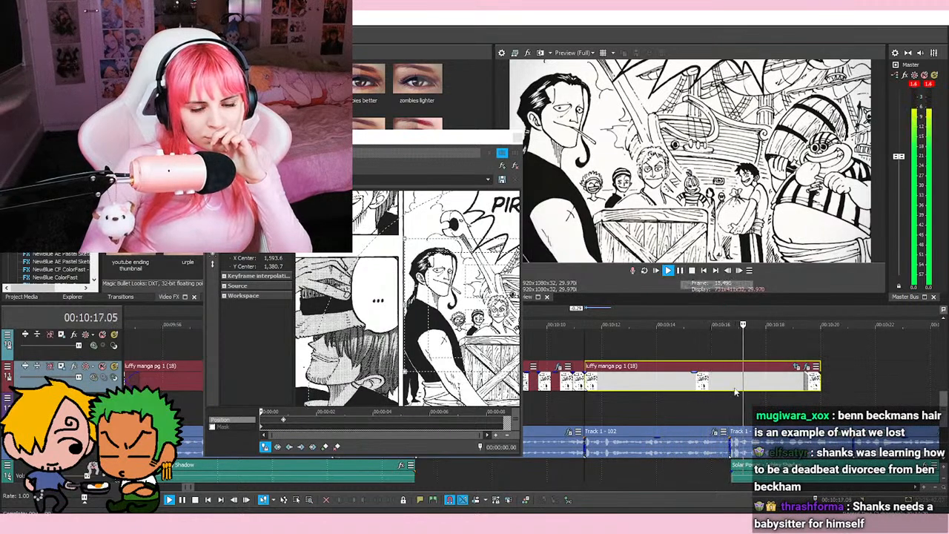
{"action": "left_click", "coordinate": [828, 395]}
{"action": "left_click_drag", "start_coordinate": [820, 382], "coordinate": [747, 378]}
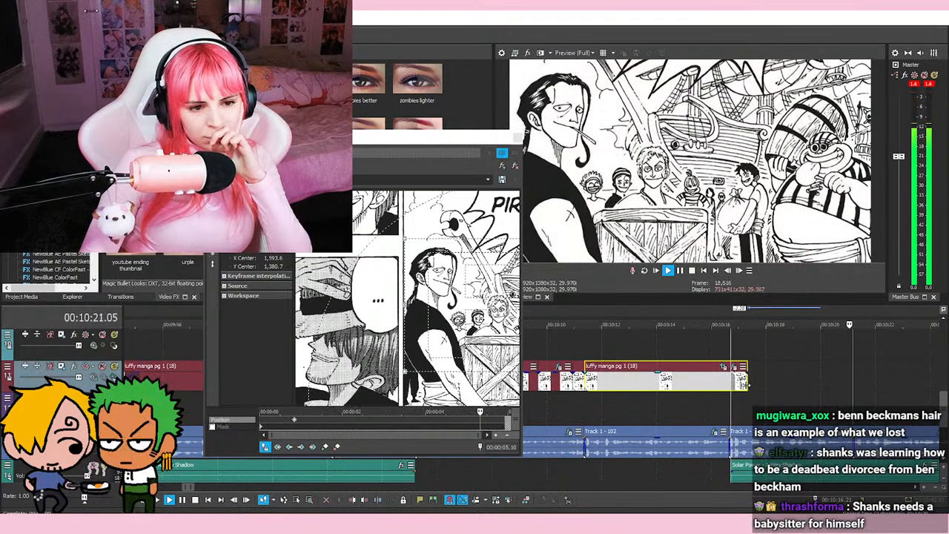
{"action": "left_click", "coordinate": [707, 348]}
{"action": "key", "text": "space"}
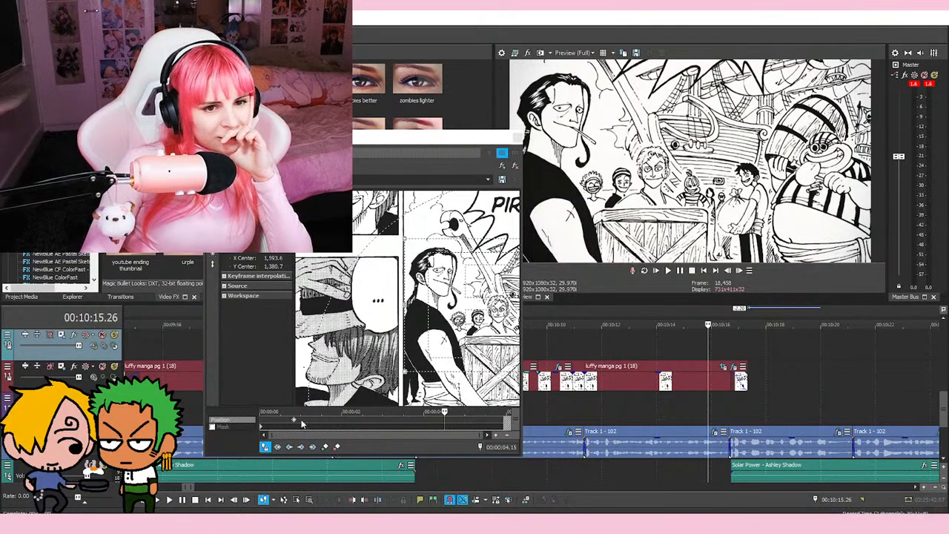
Step: Extend the crew panel's vertical pan by moving its position keyframe to the clip's end, and delete the extra keyframe at 00:00:04.15
{"action": "left_click_drag", "start_coordinate": [295, 420], "coordinate": [468, 420]}
{"action": "left_click_drag", "start_coordinate": [442, 272], "coordinate": [447, 282]}
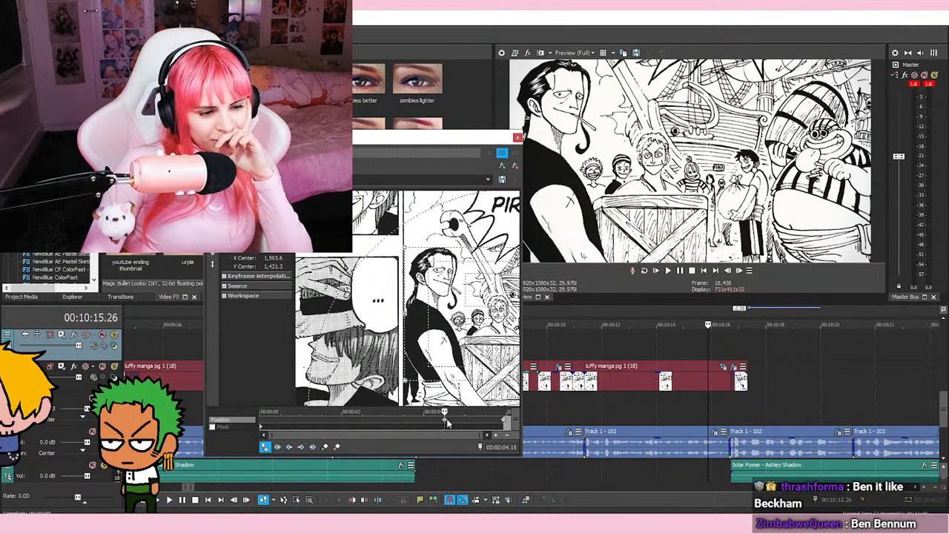
{"action": "key", "text": "Delete"}
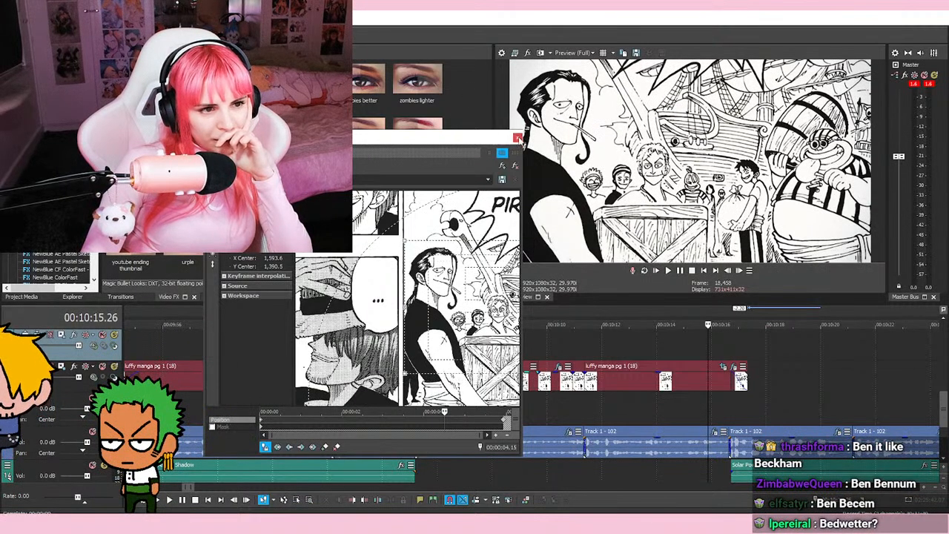
{"action": "left_click", "coordinate": [518, 138]}
Step: Play the crew panel clip against the voice from about 00:10:11 to past its end to check the slower pan
{"action": "left_click_drag", "start_coordinate": [415, 192], "coordinate": [581, 349]}
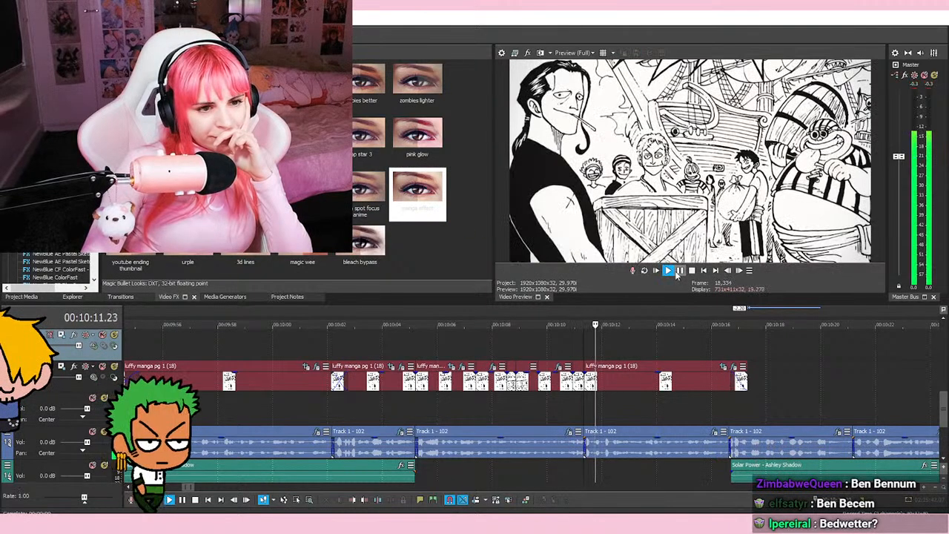
{"action": "left_click", "coordinate": [680, 275]}
{"action": "left_click", "coordinate": [568, 346]}
{"action": "left_click", "coordinate": [668, 271]}
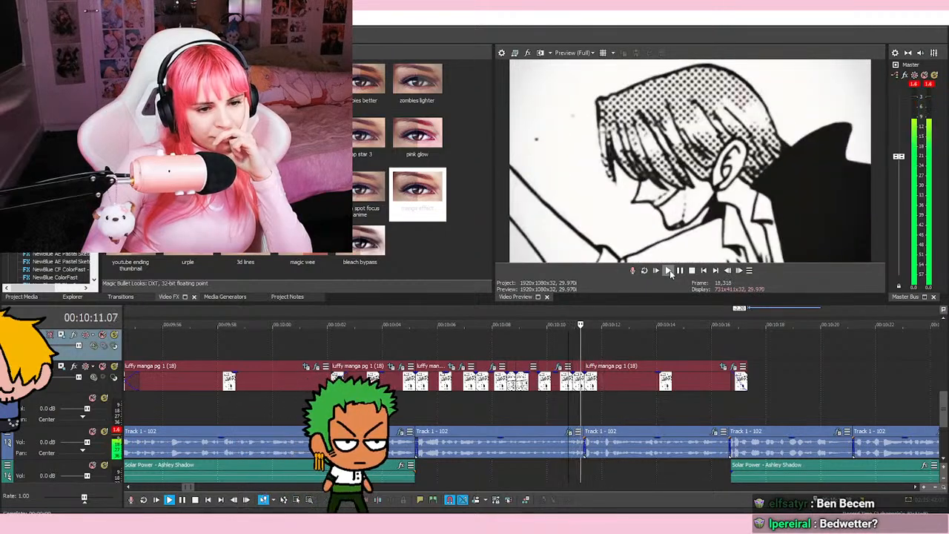
{"action": "scroll", "coordinate": [538, 392], "scroll_direction": "down", "scroll_amount": 3}
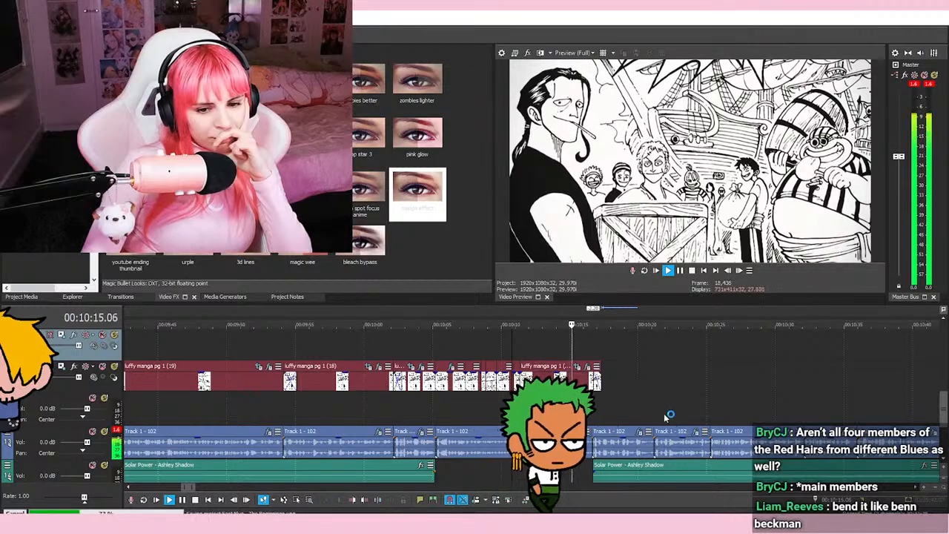
{"action": "scroll", "coordinate": [474, 335], "scroll_direction": "down", "scroll_amount": 5}
{"action": "scroll", "coordinate": [490, 331], "scroll_direction": "up", "scroll_amount": 4}
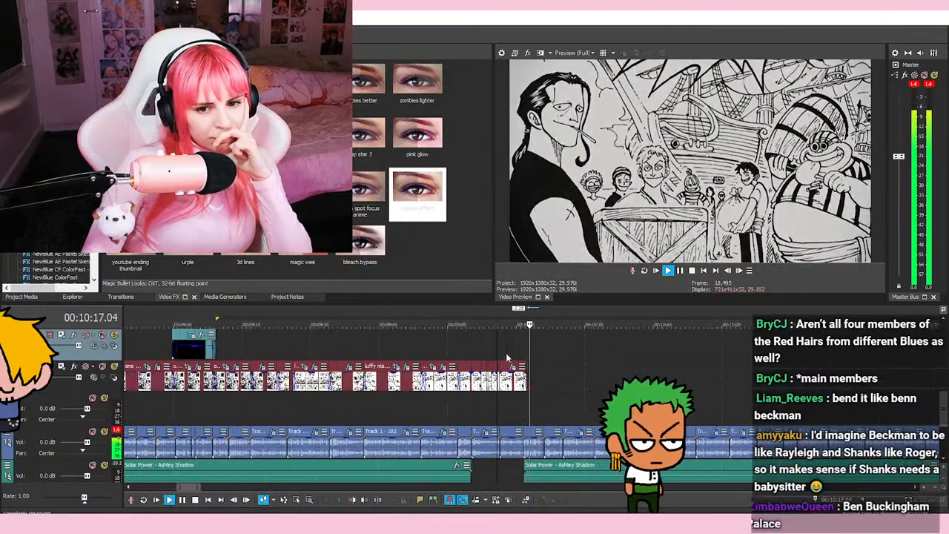
{"action": "left_click", "coordinate": [679, 270]}
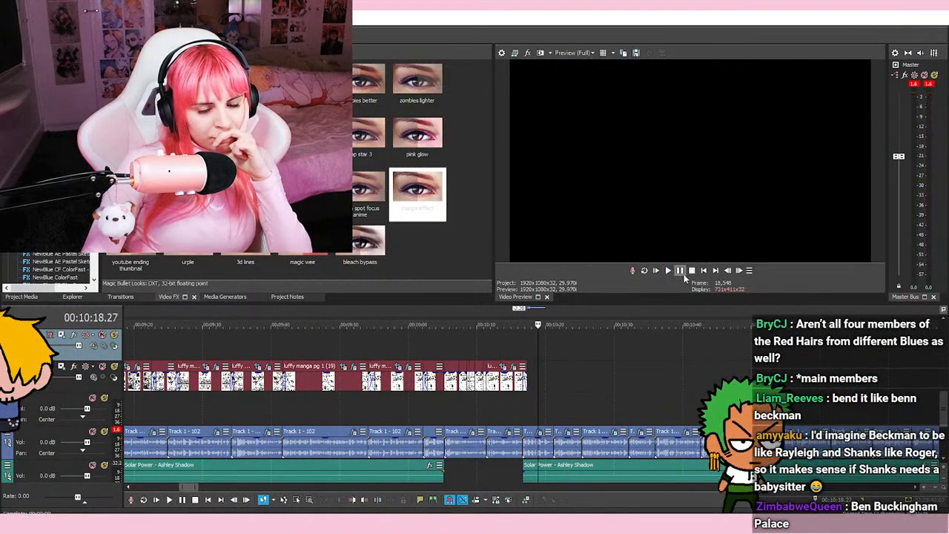
Step: Scan the earlier timeline back to about 00:07:57 for a manga panel to reuse
{"action": "scroll", "coordinate": [605, 407], "scroll_direction": "down", "scroll_amount": 3}
{"action": "scroll", "coordinate": [519, 398], "scroll_direction": "up", "scroll_amount": 4}
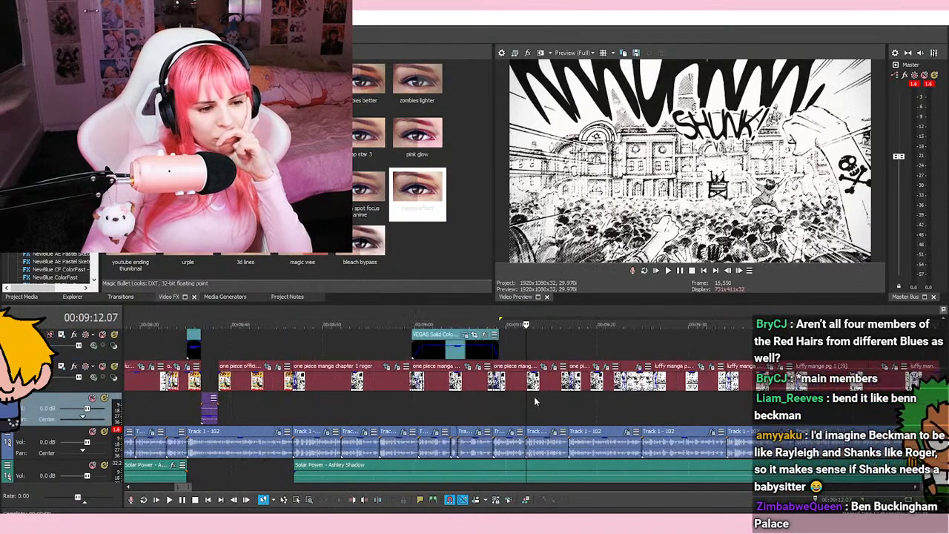
{"action": "left_click", "coordinate": [407, 406]}
{"action": "scroll", "coordinate": [407, 402], "scroll_direction": "down", "scroll_amount": 2}
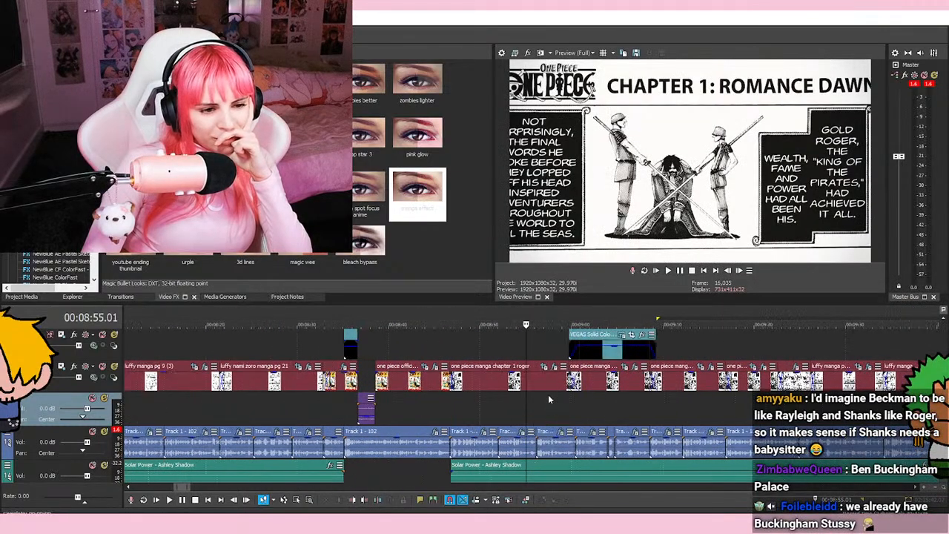
{"action": "left_click", "coordinate": [381, 404]}
{"action": "scroll", "coordinate": [485, 341], "scroll_direction": "up", "scroll_amount": 2}
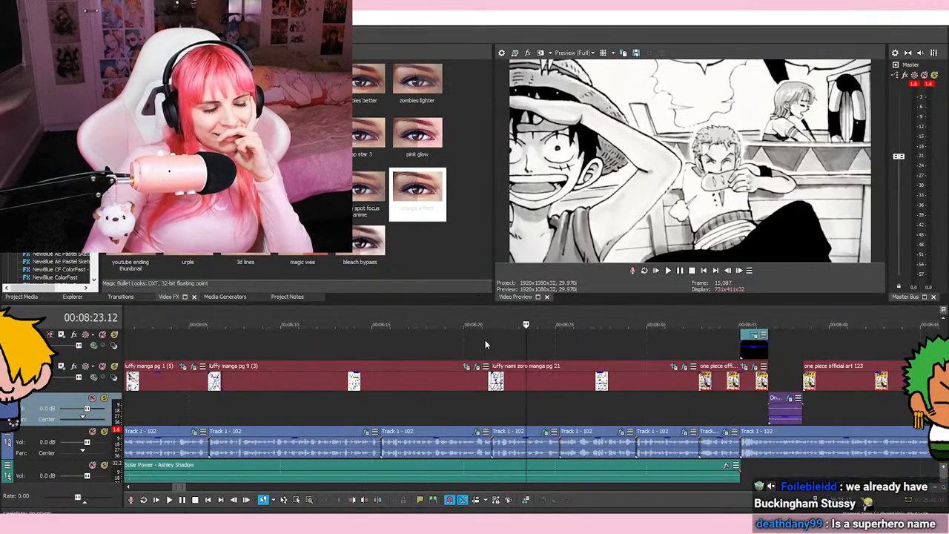
{"action": "scroll", "coordinate": [464, 395], "scroll_direction": "down", "scroll_amount": 1}
{"action": "left_click", "coordinate": [453, 396]}
{"action": "scroll", "coordinate": [474, 395], "scroll_direction": "down", "scroll_amount": 1}
{"action": "left_click", "coordinate": [465, 390]}
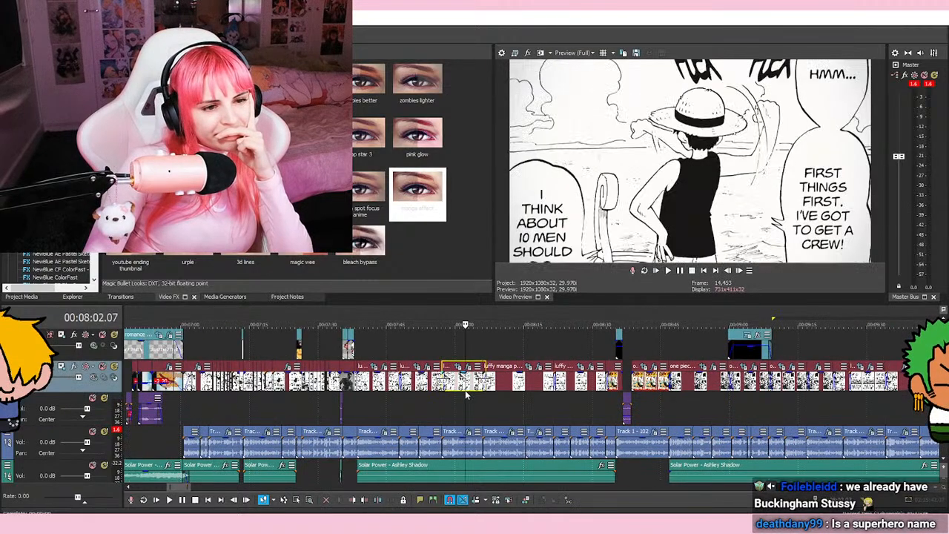
{"action": "left_click", "coordinate": [445, 349]}
{"action": "scroll", "coordinate": [519, 343], "scroll_direction": "up", "scroll_amount": 6}
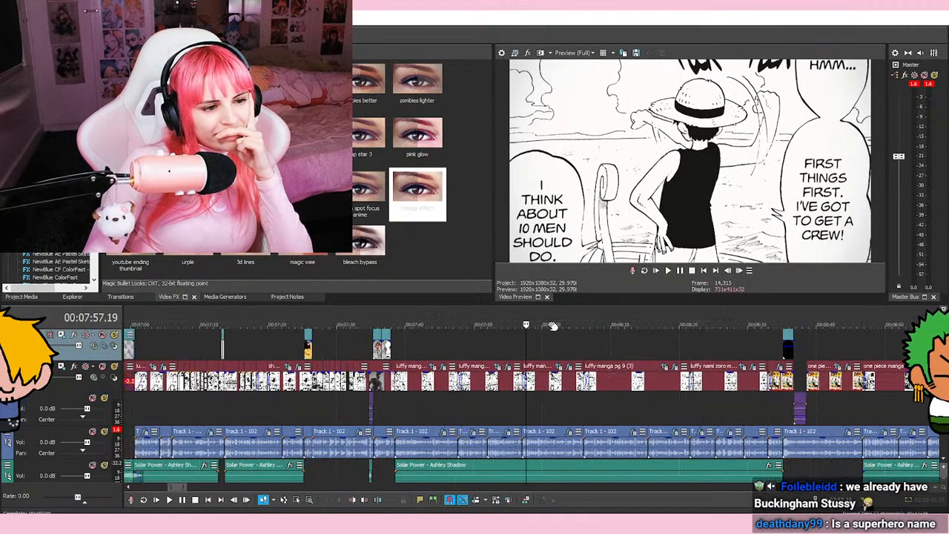
Step: Examine the Luffy manga clips between about 00:07:42 and 00:07:57, including the crossfade at 00:07:48
{"action": "left_click", "coordinate": [497, 342]}
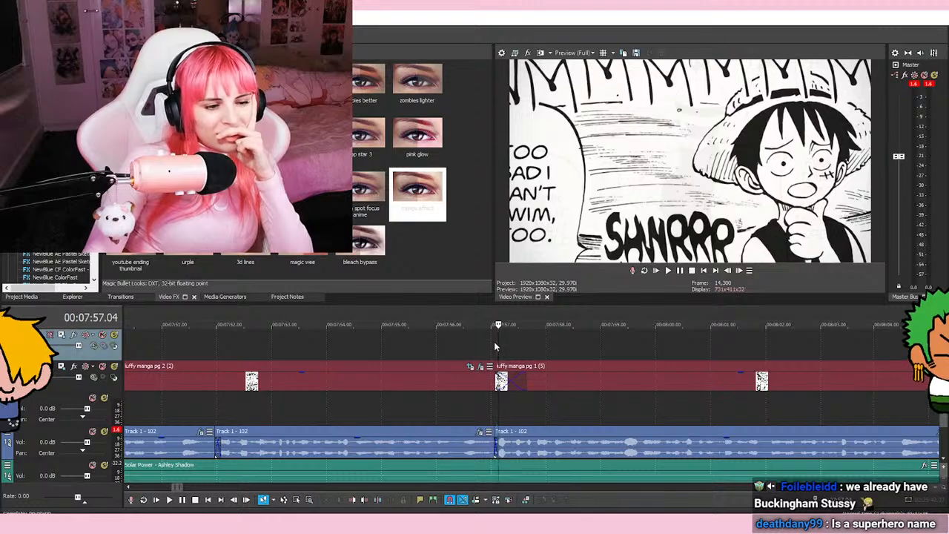
{"action": "scroll", "coordinate": [498, 345], "scroll_direction": "up", "scroll_amount": 3}
{"action": "left_click", "coordinate": [509, 343]}
{"action": "scroll", "coordinate": [518, 342], "scroll_direction": "down", "scroll_amount": 3}
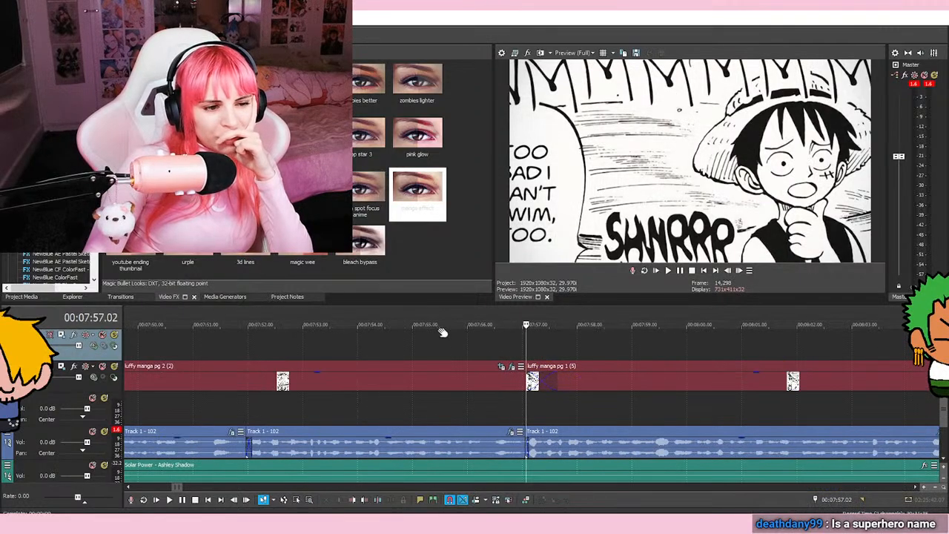
{"action": "left_click", "coordinate": [447, 334]}
{"action": "scroll", "coordinate": [474, 338], "scroll_direction": "down", "scroll_amount": 4}
{"action": "left_click", "coordinate": [450, 346]}
{"action": "scroll", "coordinate": [474, 356], "scroll_direction": "up", "scroll_amount": 3}
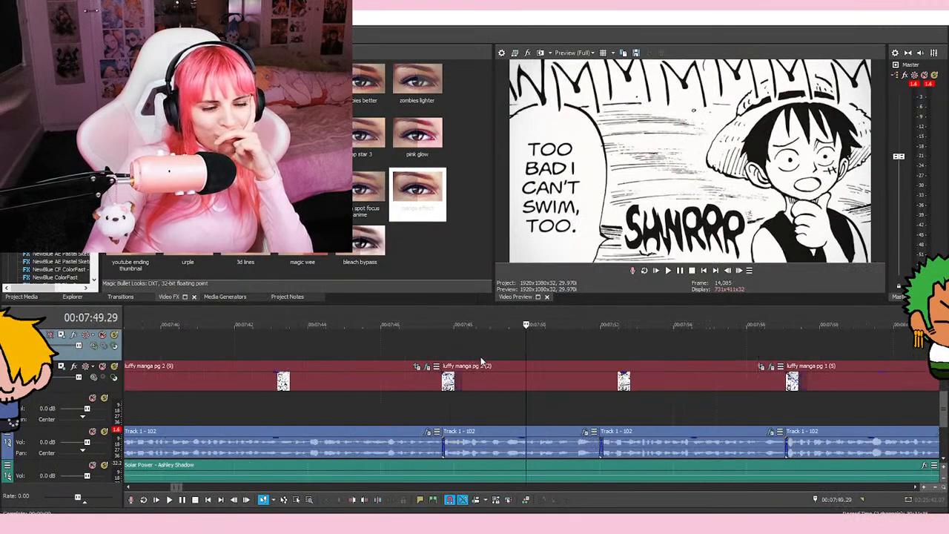
{"action": "scroll", "coordinate": [465, 346], "scroll_direction": "up", "scroll_amount": 3}
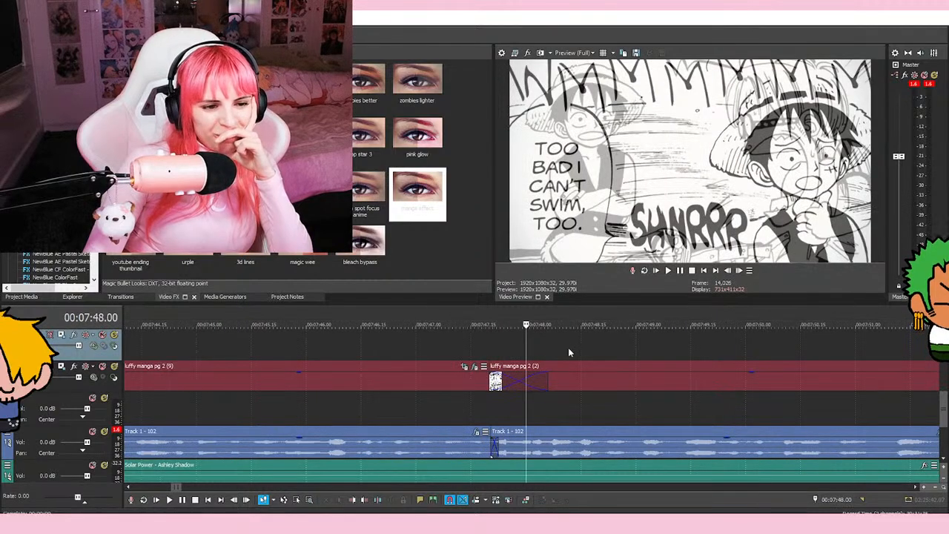
{"action": "left_click", "coordinate": [581, 352]}
{"action": "scroll", "coordinate": [581, 353], "scroll_direction": "down", "scroll_amount": 3}
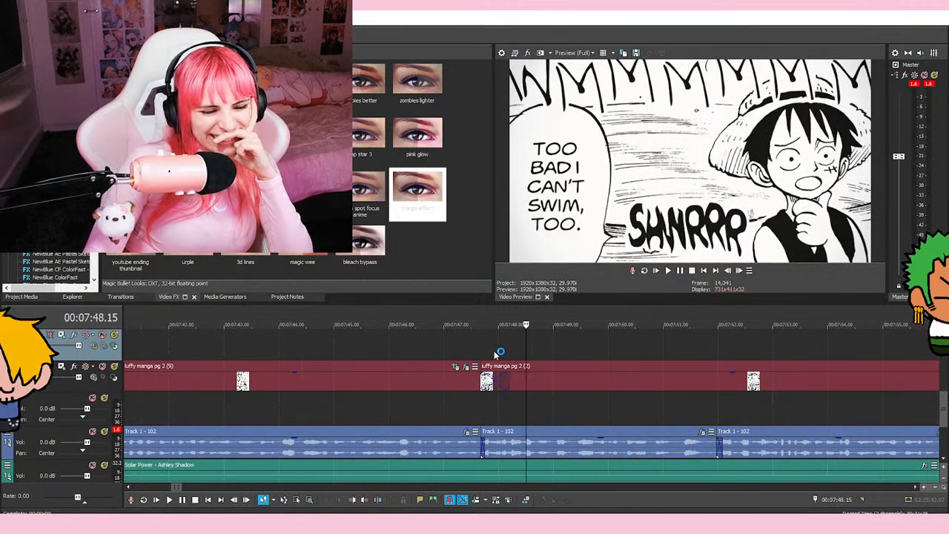
{"action": "left_click", "coordinate": [444, 346]}
{"action": "scroll", "coordinate": [500, 348], "scroll_direction": "down", "scroll_amount": 2}
{"action": "left_click", "coordinate": [497, 345]}
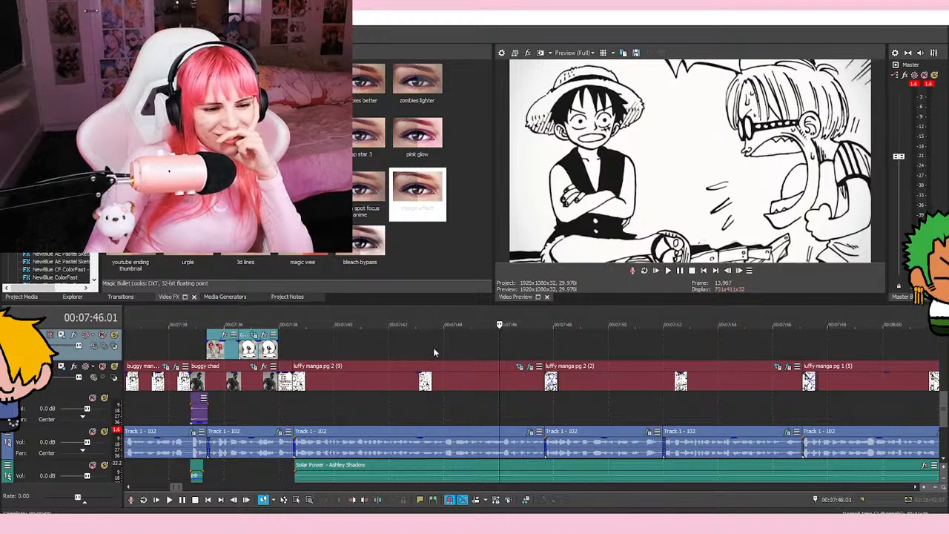
{"action": "left_click", "coordinate": [443, 351]}
{"action": "left_click", "coordinate": [388, 346]}
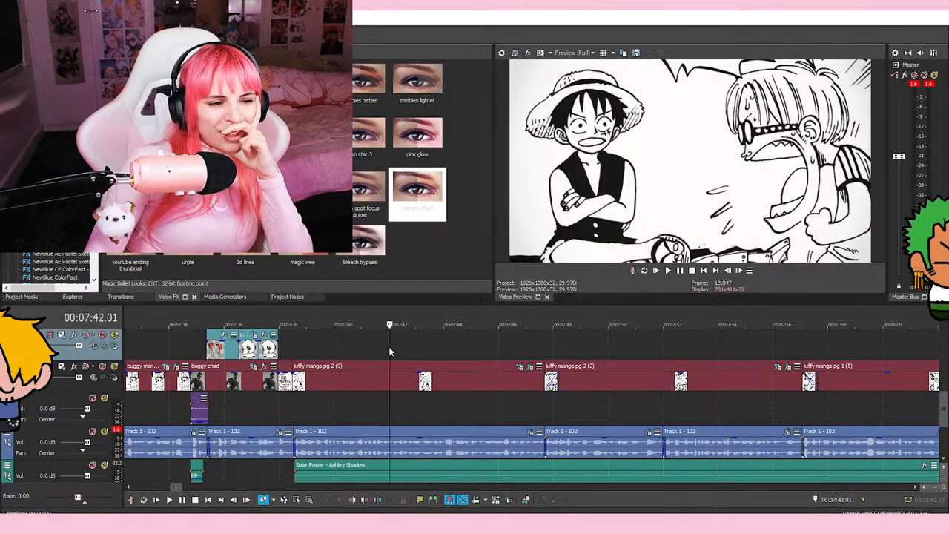
{"action": "left_click", "coordinate": [440, 346]}
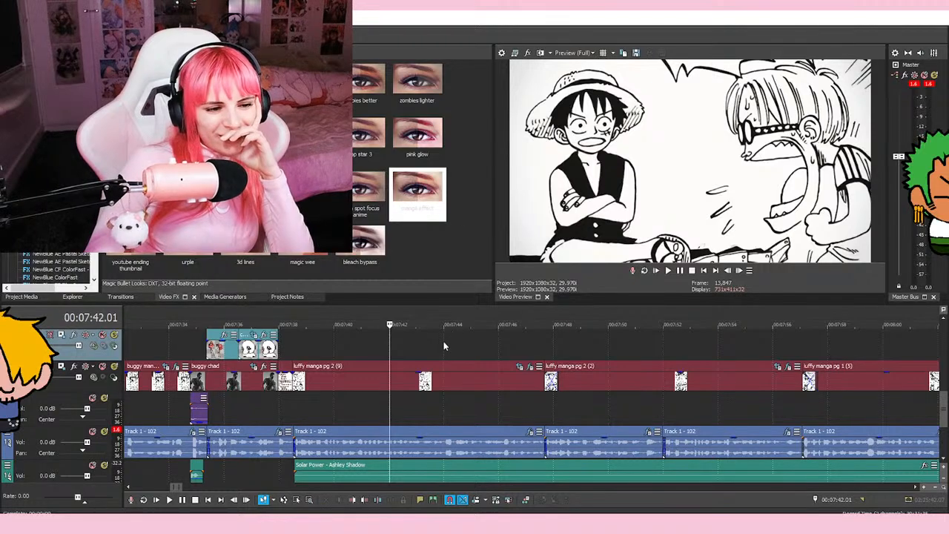
Step: Examine the earlier panels between about 00:07:33 and 00:07:15 to locate the dancing pirate crew clip
{"action": "scroll", "coordinate": [457, 340], "scroll_direction": "down", "scroll_amount": 3}
{"action": "left_click", "coordinate": [526, 342]}
{"action": "scroll", "coordinate": [584, 340], "scroll_direction": "up", "scroll_amount": 4}
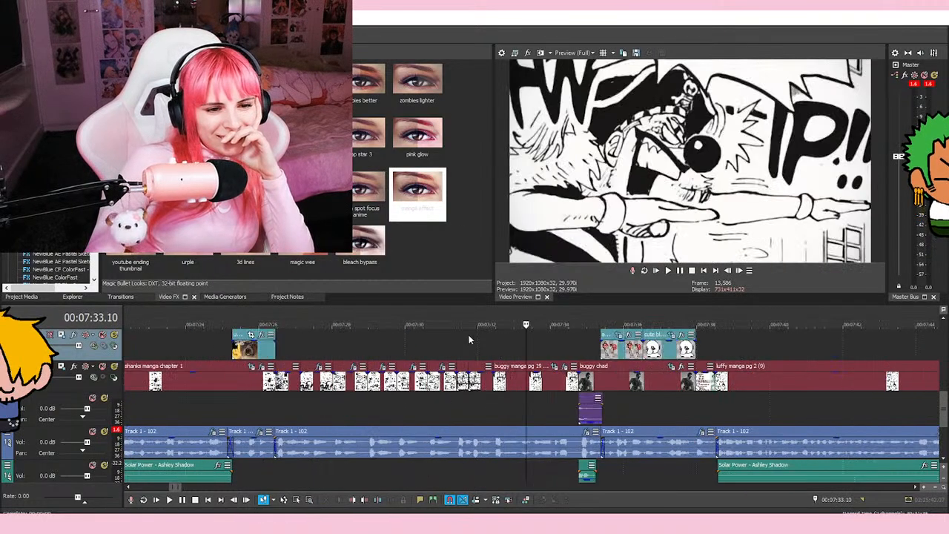
{"action": "scroll", "coordinate": [583, 345], "scroll_direction": "down", "scroll_amount": 2}
{"action": "left_click", "coordinate": [373, 358]}
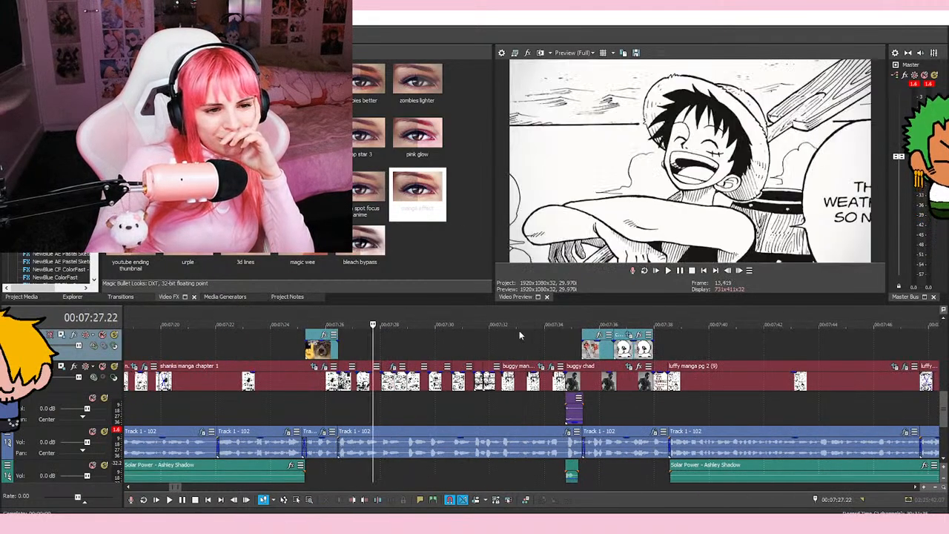
{"action": "scroll", "coordinate": [517, 332], "scroll_direction": "up", "scroll_amount": 1}
{"action": "scroll", "coordinate": [512, 330], "scroll_direction": "down", "scroll_amount": 1}
{"action": "left_click", "coordinate": [402, 327]}
{"action": "scroll", "coordinate": [486, 328], "scroll_direction": "down", "scroll_amount": 2}
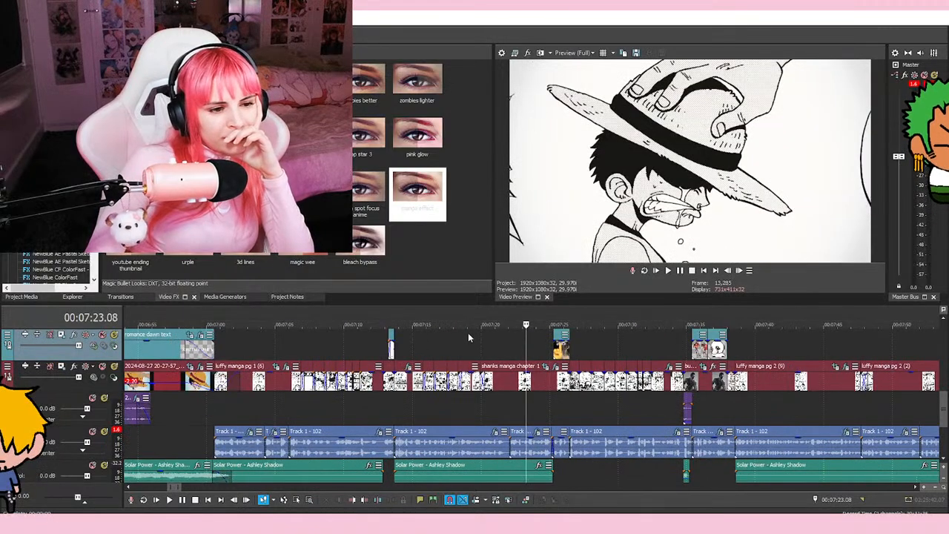
{"action": "left_click", "coordinate": [468, 332]}
{"action": "scroll", "coordinate": [586, 338], "scroll_direction": "up", "scroll_amount": 5}
{"action": "left_click", "coordinate": [410, 336]}
{"action": "scroll", "coordinate": [458, 333], "scroll_direction": "down", "scroll_amount": 1}
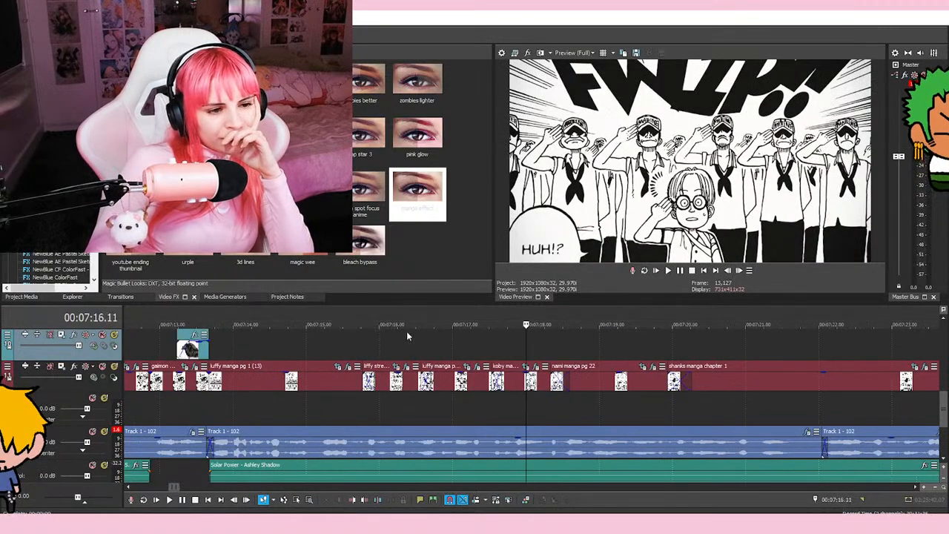
{"action": "left_click", "coordinate": [406, 333]}
{"action": "left_click", "coordinate": [461, 333]}
{"action": "left_click", "coordinate": [416, 339]}
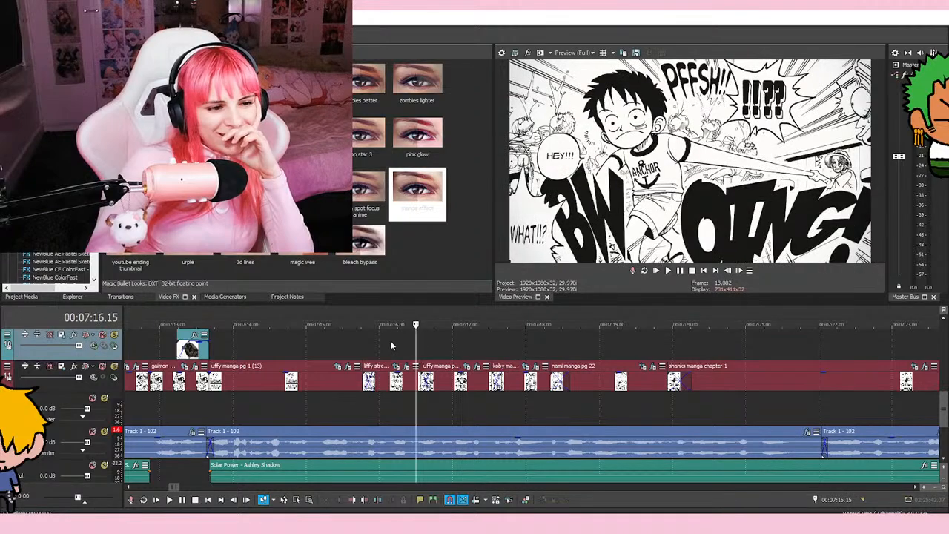
{"action": "scroll", "coordinate": [502, 344], "scroll_direction": "up", "scroll_amount": 1}
{"action": "scroll", "coordinate": [474, 339], "scroll_direction": "down", "scroll_amount": 1}
{"action": "left_click", "coordinate": [445, 337]}
{"action": "scroll", "coordinate": [464, 339], "scroll_direction": "left", "scroll_amount": 2}
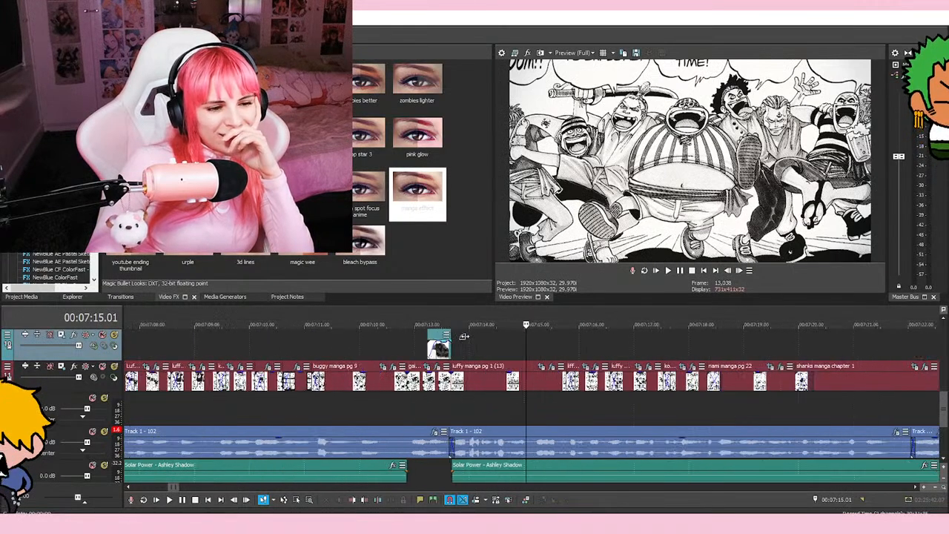
Step: Copy the dancing crew clip, luffy manga pg 1 (13), and paste it at the end of the sequence at 00:10:17.09
{"action": "right_click", "coordinate": [475, 379]}
{"action": "left_click", "coordinate": [495, 211]}
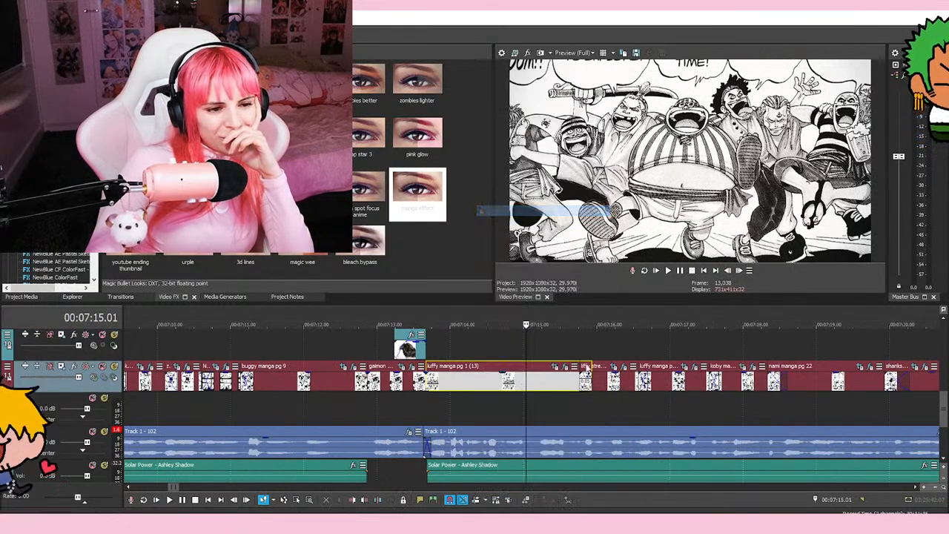
{"action": "scroll", "coordinate": [785, 368], "scroll_direction": "down", "scroll_amount": 5}
{"action": "scroll", "coordinate": [785, 368], "scroll_direction": "down", "scroll_amount": 2}
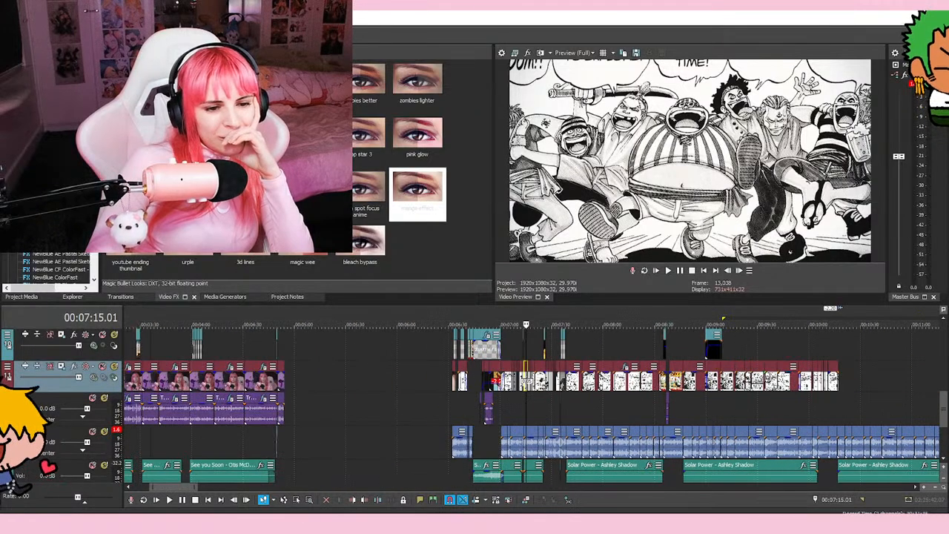
{"action": "left_click", "coordinate": [851, 348]}
{"action": "scroll", "coordinate": [790, 376], "scroll_direction": "up", "scroll_amount": 5}
{"action": "scroll", "coordinate": [469, 345], "scroll_direction": "up", "scroll_amount": 2}
{"action": "left_click", "coordinate": [474, 338]}
{"action": "right_click", "coordinate": [517, 332]}
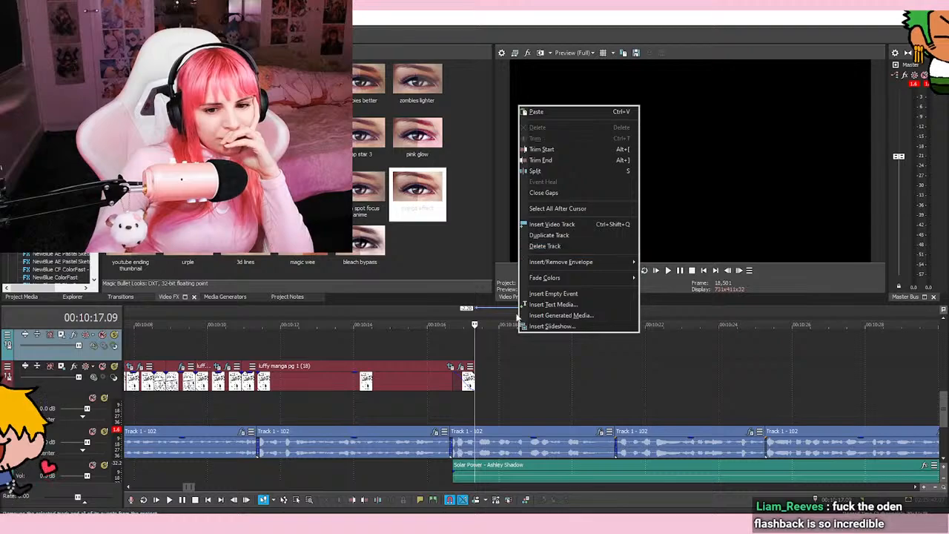
{"action": "left_click", "coordinate": [551, 112]}
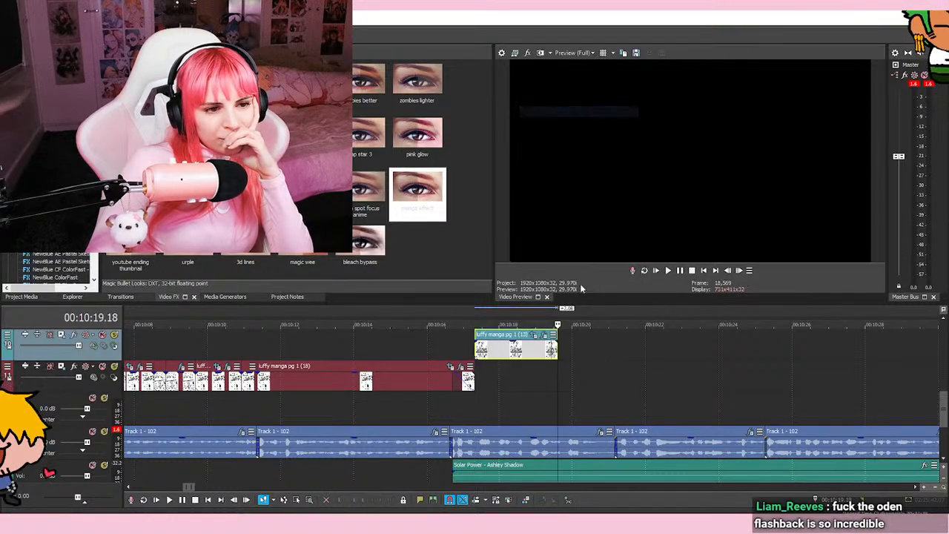
Step: Move the pasted dancing crew clip onto the main manga track at 00:10:16.21, overlapping the previous panel for an 18-frame crossfade
{"action": "left_click", "coordinate": [452, 414]}
{"action": "scroll", "coordinate": [557, 383], "scroll_direction": "up", "scroll_amount": 3}
{"action": "left_click_drag", "start_coordinate": [640, 349], "coordinate": [548, 373]}
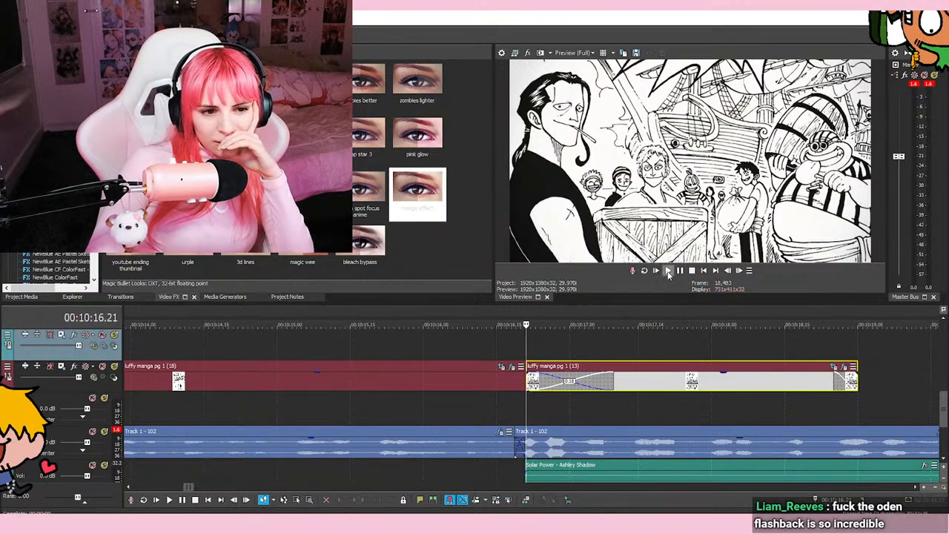
Step: Play the new crossfade and the dancing crew clip, and continue listening to the voice track to about 00:10:31
{"action": "left_click", "coordinate": [668, 272]}
{"action": "scroll", "coordinate": [695, 346], "scroll_direction": "down", "scroll_amount": 2}
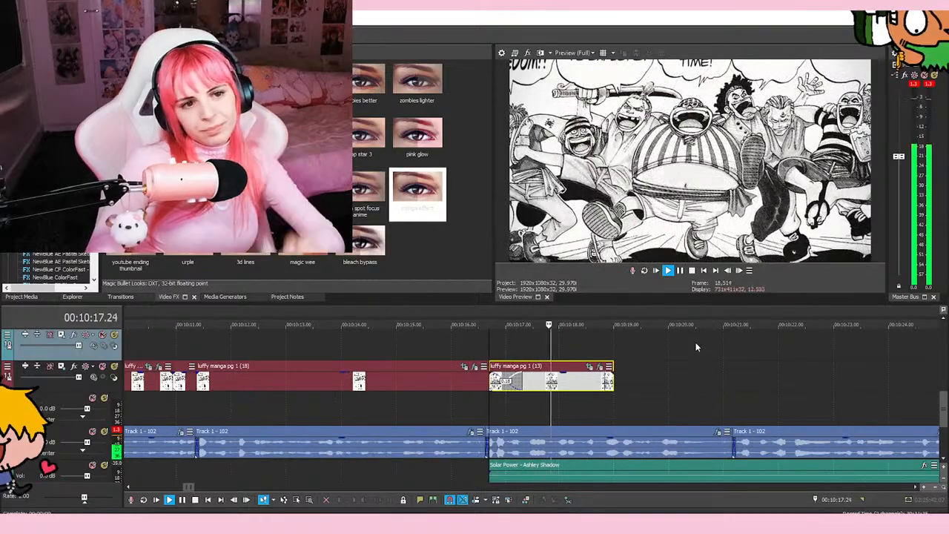
{"action": "scroll", "coordinate": [695, 347], "scroll_direction": "down", "scroll_amount": 2}
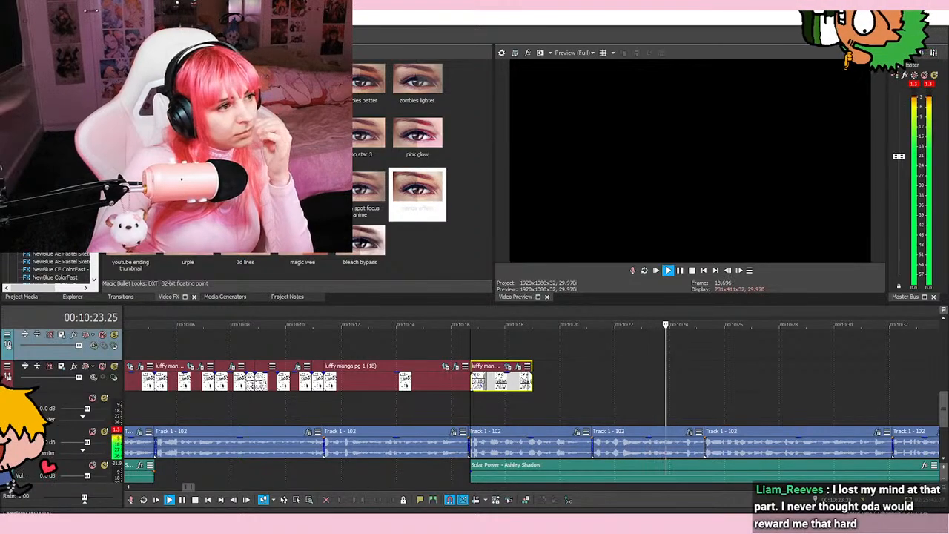
{"action": "scroll", "coordinate": [636, 368], "scroll_direction": "down", "scroll_amount": 2}
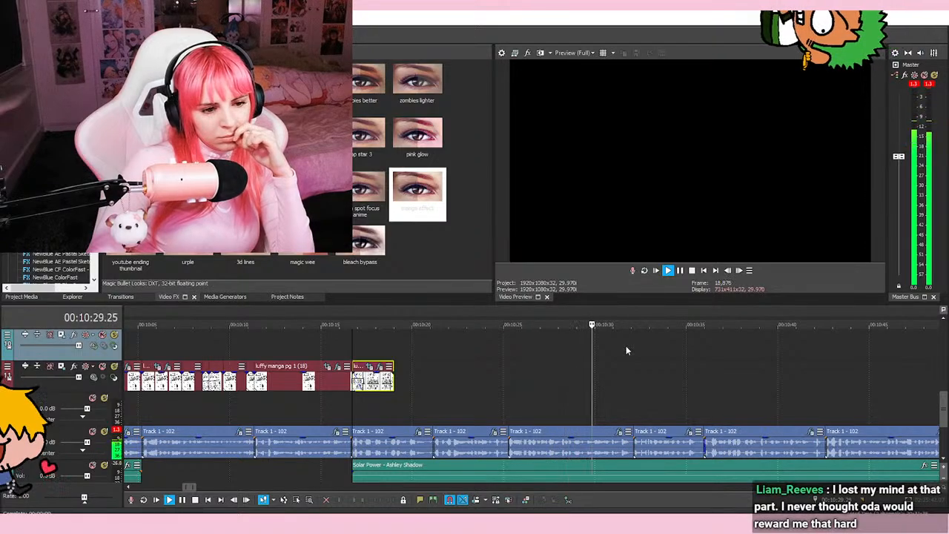
{"action": "scroll", "coordinate": [667, 387], "scroll_direction": "up", "scroll_amount": 2}
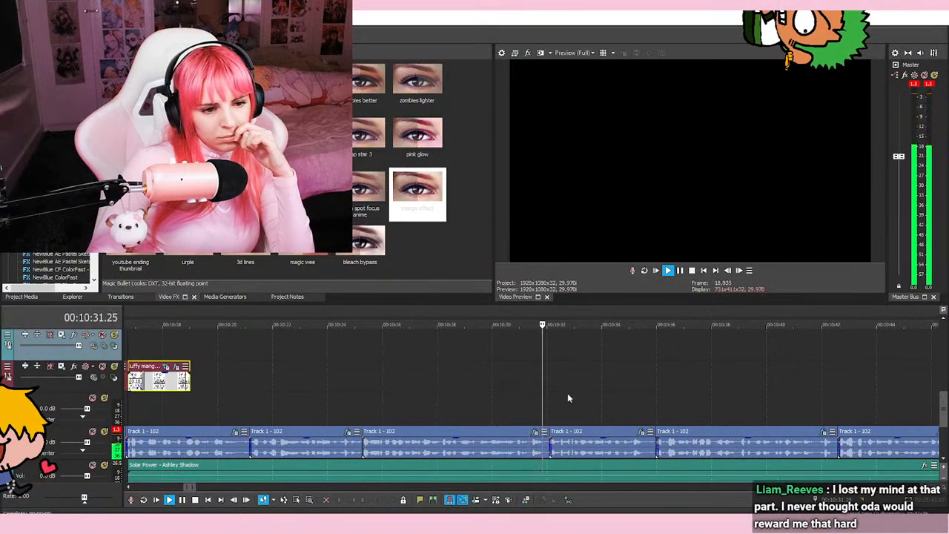
Step: Pause playback and extend the dancing crew clip, luffy manga pg 1 (13), to end at 00:10:32.13
{"action": "left_click", "coordinate": [679, 272]}
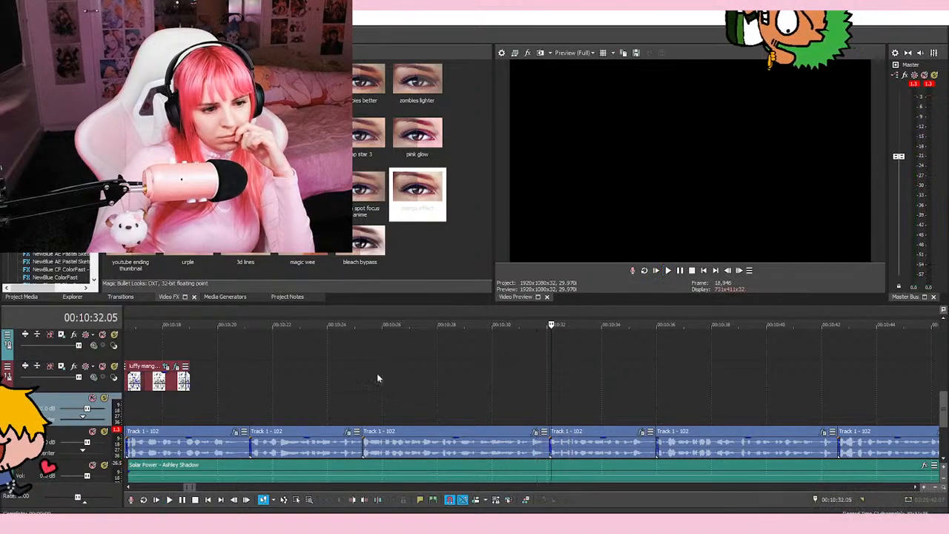
{"action": "left_click_drag", "start_coordinate": [190, 383], "coordinate": [554, 395]}
{"action": "left_click", "coordinate": [530, 378]}
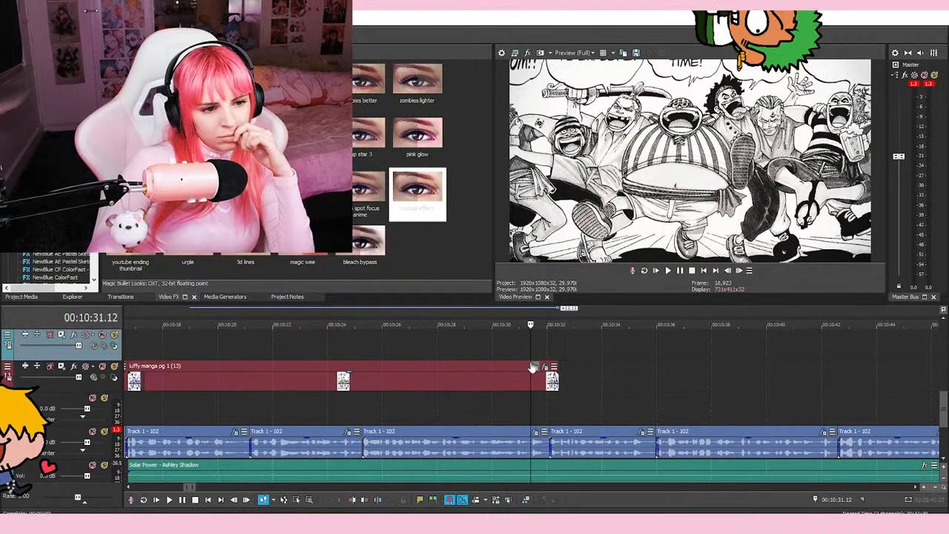
Step: In Pan/Crop, reframe the dancing crew clip to Y center 1,319.1 and make it pan sideways between keyframes at its start and end
{"action": "left_click", "coordinate": [534, 366]}
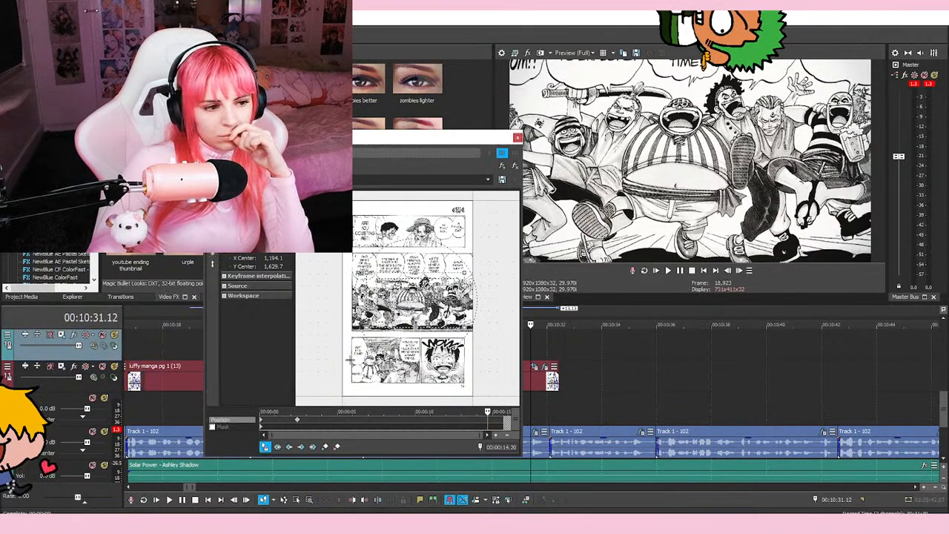
{"action": "left_click", "coordinate": [262, 423]}
{"action": "left_click", "coordinate": [296, 421]}
{"action": "left_click_drag", "start_coordinate": [429, 278], "coordinate": [429, 263]}
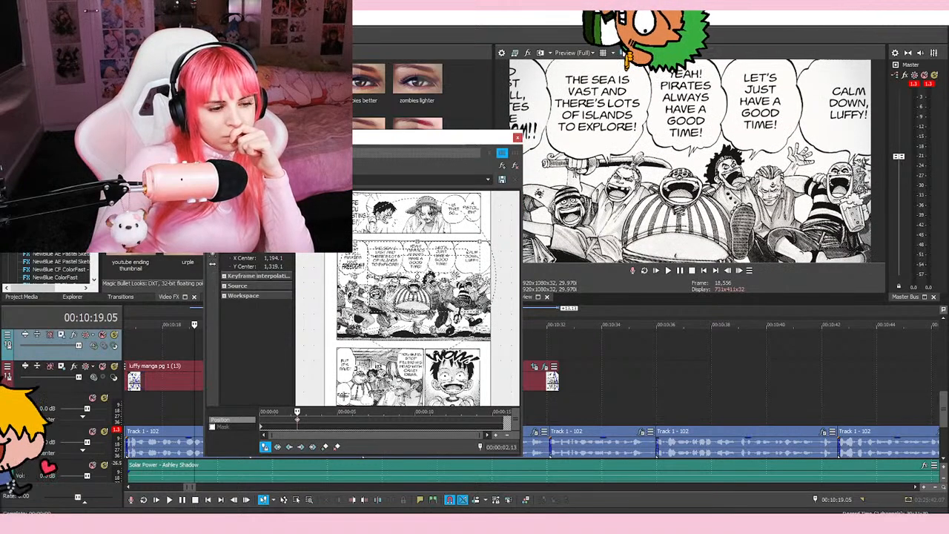
{"action": "left_click_drag", "start_coordinate": [297, 420], "coordinate": [261, 420]}
{"action": "left_click_drag", "start_coordinate": [381, 275], "coordinate": [370, 274]}
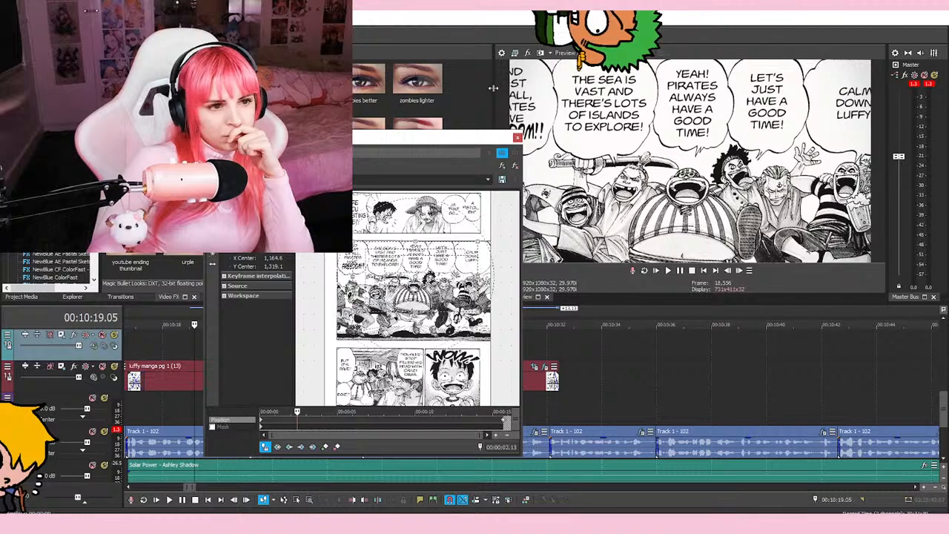
{"action": "left_click", "coordinate": [517, 139]}
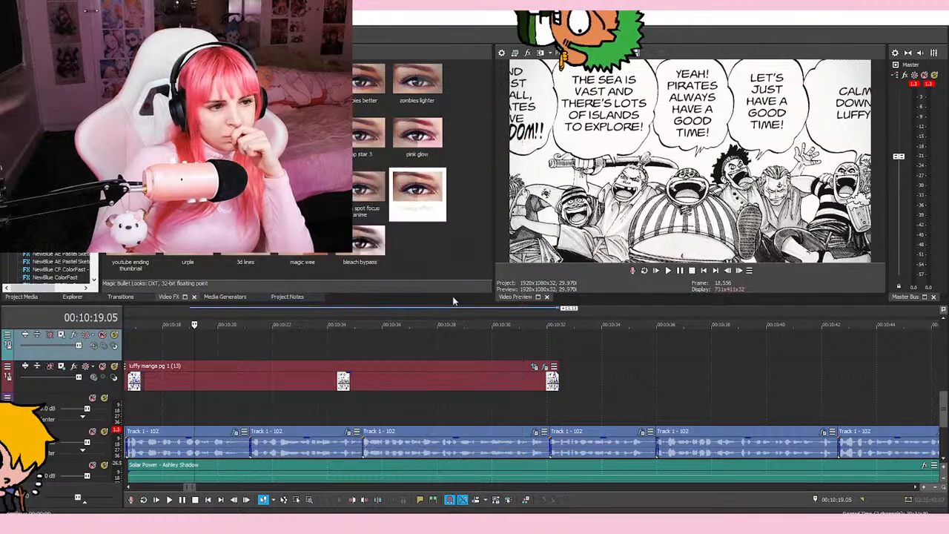
Step: Play the start of the reframed dancing crew clip from 00:10:16.29 to check the pan
{"action": "scroll", "coordinate": [467, 353], "scroll_direction": "down", "scroll_amount": 4}
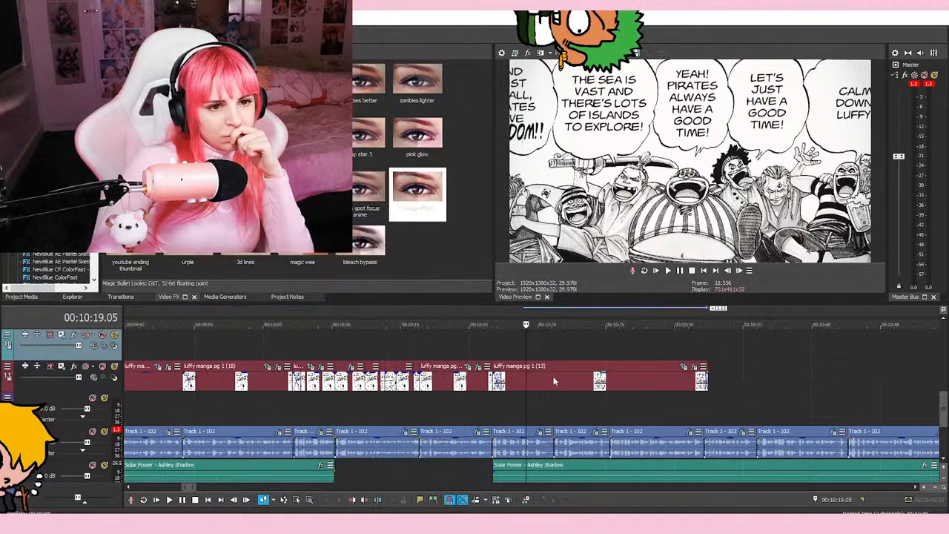
{"action": "left_click", "coordinate": [499, 348]}
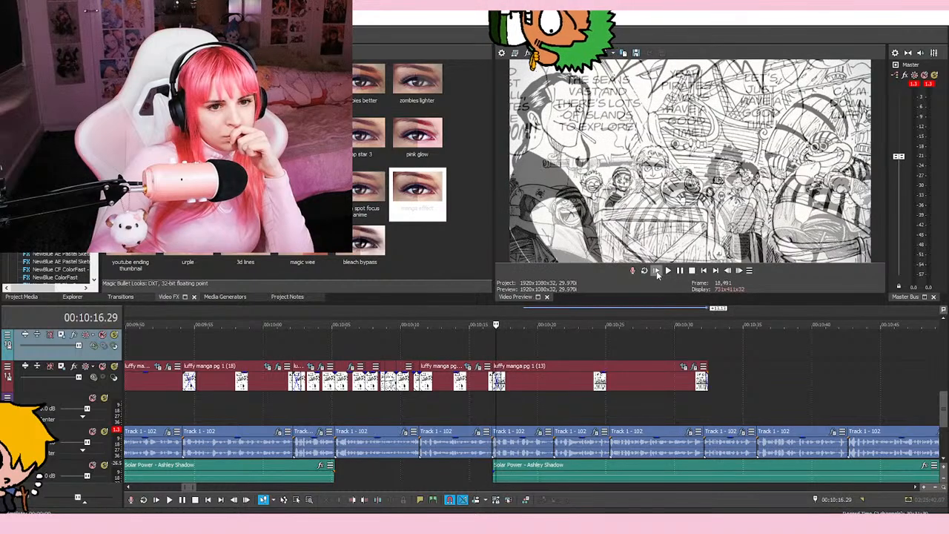
{"action": "left_click", "coordinate": [669, 271]}
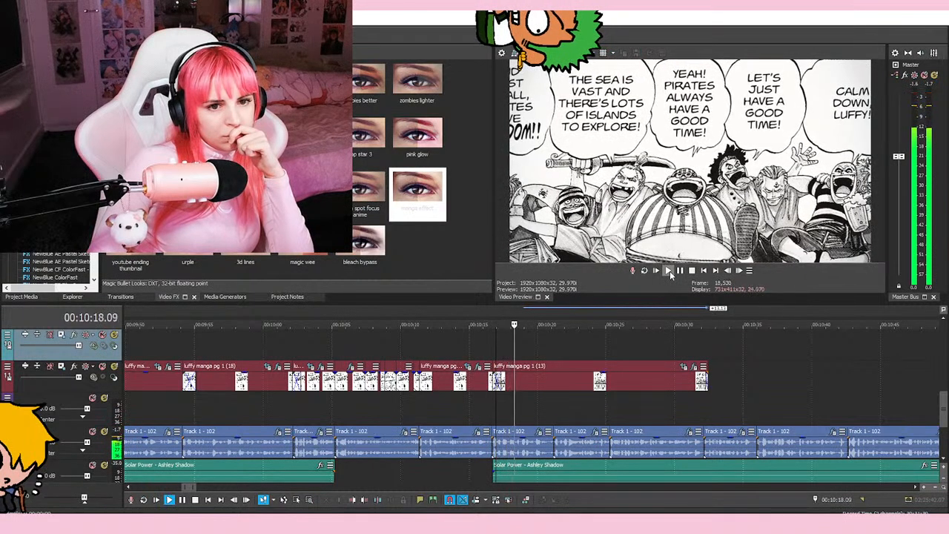
{"action": "left_click", "coordinate": [679, 271]}
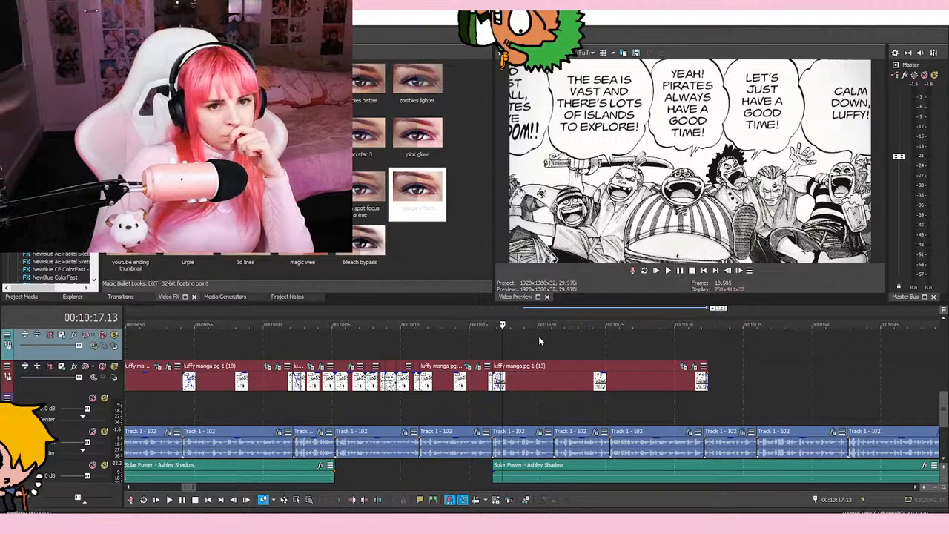
Step: Examine the dancing crew clip's Pan/Crop framing at 00:10:30.09, near the end of its sideways pan
{"action": "left_click", "coordinate": [688, 370]}
{"action": "double_click", "coordinate": [684, 370]}
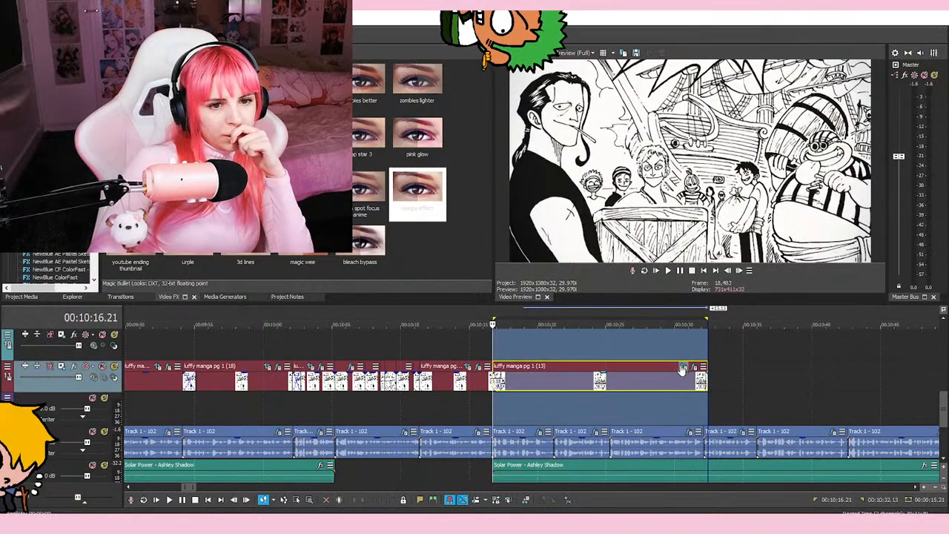
{"action": "left_click", "coordinate": [576, 337]}
{"action": "left_click", "coordinate": [678, 369]}
{"action": "left_click", "coordinate": [683, 367]}
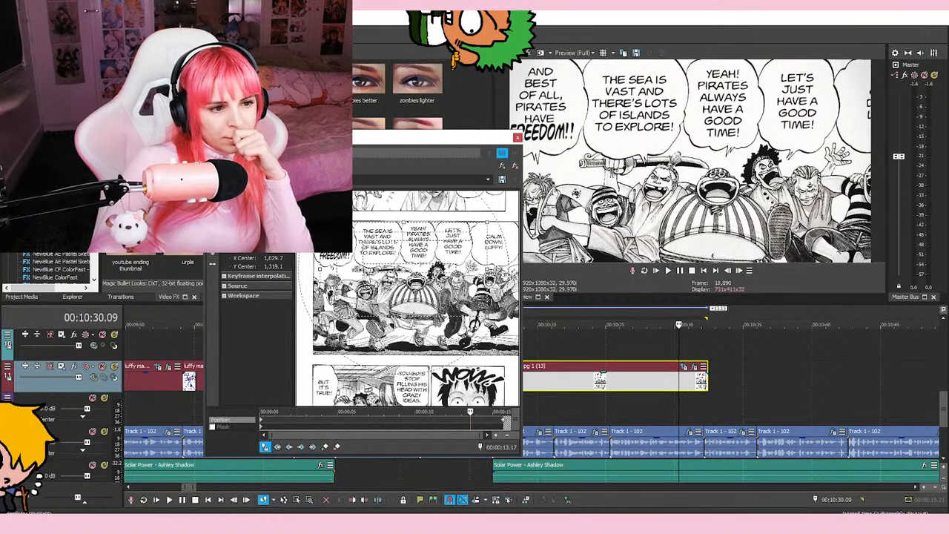
{"action": "left_click_drag", "start_coordinate": [498, 365], "coordinate": [547, 348]}
{"action": "scroll", "coordinate": [466, 358], "scroll_direction": "up", "scroll_amount": 4}
{"action": "scroll", "coordinate": [468, 358], "scroll_direction": "down", "scroll_amount": 1}
{"action": "scroll", "coordinate": [469, 357], "scroll_direction": "down", "scroll_amount": 2}
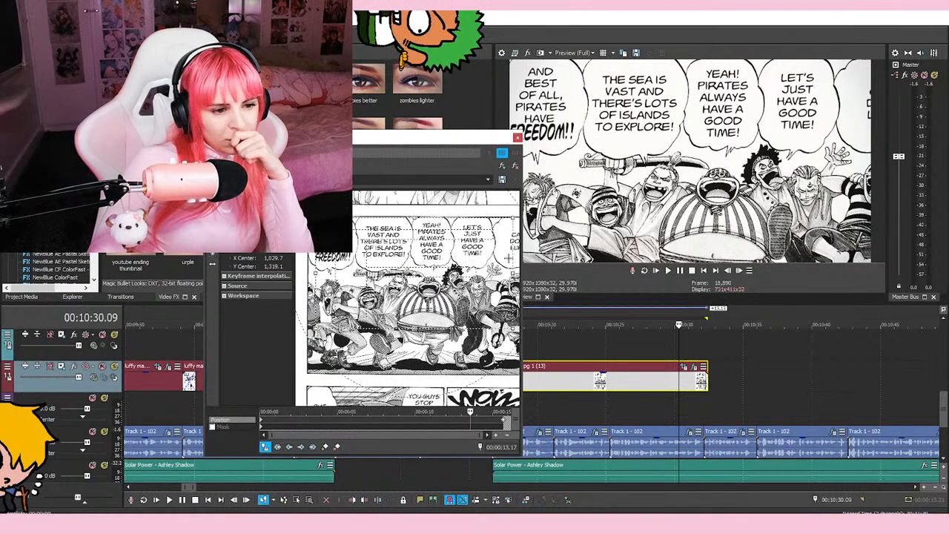
{"action": "left_click", "coordinate": [516, 137]}
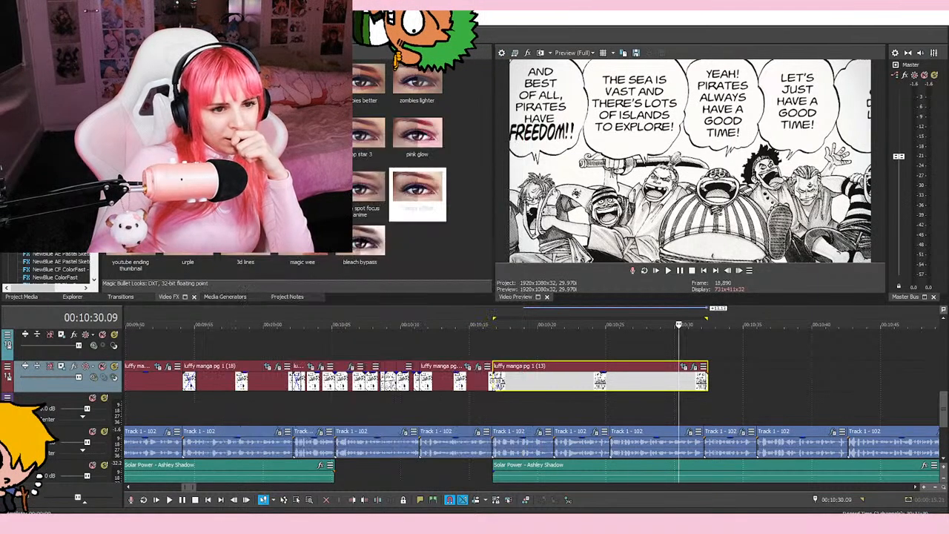
Step: Play the crossfade into the dancing crew clip from 00:10:16.19 to check how the reframed panel enters
{"action": "left_click", "coordinate": [493, 348]}
{"action": "scroll", "coordinate": [577, 363], "scroll_direction": "up", "scroll_amount": 4}
{"action": "left_click", "coordinate": [668, 270]}
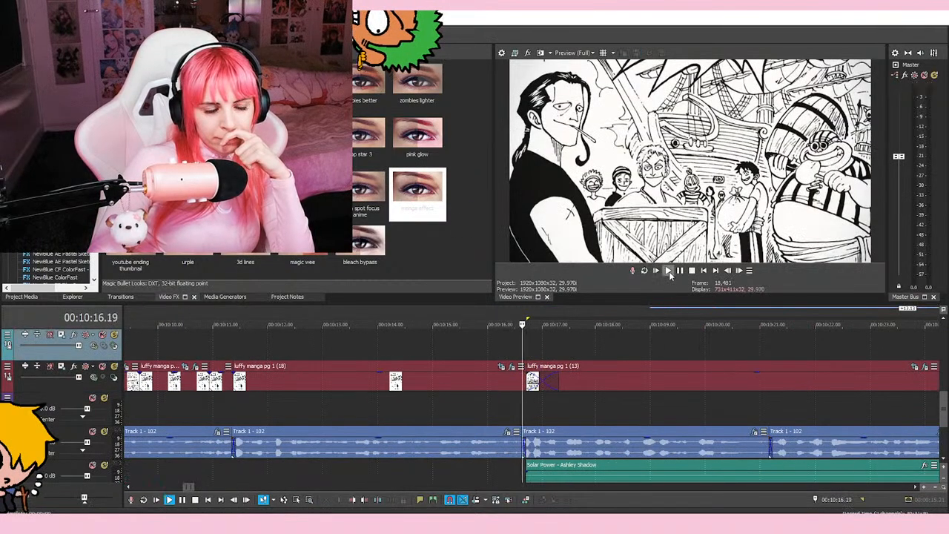
{"action": "scroll", "coordinate": [662, 375], "scroll_direction": "down", "scroll_amount": 4}
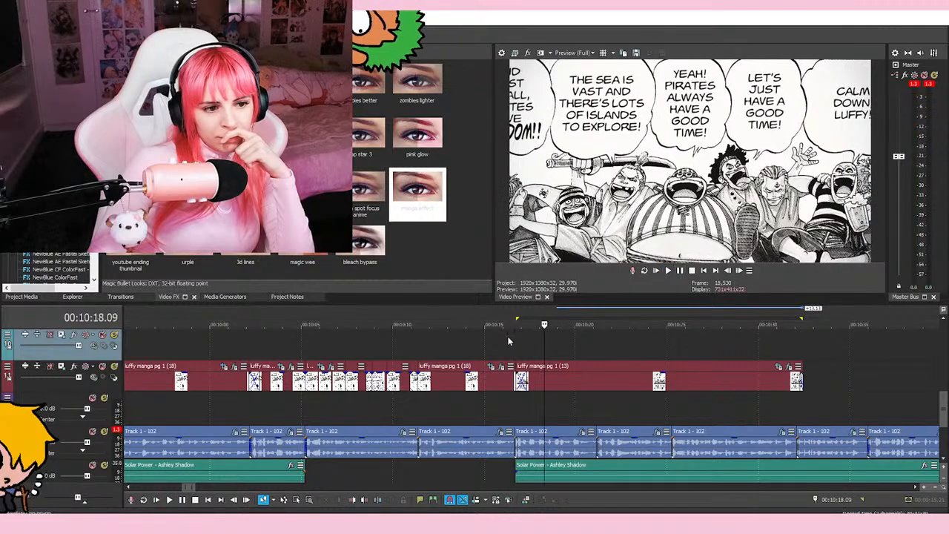
Step: Play from 00:10:14.28 through the dancing crew clip, replay its ending, and pause at 00:10:32.02 to find the next panel's cue
{"action": "left_click", "coordinate": [505, 333]}
{"action": "left_click", "coordinate": [483, 338]}
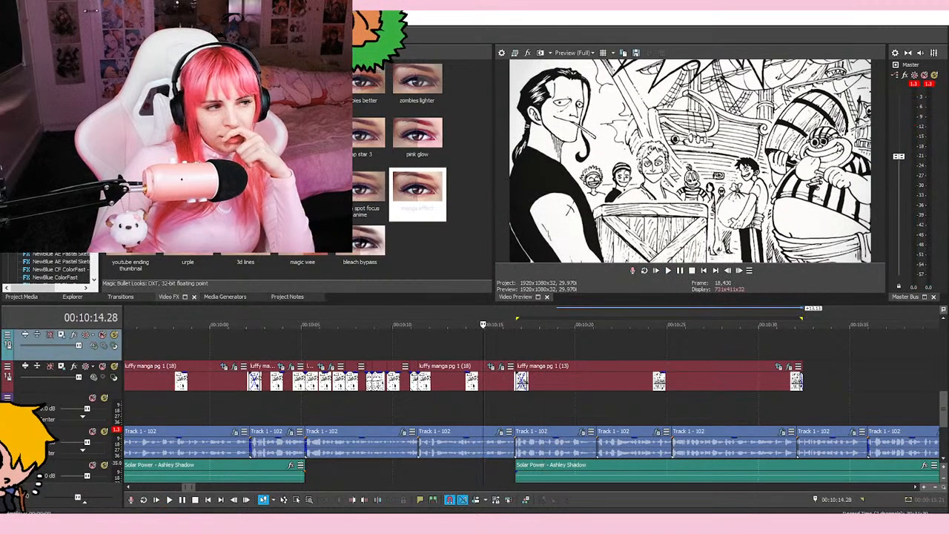
{"action": "left_click", "coordinate": [668, 270]}
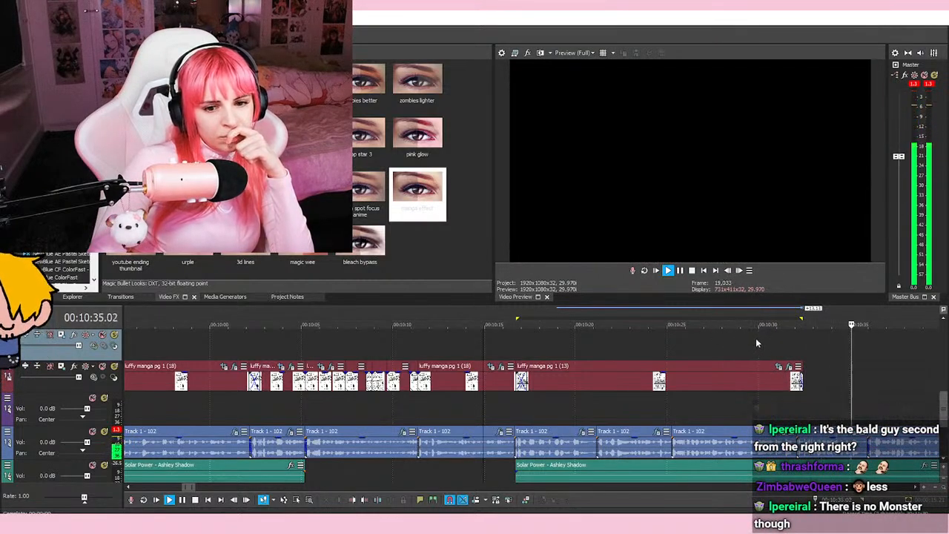
{"action": "left_click", "coordinate": [667, 271]}
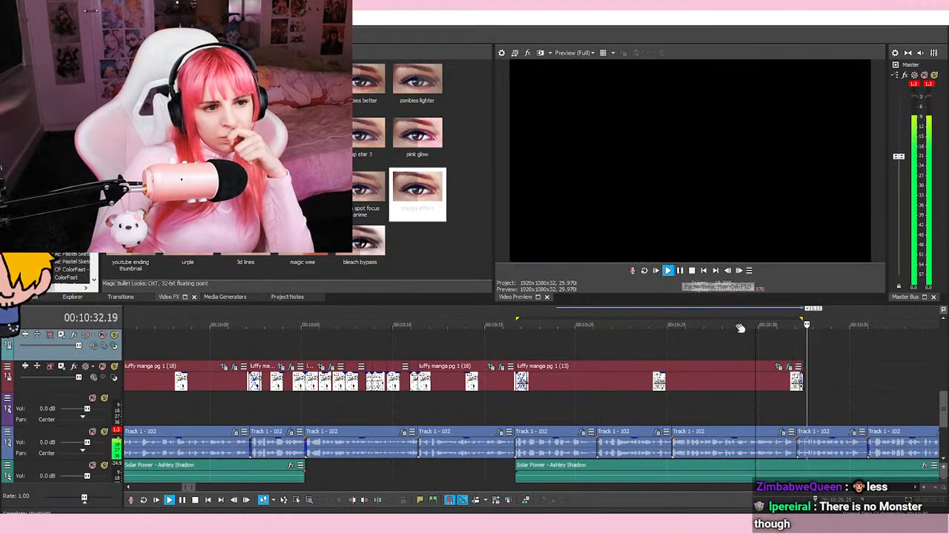
{"action": "left_click", "coordinate": [667, 271]}
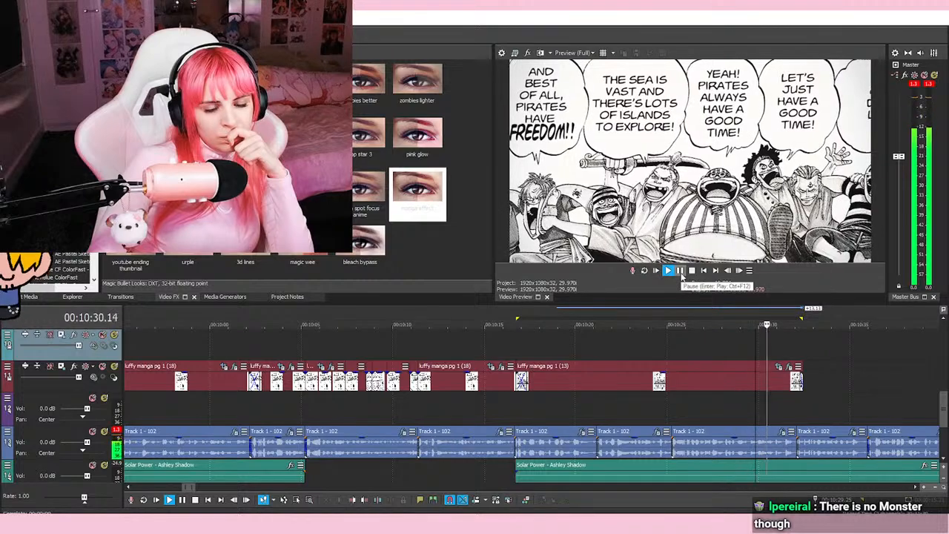
{"action": "left_click", "coordinate": [680, 270]}
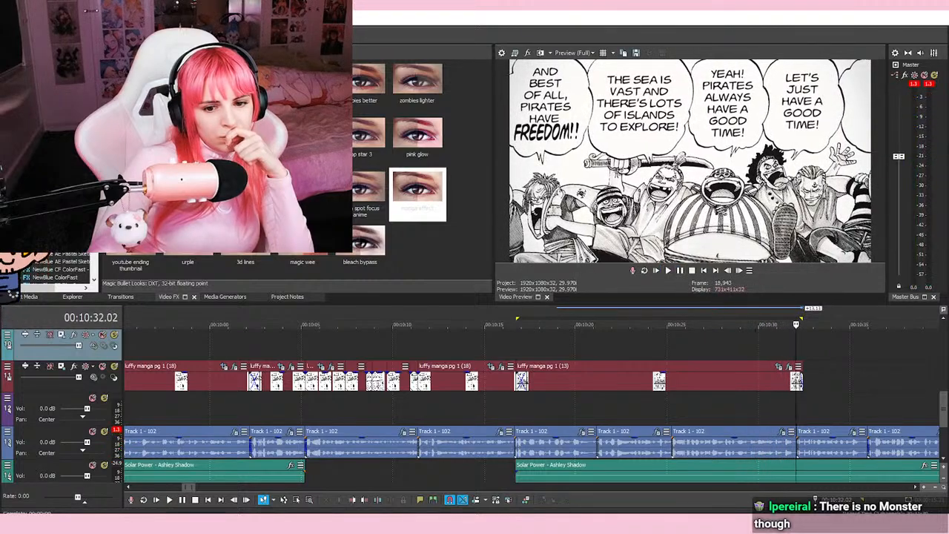
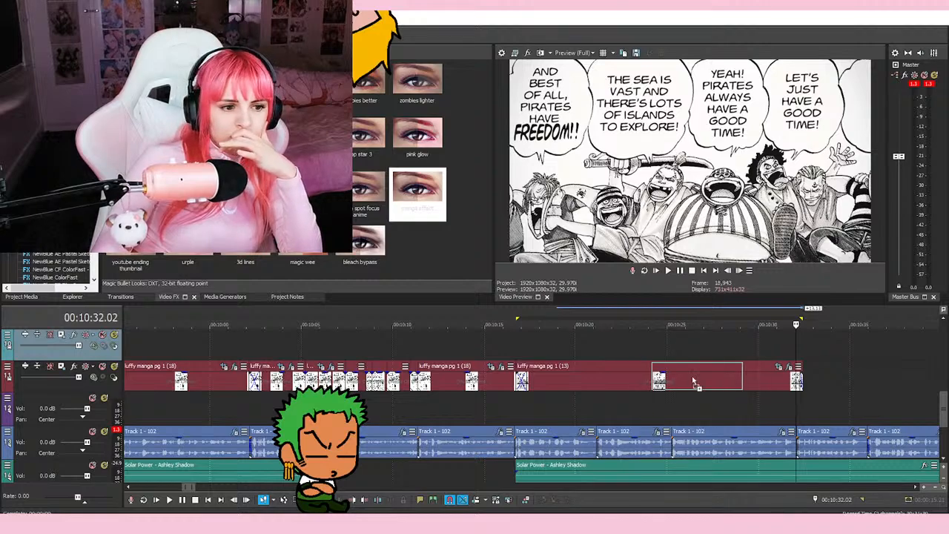
Step: Add luffy manga pg 1 (23) and place it on the main manga track at 00:10:32.03, overlapping the dancing crew clip for a 10-frame crossfade
{"action": "left_click_drag", "start_coordinate": [674, 396], "coordinate": [816, 347]}
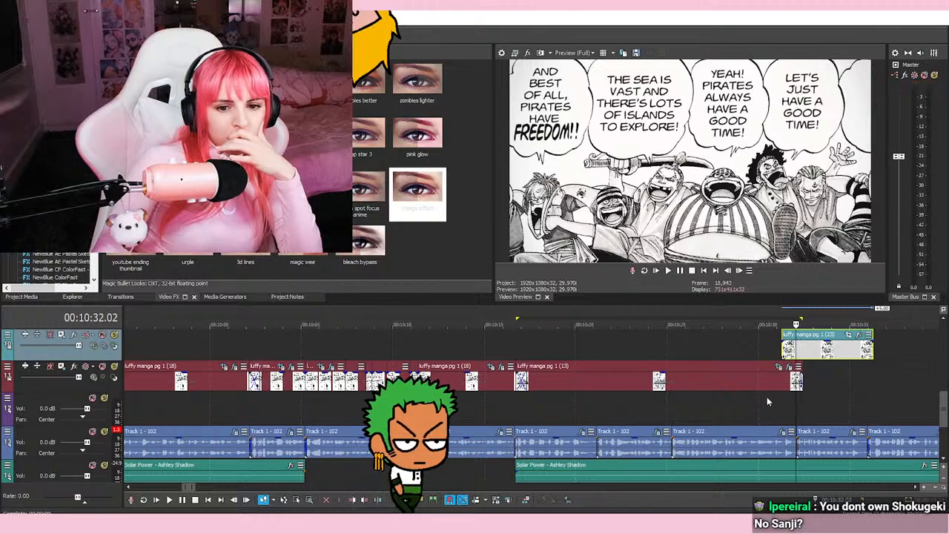
{"action": "left_click", "coordinate": [815, 347]}
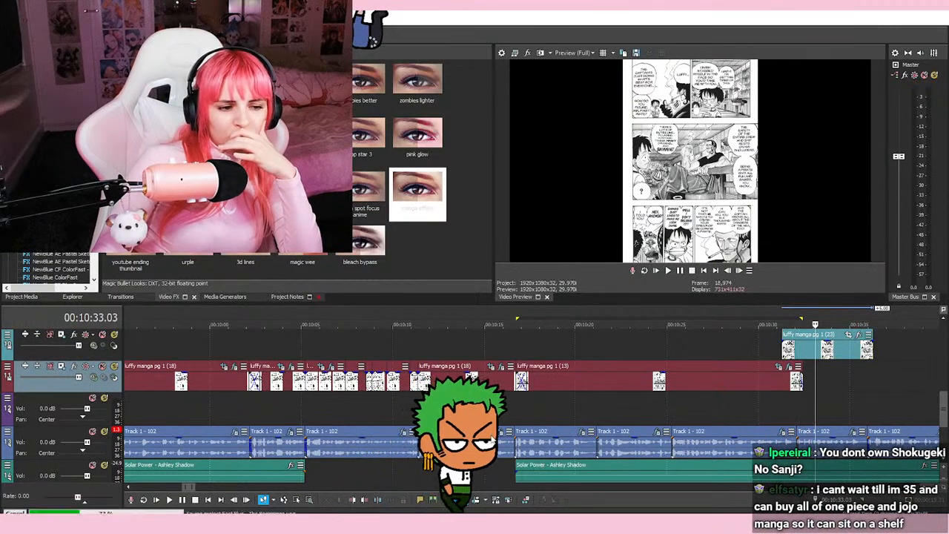
{"action": "left_click", "coordinate": [800, 411]}
{"action": "scroll", "coordinate": [800, 410], "scroll_direction": "up", "scroll_amount": 5}
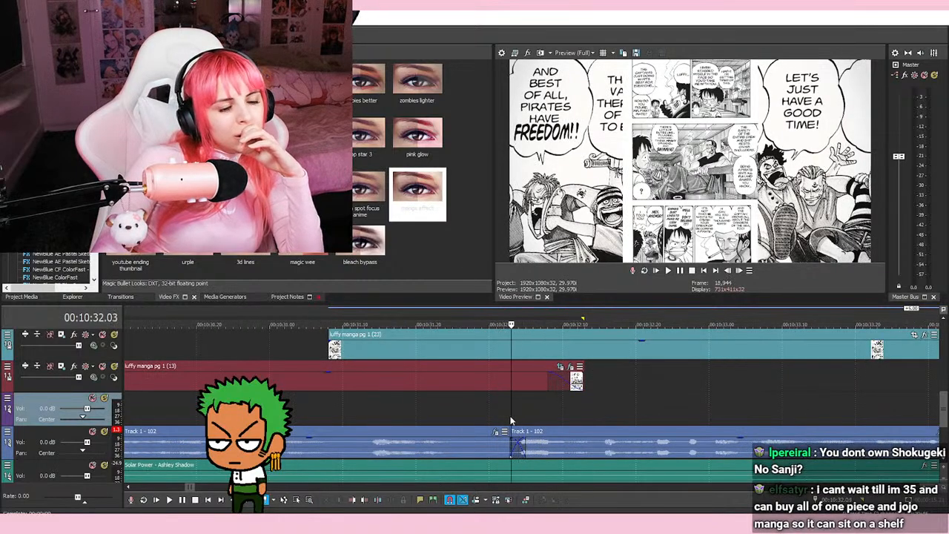
{"action": "scroll", "coordinate": [519, 400], "scroll_direction": "down", "scroll_amount": 2}
{"action": "left_click", "coordinate": [614, 376]}
{"action": "left_click_drag", "start_coordinate": [604, 379], "coordinate": [604, 378]}
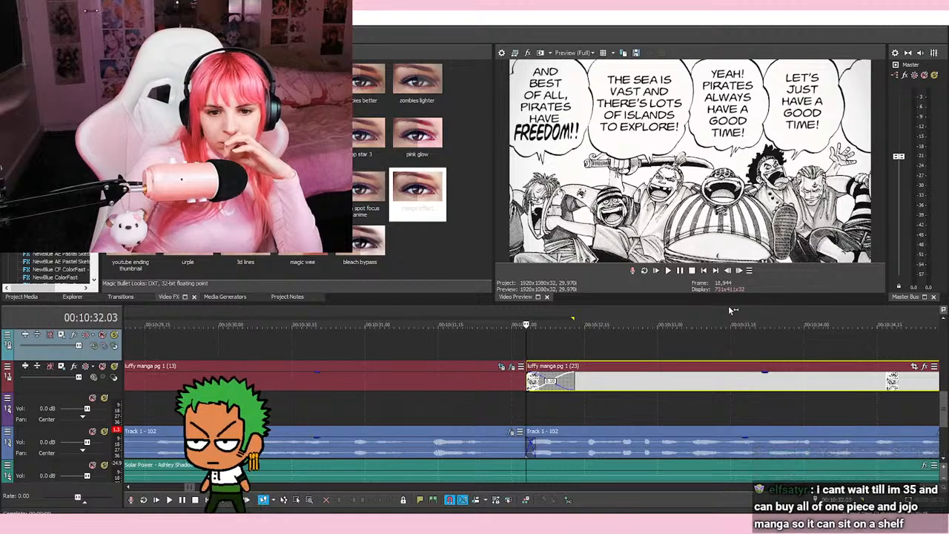
Step: Play the crossfade into luffy manga pg 1 (23) and listen to the voice track to about 00:10:41
{"action": "key", "text": "space"}
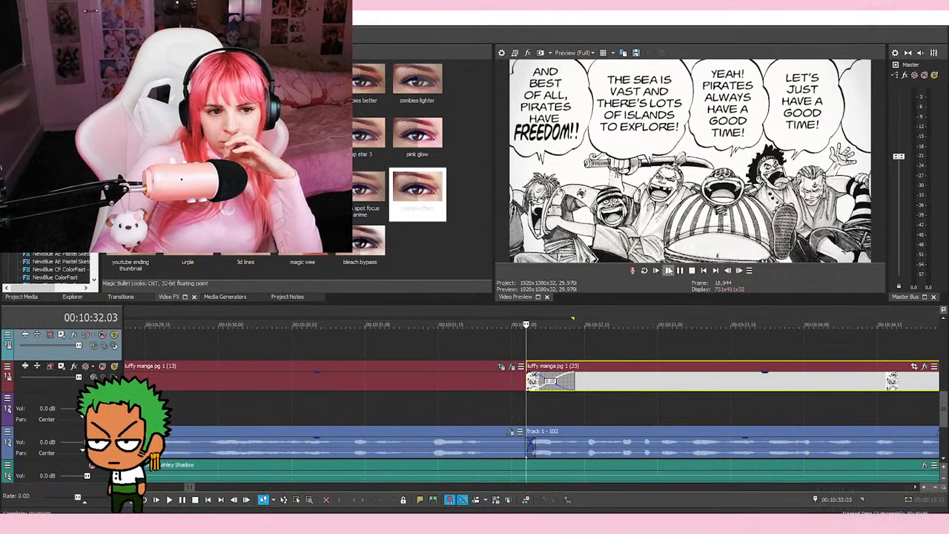
{"action": "scroll", "coordinate": [680, 329], "scroll_direction": "down", "scroll_amount": 3}
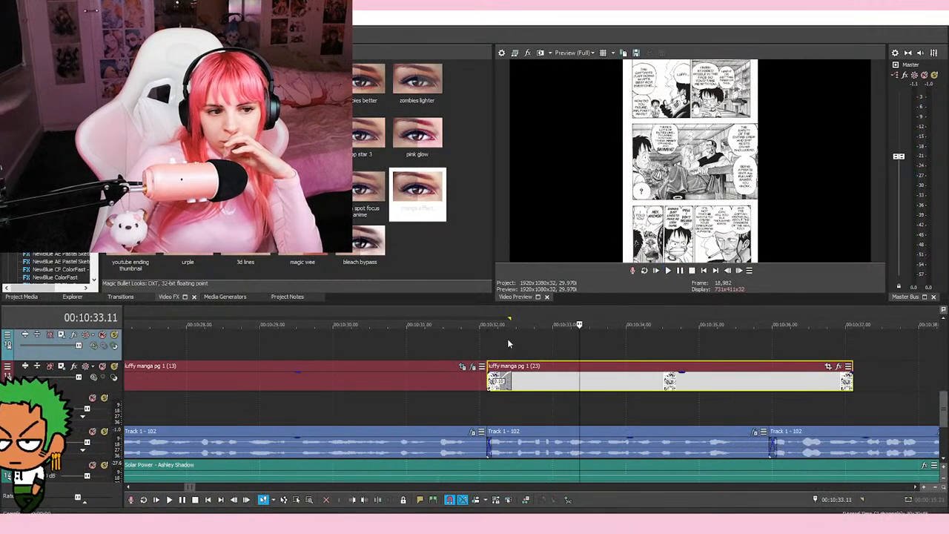
{"action": "key", "text": "space"}
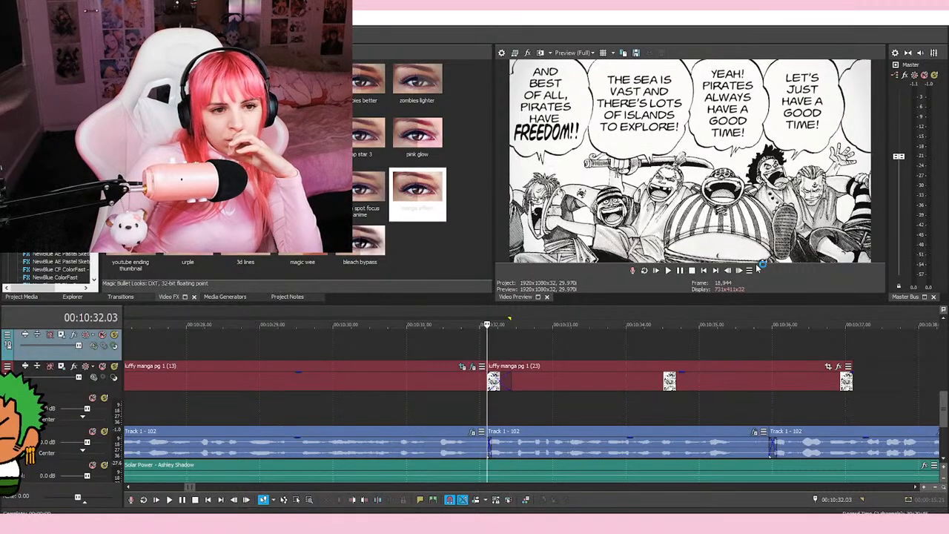
{"action": "left_click", "coordinate": [668, 271]}
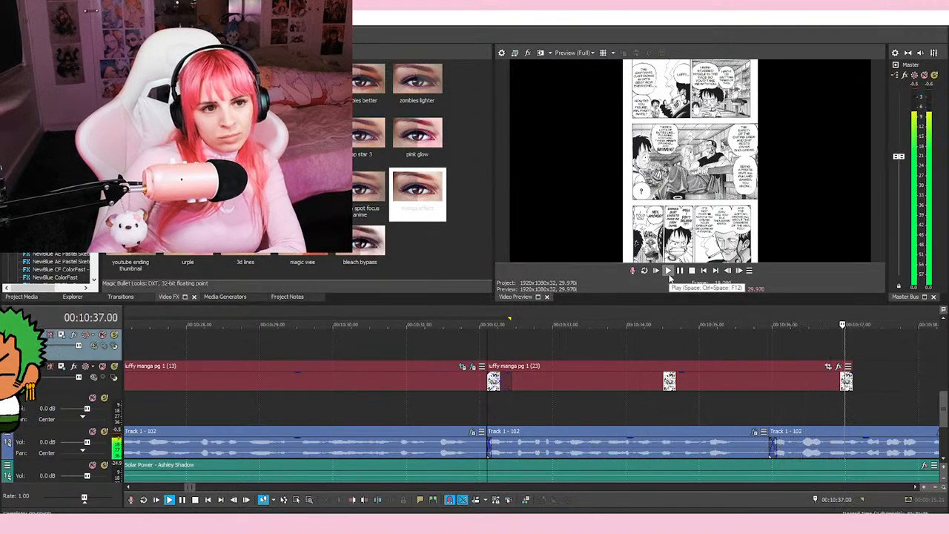
{"action": "scroll", "coordinate": [719, 367], "scroll_direction": "down", "scroll_amount": 3}
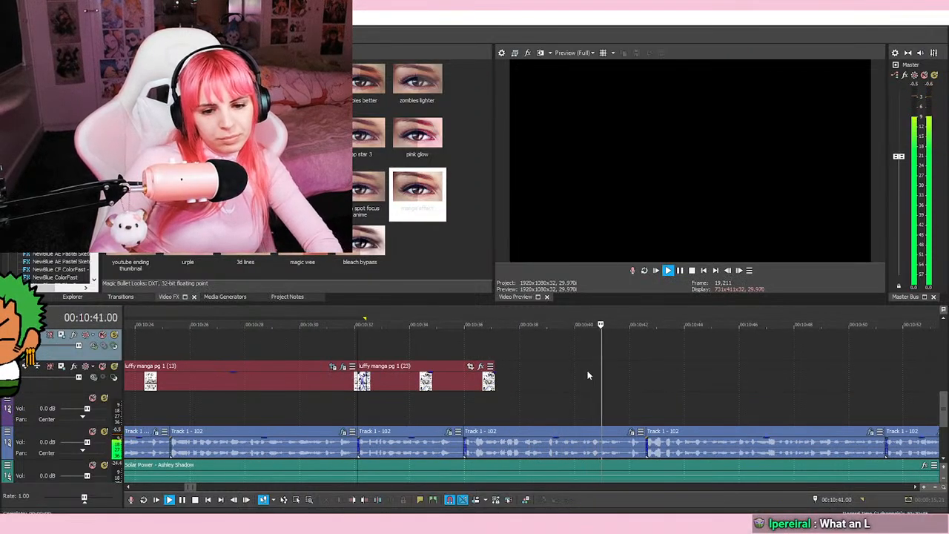
Step: Extend luffy manga pg 1 (23) to end at about 00:10:43 on the main manga track
{"action": "left_click", "coordinate": [575, 397]}
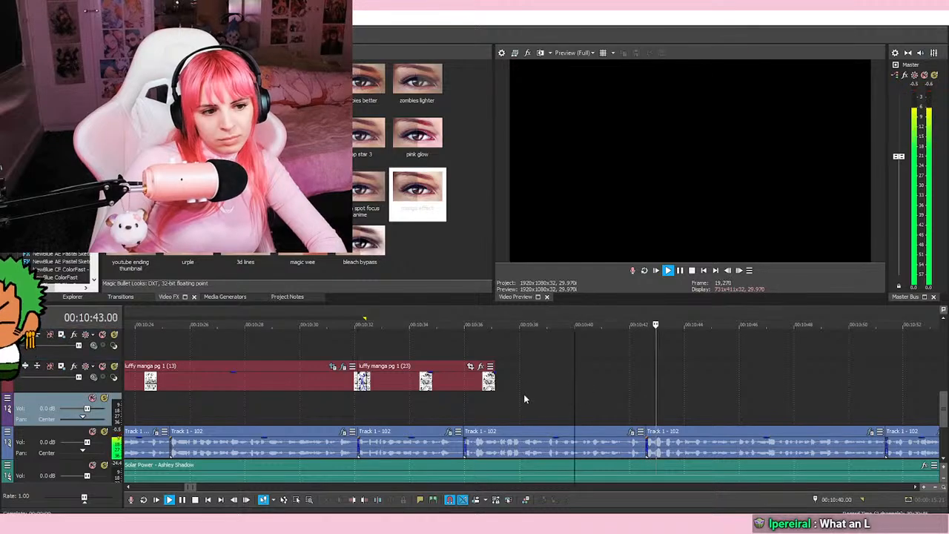
{"action": "left_click_drag", "start_coordinate": [495, 386], "coordinate": [655, 387]}
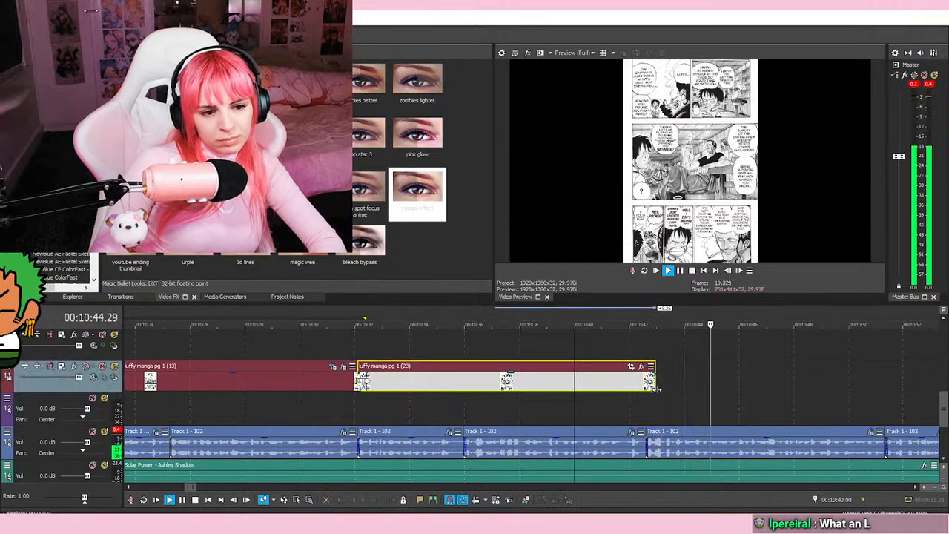
{"action": "left_click", "coordinate": [634, 407]}
Step: Open Pan/Crop for luffy manga pg 1 (23), match the output aspect, and tighten the crop on the middle panel at X center 1,155.0
{"action": "left_click", "coordinate": [632, 367]}
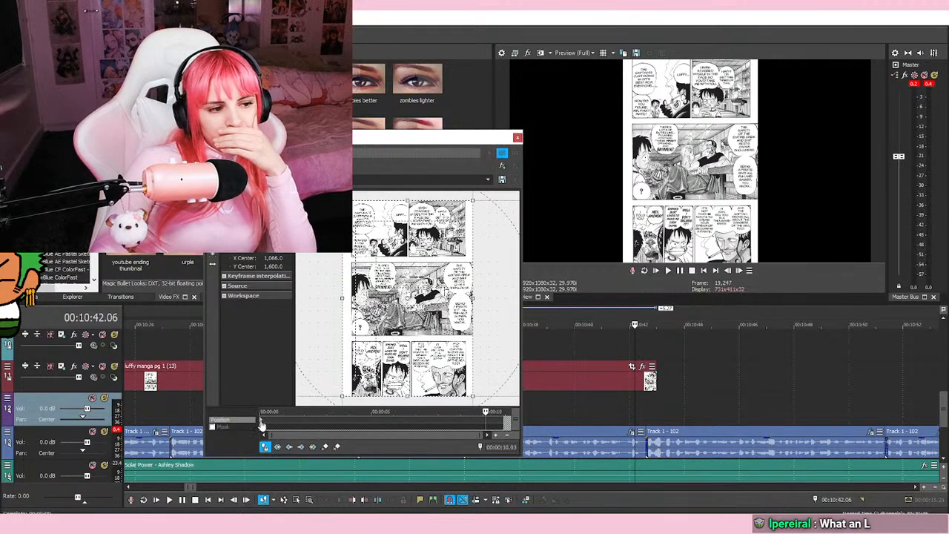
{"action": "left_click", "coordinate": [296, 420]}
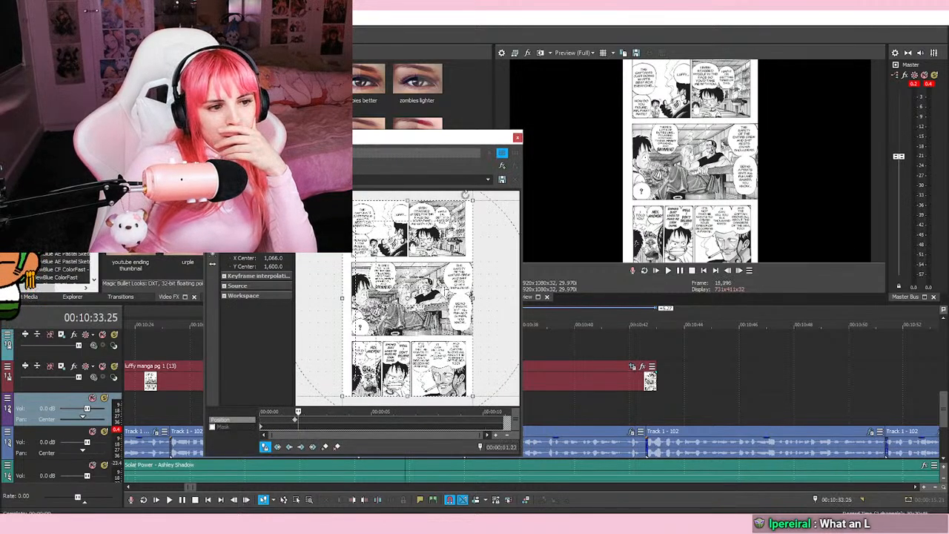
{"action": "left_click", "coordinate": [484, 175]}
{"action": "left_click", "coordinate": [474, 206]}
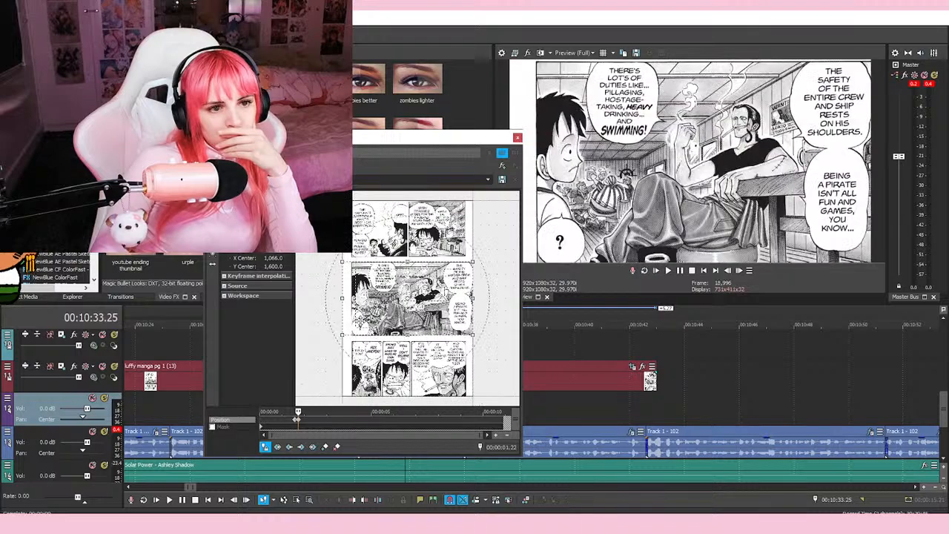
{"action": "left_click_drag", "start_coordinate": [342, 298], "coordinate": [354, 298]}
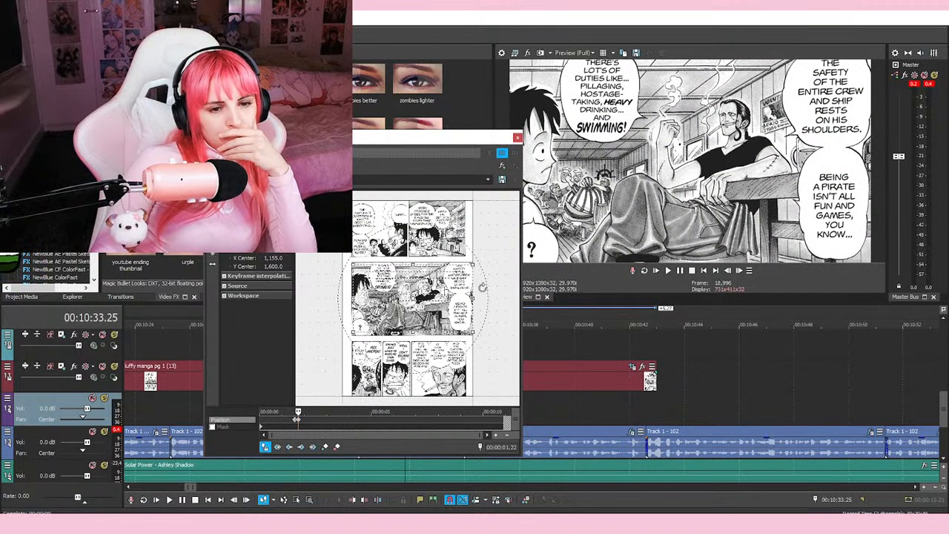
{"action": "left_click_drag", "start_coordinate": [463, 292], "coordinate": [465, 292]}
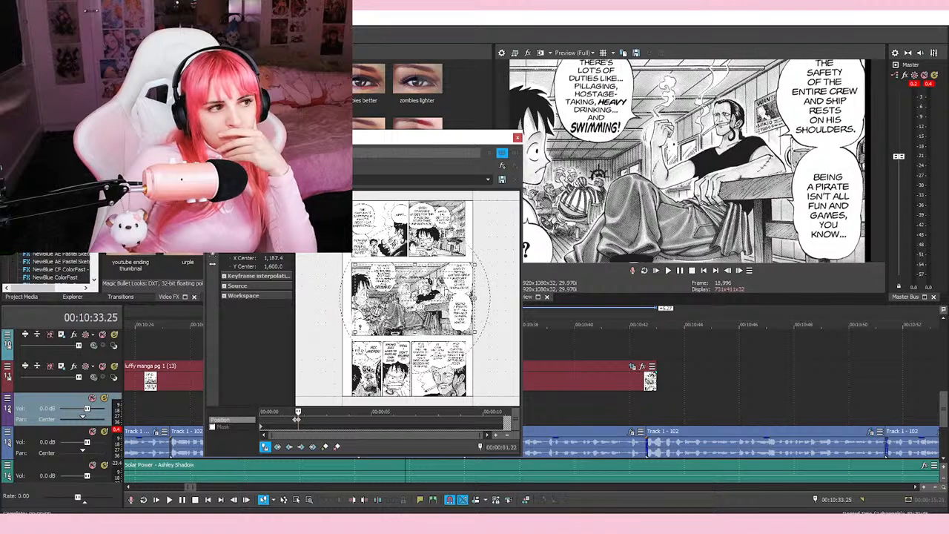
{"action": "key", "text": "ctrl+z"}
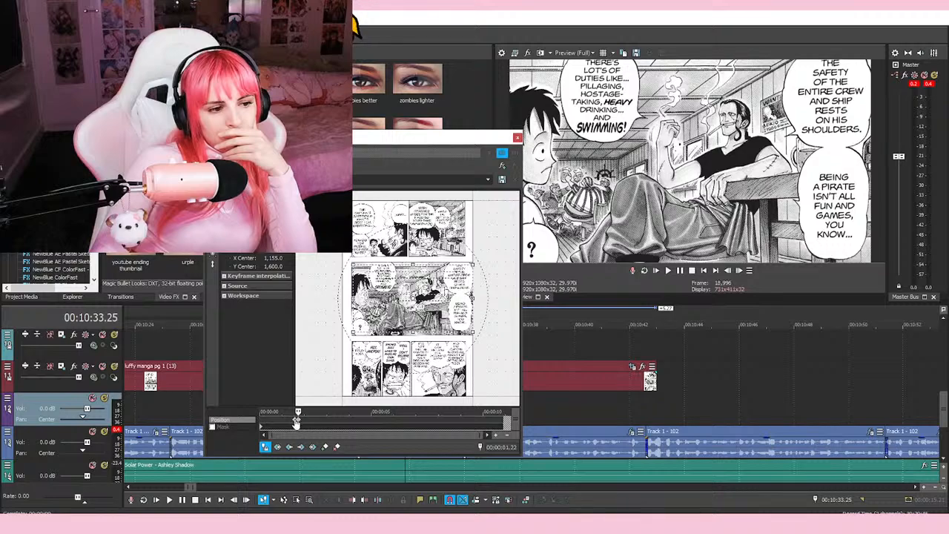
Step: Keyframe a slow vertical pan from Y center 1,605.5 at the clip's start to 1,567.1 at its end, without any intermediate keyframe
{"action": "left_click", "coordinate": [295, 422]}
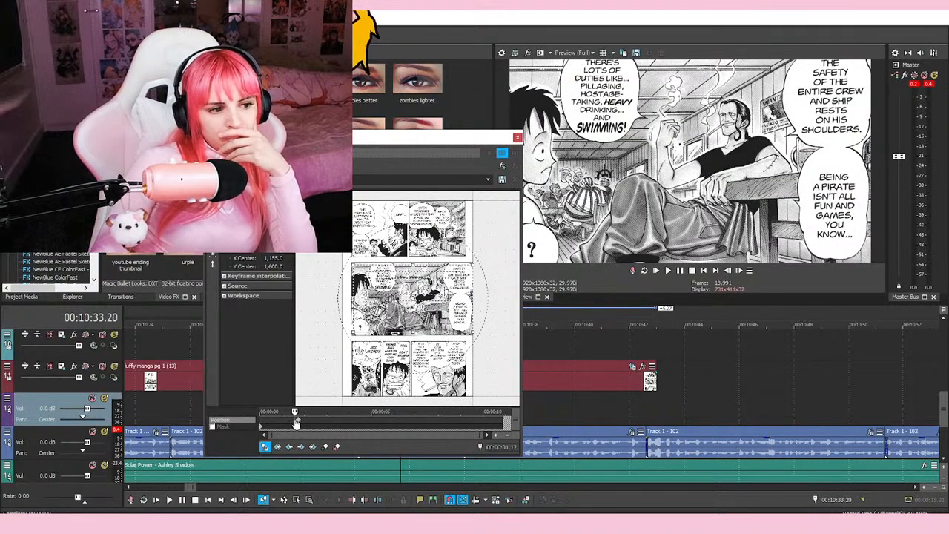
{"action": "left_click", "coordinate": [298, 421]}
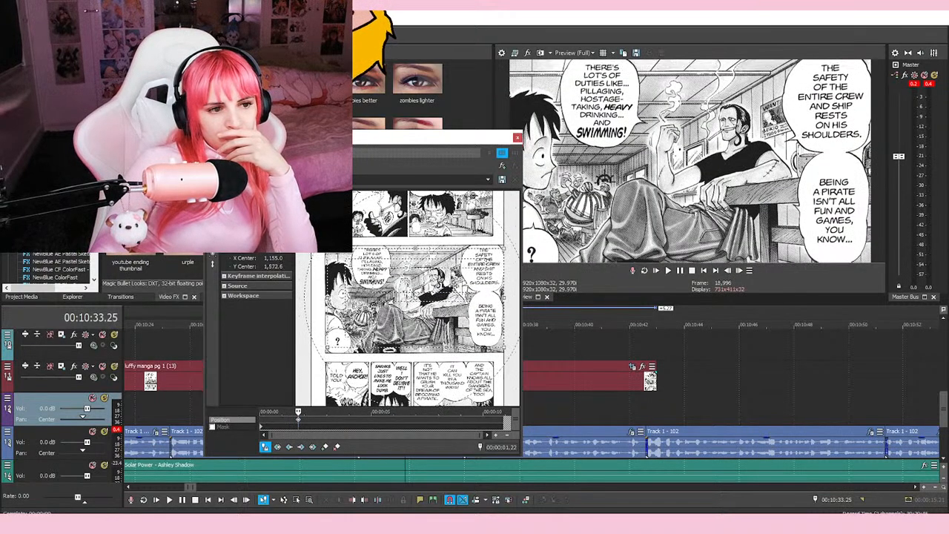
{"action": "left_click_drag", "start_coordinate": [362, 382], "coordinate": [363, 382]}
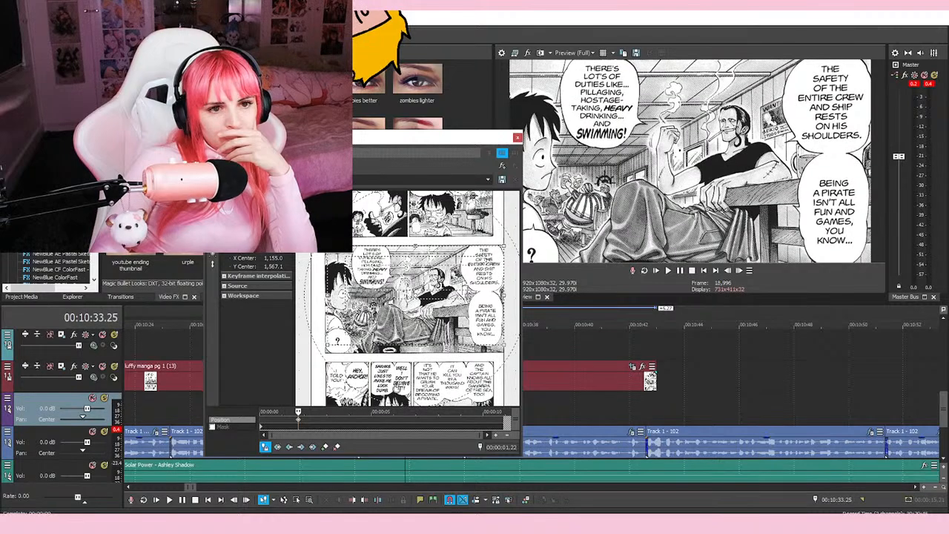
{"action": "left_click_drag", "start_coordinate": [298, 421], "coordinate": [572, 441]}
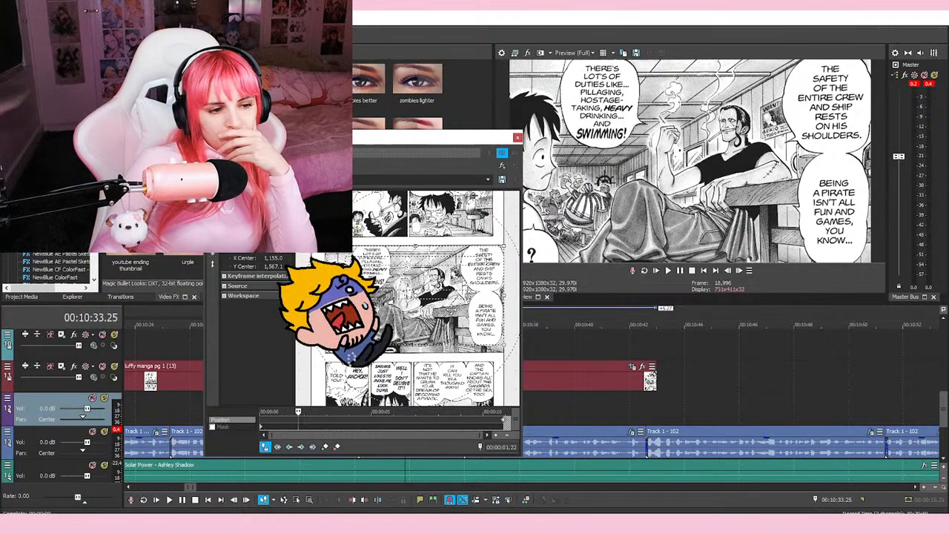
{"action": "left_click_drag", "start_coordinate": [458, 309], "coordinate": [459, 313]}
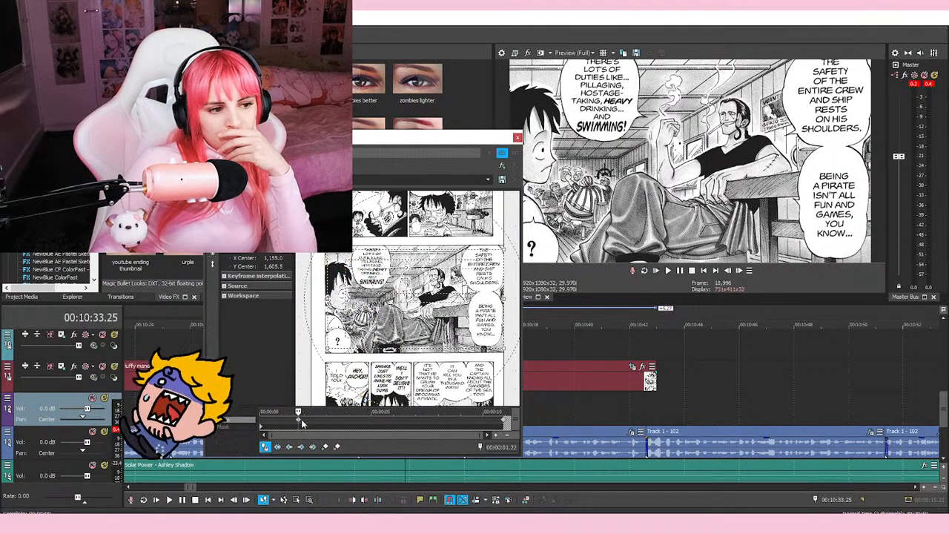
{"action": "key", "text": "Delete"}
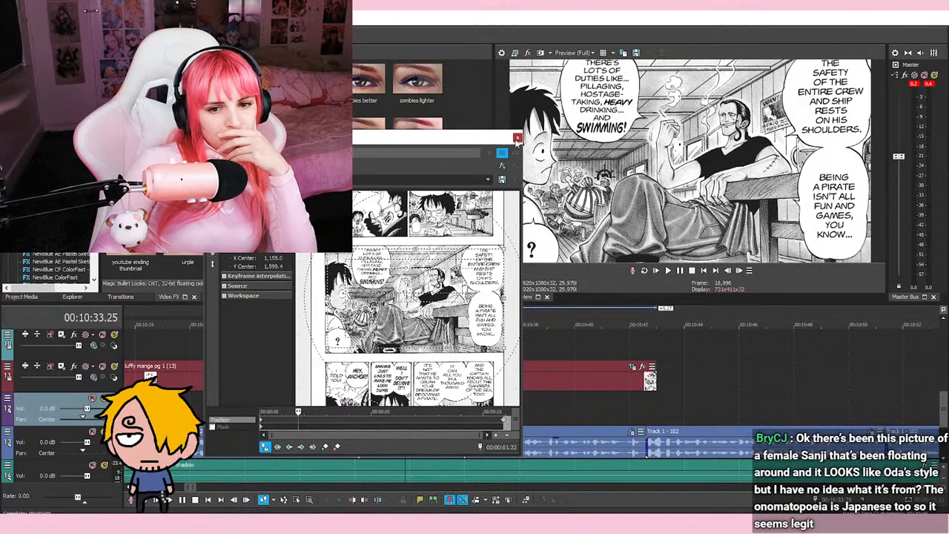
{"action": "left_click", "coordinate": [517, 138]}
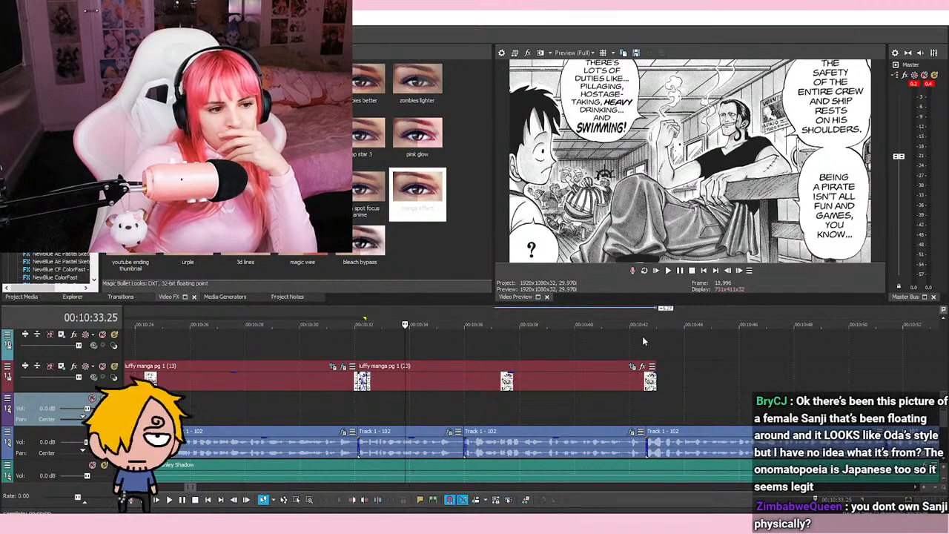
Step: Apply the manga effect Magic Bullet Looks preset to luffy manga pg 1 (23) on the main manga track
{"action": "left_click", "coordinate": [408, 353]}
{"action": "left_click", "coordinate": [410, 354]}
{"action": "left_click_drag", "start_coordinate": [417, 189], "coordinate": [605, 384]}
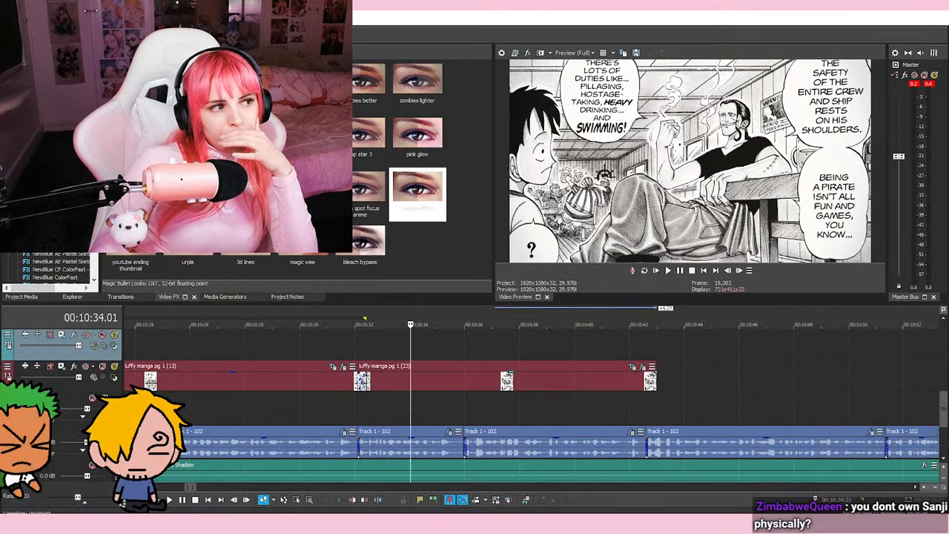
Step: Review the crossfade into luffy manga pg 1 (23), playing from 00:10:31.00 and pausing at 00:10:36.06
{"action": "left_click", "coordinate": [353, 347]}
{"action": "scroll", "coordinate": [353, 347], "scroll_direction": "up", "scroll_amount": 3}
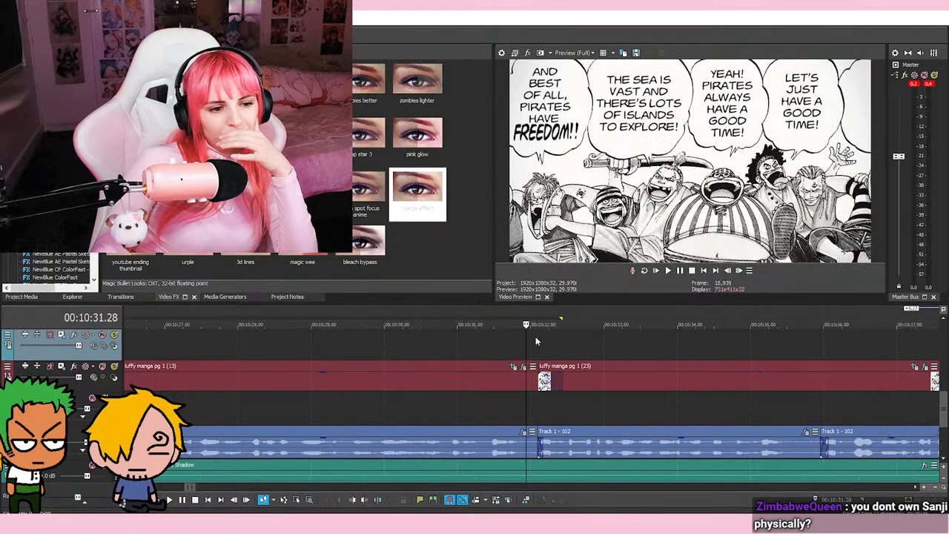
{"action": "left_click", "coordinate": [551, 346]}
{"action": "key", "text": "space"}
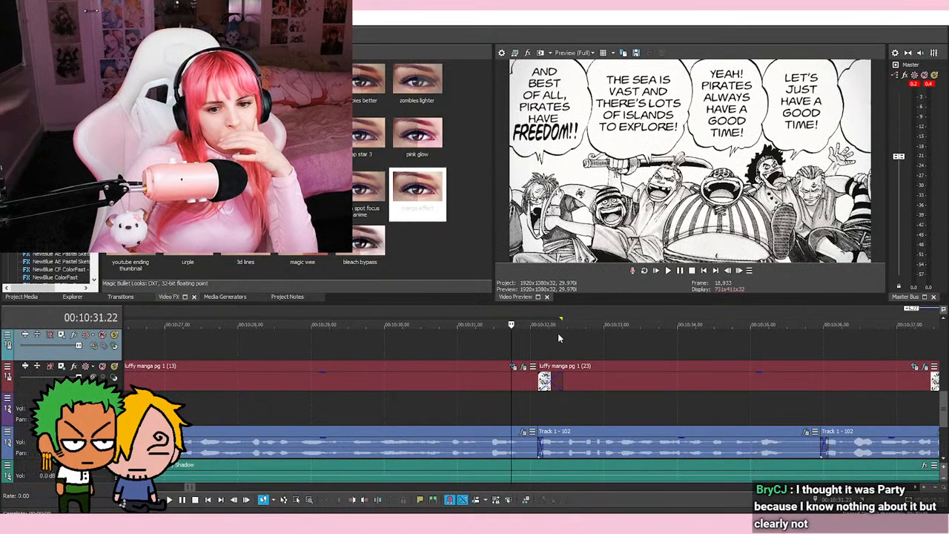
{"action": "left_click", "coordinate": [549, 346]}
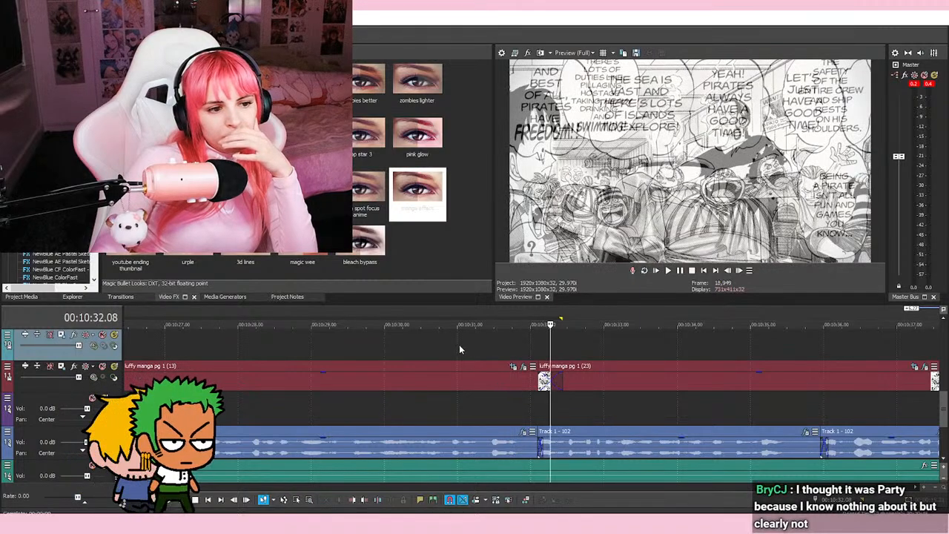
{"action": "left_click", "coordinate": [459, 349]}
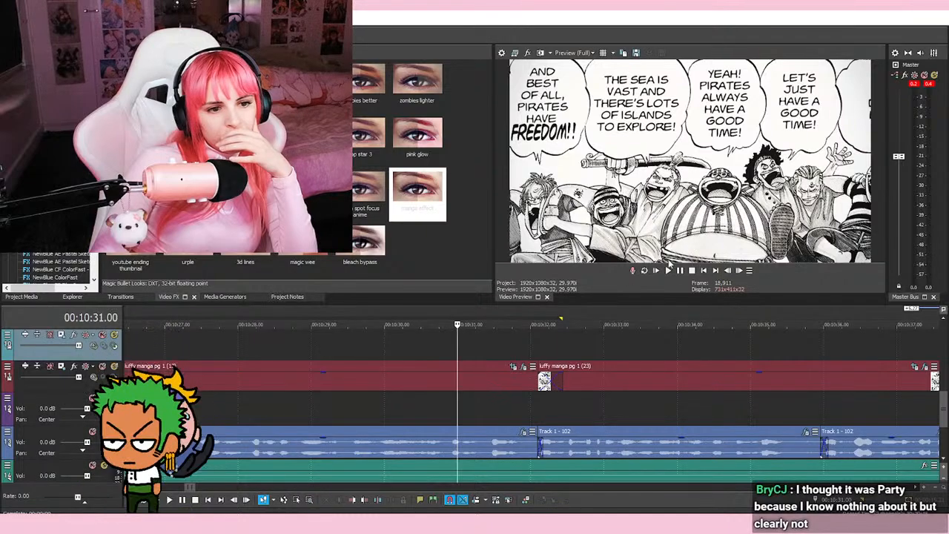
{"action": "left_click", "coordinate": [668, 271]}
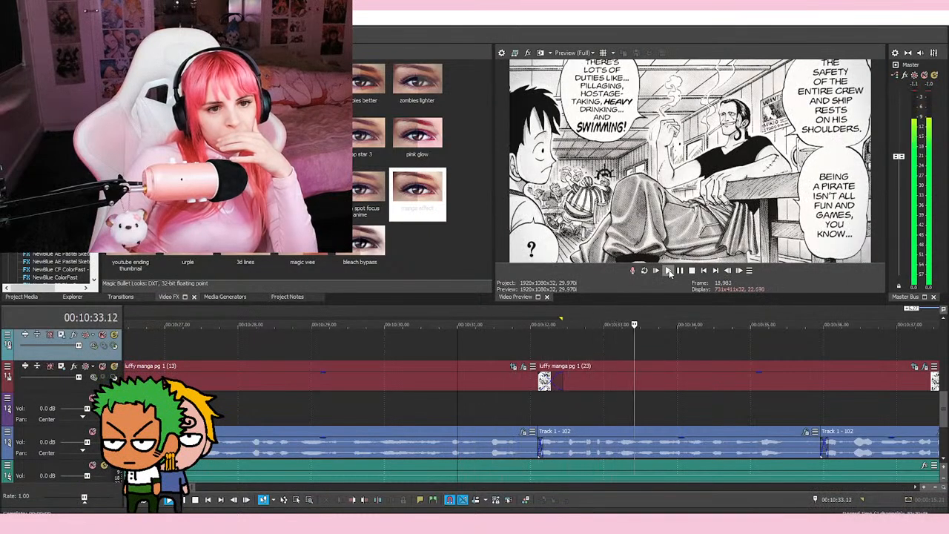
{"action": "scroll", "coordinate": [668, 348], "scroll_direction": "down", "scroll_amount": 3}
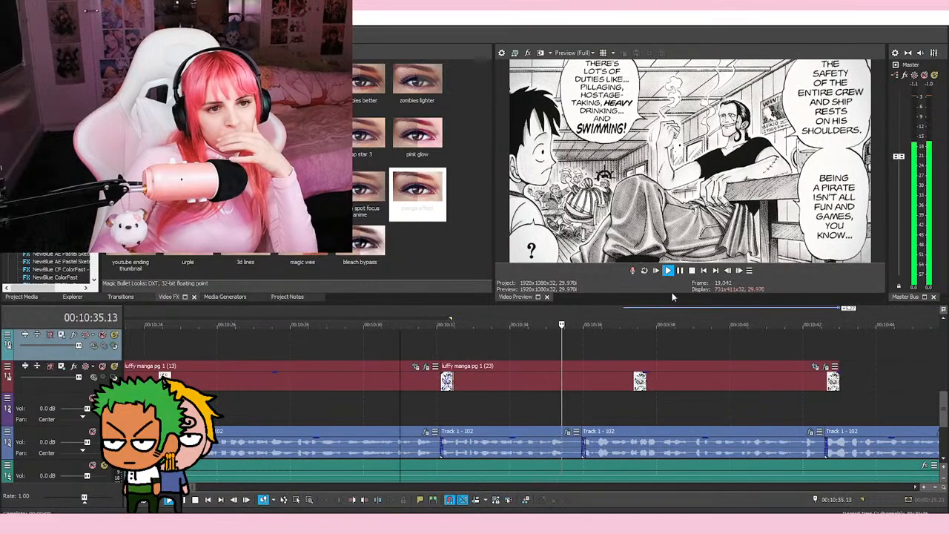
{"action": "key", "text": "space"}
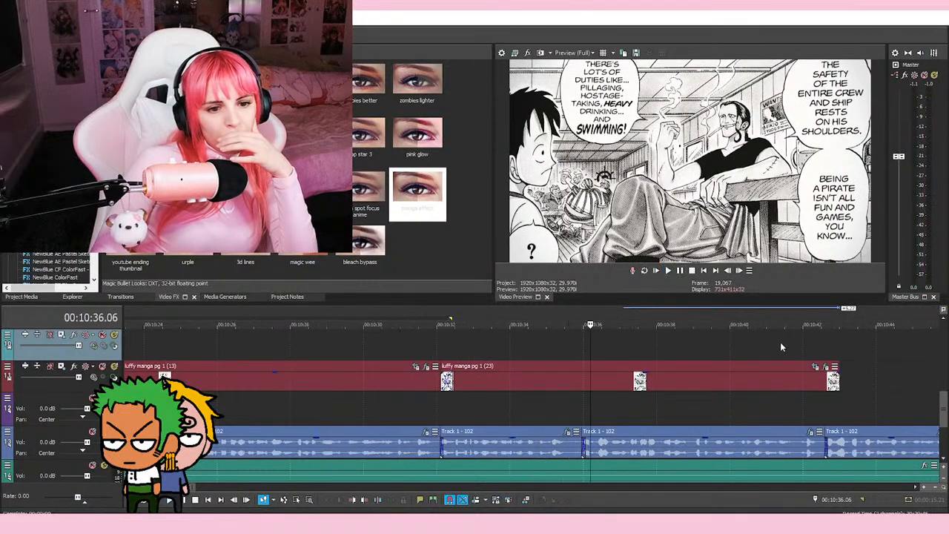
Step: Move the crop frame slightly lower on the first Pan/Crop keyframe of luffy manga pg 1 (23)
{"action": "left_click", "coordinate": [814, 366]}
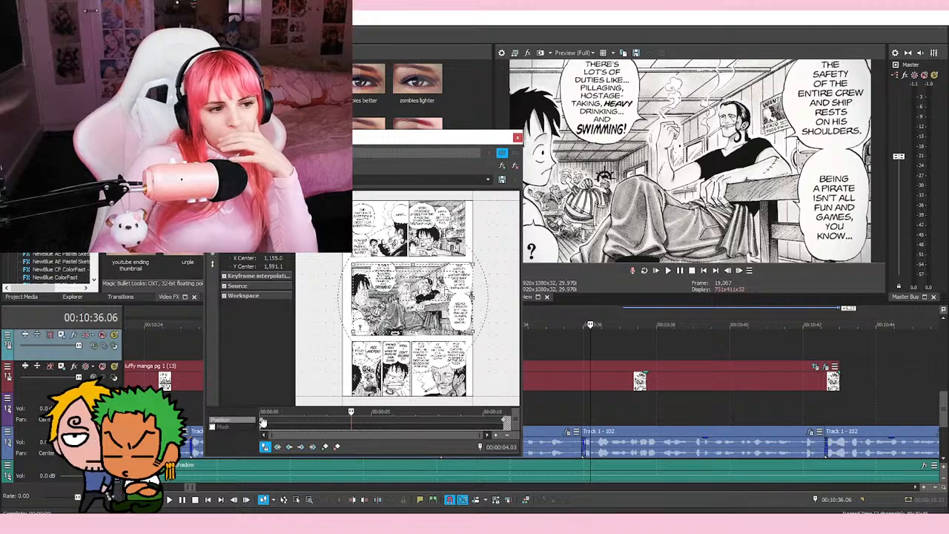
{"action": "left_click", "coordinate": [261, 421]}
{"action": "left_click_drag", "start_coordinate": [416, 303], "coordinate": [416, 304]}
{"action": "left_click", "coordinate": [517, 139]}
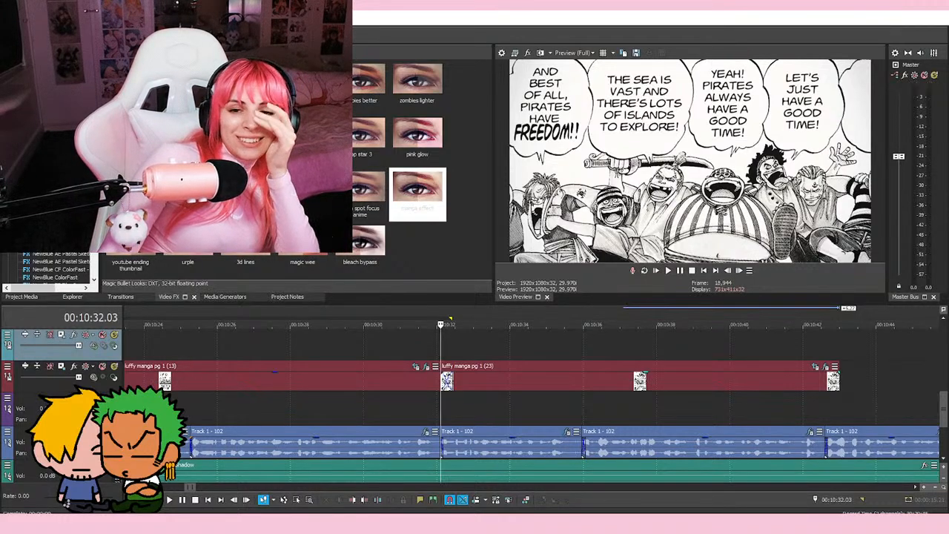
Step: Scrub back and forth over the opening seconds of luffy manga pg 1 (23) to check its crossfade
{"action": "left_click_drag", "start_coordinate": [504, 350], "coordinate": [509, 350]}
{"action": "left_click", "coordinate": [441, 344]}
{"action": "left_click", "coordinate": [477, 347]}
{"action": "left_click", "coordinate": [514, 344]}
{"action": "left_click", "coordinate": [511, 346]}
{"action": "left_click", "coordinate": [475, 344]}
{"action": "left_click", "coordinate": [442, 342]}
{"action": "left_click", "coordinate": [491, 339]}
{"action": "left_click", "coordinate": [508, 340]}
{"action": "left_click", "coordinate": [444, 341]}
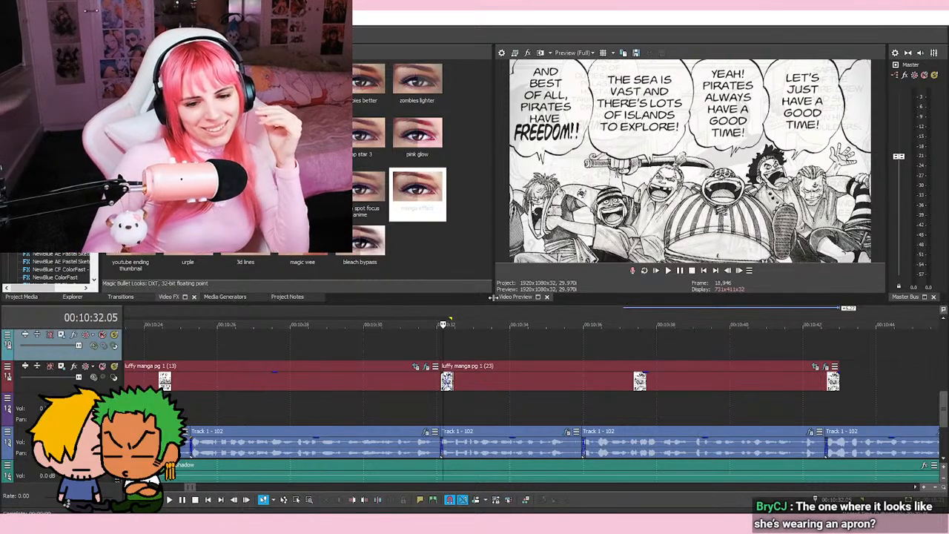
Step: Play luffy manga pg 1 (23) from 00:10:32.03 to check the pan, and stop at 00:10:42.18 for the next panel's cue
{"action": "scroll", "coordinate": [456, 351], "scroll_direction": "up", "scroll_amount": 4}
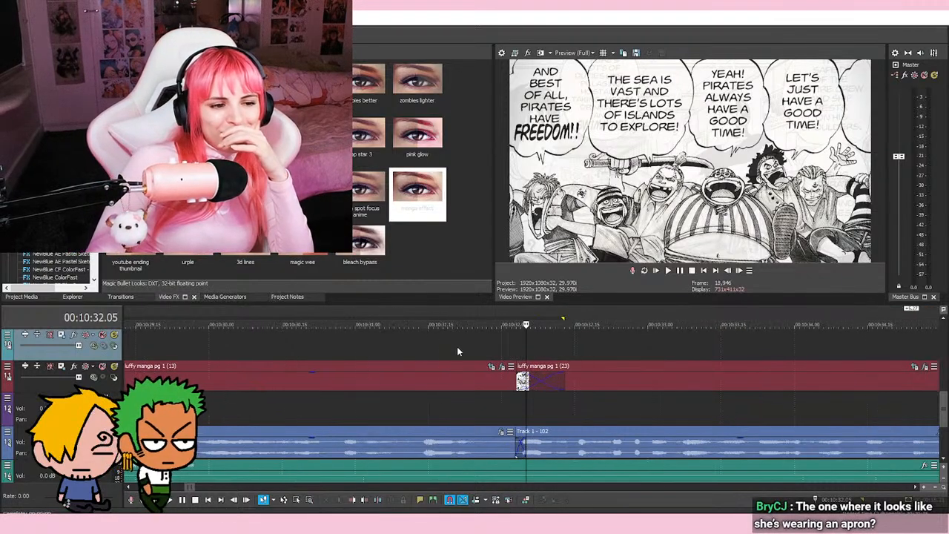
{"action": "left_click", "coordinate": [516, 349]}
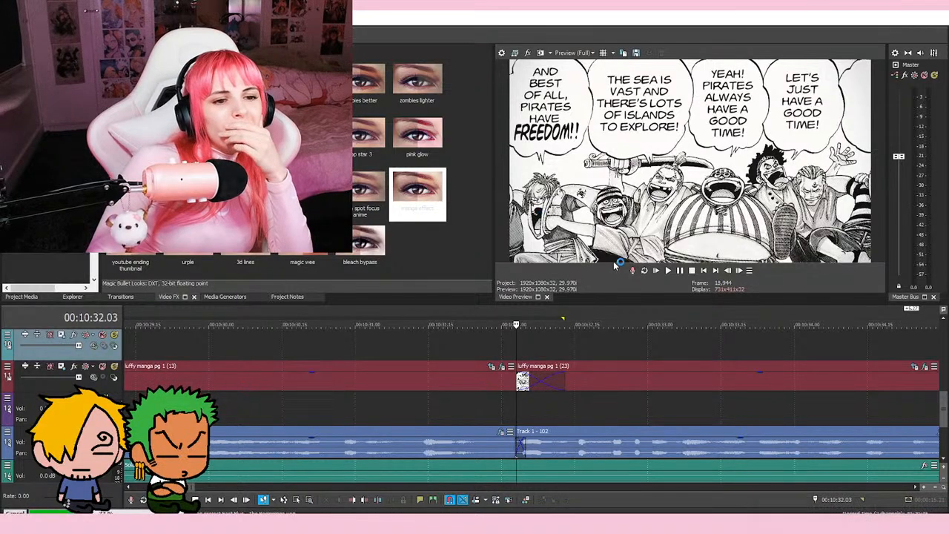
{"action": "left_click", "coordinate": [667, 270]}
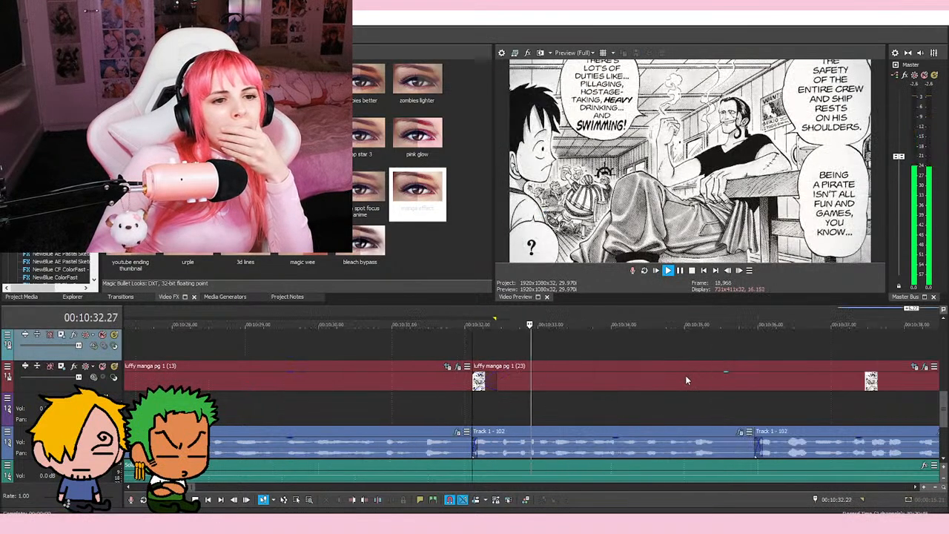
{"action": "scroll", "coordinate": [685, 375], "scroll_direction": "down", "scroll_amount": 3}
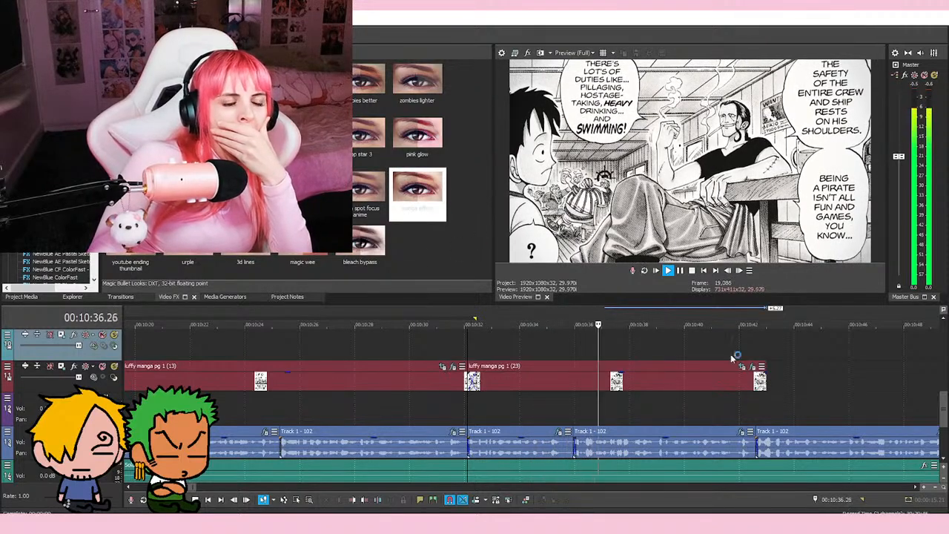
{"action": "scroll", "coordinate": [774, 374], "scroll_direction": "up", "scroll_amount": 3}
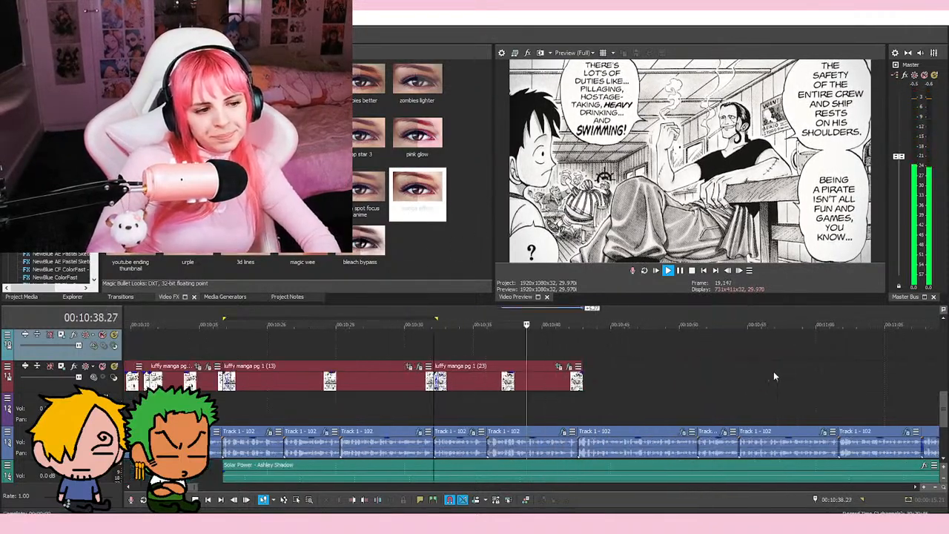
{"action": "scroll", "coordinate": [679, 354], "scroll_direction": "right", "scroll_amount": 2}
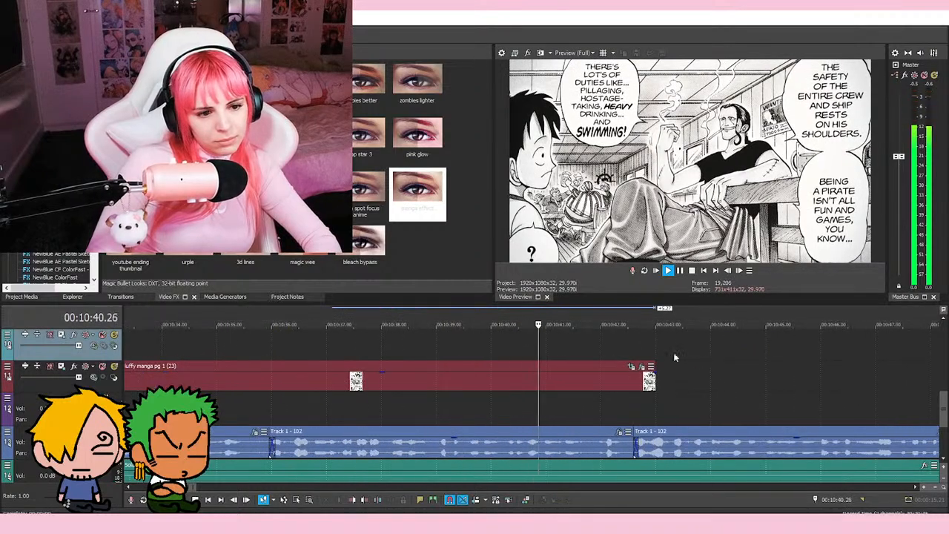
{"action": "key", "text": "space"}
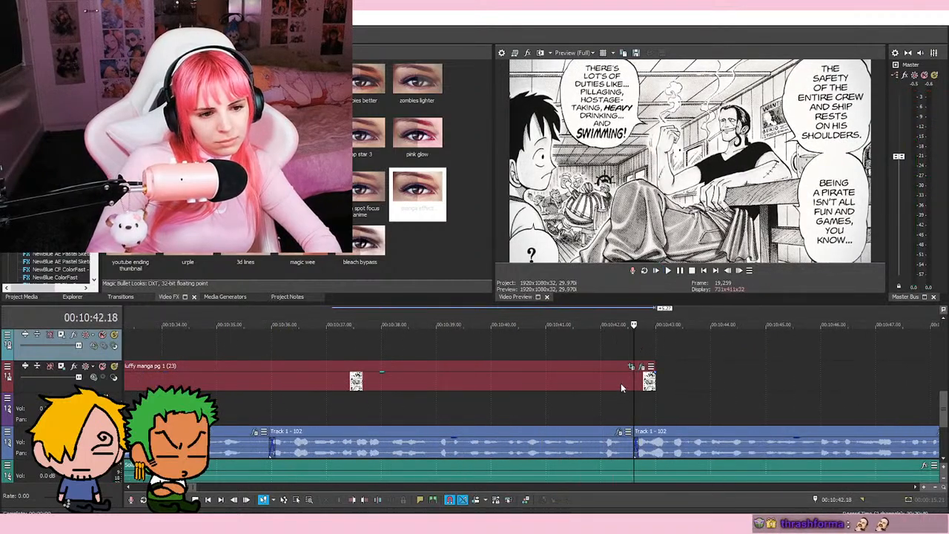
Step: Copy luffy manga pg 1 (23) and paste the duplicate at 00:10:42.18 on the main manga track, overlapping the original's end for a crossfade
{"action": "right_click", "coordinate": [630, 380]}
{"action": "left_click", "coordinate": [650, 210]}
{"action": "key", "text": "ctrl+v"}
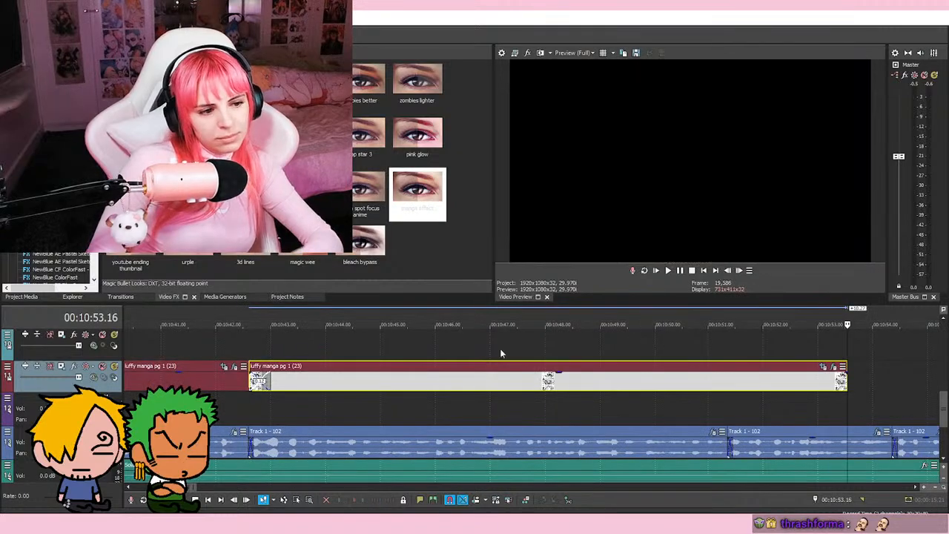
Step: Open the Pan/Crop settings of the duplicated luffy manga pg 1 (23) clip at its first keyframe
{"action": "left_click", "coordinate": [821, 367]}
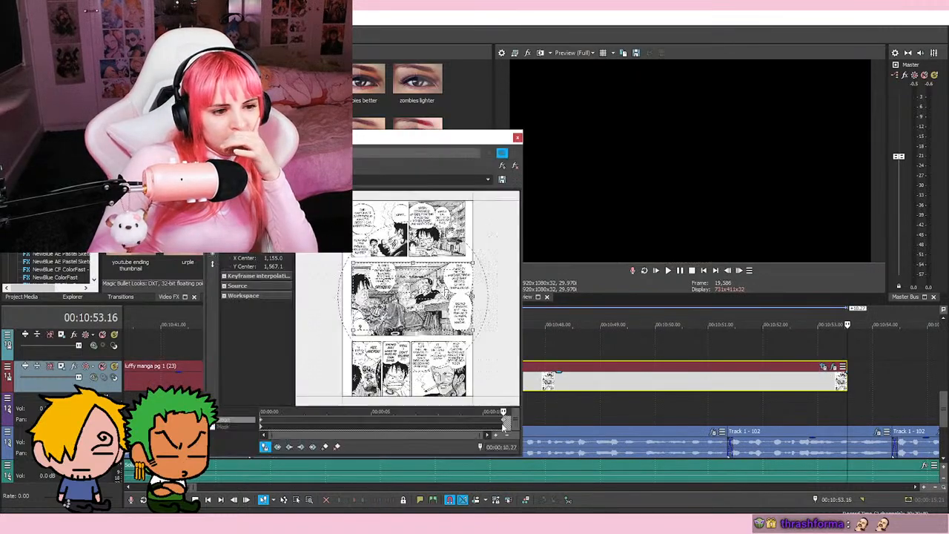
{"action": "left_click", "coordinate": [259, 421]}
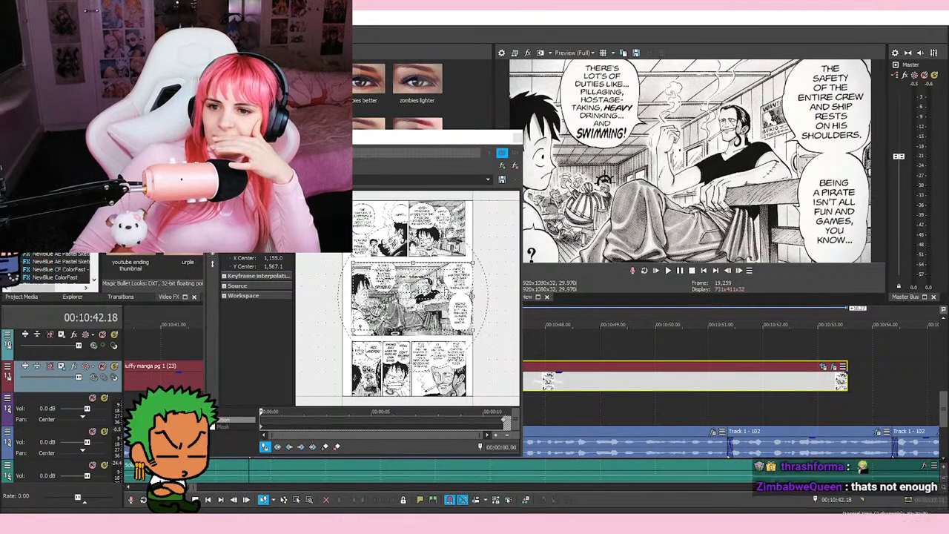
Step: Switch to Honeyview, examine the panels of law doffy sanji pickled plum sandwich.png up close, and close the viewer
{"action": "key", "text": "alt+Tab"}
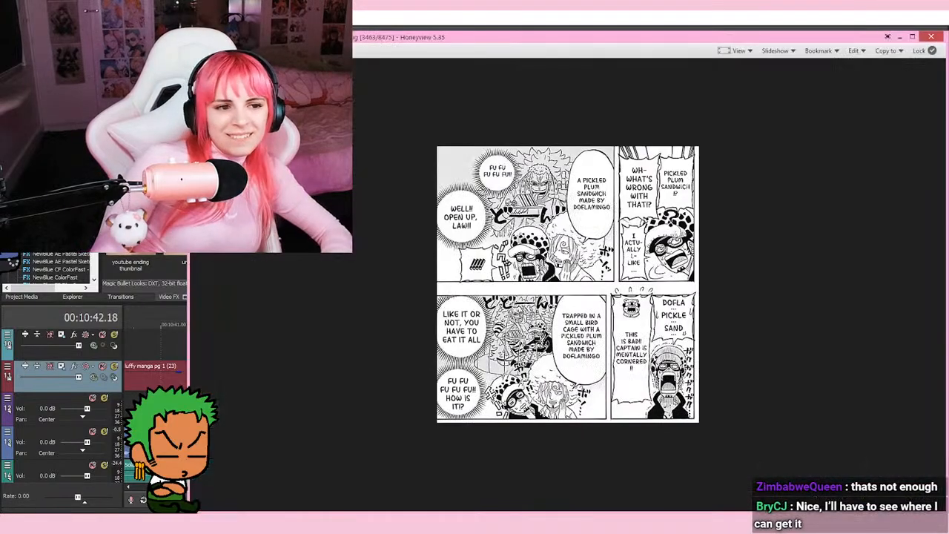
{"action": "scroll", "coordinate": [774, 307], "scroll_direction": "up", "scroll_amount": 4}
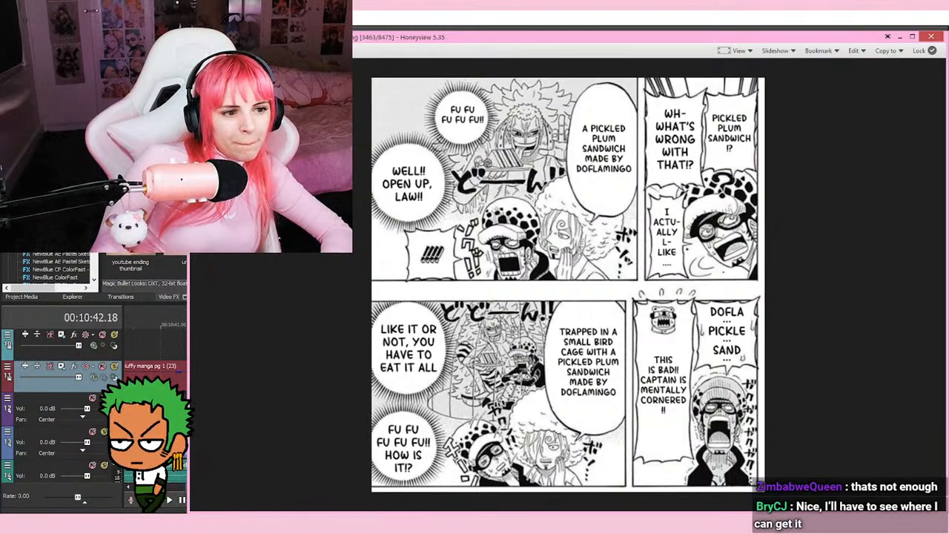
{"action": "left_click_drag", "start_coordinate": [208, 272], "coordinate": [326, 272]}
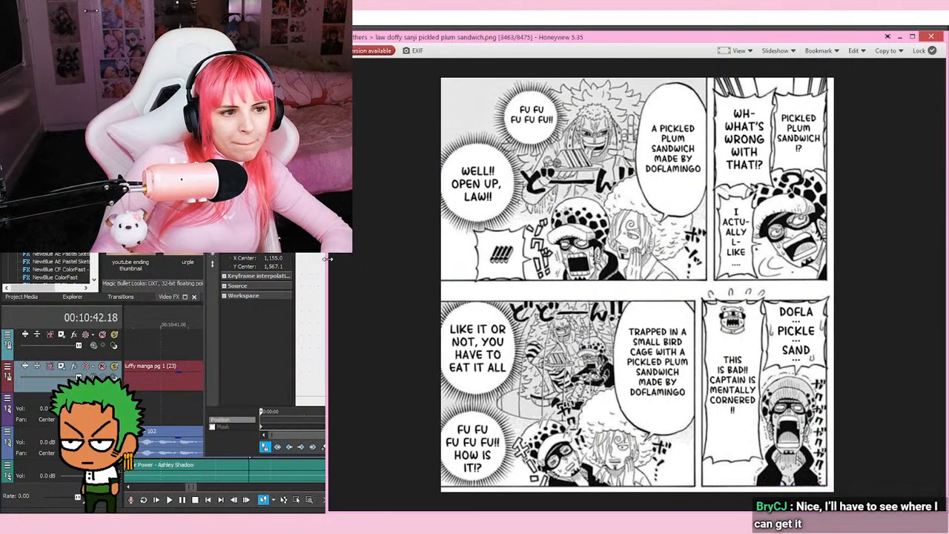
{"action": "scroll", "coordinate": [906, 237], "scroll_direction": "up", "scroll_amount": 1}
{"action": "scroll", "coordinate": [905, 237], "scroll_direction": "down", "scroll_amount": 1}
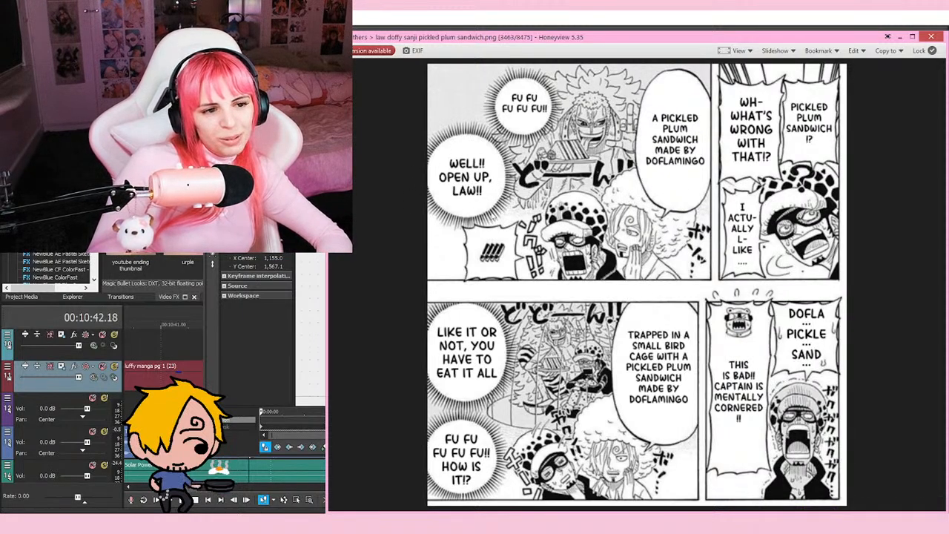
{"action": "scroll", "coordinate": [635, 289], "scroll_direction": "up", "scroll_amount": 5}
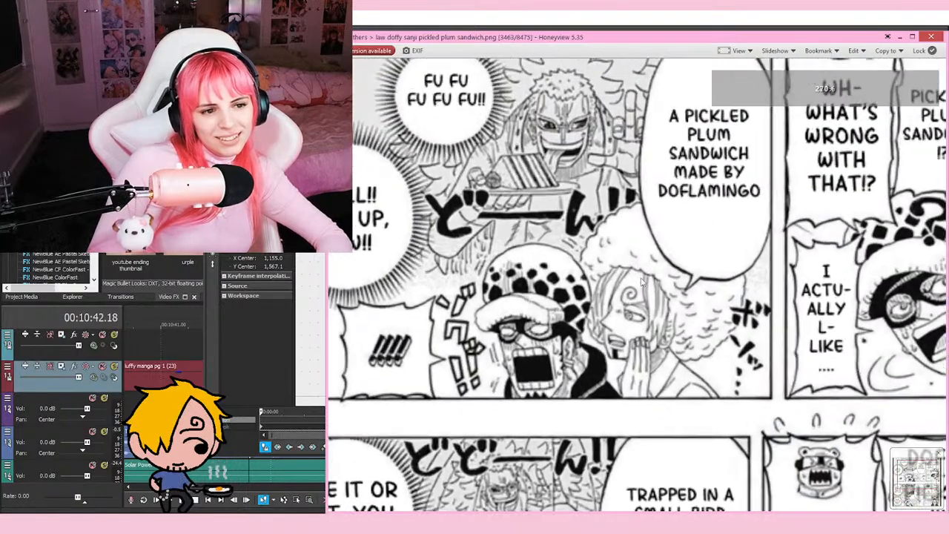
{"action": "scroll", "coordinate": [635, 289], "scroll_direction": "down", "scroll_amount": 3}
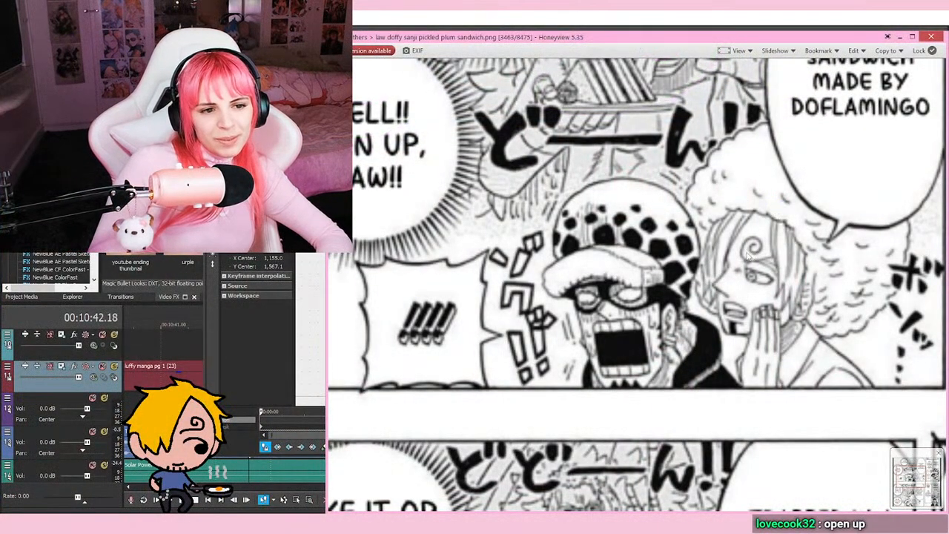
{"action": "scroll", "coordinate": [747, 255], "scroll_direction": "down", "scroll_amount": 1}
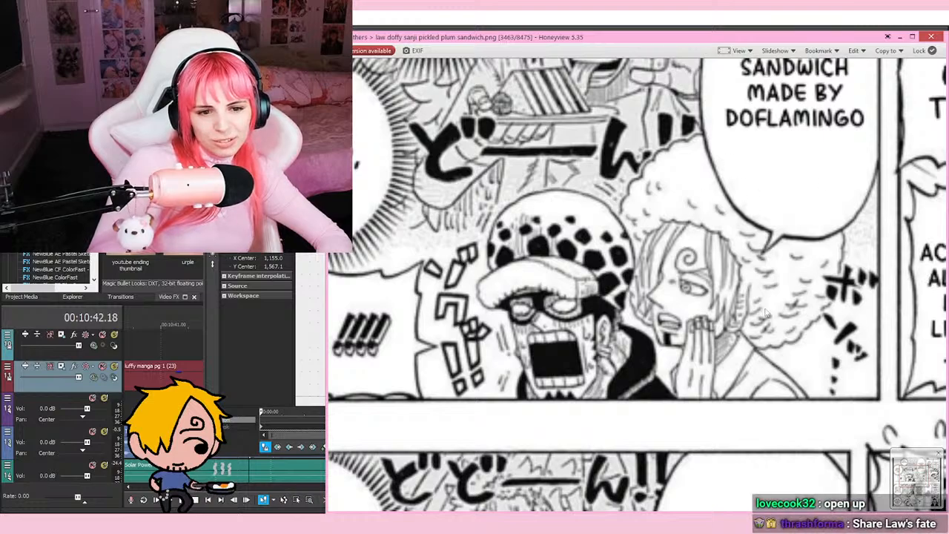
{"action": "scroll", "coordinate": [704, 247], "scroll_direction": "down", "scroll_amount": 4}
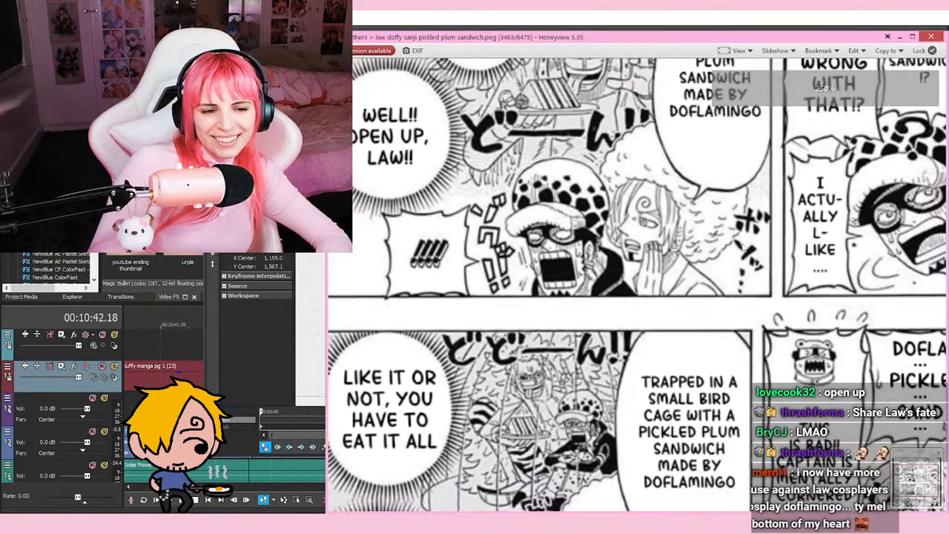
{"action": "scroll", "coordinate": [727, 240], "scroll_direction": "down", "scroll_amount": 2}
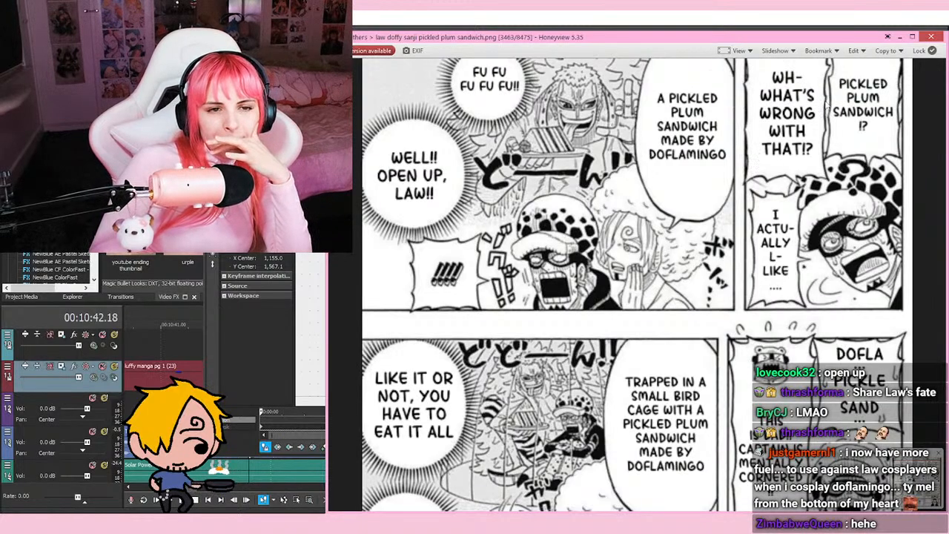
{"action": "left_click", "coordinate": [931, 37]}
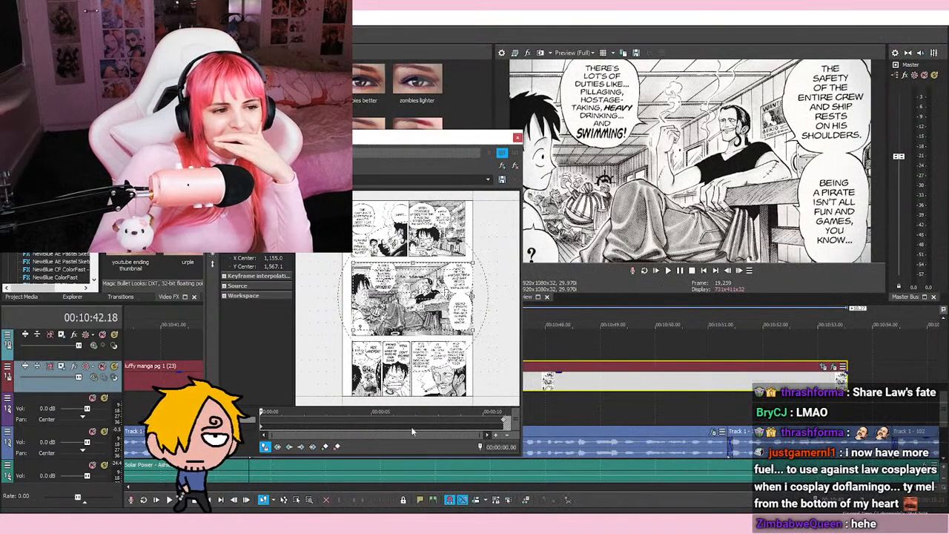
Step: Place a Pan/Crop keyframe at 00:00:05.14 and tighten its crop frame onto the lower lines of the "There's lot's of duties" speech bubble
{"action": "left_click", "coordinate": [382, 428]}
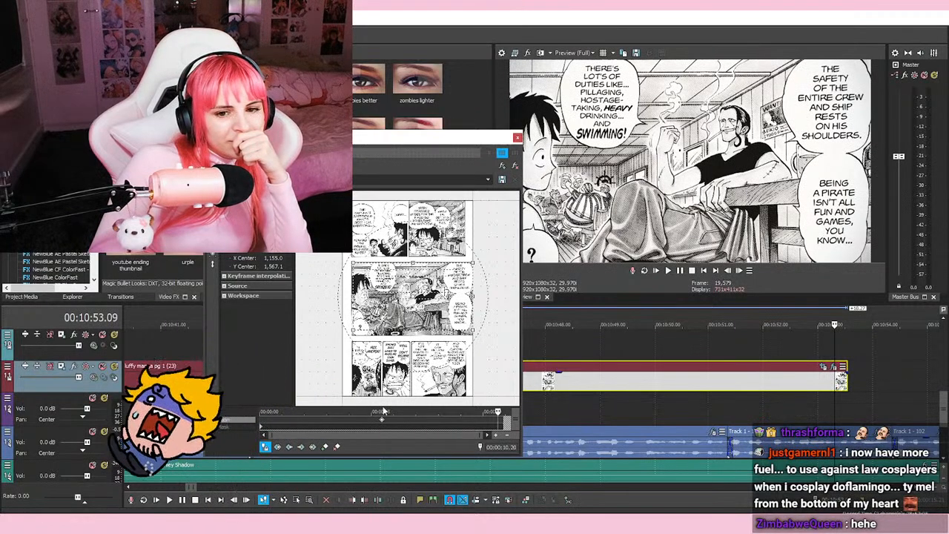
{"action": "left_click", "coordinate": [383, 421]}
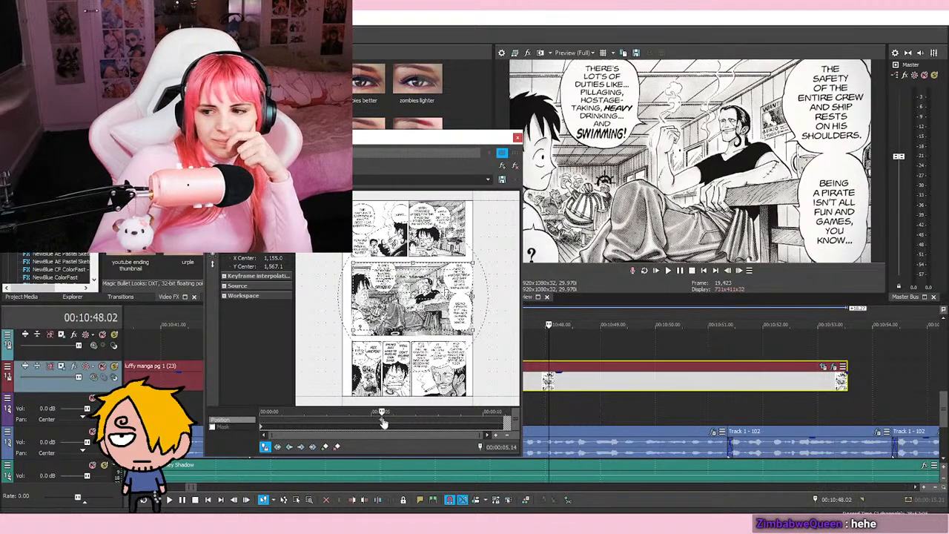
{"action": "scroll", "coordinate": [451, 323], "scroll_direction": "up", "scroll_amount": 3}
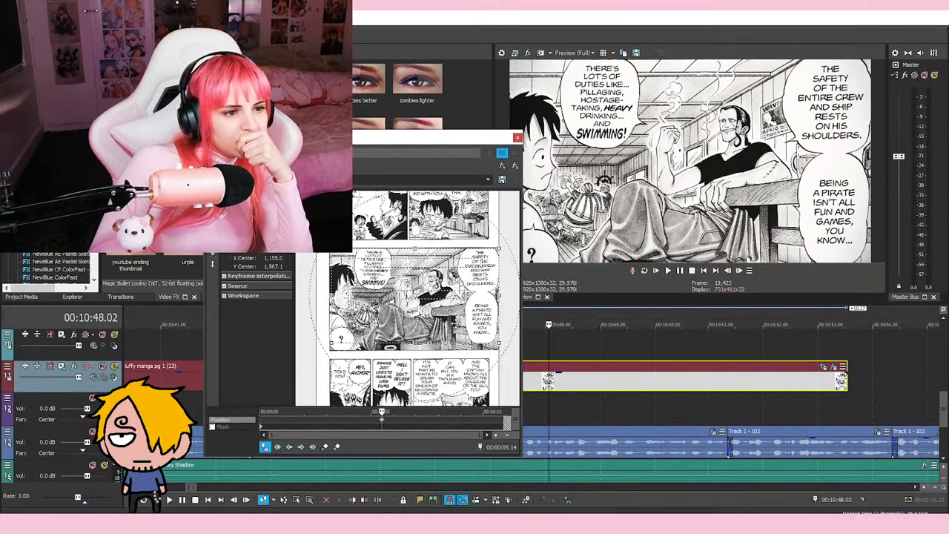
{"action": "left_click_drag", "start_coordinate": [499, 296], "coordinate": [423, 296]}
{"action": "left_click_drag", "start_coordinate": [332, 306], "coordinate": [375, 303]}
{"action": "scroll", "coordinate": [471, 344], "scroll_direction": "up", "scroll_amount": 2}
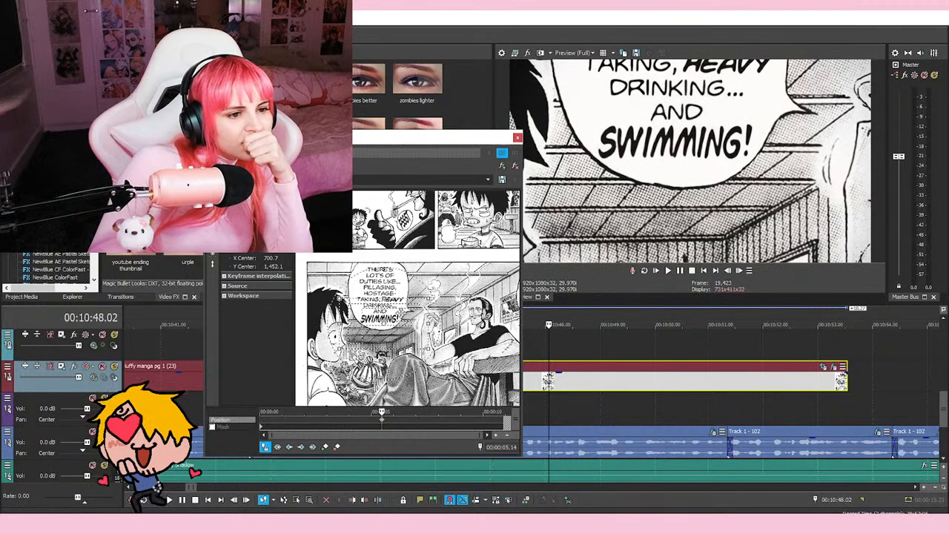
{"action": "scroll", "coordinate": [408, 319], "scroll_direction": "up", "scroll_amount": 1}
{"action": "left_click_drag", "start_coordinate": [430, 319], "coordinate": [412, 328]}
{"action": "left_click_drag", "start_coordinate": [326, 307], "coordinate": [400, 325]}
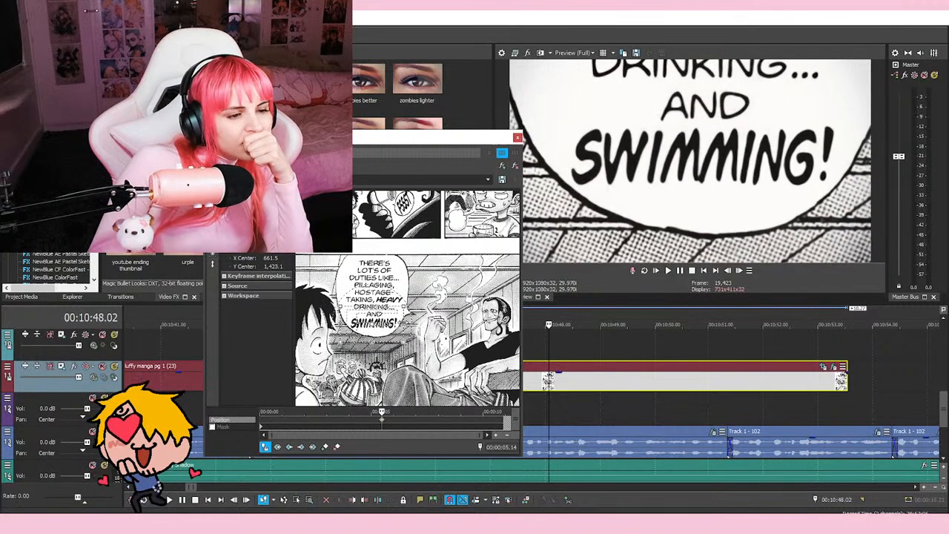
{"action": "left_click_drag", "start_coordinate": [370, 312], "coordinate": [370, 317]}
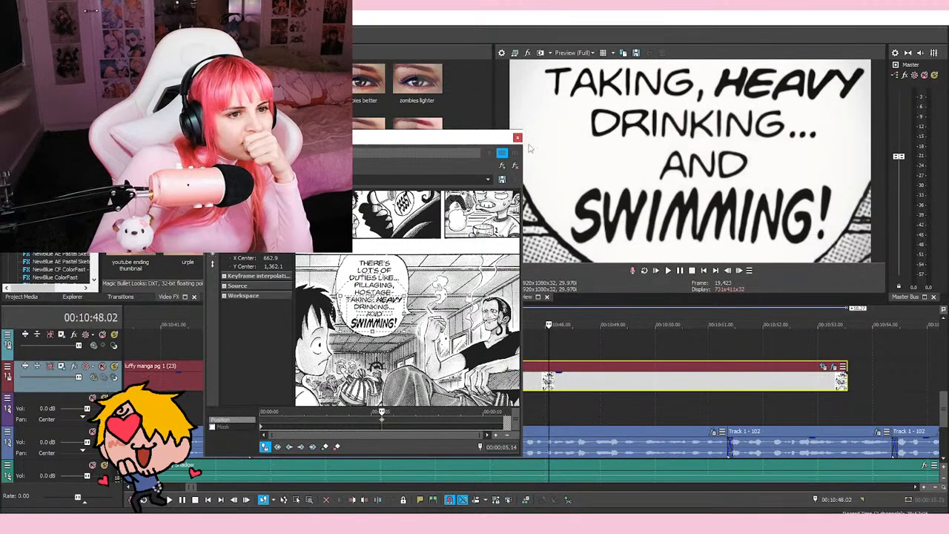
{"action": "left_click", "coordinate": [518, 137]}
Step: Play the duplicated luffy manga pg 1 (23) clip from 00:10:42.13 to check its crossfade and zoom onto the speech bubble
{"action": "left_click", "coordinate": [239, 351]}
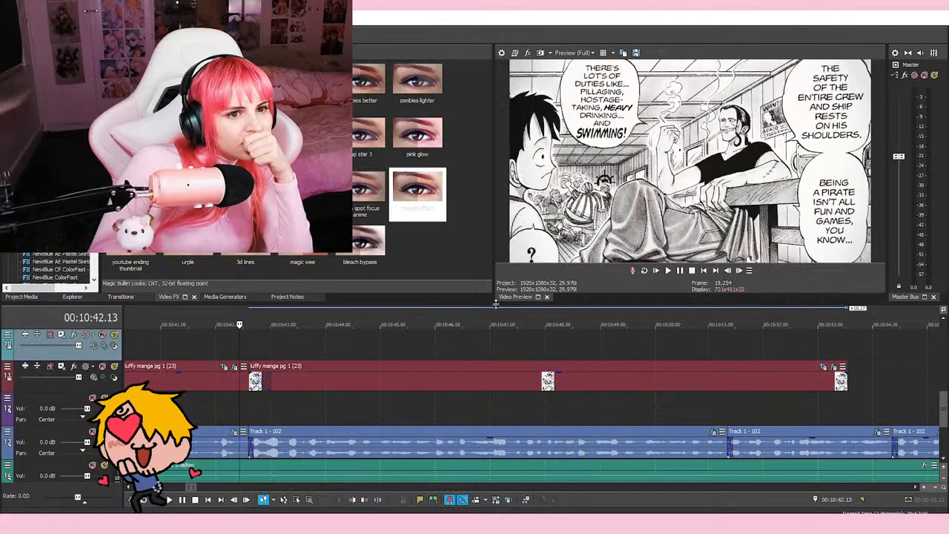
{"action": "left_click", "coordinate": [667, 271]}
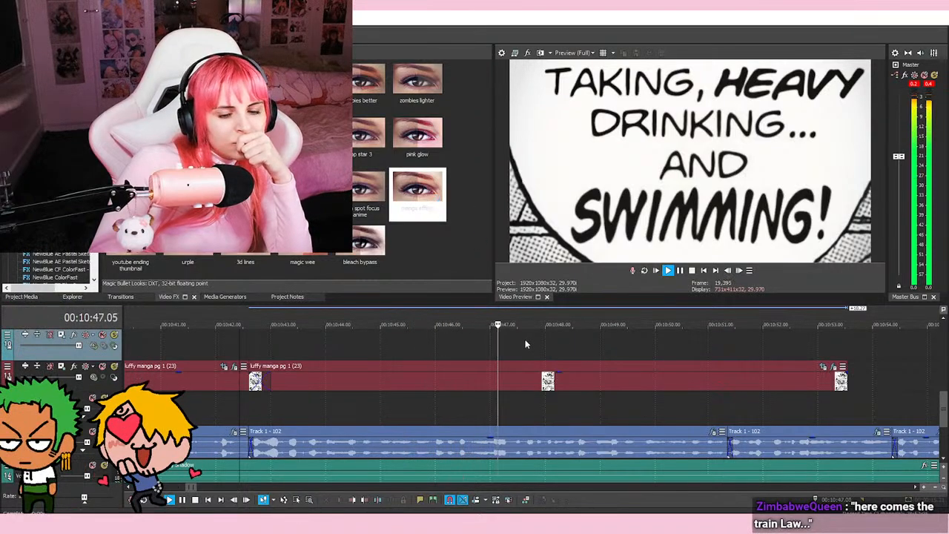
{"action": "scroll", "coordinate": [615, 344], "scroll_direction": "down", "scroll_amount": 4}
{"action": "scroll", "coordinate": [645, 350], "scroll_direction": "up", "scroll_amount": 2}
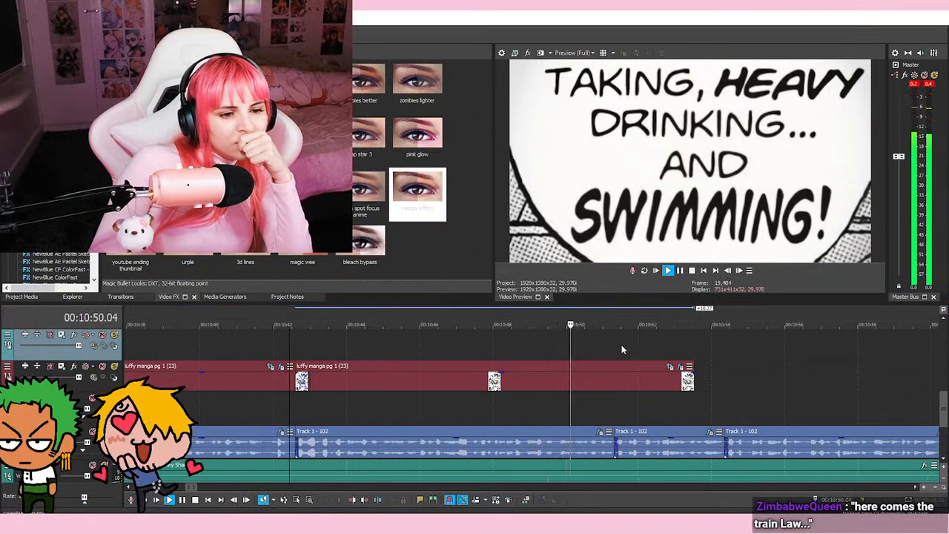
{"action": "left_click", "coordinate": [680, 271]}
Step: Reposition and enlarge the crop frame on the 00:00:05.14 keyframe to fit the whole "There's lot's of duties" speech bubble
{"action": "left_click", "coordinate": [670, 366]}
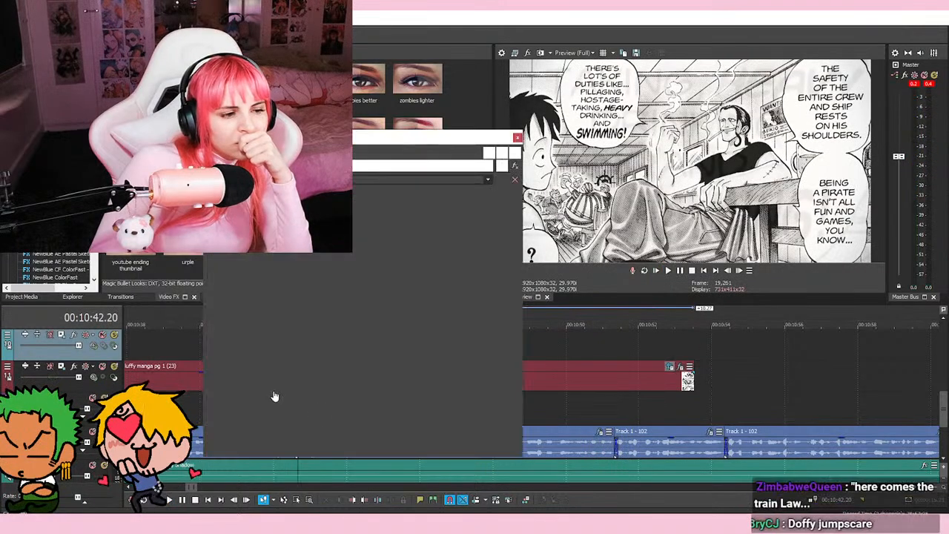
{"action": "left_click", "coordinate": [382, 420]}
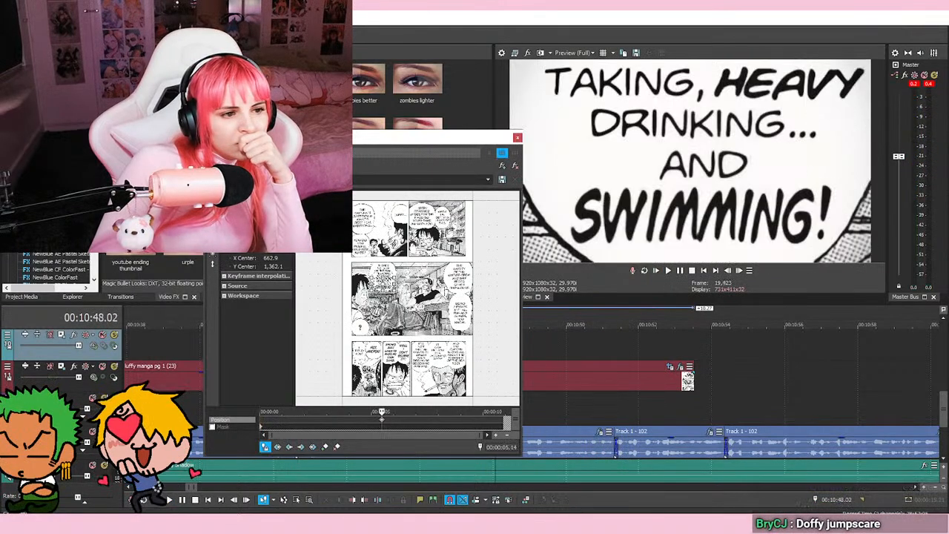
{"action": "scroll", "coordinate": [386, 304], "scroll_direction": "up", "scroll_amount": 3}
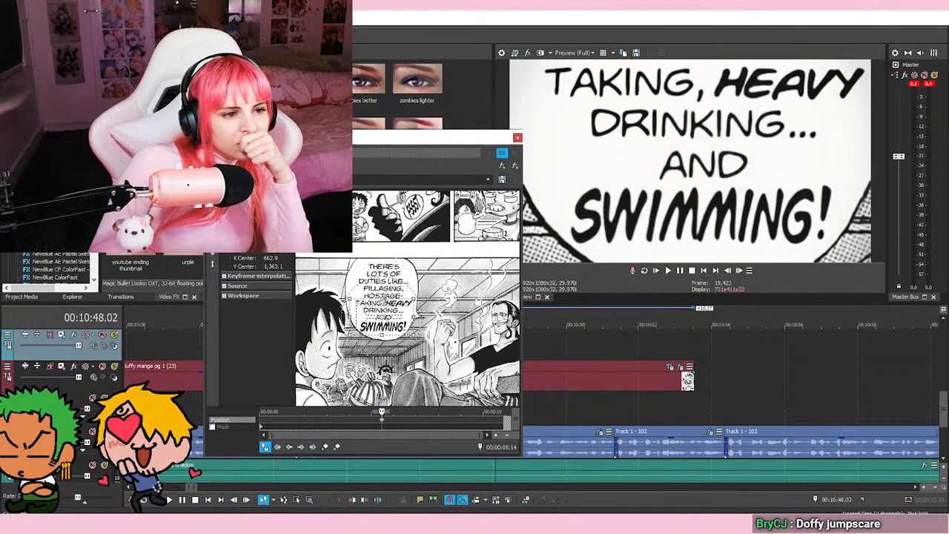
{"action": "left_click_drag", "start_coordinate": [382, 298], "coordinate": [395, 259]}
{"action": "left_click_drag", "start_coordinate": [389, 330], "coordinate": [392, 336]}
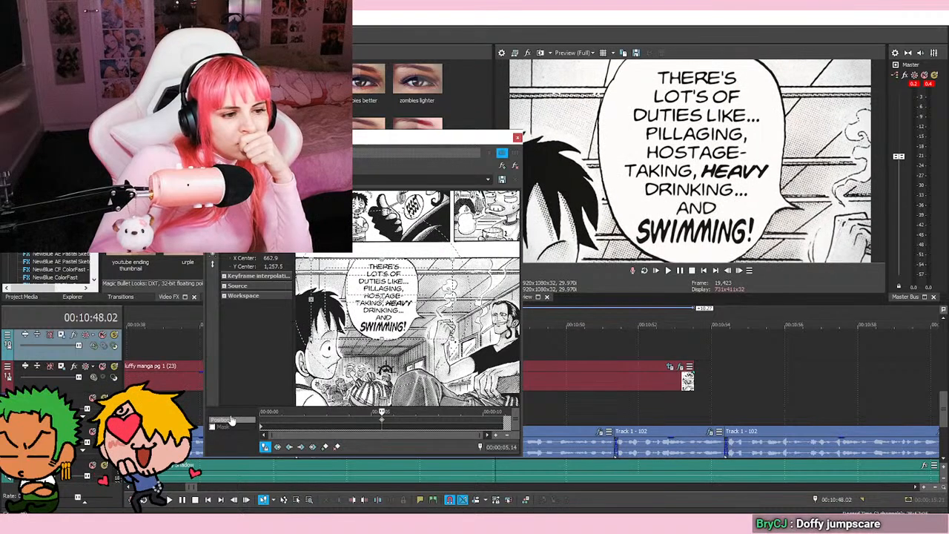
{"action": "left_click_drag", "start_coordinate": [309, 299], "coordinate": [314, 299]}
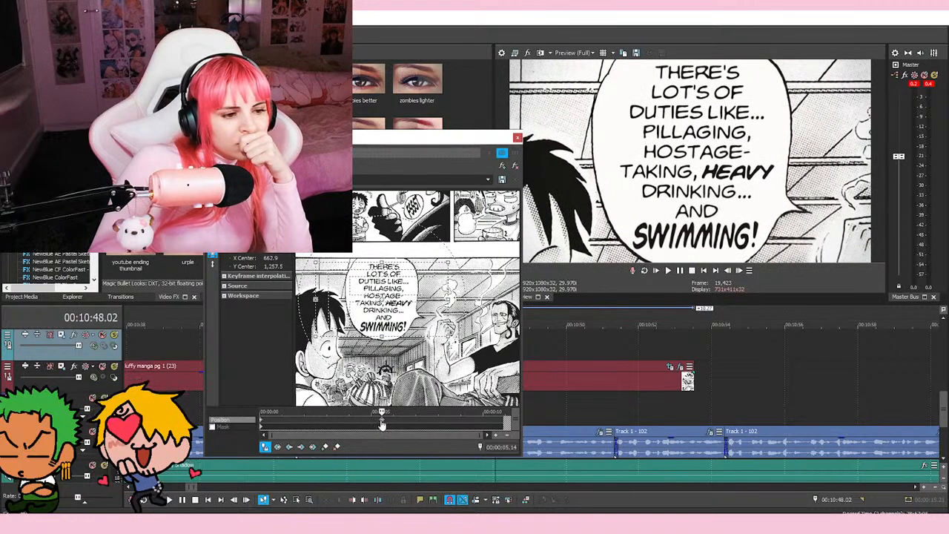
{"action": "left_click", "coordinate": [516, 137]}
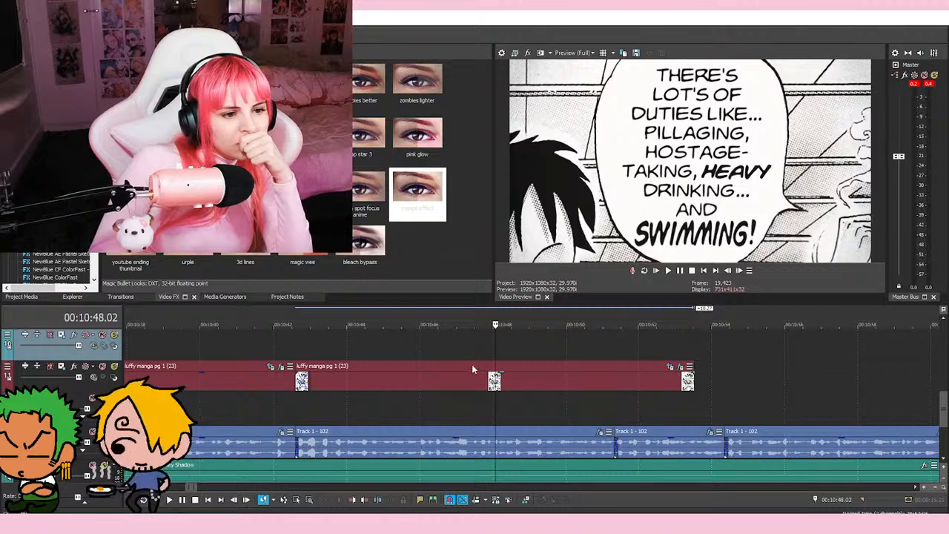
Step: Replay the duplicated luffy manga pg 1 (23) clip to check the wider zoom, and stop near the voice cut at 00:10:51.12
{"action": "left_click", "coordinate": [668, 271]}
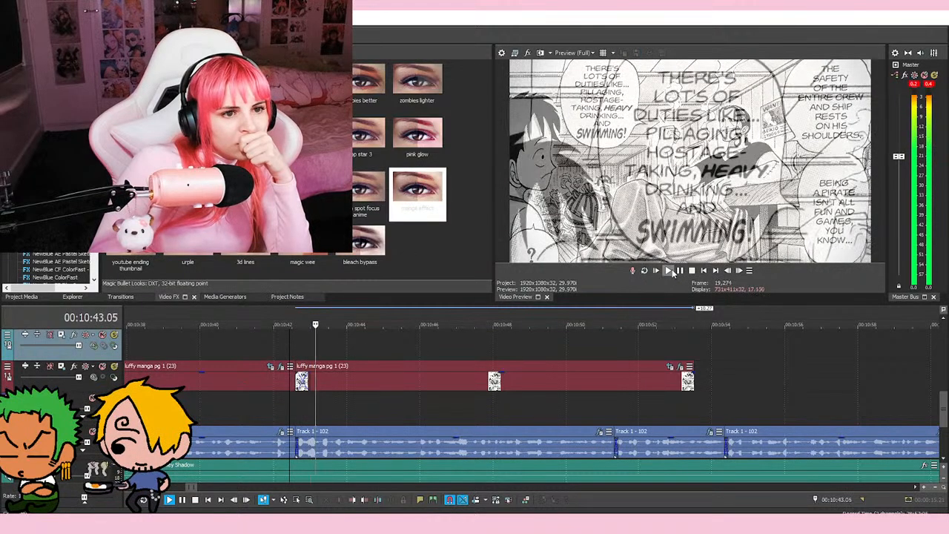
{"action": "left_click", "coordinate": [670, 272]}
{"action": "left_click", "coordinate": [670, 271]}
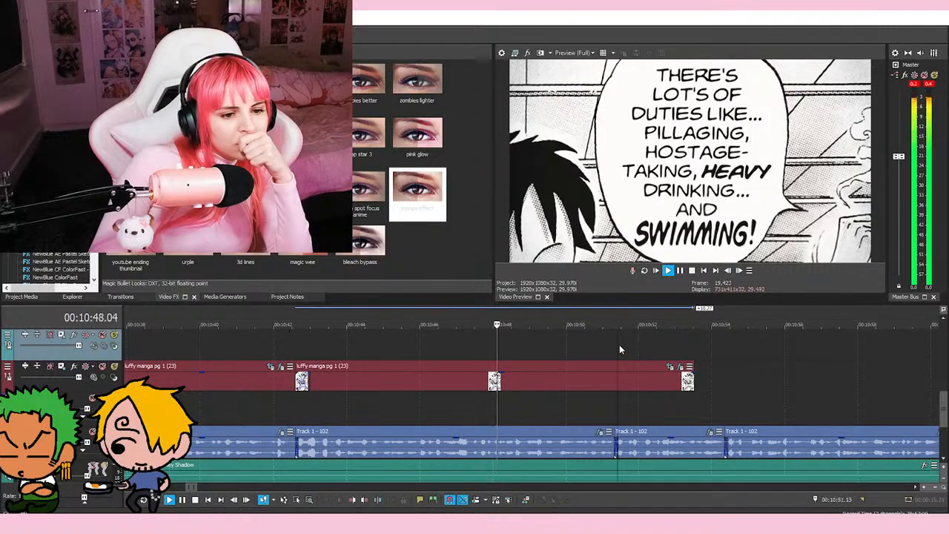
{"action": "left_click", "coordinate": [685, 270]}
Step: Trim the end of the duplicated luffy manga pg 1 (23) clip to just past the voice cut at 00:10:51.12, and play through the cut
{"action": "scroll", "coordinate": [613, 375], "scroll_direction": "up", "scroll_amount": 2}
{"action": "scroll", "coordinate": [601, 378], "scroll_direction": "up", "scroll_amount": 2}
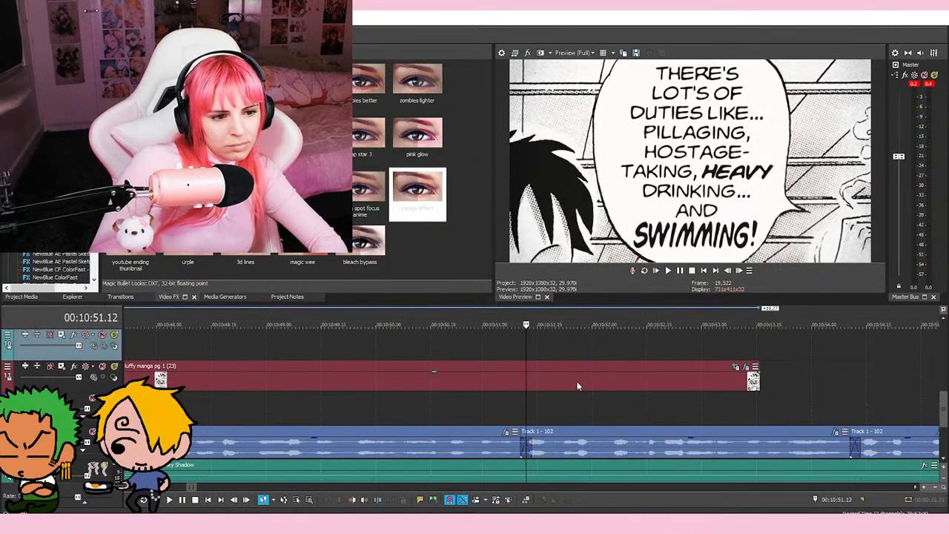
{"action": "left_click_drag", "start_coordinate": [756, 384], "coordinate": [584, 374]}
{"action": "key", "text": "space"}
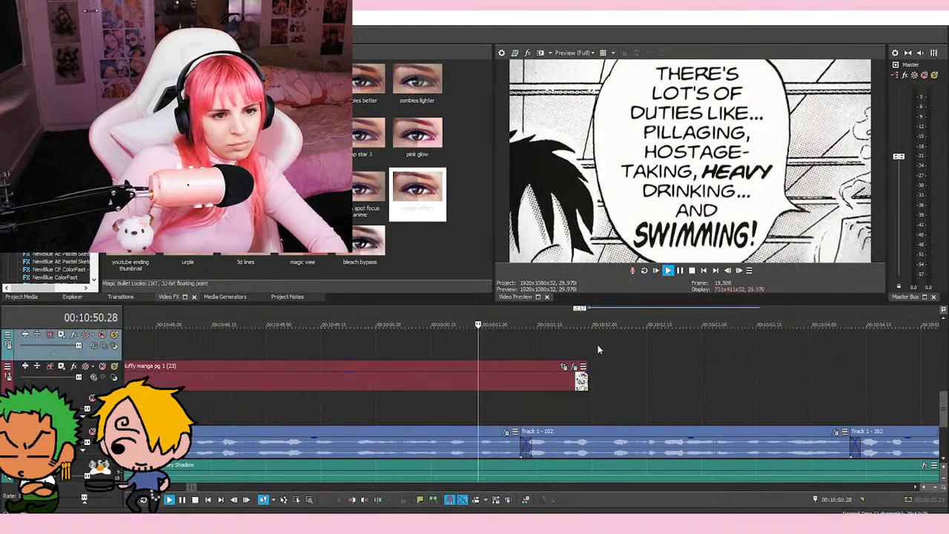
{"action": "left_click", "coordinate": [582, 382]}
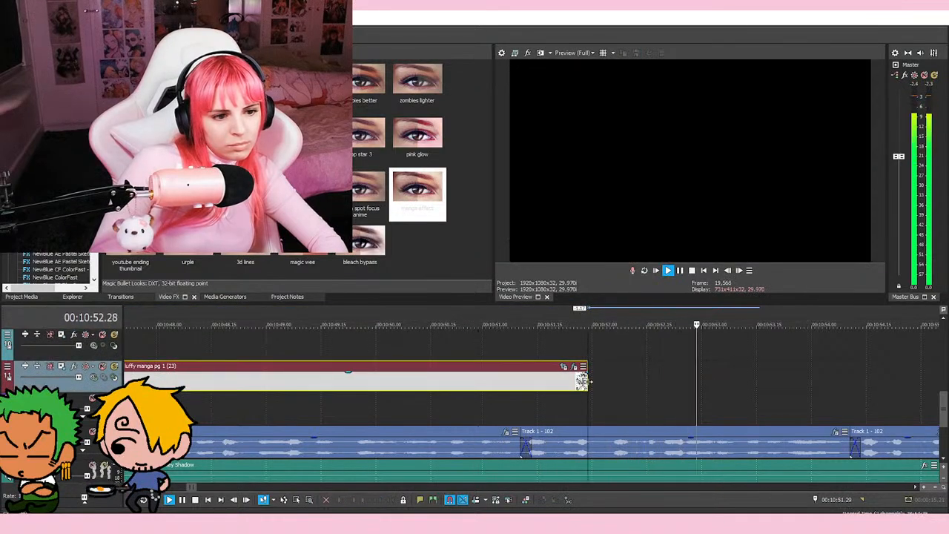
{"action": "scroll", "coordinate": [700, 371], "scroll_direction": "down", "scroll_amount": 3}
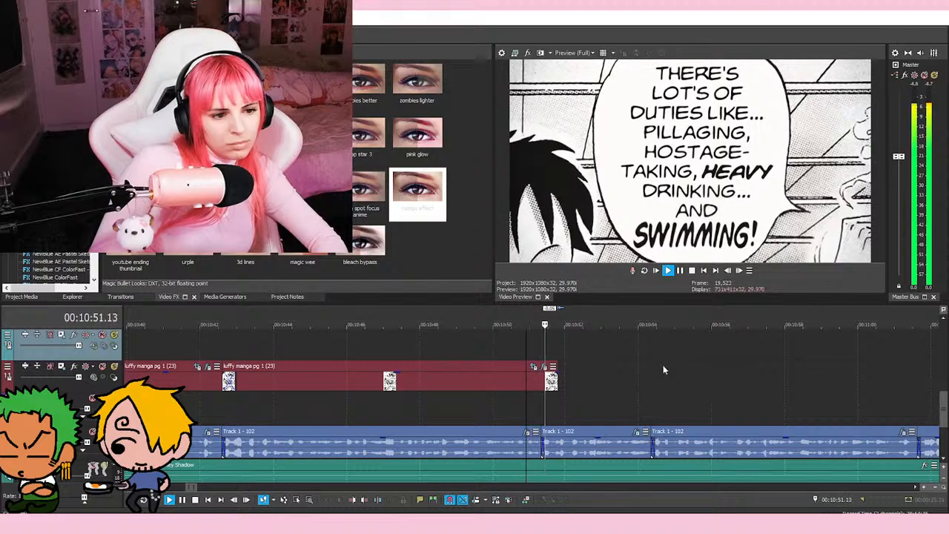
{"action": "left_click", "coordinate": [680, 271]}
Step: Survey the rest of the timeline, checking where the facecam sections and the voice-only gaps start and end
{"action": "scroll", "coordinate": [687, 351], "scroll_direction": "down", "scroll_amount": 4}
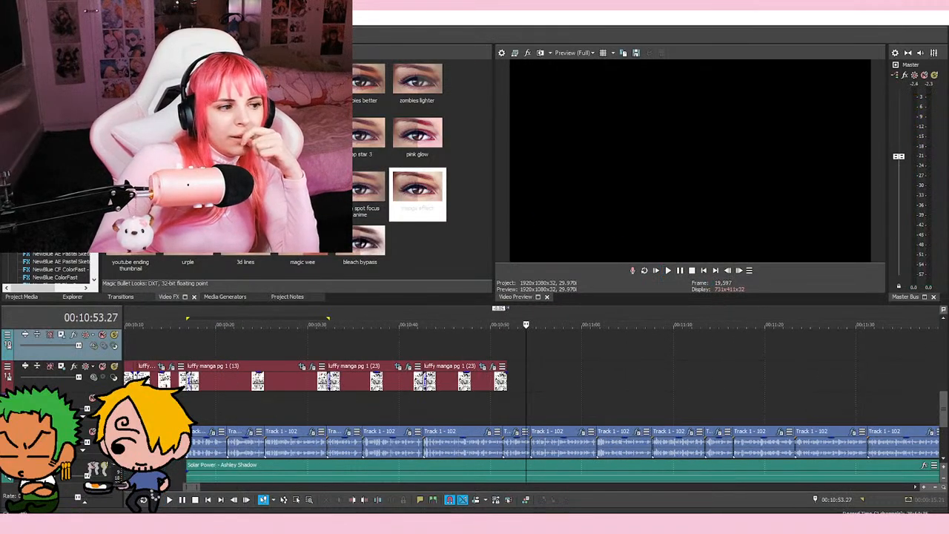
{"action": "scroll", "coordinate": [588, 412], "scroll_direction": "down", "scroll_amount": 8}
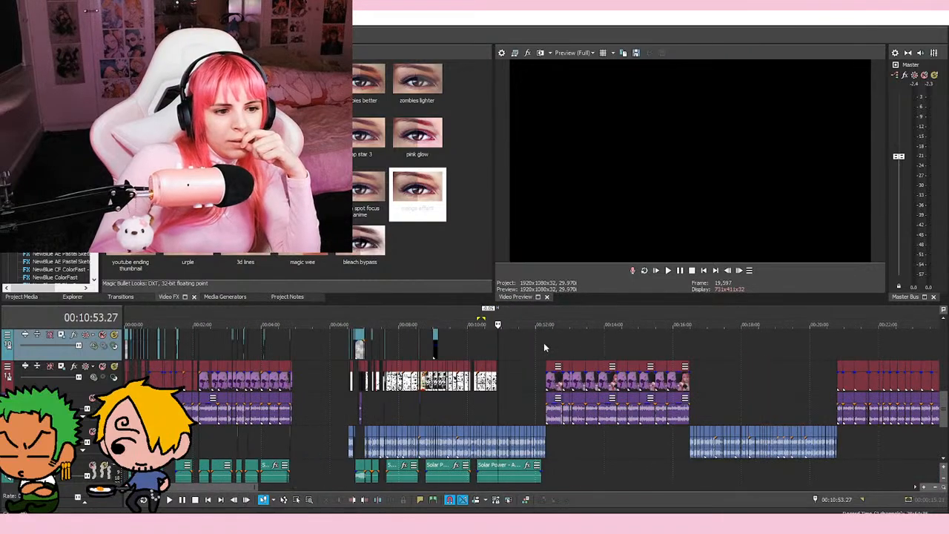
{"action": "left_click", "coordinate": [545, 344]}
{"action": "scroll", "coordinate": [545, 344], "scroll_direction": "up", "scroll_amount": 2}
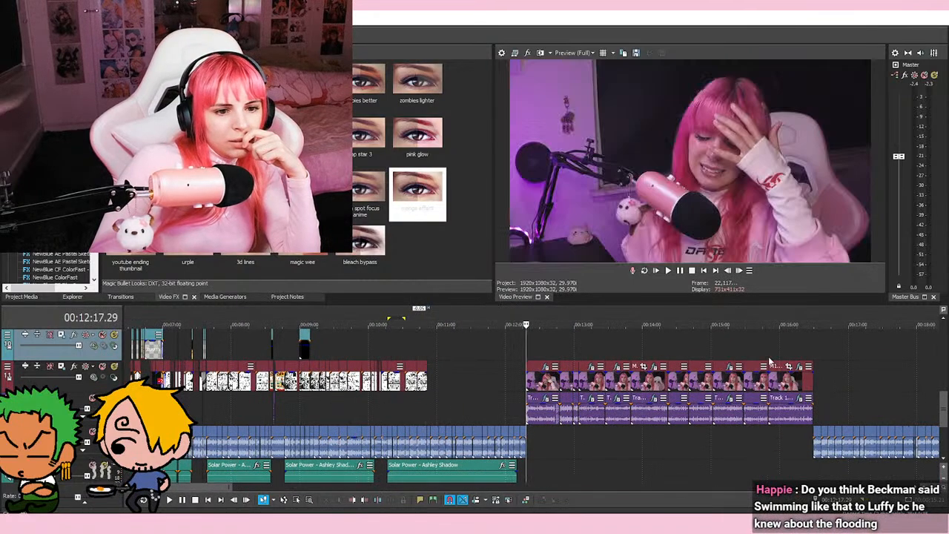
{"action": "left_click", "coordinate": [811, 345]}
{"action": "scroll", "coordinate": [529, 343], "scroll_direction": "down", "scroll_amount": 3}
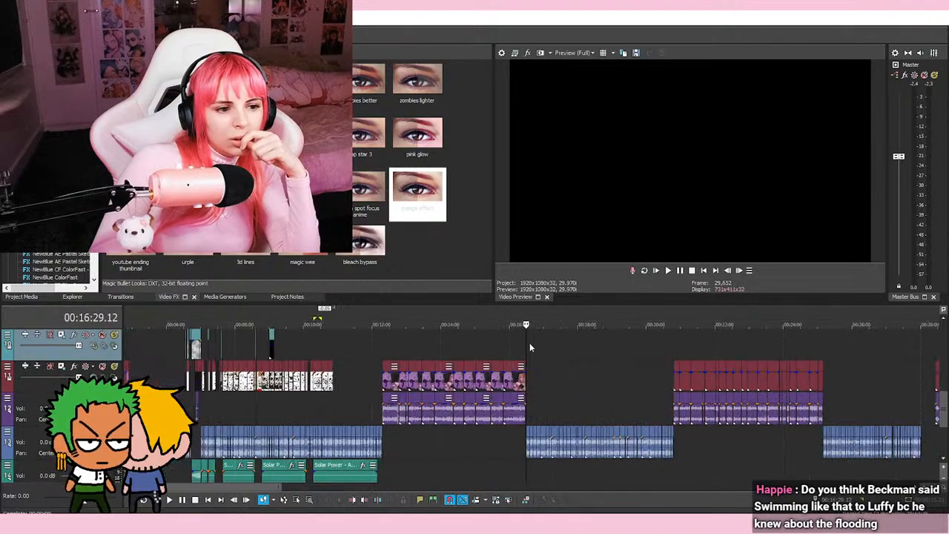
{"action": "left_click", "coordinate": [675, 344]}
{"action": "left_click", "coordinate": [823, 339]}
{"action": "scroll", "coordinate": [601, 345], "scroll_direction": "down", "scroll_amount": 3}
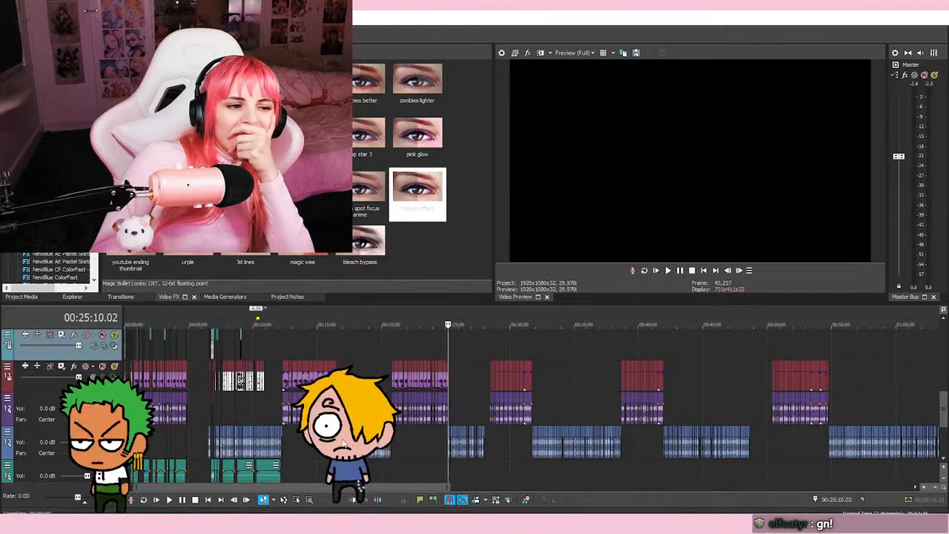
{"action": "left_click", "coordinate": [285, 346]}
{"action": "scroll", "coordinate": [284, 346], "scroll_direction": "up", "scroll_amount": 3}
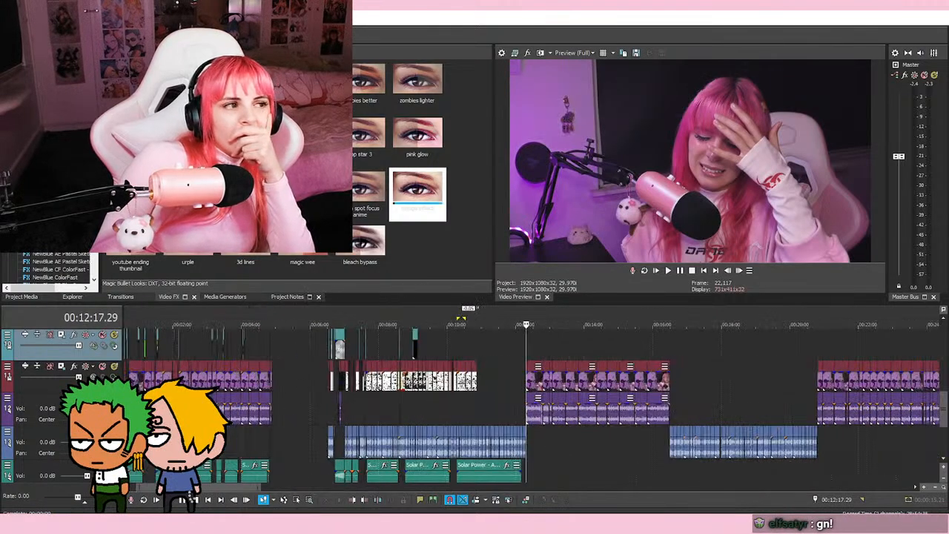